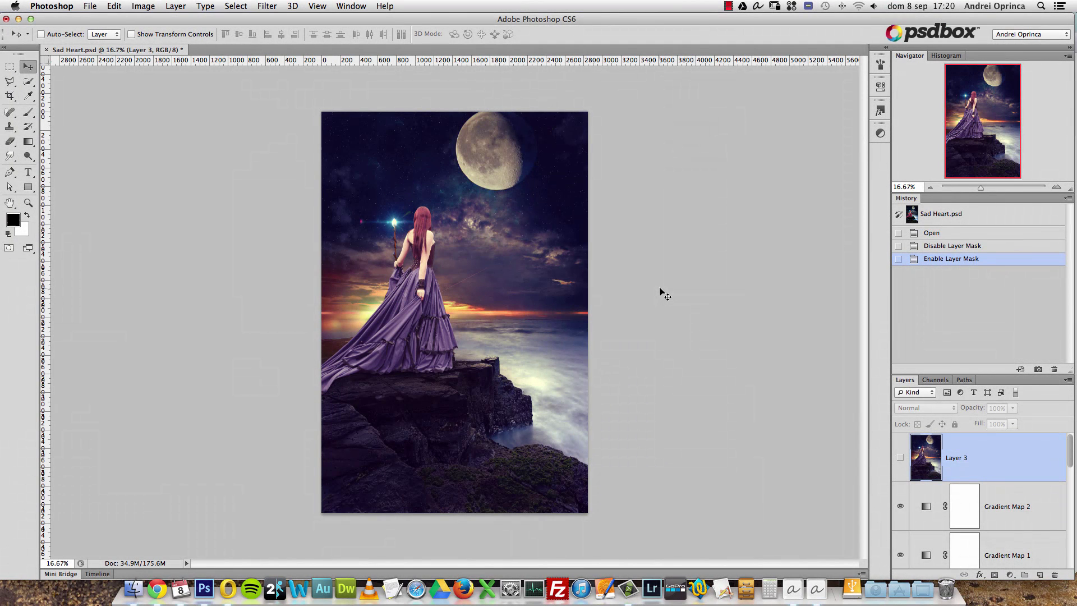
Make the Layers panel taller by shrinking the History panel above it
left_click_drag(1069, 447, 988, 282)
left_click_drag(1067, 384, 1050, 340)
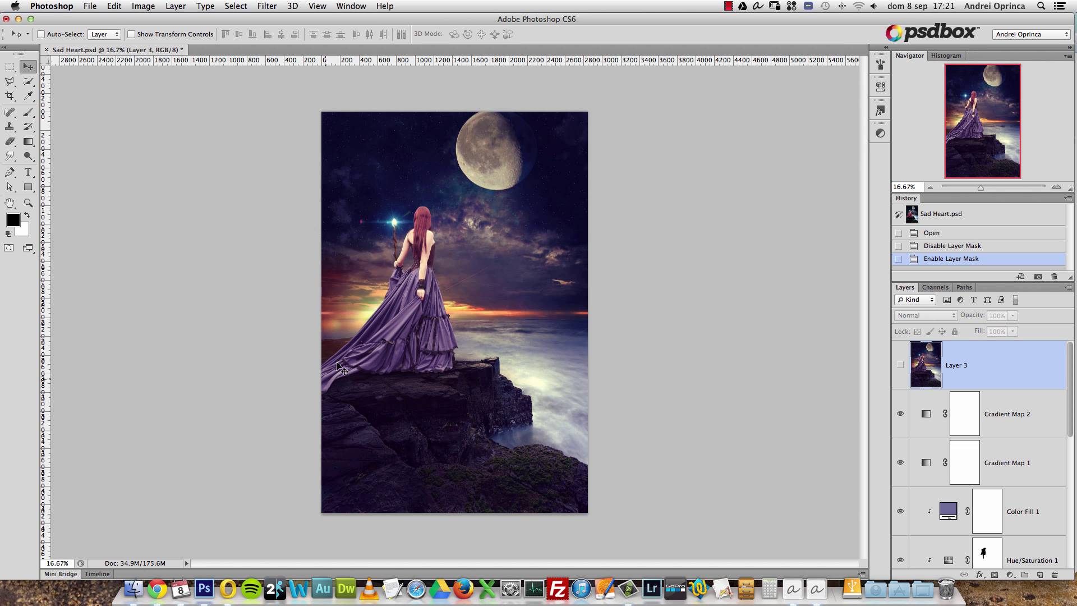
Switch to Finder and open fgm_premade_background_026_by_fairiegoodmother.jpg from the Stock folder in Adobe Photoshop CS6
left_click(133, 573)
key("Left")
key("Left")
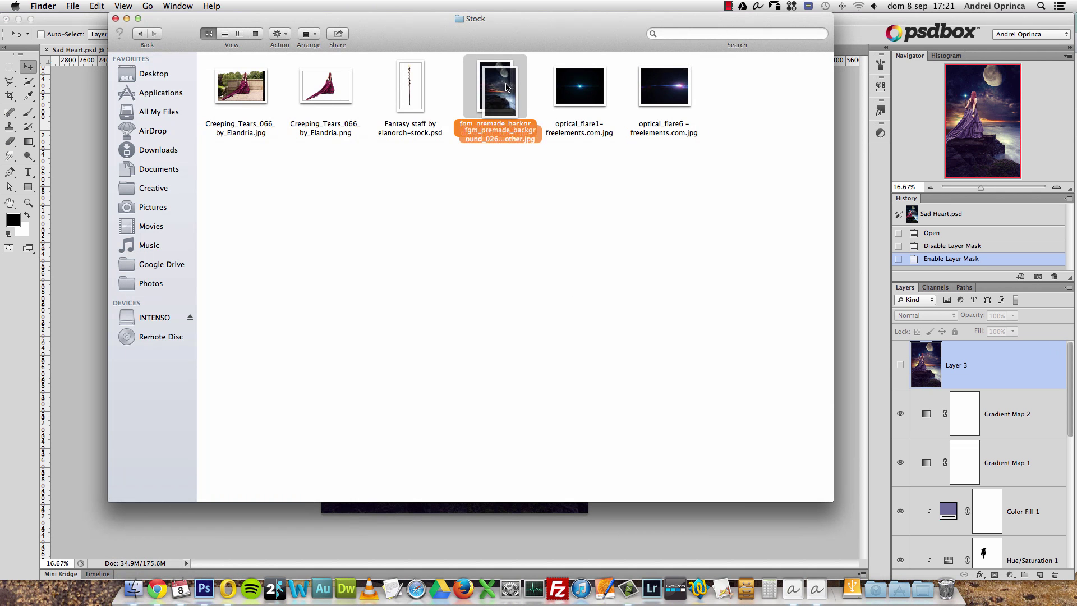
right_click(501, 91)
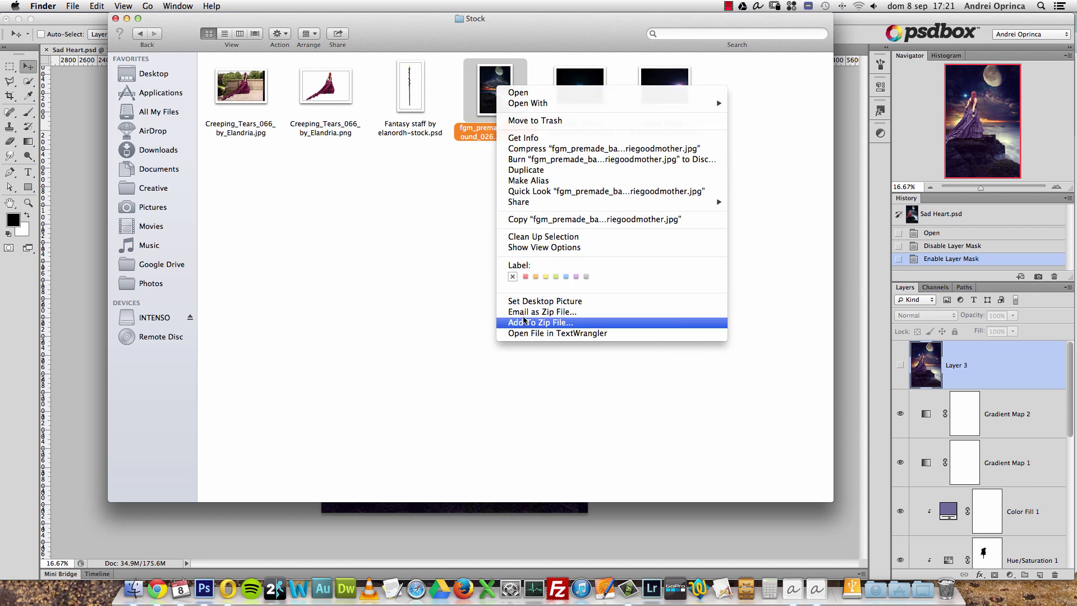
key("Escape")
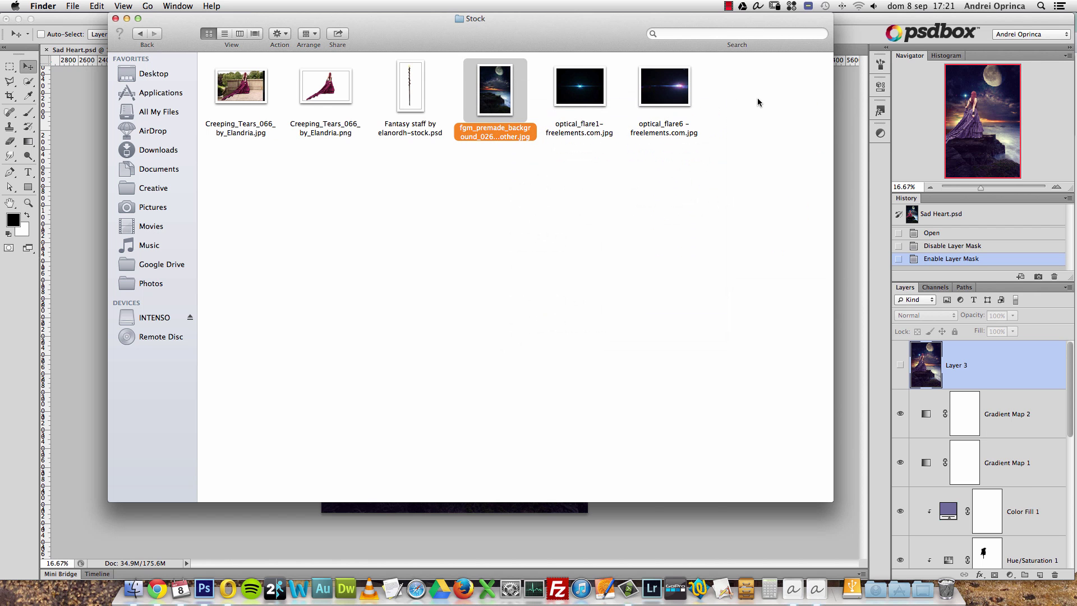
right_click(511, 94)
mouse_move(682, 106)
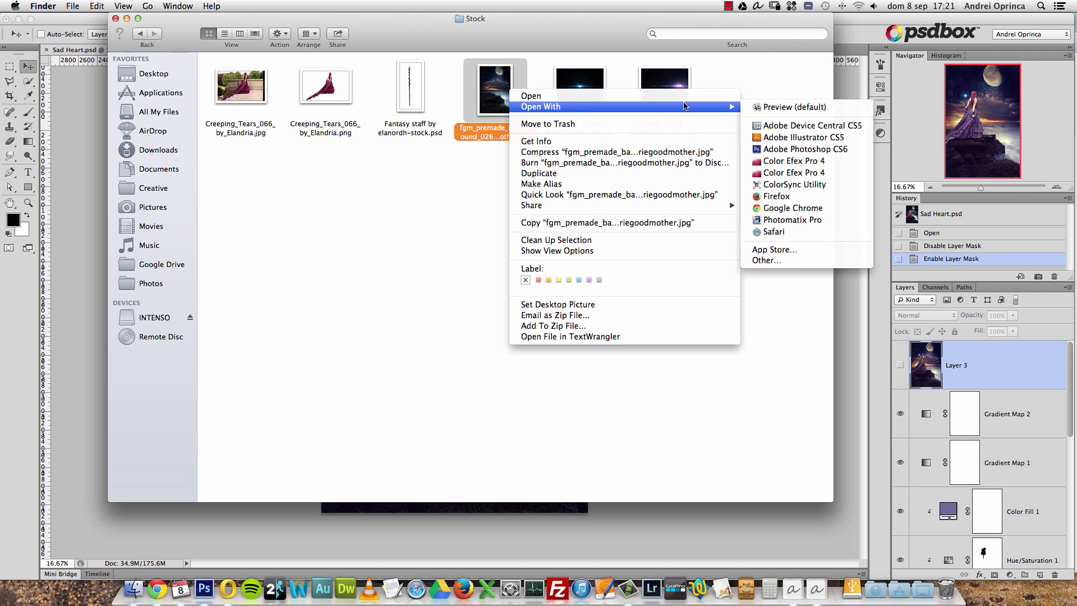
left_click(785, 148)
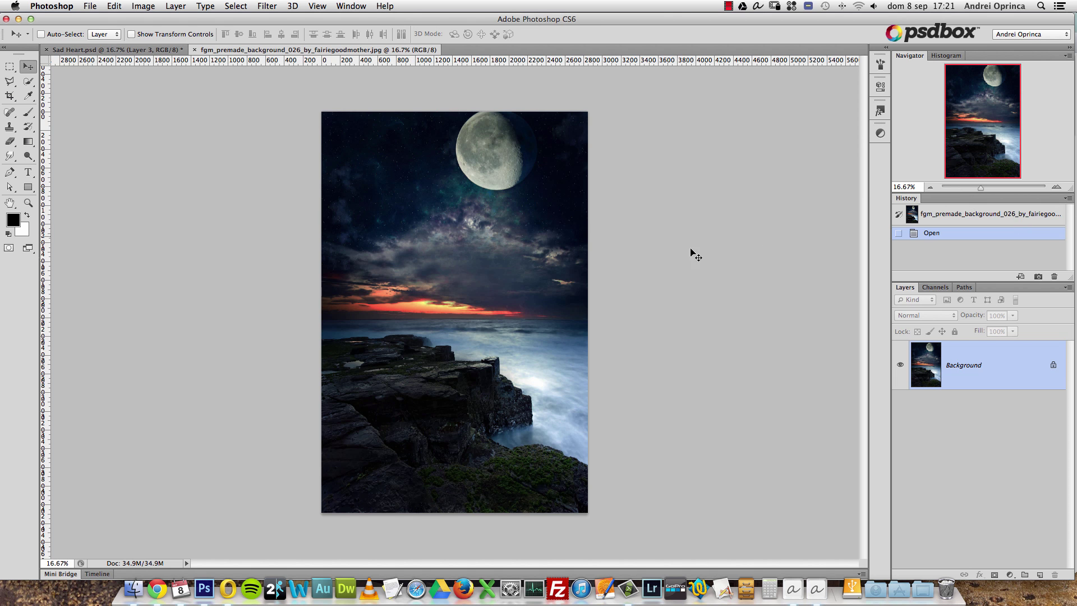
Examine the background image at 25% zoom, from the moon and sky down to the sea and rocks
left_click(1055, 185)
left_click_drag(990, 124, 991, 143)
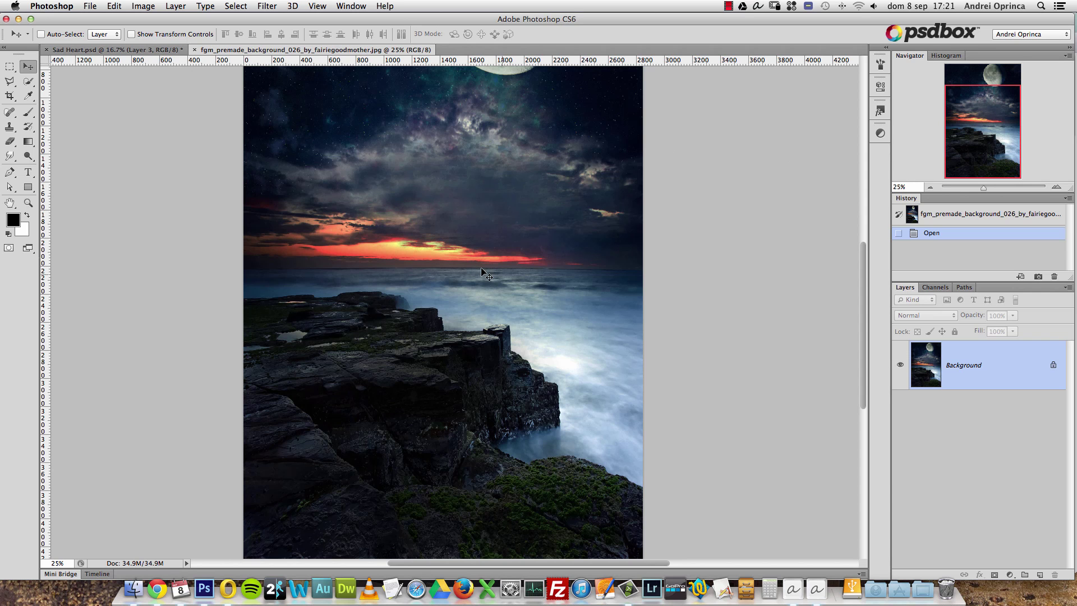
left_click_drag(957, 128, 960, 106)
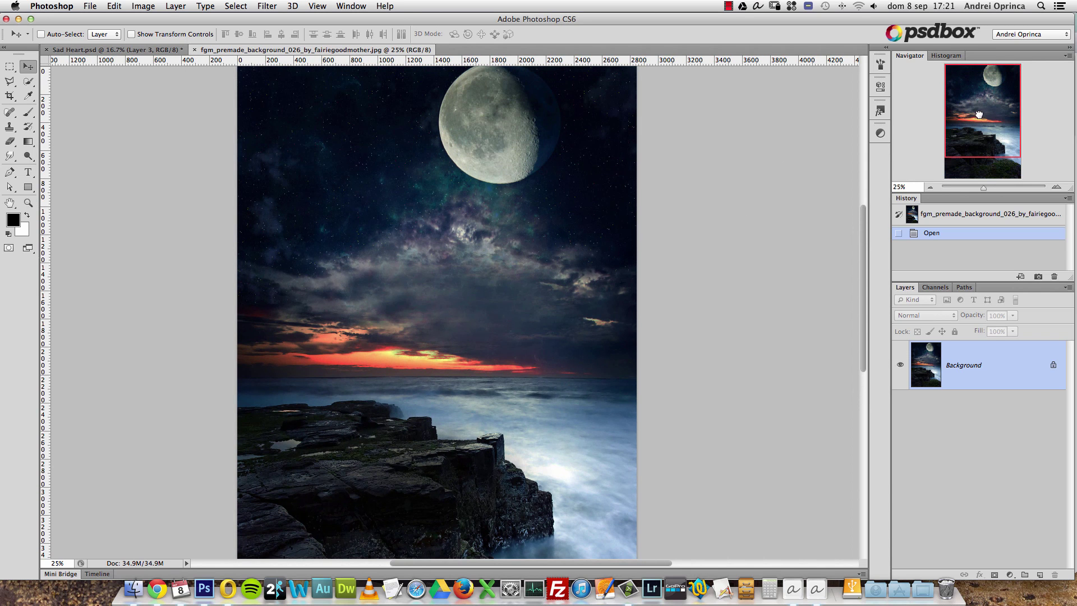
left_click_drag(974, 117, 980, 123)
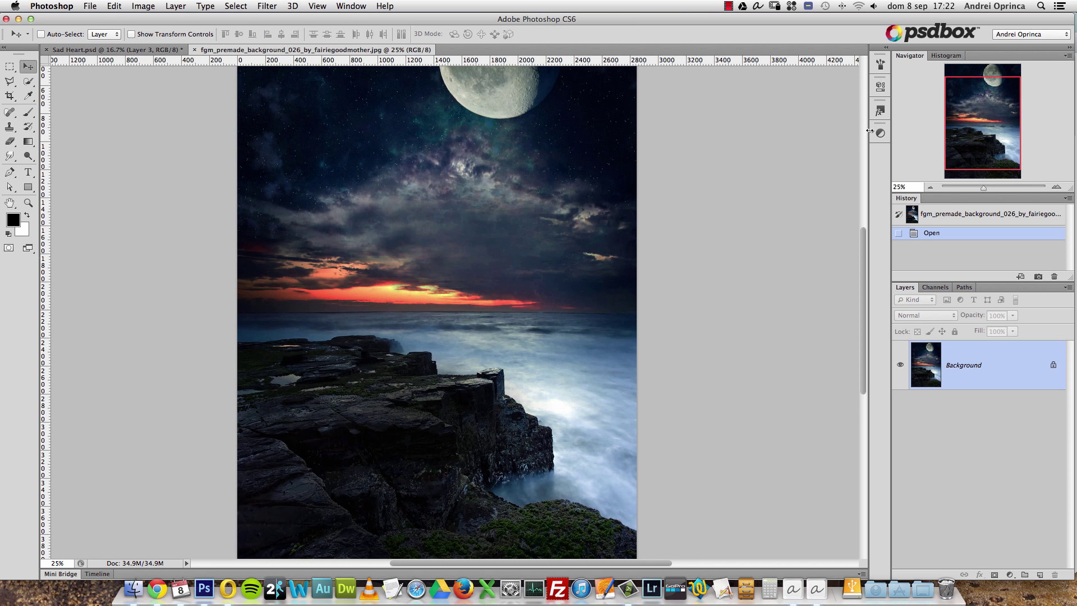
mouse_move(986, 122)
left_mouse_down()
mouse_move(1004, 104)
mouse_move(985, 102)
left_mouse_up()
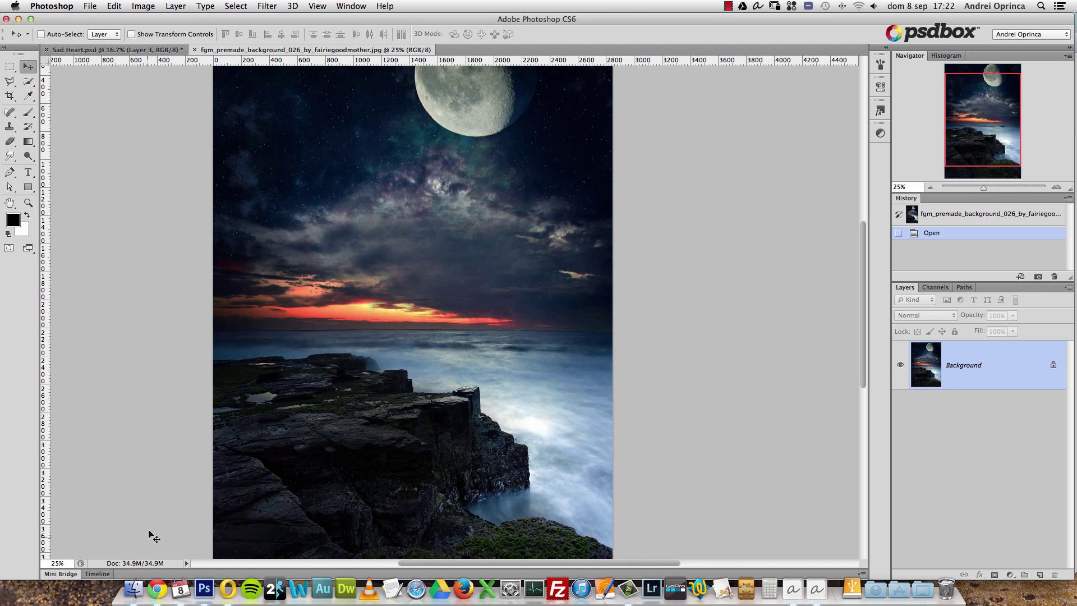
Switch to Finder and preview Creeping_Tears_066_by_Elandria.jpg and its PNG version in the Stock folder to compare the original with the cut-out model
left_click(130, 581)
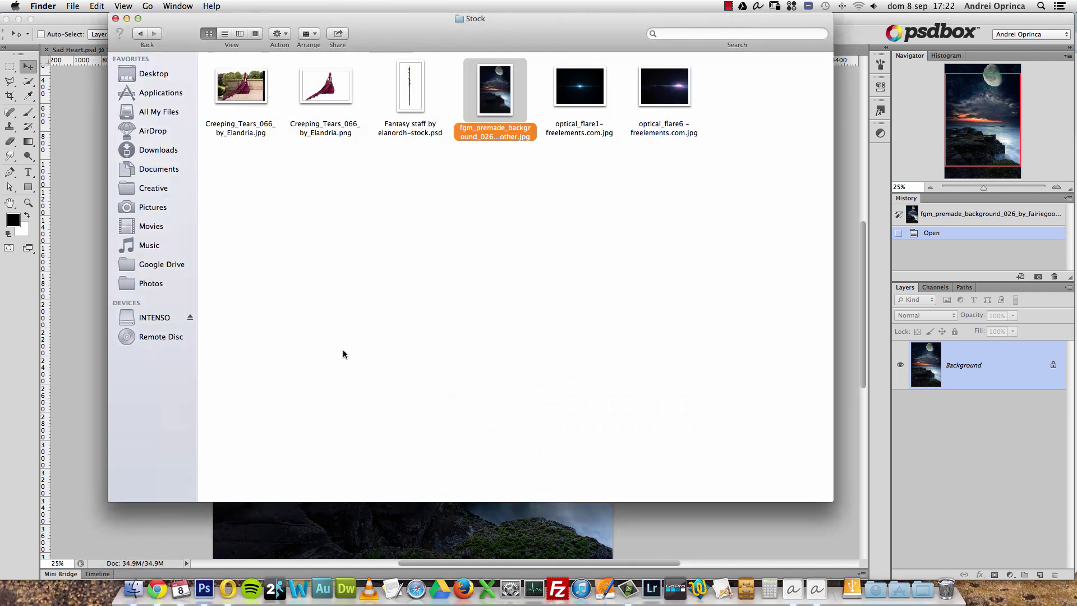
left_click(489, 214)
left_click(218, 92)
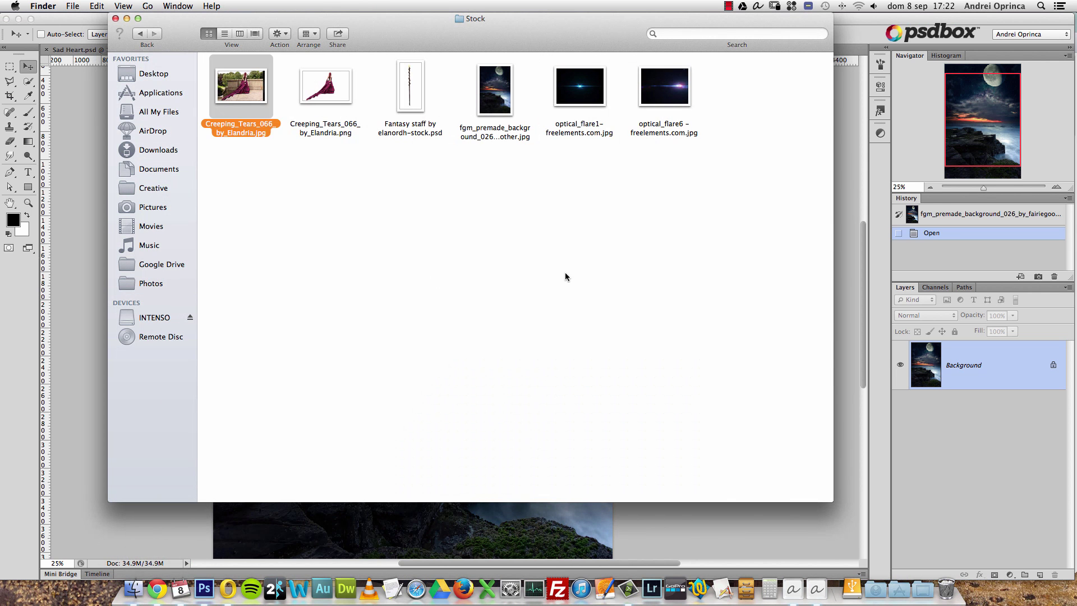
key("space")
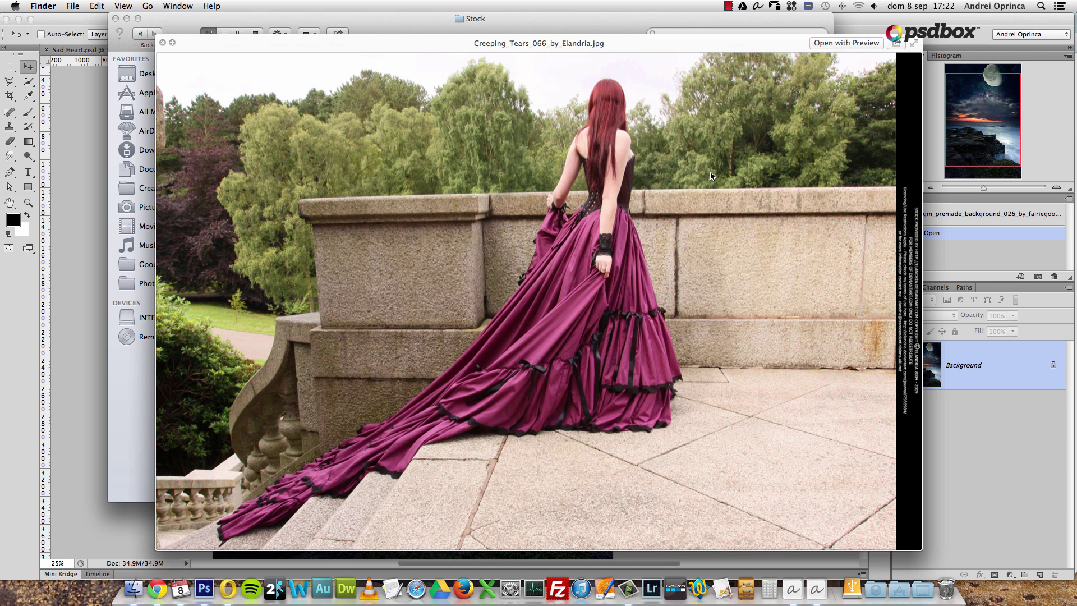
left_click(163, 43)
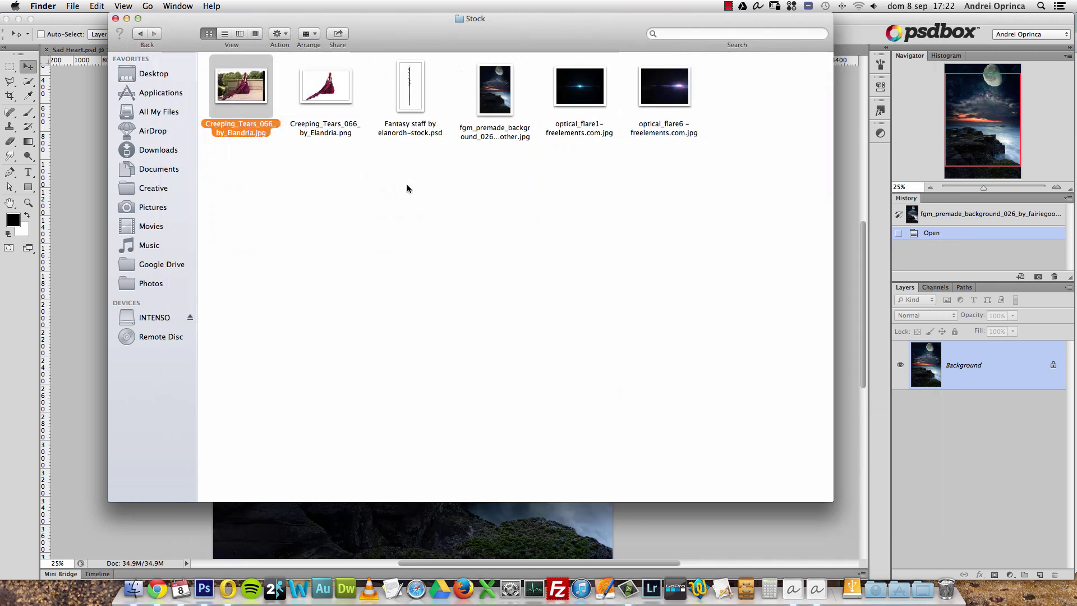
left_click(330, 97)
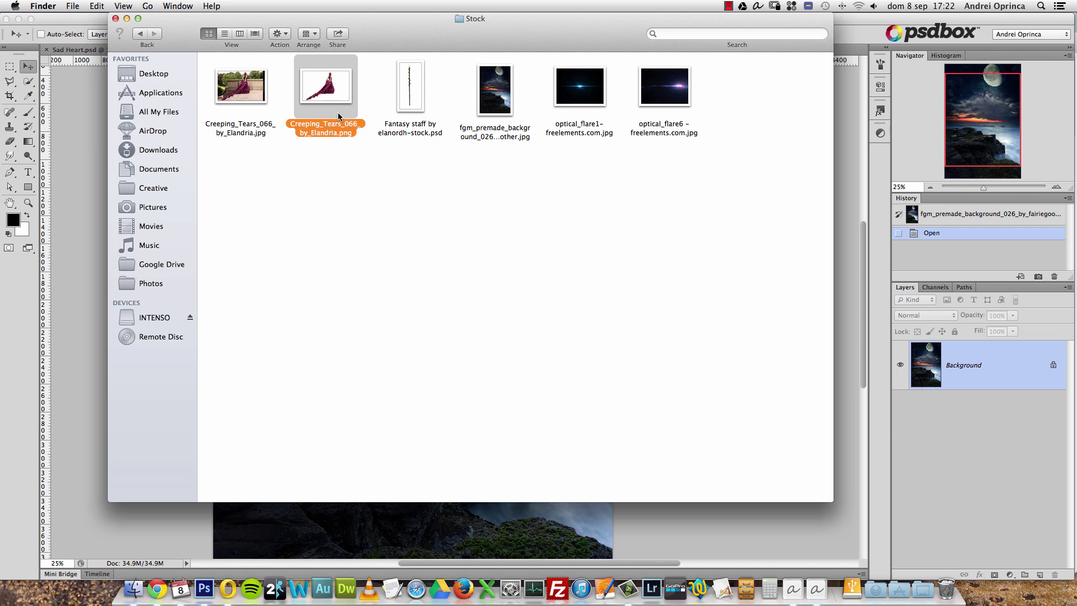
key("space")
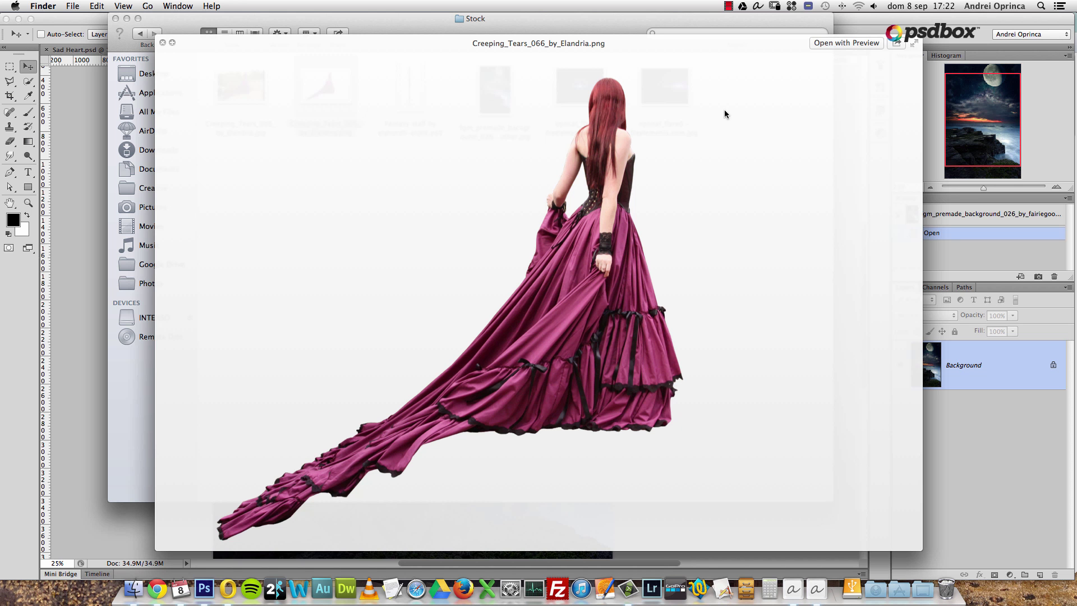
left_click_drag(636, 44, 652, 81)
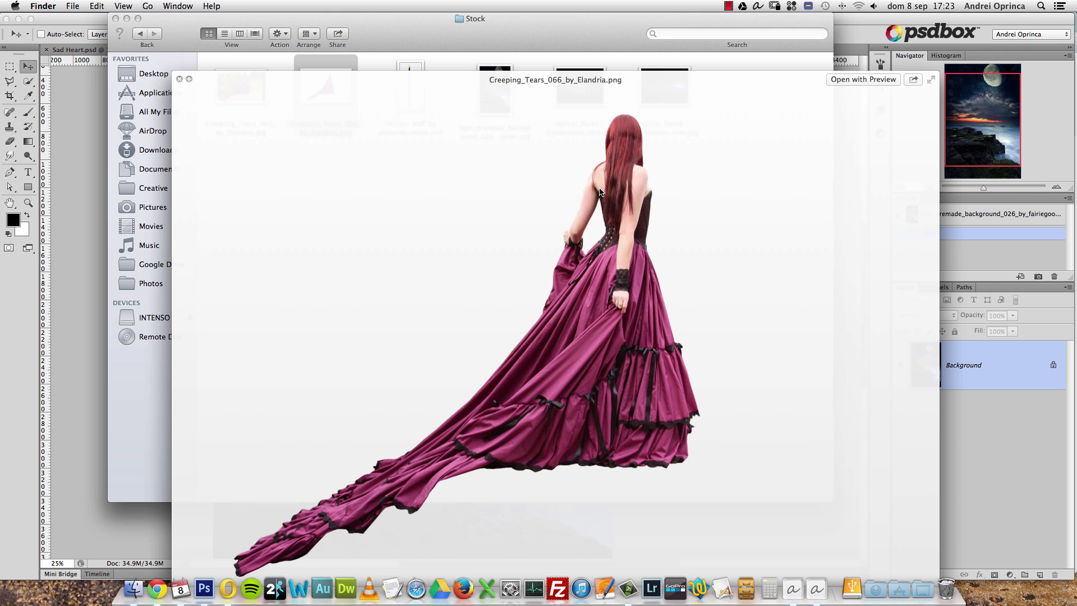
left_click_drag(674, 75, 674, 49)
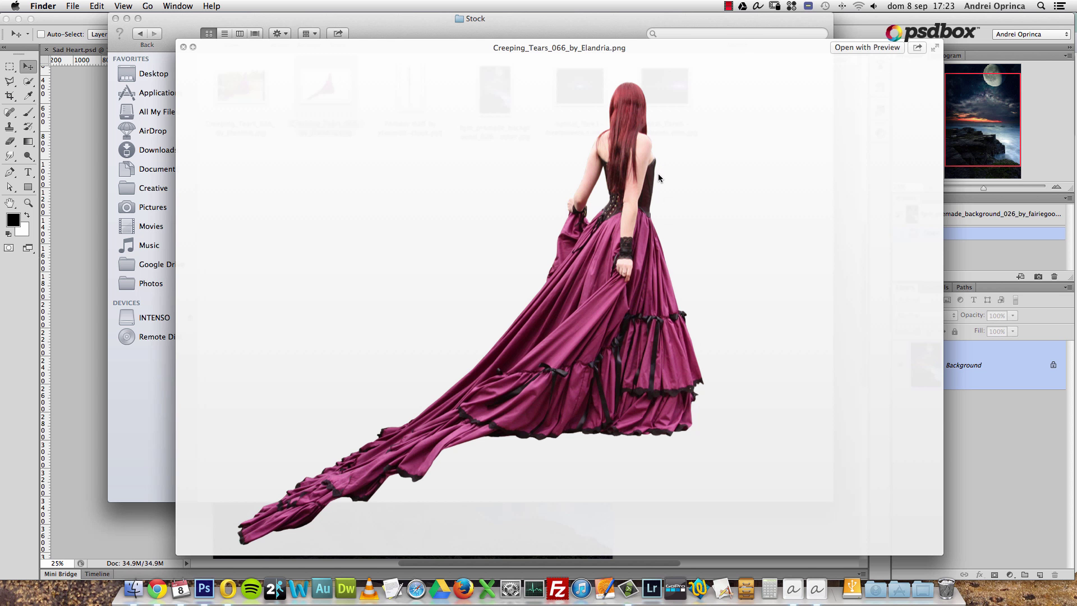
left_click_drag(636, 51, 633, 138)
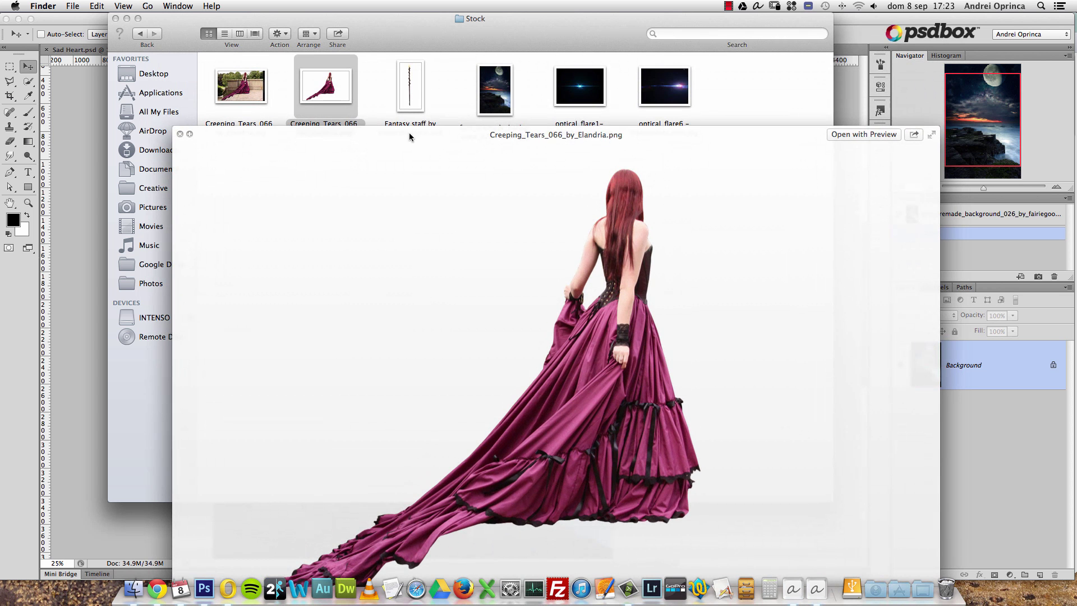
left_click_drag(330, 136, 331, 152)
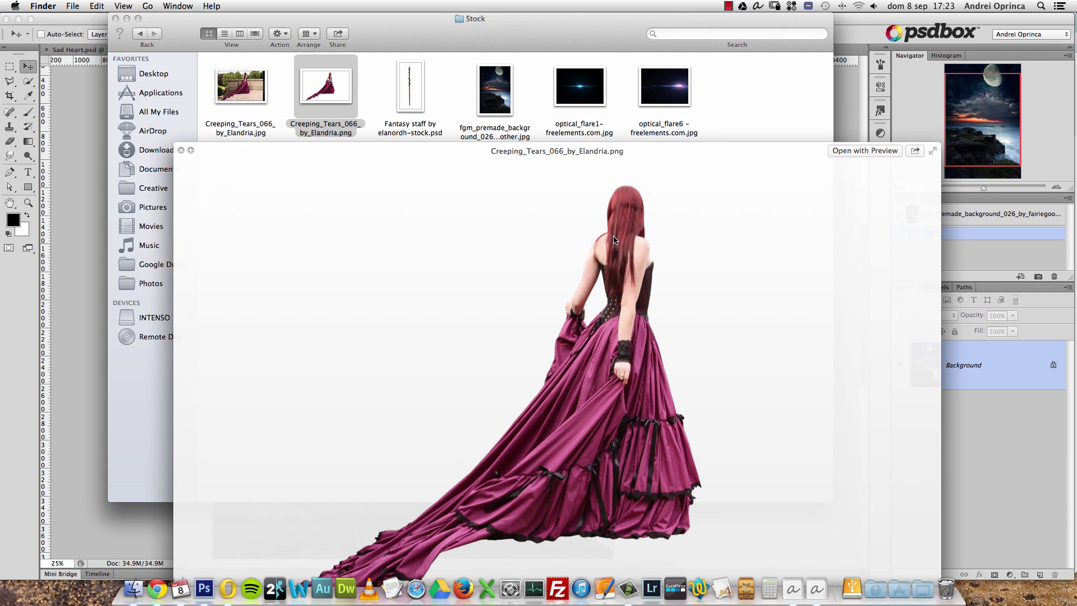
left_click(246, 91)
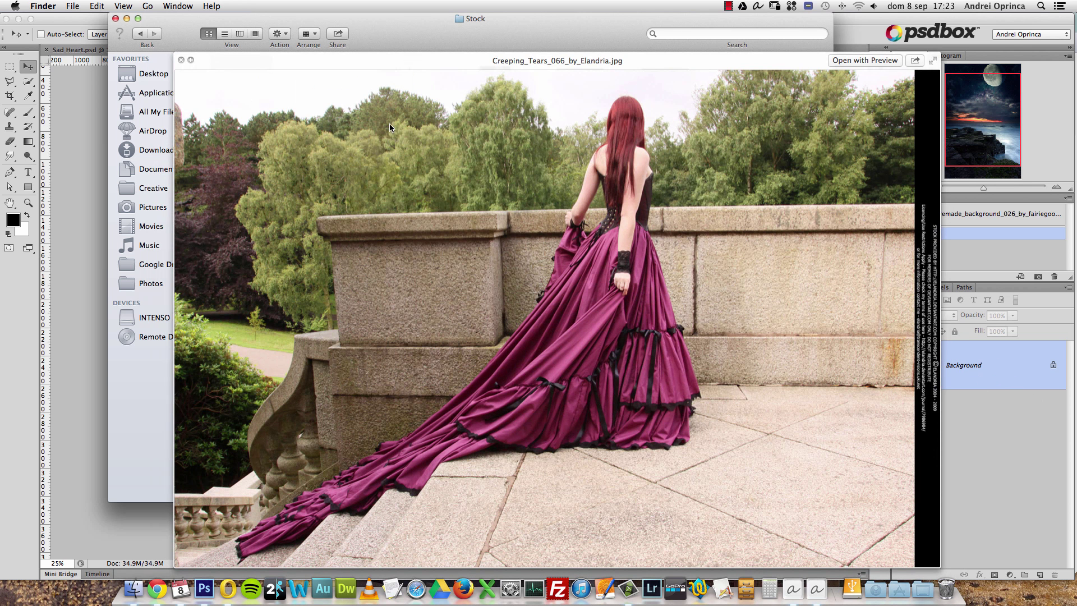
left_click(181, 61)
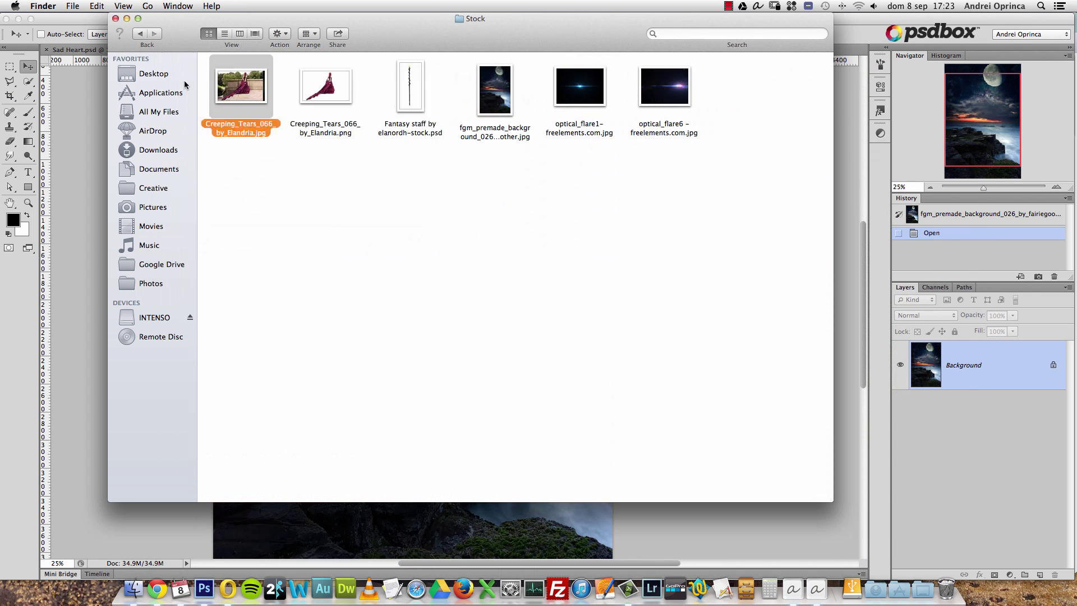
Open the cut-out model Creeping_Tears_066_by_Elandria.png from the Stock folder in Adobe Photoshop CS6
left_click(328, 98)
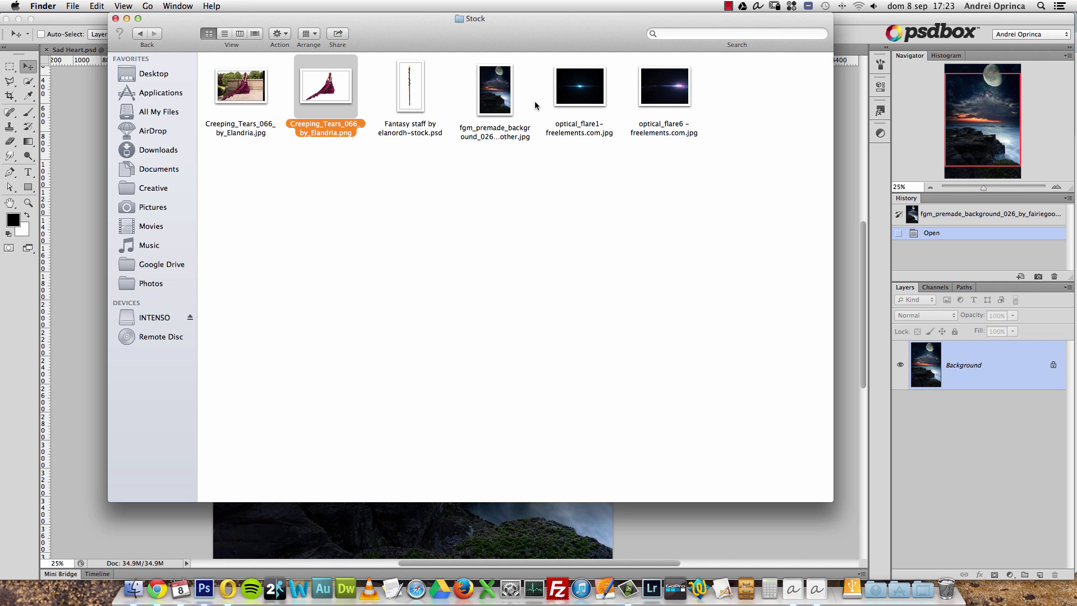
right_click(333, 80)
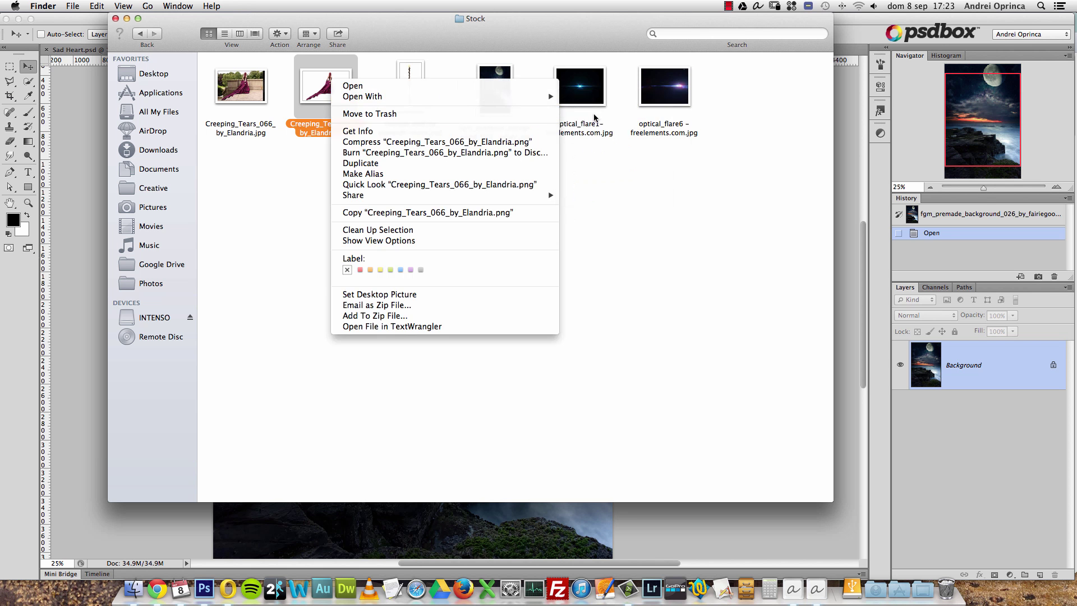
mouse_move(506, 96)
left_click(587, 138)
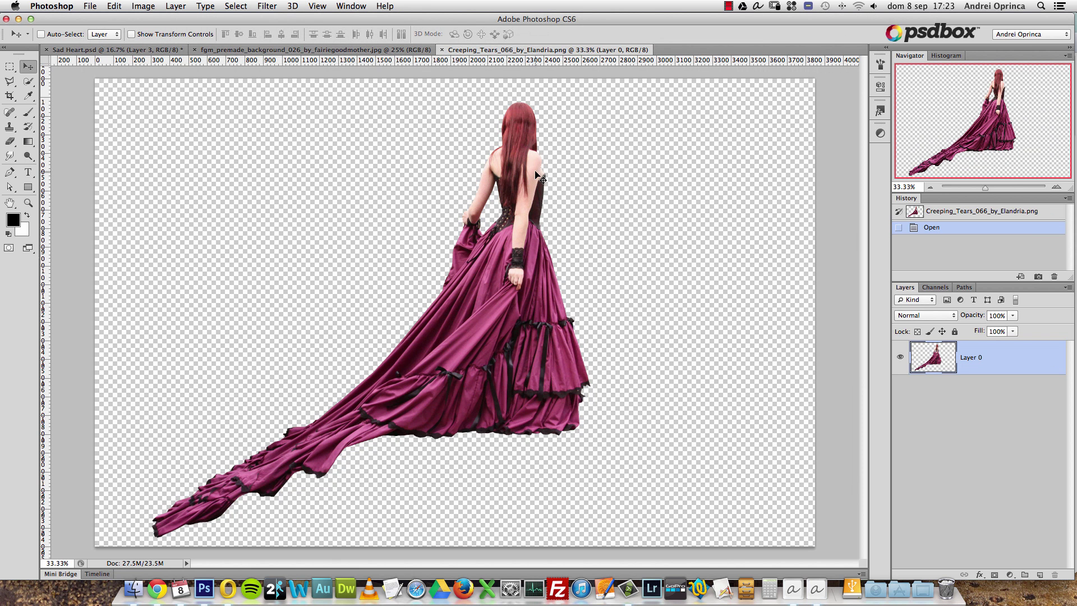
Copy the entire model image, close its document, and paste it into the background document
key("super+a")
key("super+c")
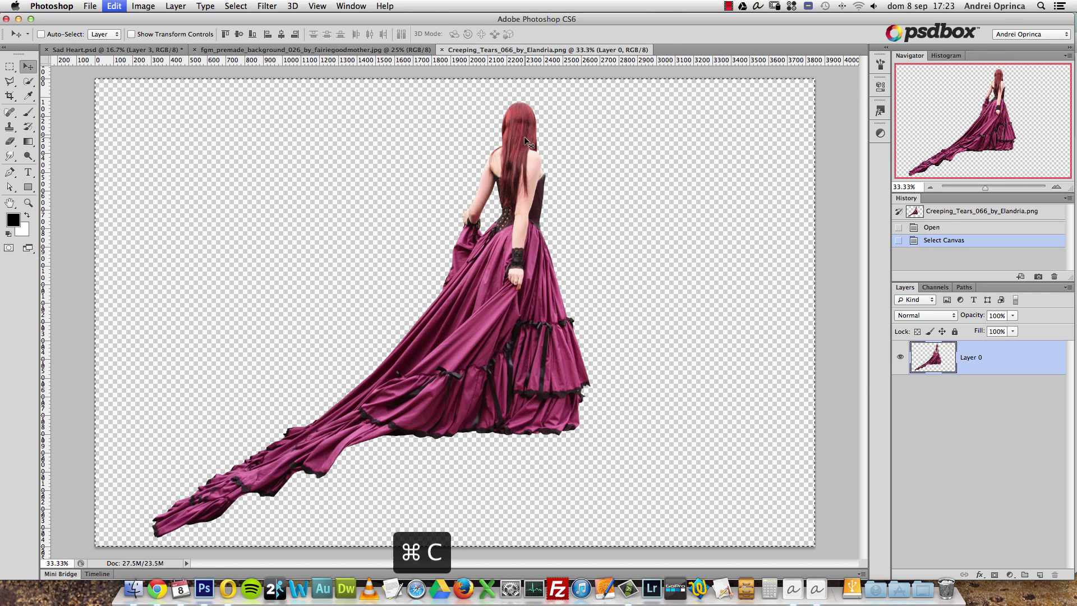
key("super+w")
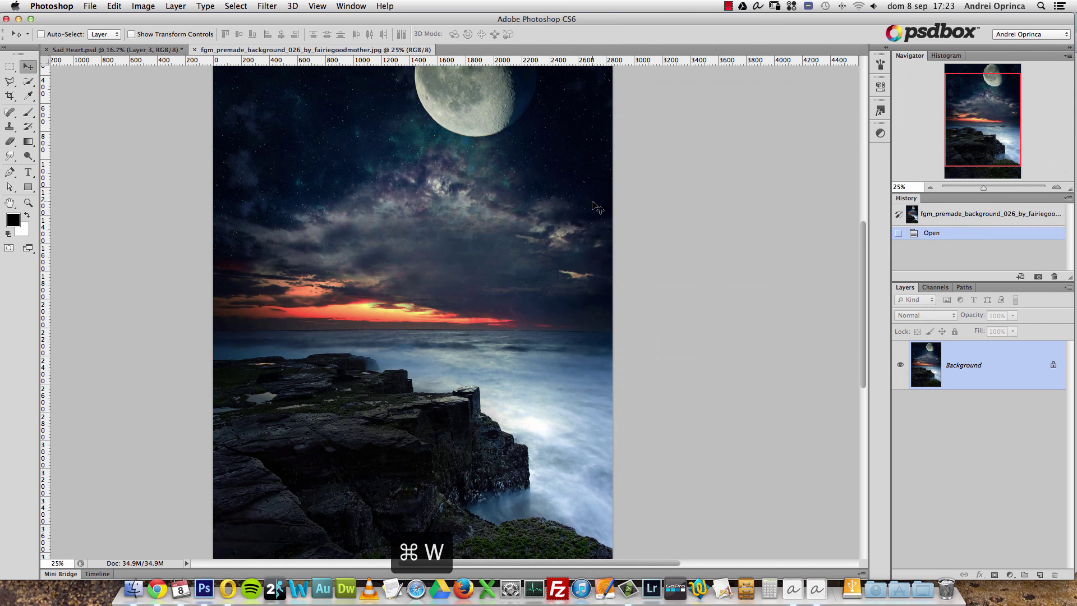
key("super+v")
Move the pasted model onto the rocky cliff so her dress trails off the canvas's left edge
left_click_drag(531, 238, 342, 251)
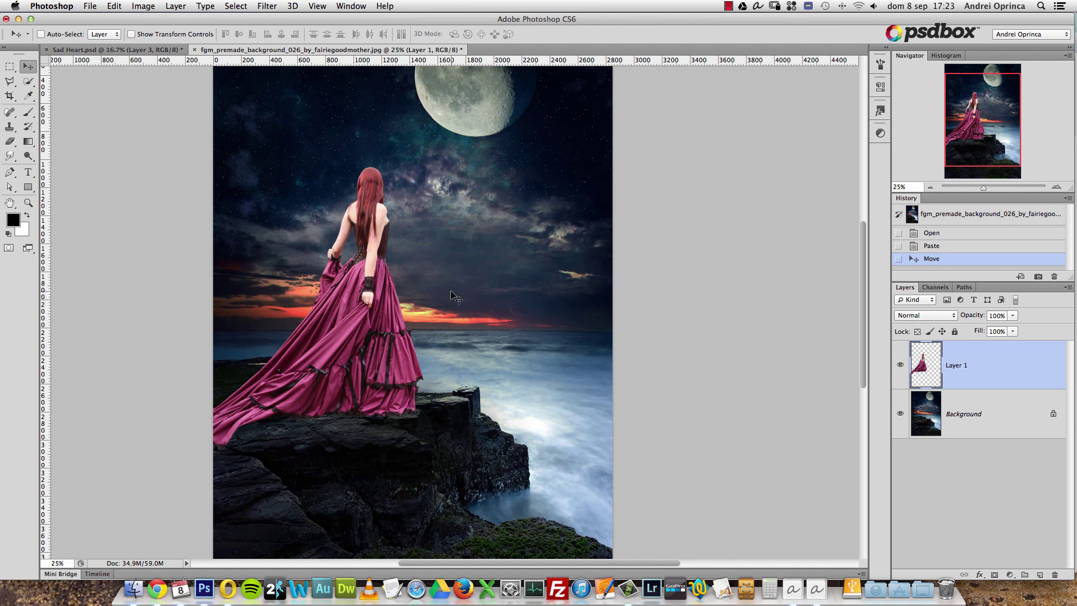
left_click_drag(367, 360, 343, 365)
left_click_drag(942, 113, 942, 105)
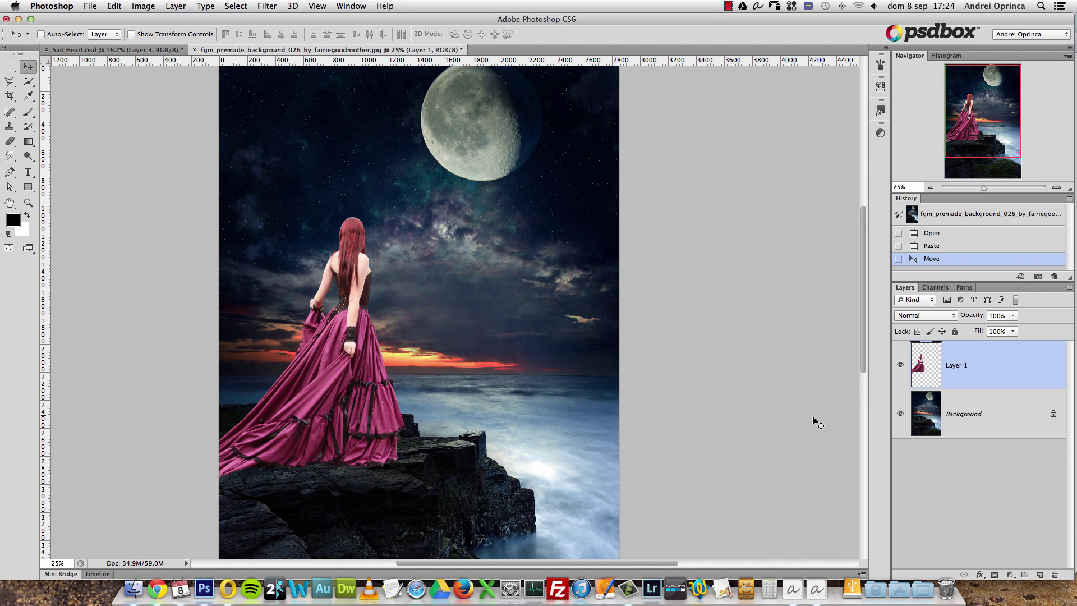
Rename the pasted layer as model
double_click(955, 366)
type("model")
key("Return")
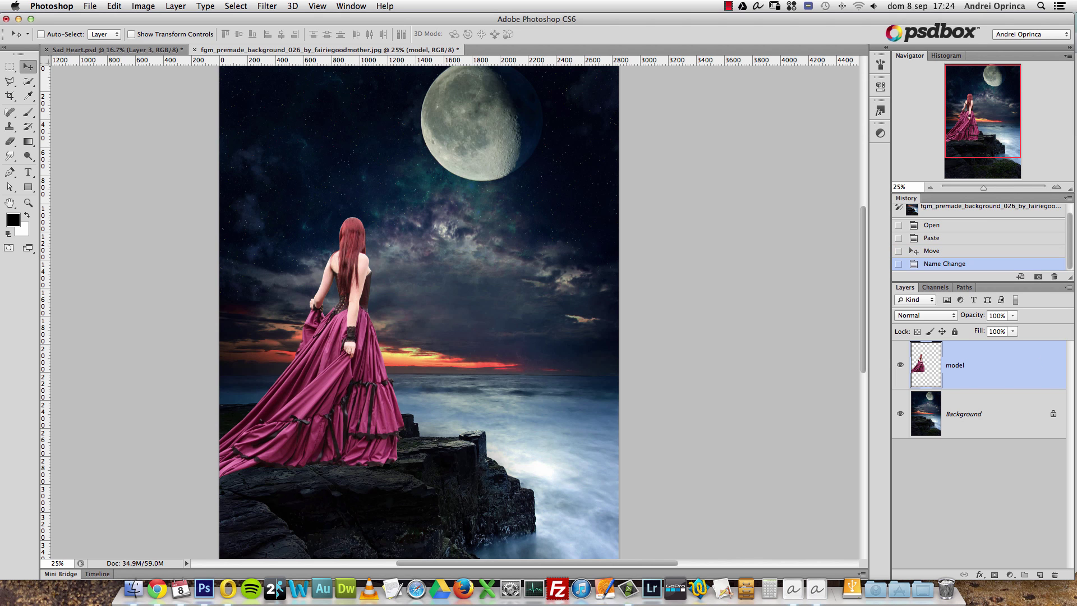
Shift the model slightly right on the cliff and compare her placement with the finished Sad Heart.psd
left_click(1004, 418)
left_click(976, 383)
mouse_move(343, 299)
left_mouse_down()
mouse_move(370, 293)
mouse_move(360, 294)
left_mouse_up()
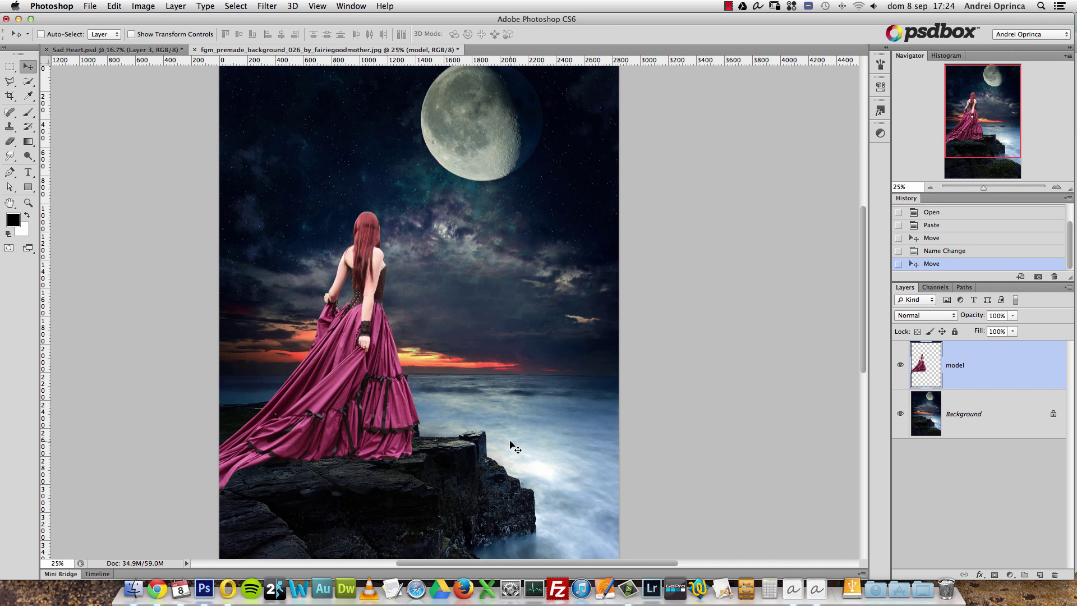
left_click_drag(1001, 145, 981, 110)
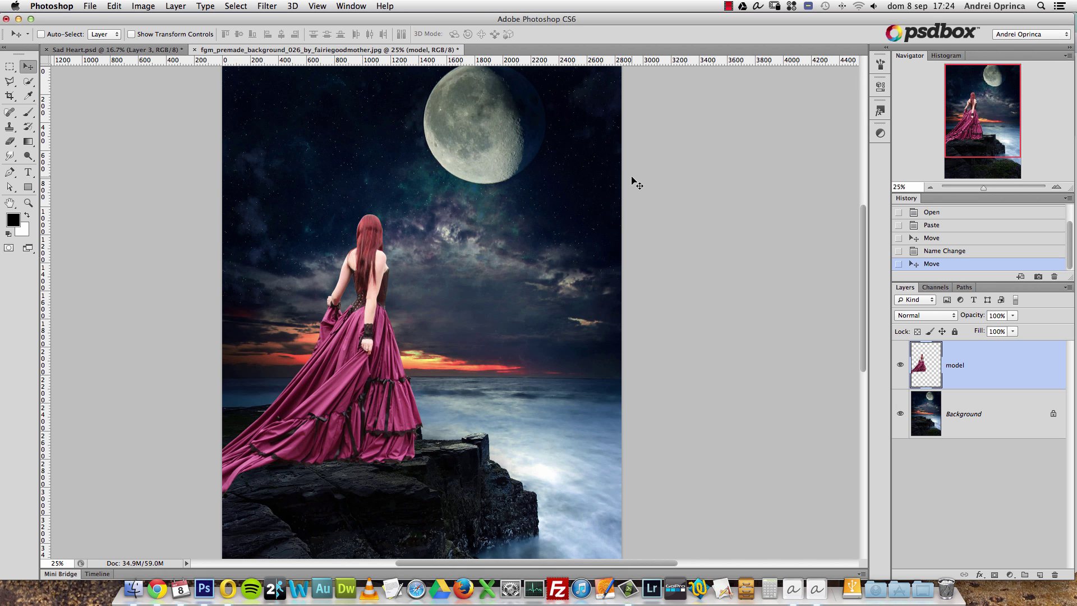
left_click_drag(376, 321, 382, 325)
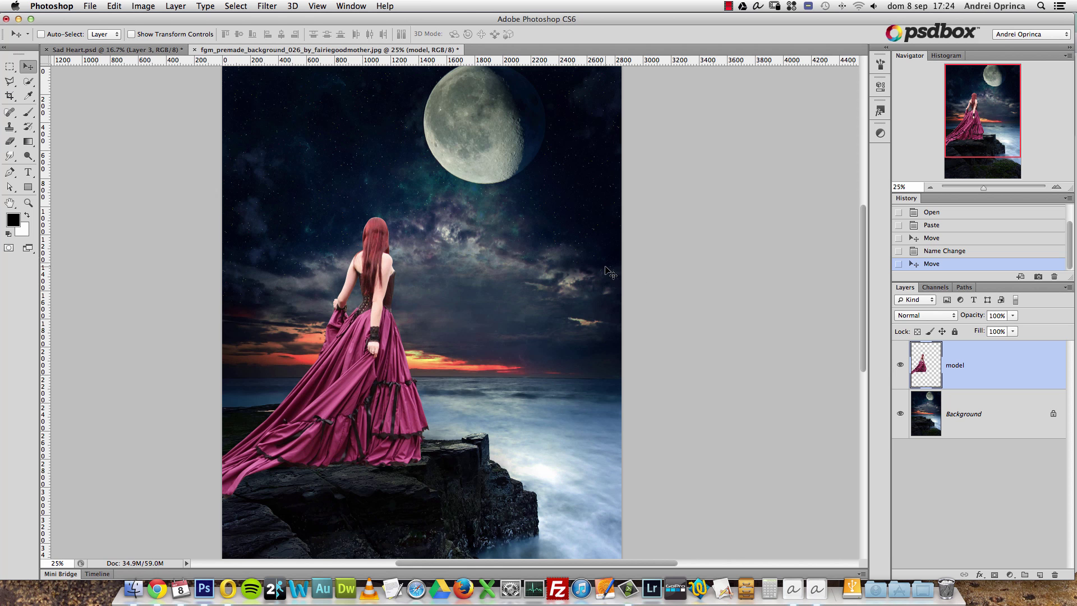
left_click(105, 49)
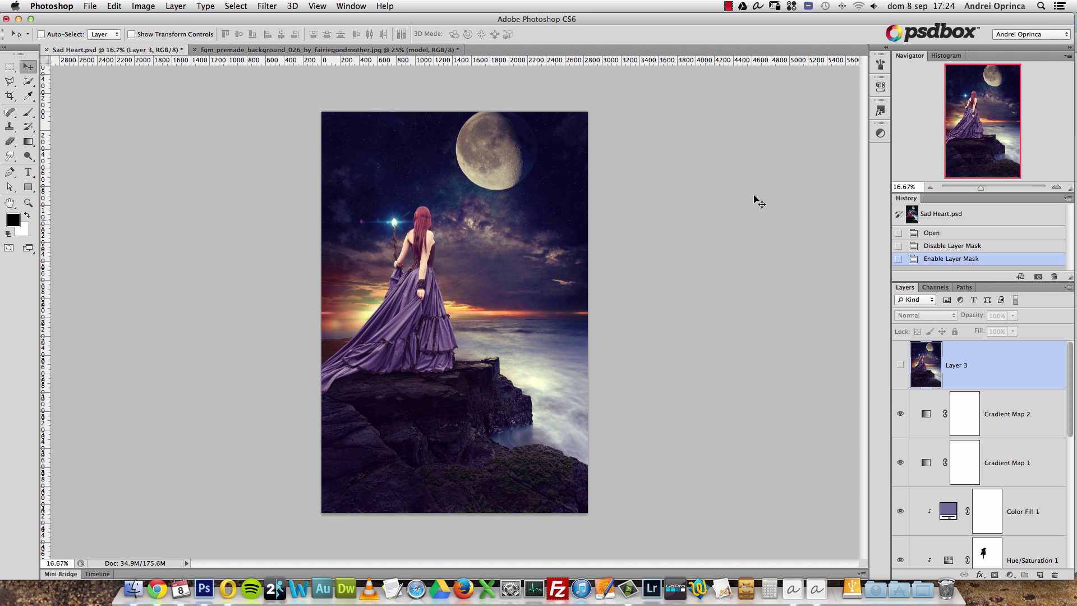
left_click(354, 51)
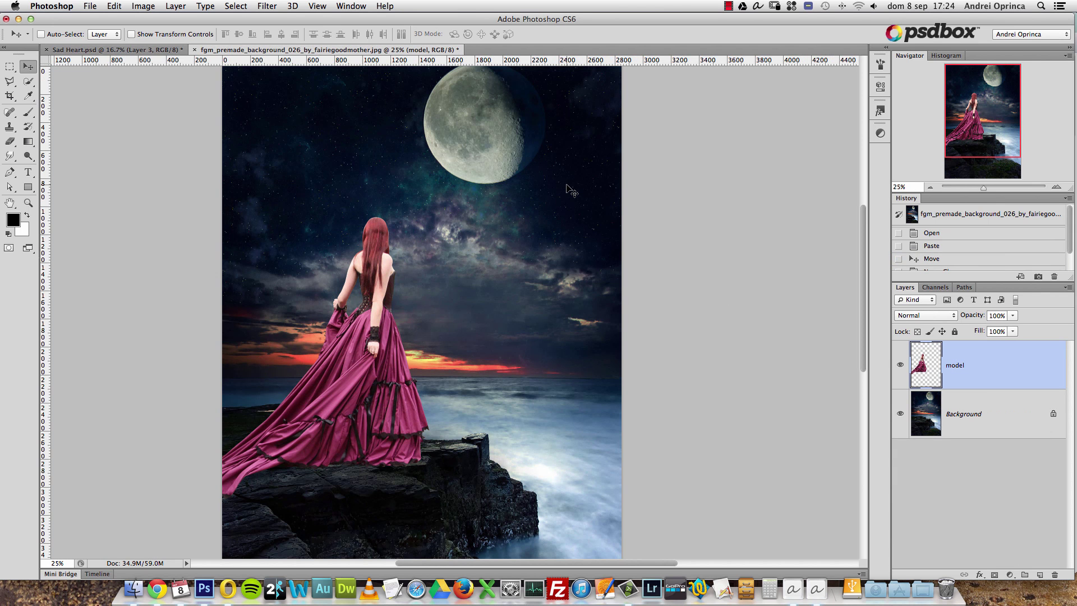
Open Fantasy staff by elanordh-stock.psd from the Stock folder in Adobe Photoshop CS6
left_click(133, 588)
left_click(414, 101)
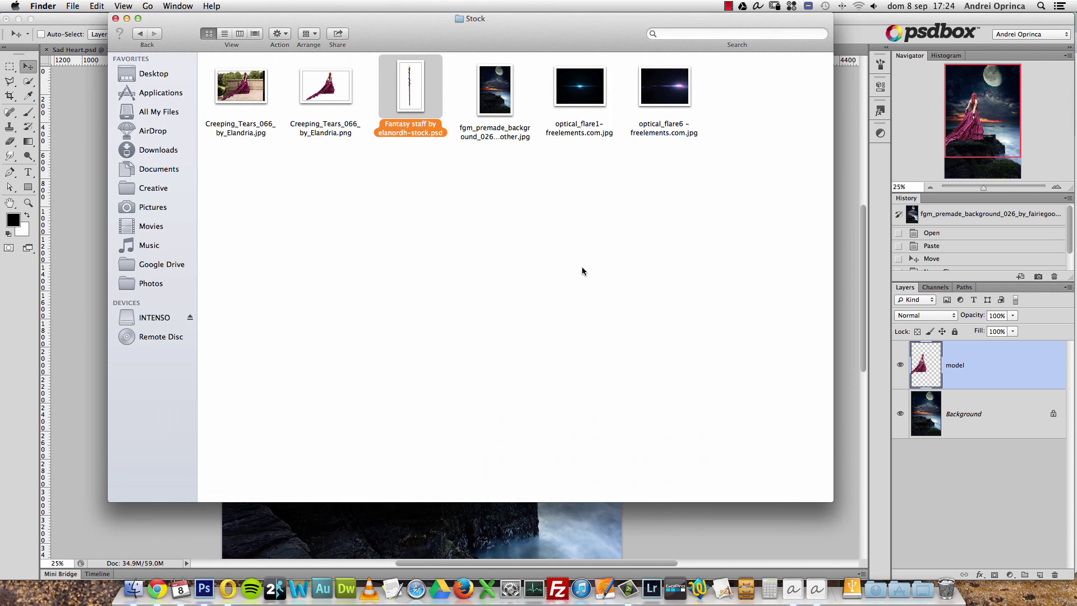
right_click(422, 103)
mouse_move(496, 118)
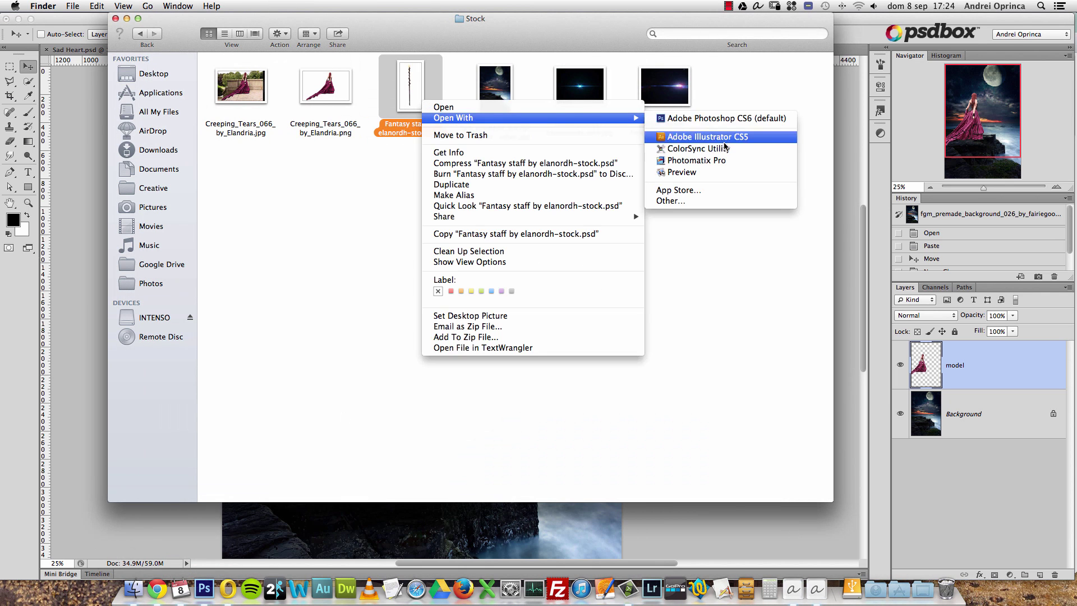
left_click(723, 119)
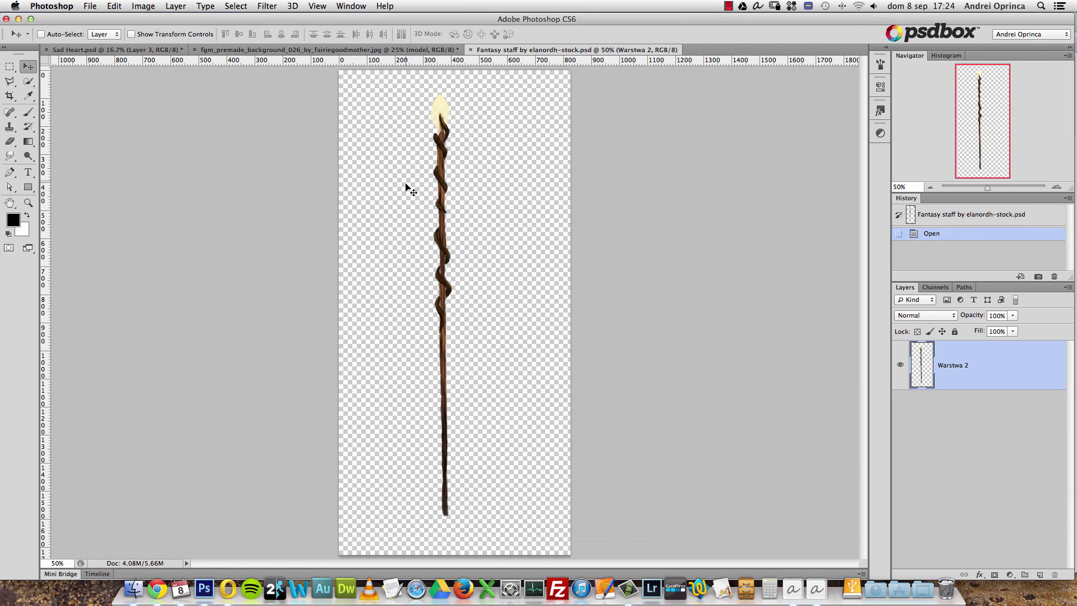
Copy the entire staff image, close its document, and paste it into the background document
key("super+a")
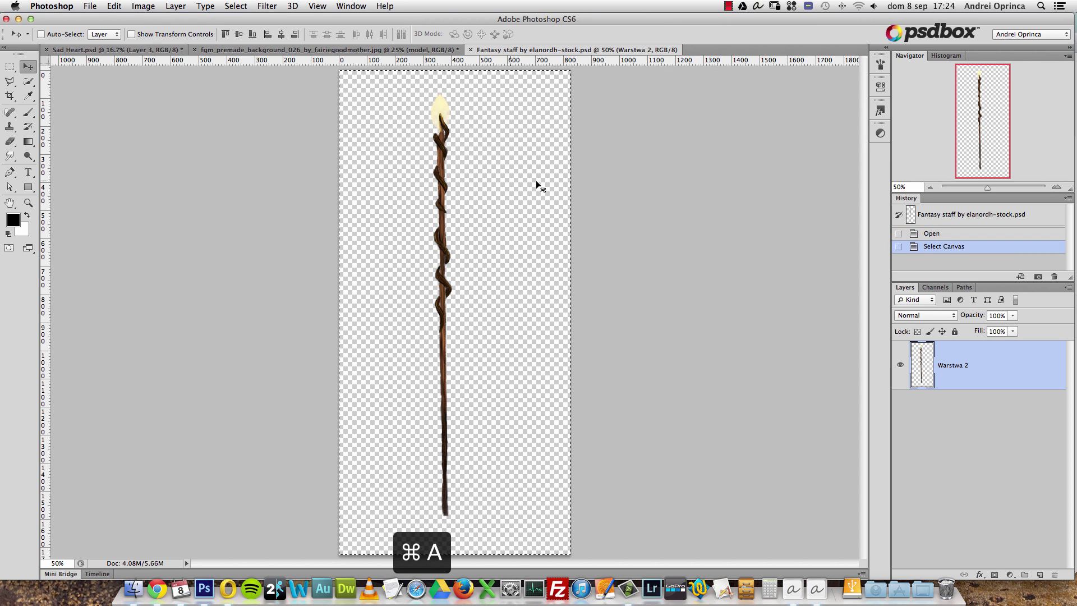
key("super+c")
key("super+w")
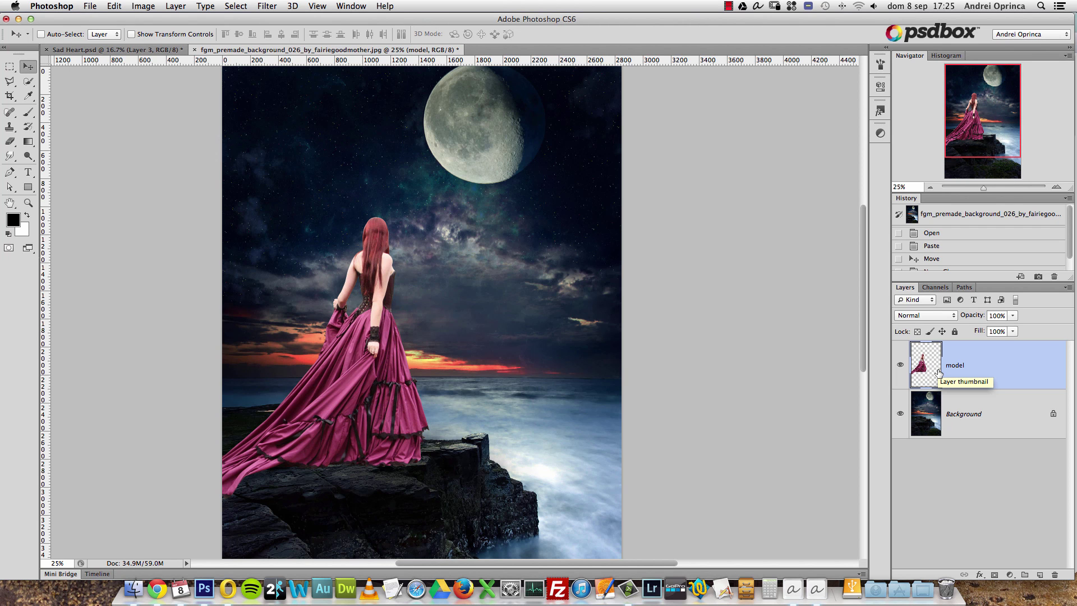
key("super+v")
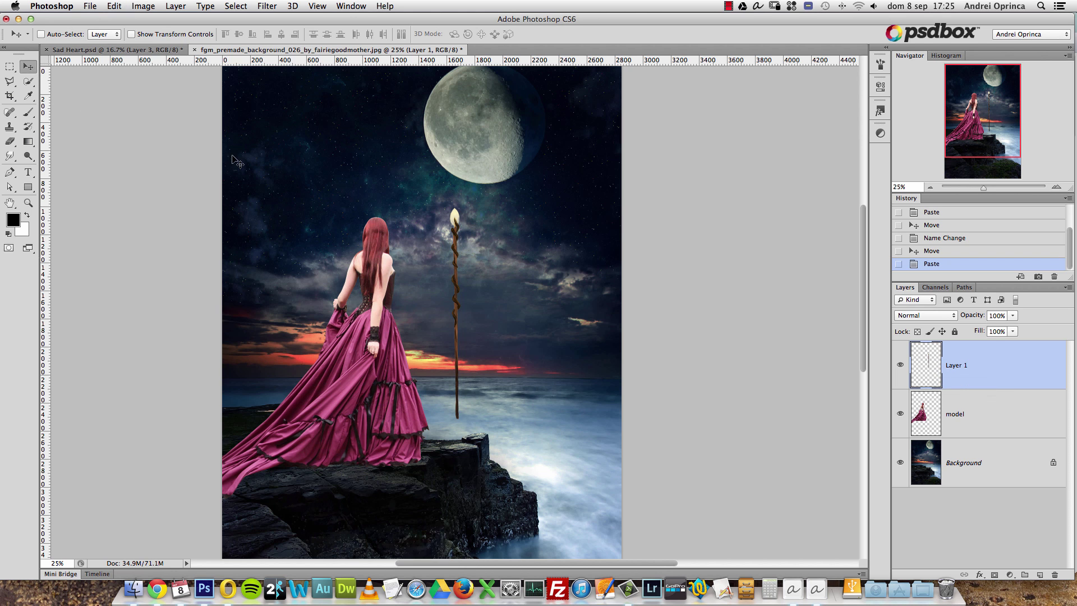
Move the pasted staff to the model's left hand and rename its layer as staff
left_click_drag(475, 306, 358, 318)
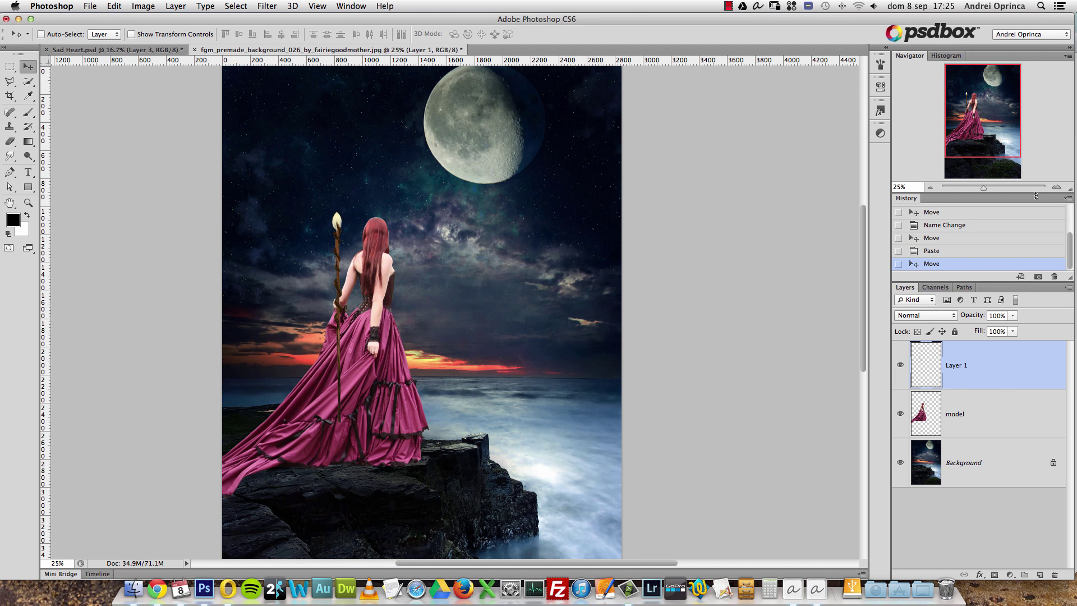
left_click(1057, 187)
left_click(1056, 187)
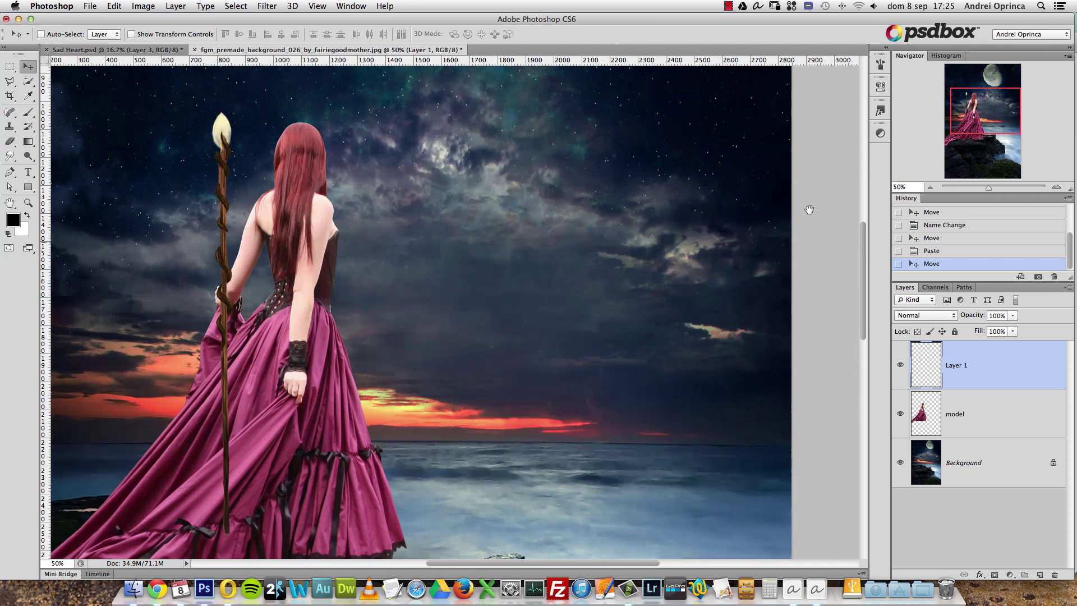
scroll(852, 206, "left", 5)
double_click(953, 366)
type("m")
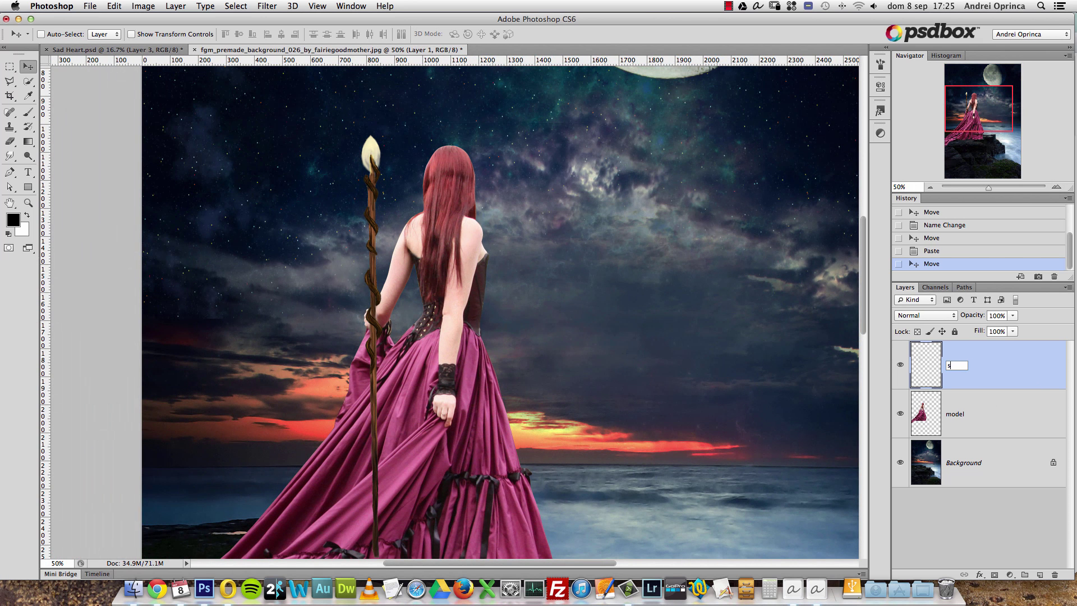
key("Return")
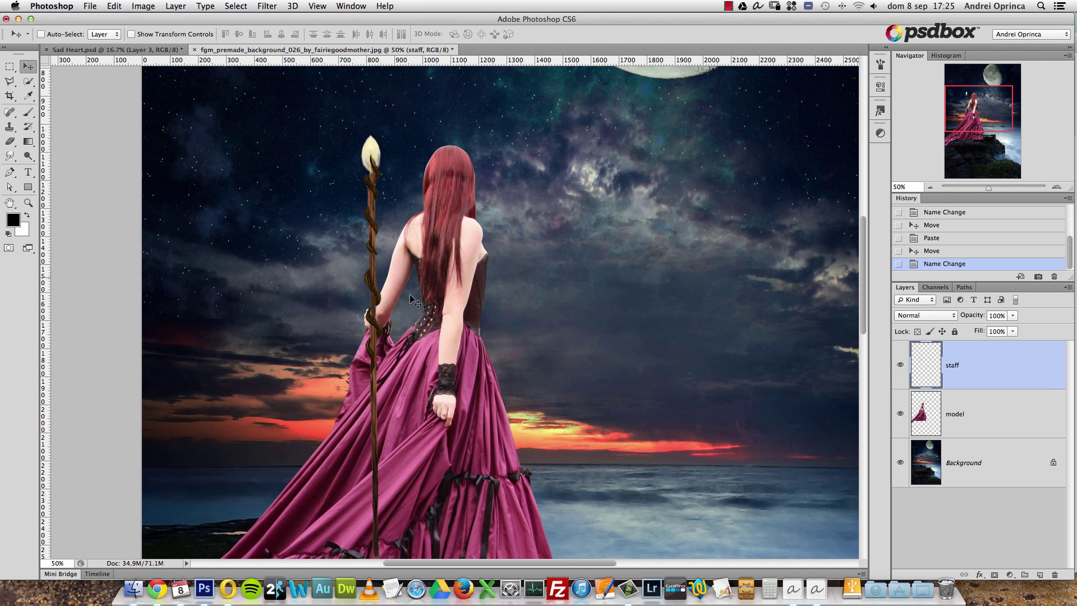
Place the staff layer beneath the model layer and nudge the staff into line with her gripping hand
left_click_drag(944, 367, 987, 436)
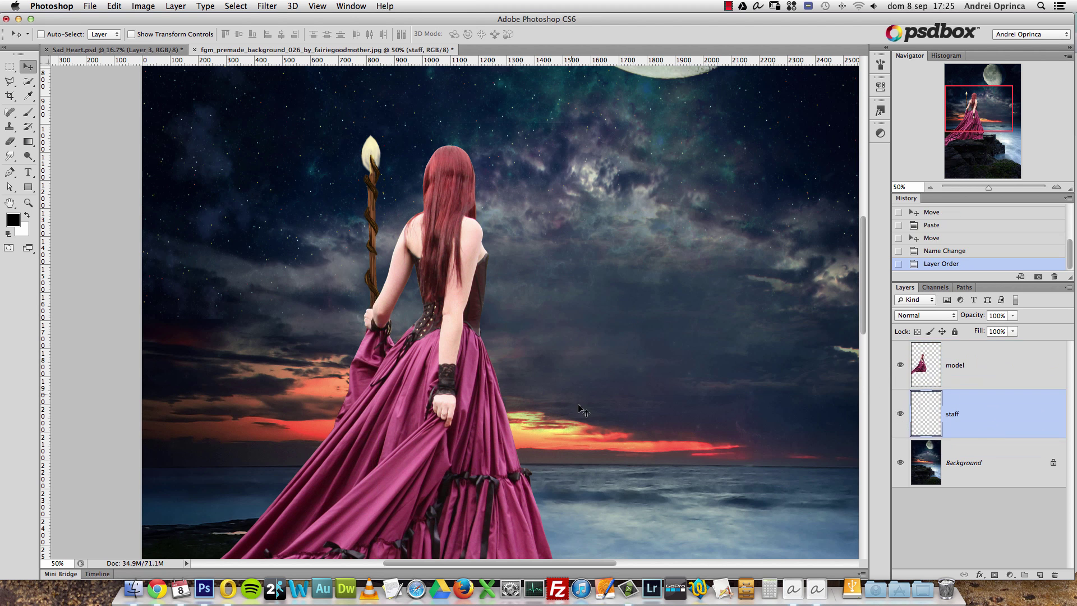
left_click_drag(516, 389, 532, 370)
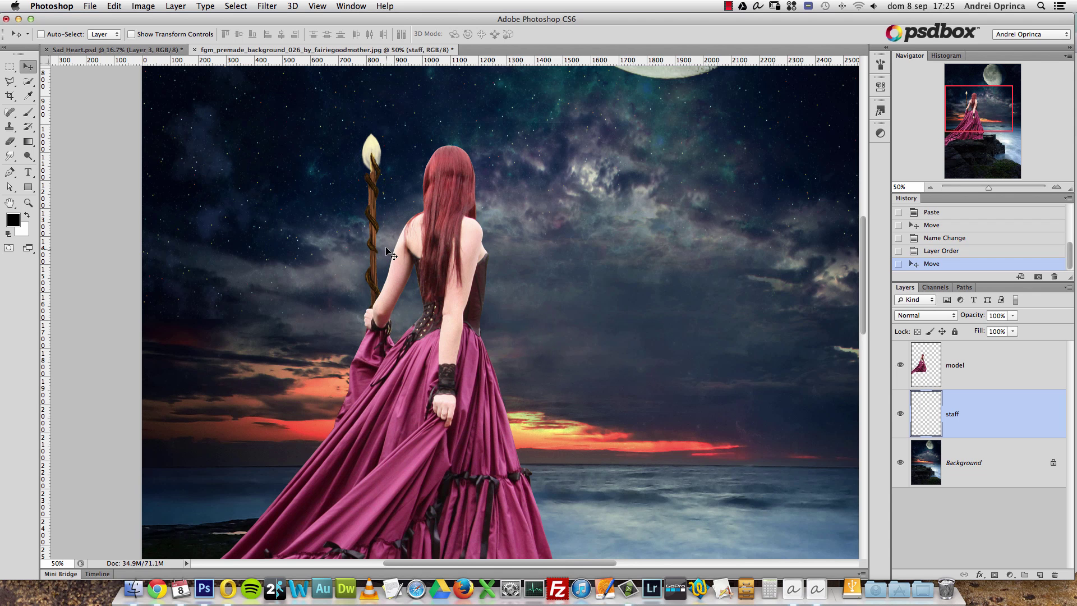
left_click_drag(990, 109, 997, 108)
mouse_move(301, 178)
left_mouse_down()
mouse_move(300, 201)
mouse_move(287, 192)
left_mouse_up()
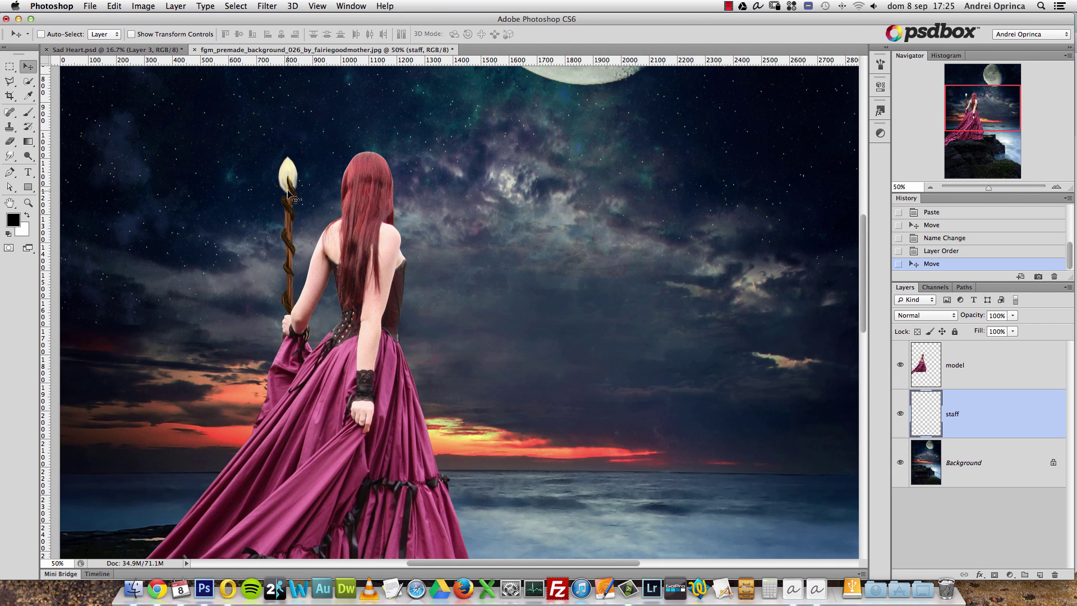
Reselect the staff layer and fine-tune the staff's position behind the model's left hand
key("alt+super+a")
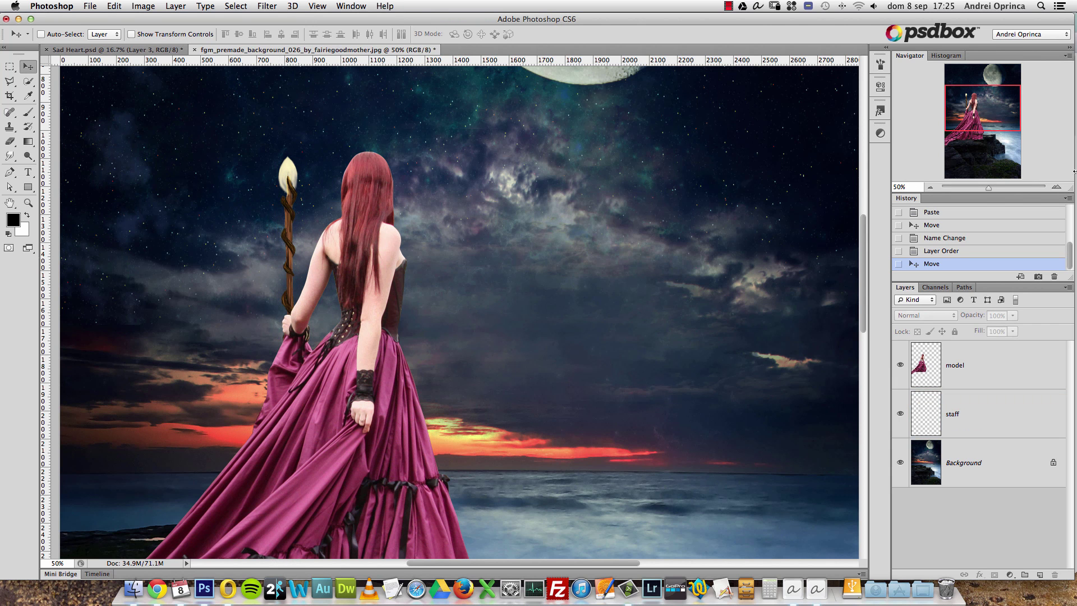
left_click(1056, 187)
left_click(1056, 186)
left_click_drag(16, 314, 392, 362)
left_click(443, 286)
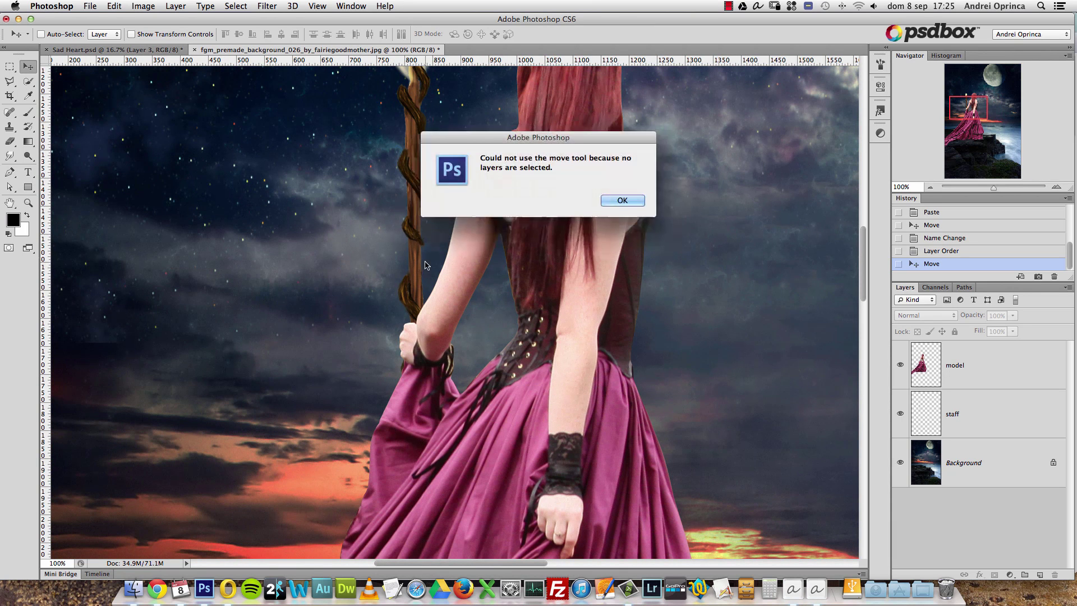
left_click(621, 201)
left_click(991, 425)
left_click_drag(405, 368, 417, 353)
scroll(417, 352, "down", 3)
scroll(418, 352, "right", 3)
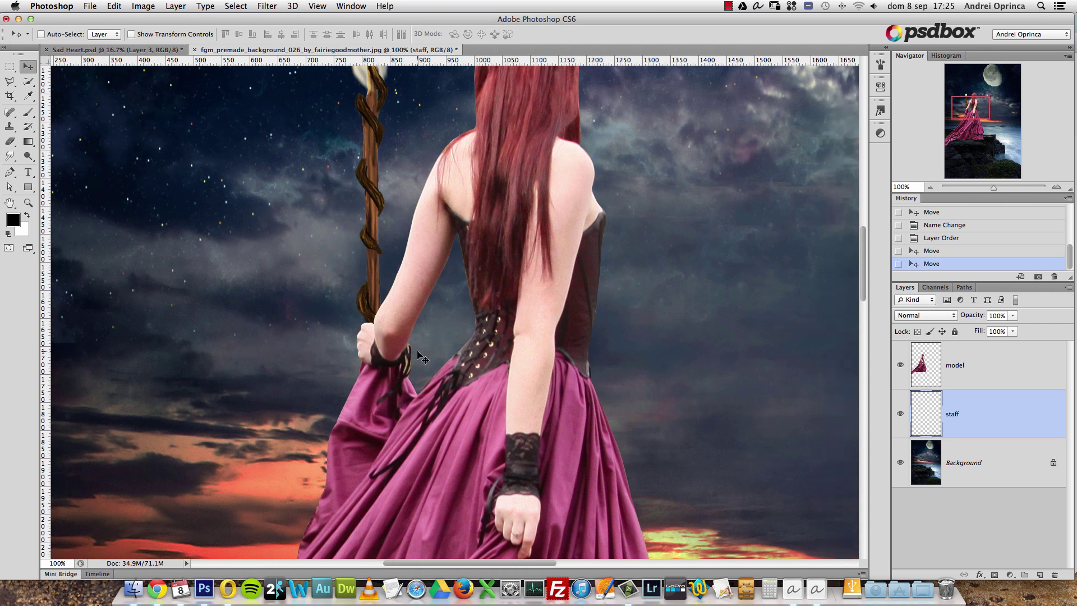
scroll(418, 353, "down", 3)
key("super+0")
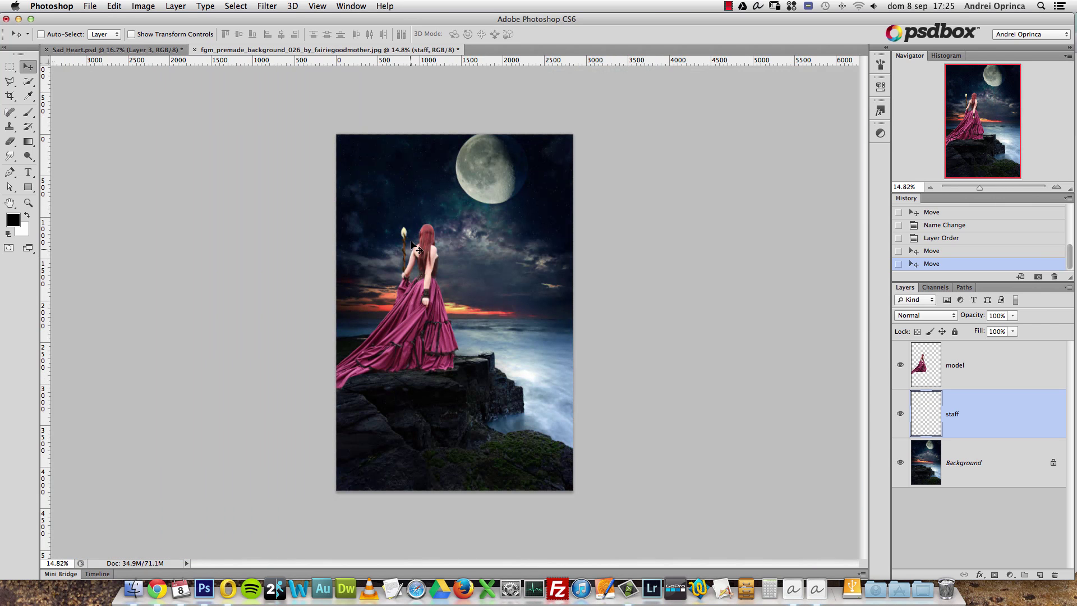
Add a new layer directly above the Background and name it model shadow
left_click(1056, 187)
left_click(1056, 187)
left_click_drag(661, 306, 658, 328)
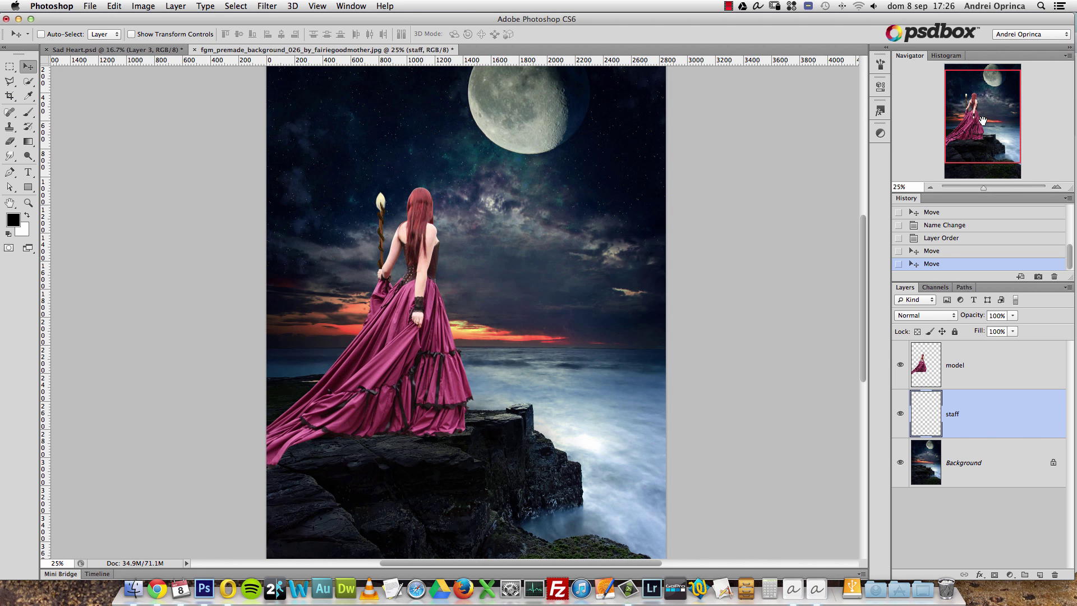
left_click_drag(982, 121, 976, 117)
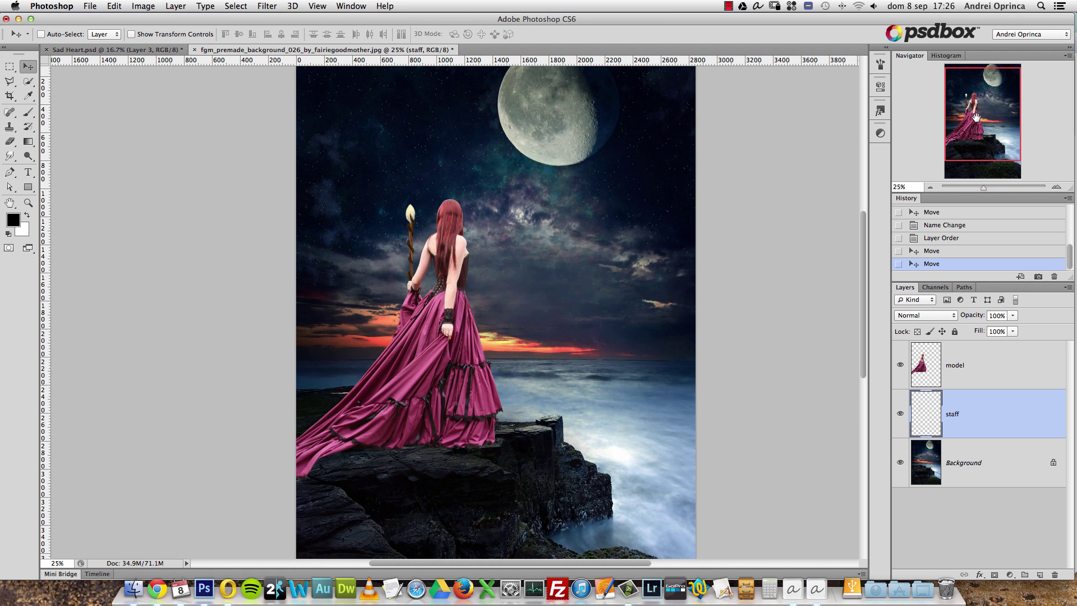
key("super+equal")
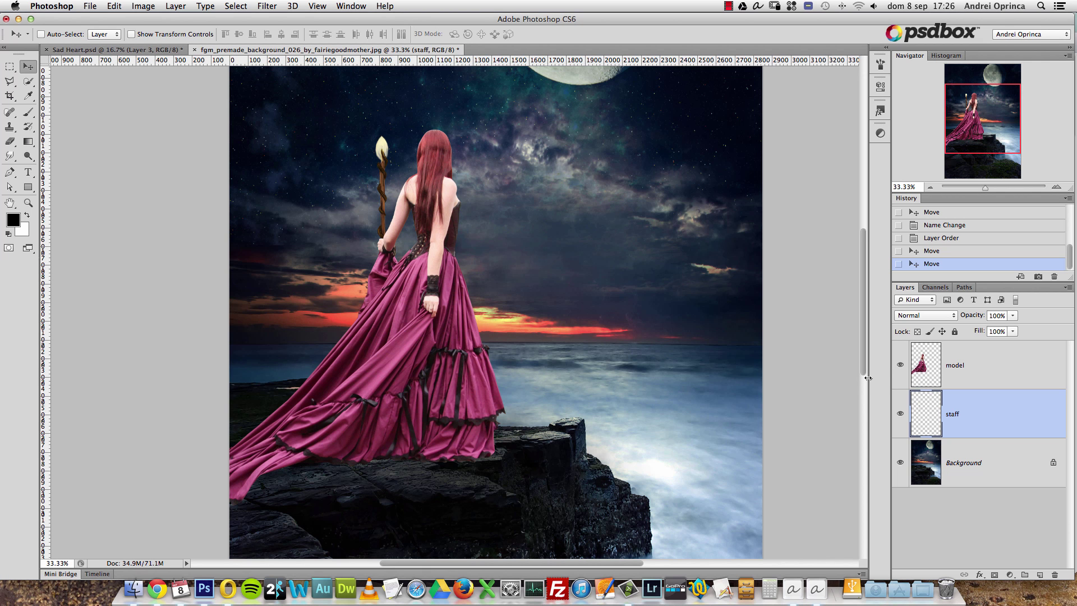
left_click(995, 451)
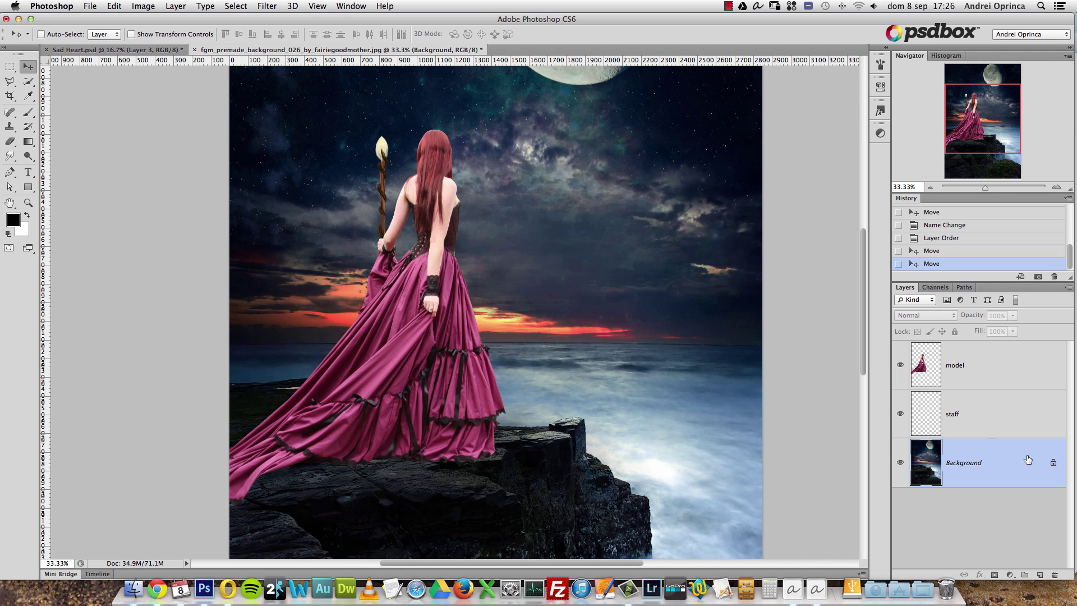
left_click(1040, 575)
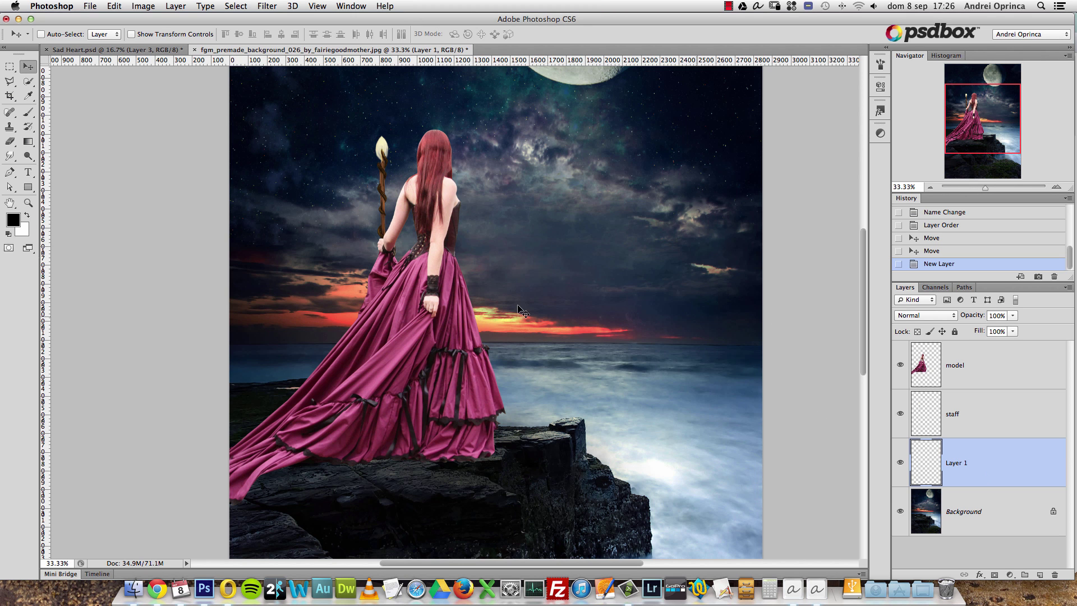
double_click(955, 463)
type("model shadow")
key("Return")
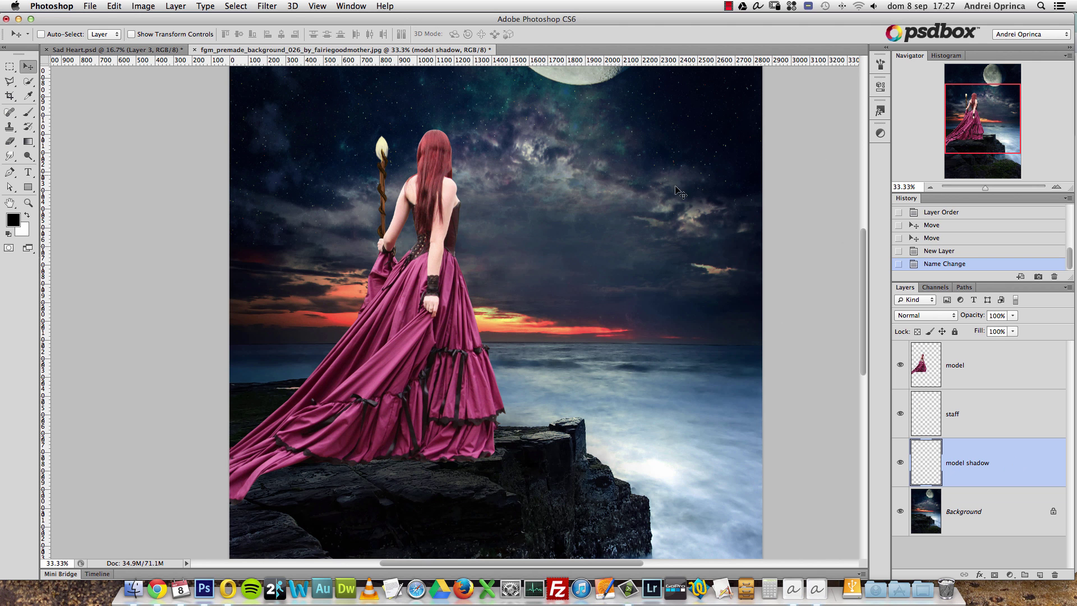
Choose the Brush tool for the dress hem area and reduce its size to 79 px
left_click_drag(969, 117, 968, 119)
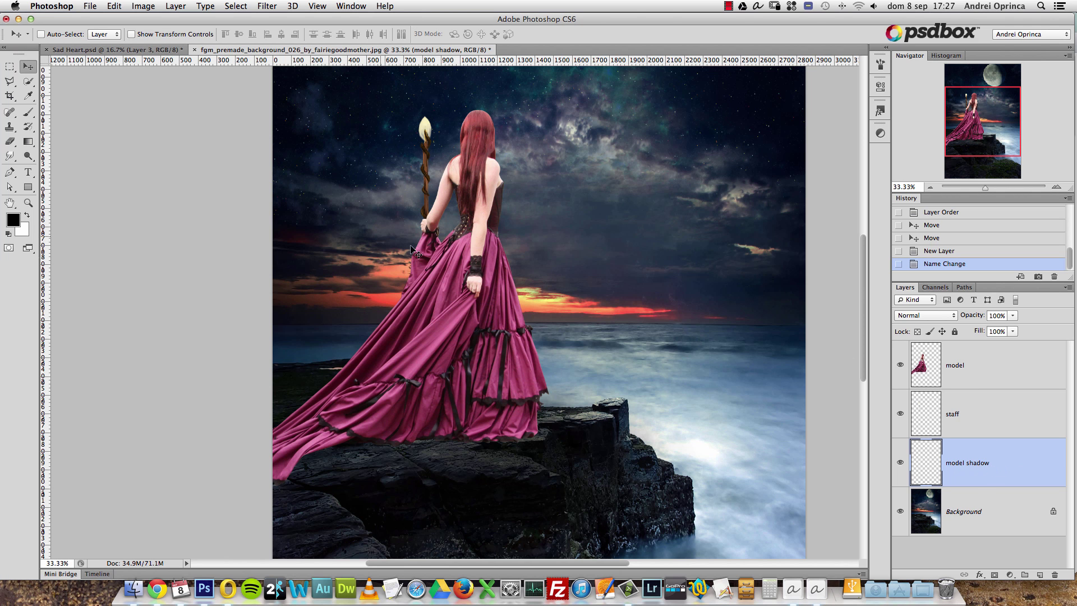
left_click(28, 111)
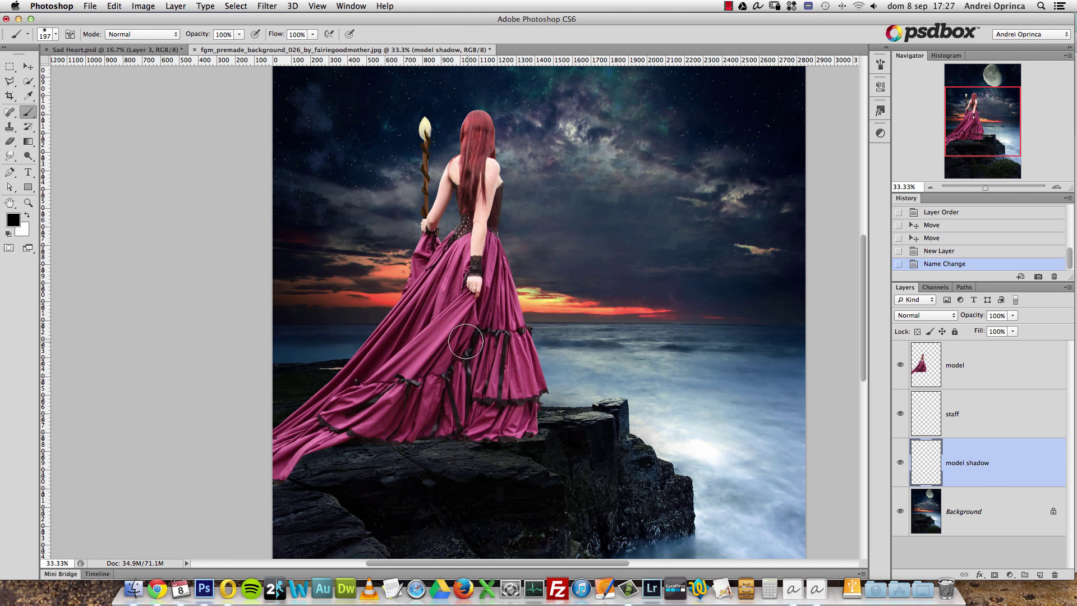
left_click(1056, 186)
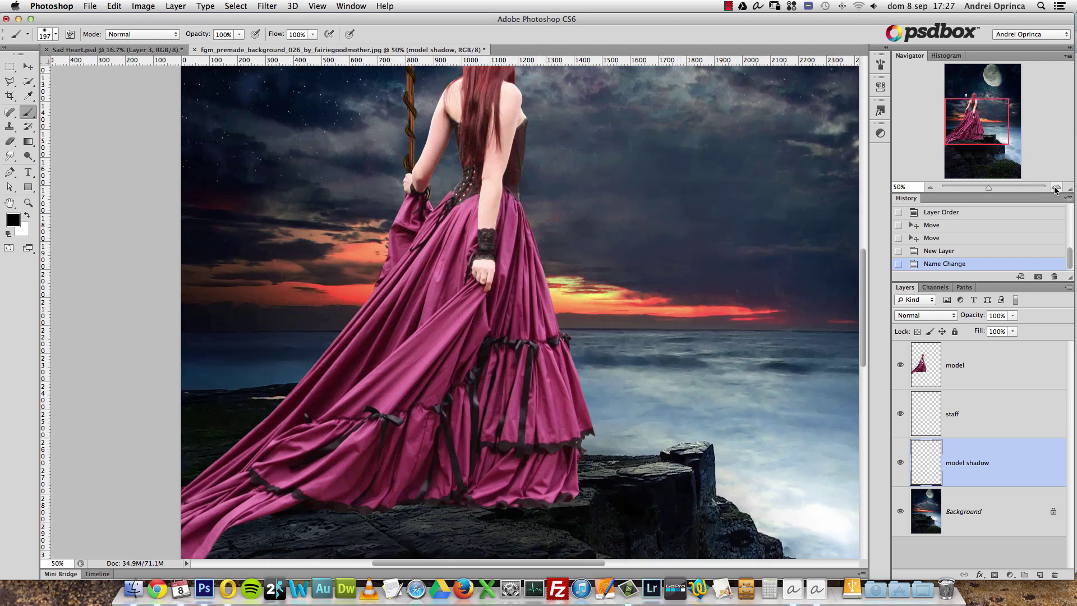
left_click(1055, 188)
left_click_drag(976, 105, 962, 139)
left_click(1054, 191)
left_click_drag(570, 274, 694, 307)
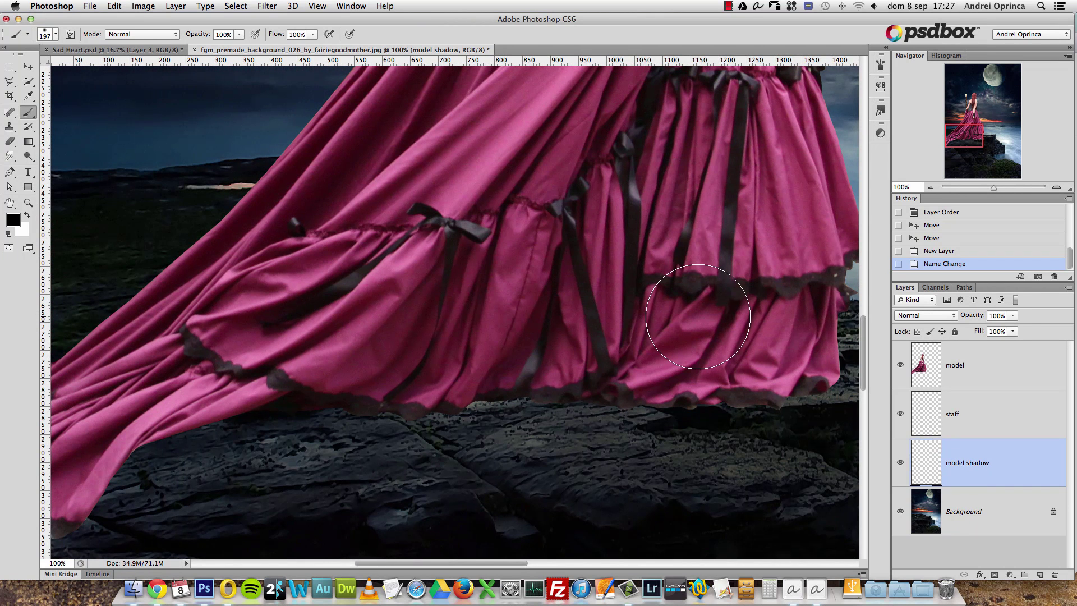
key("bracketleft")
key("bracketleft")
key("bracketleft")
right_click(565, 217)
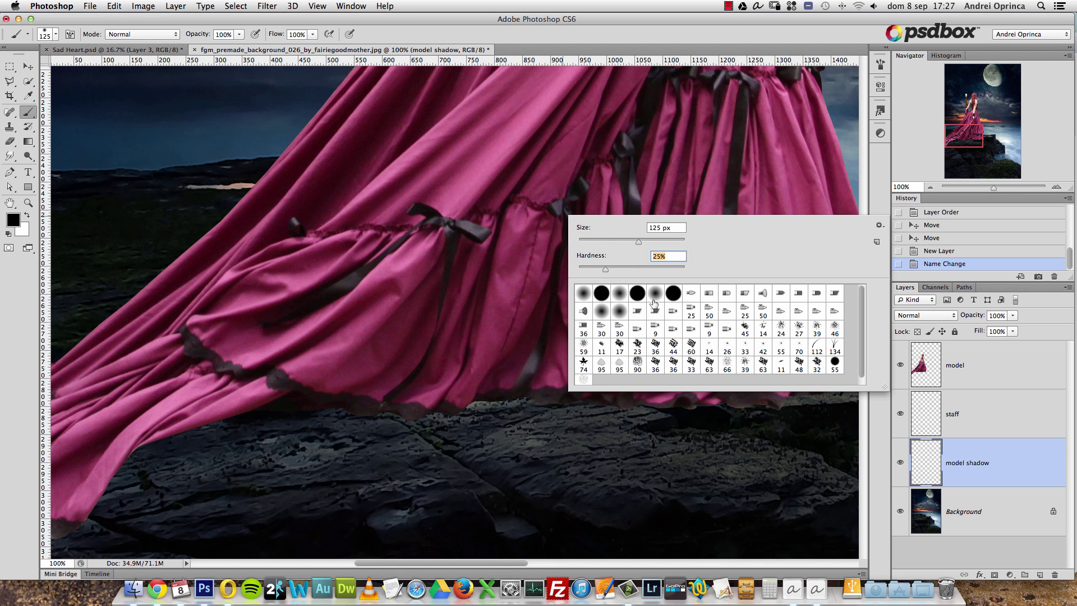
left_click_drag(637, 237, 619, 240)
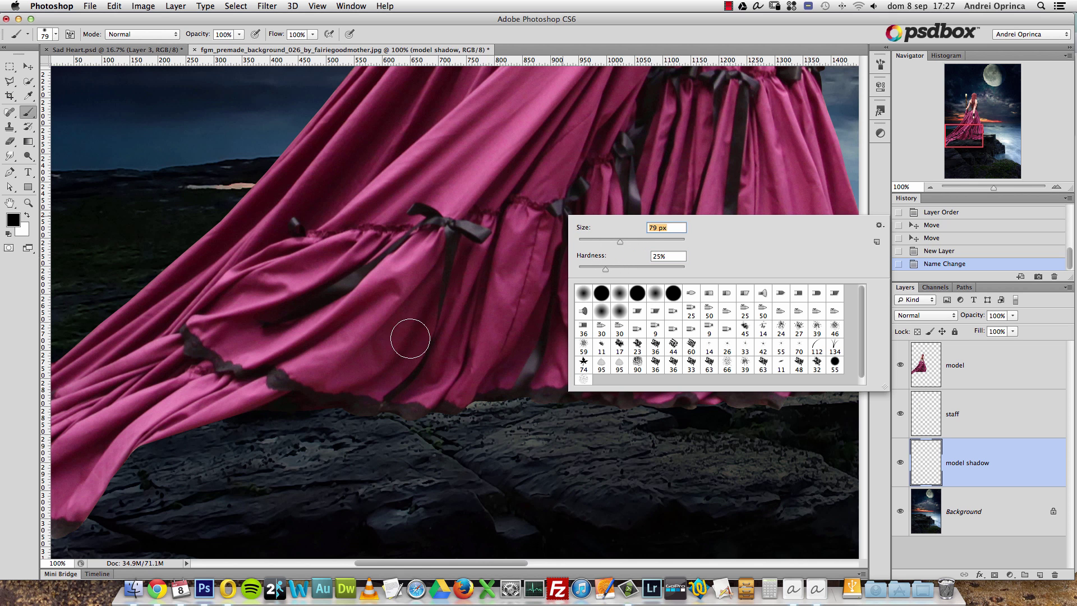
left_click(985, 472)
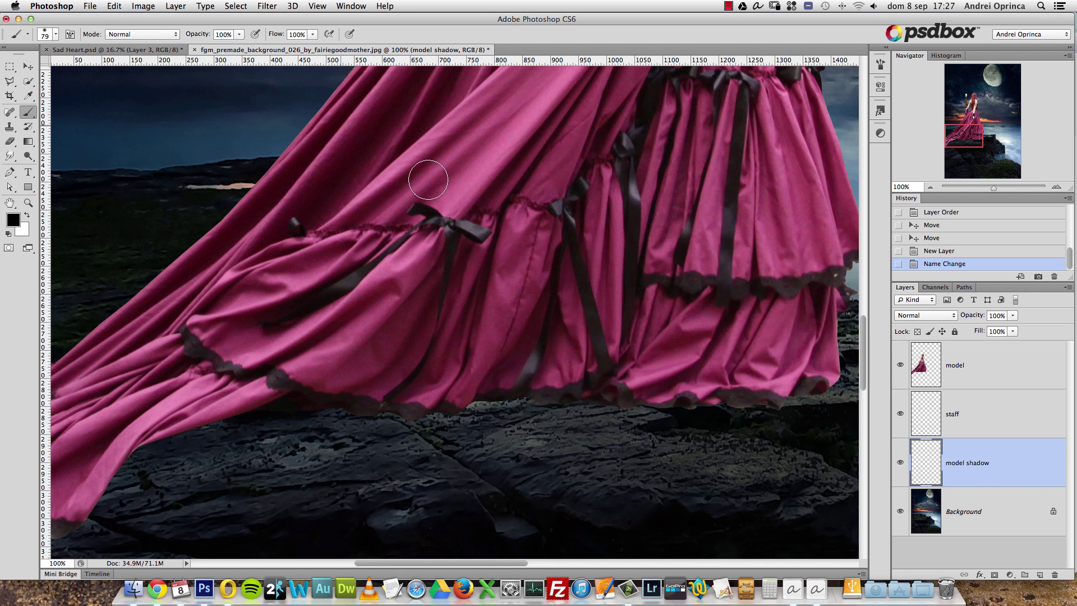
Set the brush opacity to 41% and its flow to 44%
left_click(238, 34)
left_click(311, 35)
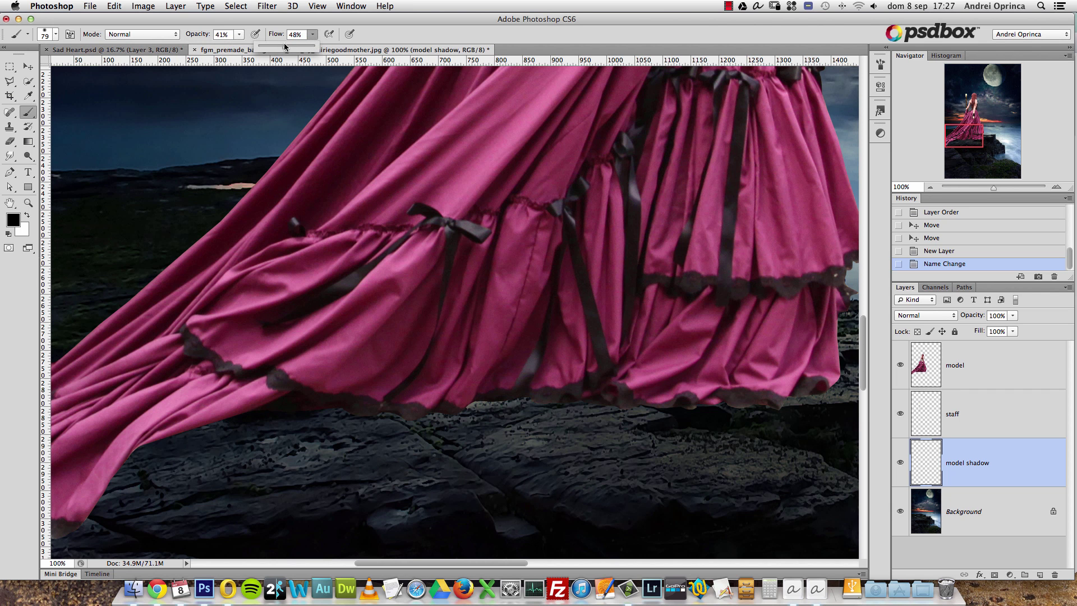
left_click(1017, 468)
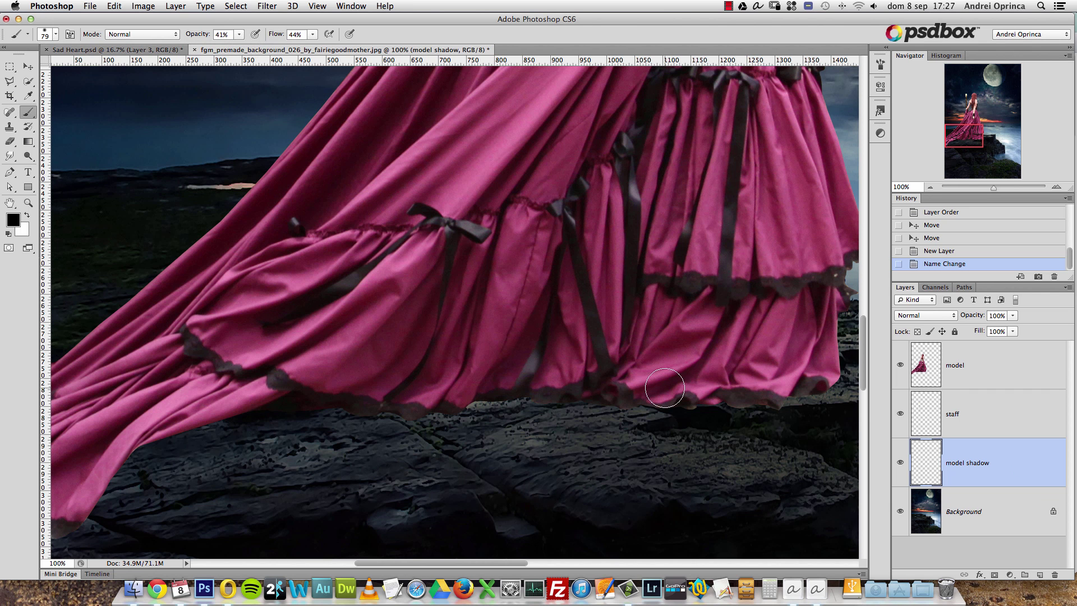
Paint a soft black contact shadow on the rock along the dress hem, continuing out to the trailing fabric
left_click_drag(775, 356, 796, 368)
mouse_move(796, 368)
left_mouse_down()
mouse_move(707, 388)
mouse_move(619, 384)
mouse_move(585, 396)
mouse_move(517, 387)
mouse_move(647, 387)
mouse_move(581, 372)
mouse_move(511, 377)
mouse_move(524, 418)
mouse_move(523, 377)
mouse_move(508, 384)
left_mouse_up()
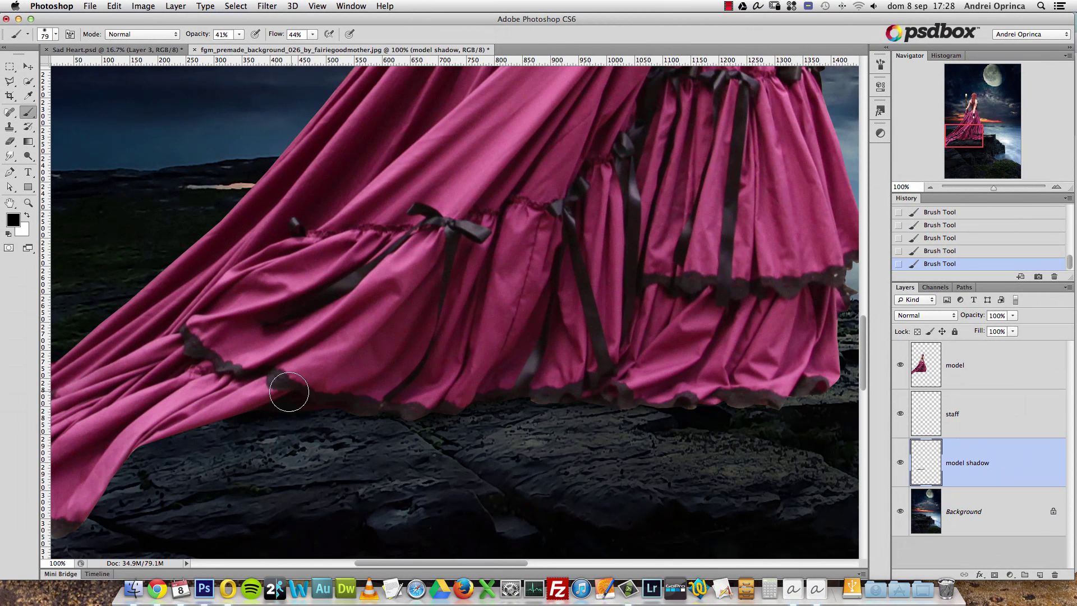
scroll(561, 325, "down", 2)
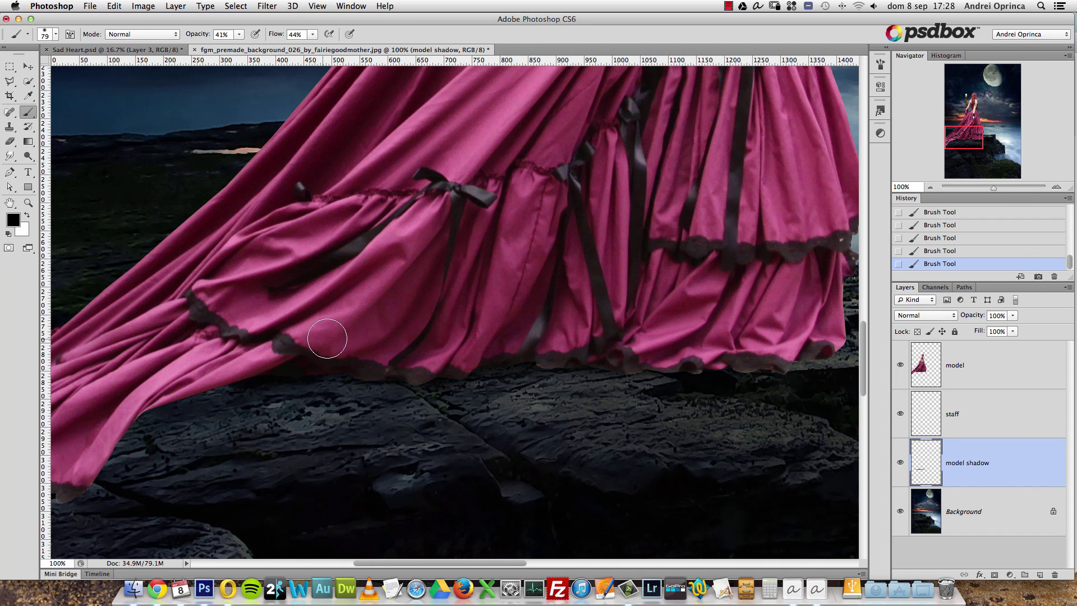
mouse_move(243, 362)
left_mouse_down()
mouse_move(117, 407)
mouse_move(281, 363)
mouse_move(91, 420)
mouse_move(134, 402)
mouse_move(138, 427)
left_mouse_up()
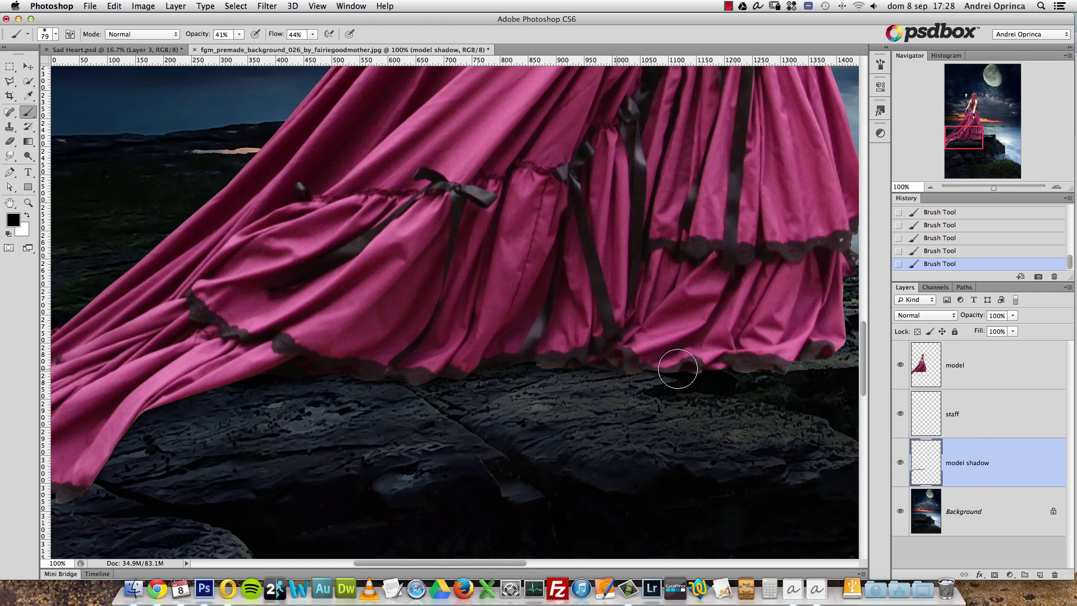
Reduce the brush to 50 px and deepen the black contact shadow on the rock beneath the dress's lace hem
right_click(645, 373)
left_click(687, 397)
left_click_drag(969, 139, 969, 138)
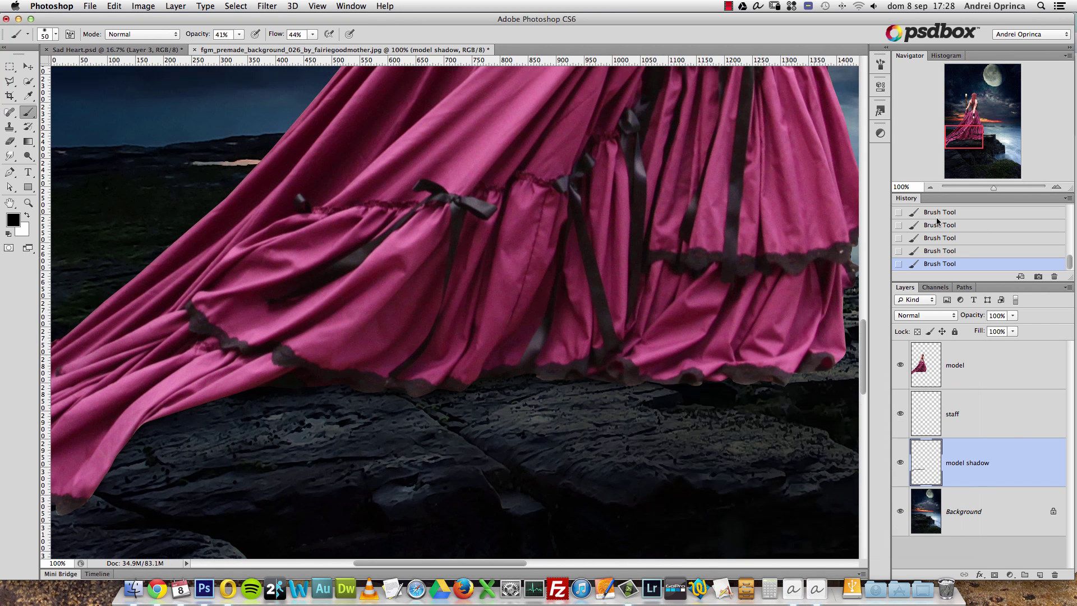
mouse_move(818, 364)
left_mouse_down()
mouse_move(778, 378)
mouse_move(657, 376)
left_mouse_up()
mouse_move(672, 371)
left_mouse_down()
mouse_move(544, 372)
mouse_move(569, 378)
mouse_move(502, 361)
mouse_move(530, 368)
mouse_move(436, 385)
mouse_move(424, 380)
mouse_move(432, 374)
mouse_move(369, 387)
mouse_move(384, 379)
mouse_move(328, 377)
mouse_move(240, 394)
mouse_move(282, 376)
mouse_move(183, 407)
mouse_move(258, 371)
mouse_move(177, 398)
mouse_move(134, 441)
mouse_move(171, 398)
mouse_move(103, 469)
mouse_move(160, 409)
mouse_move(233, 379)
mouse_move(220, 387)
mouse_move(251, 381)
mouse_move(205, 400)
mouse_move(281, 375)
mouse_move(386, 388)
mouse_move(368, 394)
mouse_move(463, 382)
left_mouse_up()
scroll(516, 320, "right", 5)
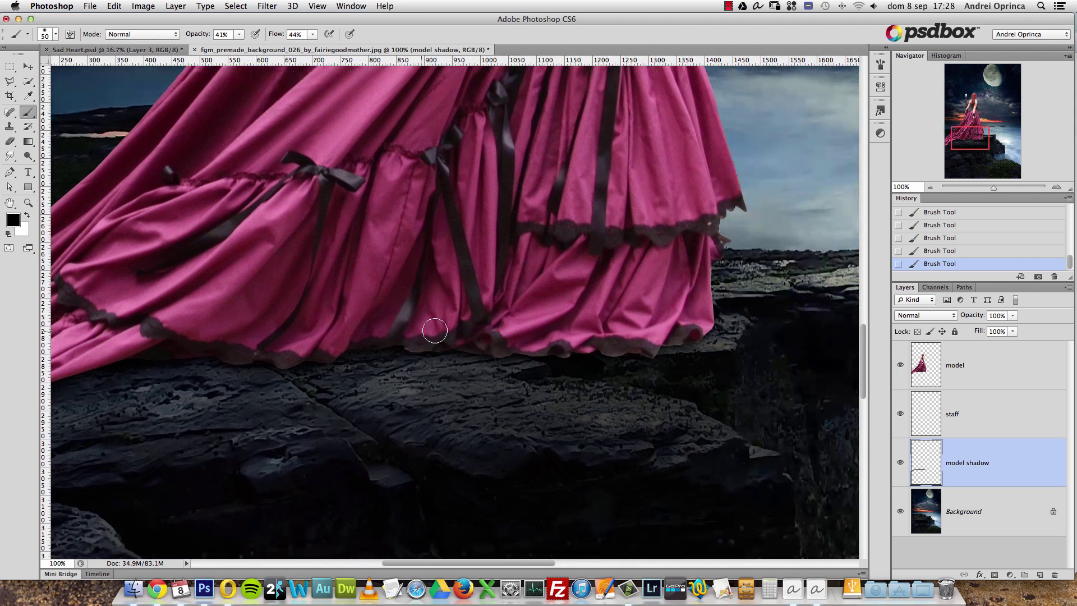
mouse_move(454, 339)
left_mouse_down()
mouse_move(399, 341)
mouse_move(691, 339)
mouse_move(650, 350)
left_mouse_up()
Switch to Chrome to view the psdbox YouTube channel page and its channel search field, returning to Photoshop
left_click(157, 587)
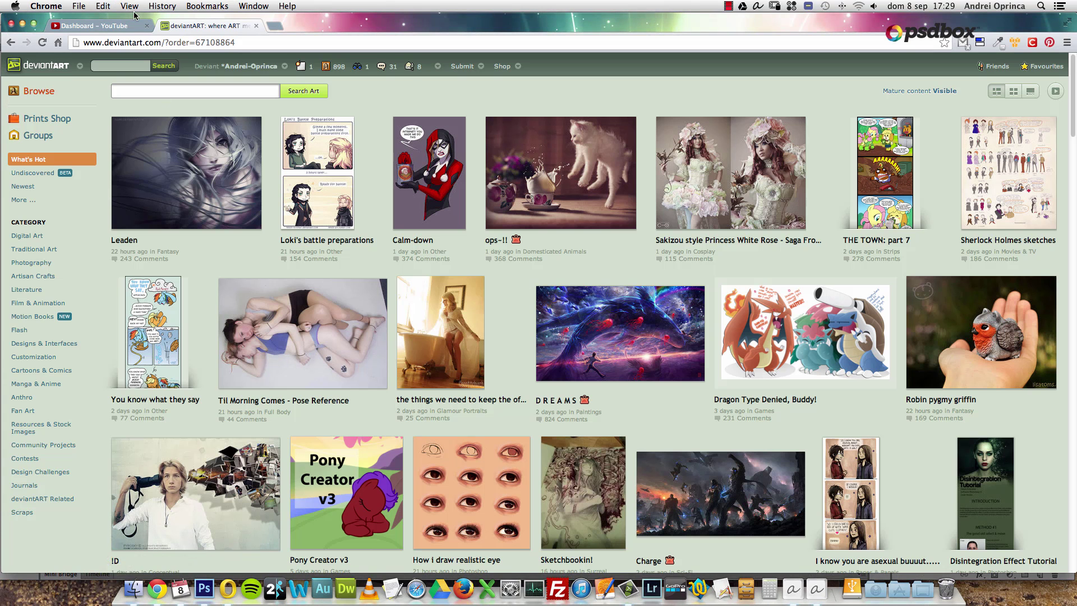
left_click(110, 28)
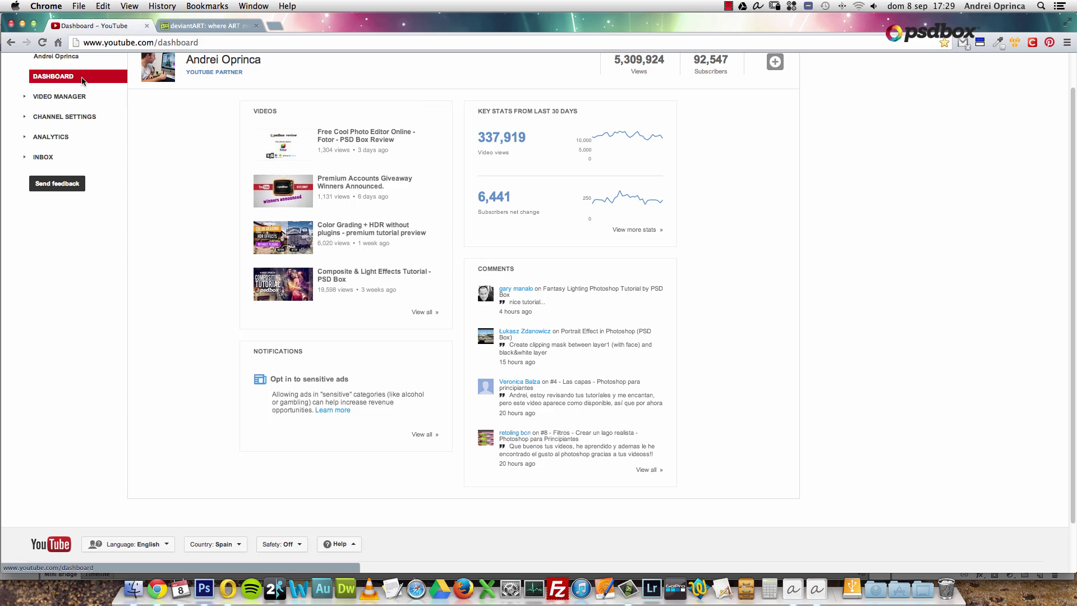
left_click(77, 61)
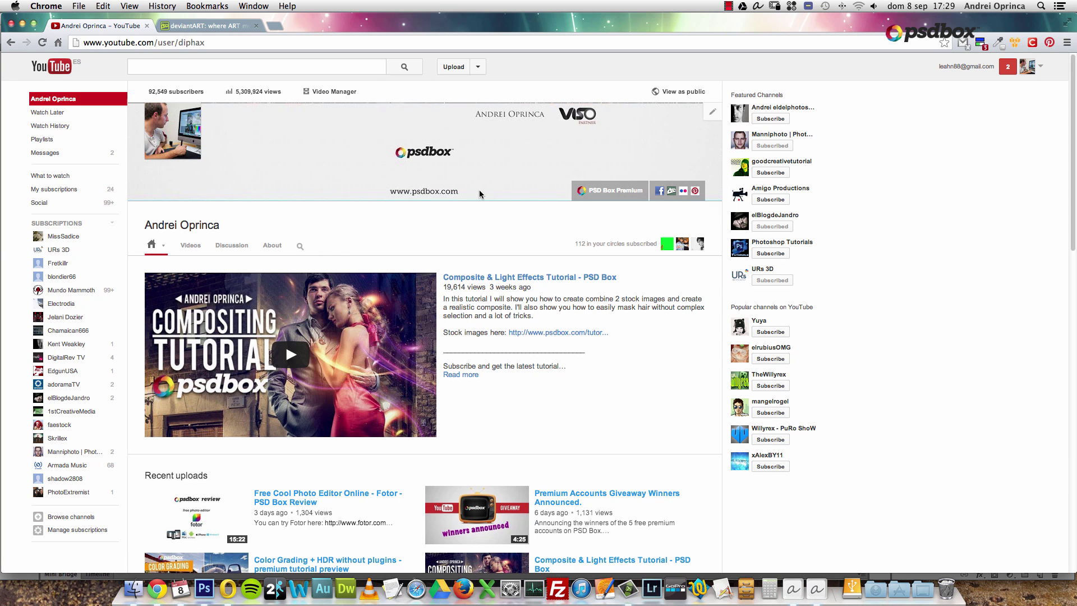
left_click(303, 246)
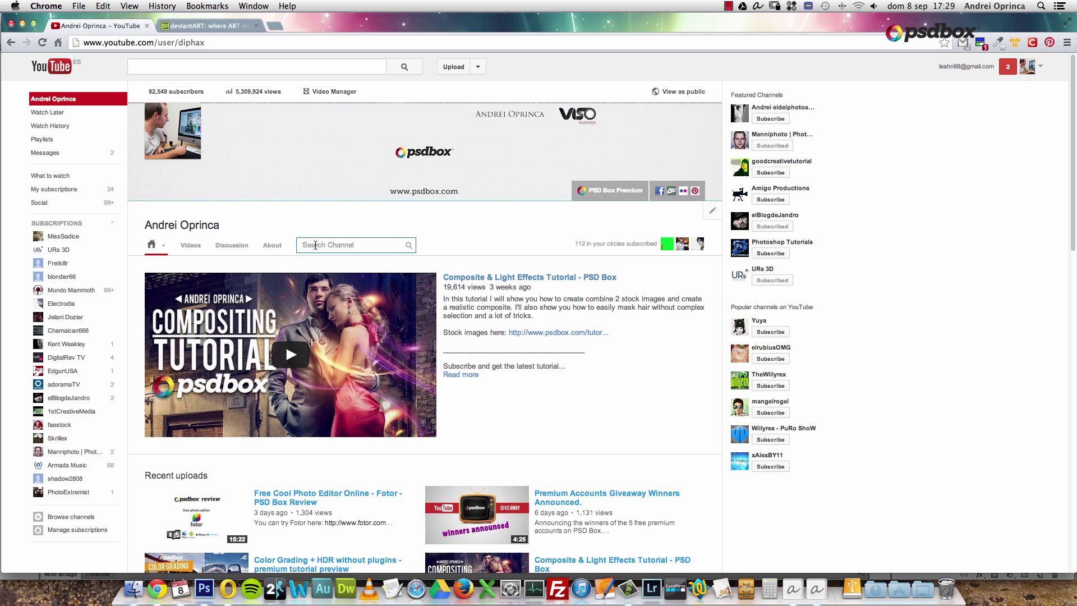
left_click(408, 245)
left_click(318, 246)
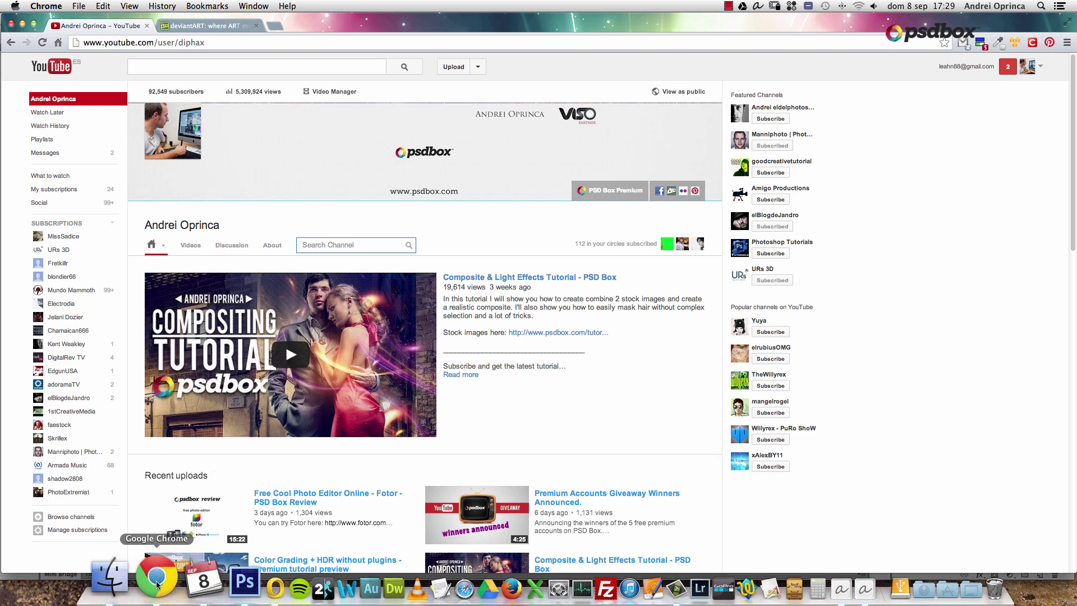
left_click(212, 572)
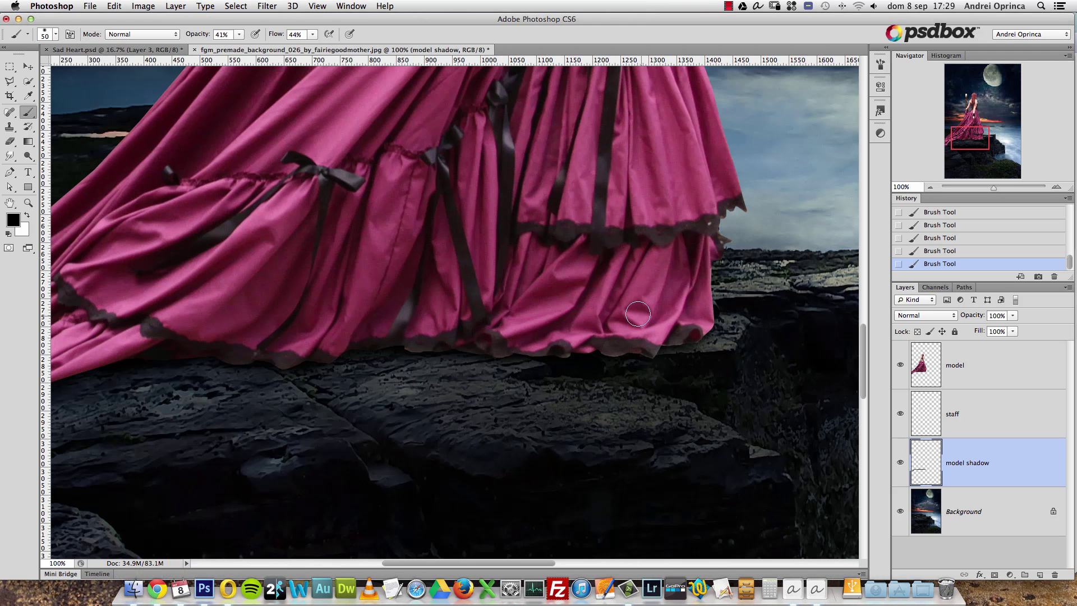
Extend the black contact shadow along the underside of the dress's trailing fabric to the image edge
left_click_drag(538, 326, 733, 288)
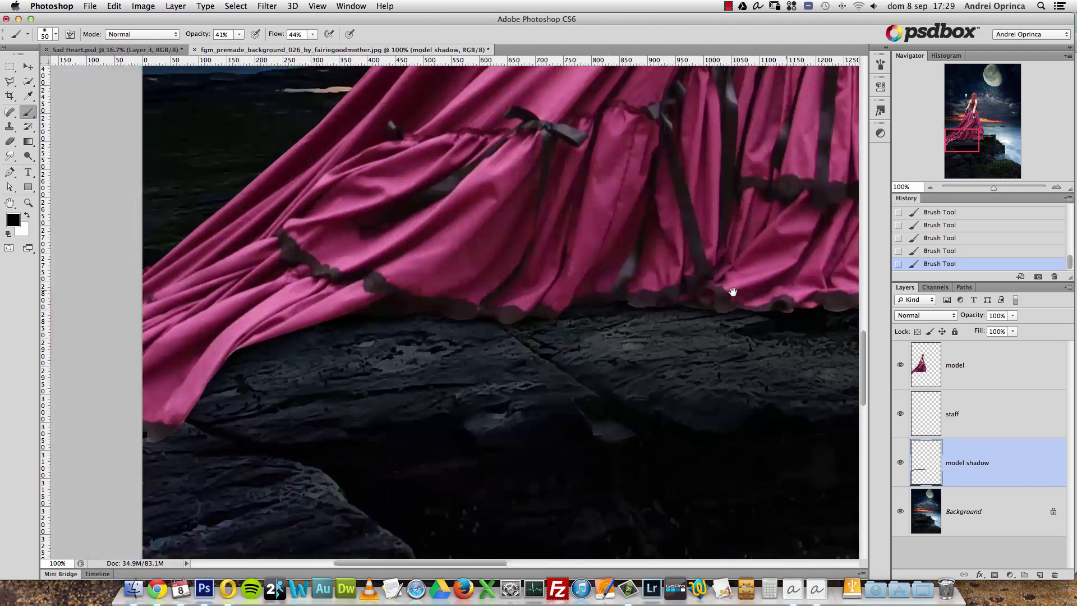
mouse_move(527, 315)
left_mouse_down()
mouse_move(401, 298)
mouse_move(278, 329)
mouse_move(204, 381)
mouse_move(164, 426)
left_mouse_up()
left_click(927, 187)
left_click(927, 187)
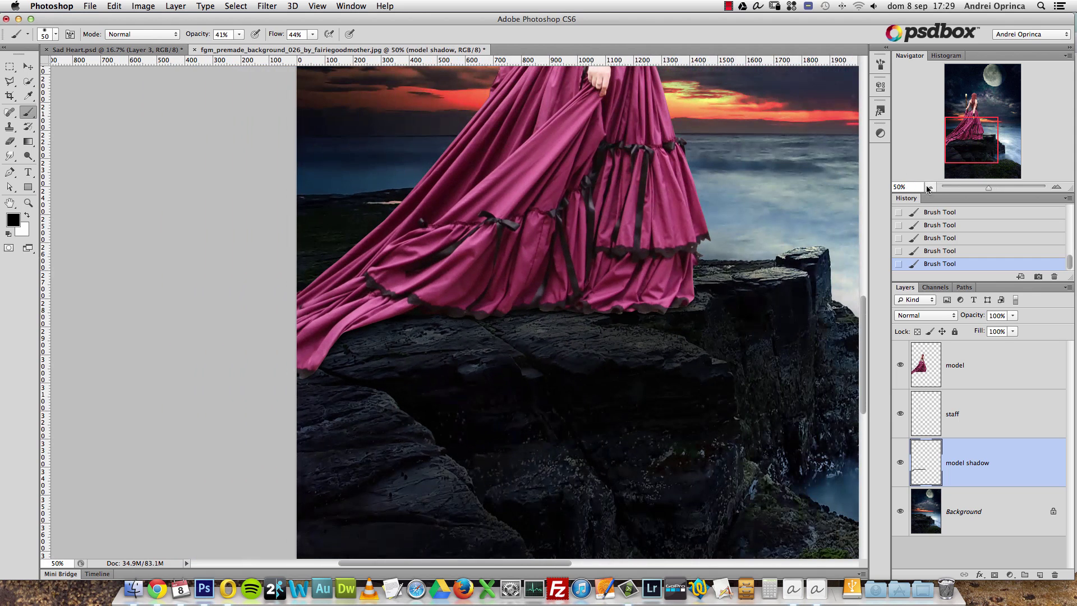
left_click(929, 188)
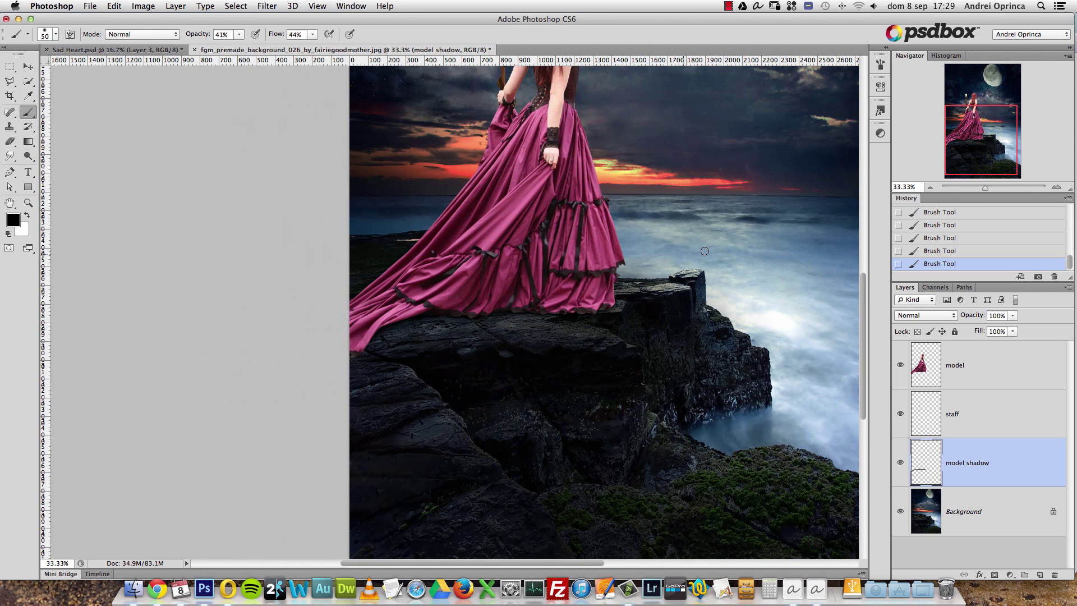
left_click_drag(987, 131, 1002, 116)
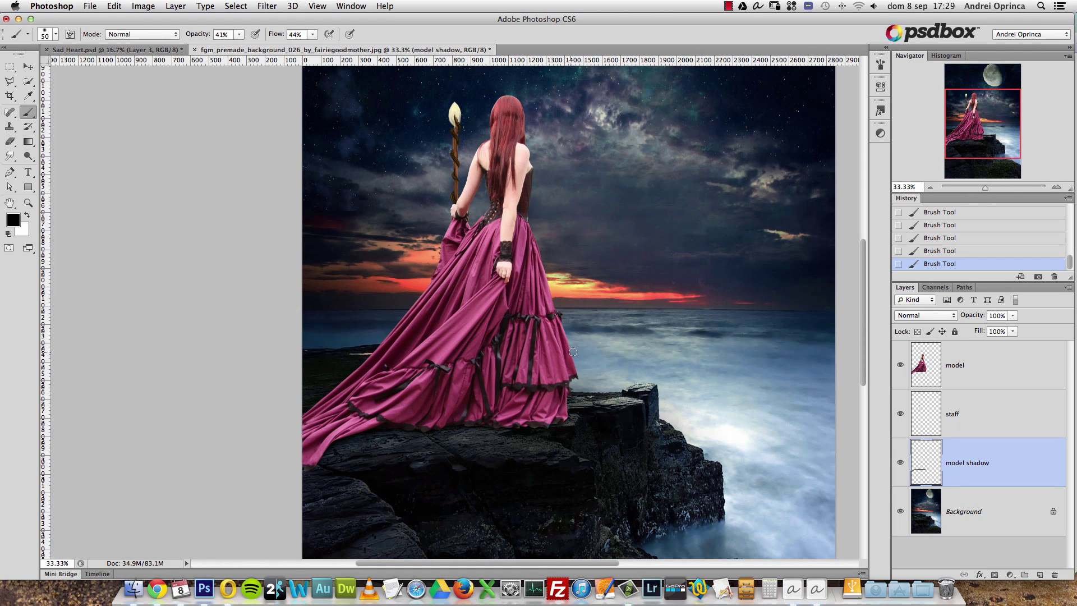
Enlarge the brush to 163 px
right_click(560, 331)
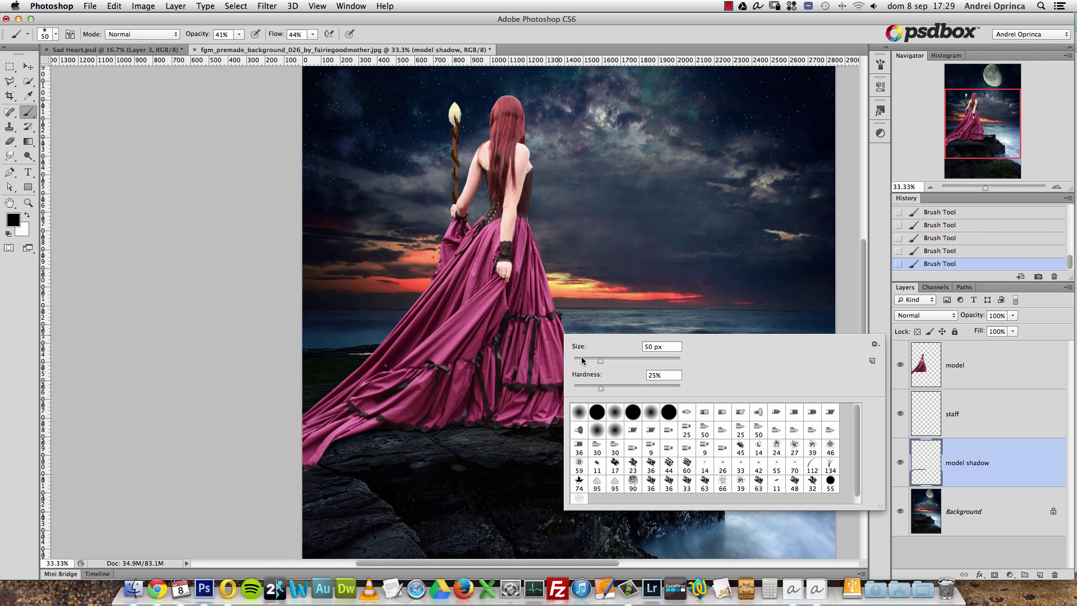
mouse_move(600, 388)
left_mouse_down()
mouse_move(567, 388)
mouse_move(601, 361)
mouse_move(631, 361)
left_mouse_up()
left_click(637, 358)
Add a new layer directly above model shadow and name it model soft shadows
left_click(979, 456)
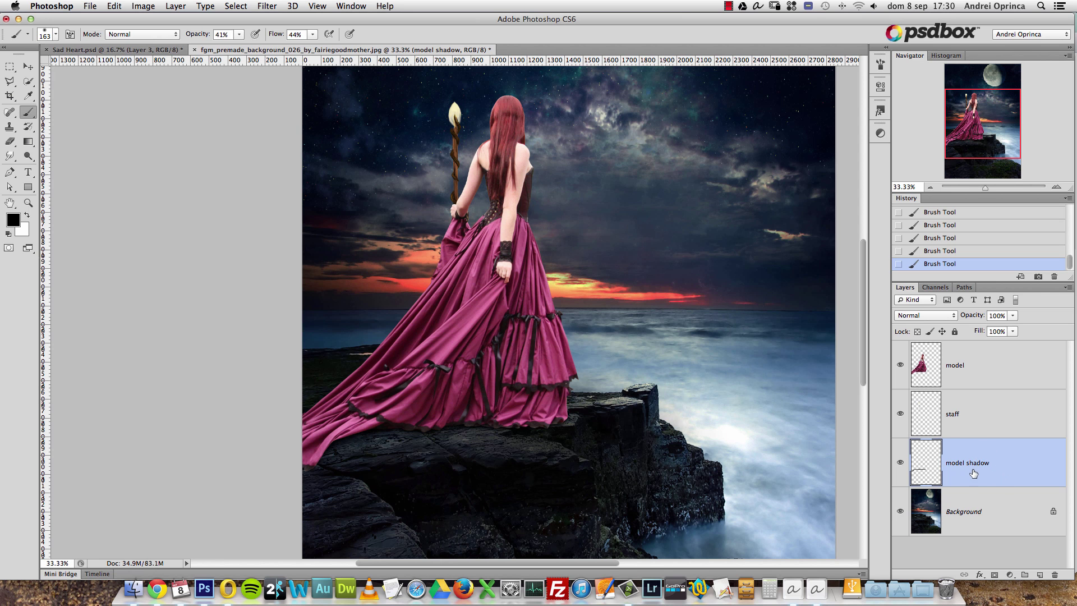
left_click(1047, 572)
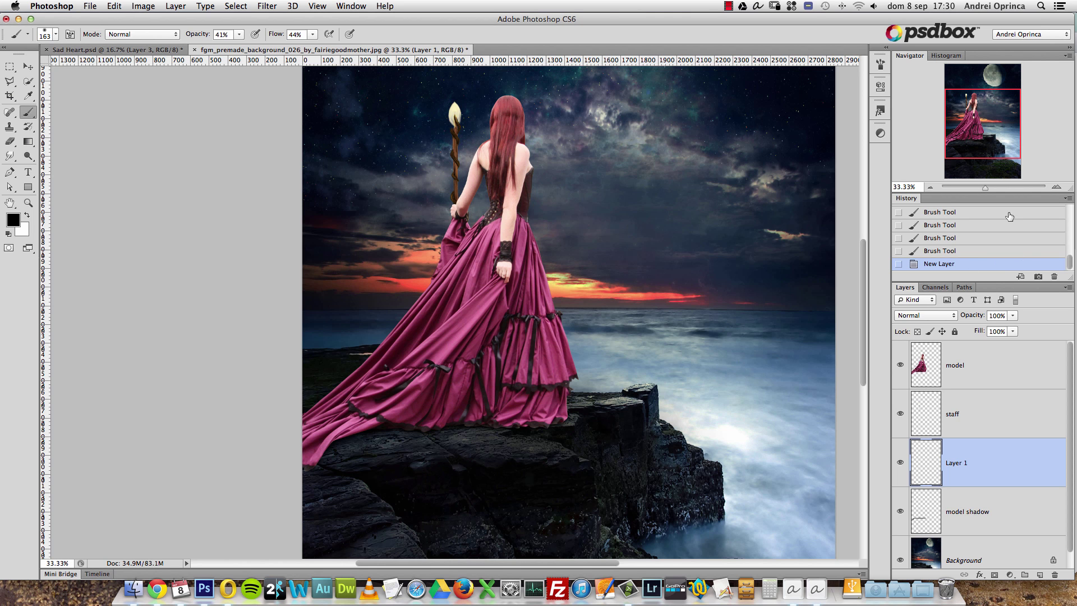
scroll(1062, 255, "up", 5)
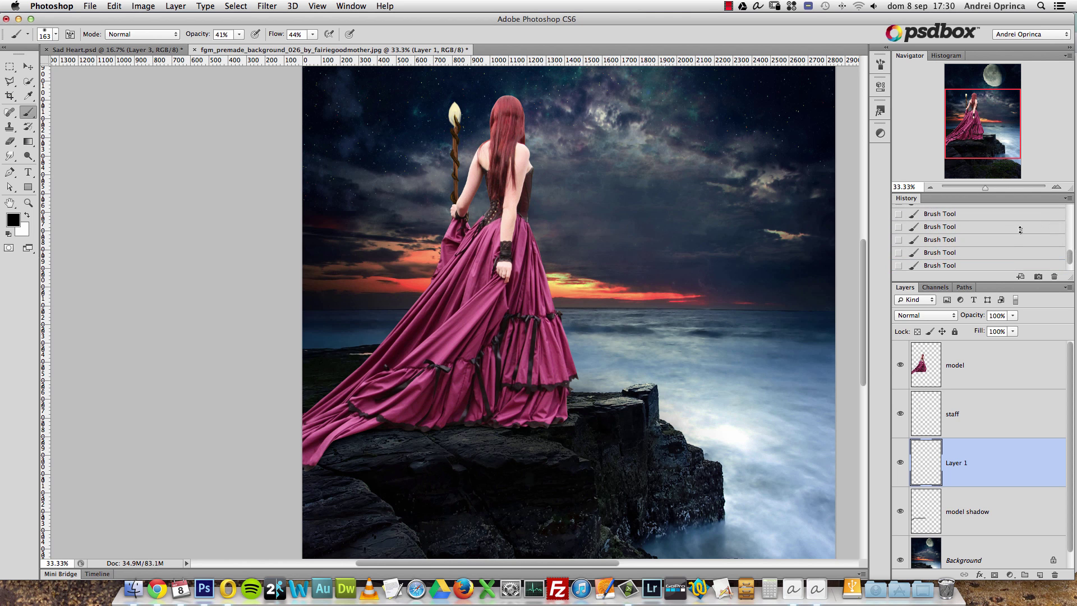
left_click_drag(1072, 257, 1071, 272)
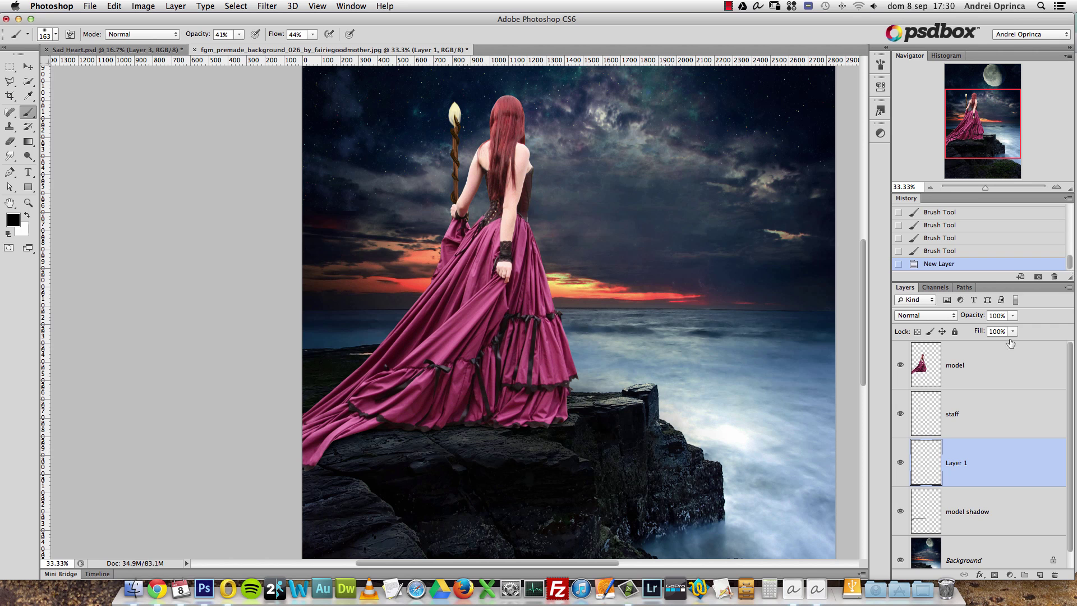
double_click(958, 461)
type("model soft shadows")
key("Return")
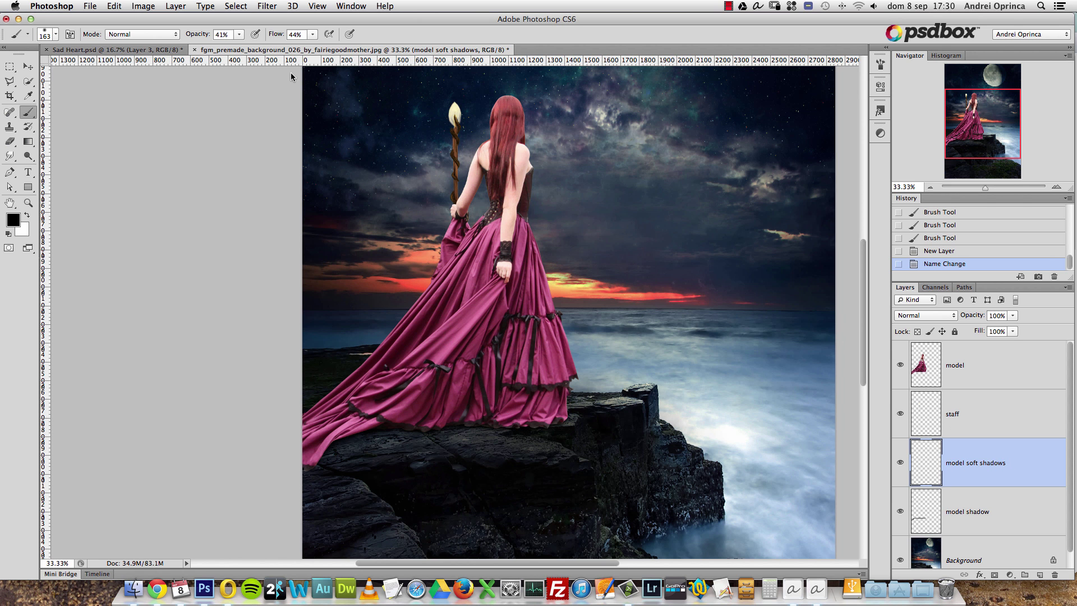
Lower the brush opacity to 28% and its flow to 21%
left_click(239, 35)
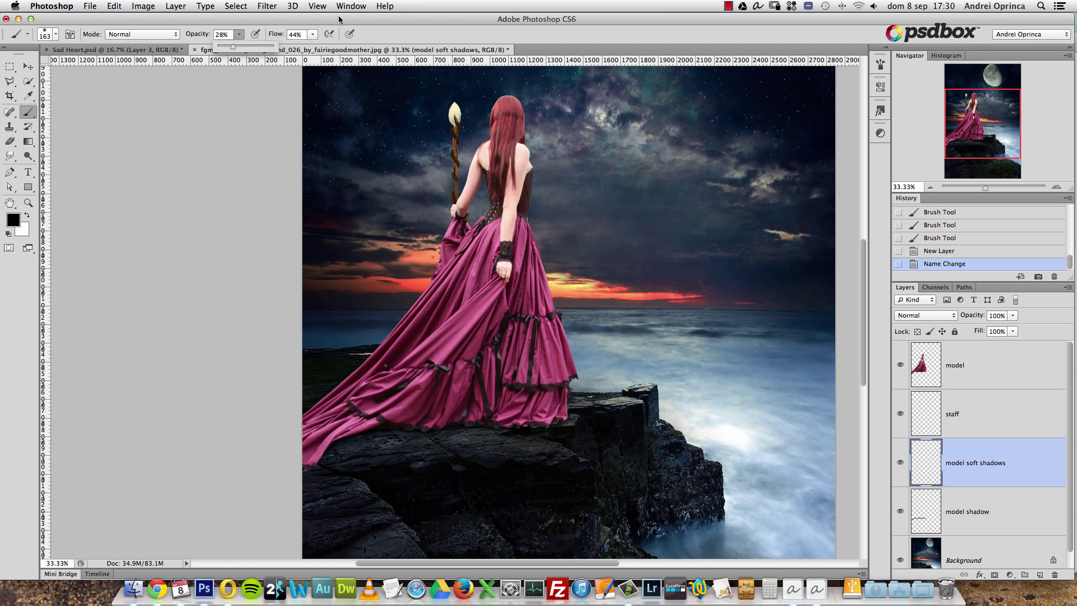
left_click(312, 35)
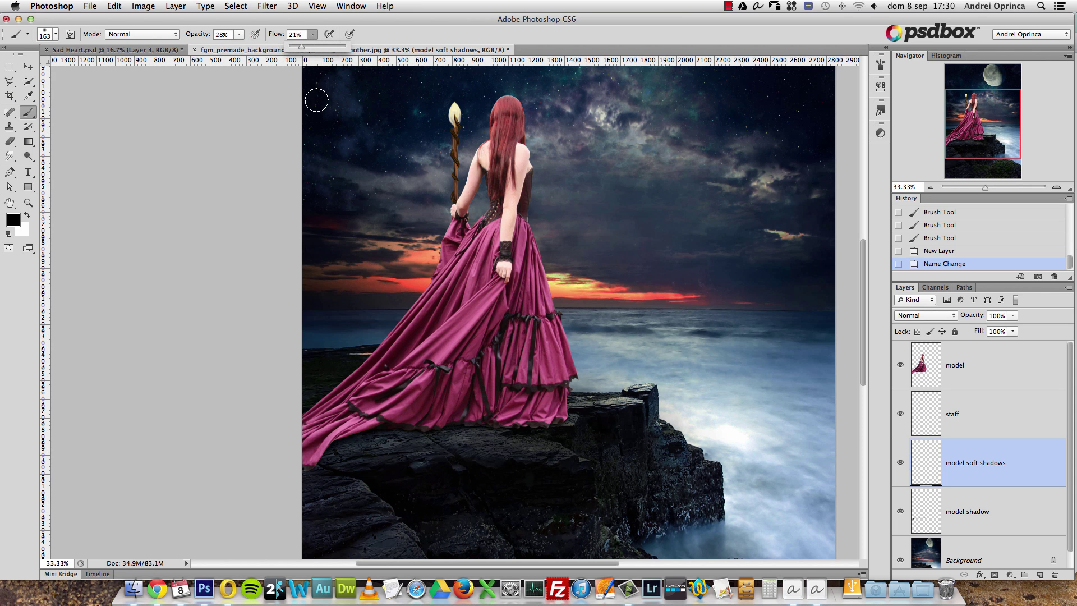
left_click(924, 439)
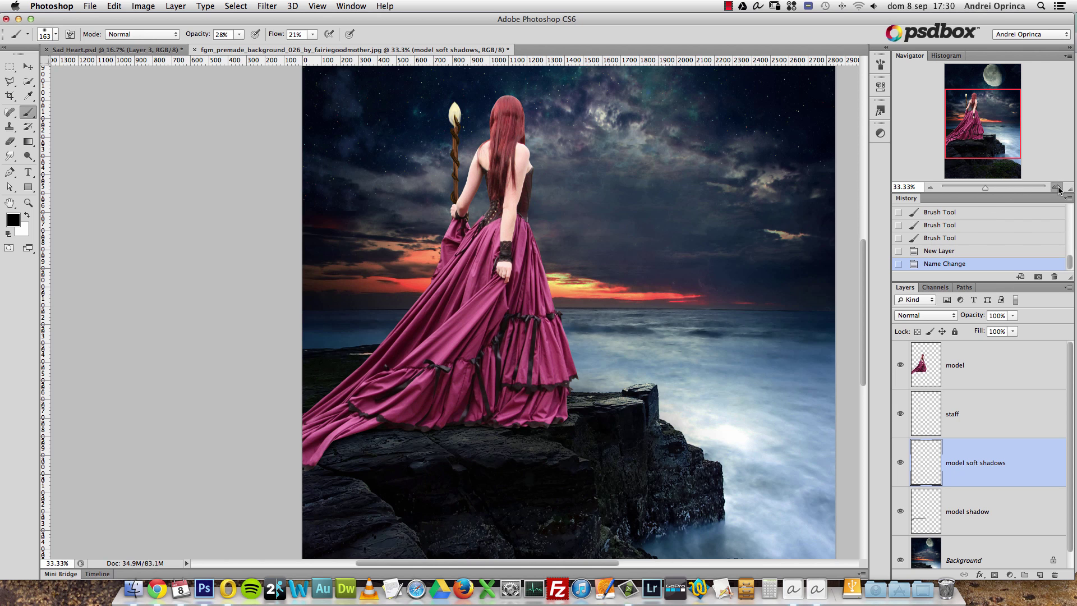
Paint a wide, faint black shadow on the rock below the dress hem on the model soft shadows layer
left_click(1057, 188)
left_click(1056, 188)
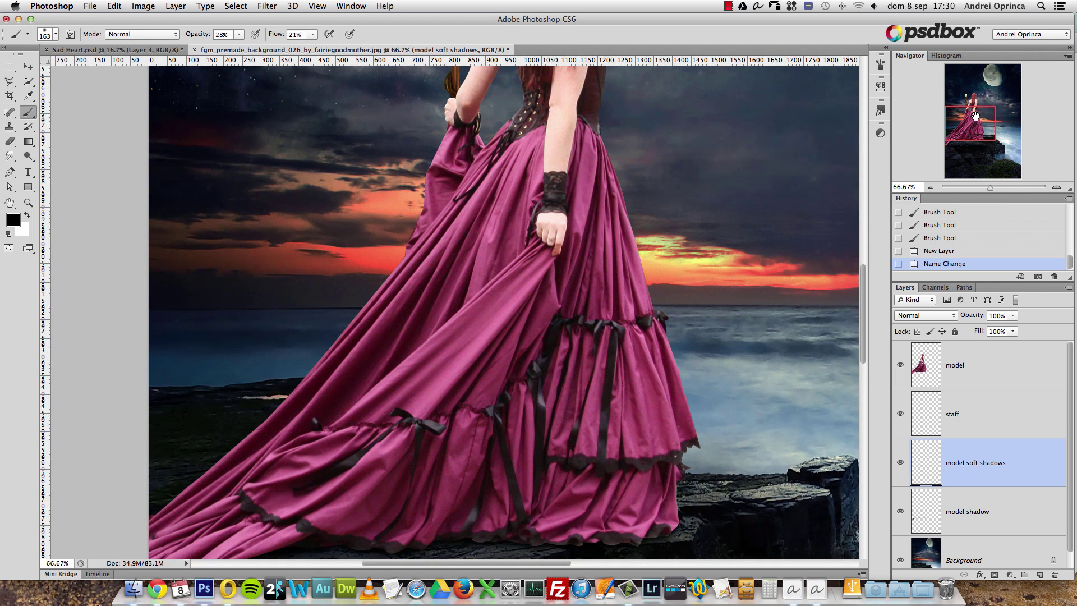
left_click_drag(972, 112, 963, 135)
scroll(514, 316, "left", 5)
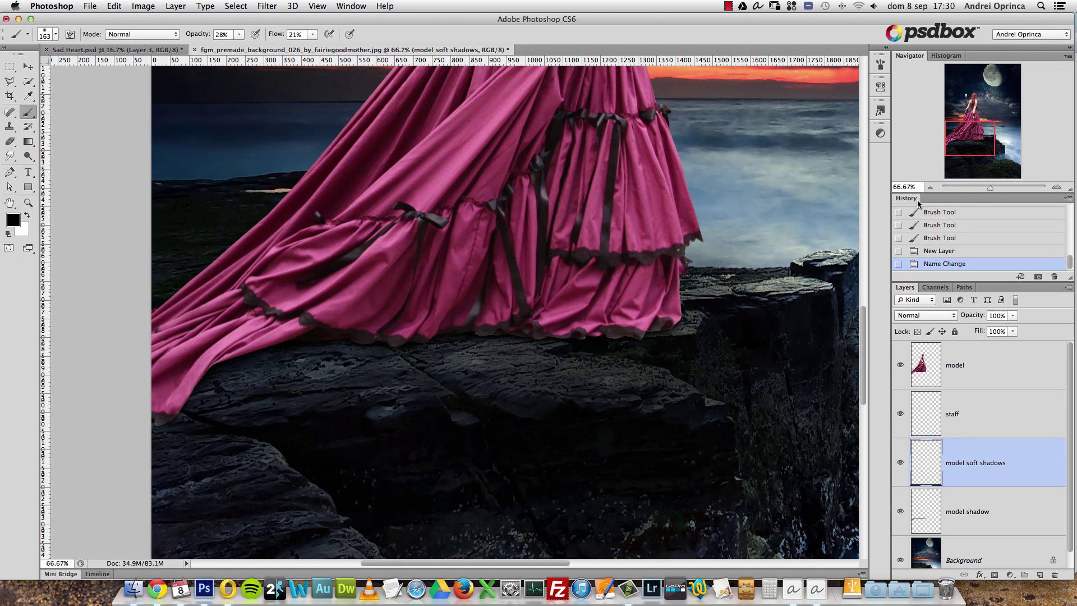
key("super+minus")
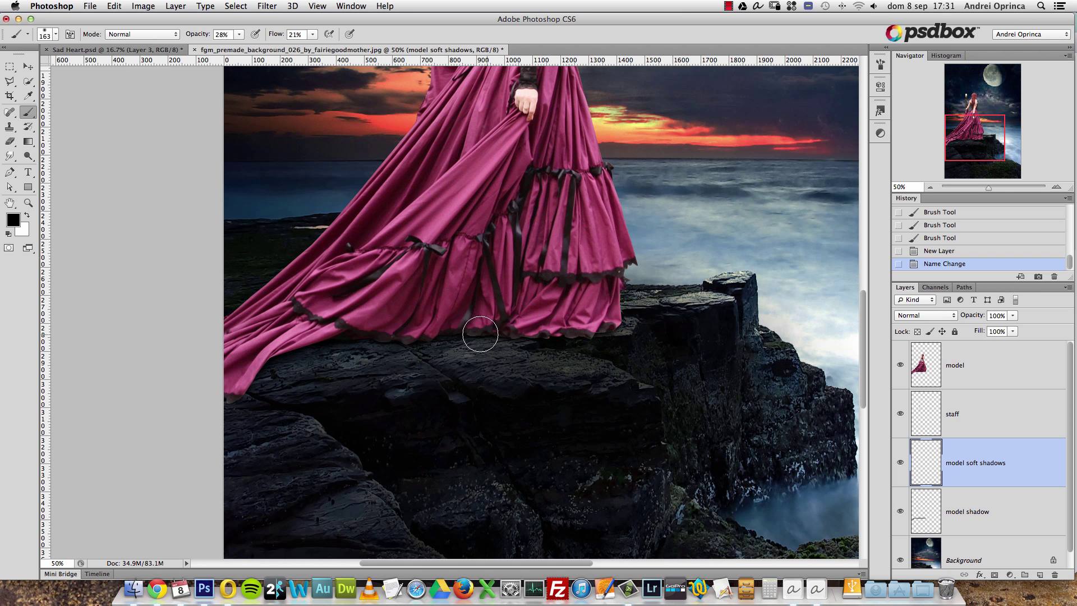
mouse_move(529, 348)
left_mouse_down()
mouse_move(421, 329)
mouse_move(460, 337)
mouse_move(399, 339)
left_mouse_up()
left_click_drag(476, 345, 332, 345)
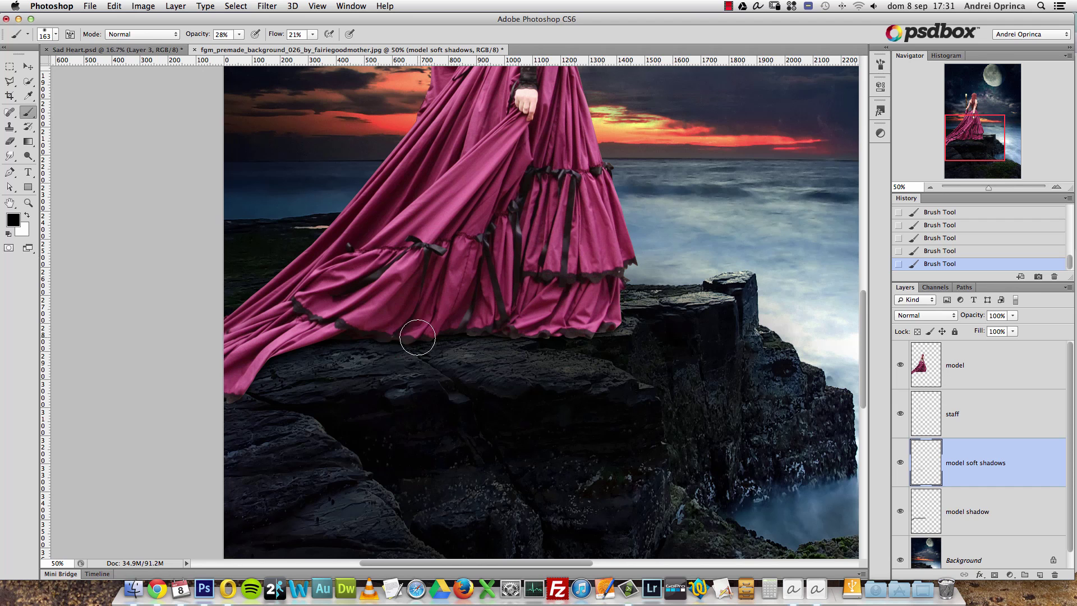
Inspect how the soft shadow grounds the model on the cliff, comparing it with the moon and sky lighting
left_click(932, 187)
left_click(932, 187)
mouse_move(967, 146)
left_mouse_down()
mouse_move(970, 127)
mouse_move(960, 132)
mouse_move(975, 124)
left_mouse_up()
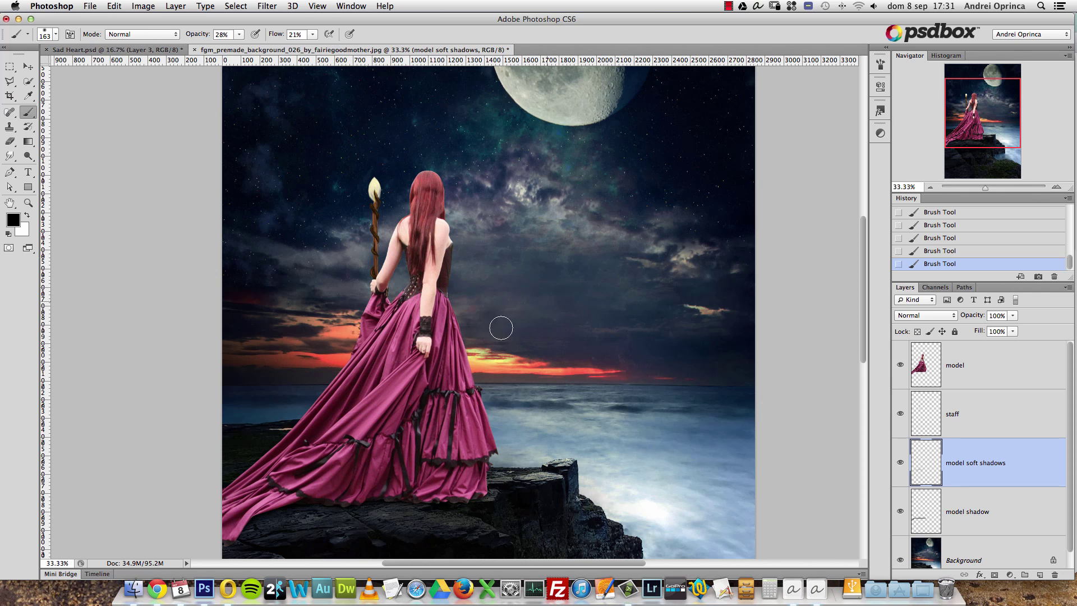
left_click_drag(951, 124, 973, 102)
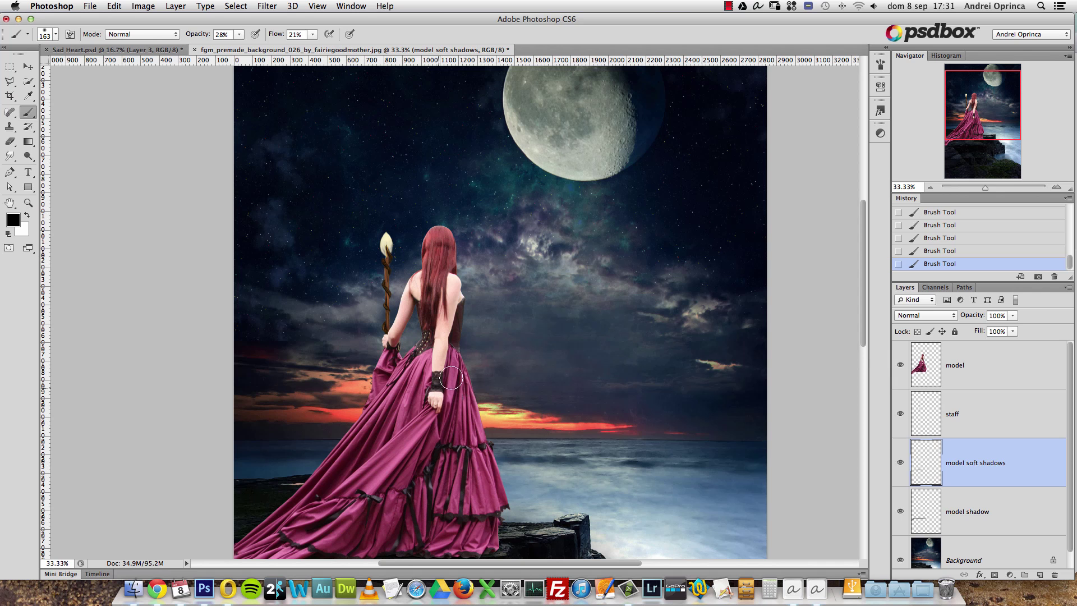
left_click_drag(476, 431, 507, 357)
left_click_drag(579, 359, 595, 280)
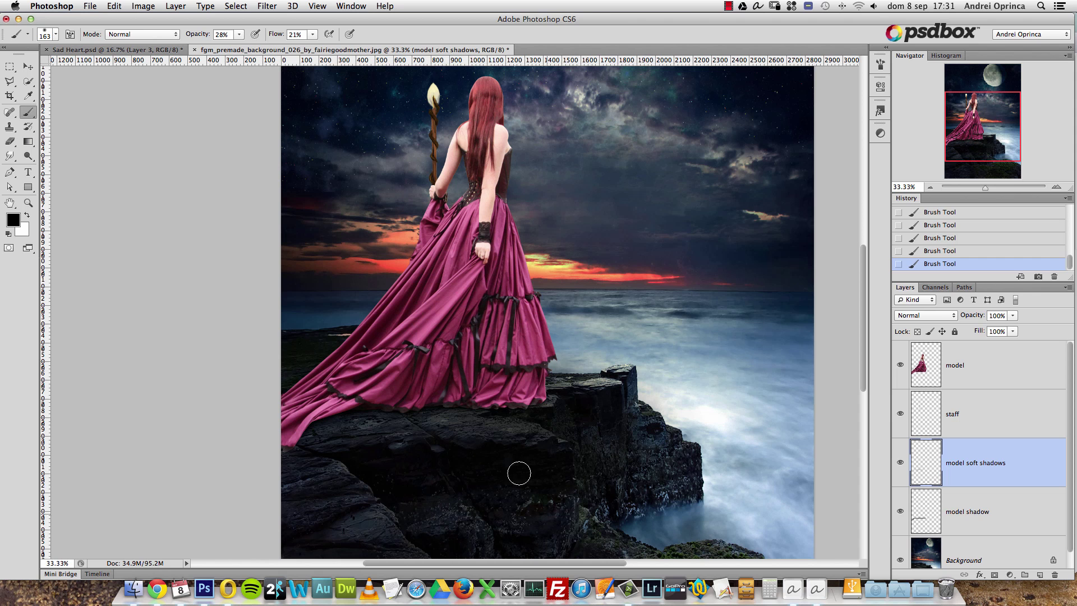
Build up the soft black shadow on the rock around the dress hem and below the trailing fabric
left_click(1059, 186)
left_click_drag(961, 129, 951, 138)
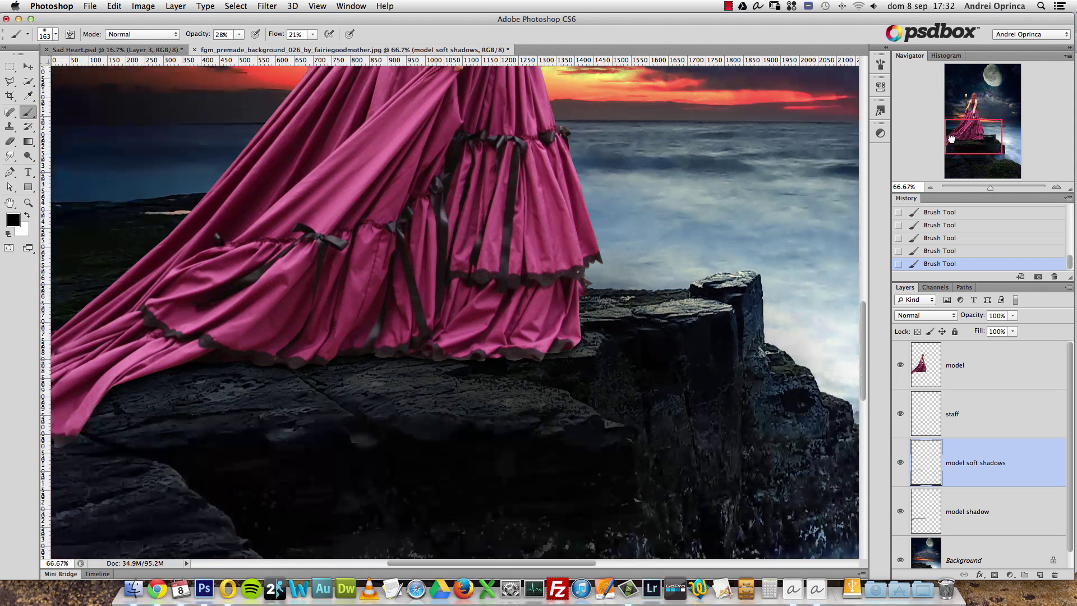
scroll(604, 330, "left", 5)
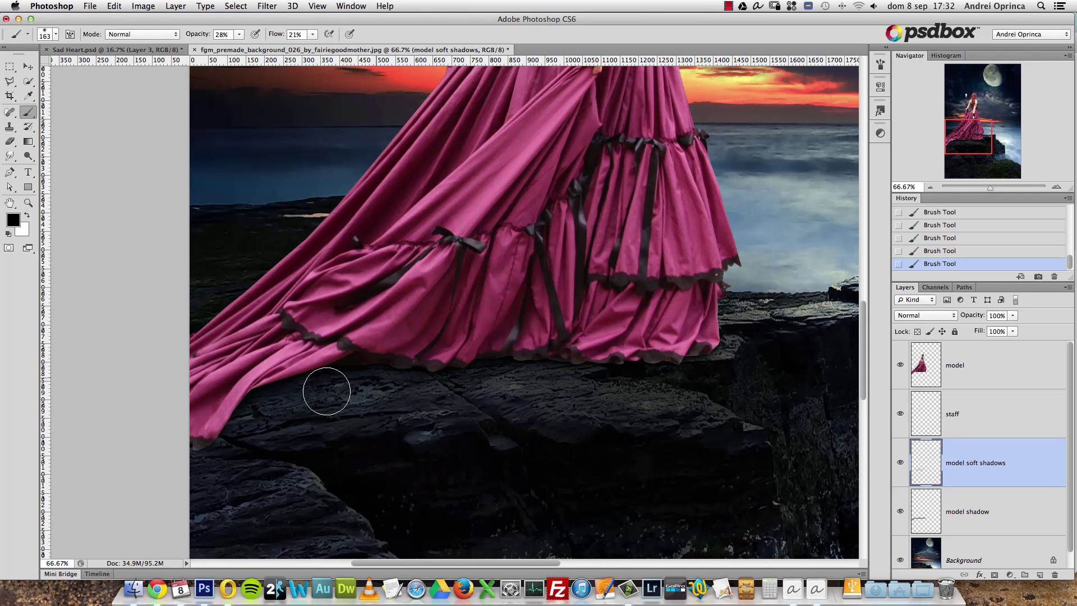
left_click(930, 187)
left_click(931, 187)
left_click(931, 187)
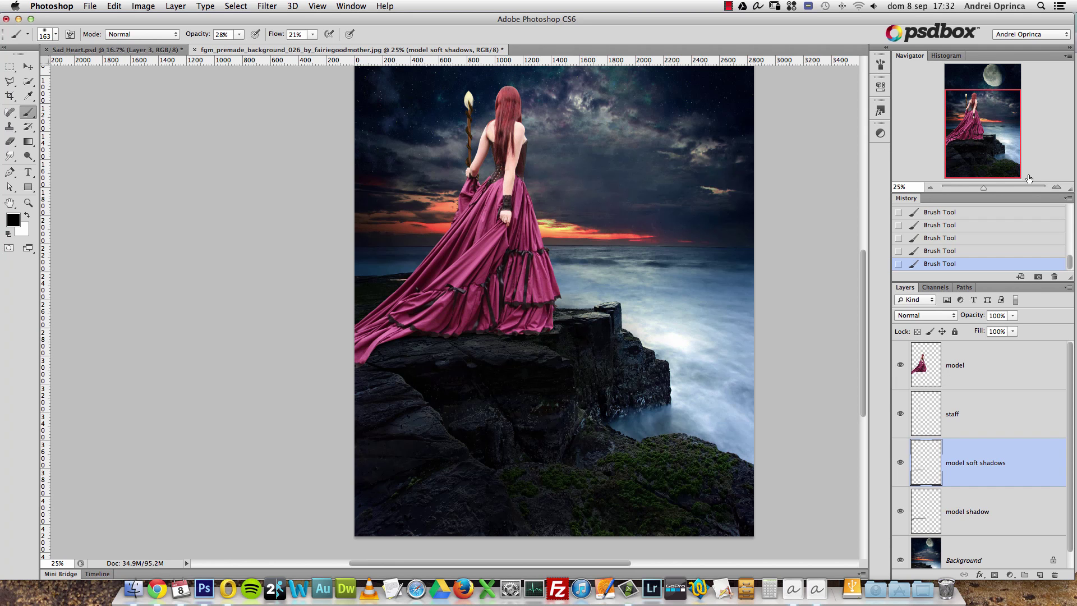
left_click(1058, 188)
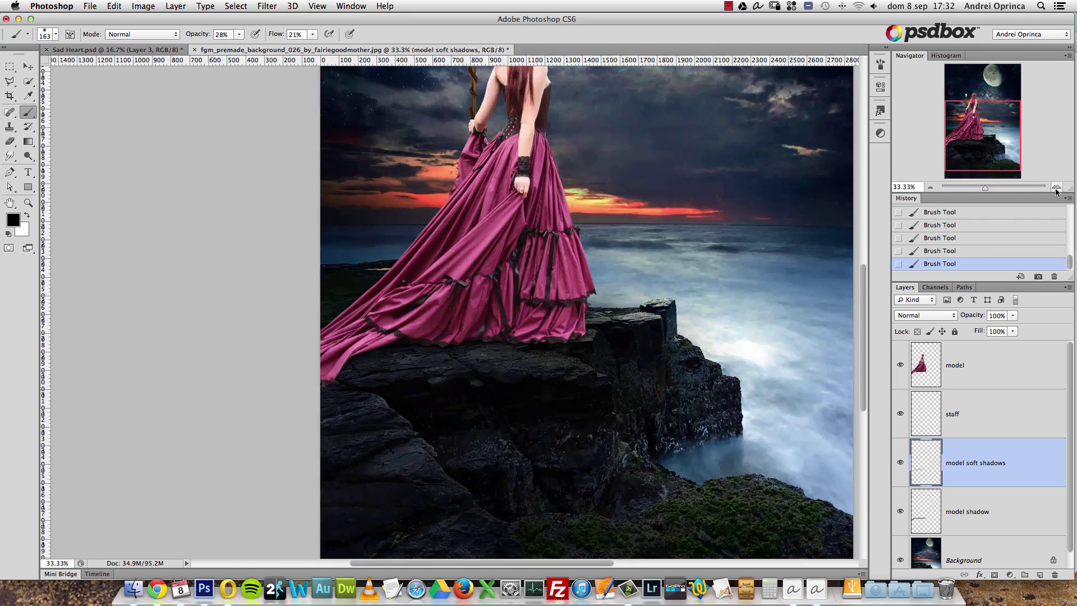
left_click(1057, 190)
left_click(1057, 190)
mouse_move(614, 425)
left_mouse_down()
mouse_move(518, 378)
mouse_move(520, 329)
mouse_move(627, 324)
left_mouse_up()
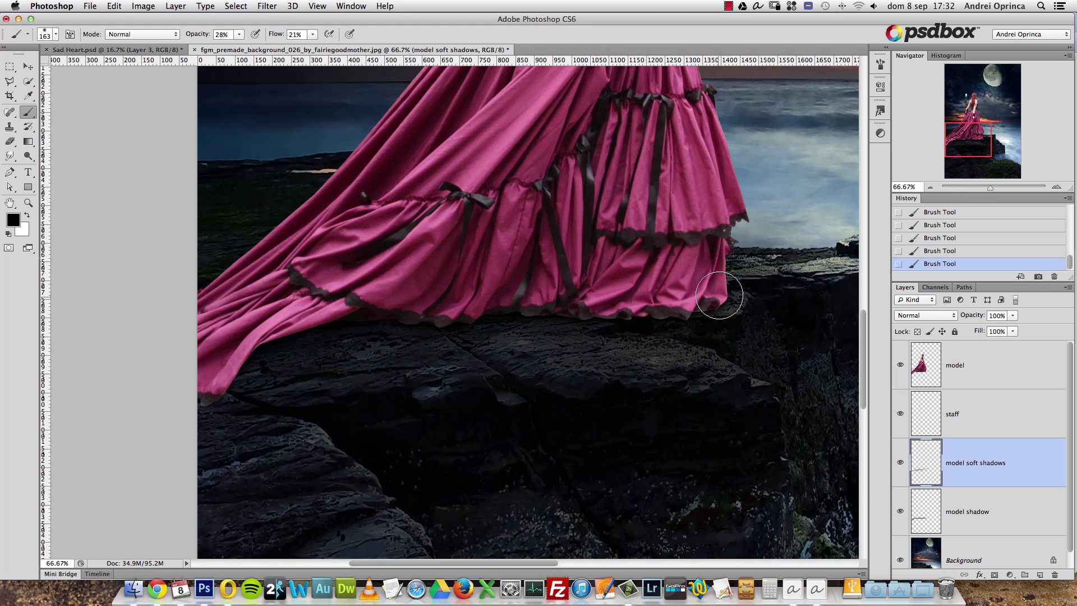
Review the model's blended shadows within the whole composition
left_click(977, 188)
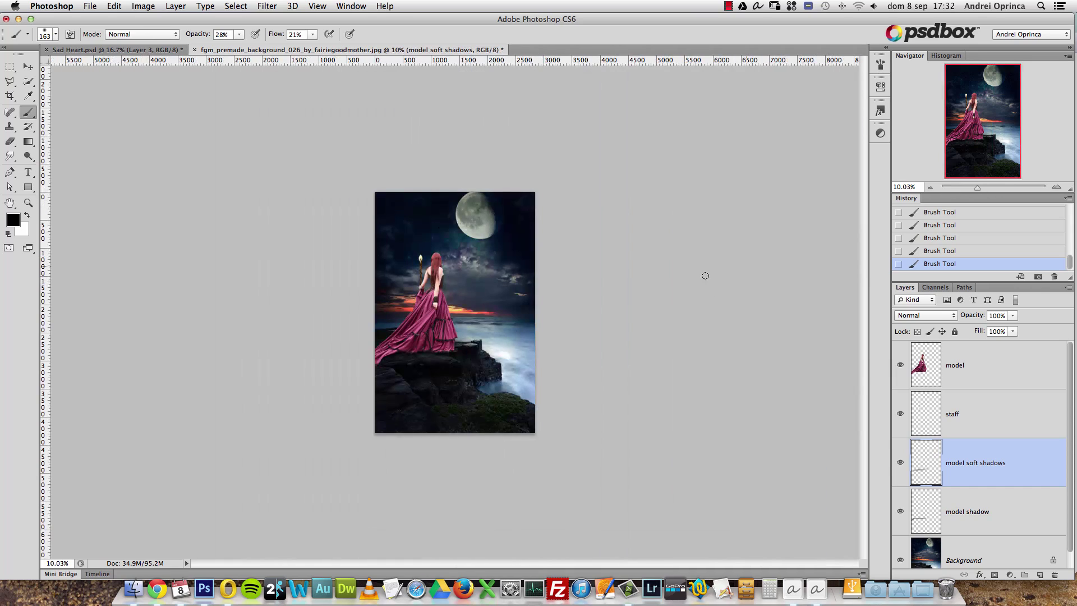
left_click(1056, 187)
left_click(1056, 187)
left_click(1057, 187)
left_click(1057, 187)
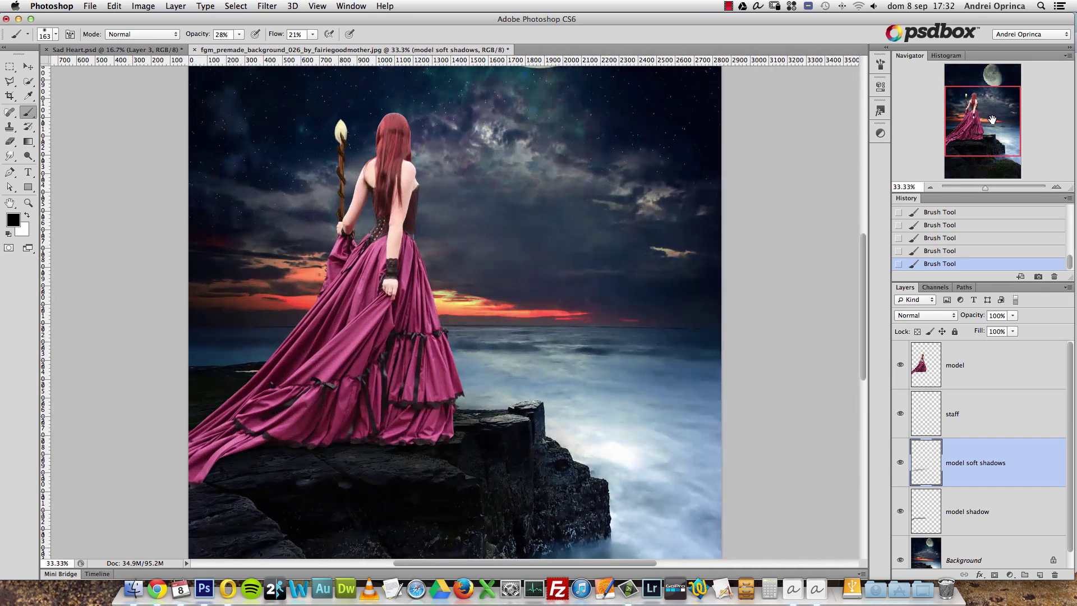
Reduce the brush size to 95 px for shadow work on the rock beneath the dress hem
left_click_drag(980, 122, 952, 143)
left_click(1056, 186)
left_click(1056, 186)
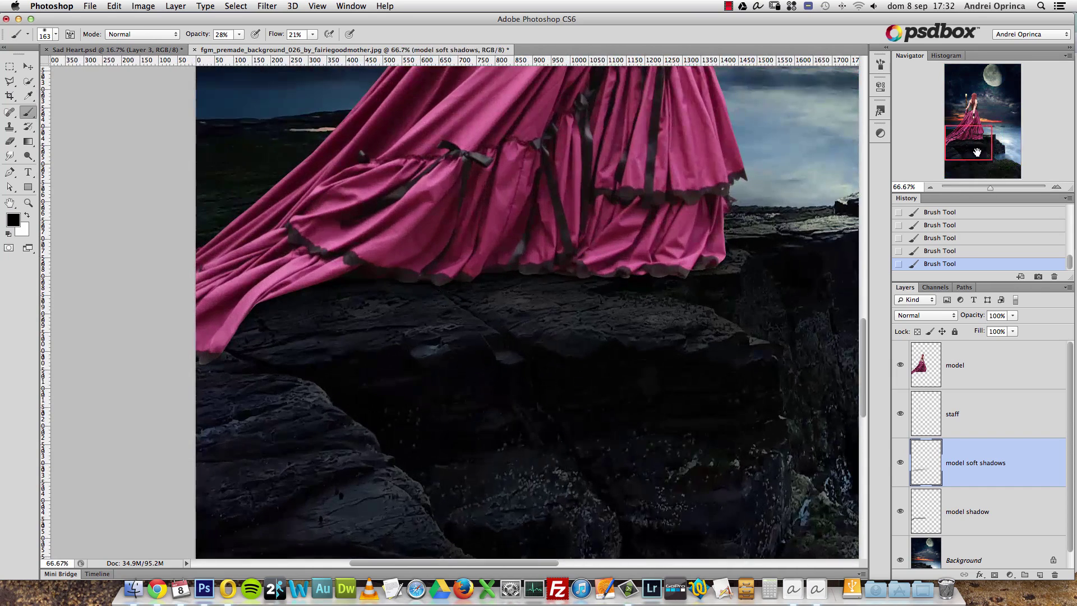
right_click(627, 268)
left_click(695, 290)
left_click(589, 281)
left_click(930, 187)
left_click(930, 187)
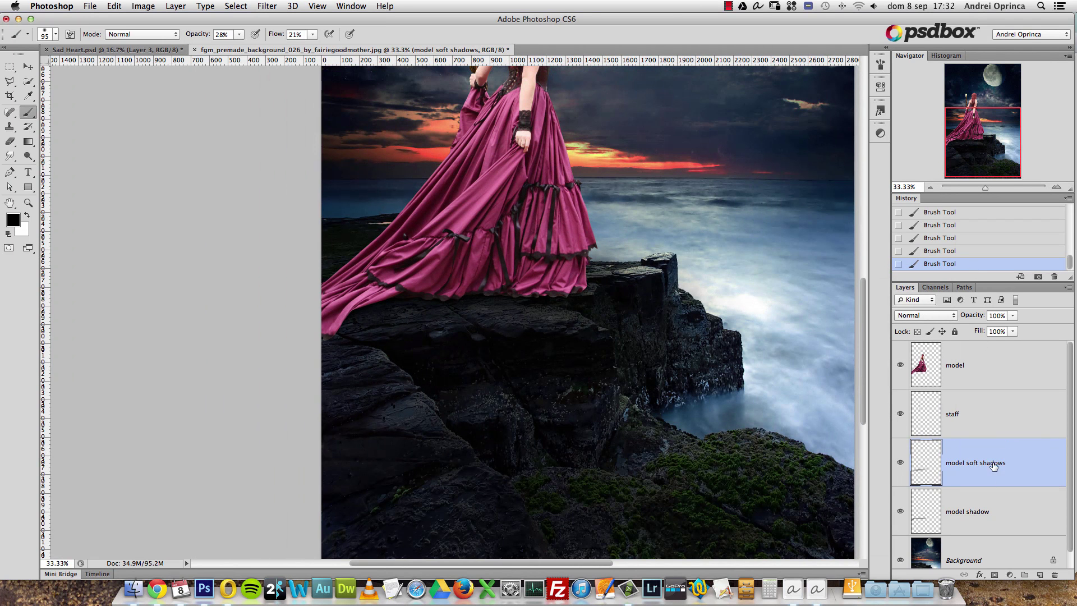
Group the model soft shadows and model shadow layers and name the group shadows
left_click(991, 506, "shift")
key("super+g")
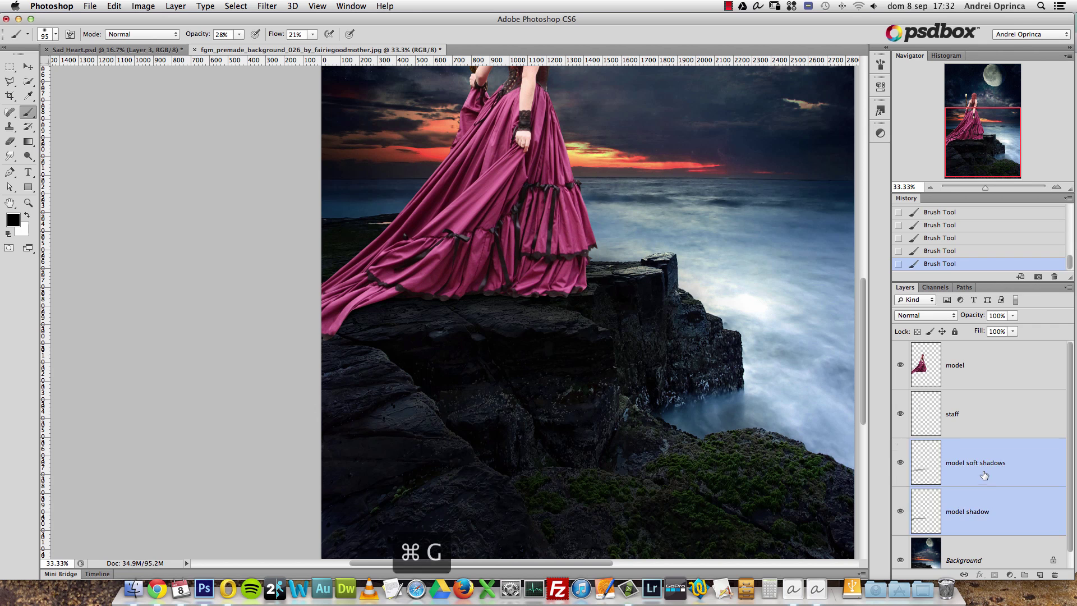
double_click(942, 444)
type("shadows")
key("Return")
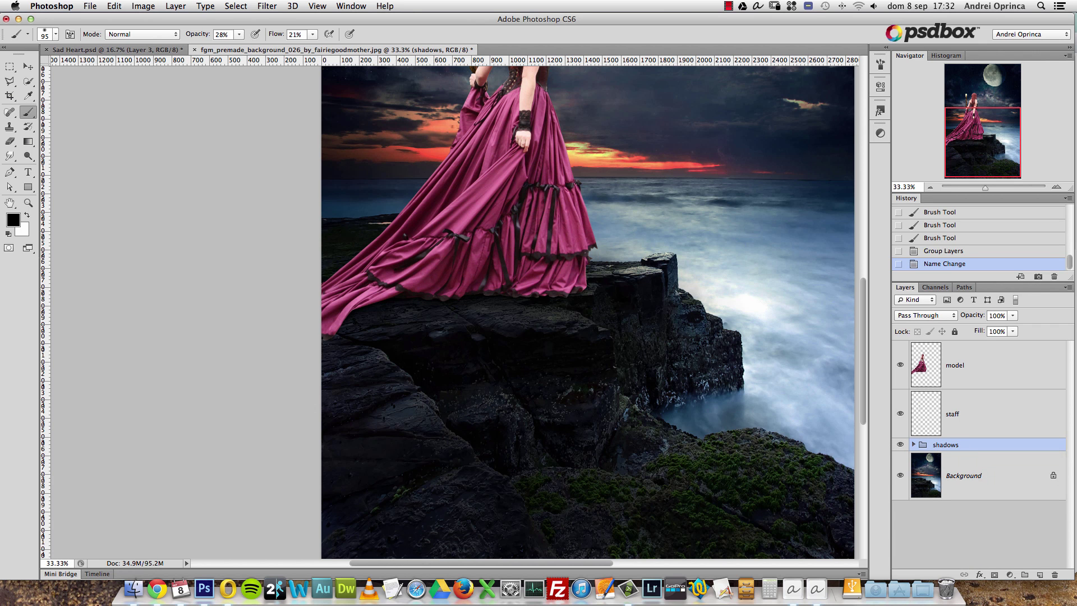
Compare the model's grounding on the cliff with the shadows group hidden and shown
left_click(900, 445)
left_click(901, 445)
left_click(900, 445)
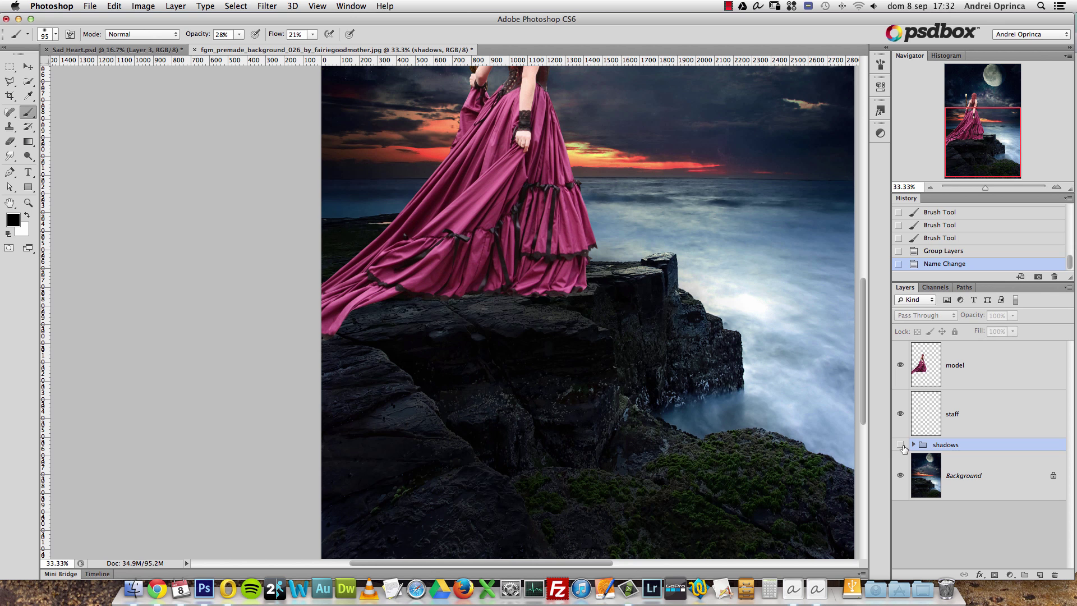
left_click(901, 445)
scroll(661, 240, "up", 2)
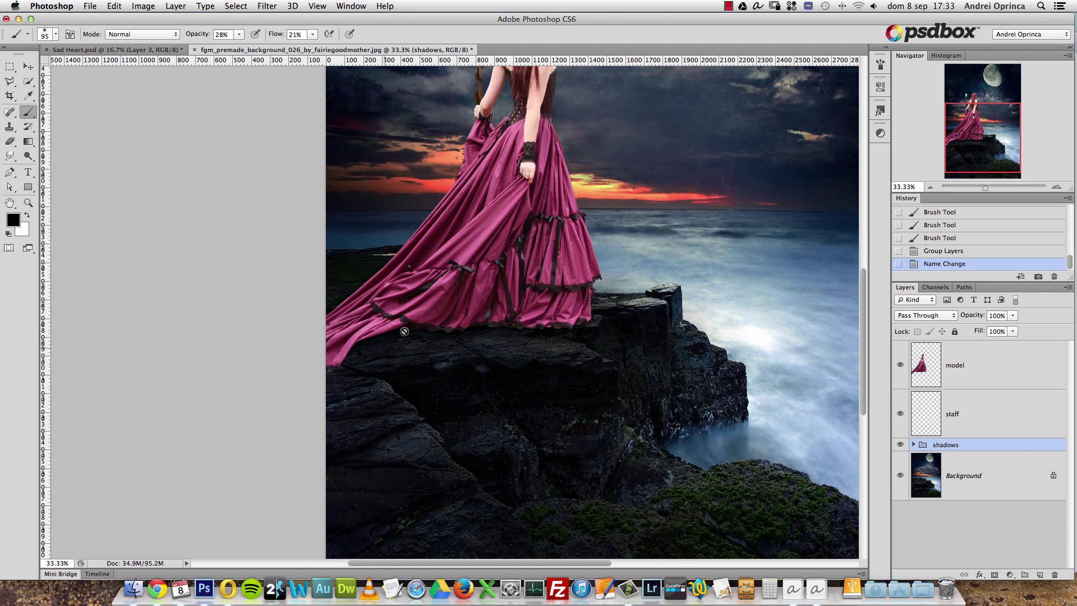
Add a new empty layer directly above the model layer
left_click(982, 365)
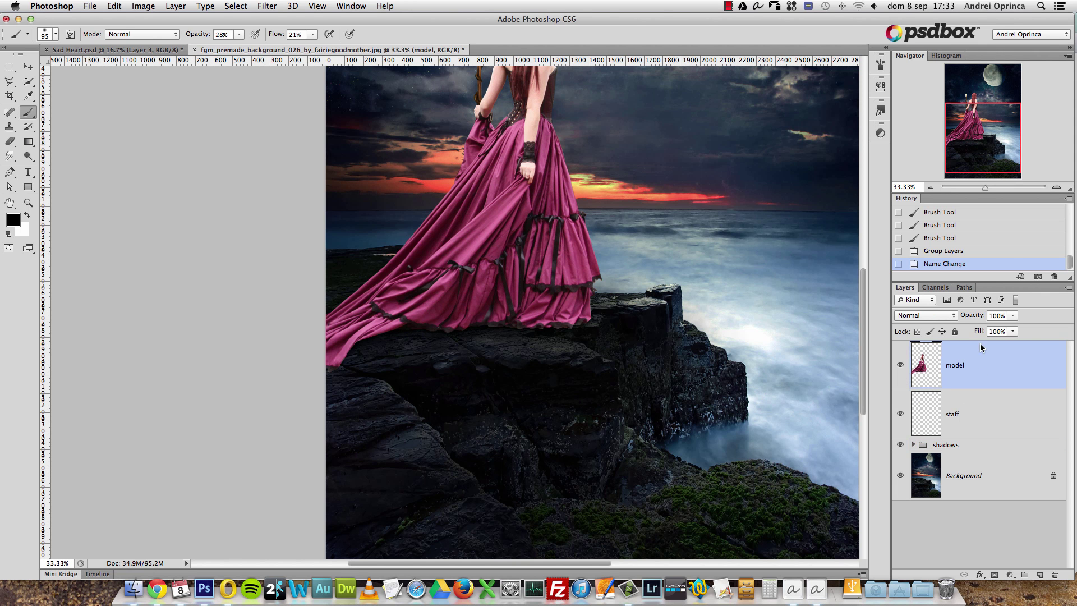
left_click(1056, 186)
mouse_move(986, 135)
left_mouse_down()
mouse_move(998, 143)
mouse_move(970, 149)
left_mouse_up()
left_click(1039, 573)
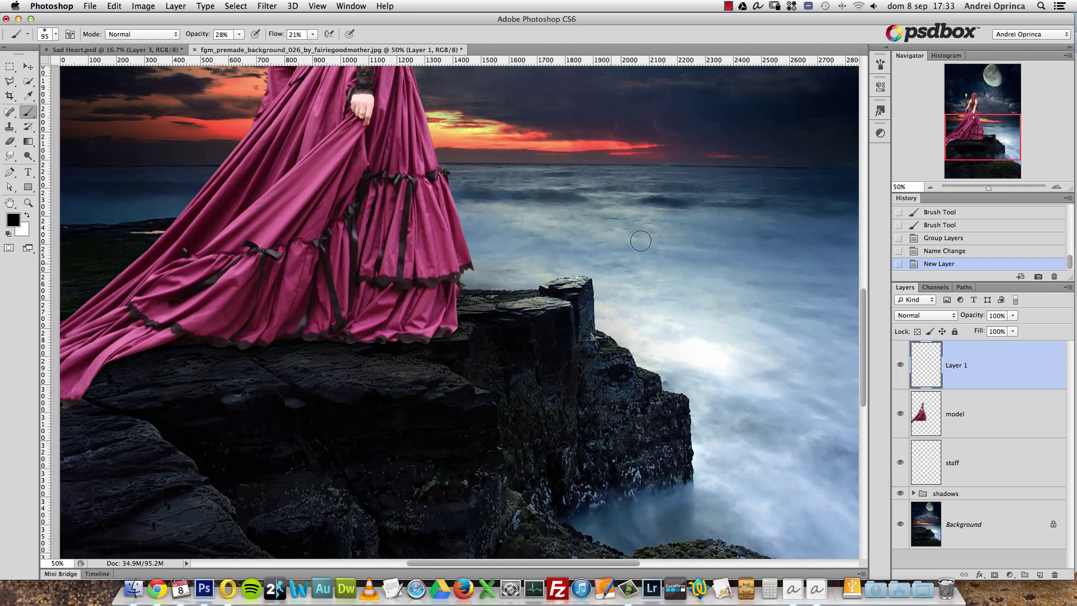
left_click_drag(486, 309, 665, 352)
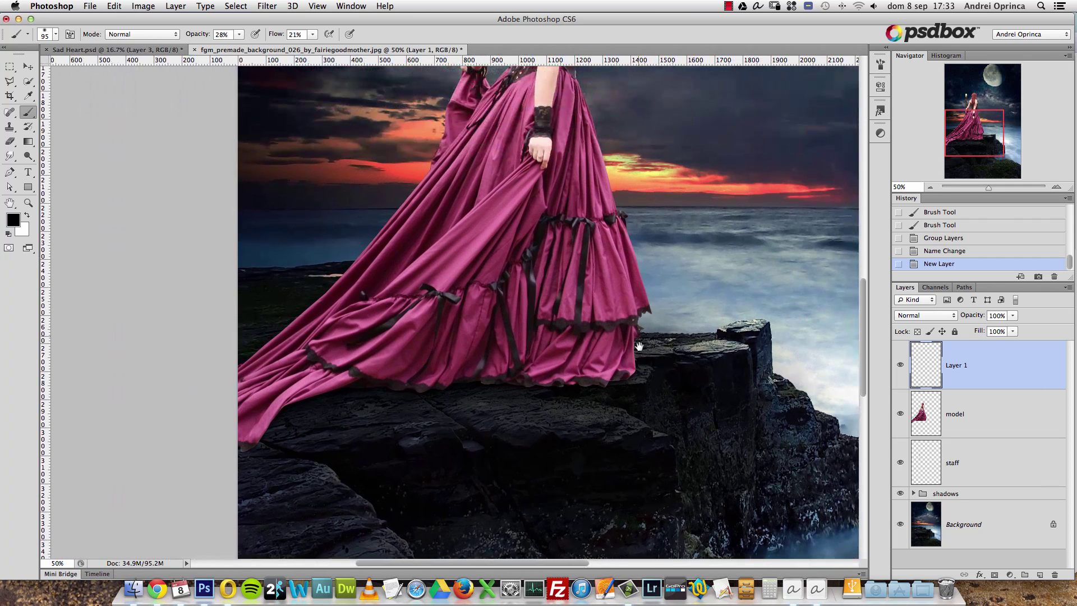
Clip the new layer to the model layer and rename it dress shadow
left_click(1005, 388, "alt")
double_click(985, 366)
type("m")
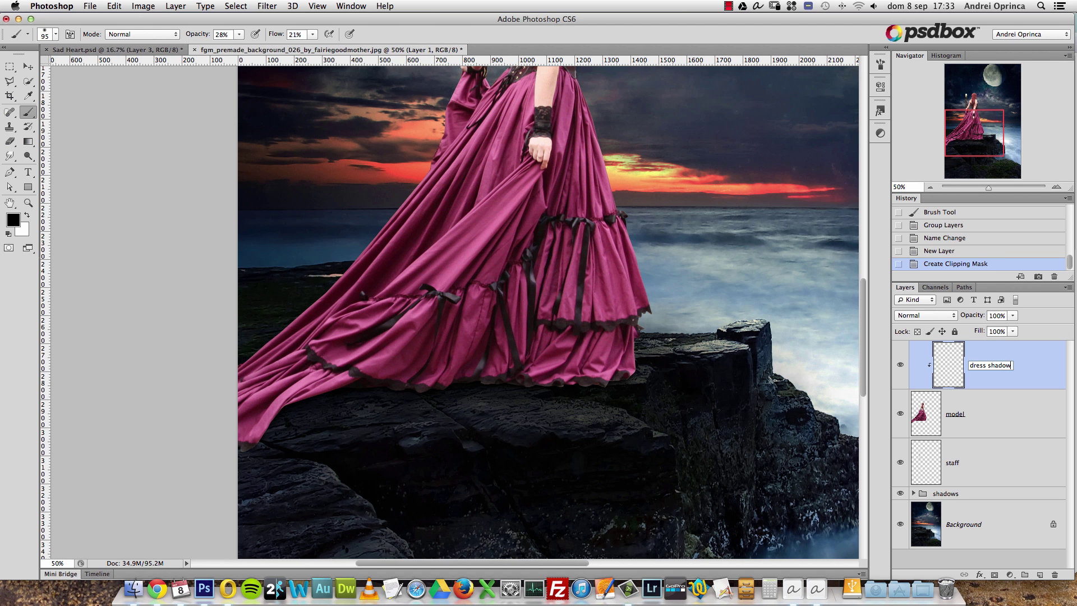
key("Return")
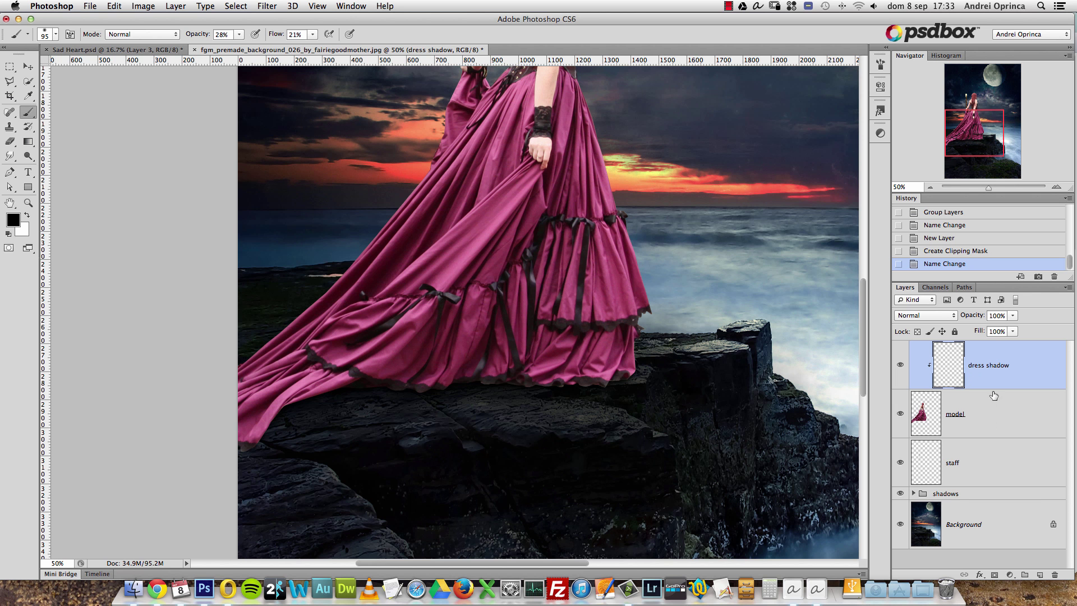
Paint a faint black shadow along the lower hem of the dress on the dress shadow layer
left_click_drag(980, 130, 967, 145)
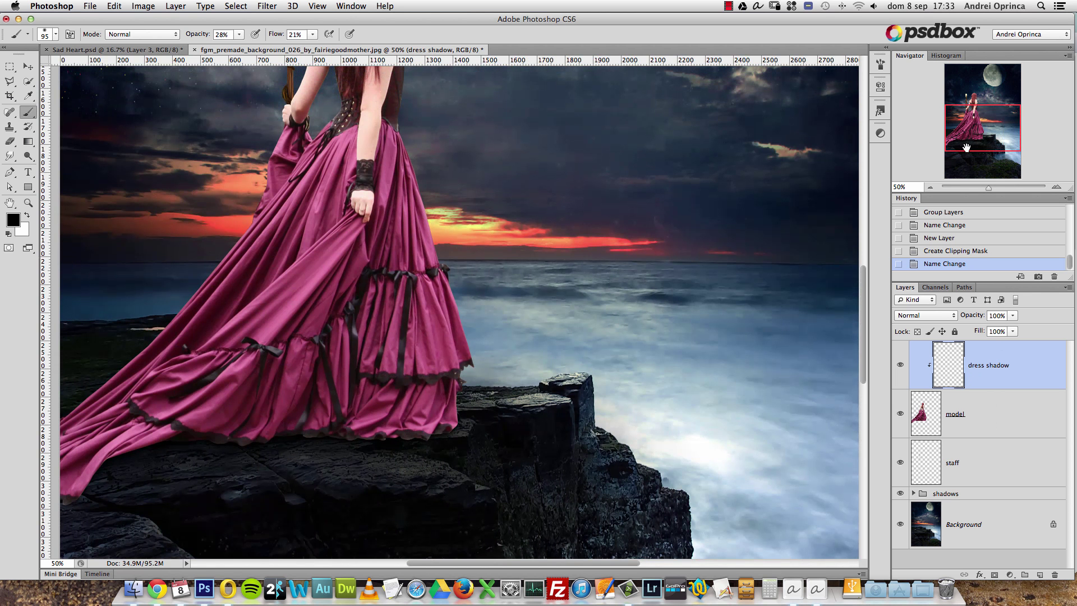
left_click_drag(436, 411, 534, 381)
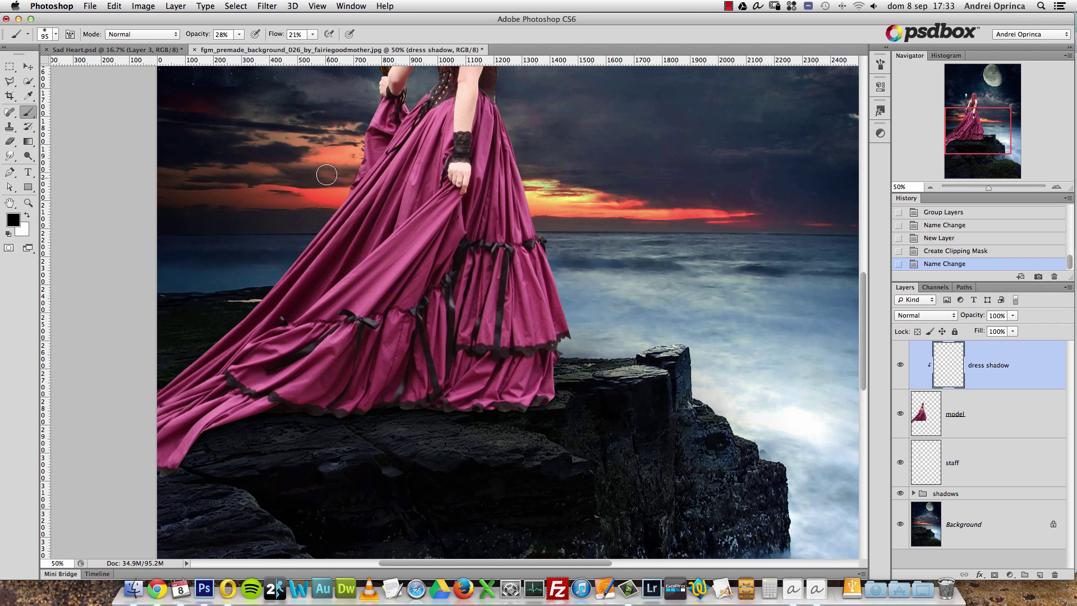
left_click_drag(373, 409, 324, 418)
Enlarge the soft brush to 172 px and build up black shading across the lower skirt, ruffles and trailing fabric
right_click(395, 406)
left_click_drag(570, 396, 588, 391)
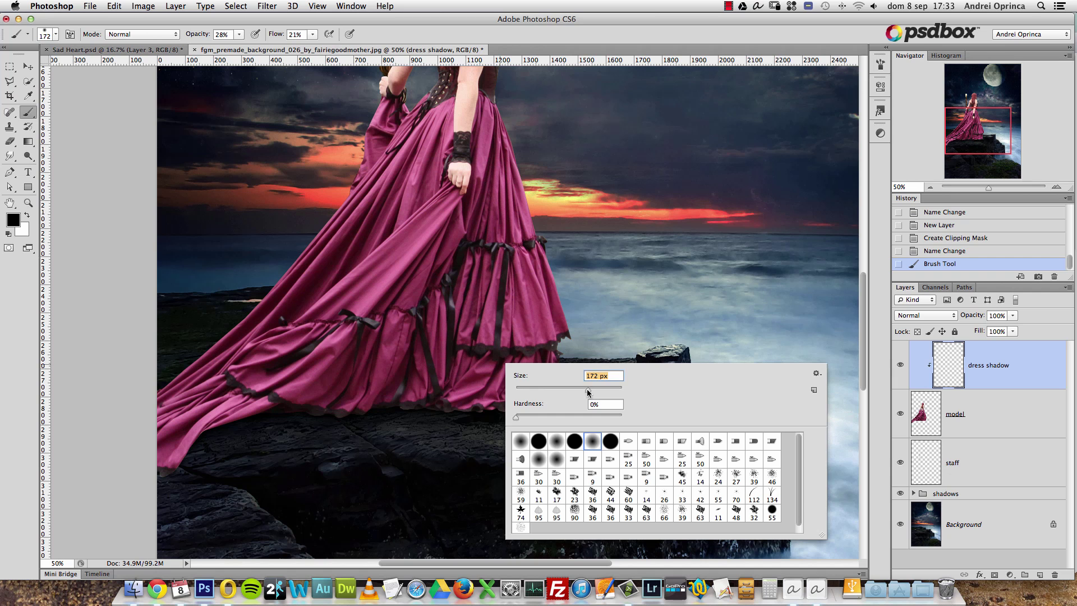
key("Return")
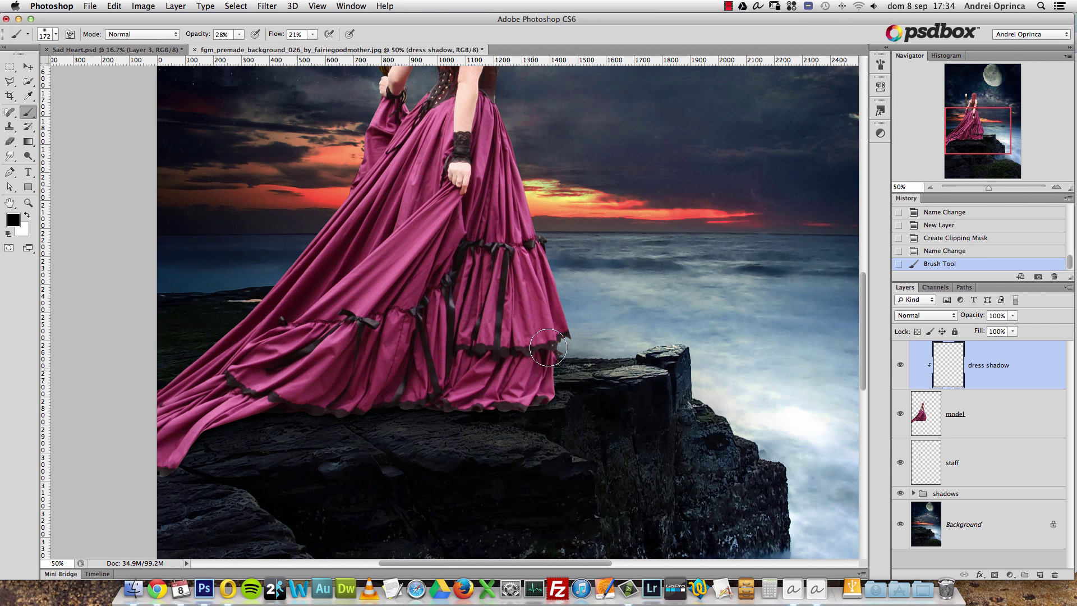
mouse_move(556, 391)
left_mouse_down()
mouse_move(508, 403)
mouse_move(560, 387)
mouse_move(439, 398)
mouse_move(570, 377)
mouse_move(463, 387)
left_mouse_up()
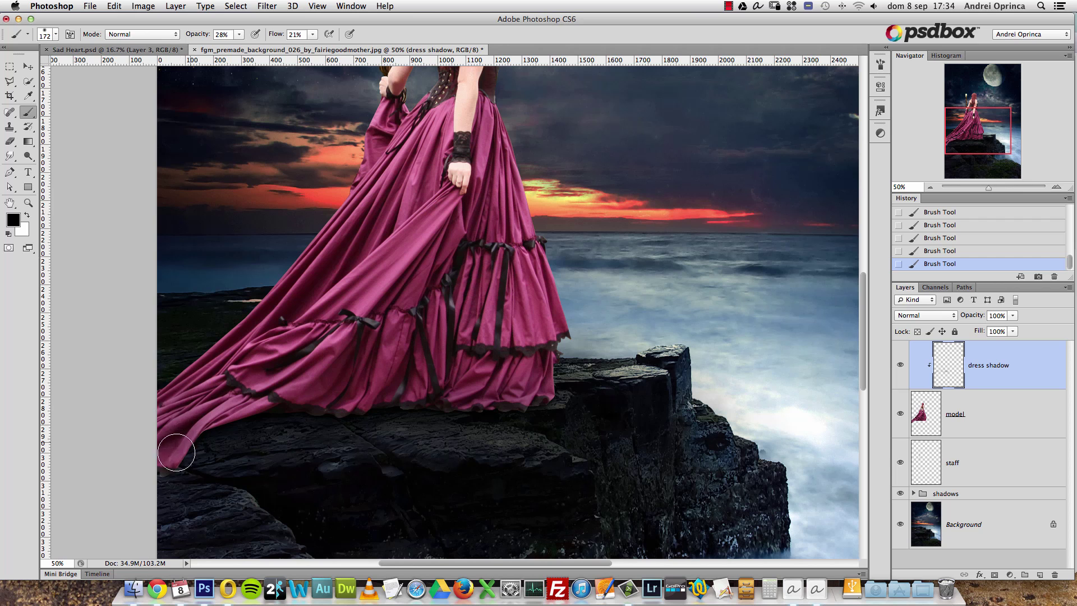
mouse_move(225, 417)
left_mouse_down()
mouse_move(216, 428)
mouse_move(303, 392)
mouse_move(163, 465)
mouse_move(355, 392)
mouse_move(318, 416)
mouse_move(395, 330)
mouse_move(392, 409)
mouse_move(470, 305)
mouse_move(440, 271)
left_mouse_up()
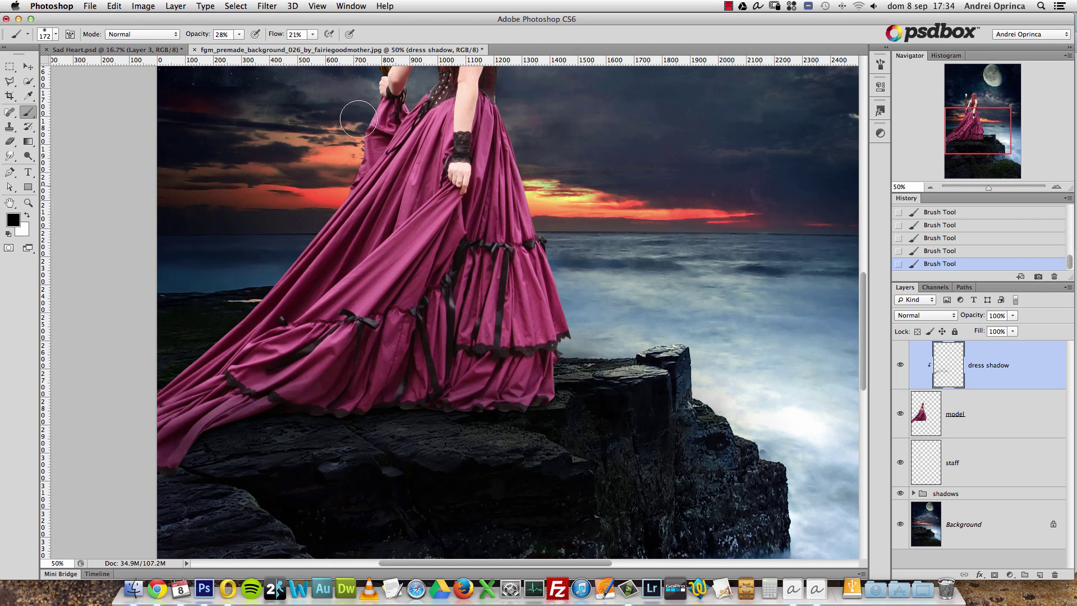
mouse_move(512, 413)
left_mouse_down()
mouse_move(520, 372)
mouse_move(547, 395)
mouse_move(539, 291)
mouse_move(548, 347)
mouse_move(530, 360)
mouse_move(513, 342)
mouse_move(471, 393)
mouse_move(490, 354)
mouse_move(468, 408)
mouse_move(406, 398)
mouse_move(379, 412)
mouse_move(413, 305)
mouse_move(315, 370)
mouse_move(334, 351)
mouse_move(237, 385)
left_mouse_up()
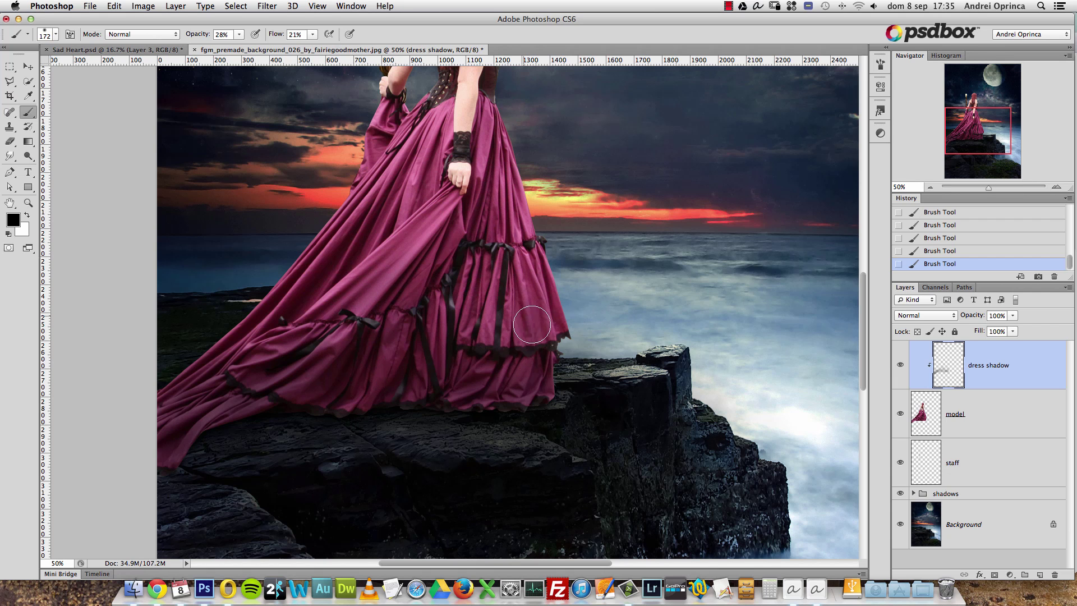
Try Multiply, Soft Light and Vivid Light blending on the dress shadow layer, comparing its visibility, and return it to Normal
left_click(948, 317)
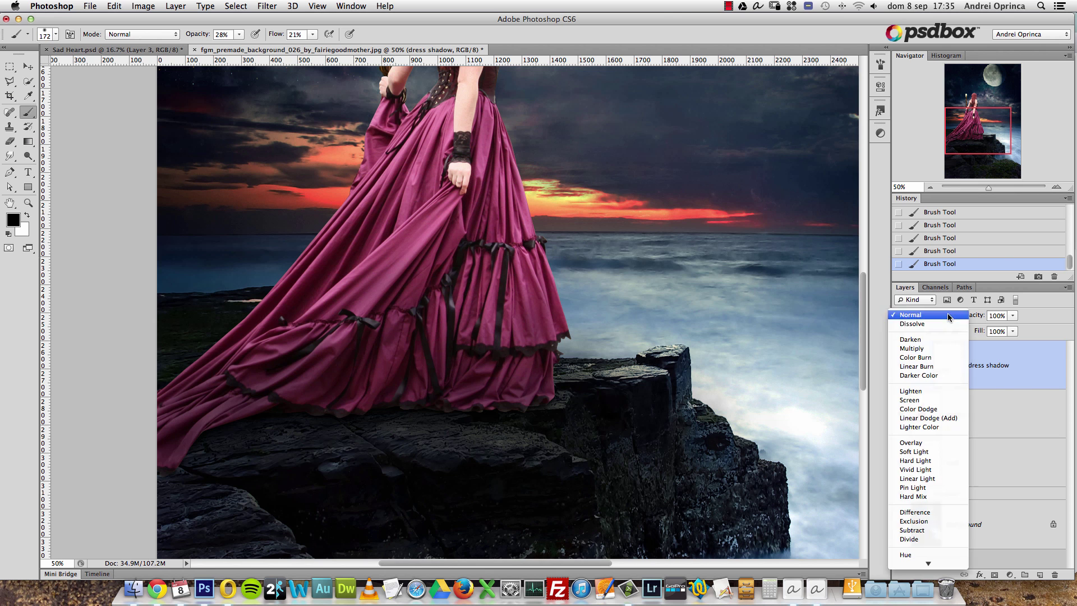
left_click(920, 343)
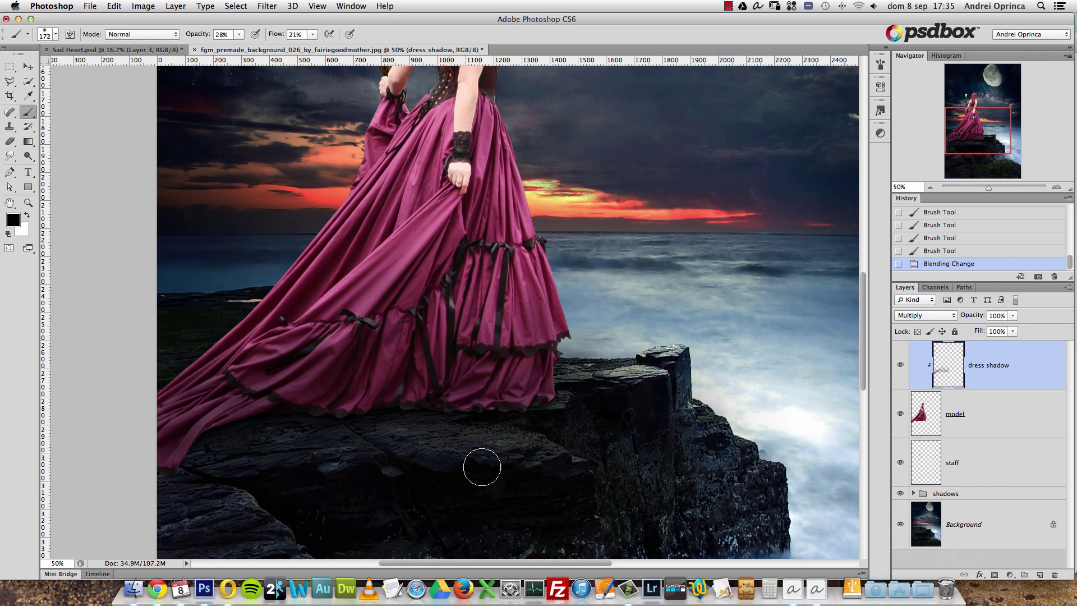
left_click(939, 315)
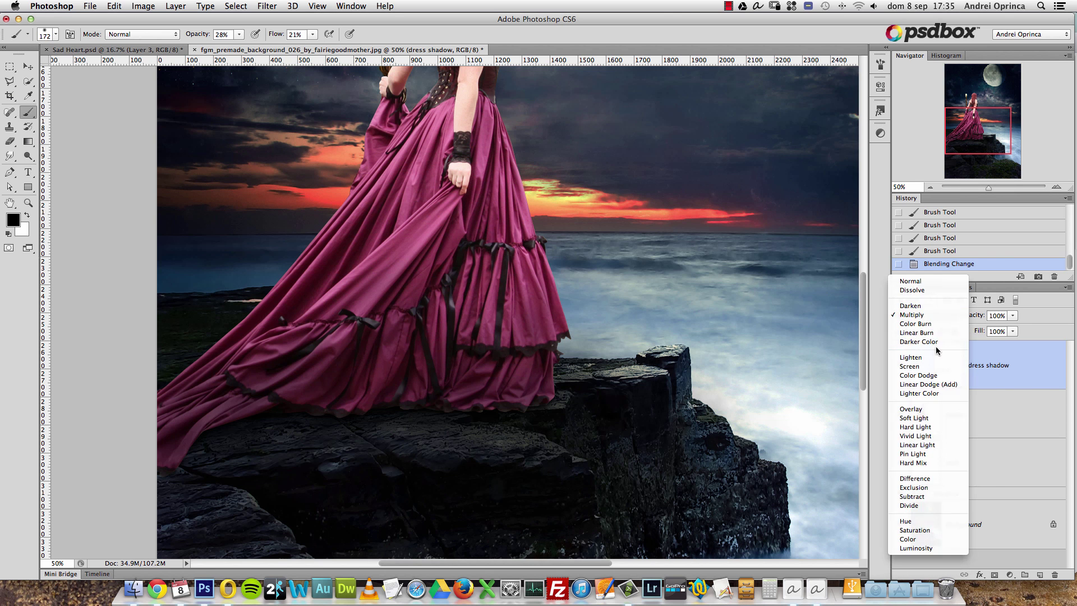
left_click(917, 419)
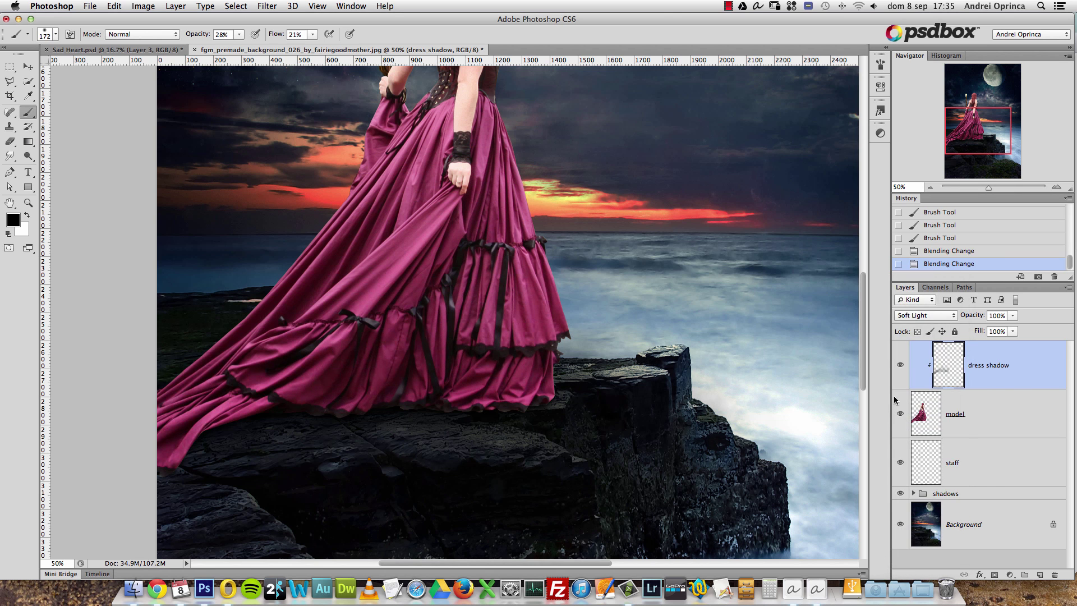
left_click(900, 368)
left_click(900, 367)
left_click(932, 319)
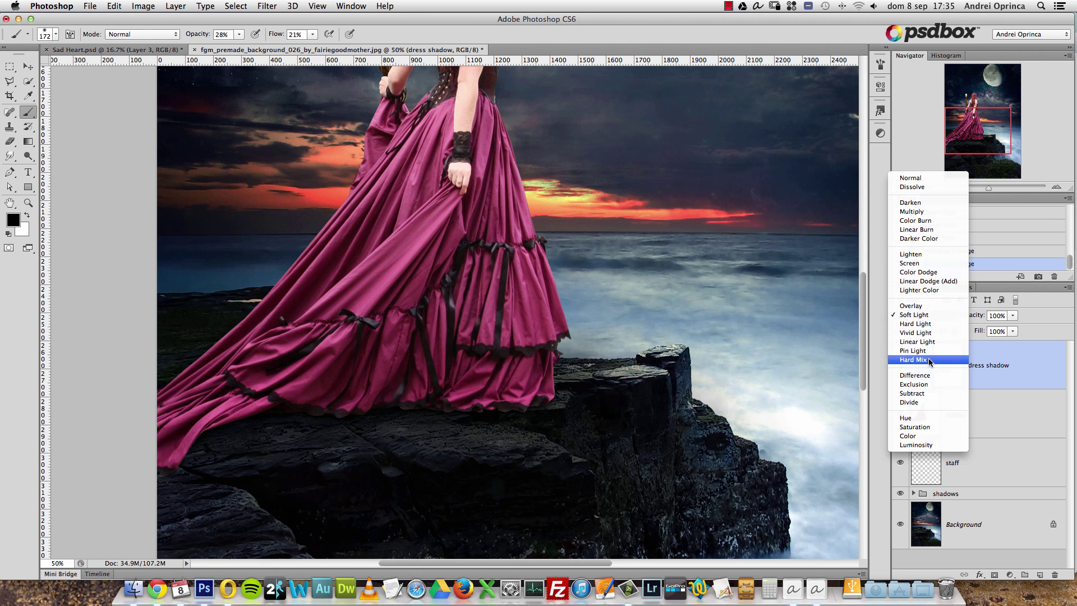
left_click(926, 334)
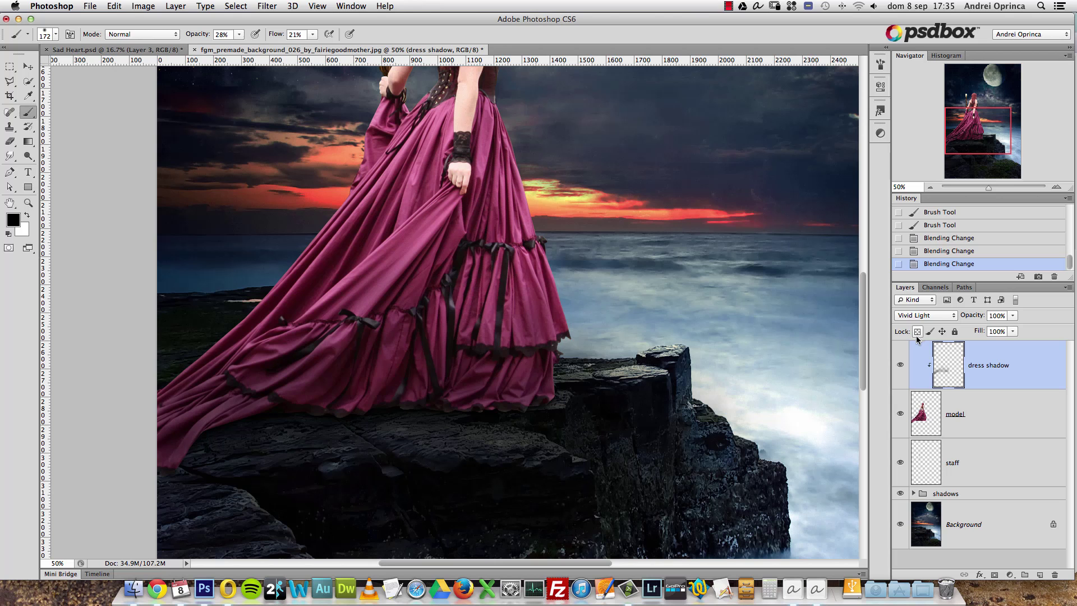
left_click(901, 364)
left_click(901, 363)
left_click(920, 317)
left_click(918, 164)
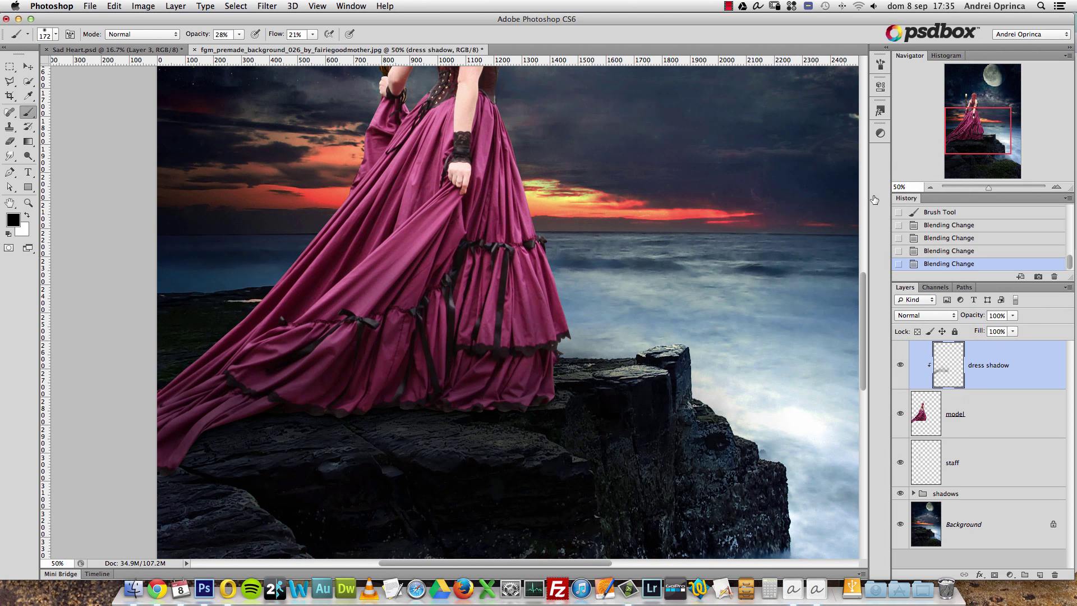
Paint additional soft black shading over the dress's middle folds, gathered side fabric and ruffled skirt
mouse_move(324, 361)
left_mouse_down()
mouse_move(419, 196)
mouse_move(411, 206)
left_mouse_up()
left_click_drag(368, 273, 362, 307)
left_click_drag(534, 240, 500, 316)
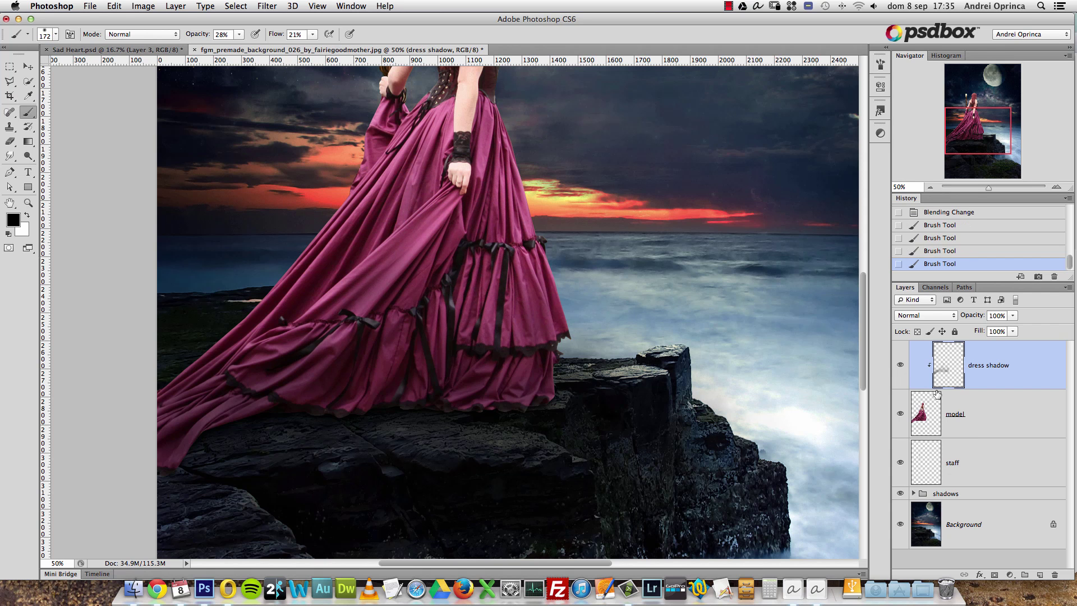
left_click(899, 365)
left_click(930, 187)
left_click(930, 187)
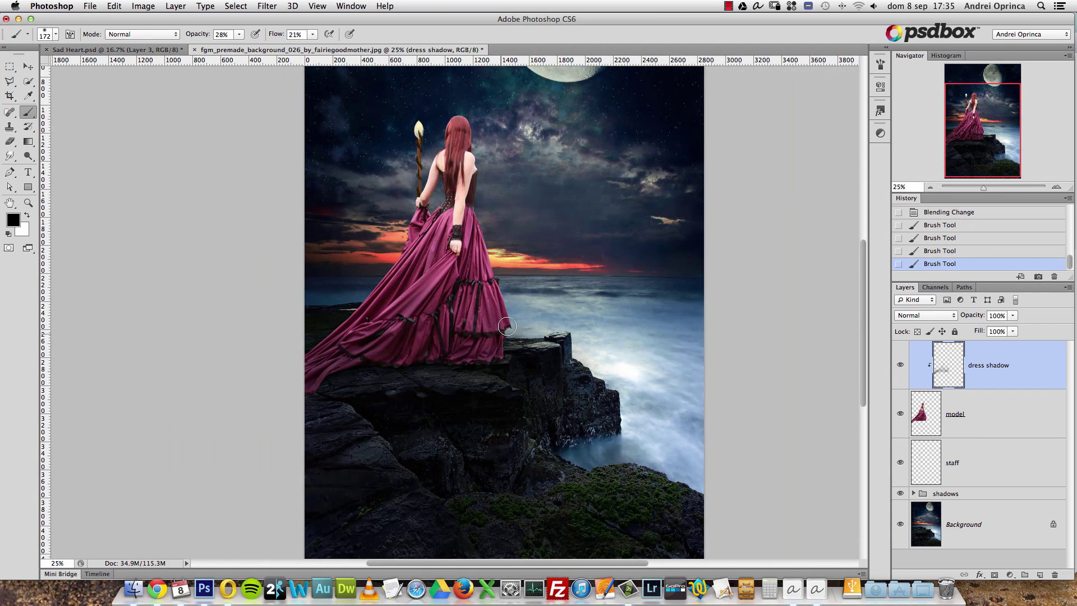
left_click_drag(479, 271, 448, 287)
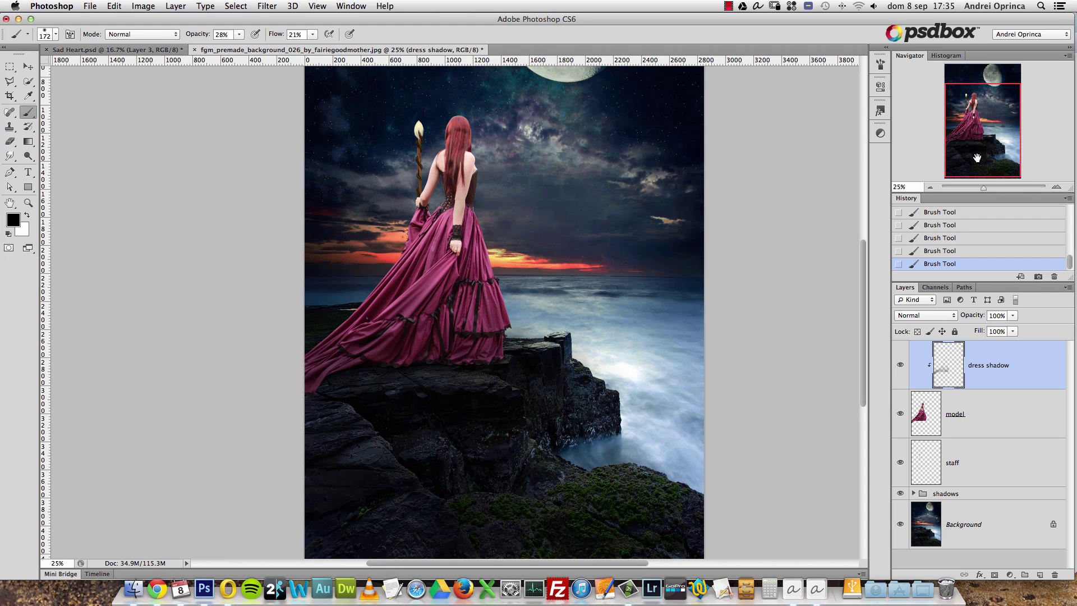
Compare the dress with the dress shadow layer hidden and shown, viewing the composition with the moon
left_click(995, 123)
left_click(899, 365)
left_click(900, 364)
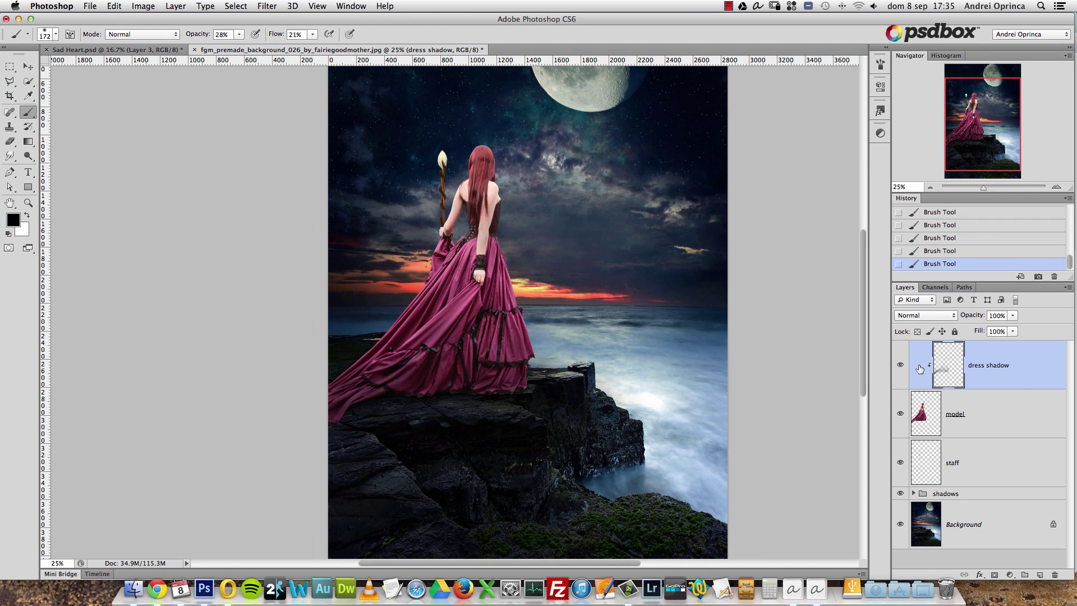
Add a Levels adjustment layer above the dress shadow layer and clip it to the model
left_click(1009, 574)
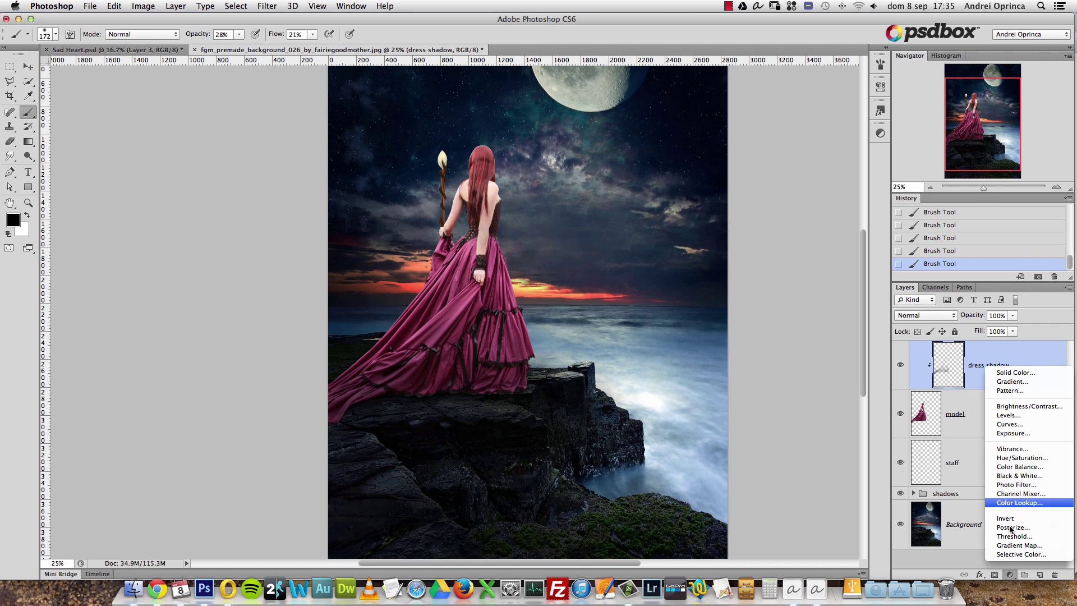
left_click(1018, 416)
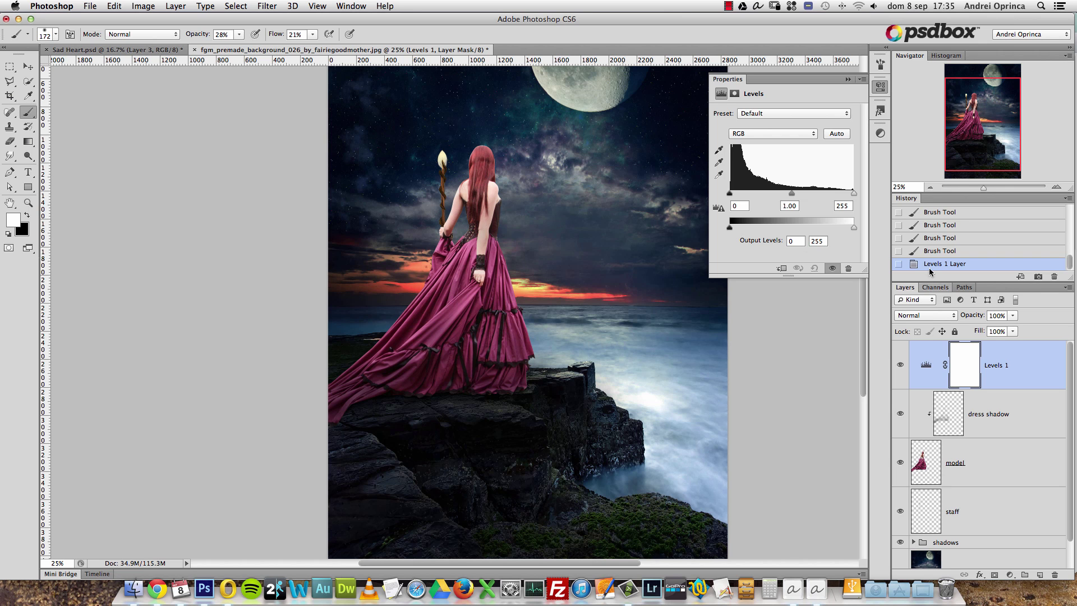
left_click(1025, 388, "alt")
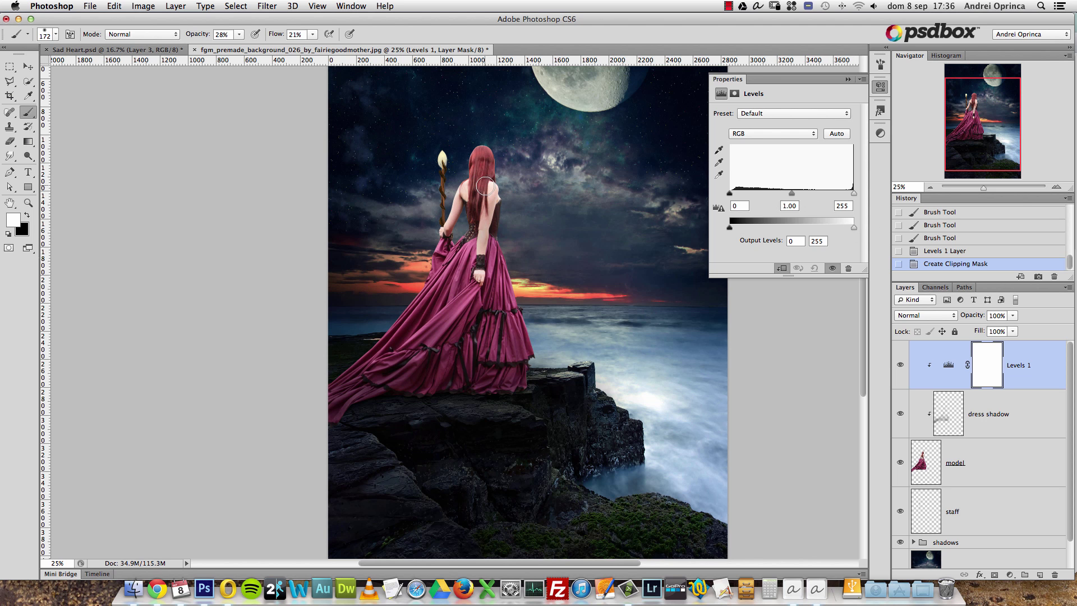
Darken the model by setting the Levels output white to 232 and the midtone to 0.90
mouse_move(853, 230)
left_mouse_down()
mouse_move(835, 231)
mouse_move(850, 230)
mouse_move(844, 194)
mouse_move(861, 219)
mouse_move(844, 230)
left_mouse_up()
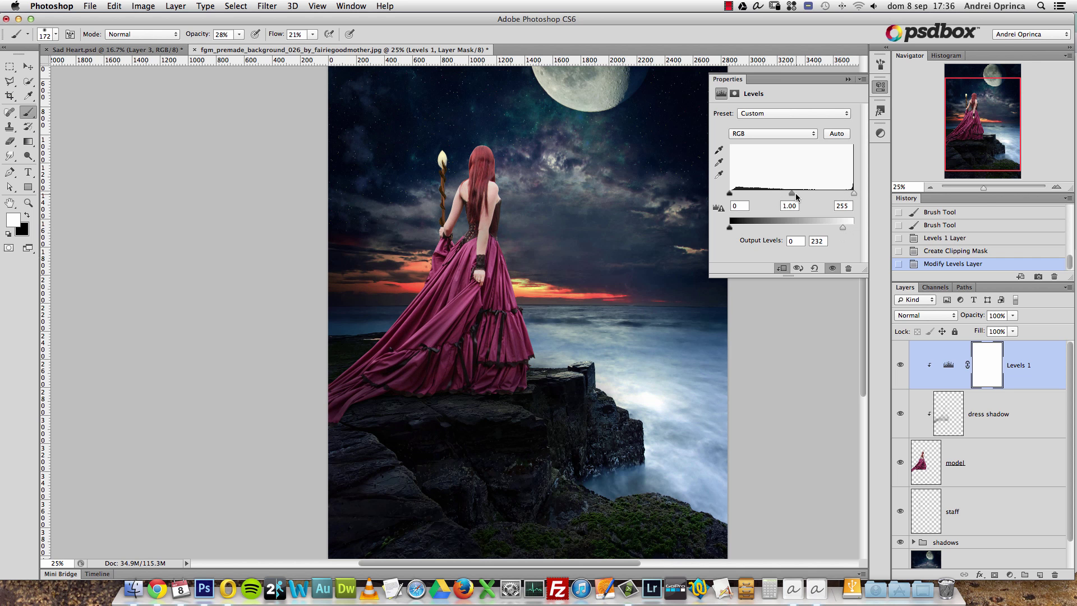
left_click_drag(798, 198, 796, 198)
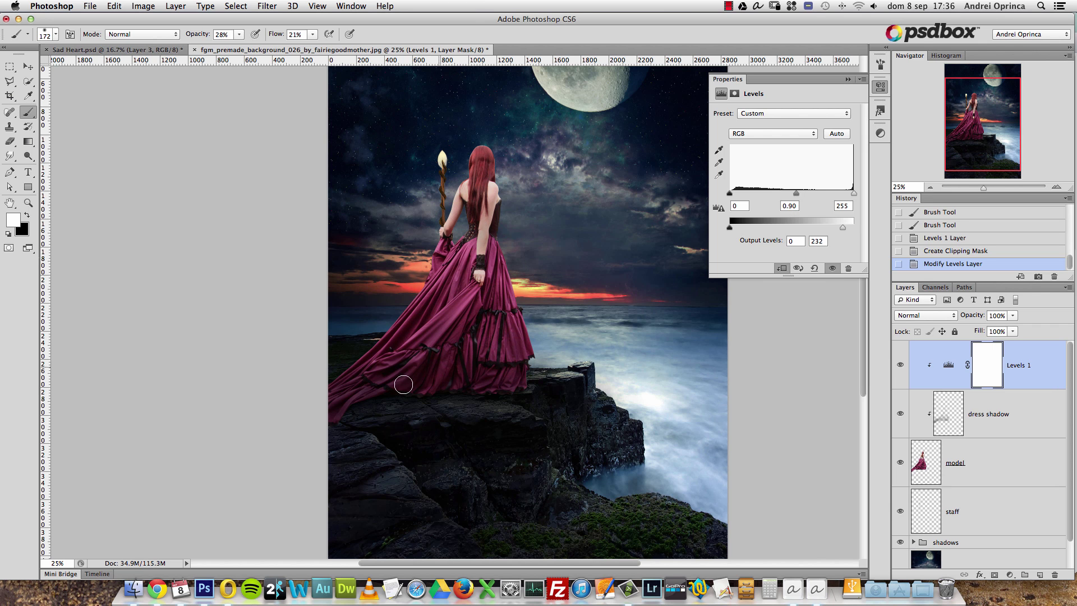
left_click(862, 80)
Lower the dress shadow layer's opacity to 62% and compare the dress with that layer hidden and shown
left_click(1016, 425)
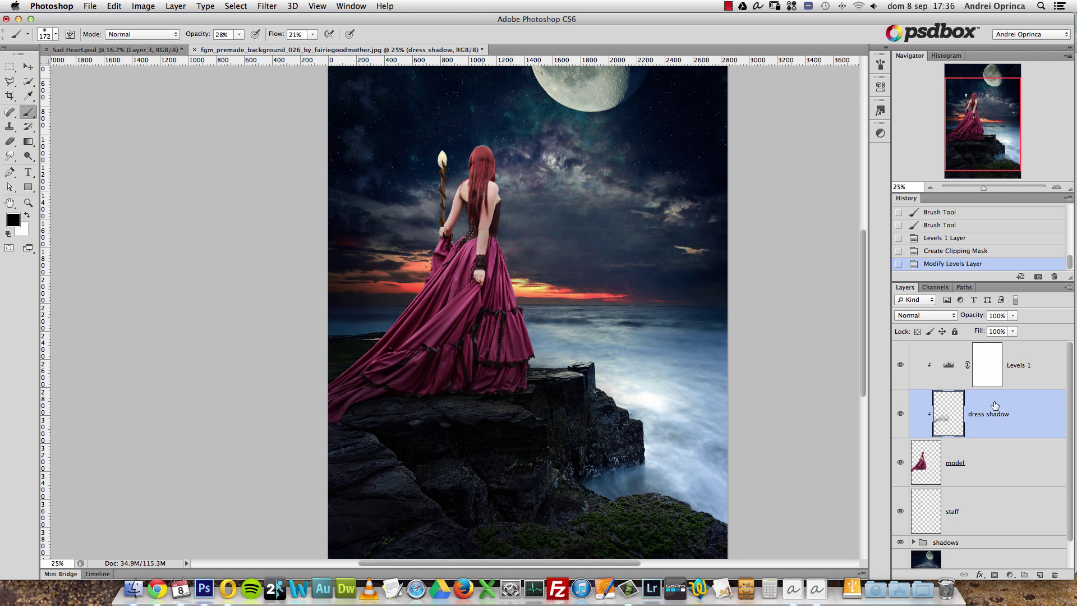
left_click(1012, 316)
left_click_drag(1004, 330, 992, 332)
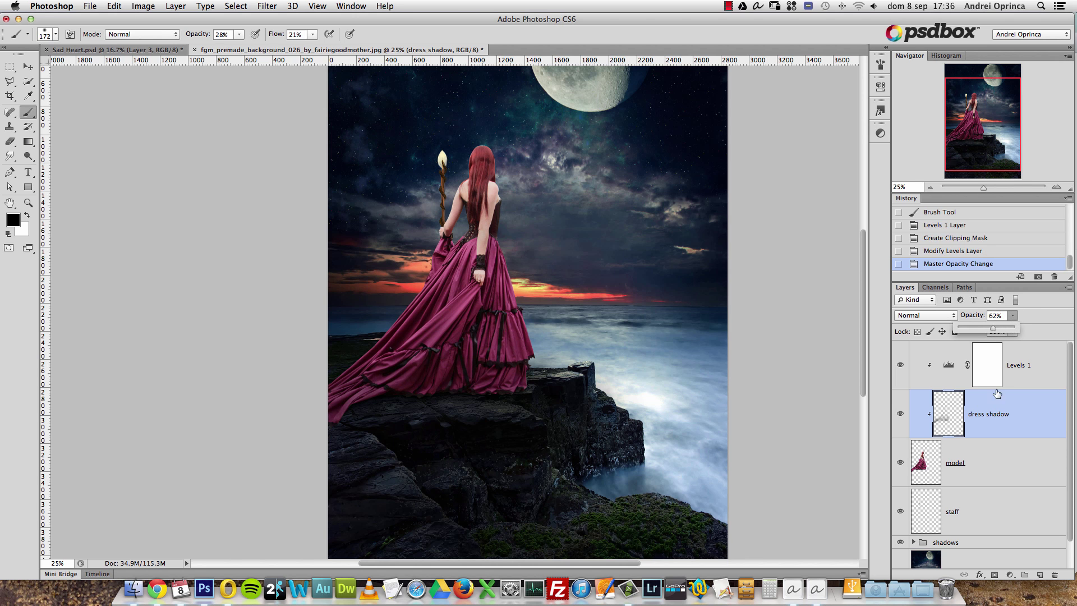
left_click(988, 414)
left_click(899, 415)
left_click(901, 415)
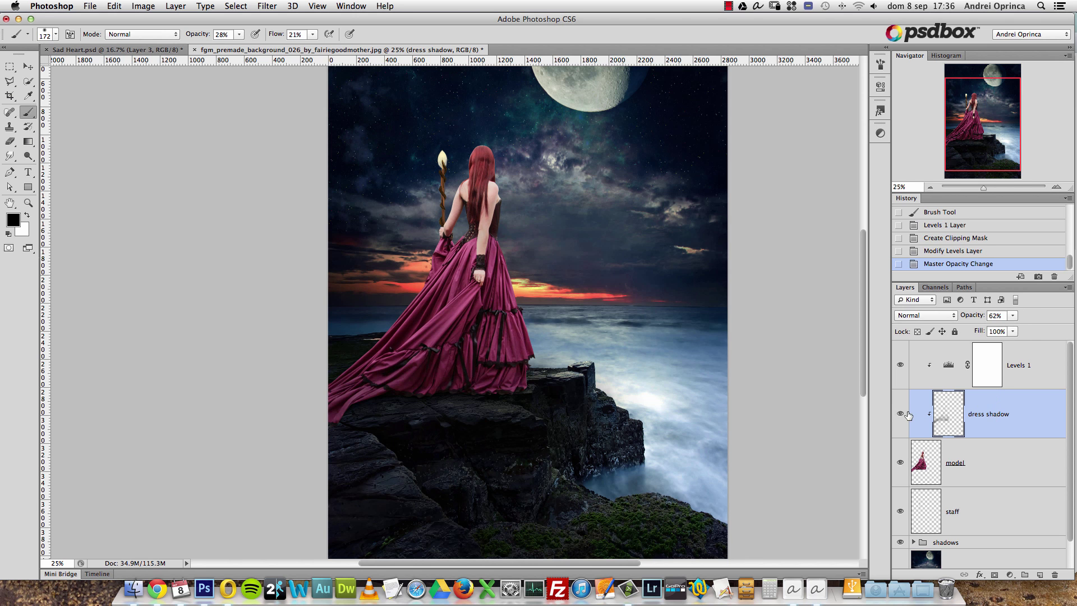
Compare the composition at different zoom levels with the finished artwork in Sad Heart.psd
left_click(1056, 185)
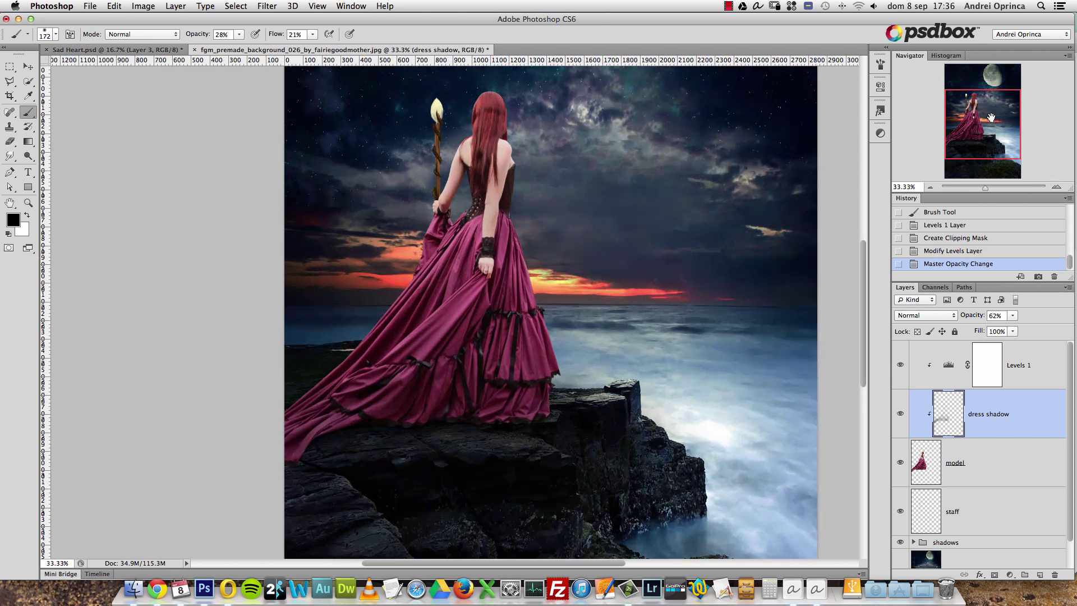
mouse_move(990, 127)
left_mouse_down()
mouse_move(985, 118)
mouse_move(984, 136)
left_mouse_up()
left_click(150, 49)
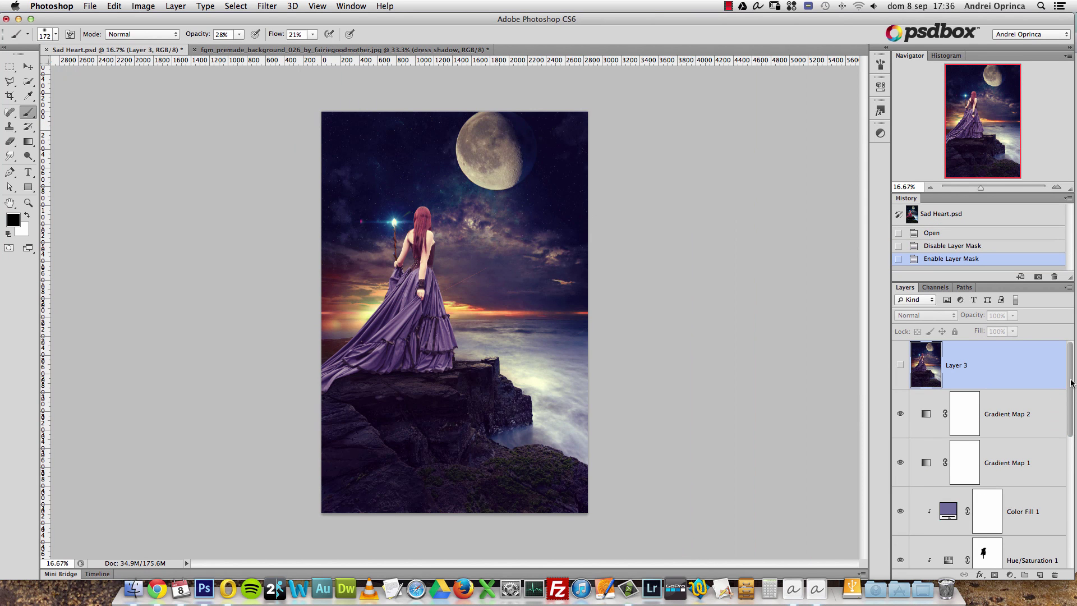
left_click(281, 50)
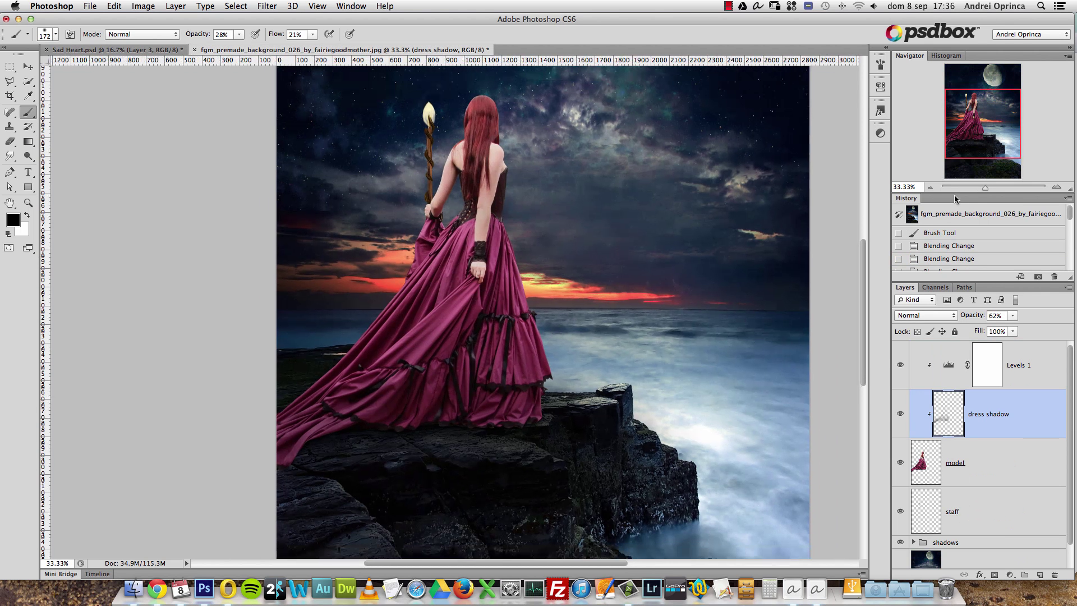
left_click(929, 188)
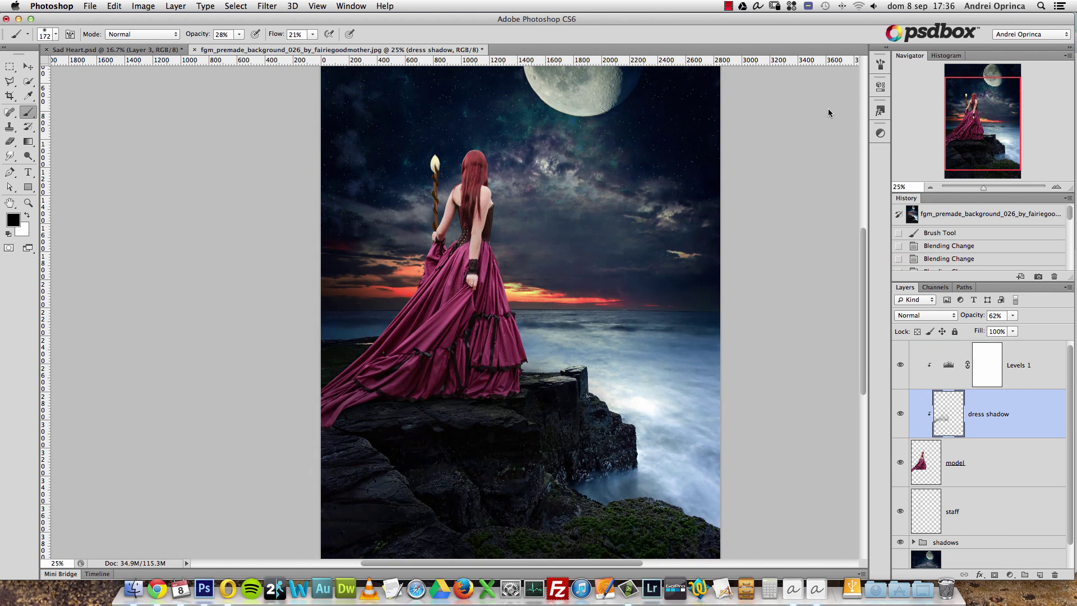
left_click_drag(999, 123, 971, 129)
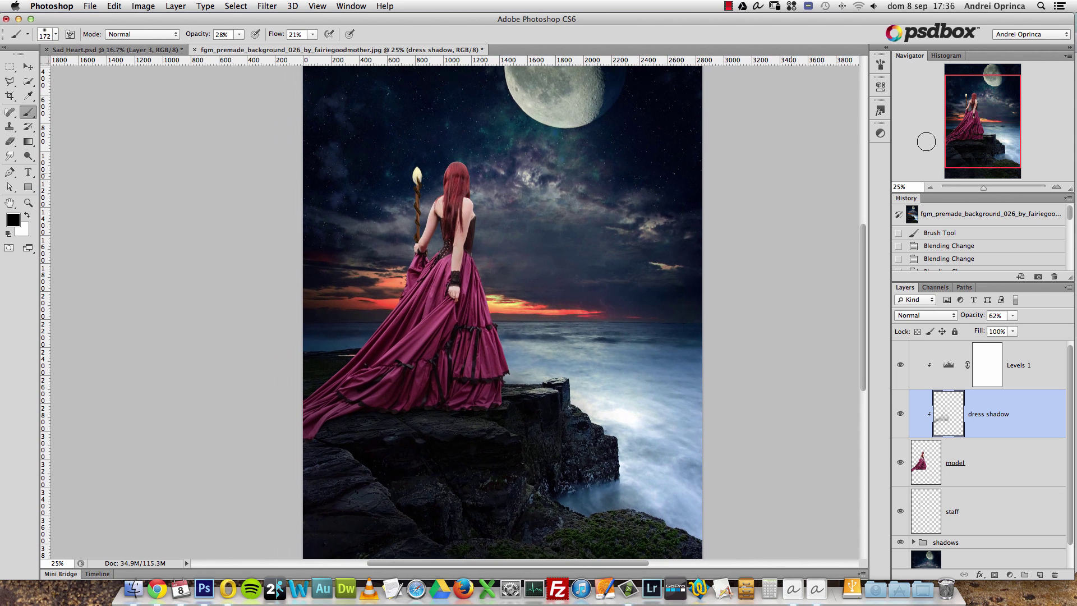
left_click(161, 50)
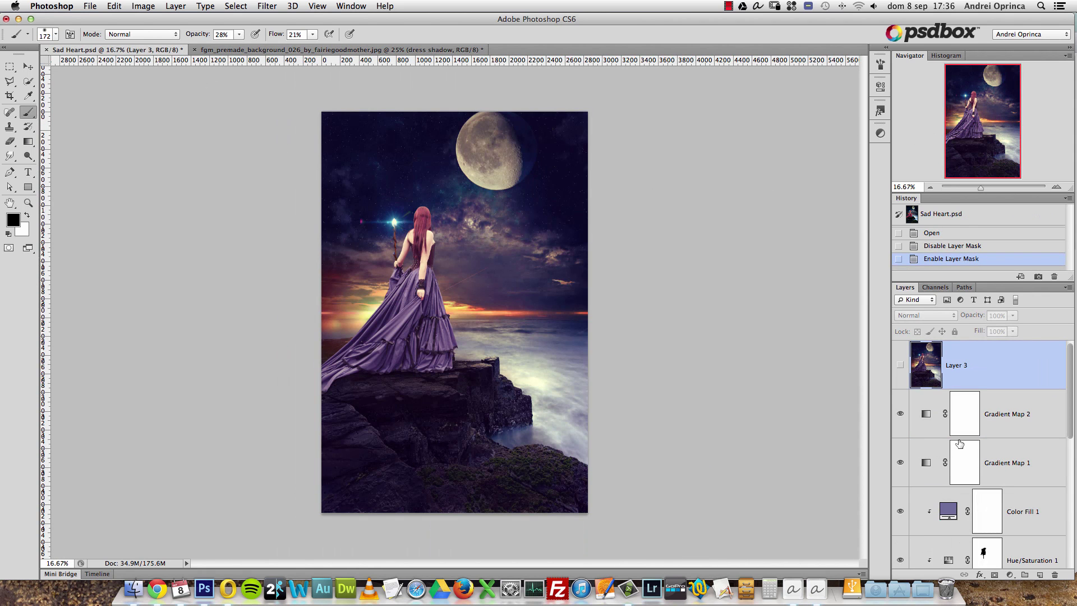
left_click(286, 50)
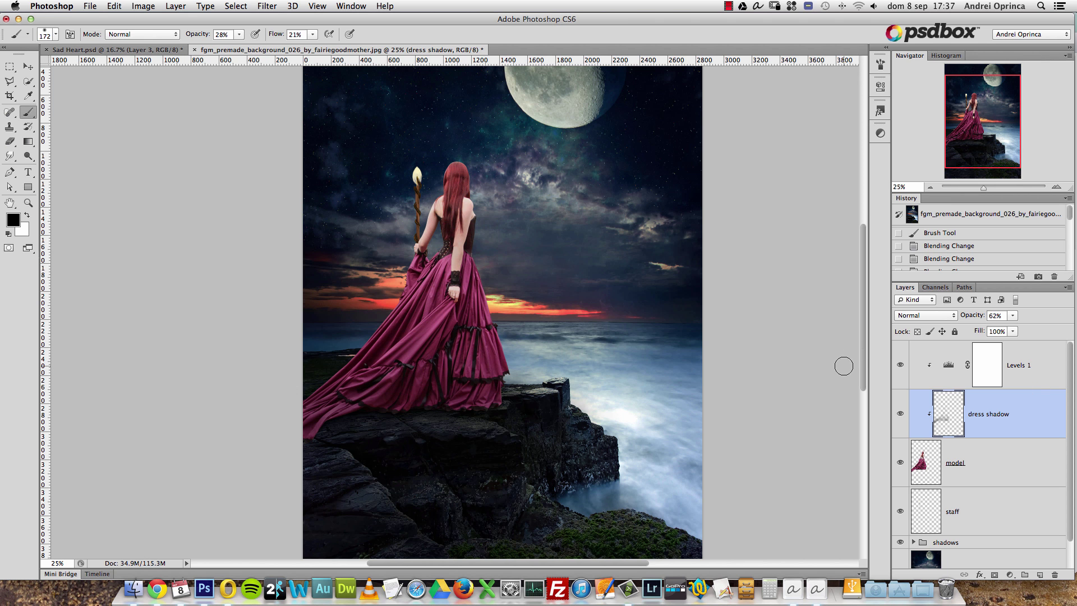
key("super+o")
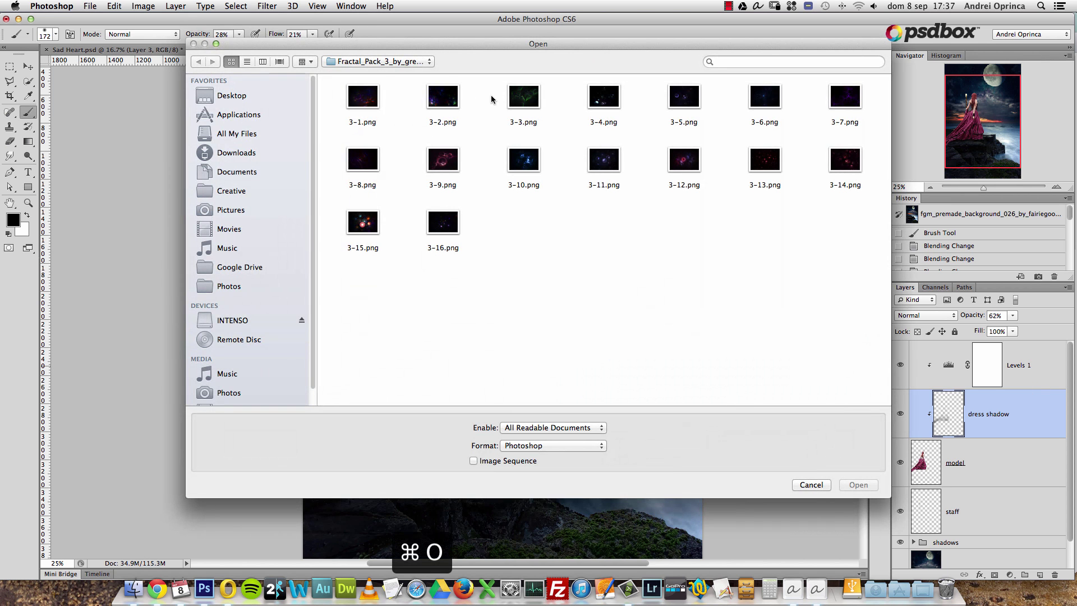
left_click(380, 62)
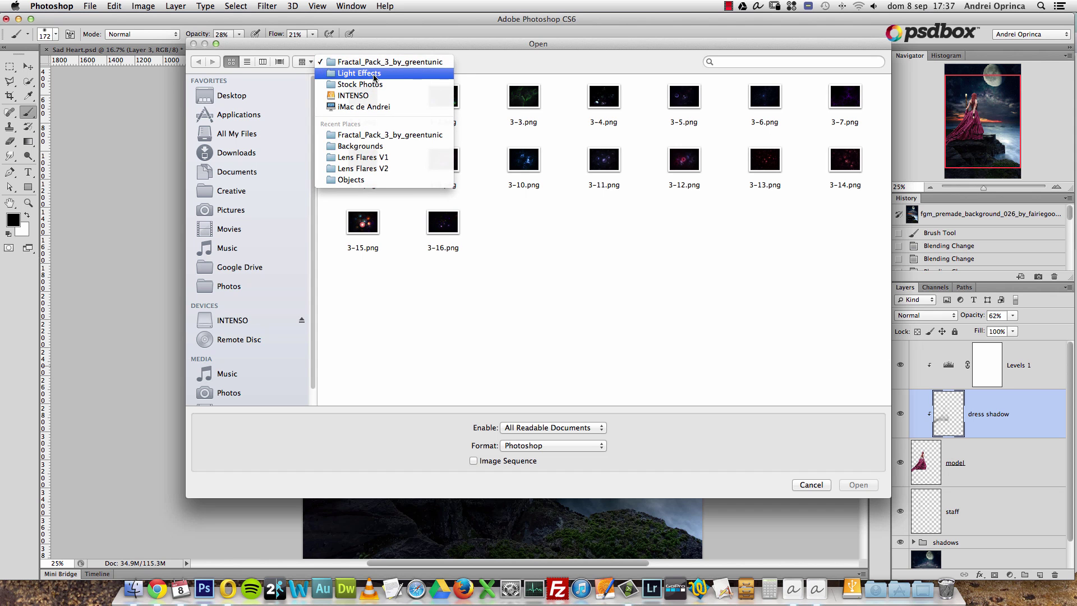
key("Escape")
Try to open "optical_flare6 - freelements.com.jpg" from Finder's Stock folder in Photoshop while the Open dialog is still pending
left_click(134, 588)
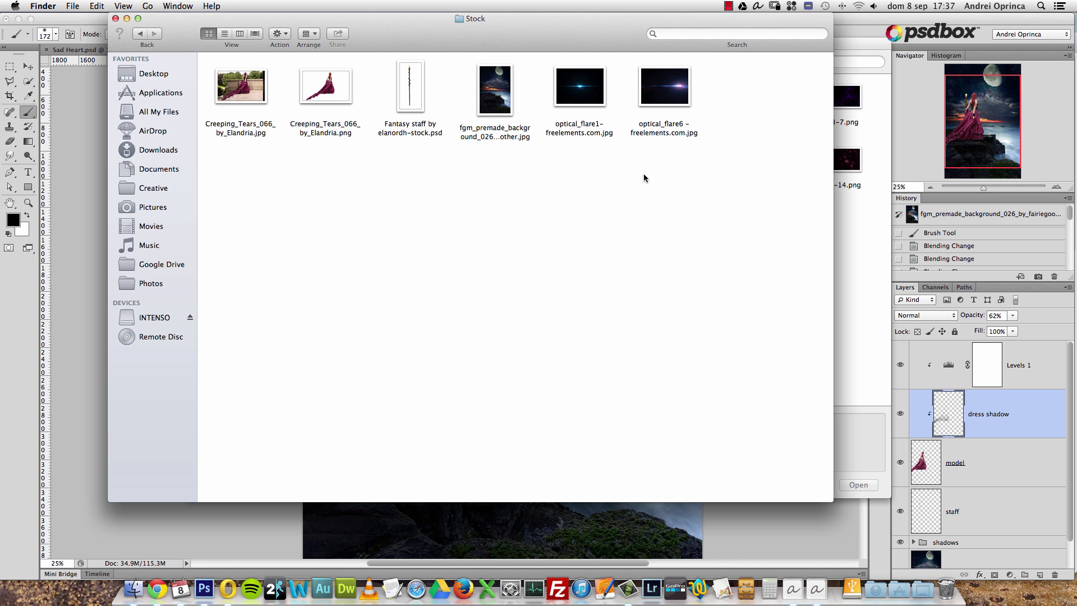
left_click(645, 108)
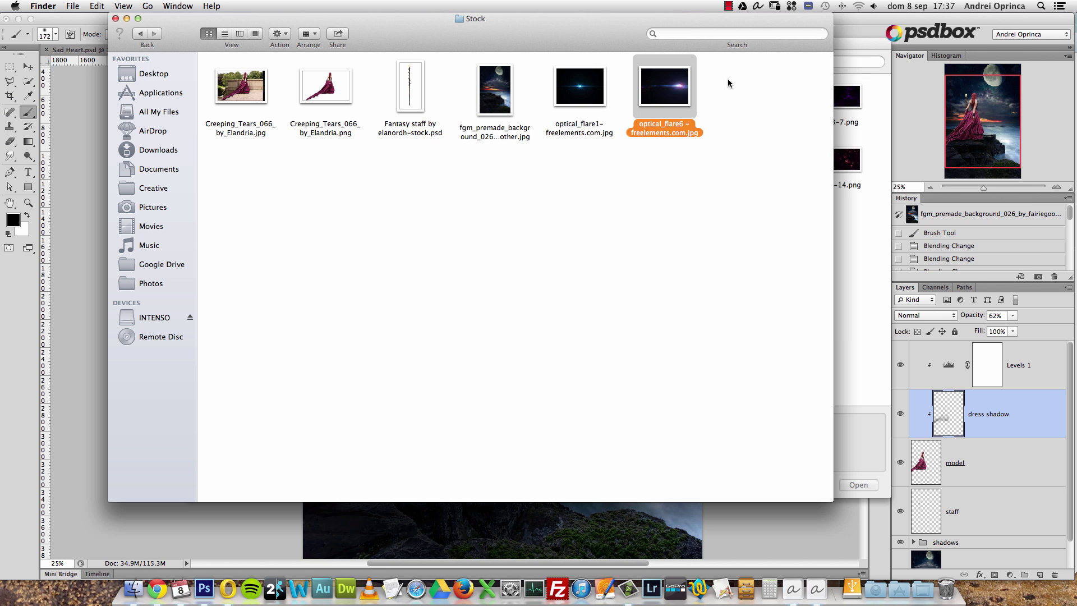
right_click(673, 84)
mouse_move(858, 104)
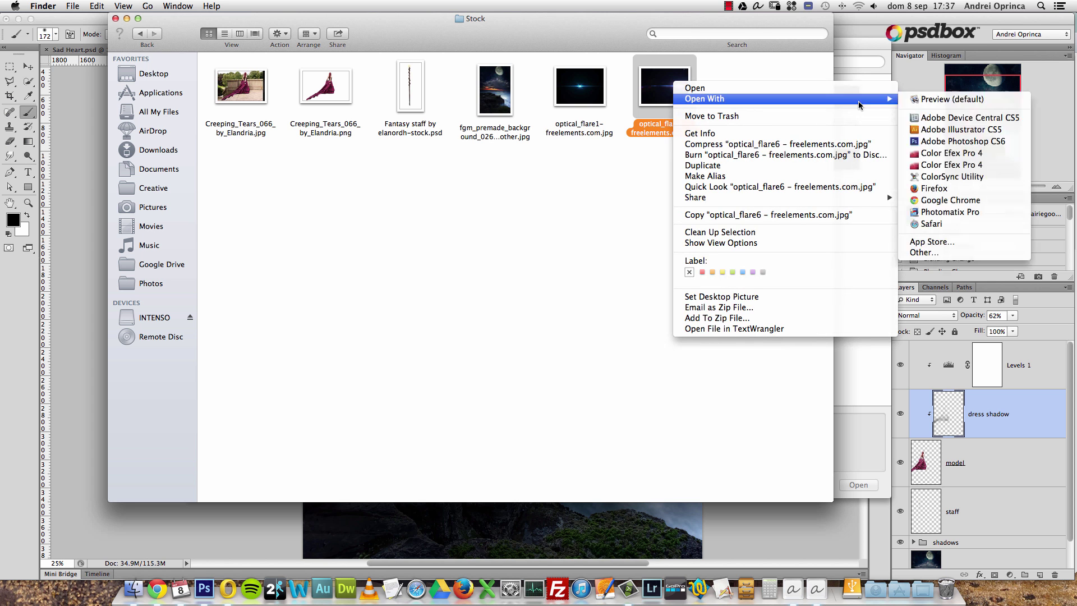
left_click(949, 141)
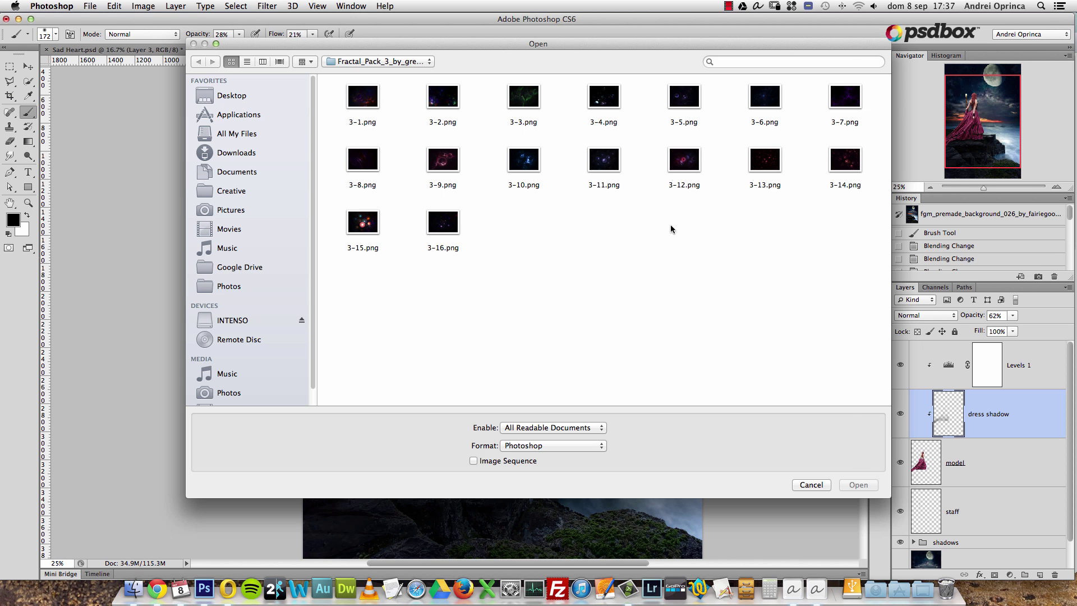
key("super+Tab")
right_click(657, 91)
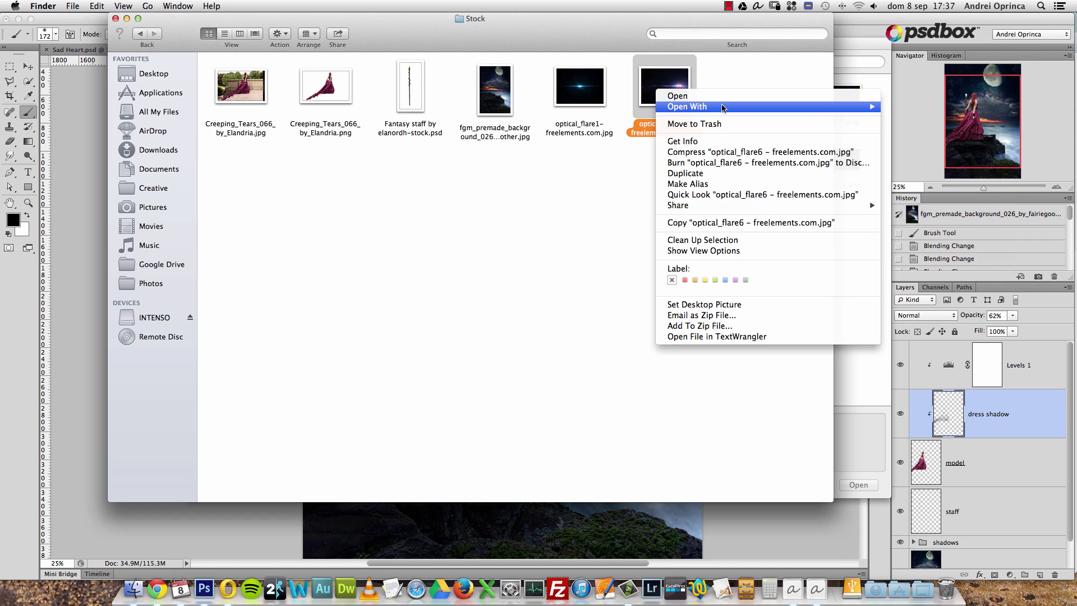
key("super+Tab")
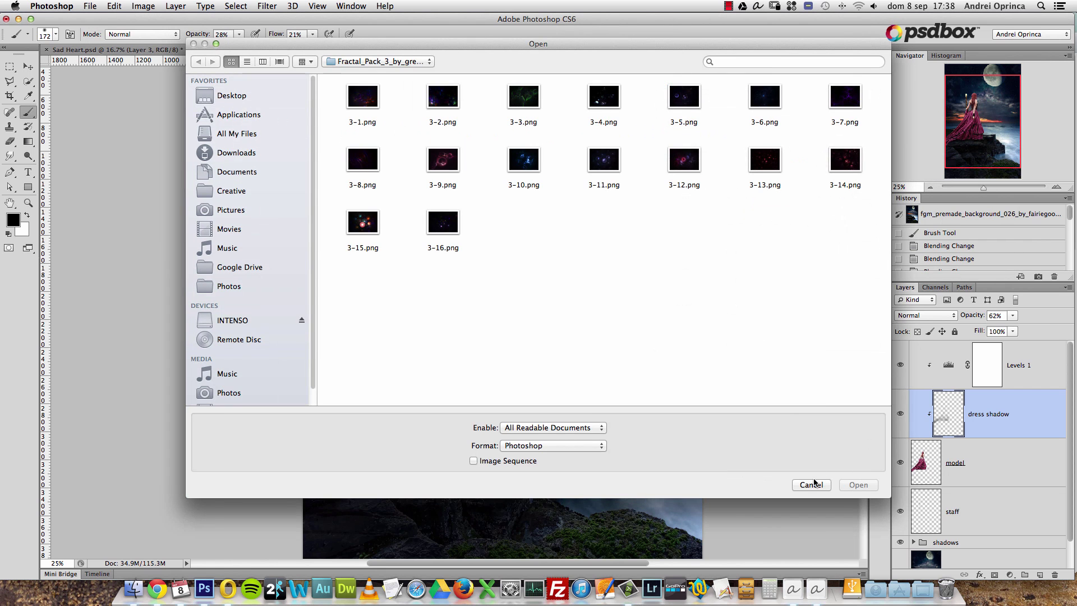
Cancel the pending Open dialog and open "optical_flare6 - freelements.com.jpg" from Finder's Stock folder in Adobe Photoshop CS6
left_click(810, 483)
left_click(133, 588)
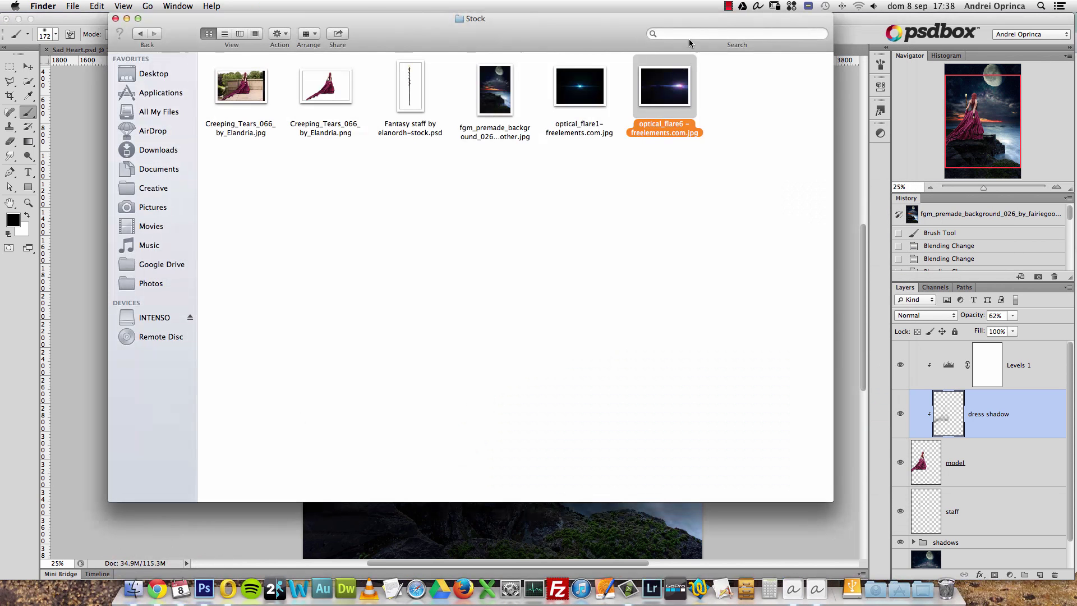
right_click(664, 93)
mouse_move(685, 99)
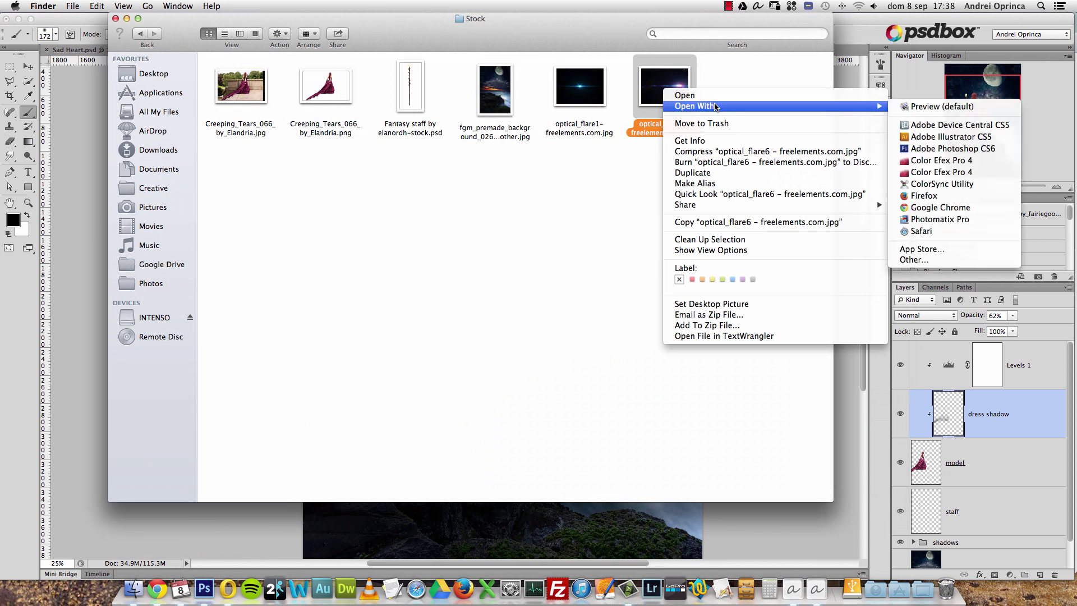
left_click(930, 149)
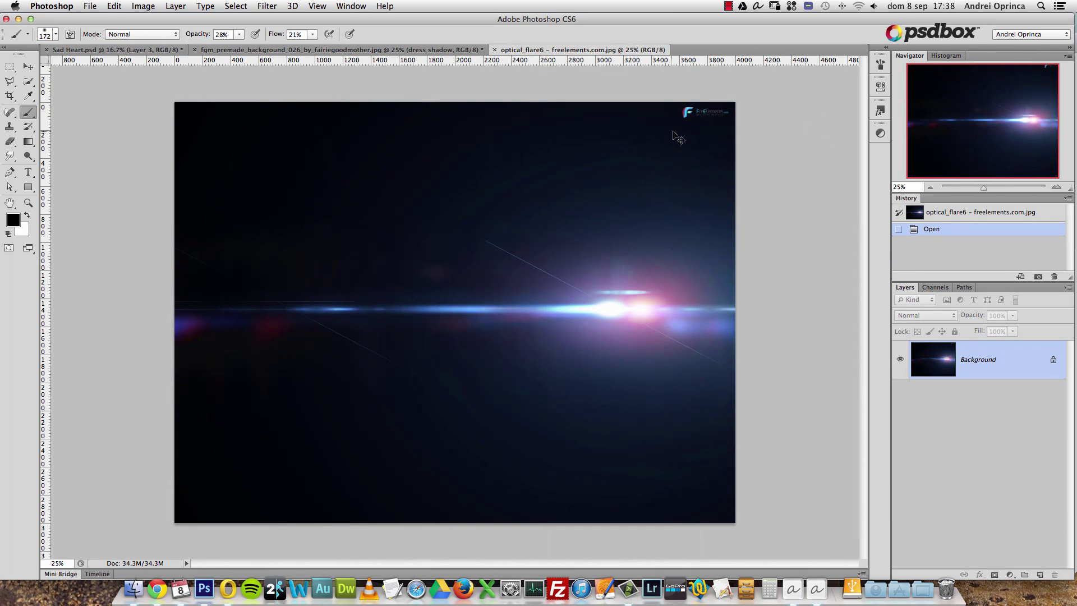
Examine the optical flare image up close, including its FreElements logo and light streak, and as a whole
key("super+1")
left_click_drag(978, 124, 1036, 74)
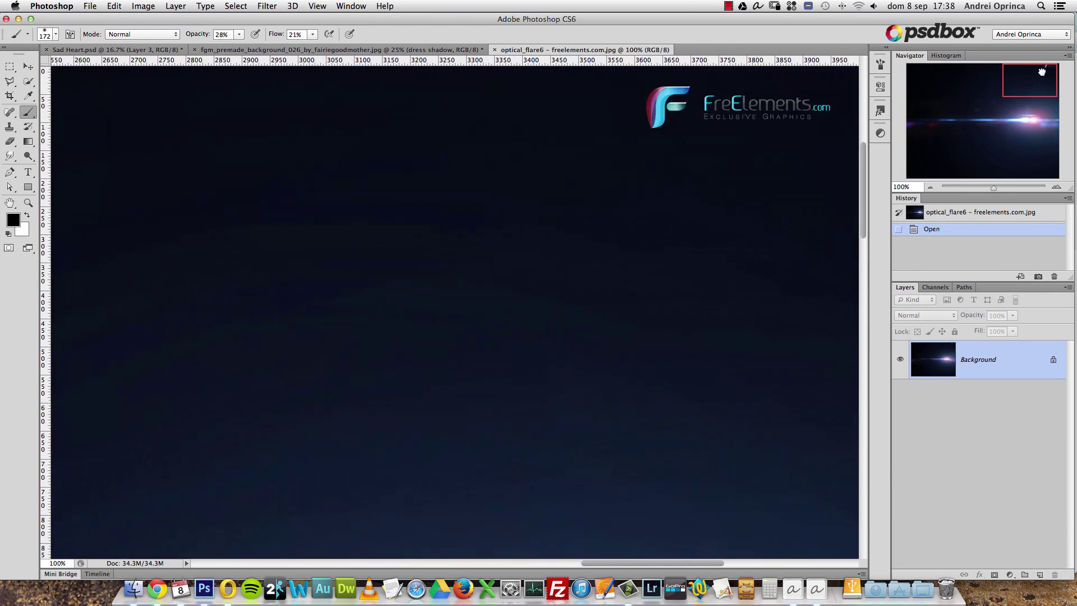
mouse_move(641, 211)
left_mouse_down()
mouse_move(558, 235)
mouse_move(544, 302)
left_mouse_up()
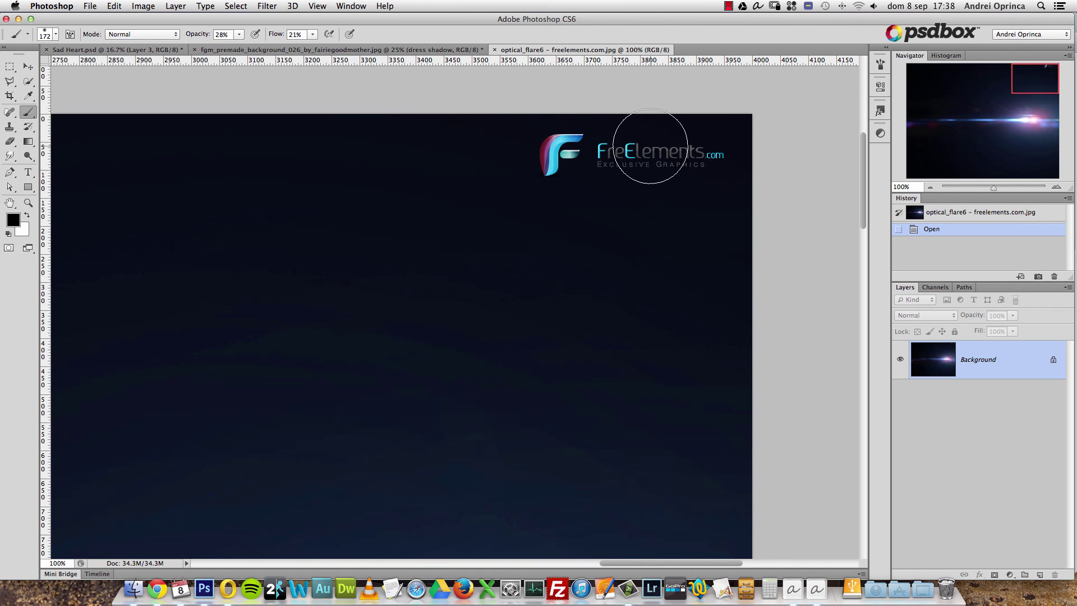
left_click(29, 68)
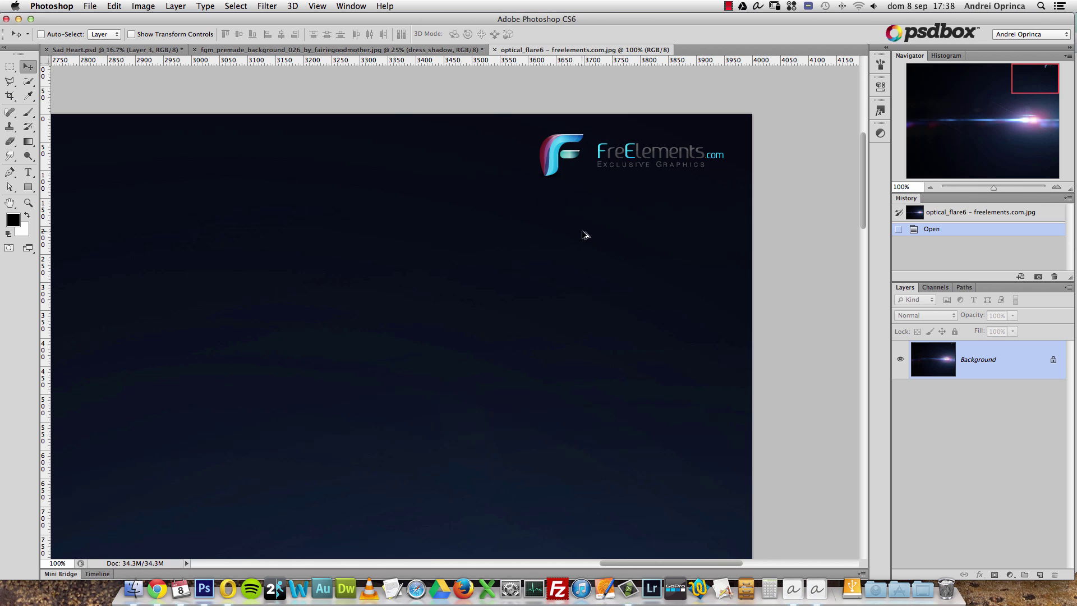
key("super+0")
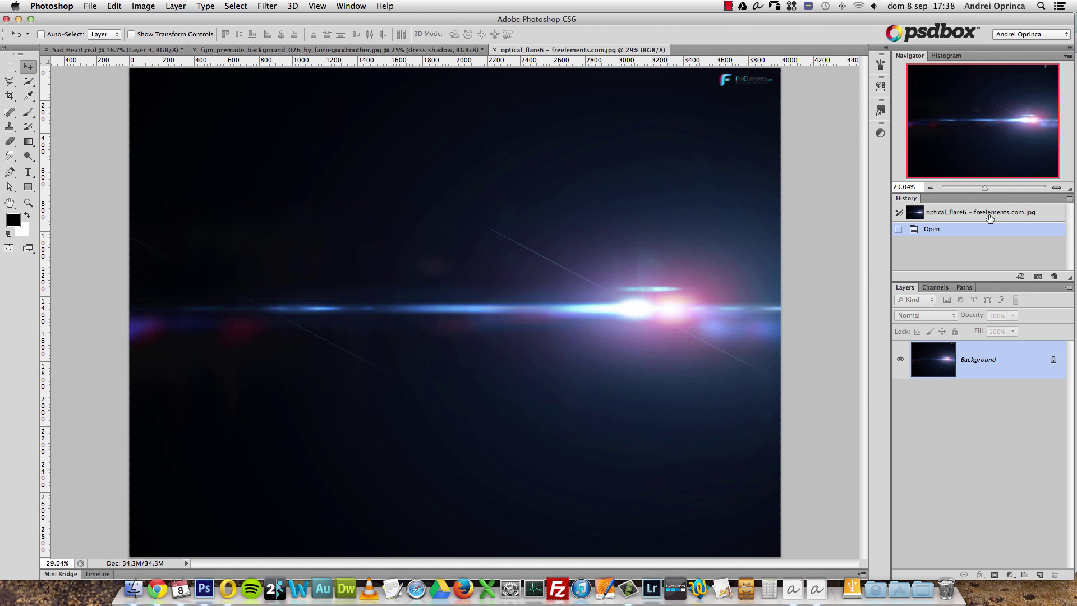
left_click(1057, 186)
scroll(487, 299, "up", 2)
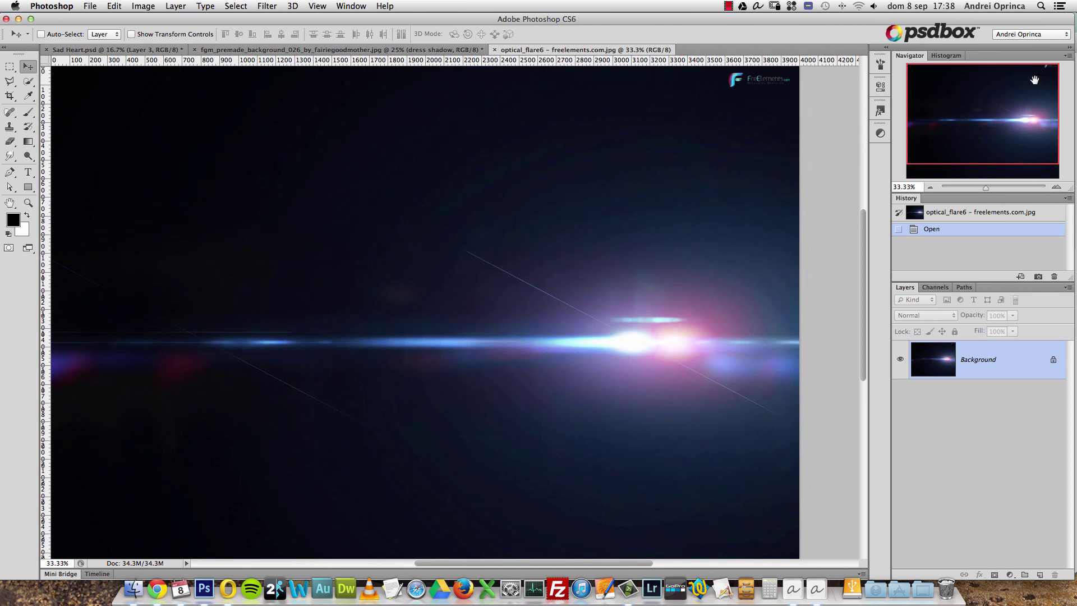
scroll(487, 299, "down", 2)
scroll(476, 303, "up", 6)
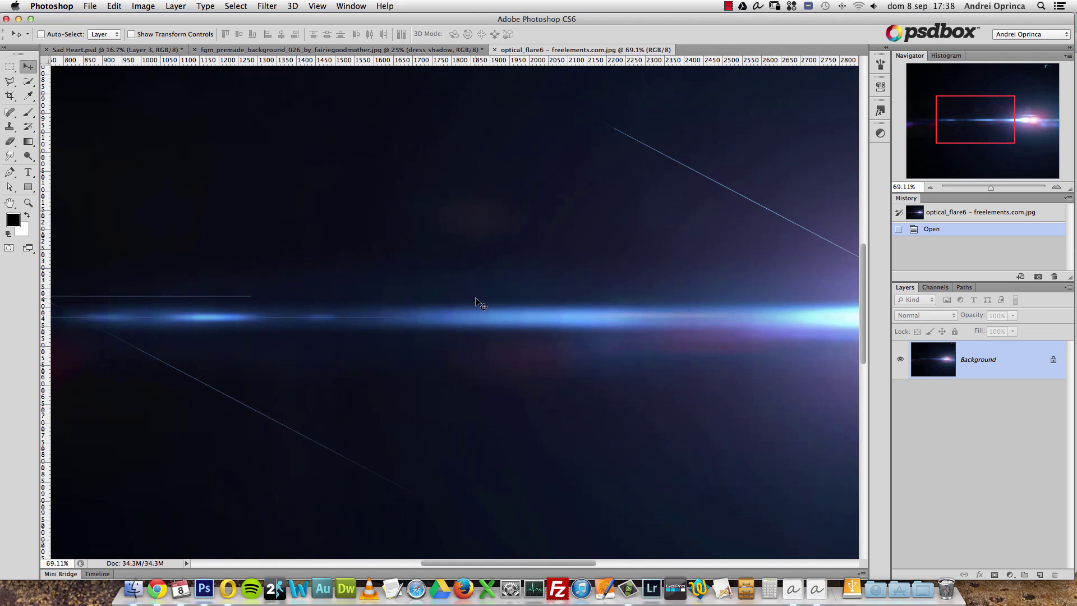
left_click(930, 186)
left_click(930, 187)
left_click(930, 187)
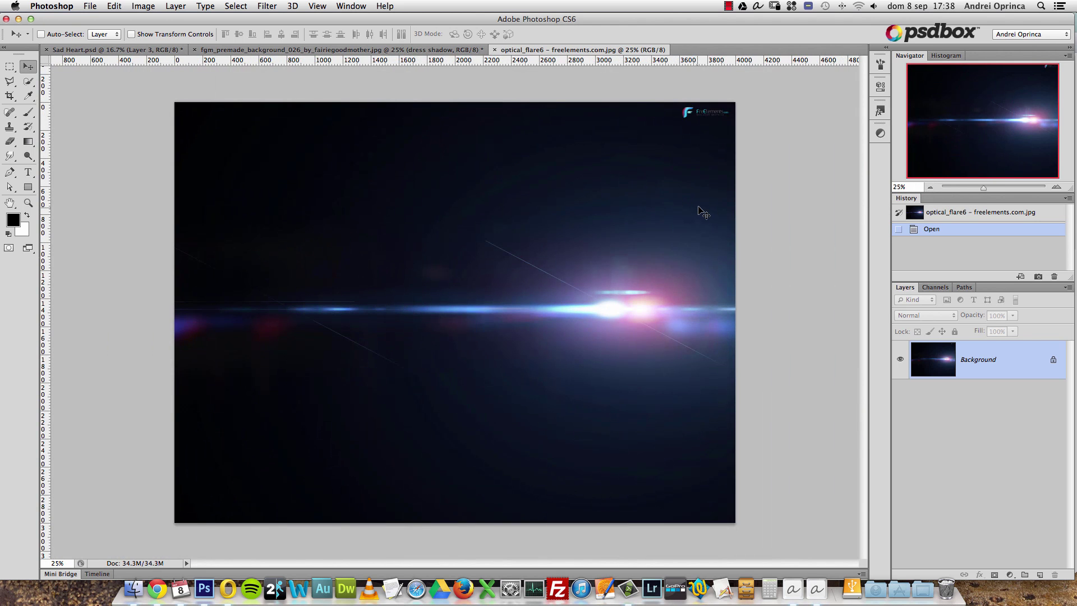
Copy the entire optical flare image, close its document, and paste it directly above the Background layer in the composition
key("super+a")
key("super+c")
key("super+w")
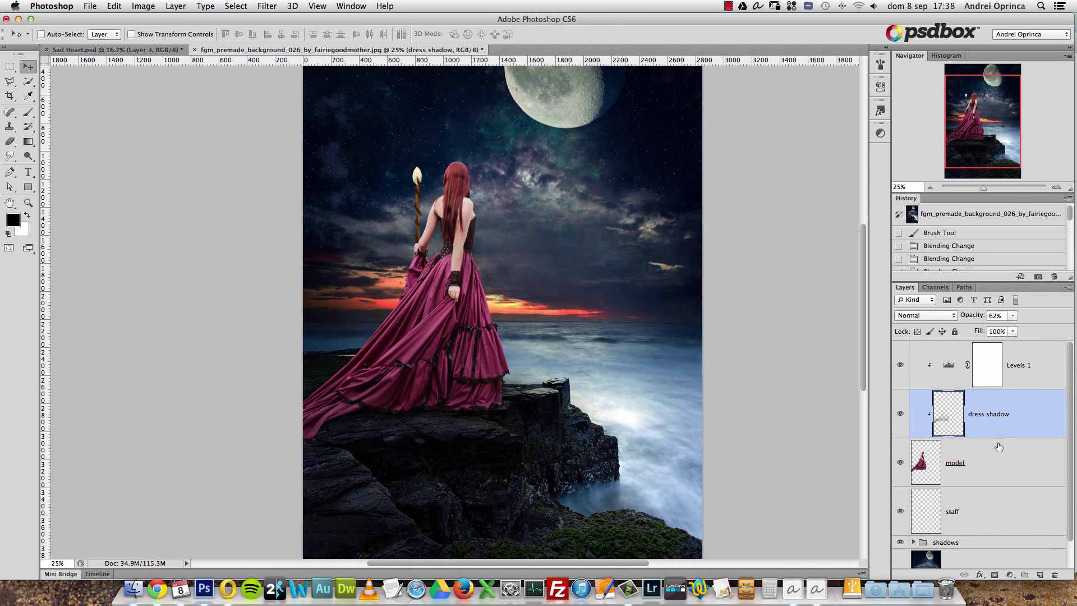
scroll(998, 438, "down", 2)
left_click(988, 544)
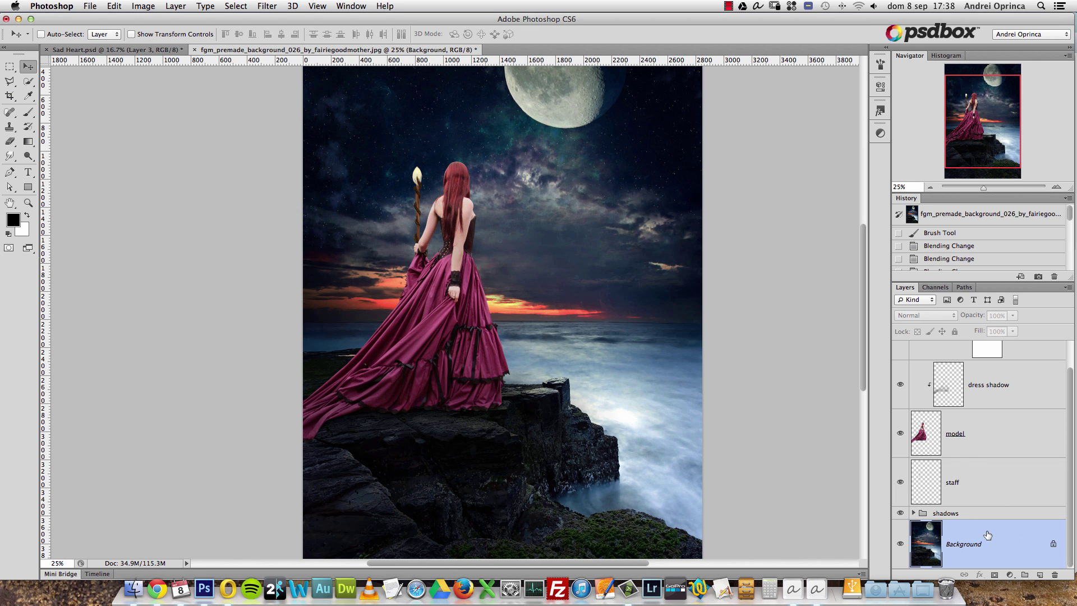
key("super+v")
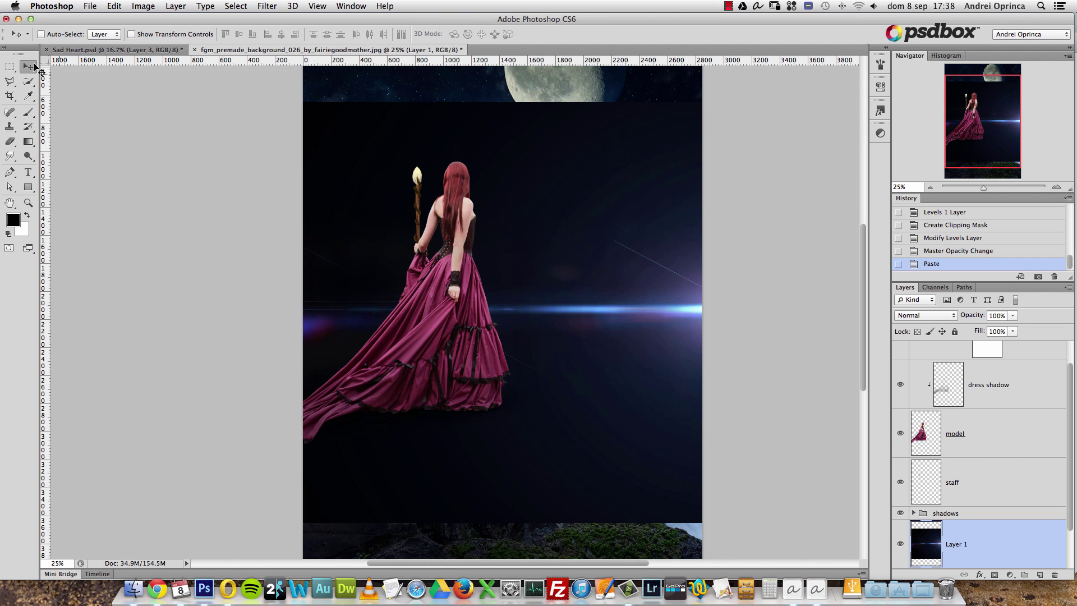
Shift the pasted flare layer sideways so its bright glow sits behind the model's dress at the horizon
left_click_drag(628, 274, 299, 272)
right_click(380, 328)
left_click(333, 329)
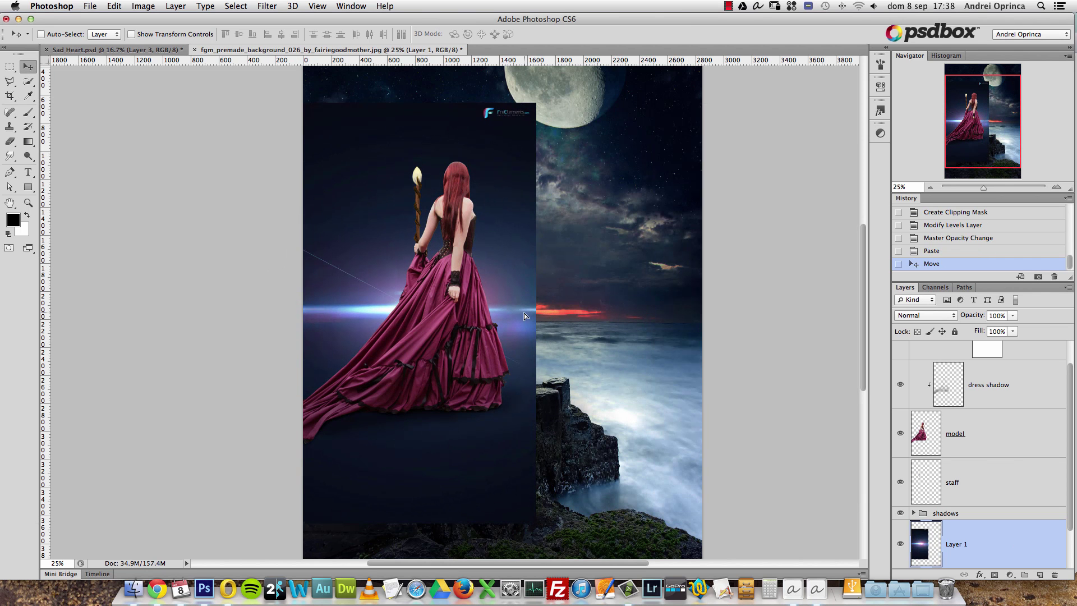
left_click_drag(532, 321, 592, 323)
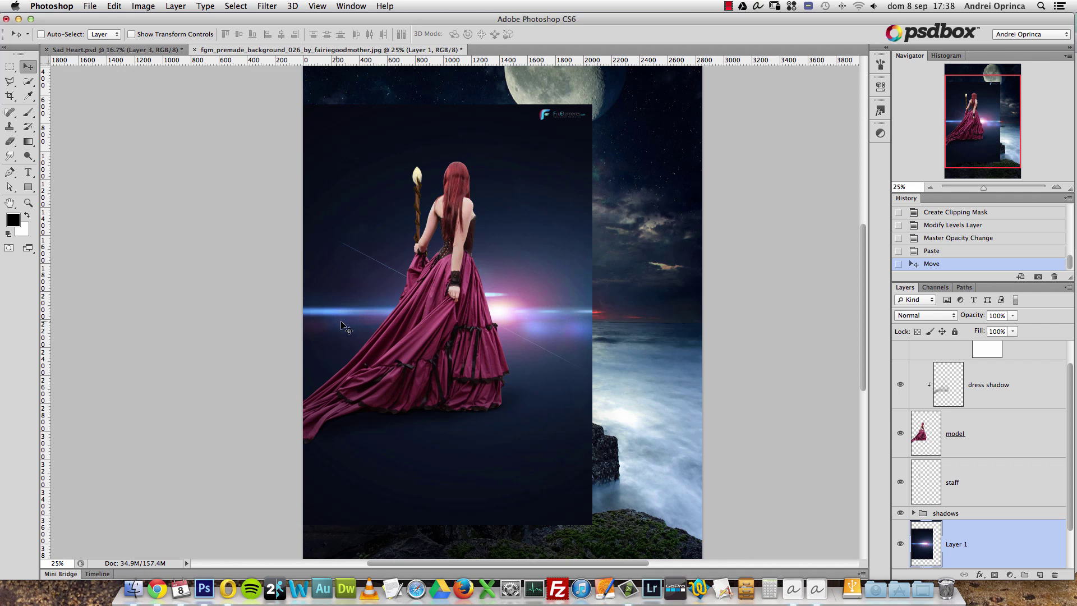
Flip the pasted flare layer horizontally and shift it so its bright glow sits behind the trailing side of the model's dress
key("super+t")
right_click(444, 320)
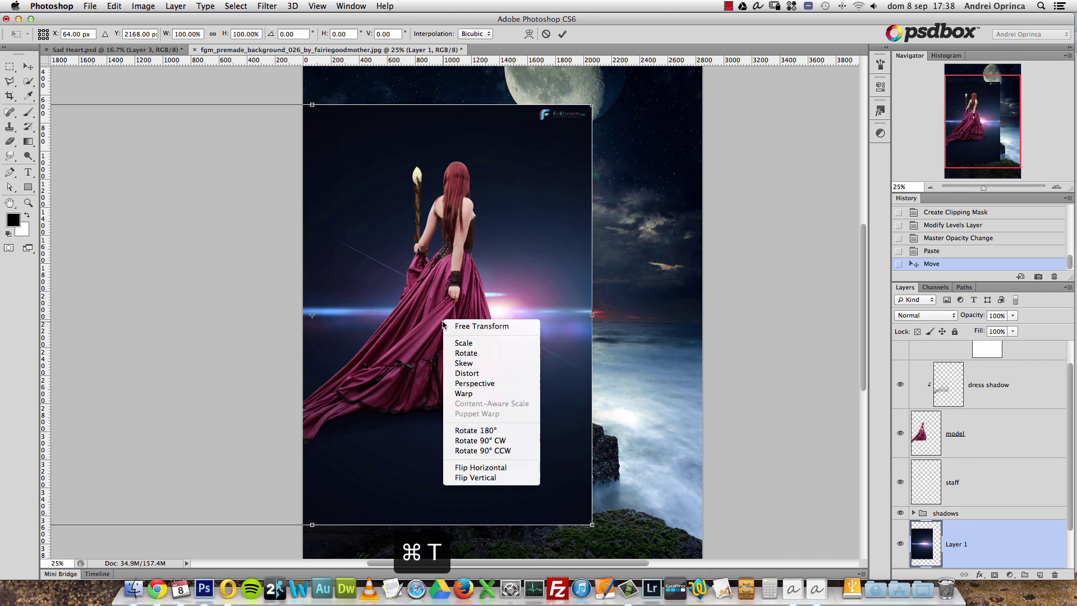
left_click(501, 467)
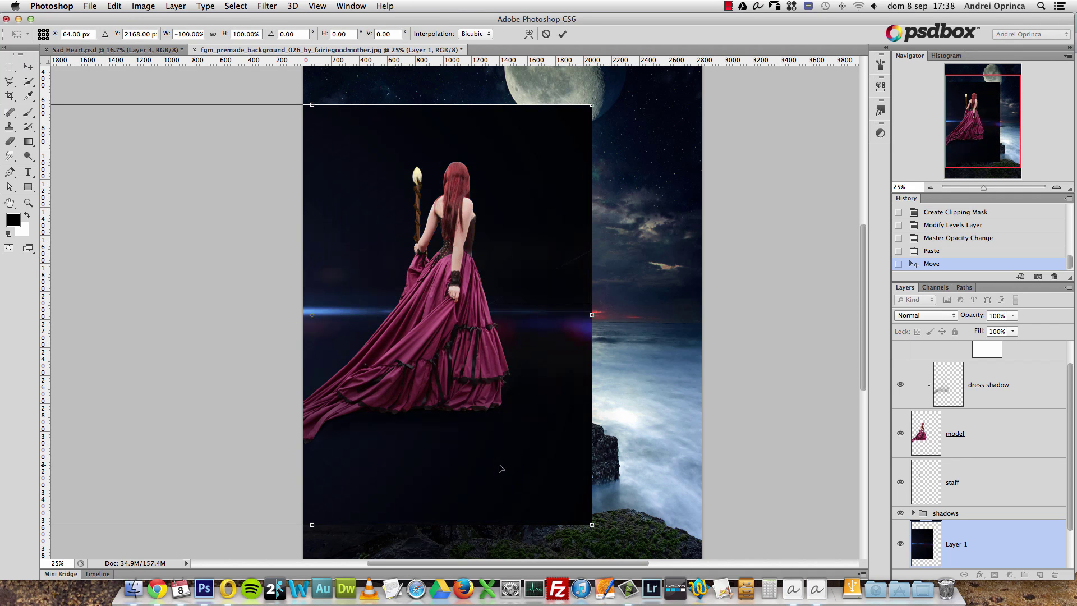
left_click_drag(372, 381, 633, 383)
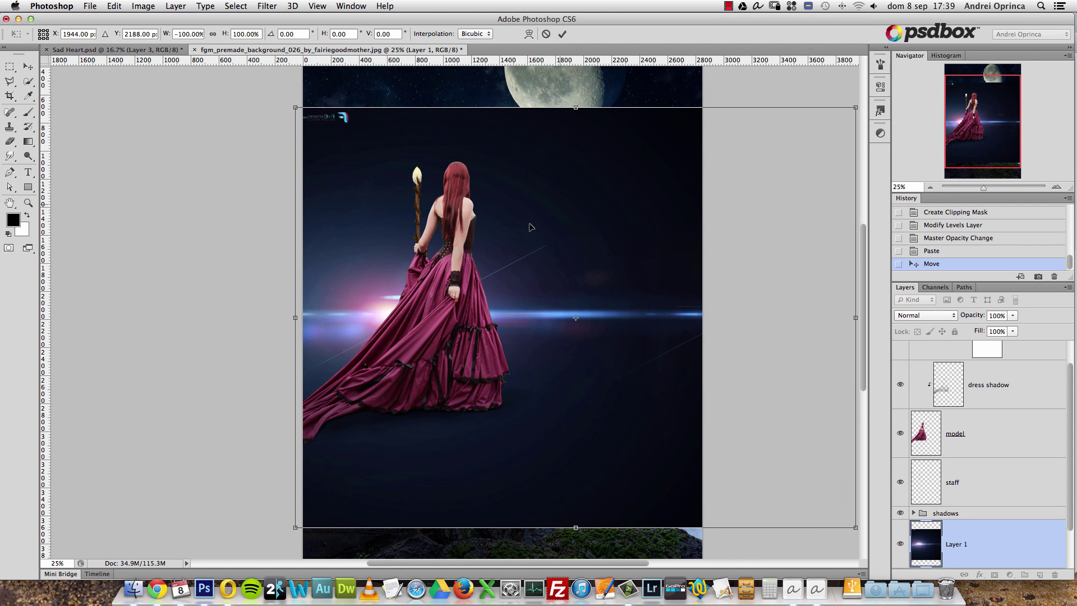
right_click(443, 203)
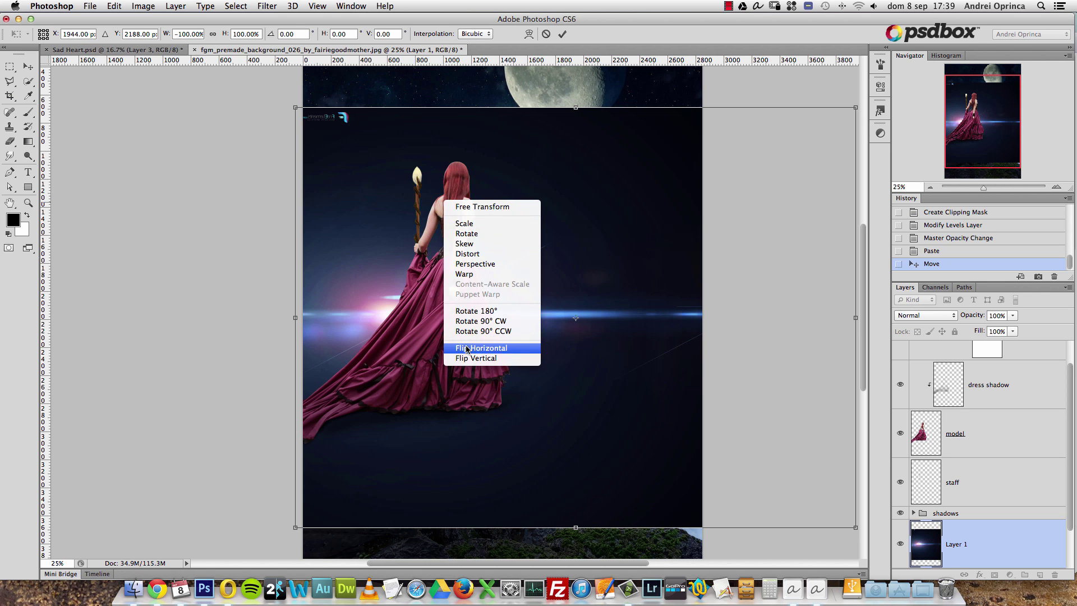
left_click(647, 377)
key("Return")
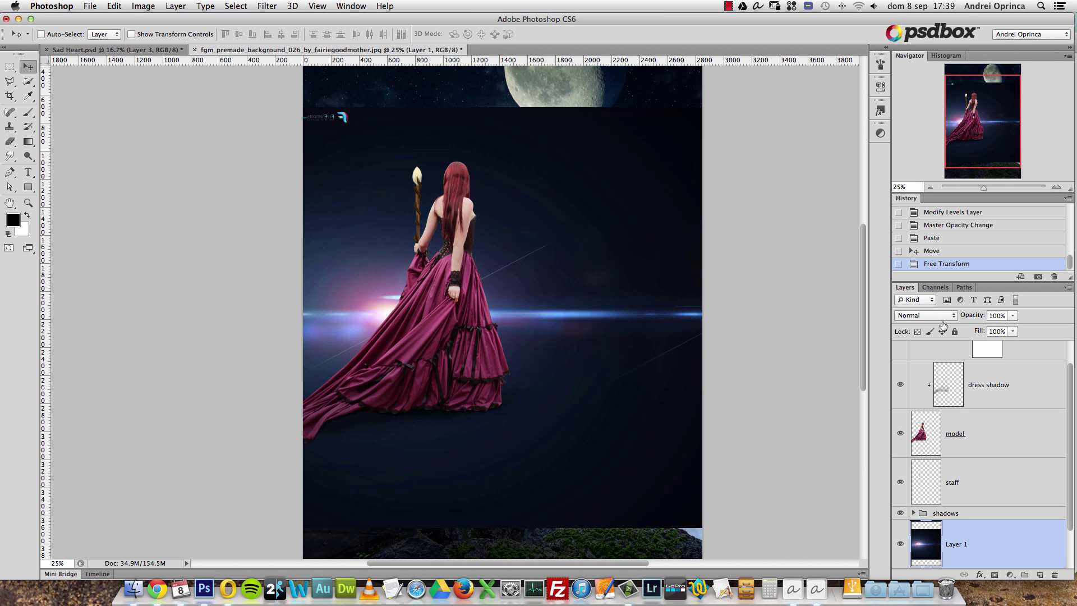
Set the flare layer's blend mode to Screen and align its light streak with the sea horizon
left_click(922, 317)
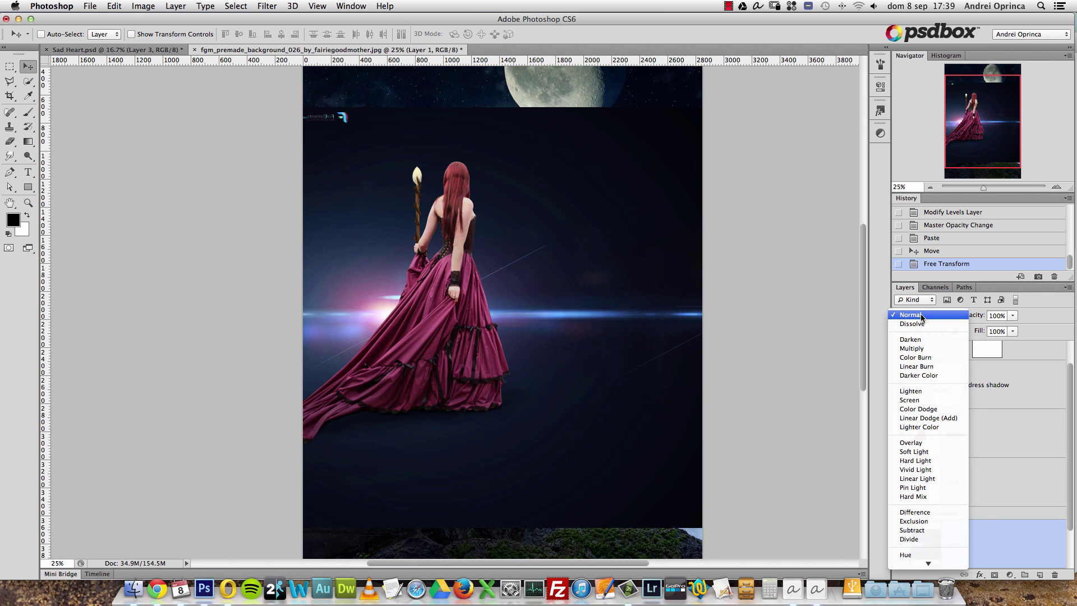
left_click(912, 401)
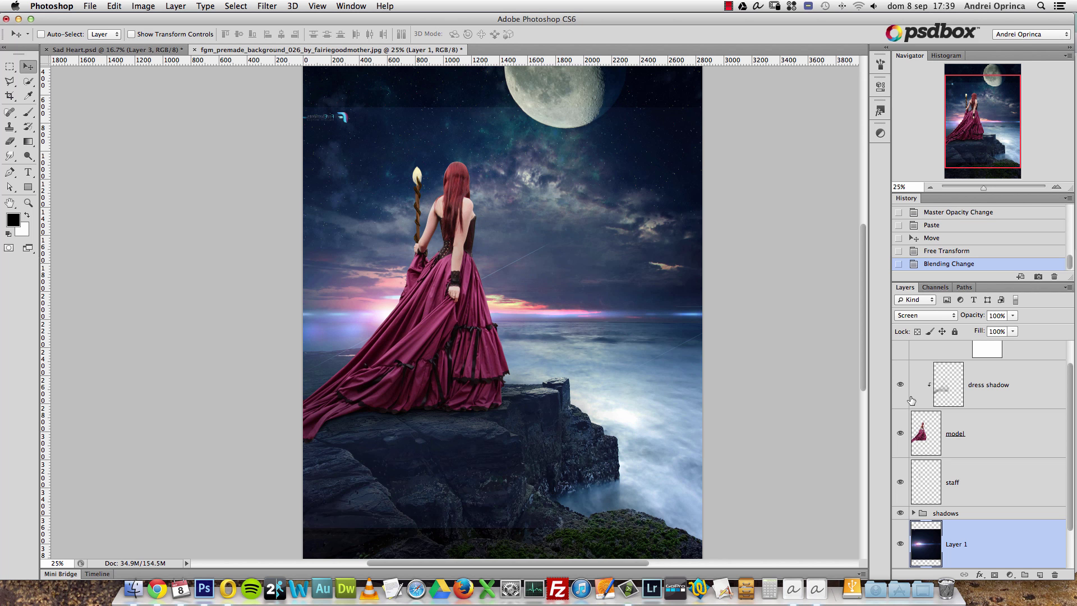
mouse_move(582, 265)
left_mouse_down()
mouse_move(561, 261)
mouse_move(576, 265)
left_mouse_up()
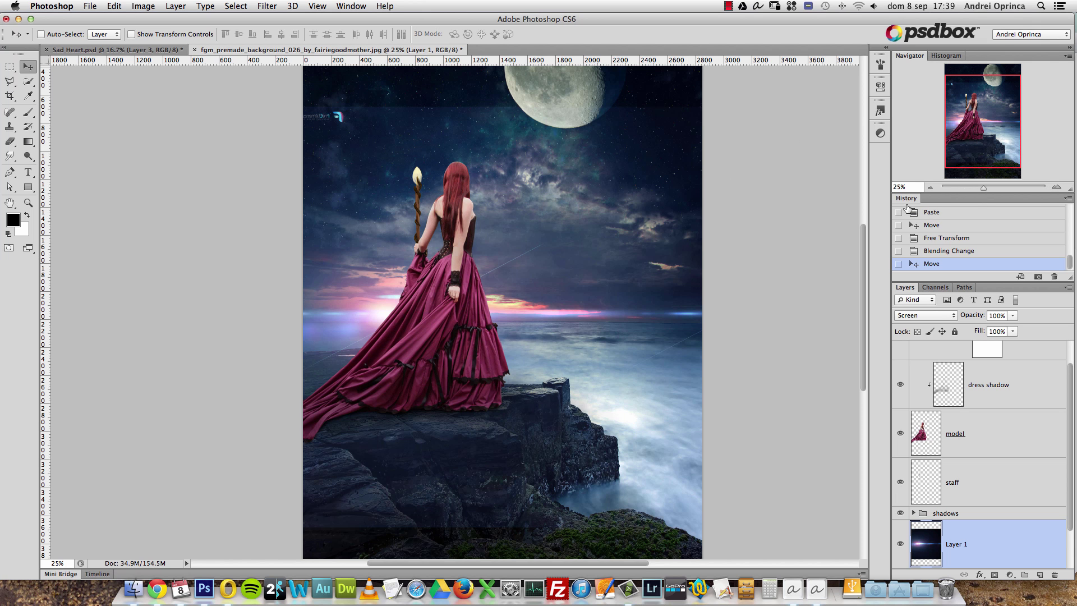
left_click_drag(547, 241, 539, 275)
left_click_drag(460, 218, 476, 181)
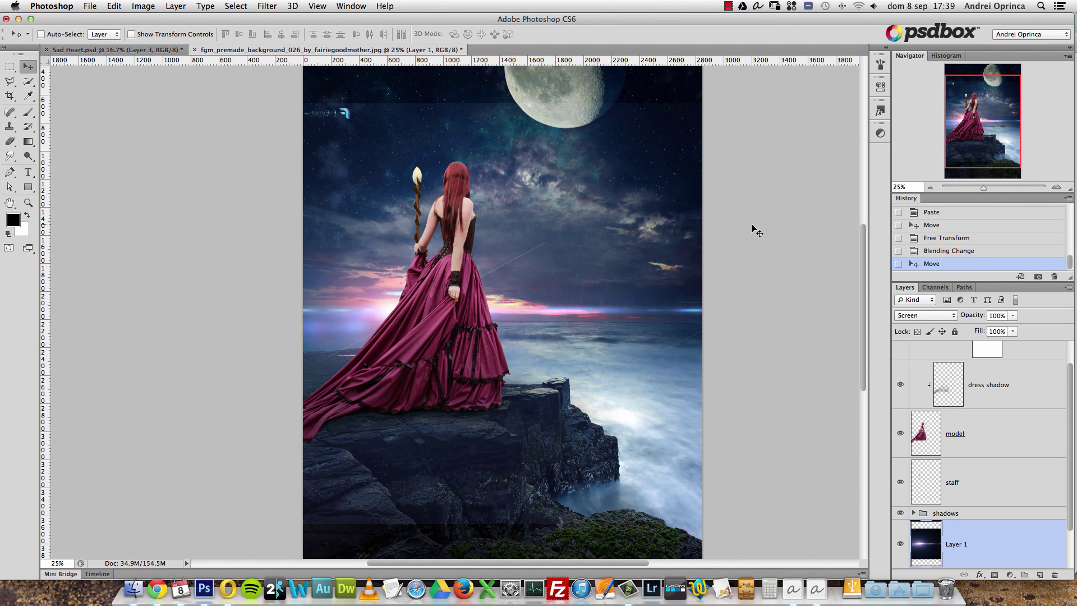
Rename the flare layer as "sun"
double_click(954, 545)
type("sun")
key("Return")
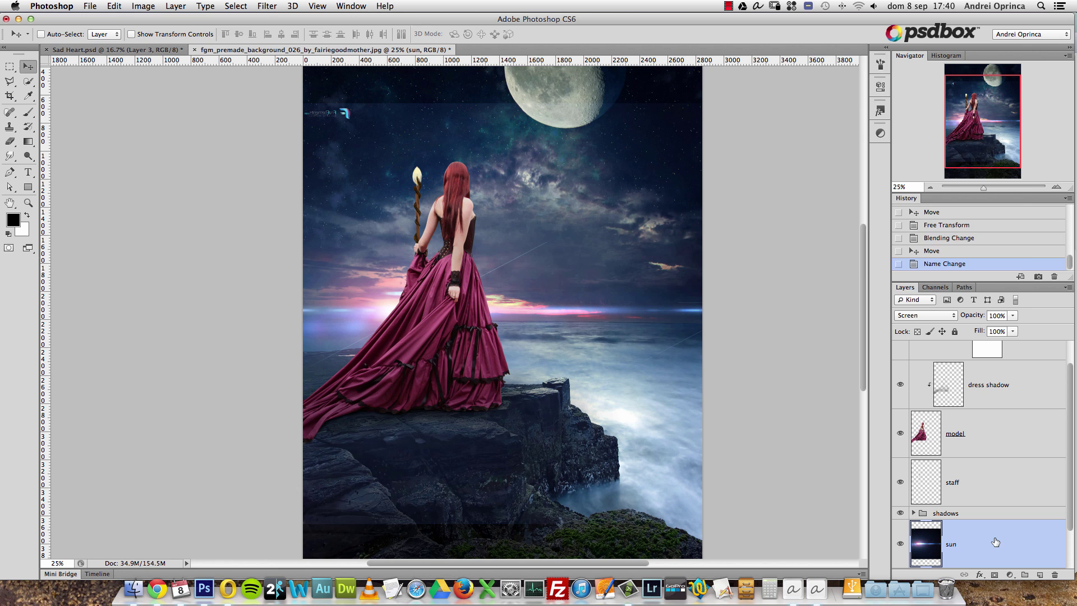
Darken the sun layer's shadows with Levels, raising the black input level to 22
key("super+l")
left_click_drag(847, 64, 799, 120)
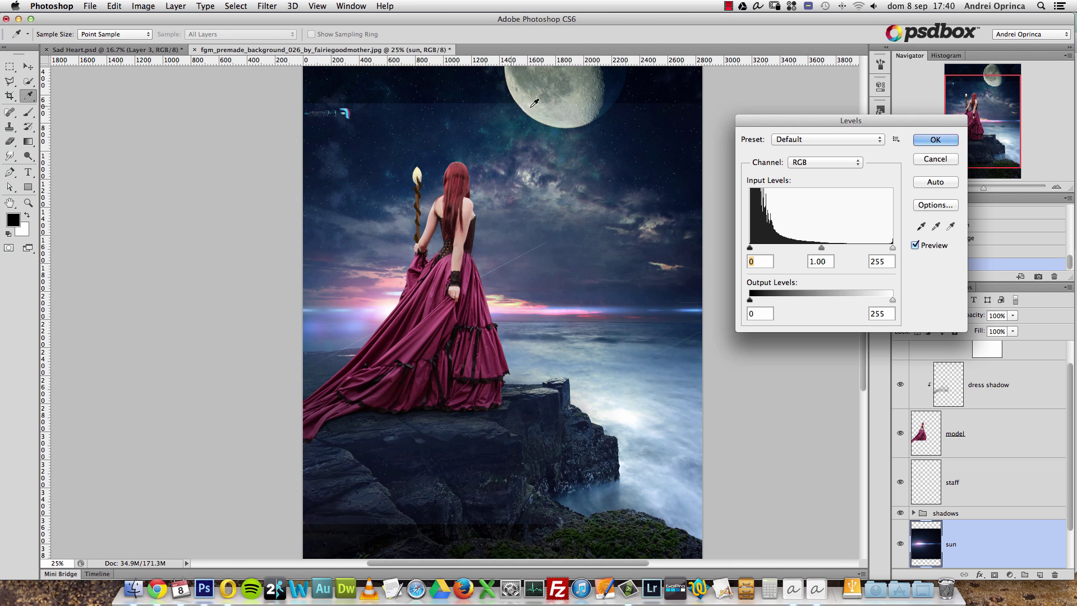
mouse_move(750, 248)
left_mouse_down()
mouse_move(762, 250)
mouse_move(748, 250)
left_mouse_up()
left_click_drag(750, 248, 762, 249)
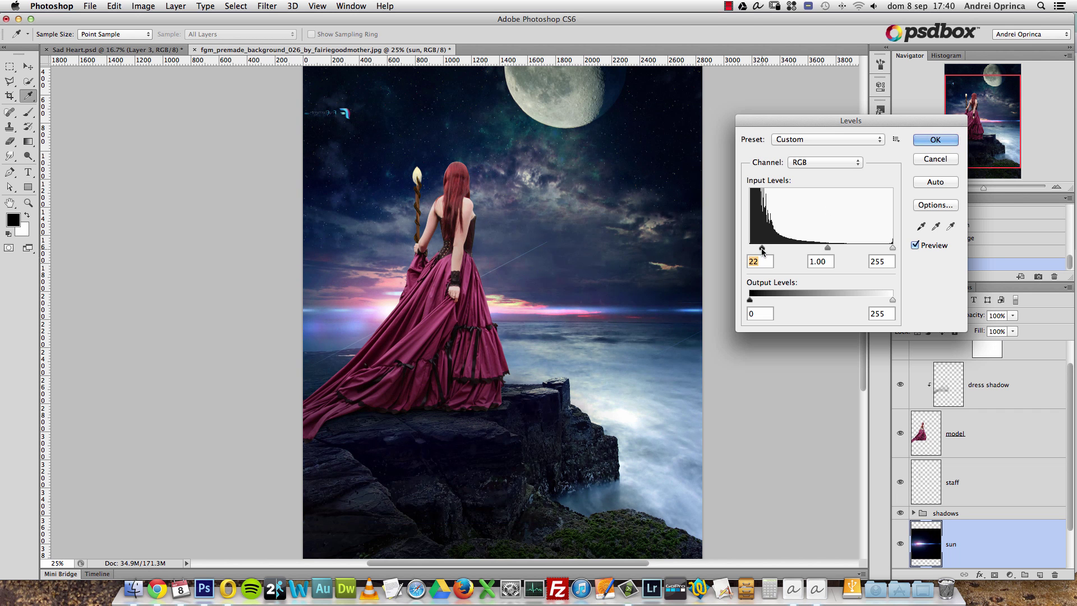
left_click(915, 139)
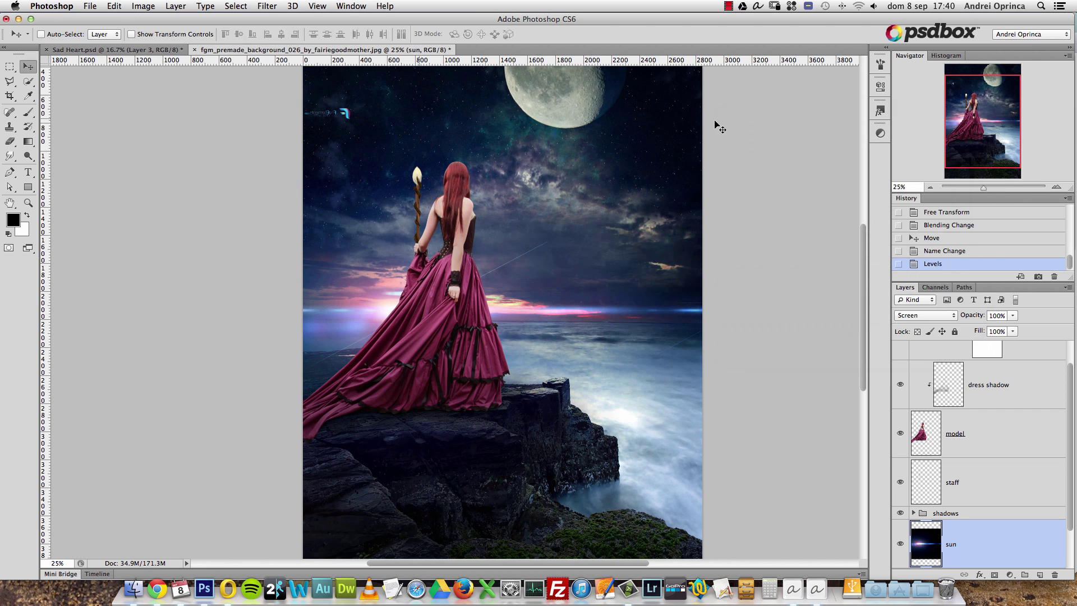
Erase the mirrored FreElements logo from the sun layer using the Eraser with adjusted opacity and flow
left_click(10, 126)
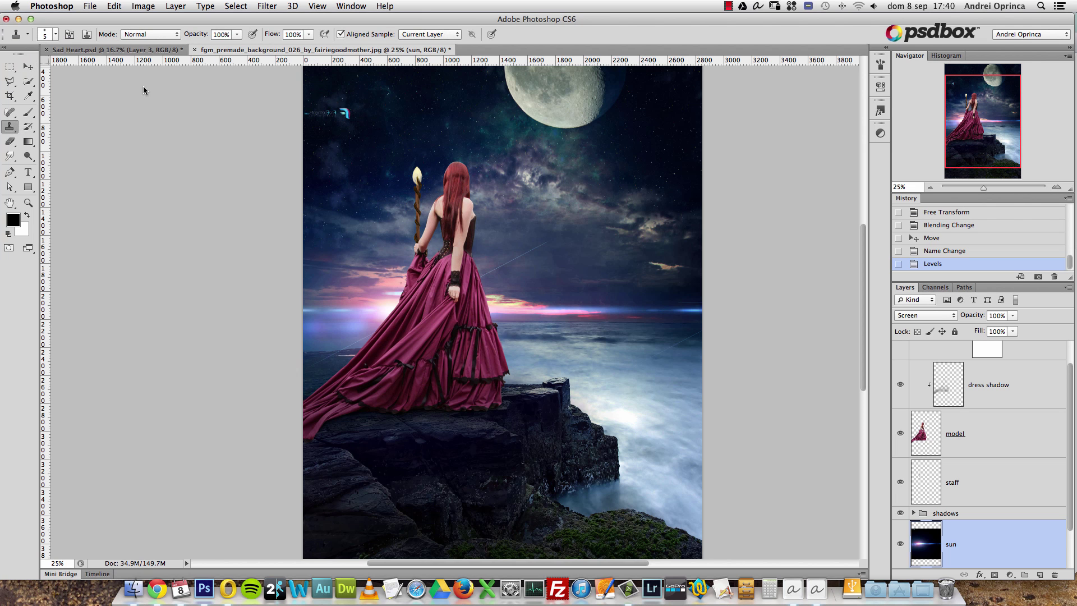
key("e")
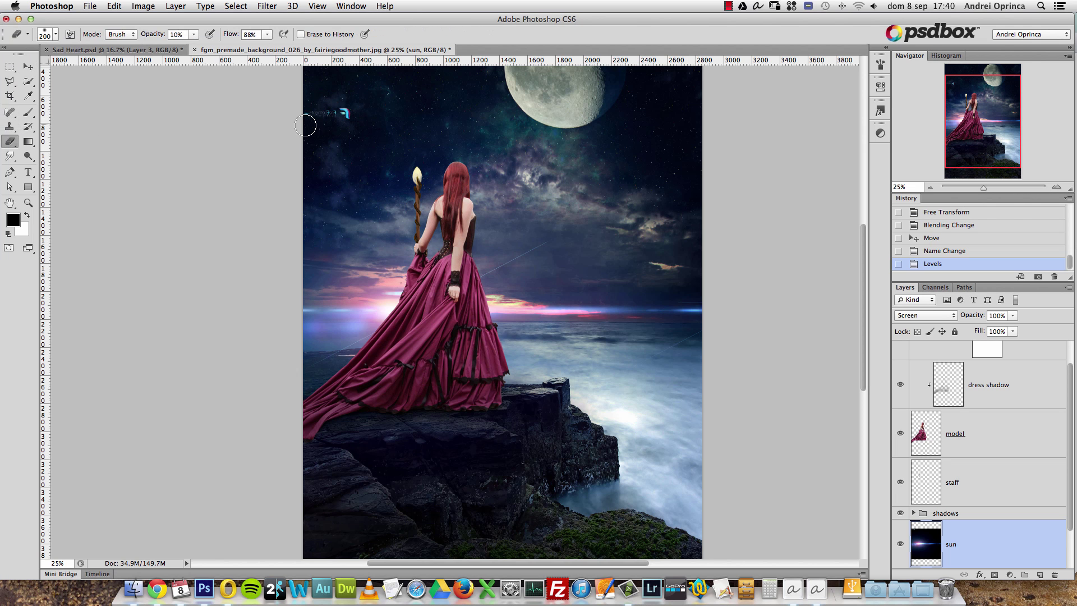
left_click(346, 117)
left_click_drag(193, 35, 197, 46)
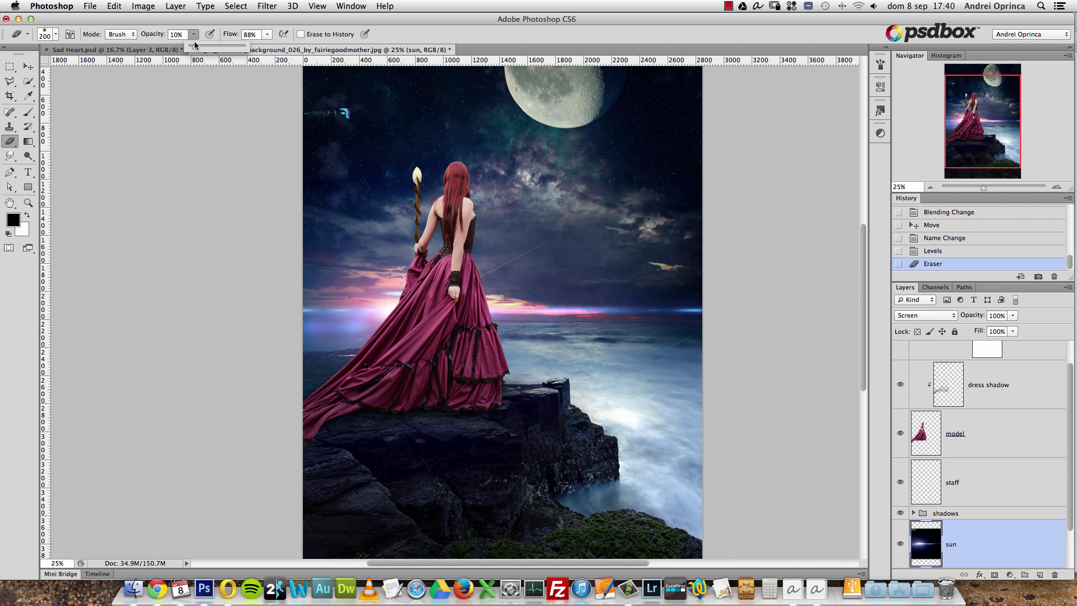
left_click(267, 34)
left_click_drag(271, 44, 279, 44)
left_click(329, 109)
left_click(326, 111)
left_click(324, 112)
left_click(314, 110)
Nudge the sun layer slightly so its glow and streak line up with the horizon behind the dress
left_click(27, 67)
left_click_drag(493, 222, 500, 218)
left_click_drag(461, 319, 487, 307)
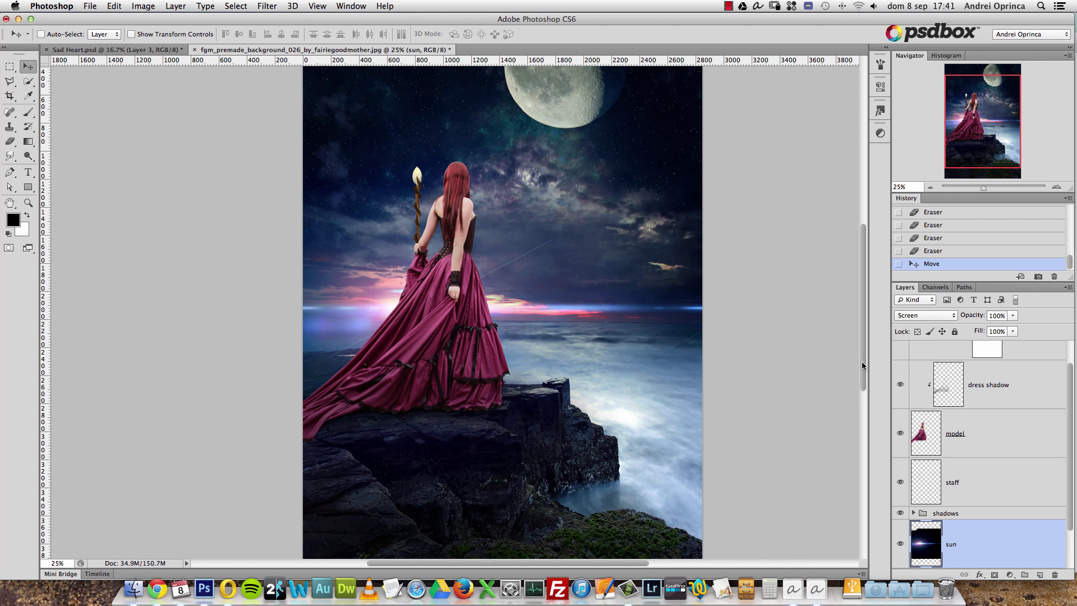
Shift the sun layer's hue past +30 toward purple with Hue/Saturation and check the glow with the model temporarily hidden
scroll(1048, 480, "down", 2)
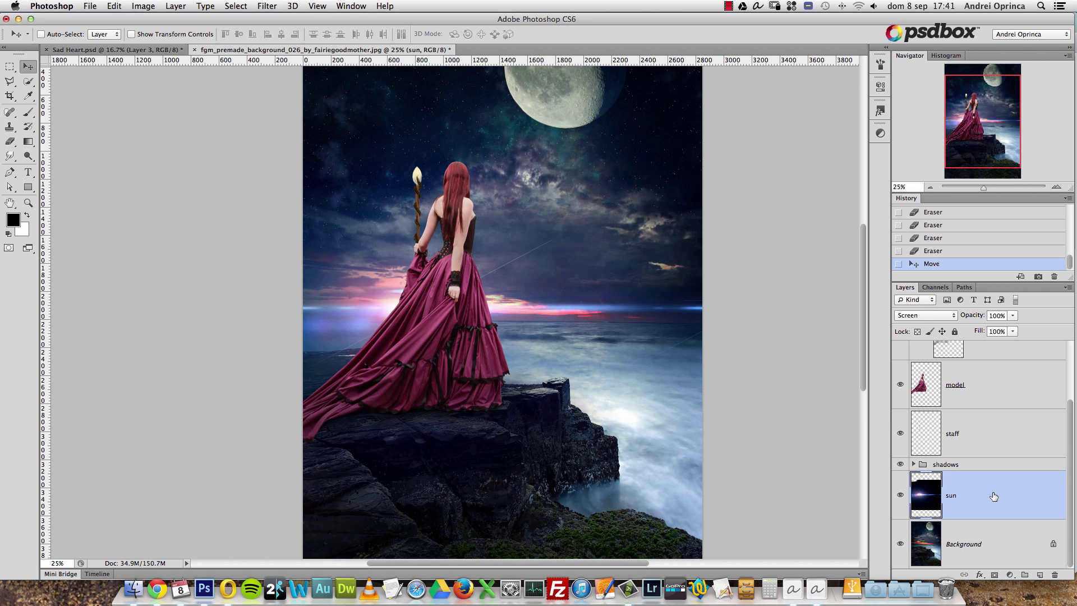
key("super+u")
left_click_drag(899, 200, 689, 172)
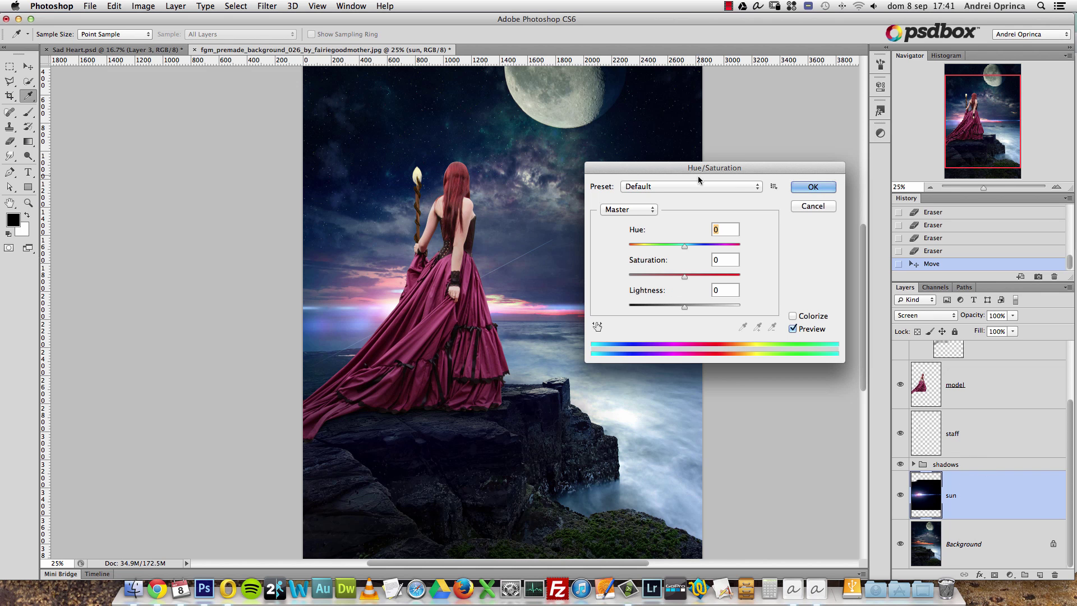
left_click_drag(701, 169, 732, 120)
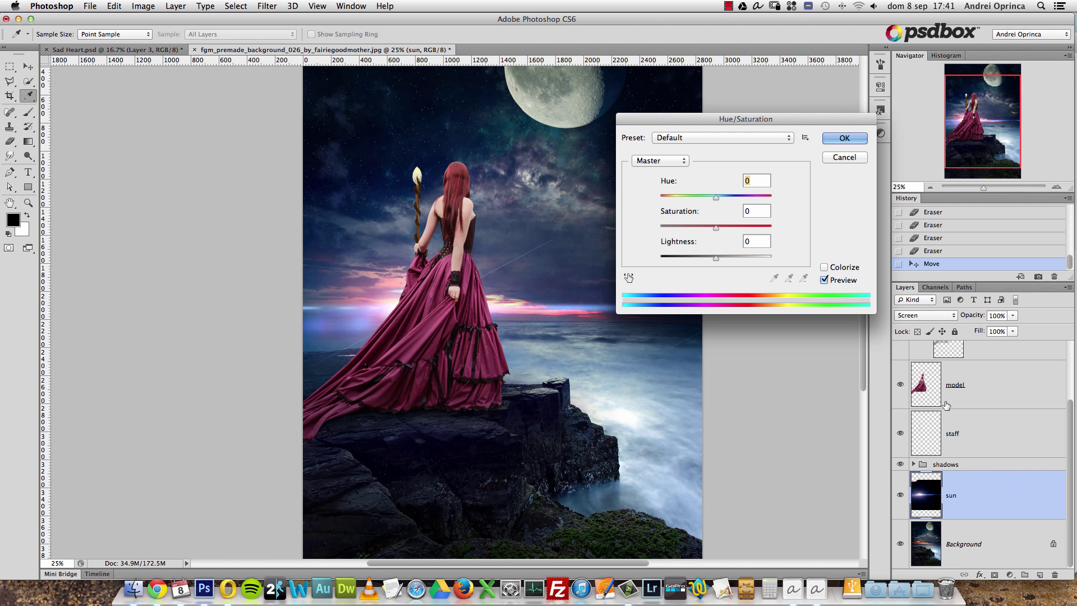
mouse_move(715, 197)
left_mouse_down()
mouse_move(679, 200)
mouse_move(732, 205)
left_mouse_up()
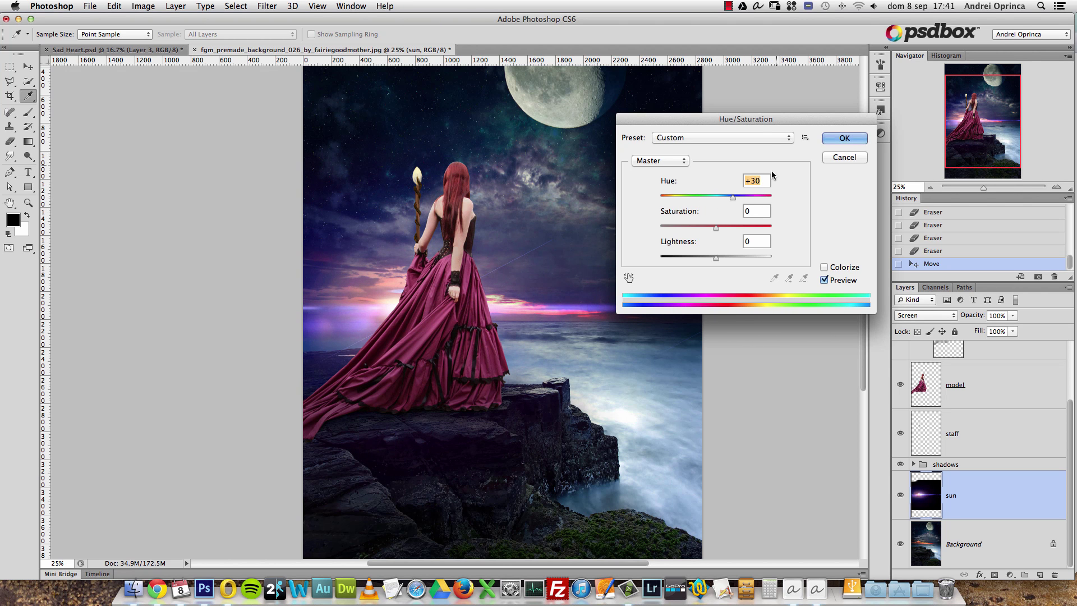
left_click_drag(757, 120, 780, 207)
left_click(847, 366)
left_click(846, 367)
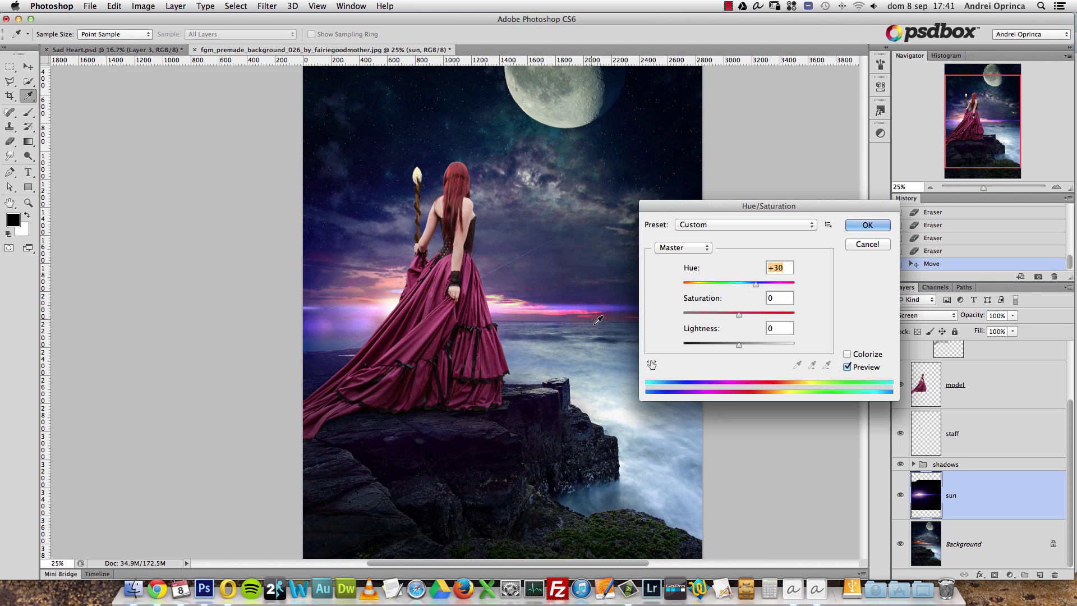
left_click_drag(755, 284, 763, 284)
left_click(862, 224)
key("v")
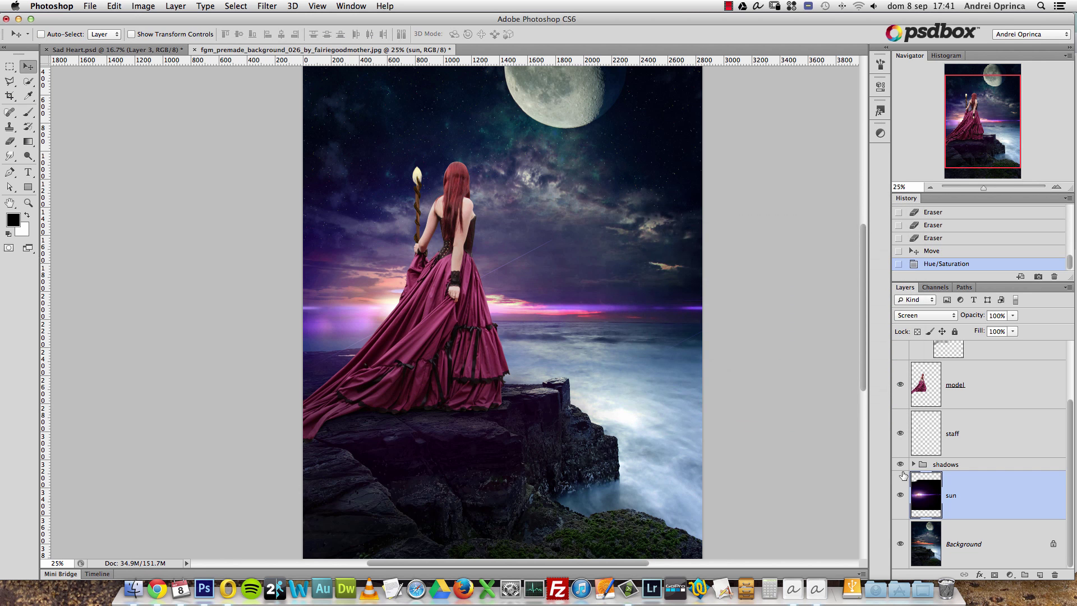
left_click(900, 385)
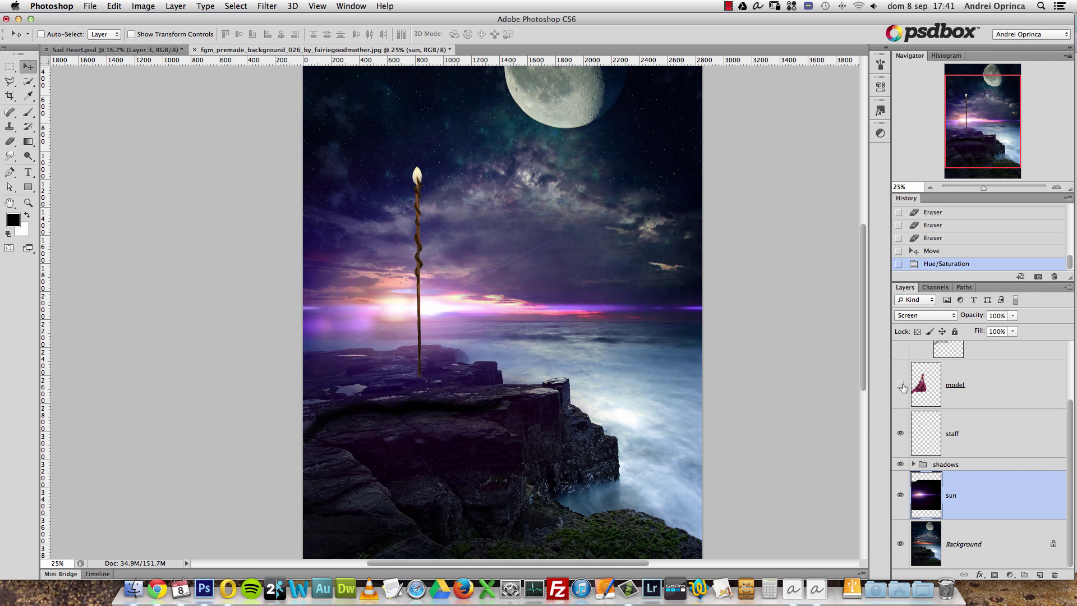
left_click(900, 385)
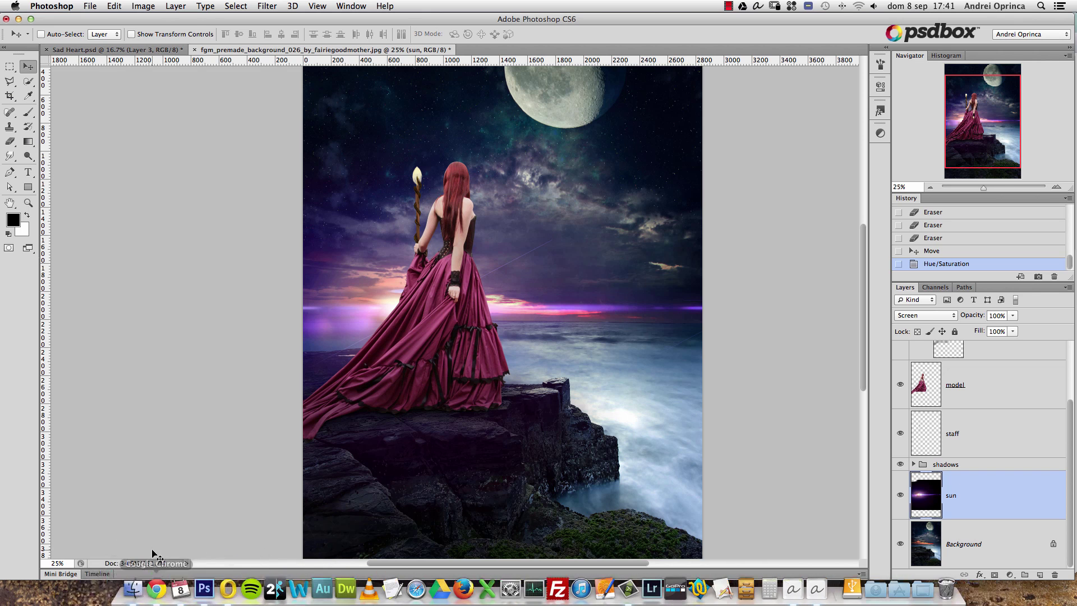
Switch to Finder and open "optical_flare1- freelements.com.jpg" from the Stock folder in Adobe Photoshop CS6
left_click(122, 586)
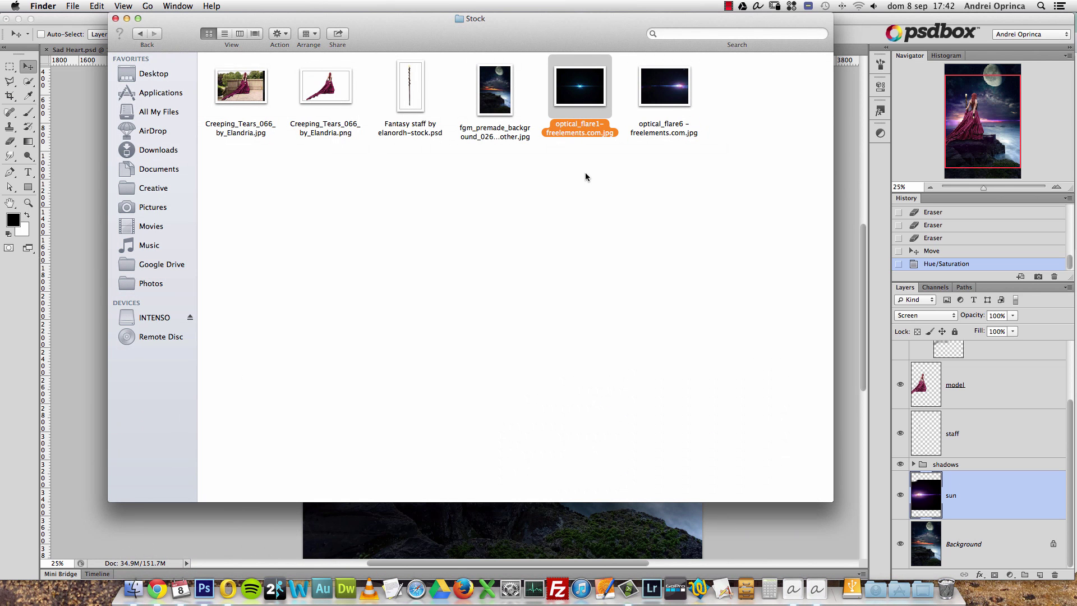
right_click(588, 96)
mouse_move(796, 112)
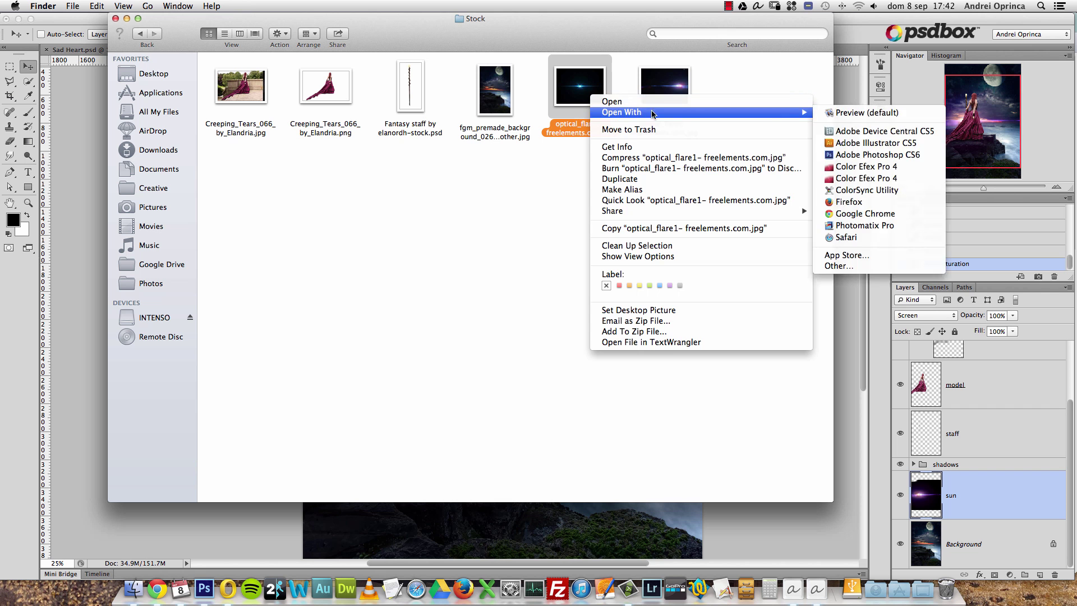
left_click(882, 158)
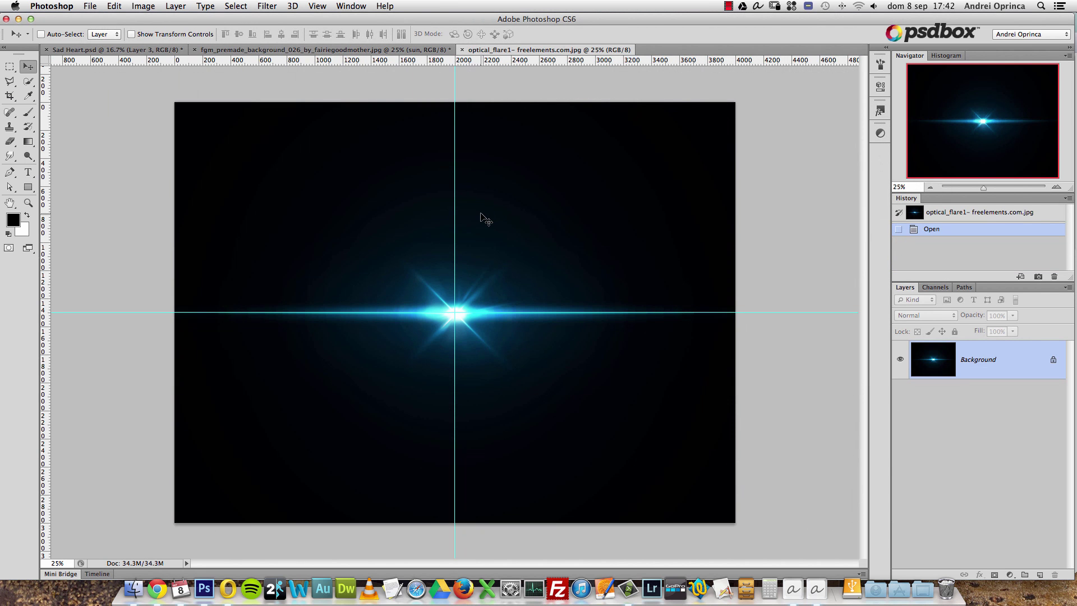
Hide the guides, copy a full-width rectangular band around the blue flare, and close its document without saving
key("super+h")
left_click(9, 67)
left_click_drag(171, 196, 774, 441)
left_click_drag(699, 395, 699, 386)
key("super+c")
key("super+w")
left_click(515, 204)
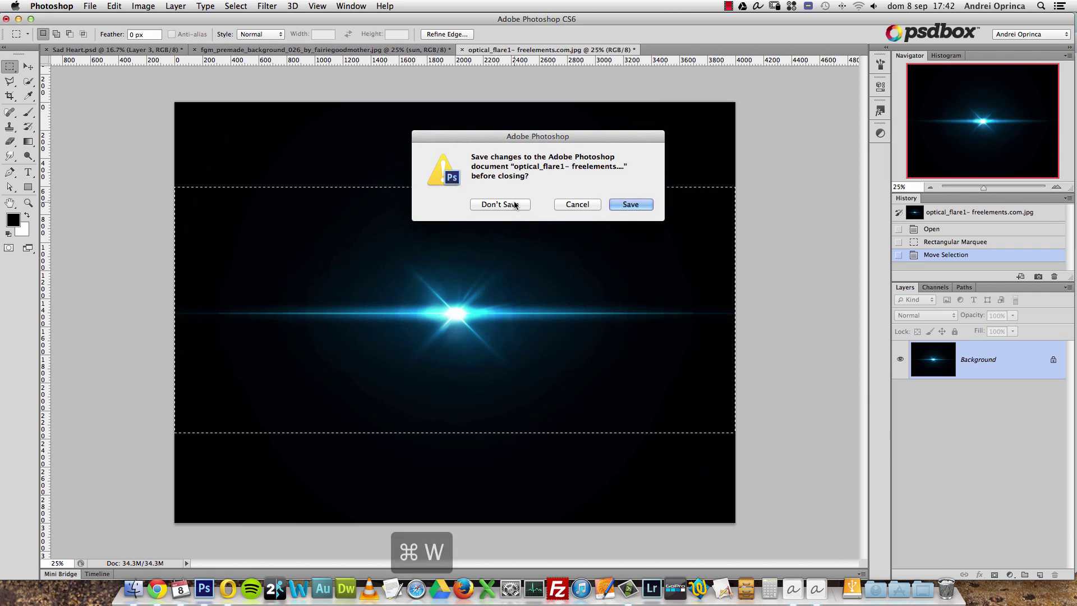
Paste the copied blue flare directly above the staff layer in the composition
scroll(1035, 446, "up", 1)
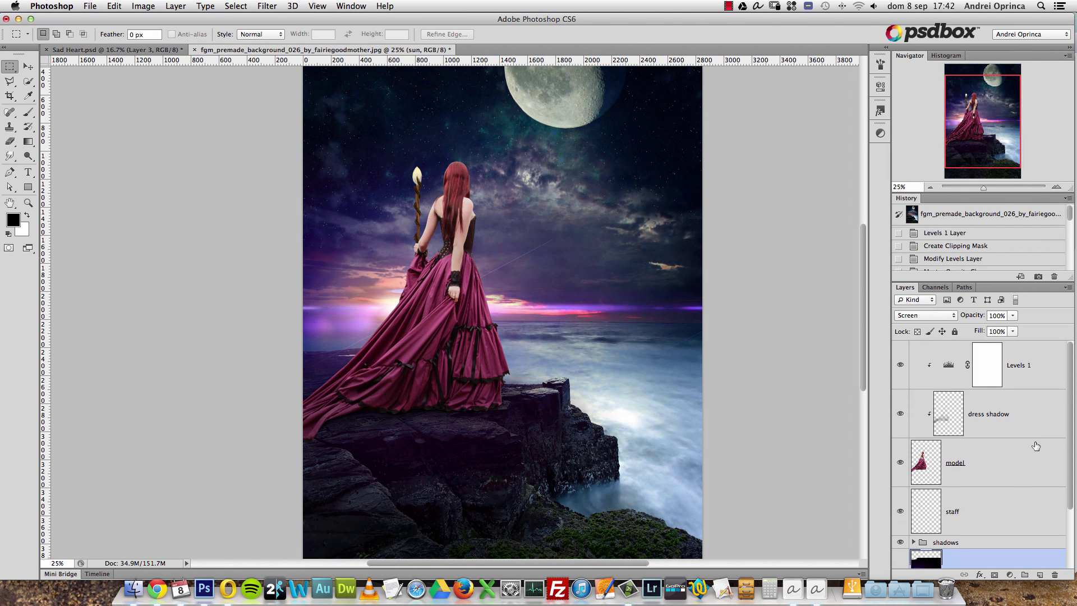
left_click(1000, 510)
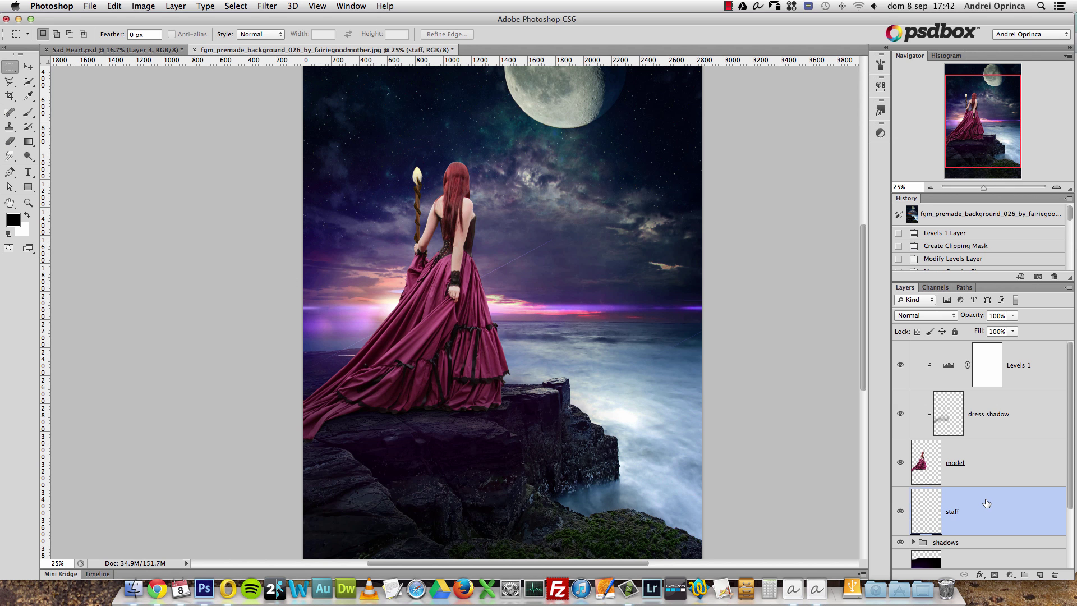
key("super+v")
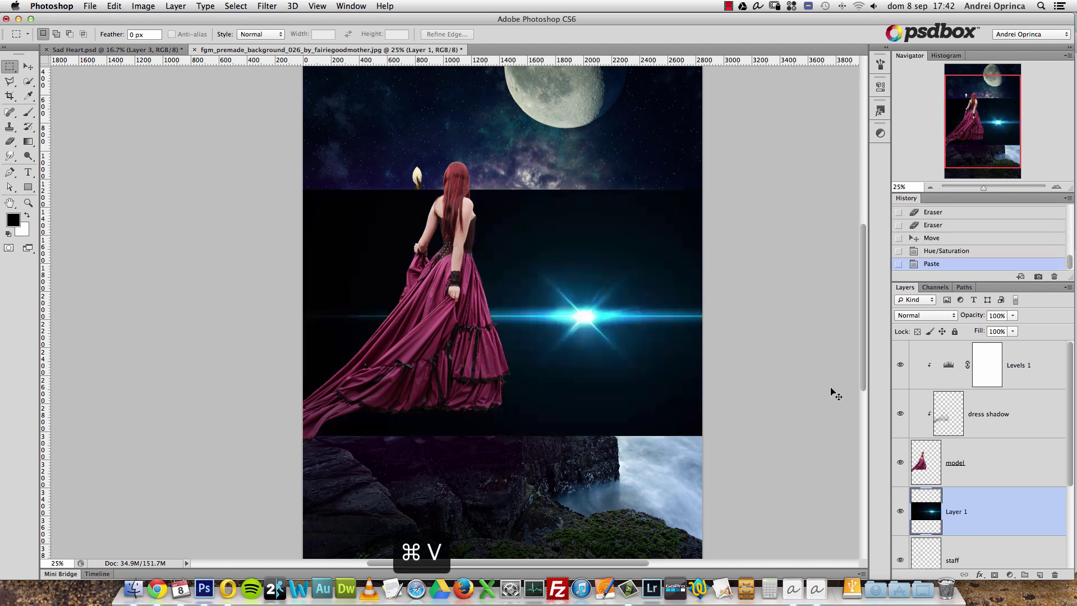
Set the blue flare layer's blend mode to Screen and place its bright center on the staff's tip
left_click(927, 315)
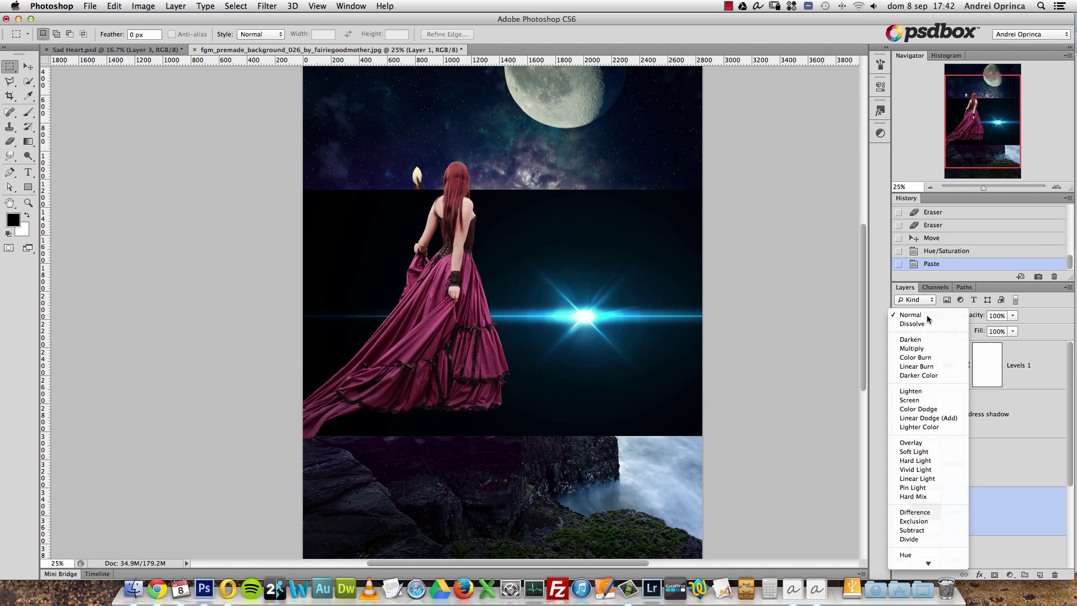
left_click(920, 404)
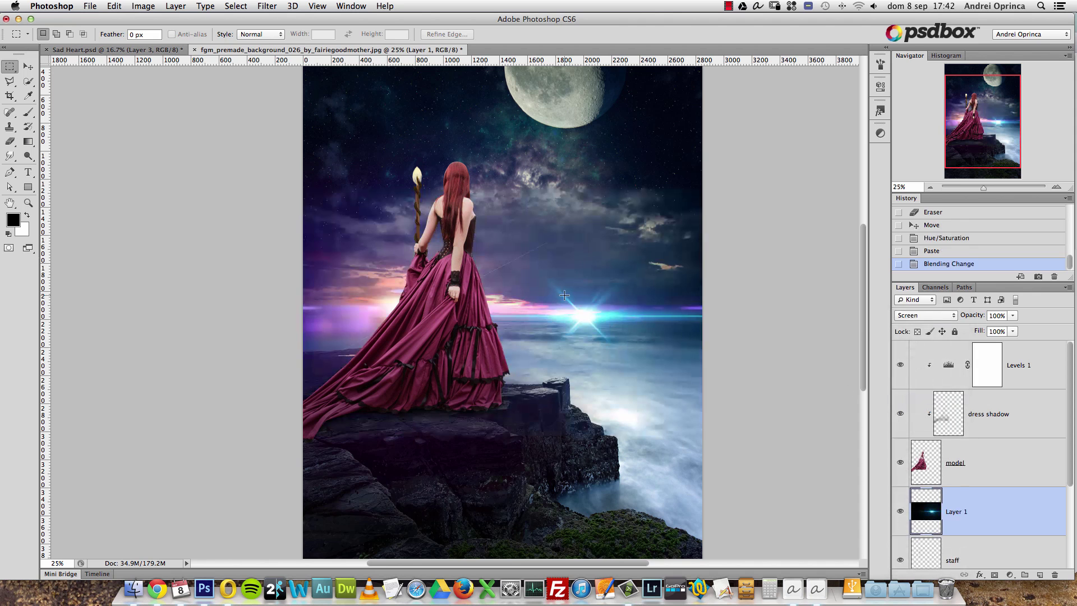
left_click(27, 66)
left_click_drag(594, 328, 430, 187)
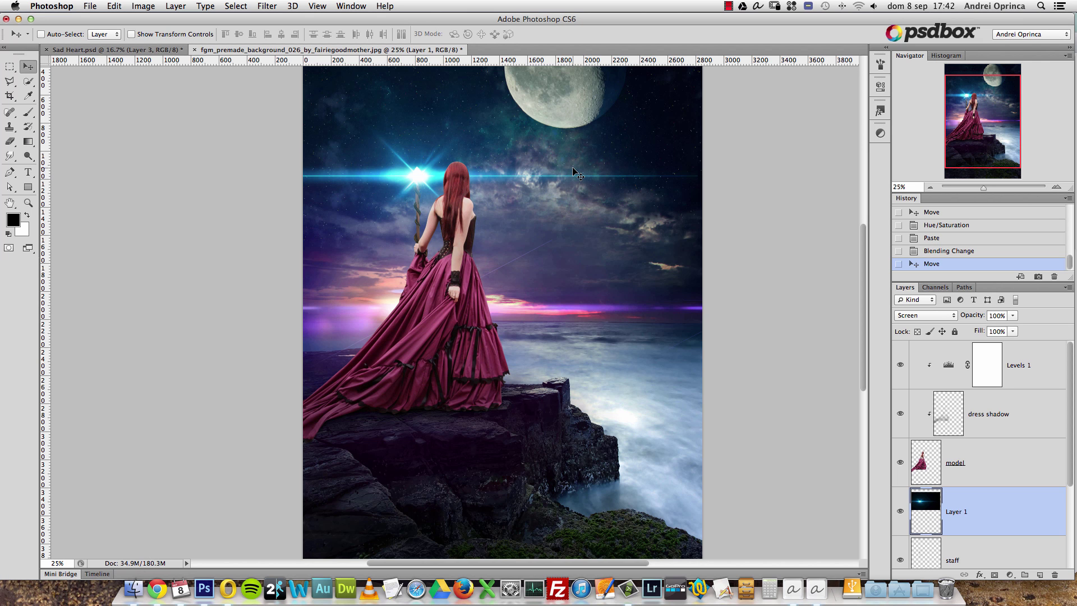
Rename the blue flare layer as "staff light"
double_click(957, 511)
type("staff light")
key("Return")
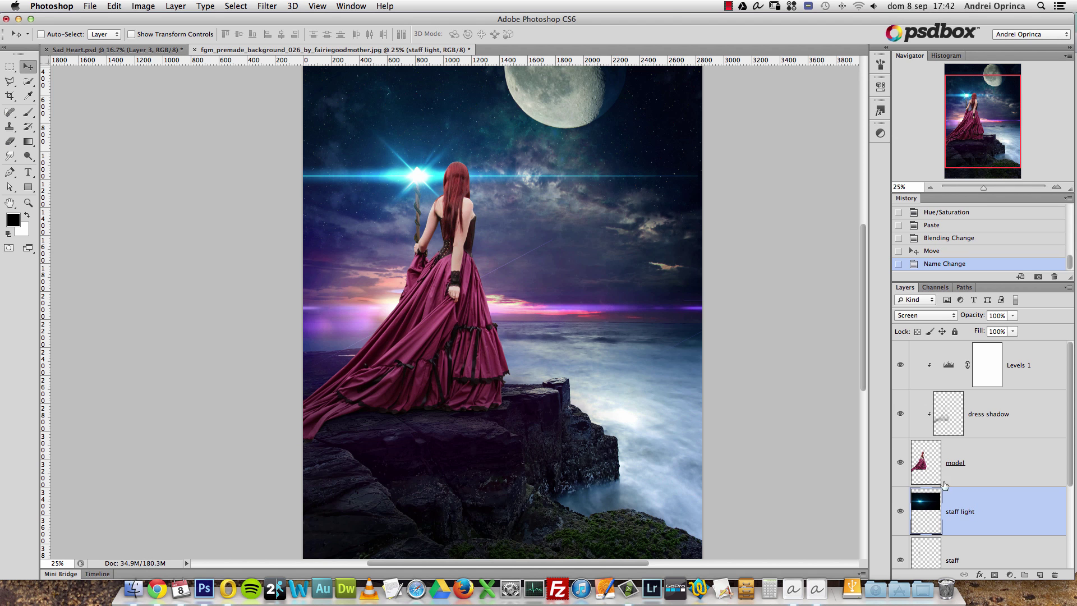
Scale the staff light layer proportionally to 30% and center its glow on the staff's tip
key("super+t")
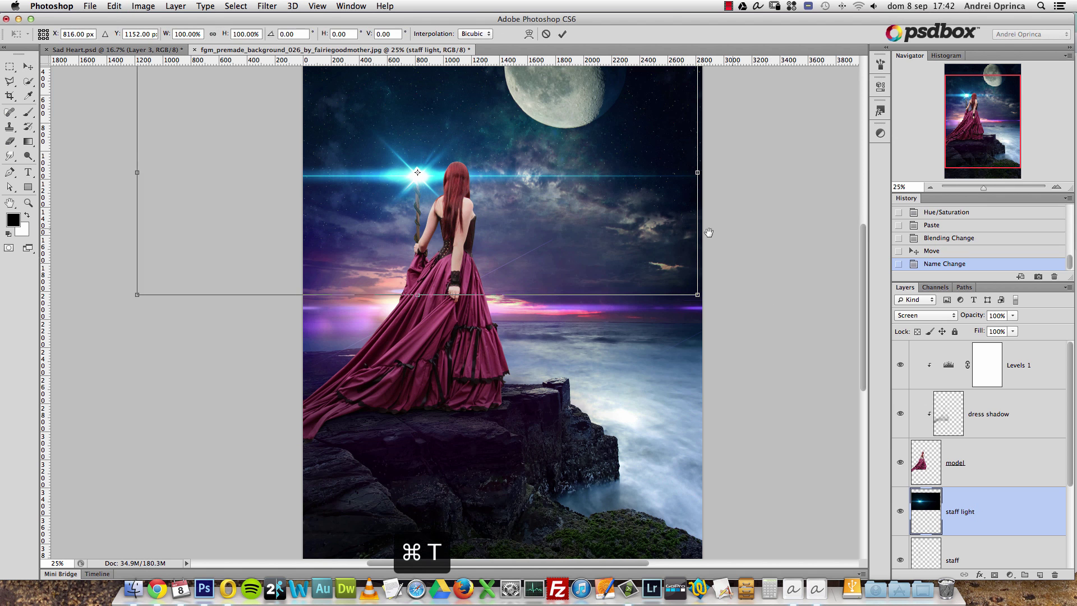
scroll(757, 212, "up", 5)
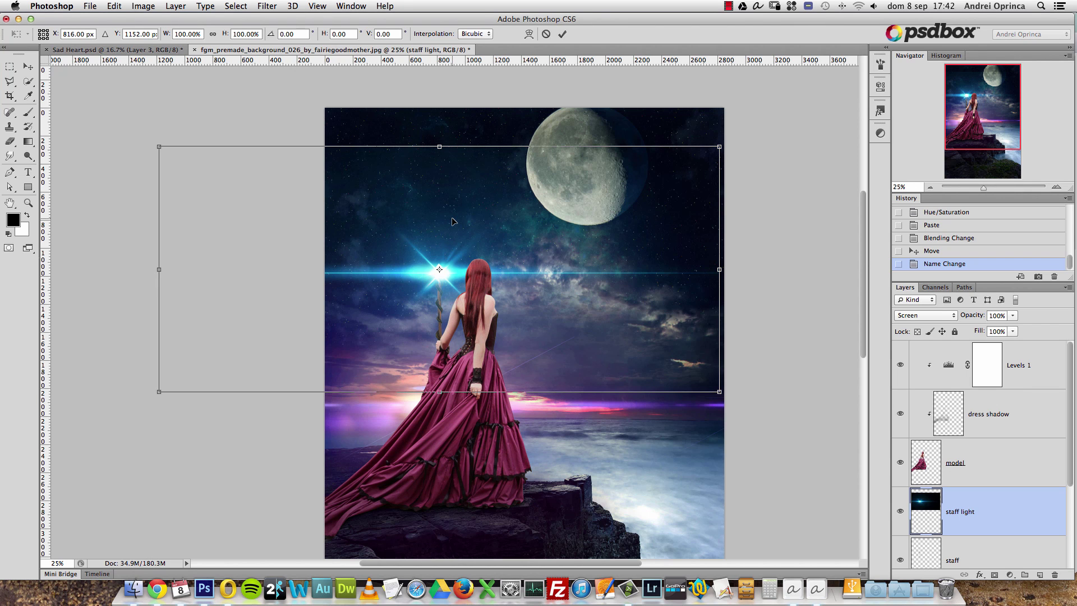
right_click(521, 230)
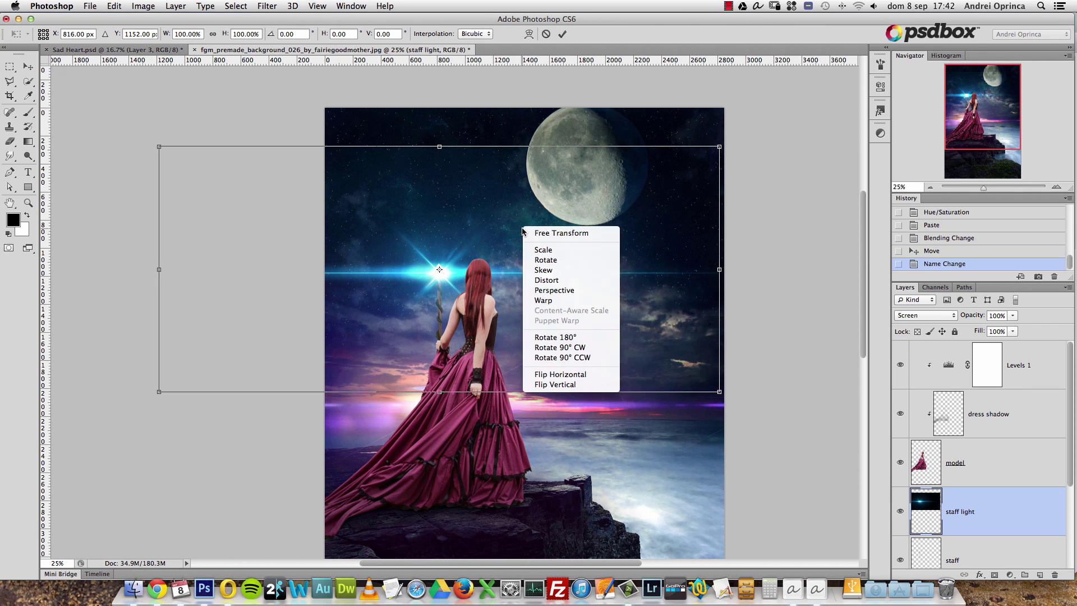
left_click(677, 278)
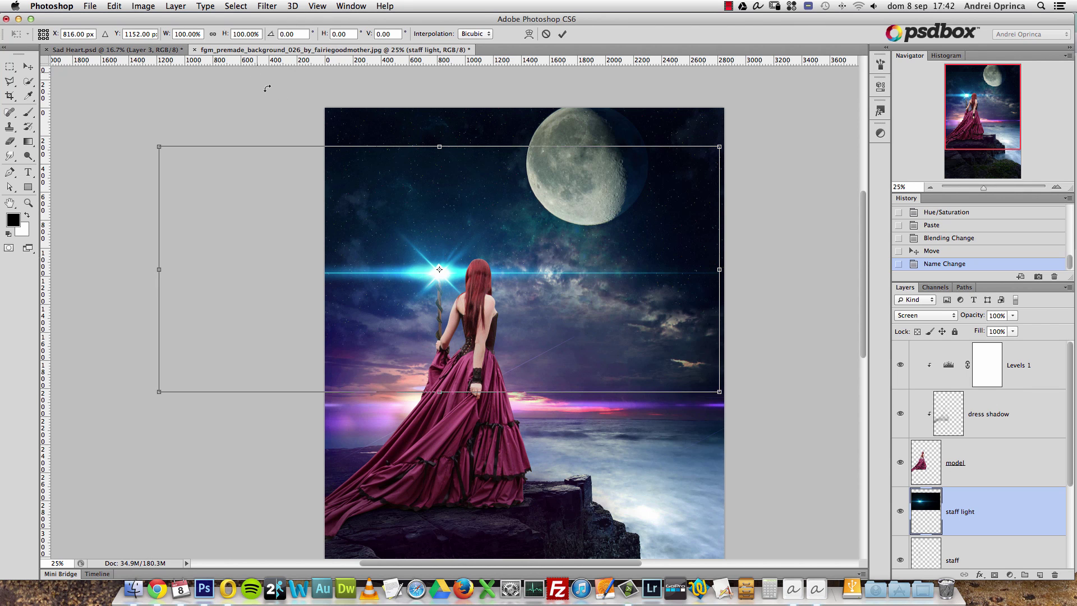
left_click(213, 34)
left_click(216, 35)
left_click(198, 34)
type("50")
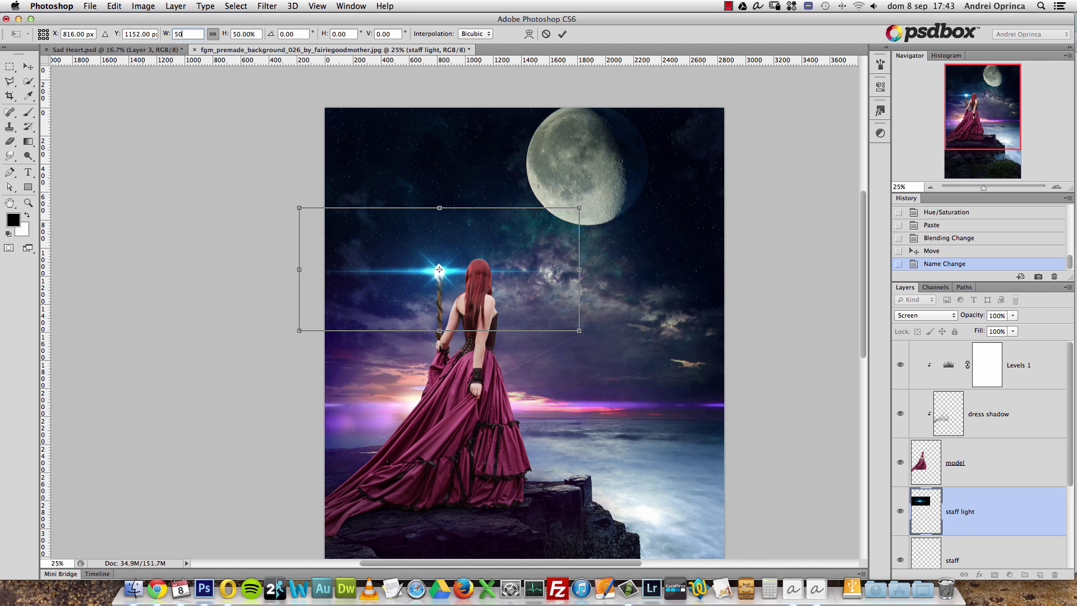
key("Return")
type("30")
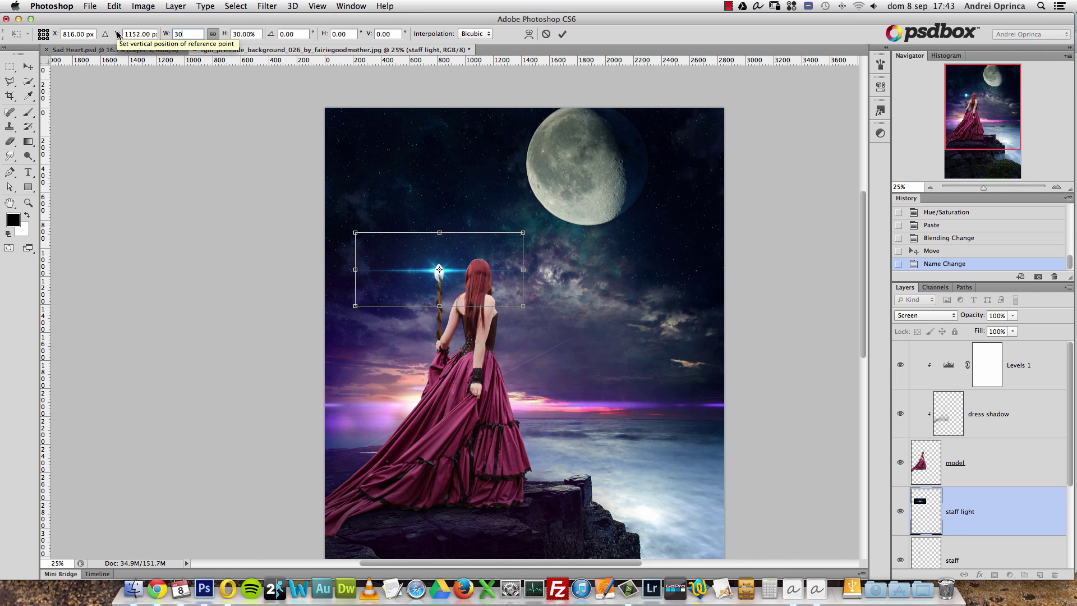
left_click_drag(461, 260, 463, 263)
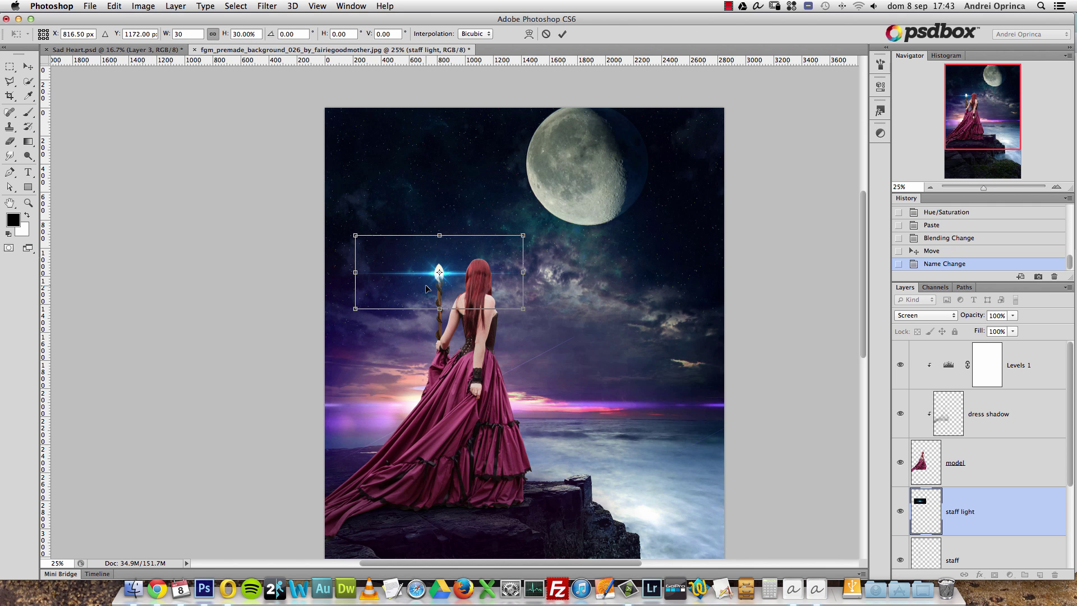
key("Return")
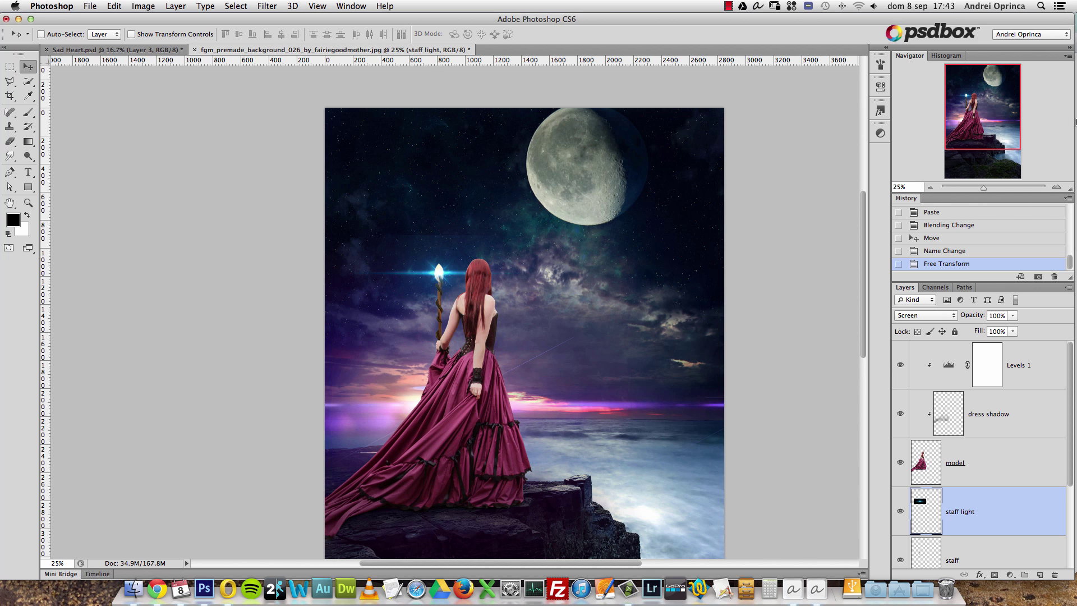
Apply Levels with a black input of 14 to the staff light layer, and nudge the flare slightly upward on the staff's tip
left_click(1056, 187)
left_click(1057, 187)
left_click(1056, 188)
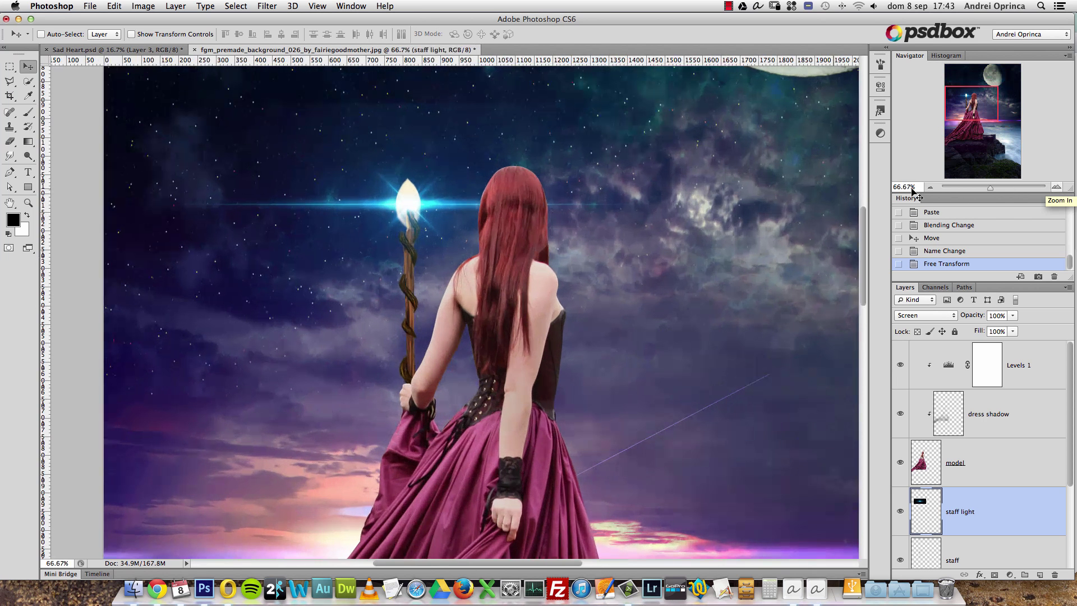
left_click_drag(525, 151, 557, 242)
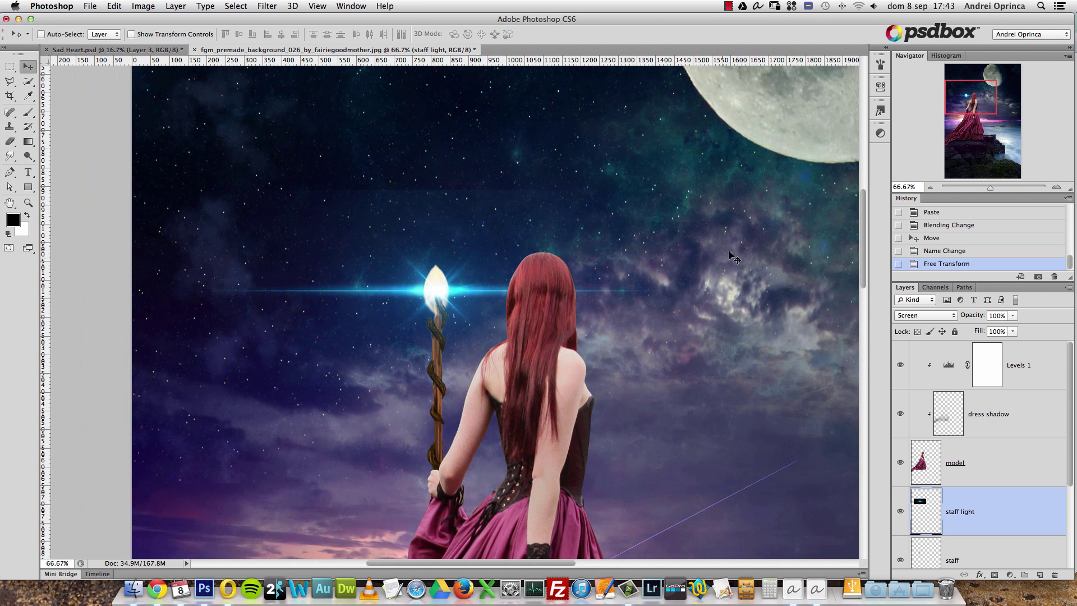
key("super+l")
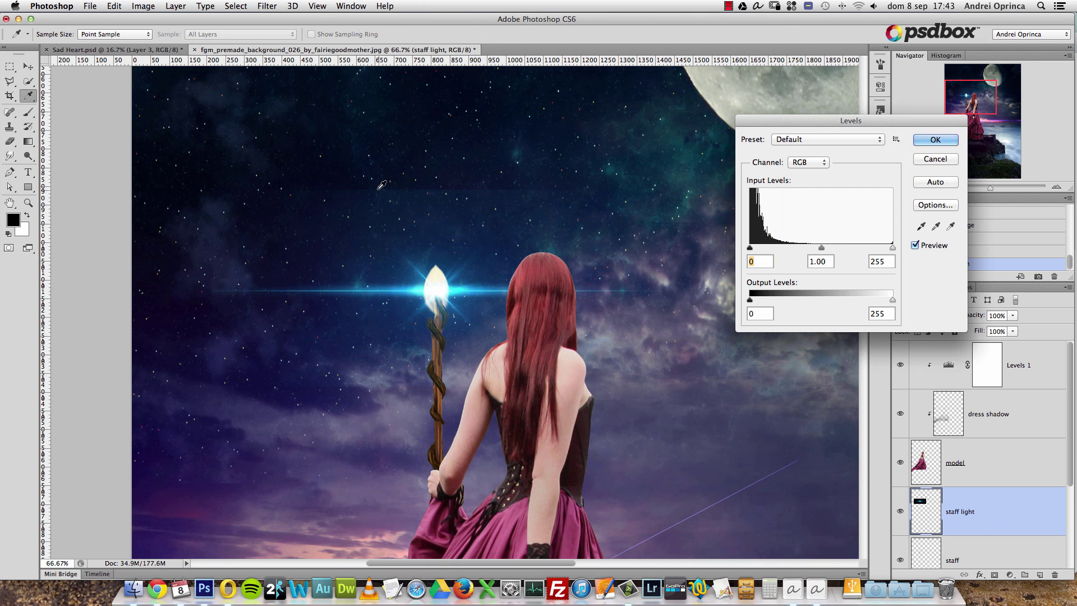
left_click_drag(751, 248, 758, 248)
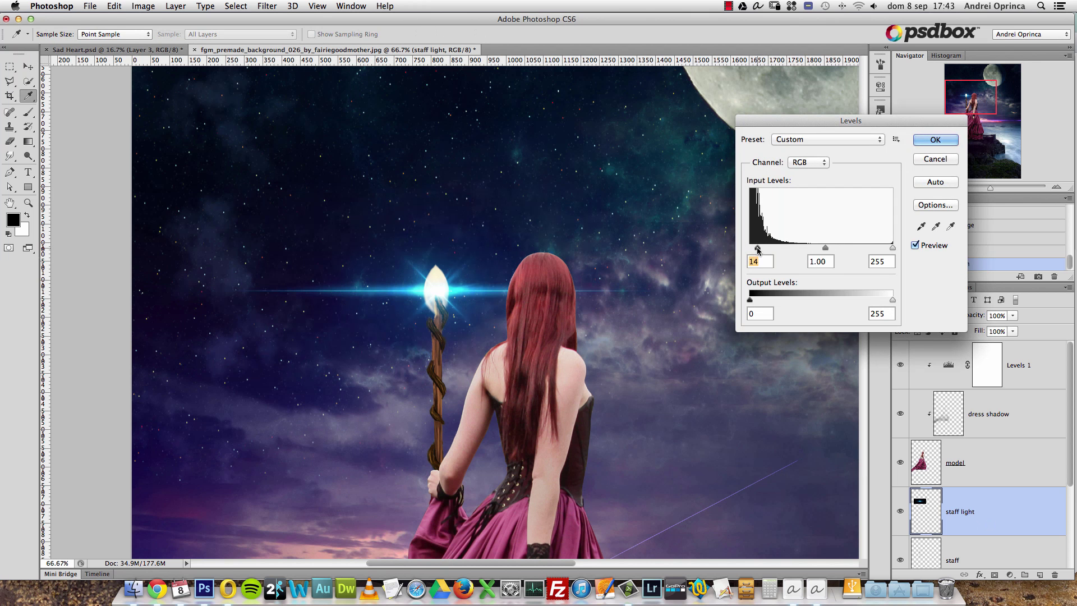
left_click(934, 246)
left_click(934, 246)
left_click(934, 245)
left_click(934, 246)
left_click(948, 140)
left_click_drag(406, 289, 408, 283)
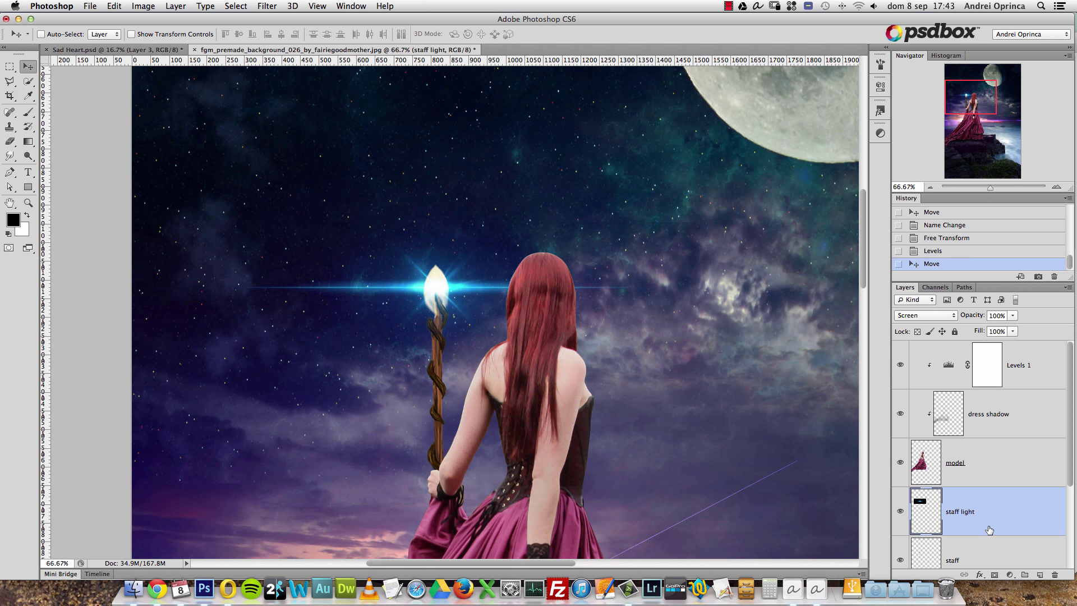
Try dabbing a medium blue glow on the staff's tip with a soft 250 px brush, and undo the dab
left_click(28, 112)
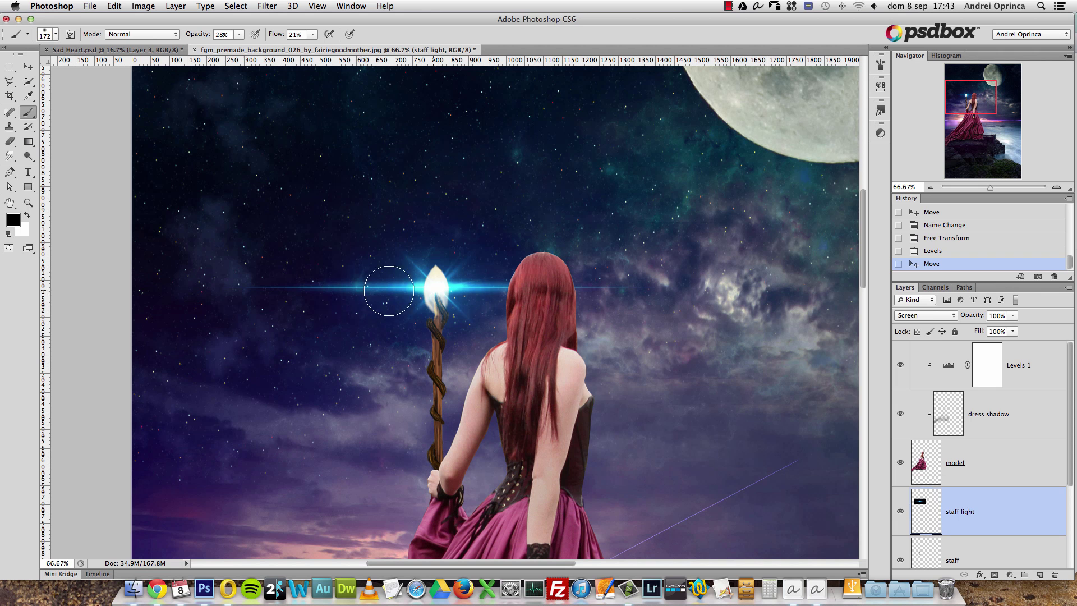
right_click(460, 287)
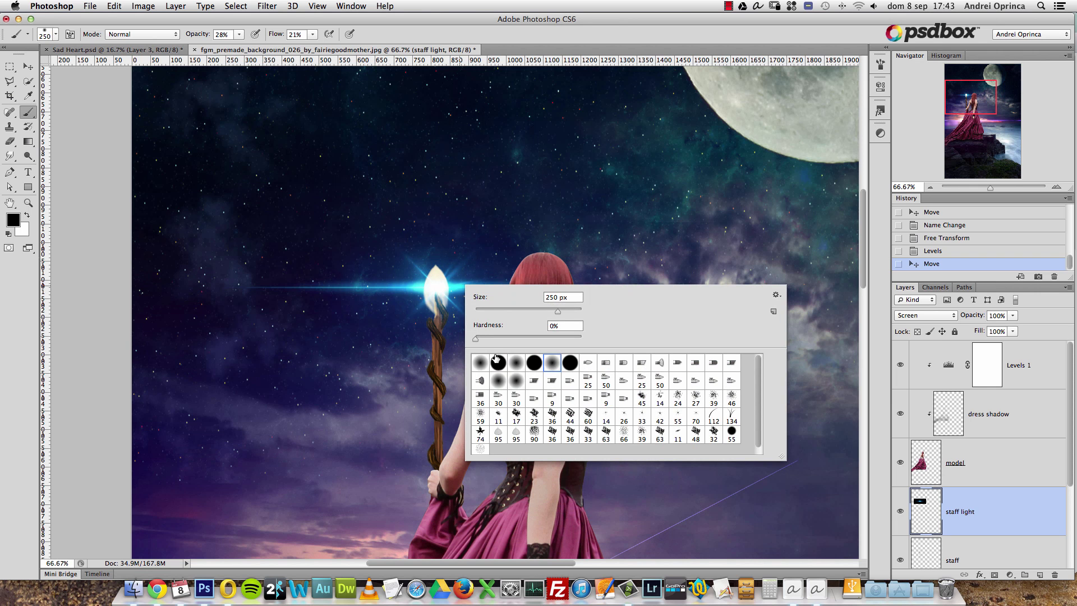
left_click(17, 224)
left_click(739, 189)
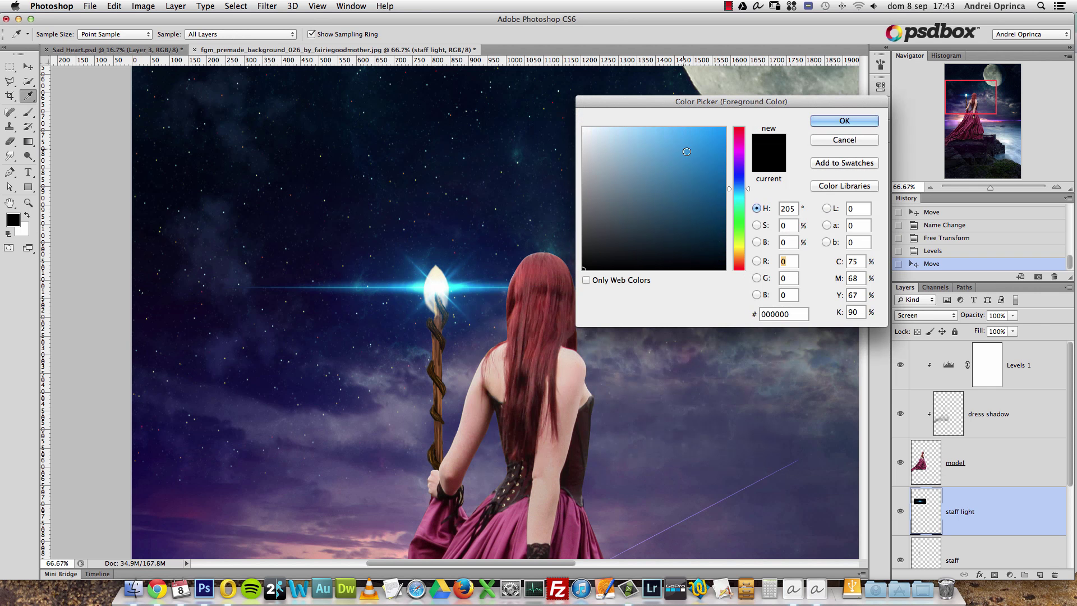
left_click_drag(711, 147, 720, 160)
left_click(841, 121)
left_click(447, 282)
key("cmd+z")
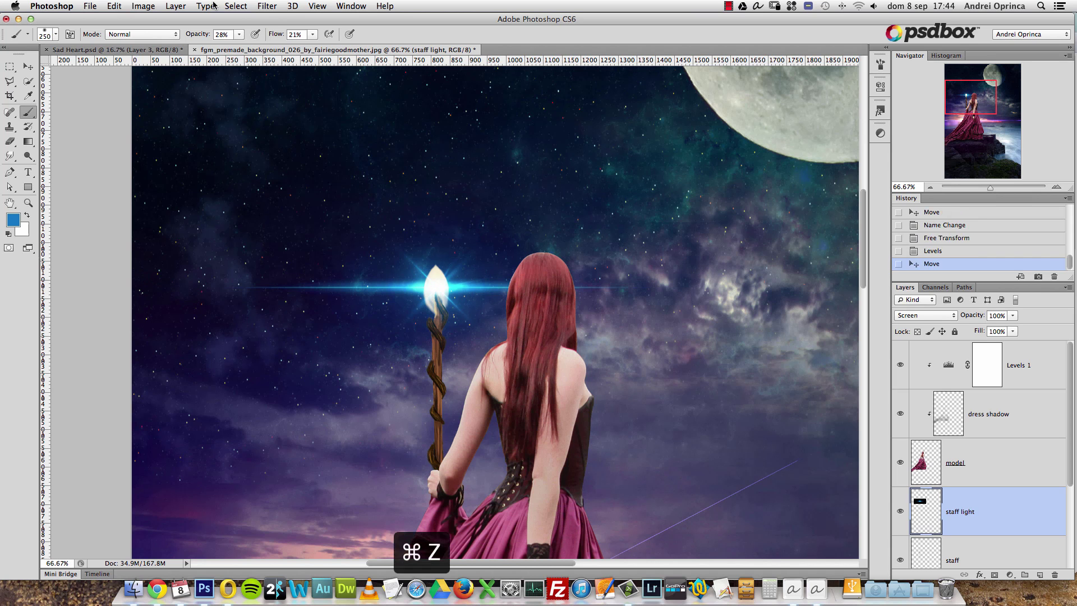
Try the blue glow dab on the staff's tip again with brush opacity and flow at 100%, and undo it
left_click_drag(238, 35, 333, 43)
key("shift+0")
left_click(437, 283)
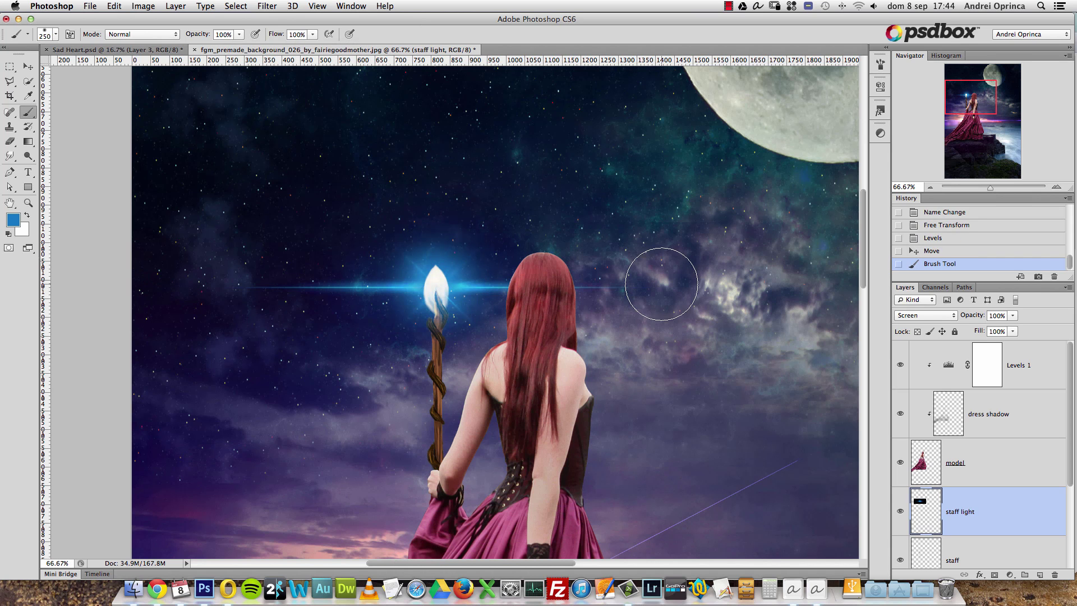
key("cmd+z")
left_click(27, 67)
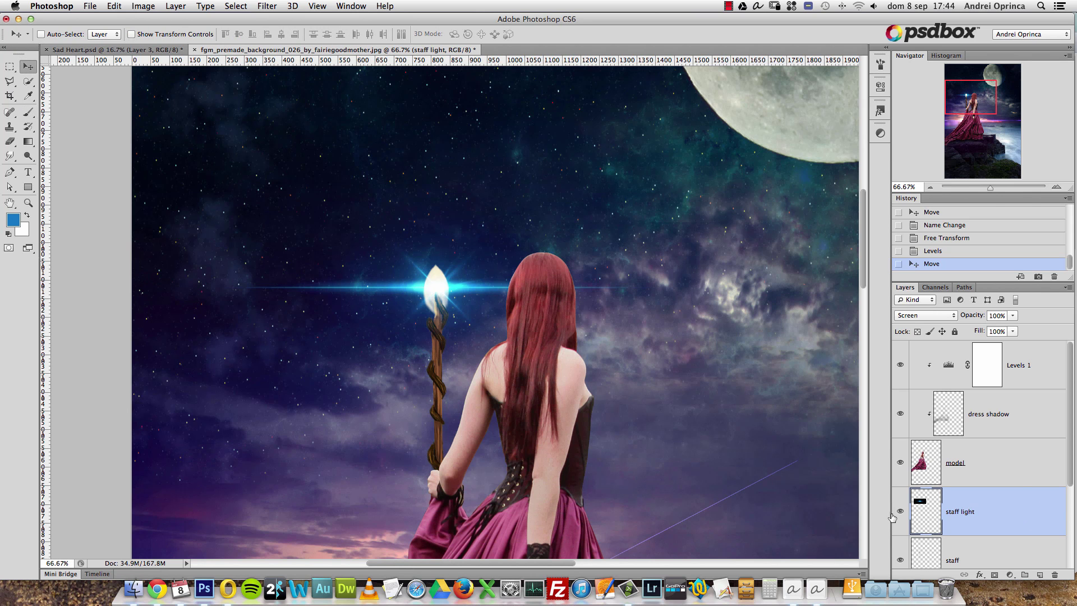
Add a Gradient Map adjustment layer above Levels 1 using the "Violet, Orange" preset
key("super+0")
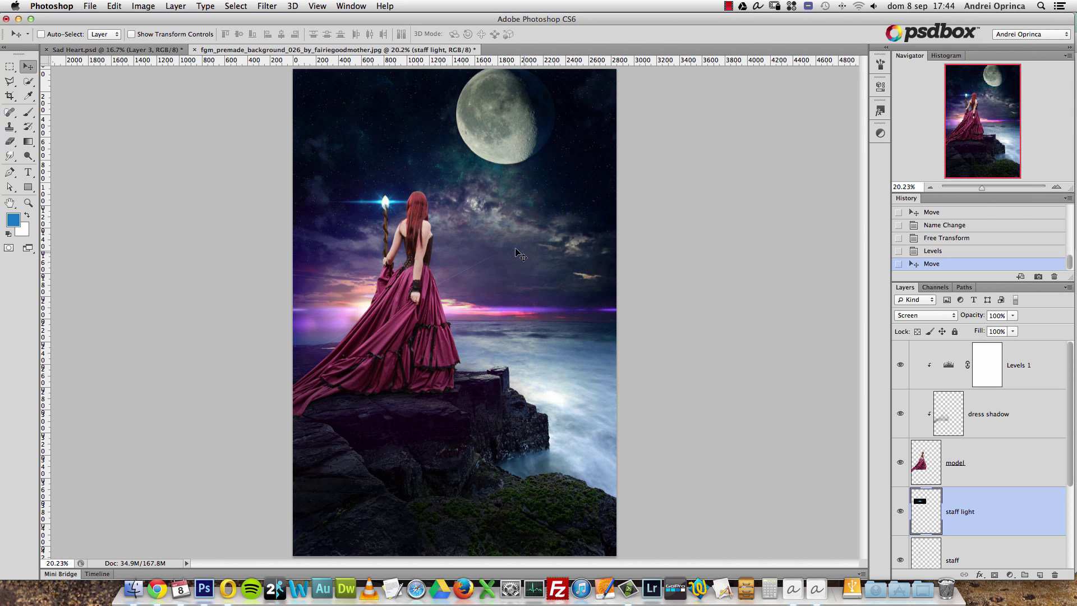
left_click(1031, 368)
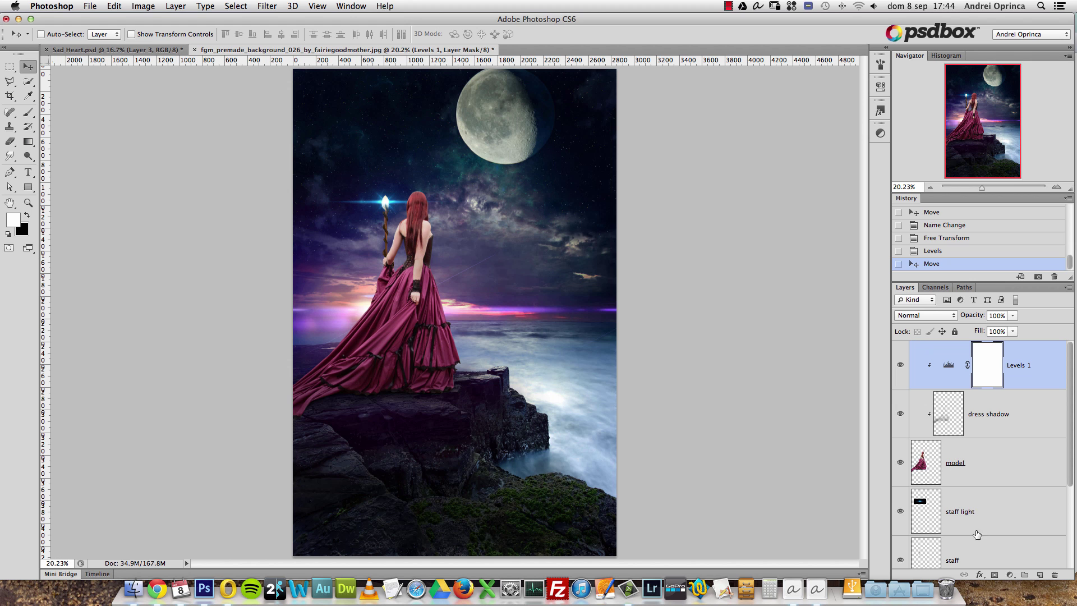
left_click(1009, 575)
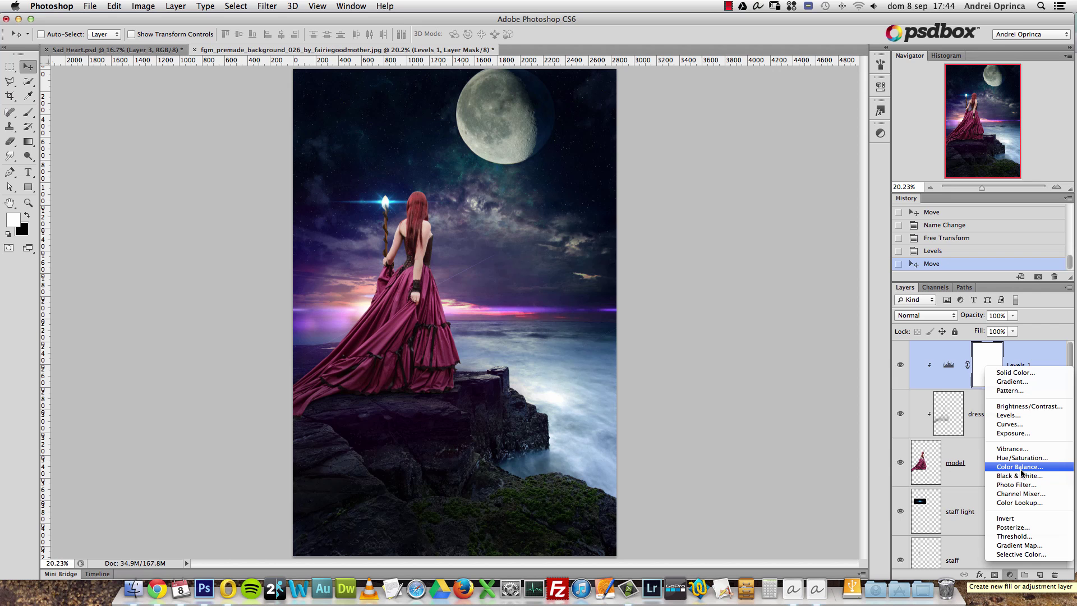
left_click(1035, 546)
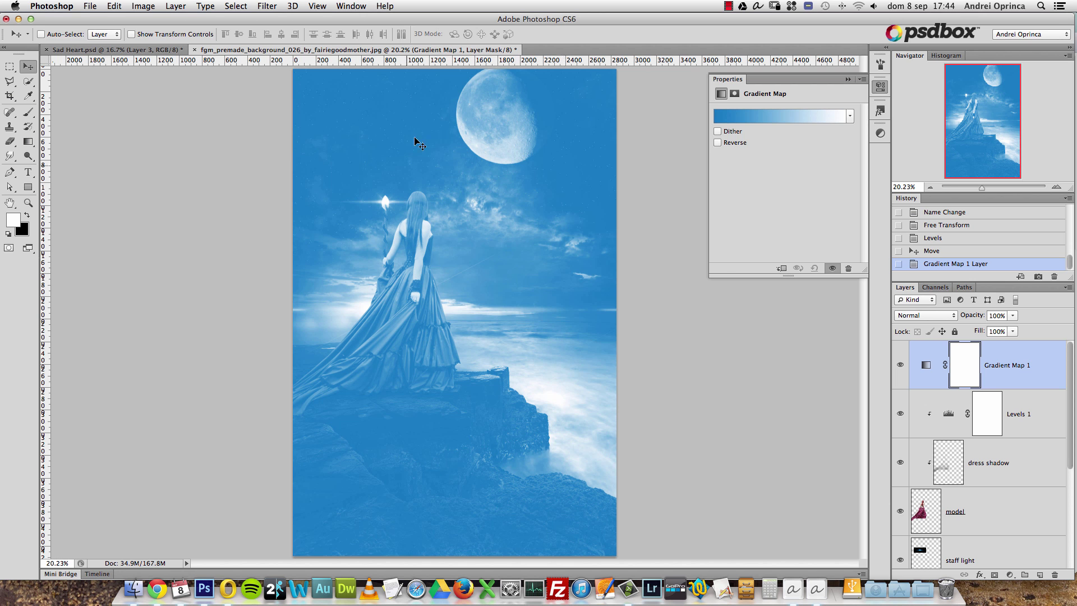
left_click(841, 118)
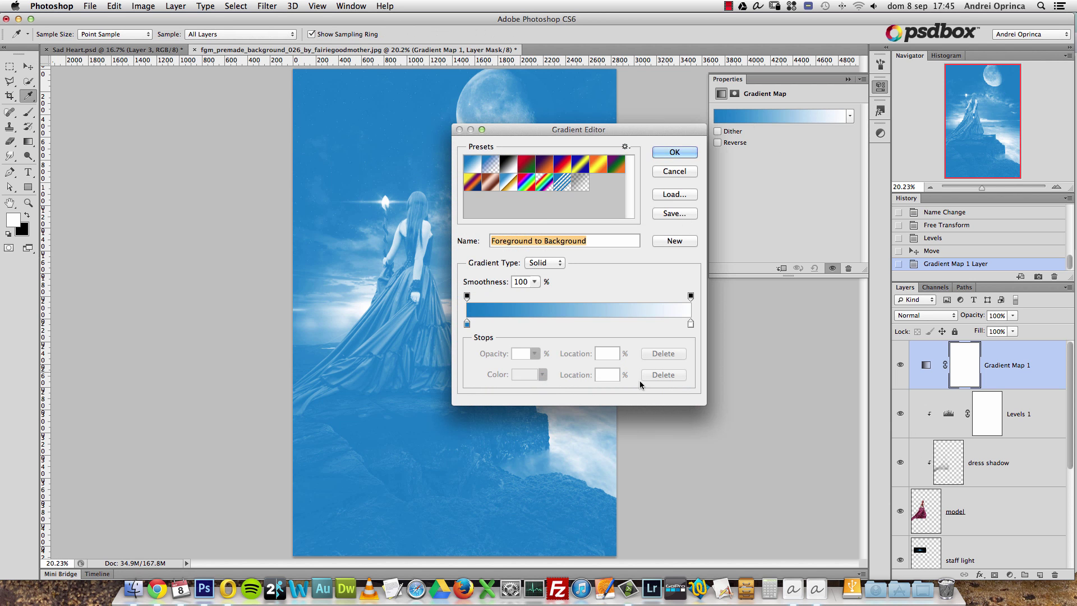
left_click_drag(541, 130, 723, 171)
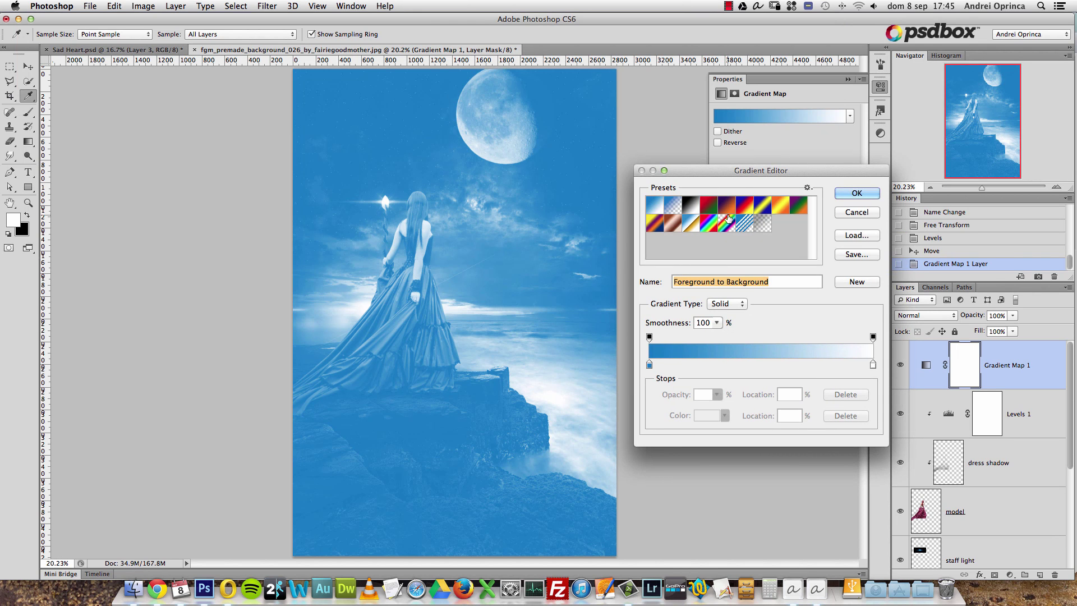
left_click(726, 211)
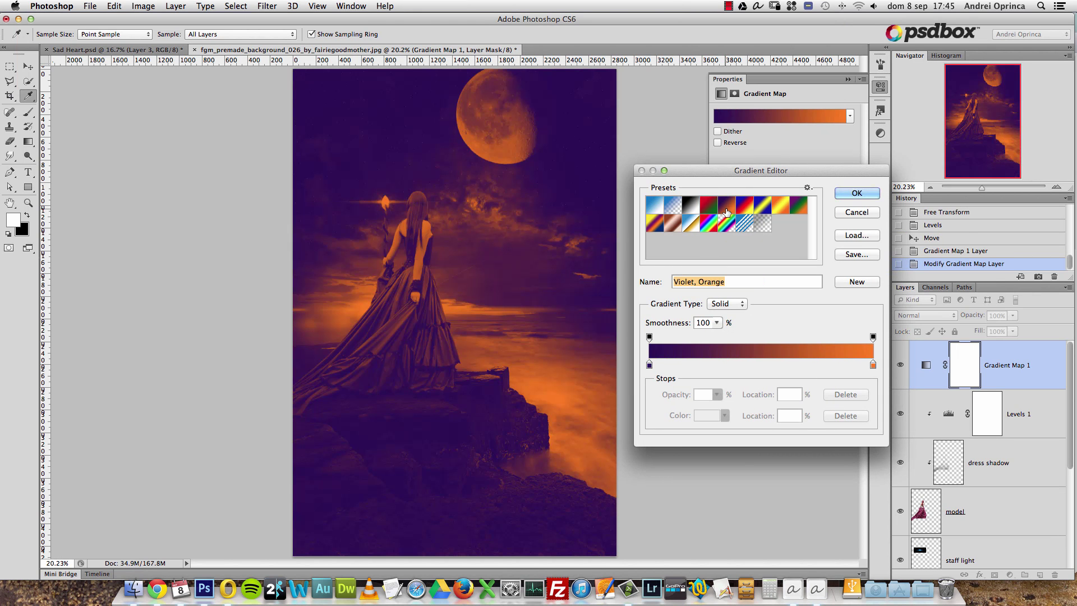
left_click(859, 196)
left_click(847, 80)
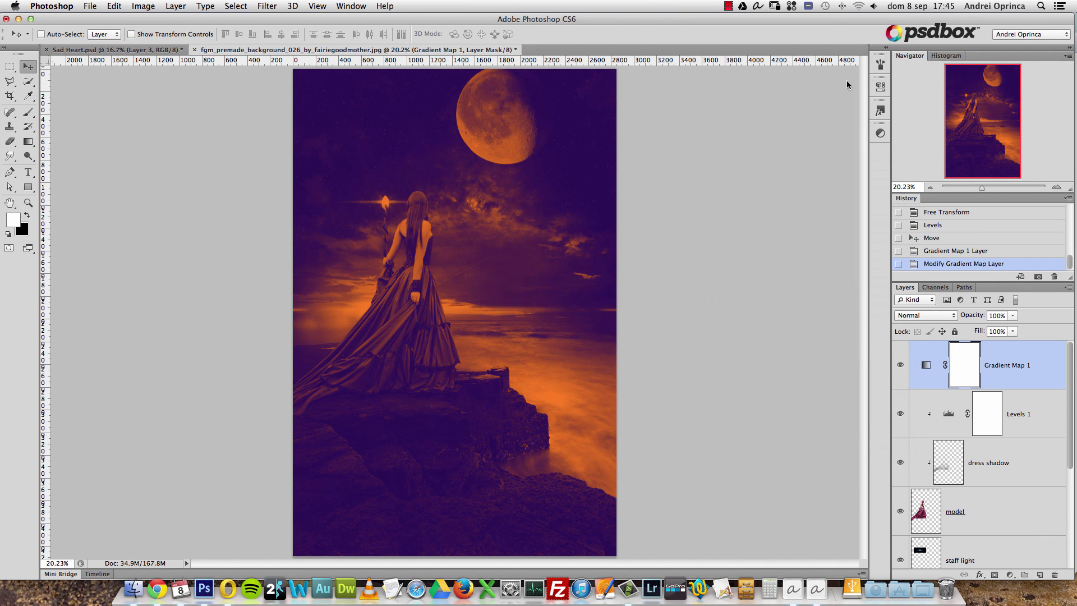
Compare the image with and without the Gradient Map layer, and set its blend mode to Screen and opacity to 33%
left_click(900, 365)
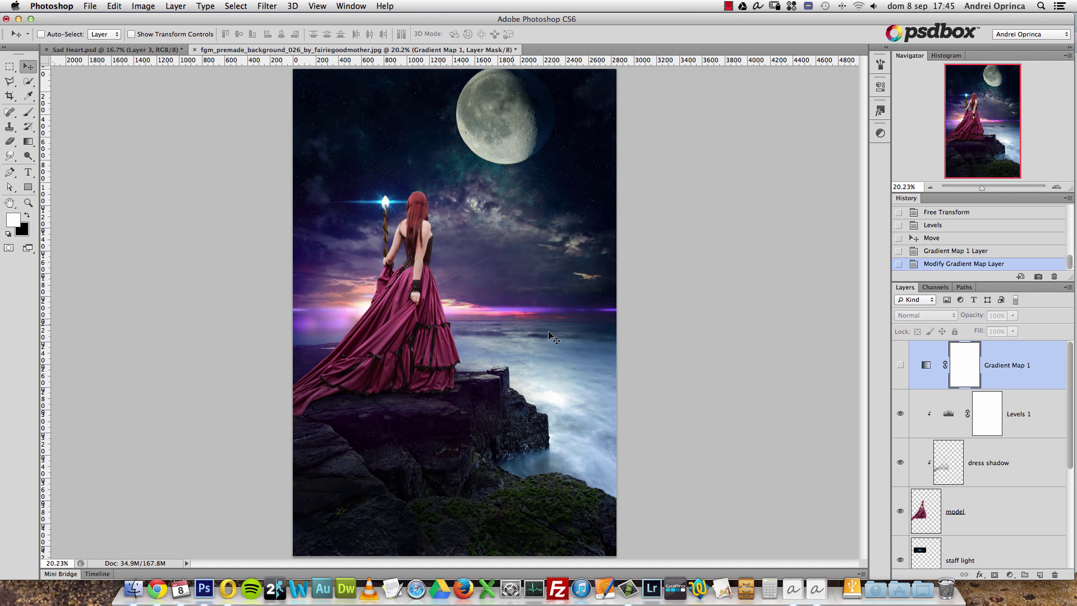
left_click(900, 365)
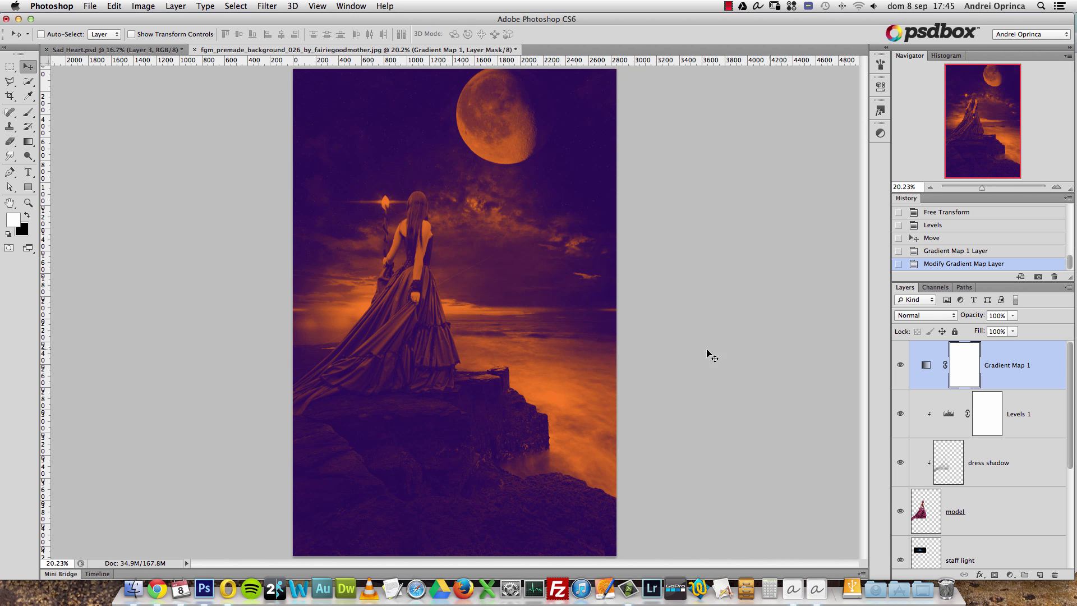
left_click(935, 316)
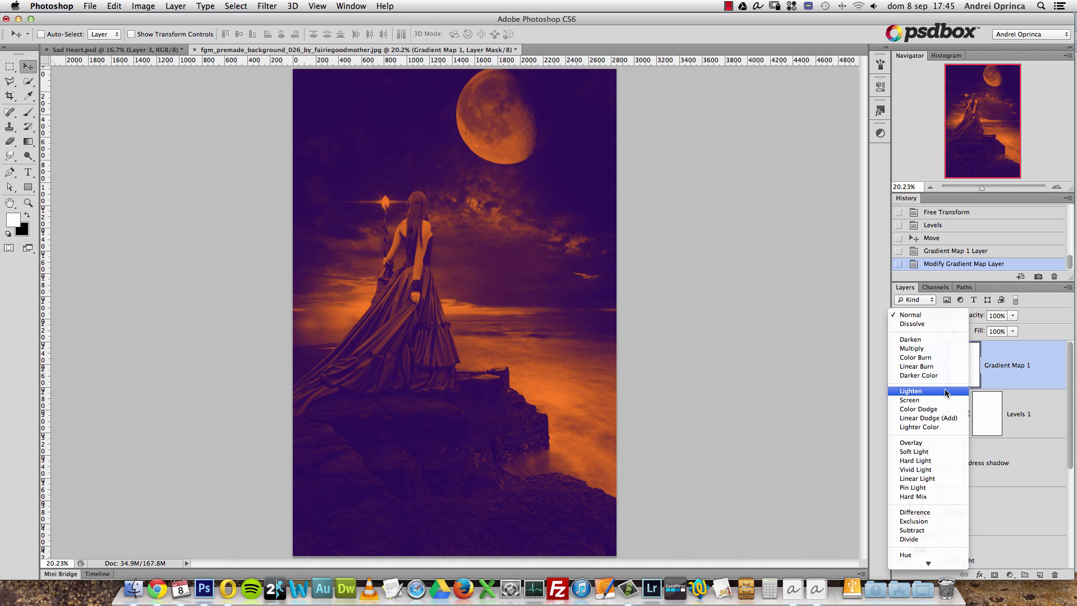
scroll(933, 392, "down", 2)
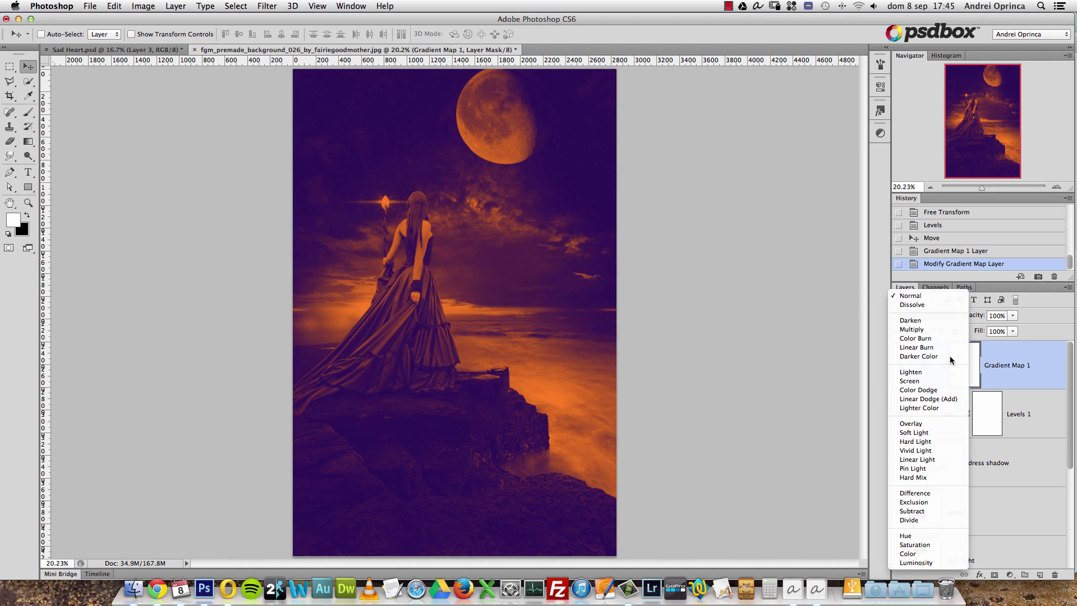
left_click(931, 381)
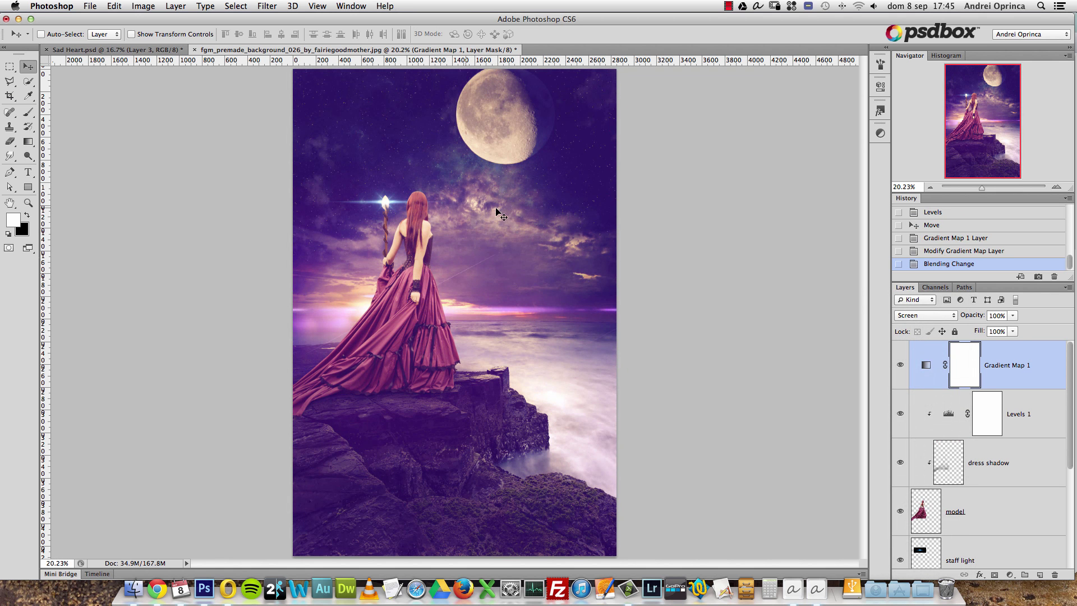
left_click(1013, 316)
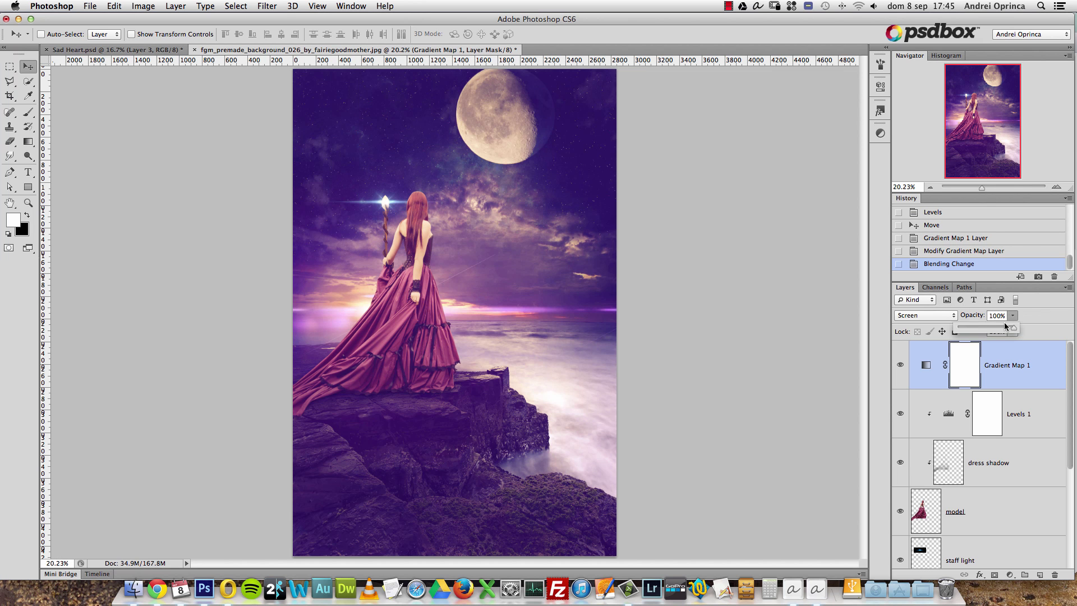
left_click_drag(995, 329, 982, 329)
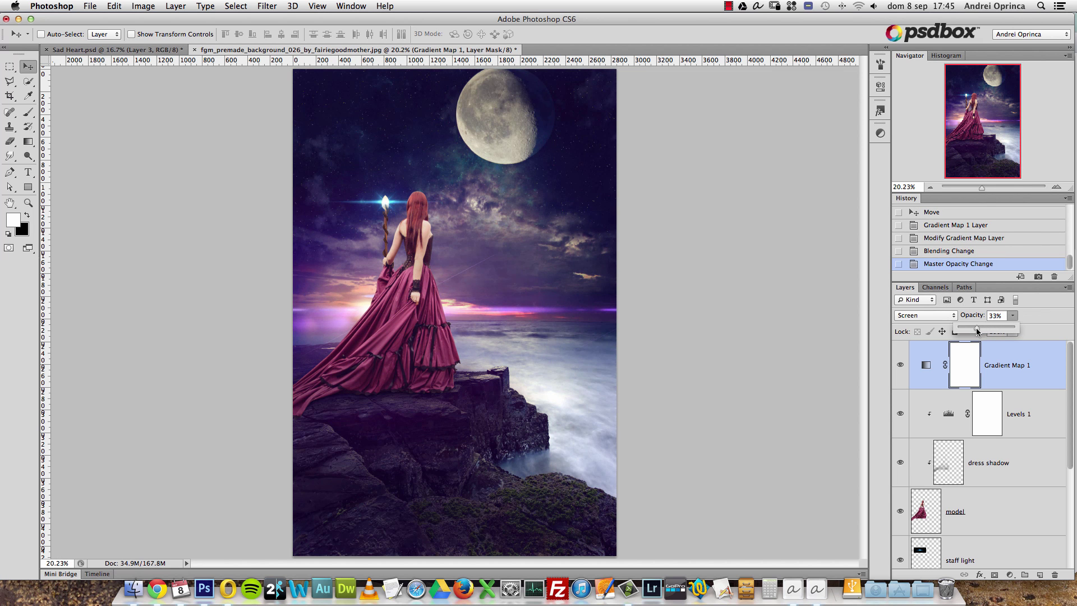
Compare the image with and without the Gradient Map 1 layer, and set the layer's opacity to 50%
left_click(926, 364)
left_click(899, 364)
left_click(899, 364)
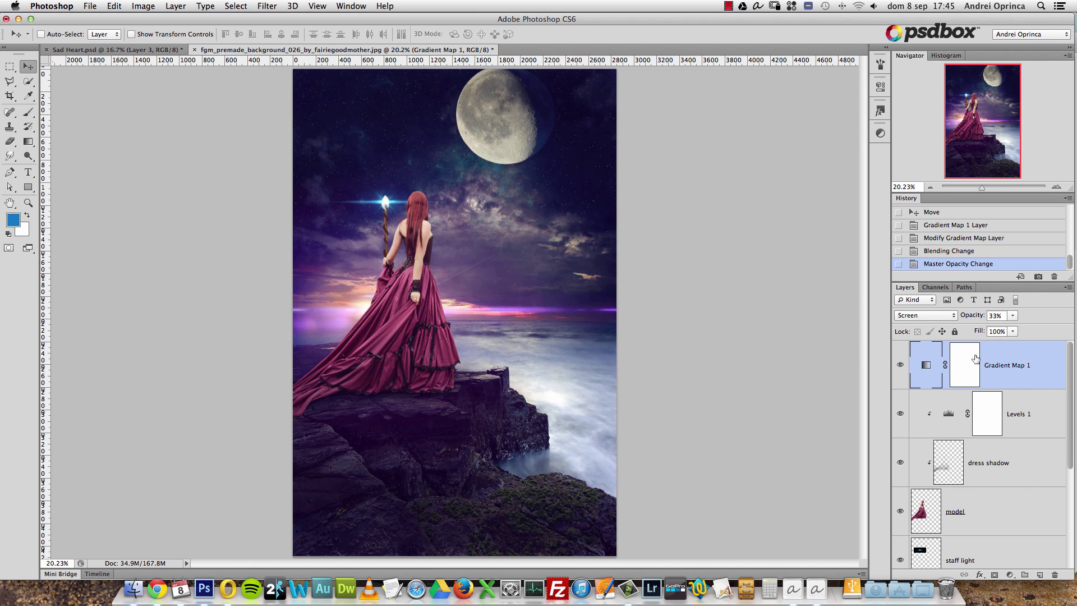
left_click(1013, 316)
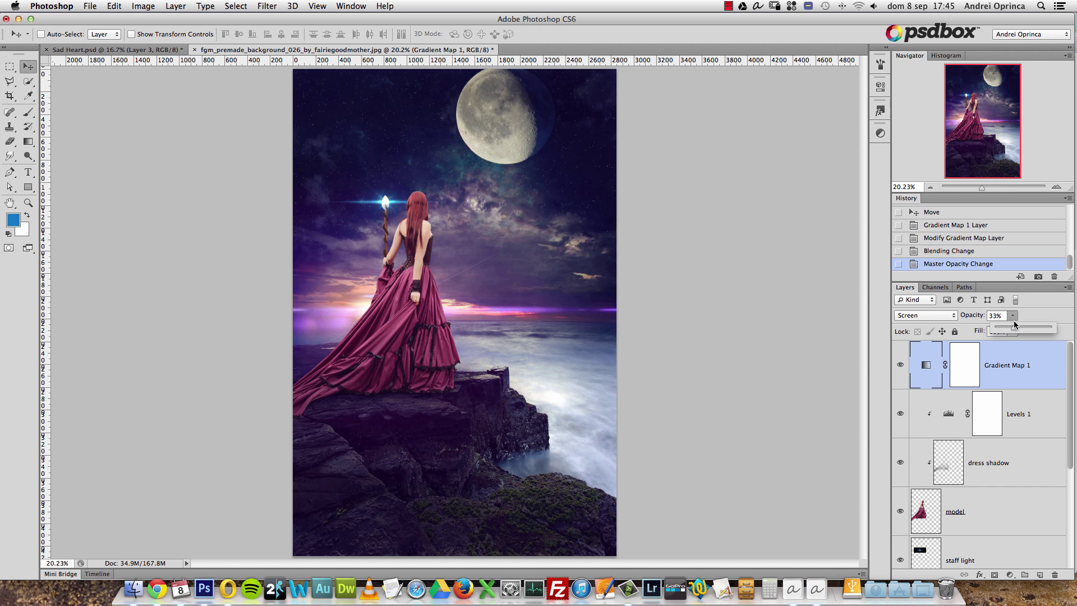
left_click_drag(1020, 327, 1022, 328)
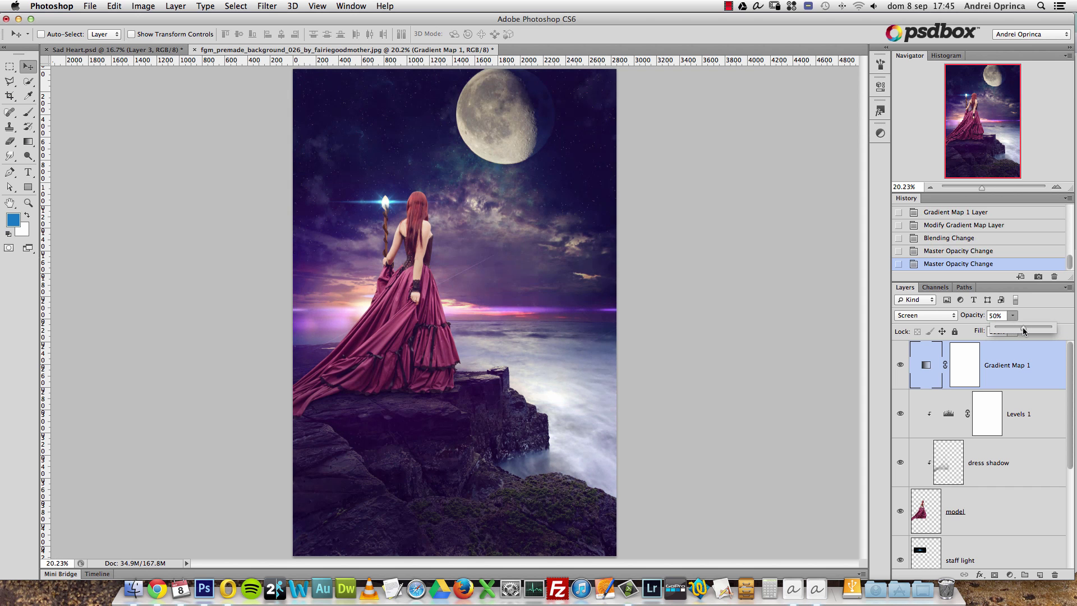
left_click(1026, 367)
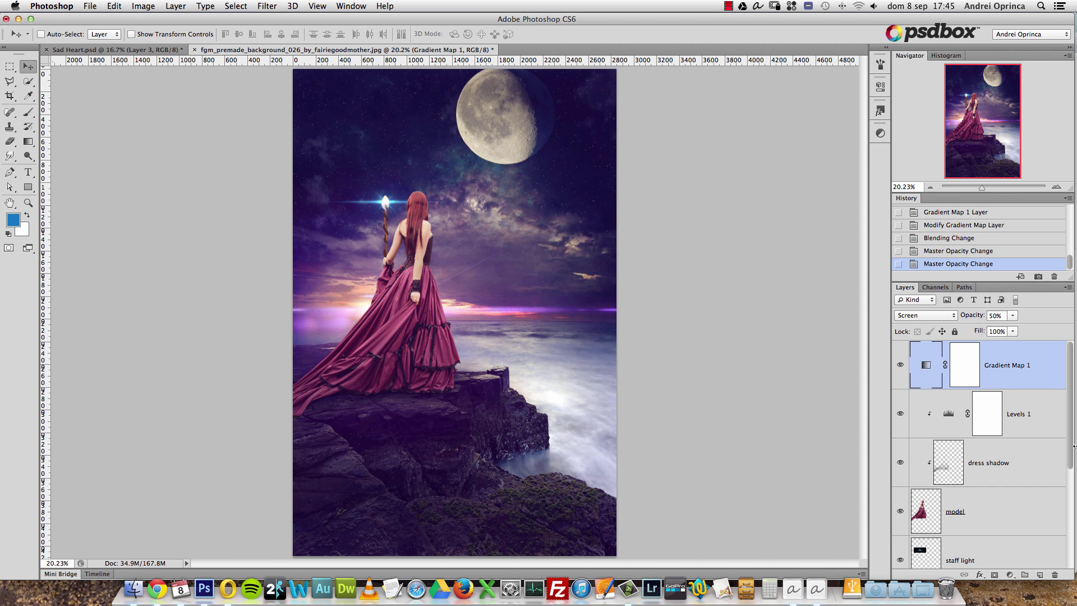
Add a second Gradient Map adjustment layer above Gradient Map 1 using the "Blue, Red, Yellow" preset
left_click(1009, 575)
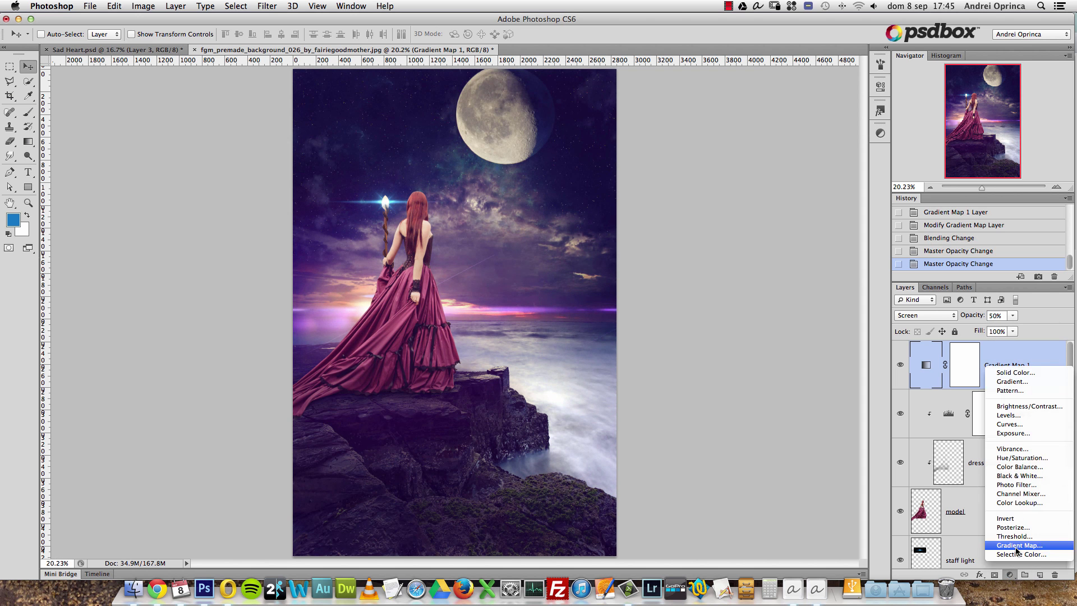
left_click(1016, 553)
left_click(788, 115)
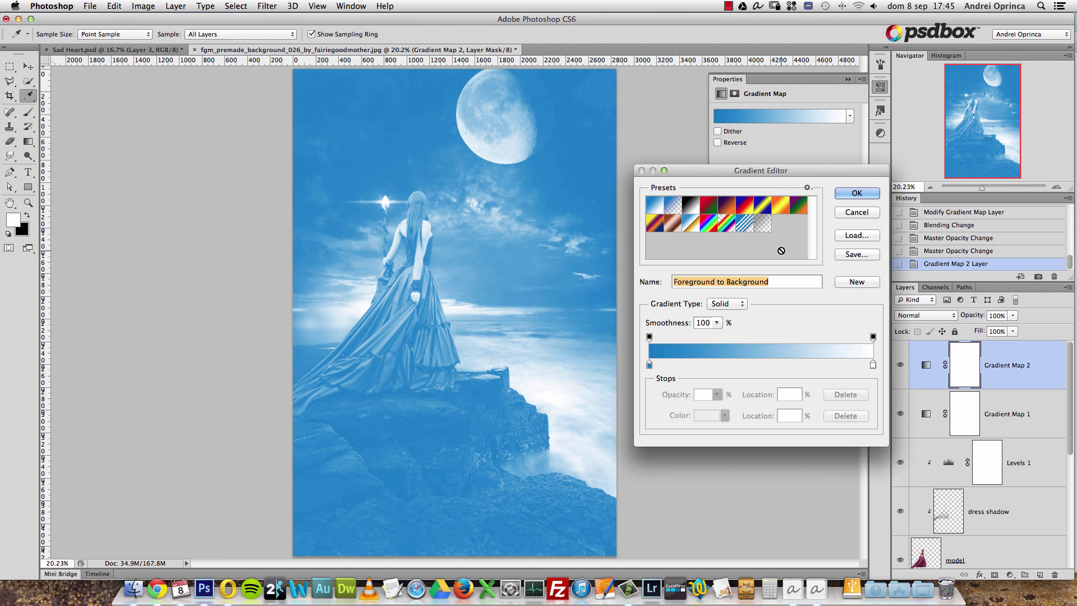
left_click(744, 205)
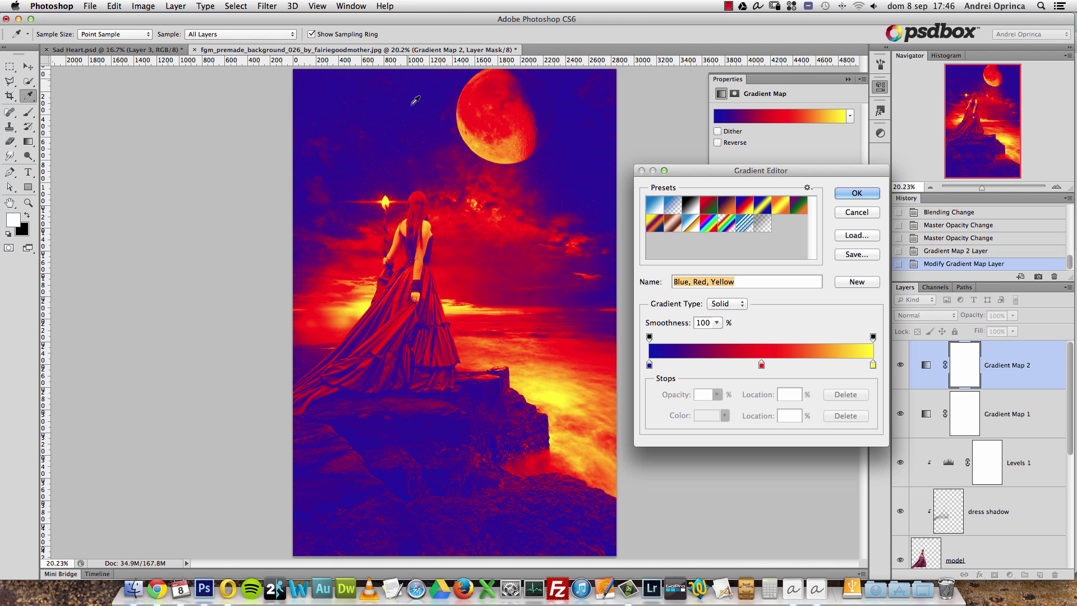
left_click(856, 194)
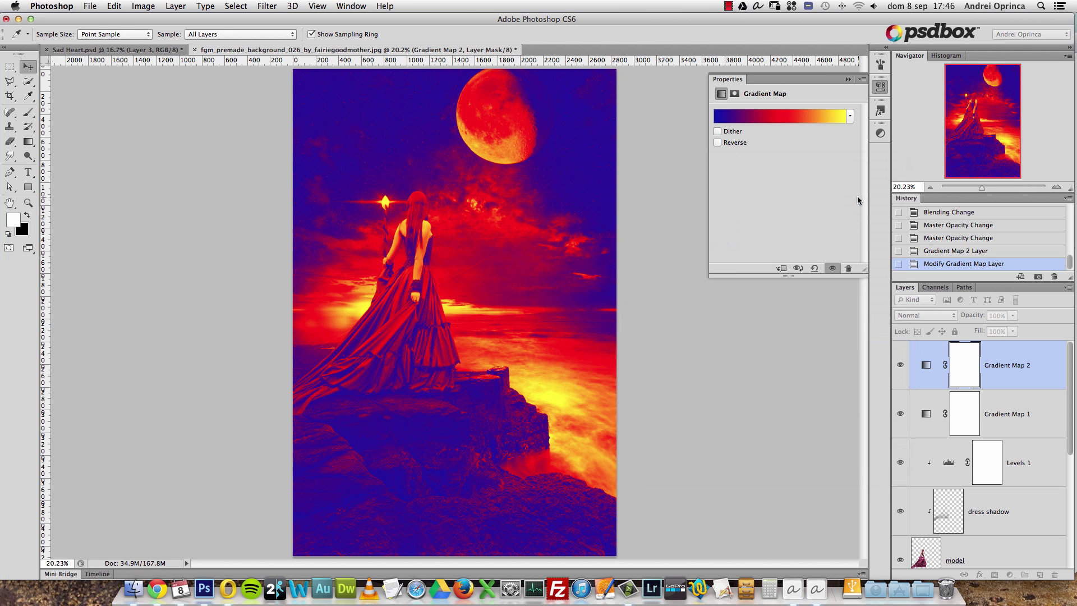
left_click(847, 79)
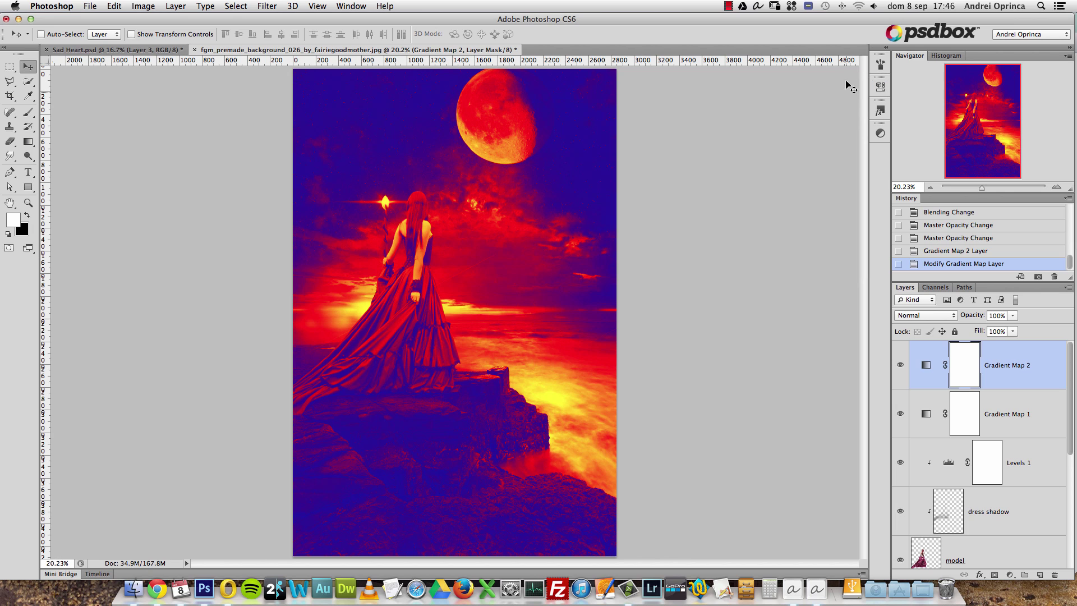
Try Multiply on the Gradient Map 2 layer, then set its blend mode to Darken and its opacity to 16%
left_click(928, 316)
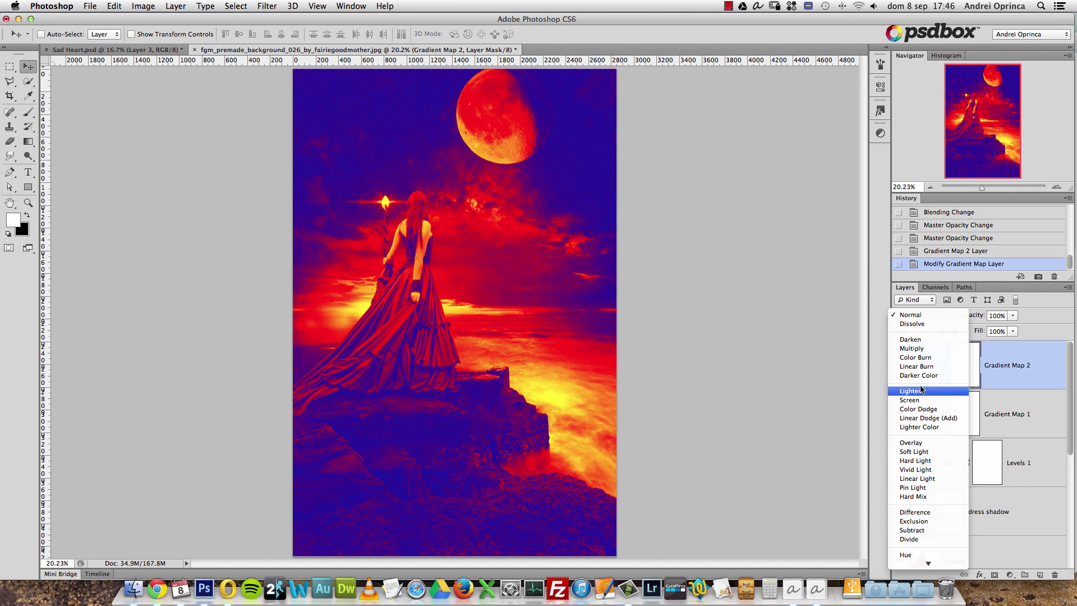
left_click(919, 349)
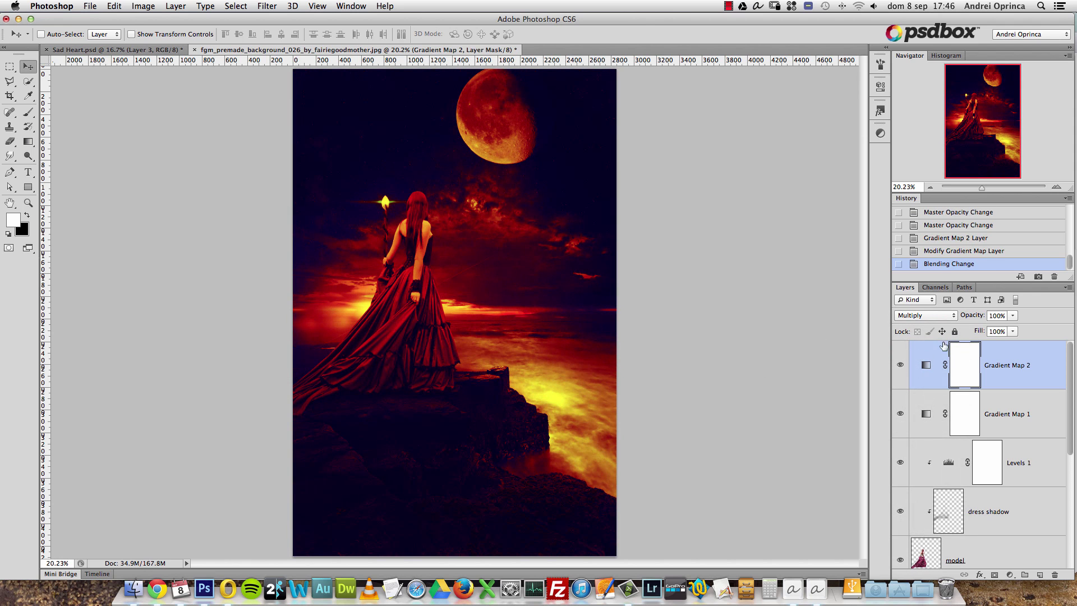
left_click(933, 315)
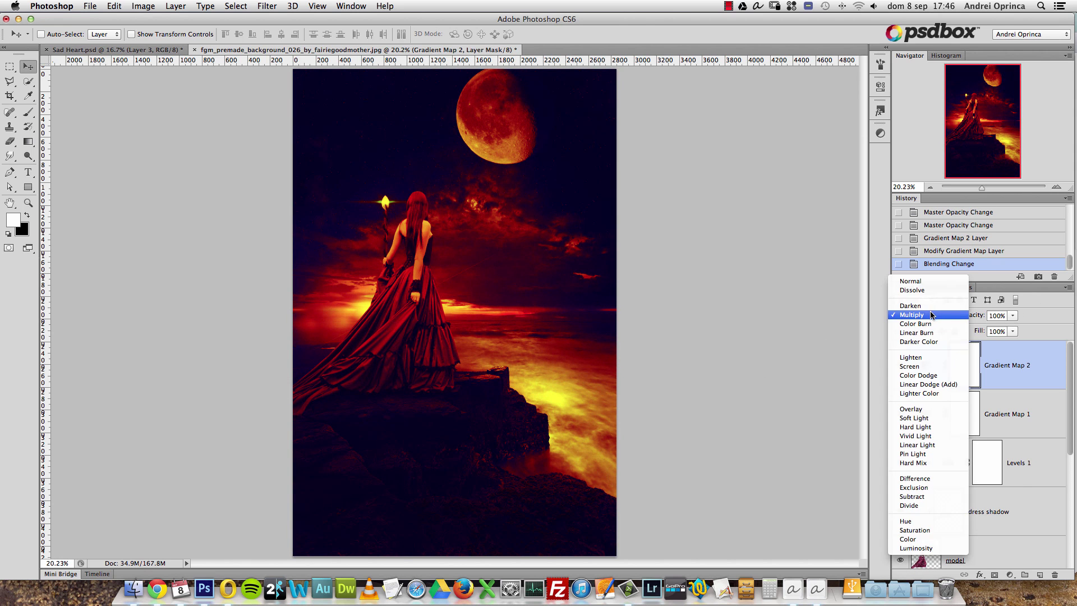
left_click(922, 307)
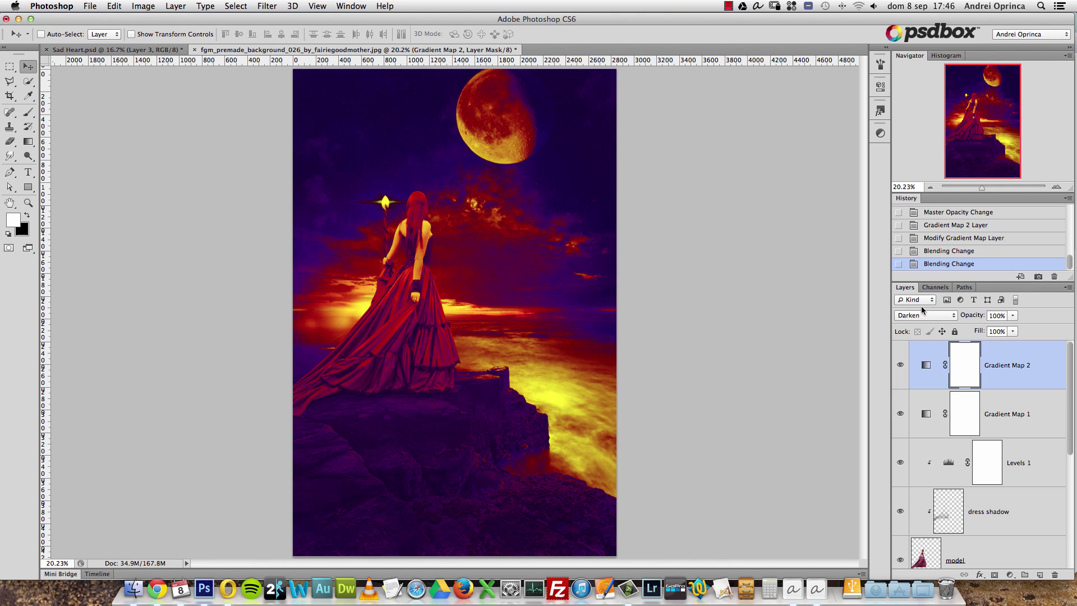
left_click(1012, 316)
left_click_drag(979, 326, 967, 326)
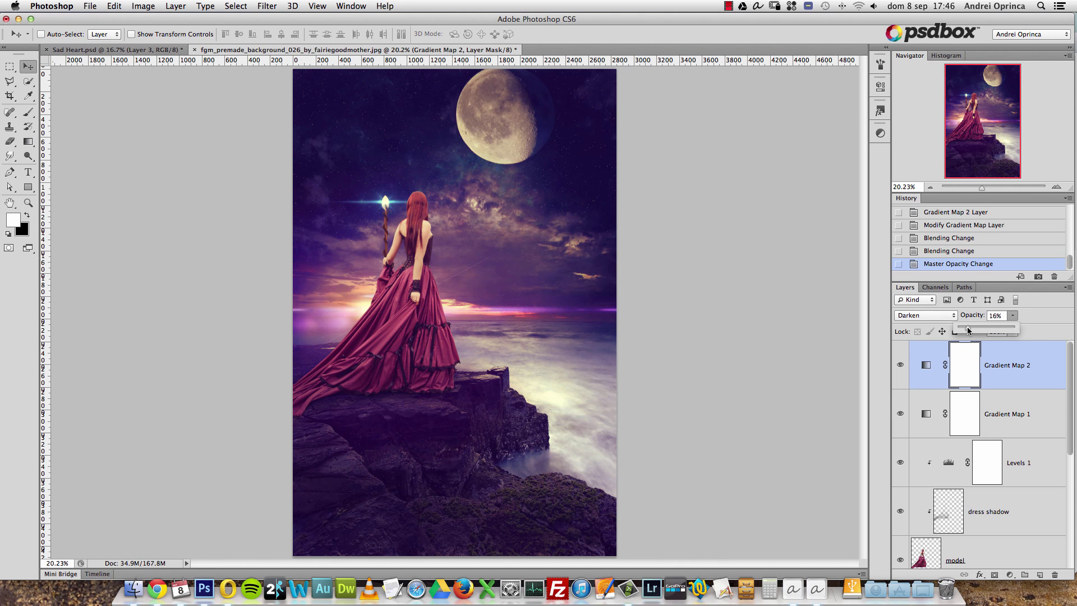
Compare the image with and without the Gradient Map 2 layer
left_click(925, 365)
left_click(900, 365)
left_click(900, 366)
left_click(899, 365)
left_click(899, 365)
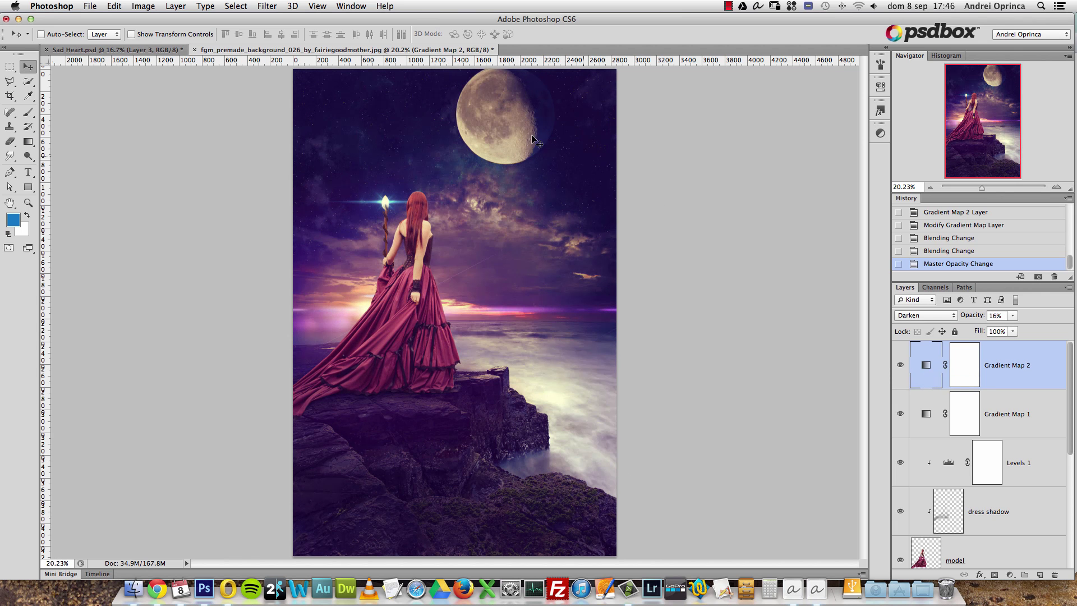
left_click(900, 367)
left_click(899, 367)
Examine the finished reference artwork in Sad Heart.psd with Layer 3 shown, at 25% magnification
left_click(147, 50)
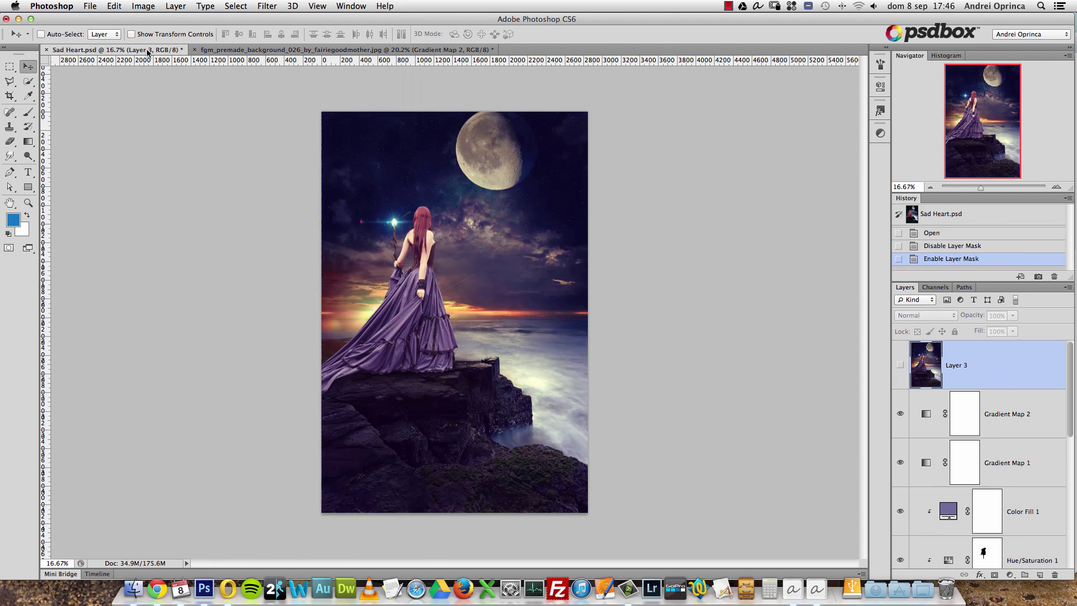
left_click(900, 366)
left_click(1057, 187)
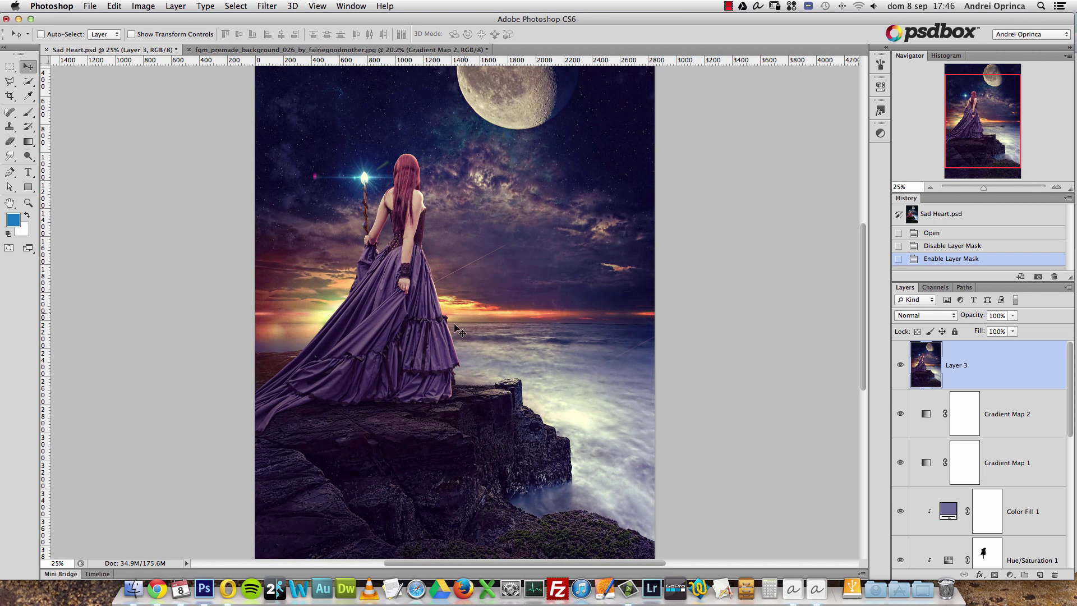
Return to the working composition and set the Gradient Map 1 layer's opacity to 33%
left_click(303, 49)
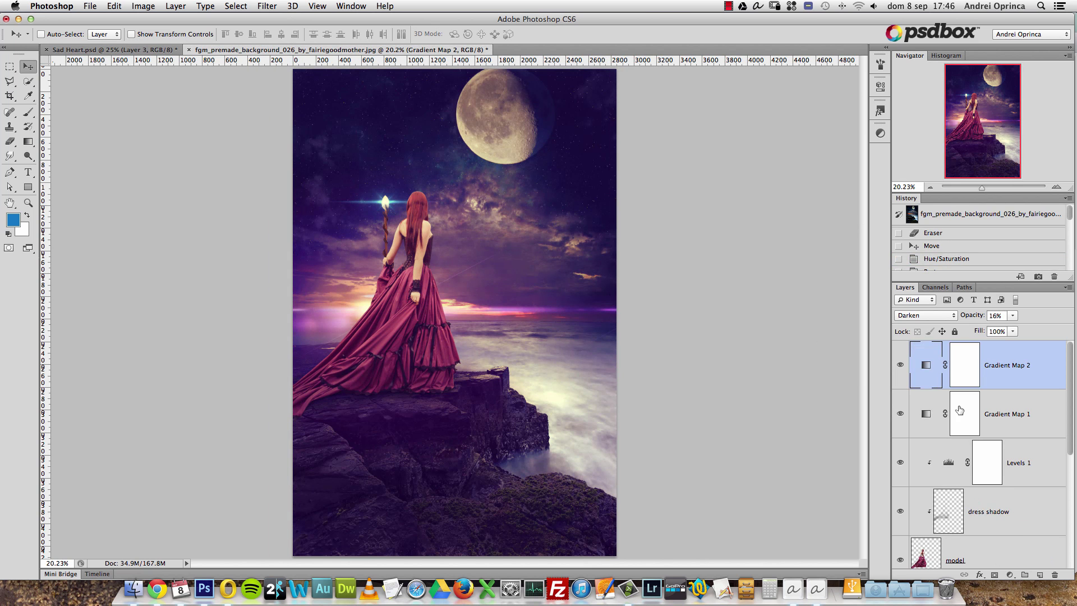
left_click(1016, 412)
left_click_drag(1014, 321, 1000, 331)
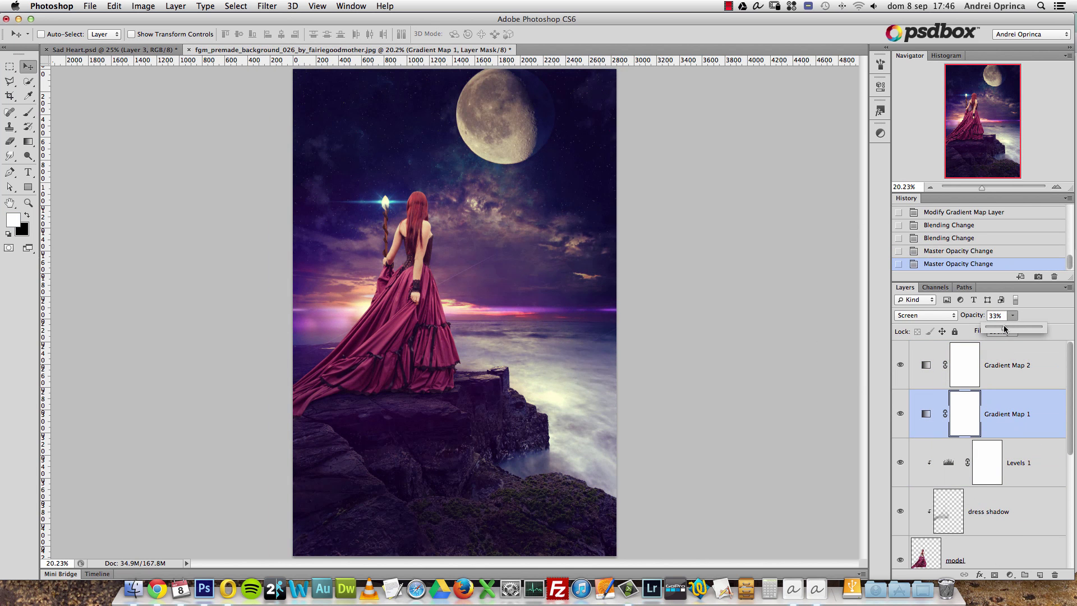
Examine the reference Sad Heart.psd and its layer stack down to the Background layer
left_click(112, 49)
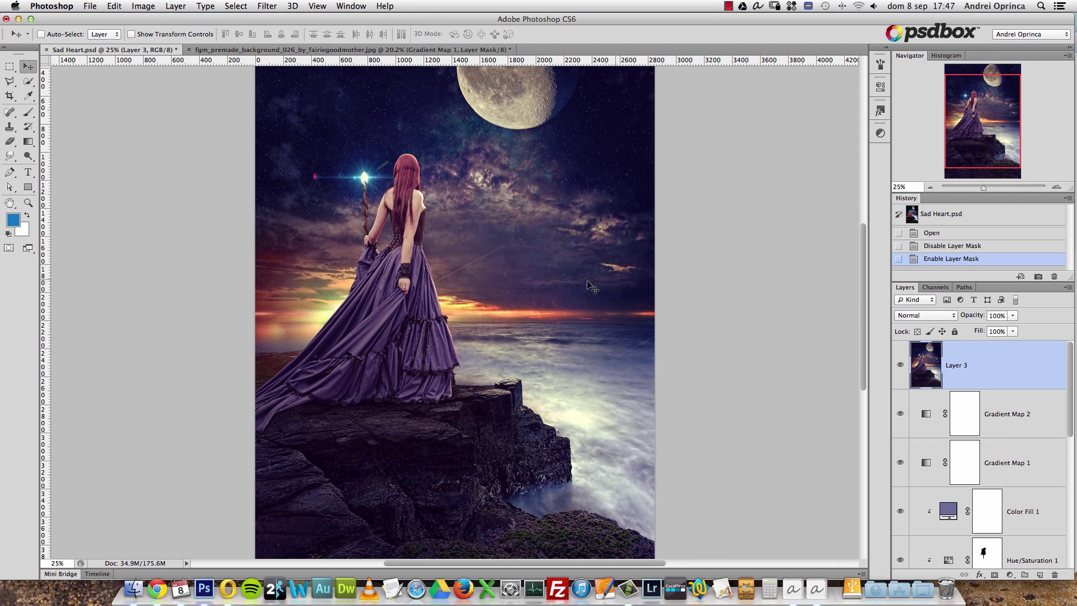
scroll(953, 396, "down", 5)
scroll(961, 392, "up", 2)
scroll(960, 393, "down", 2)
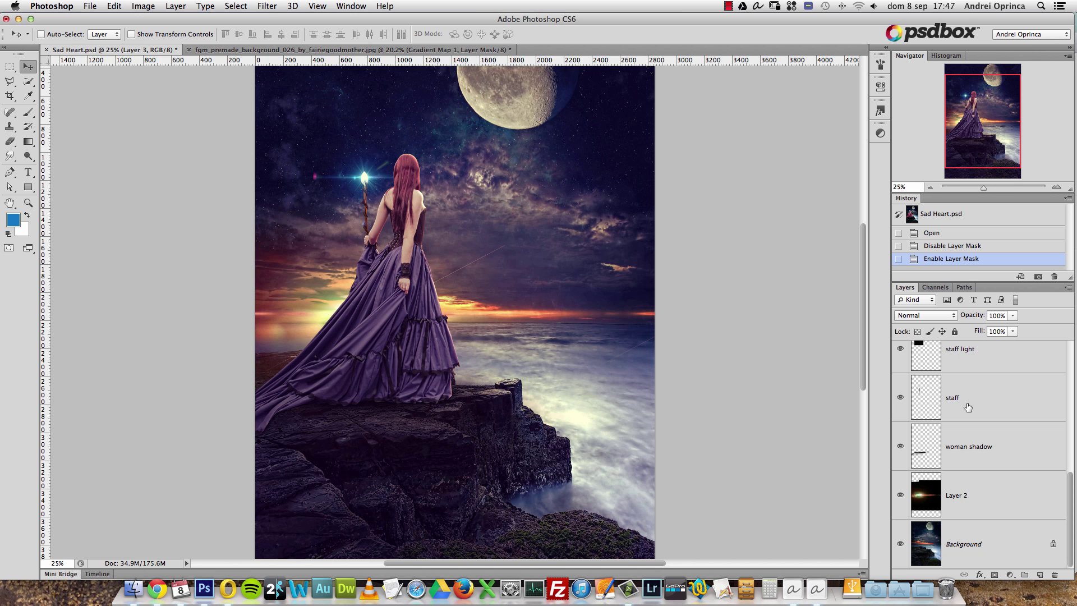
Return to the working composition and check its image size without changing it
left_click(325, 49)
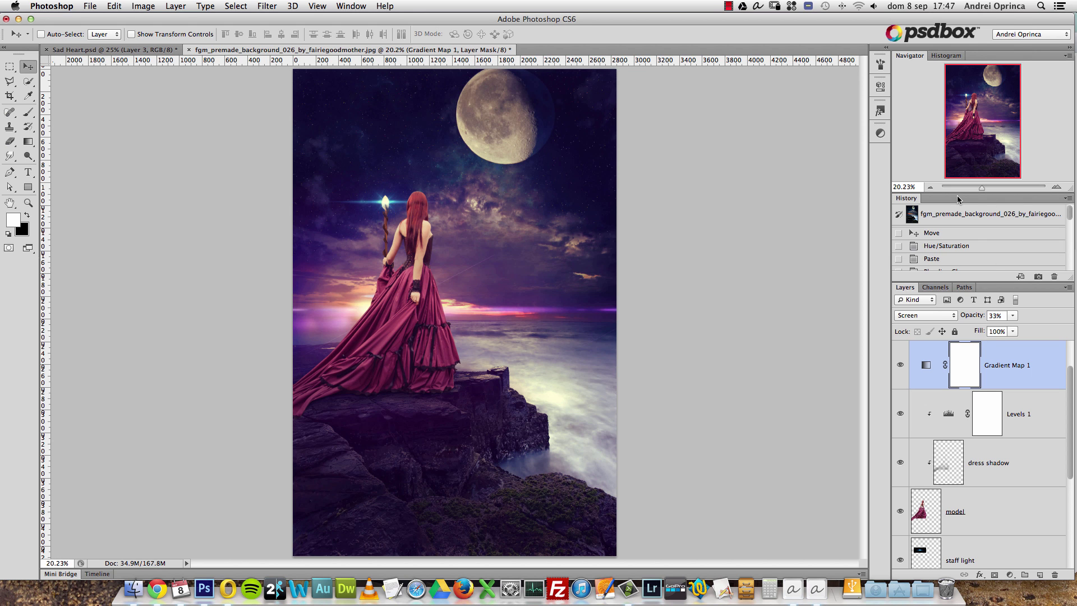
key("alt+ctrl+i")
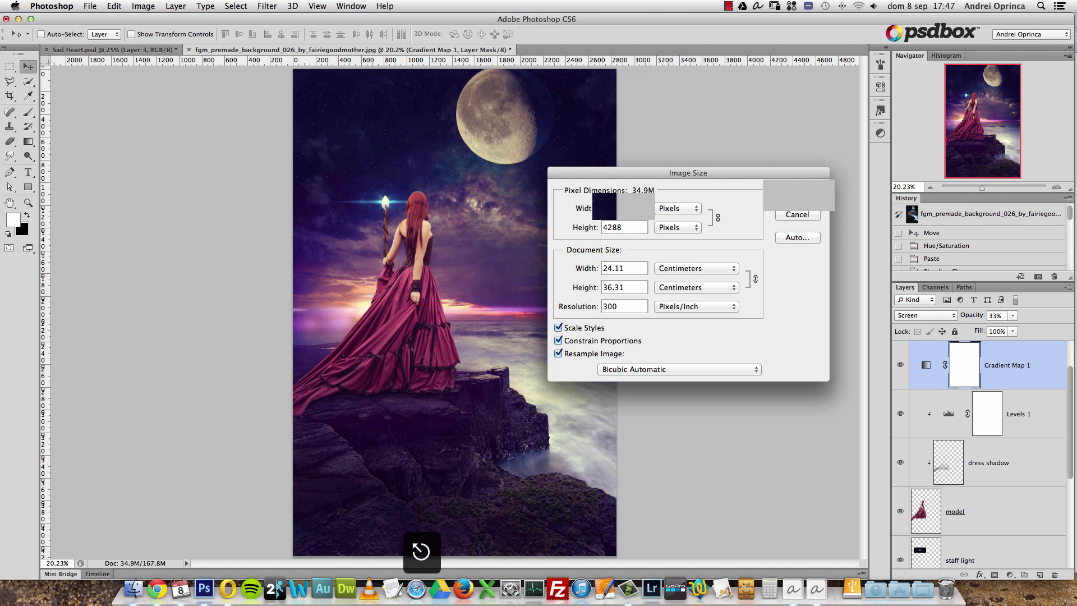
key("Escape")
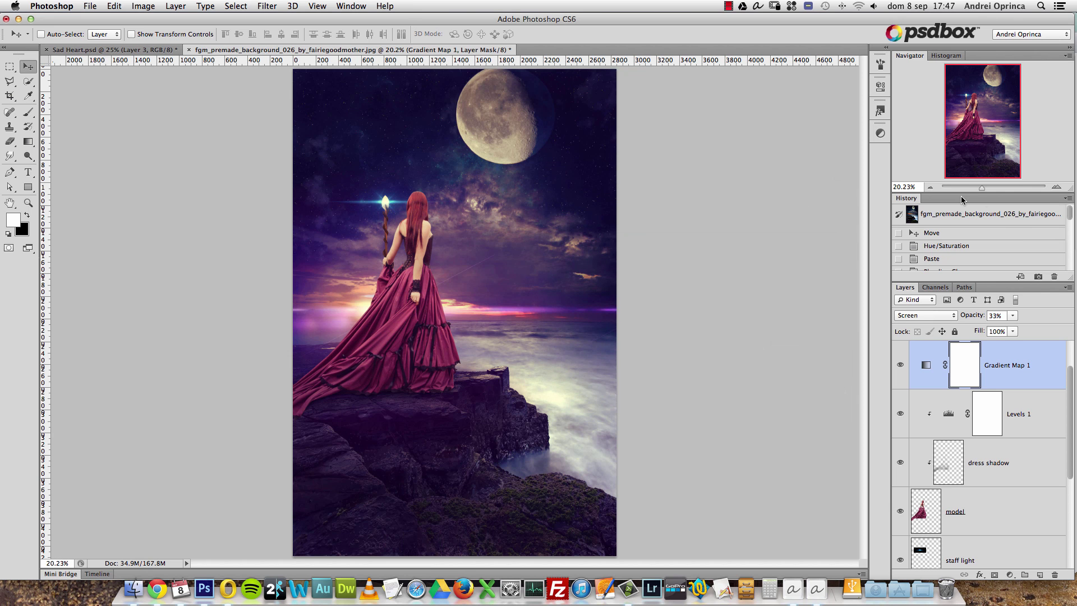
Select the entire canvas of the working composition and make a merged copy of all visible layers
key("ctrl+a")
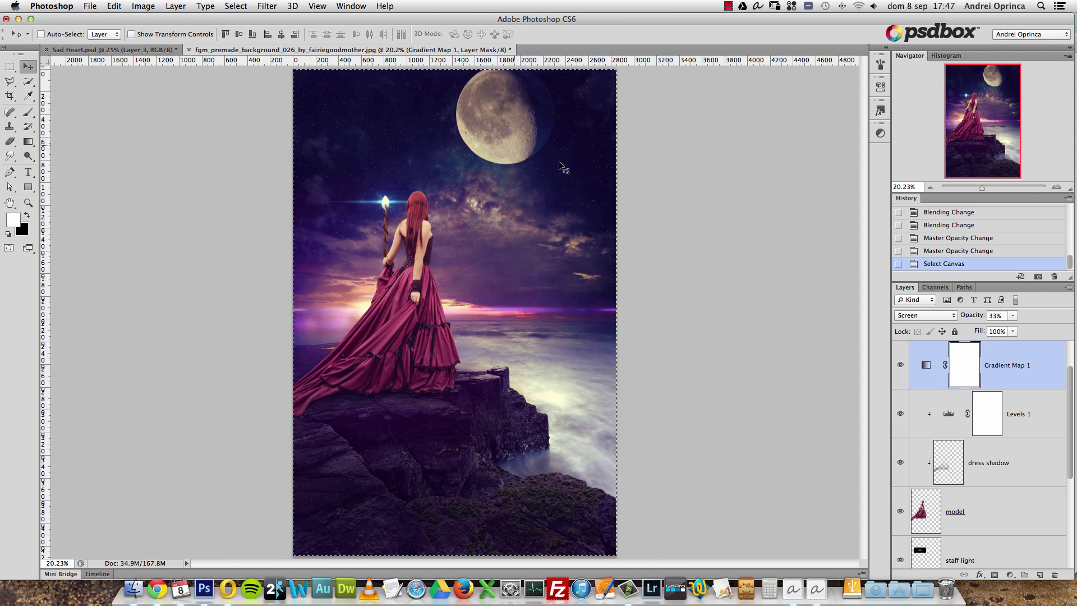
left_click(118, 8)
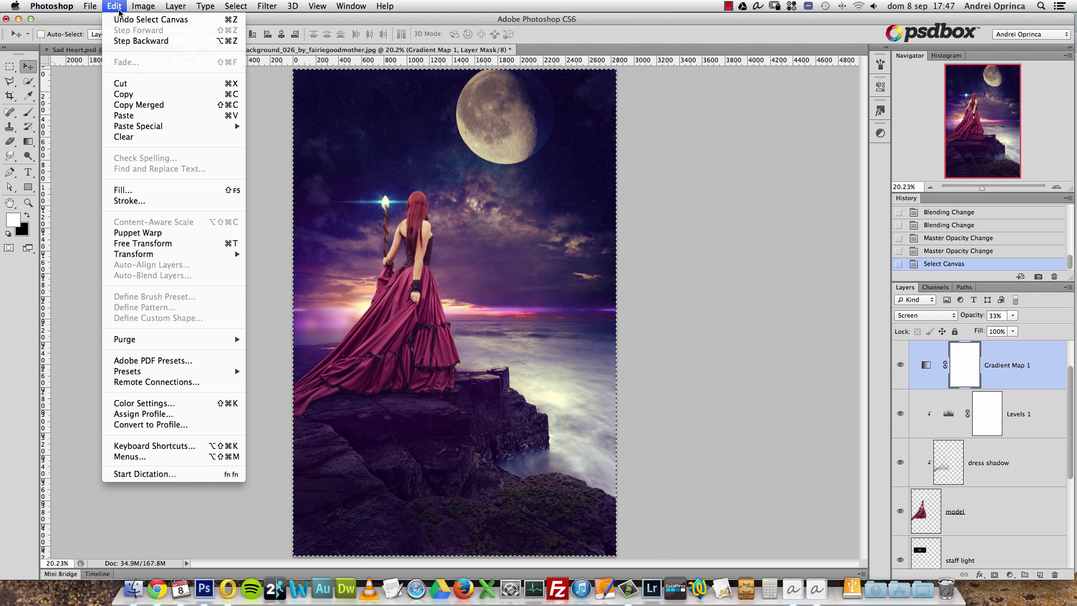
left_click(157, 105)
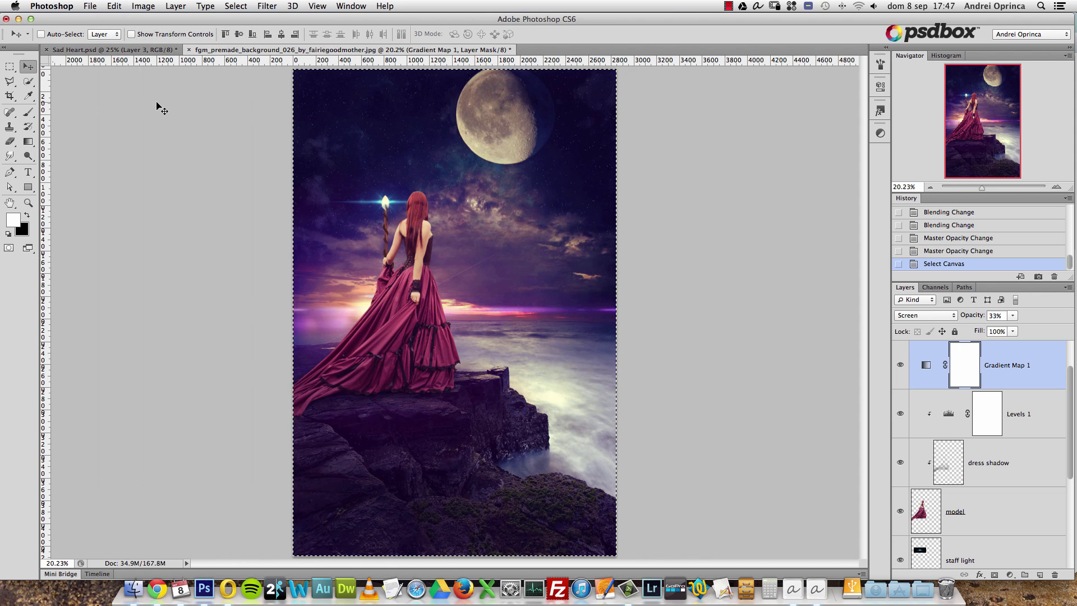
Paste the merged copy into a new 2848 × 4288 px document and delete that document's white Background layer
key("ctrl+n")
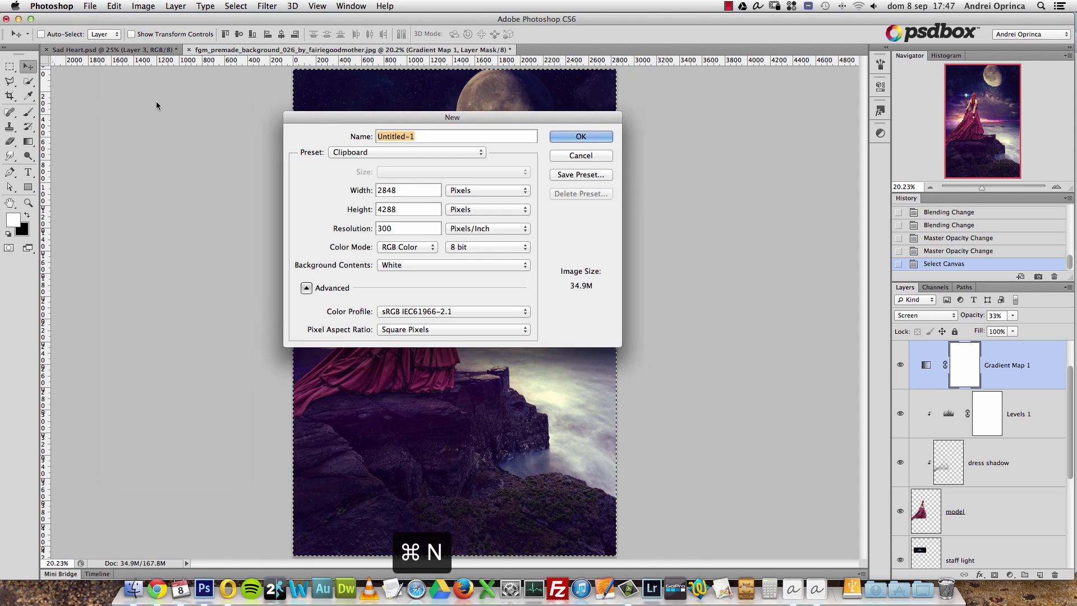
left_click(575, 138)
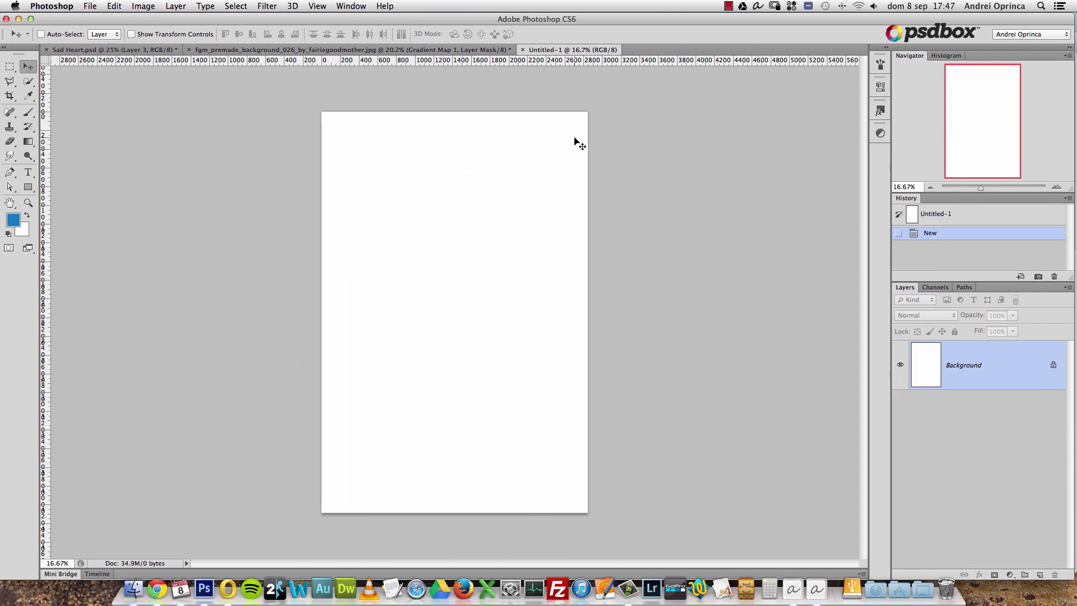
key("super+v")
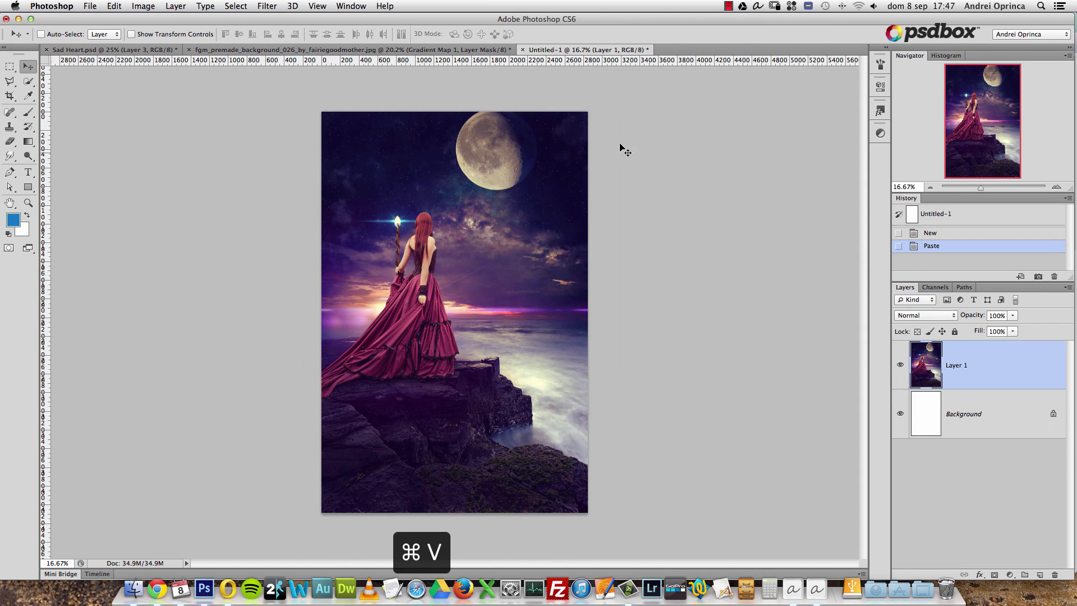
left_click_drag(1035, 422, 1054, 573)
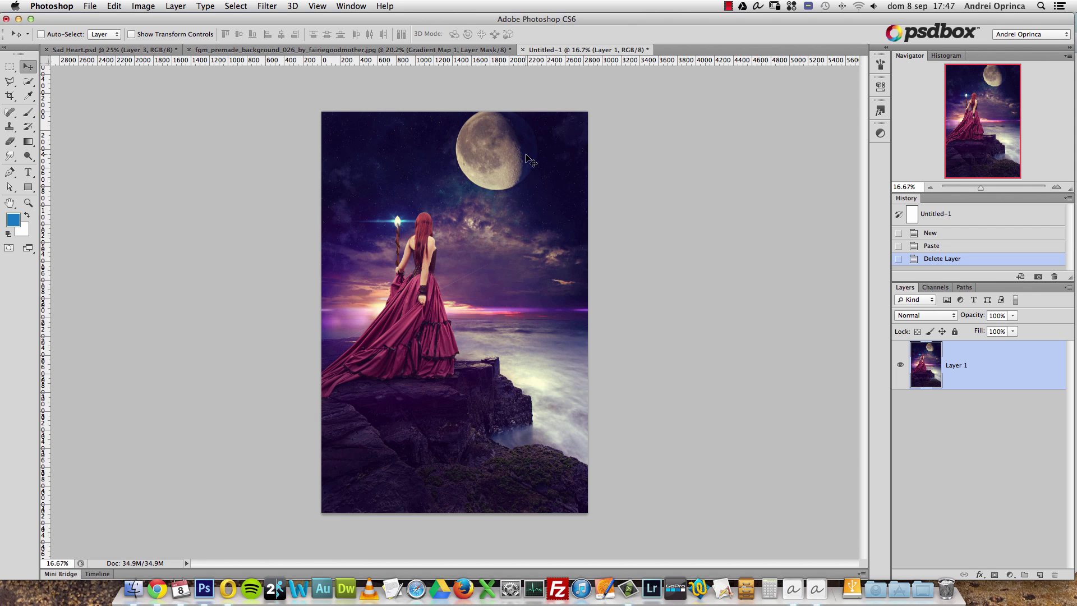
Crop the rocky foreground and a thin strip of sky off the merged image, leaving about 2848 × 3316 px
left_click(10, 95)
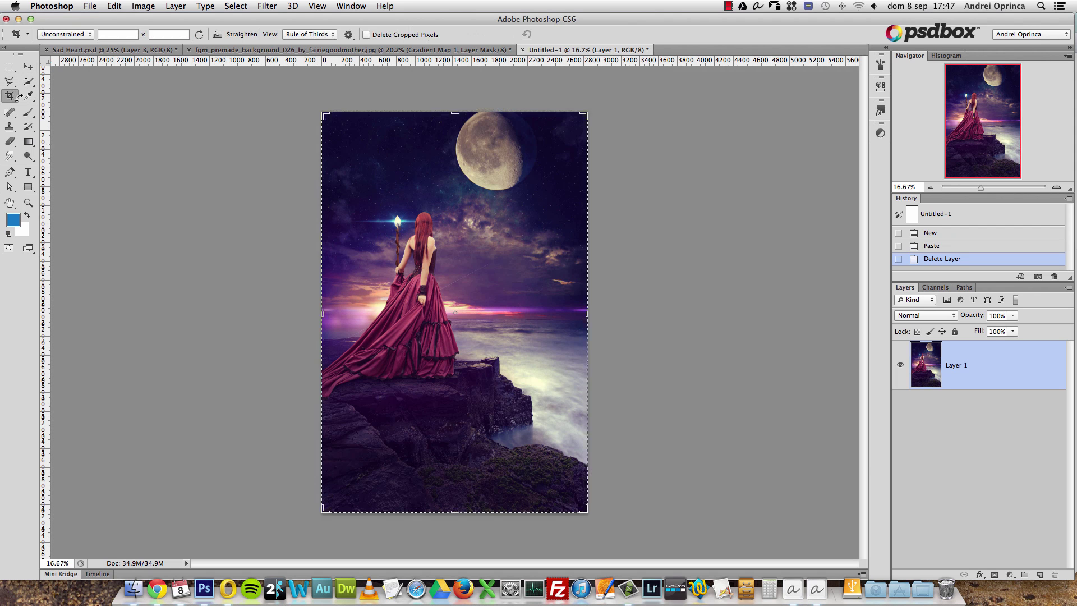
left_click_drag(459, 515, 457, 477)
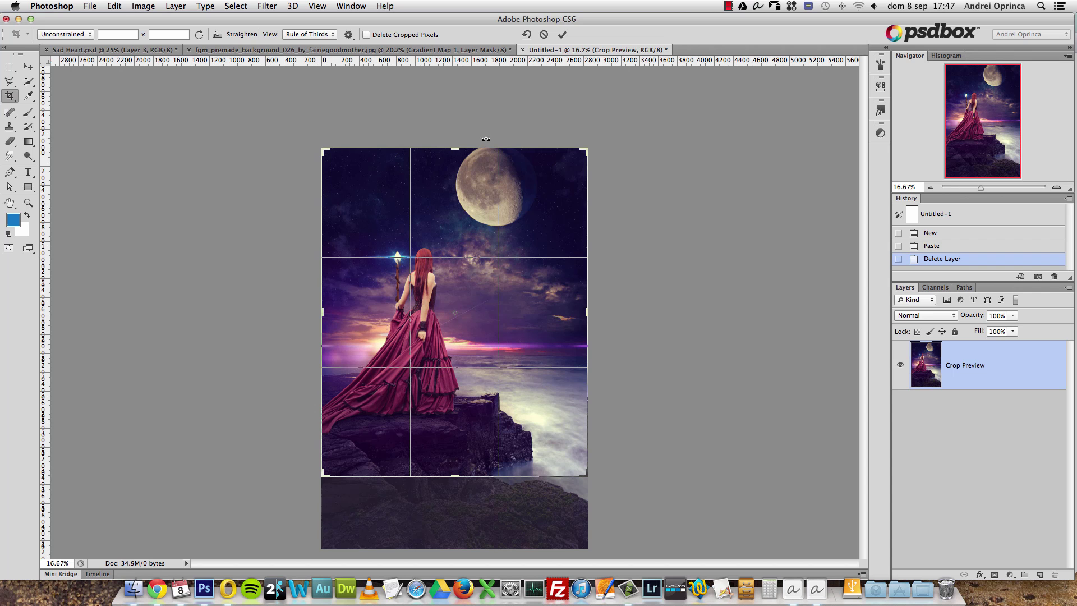
left_click_drag(458, 149, 456, 158)
key("Return")
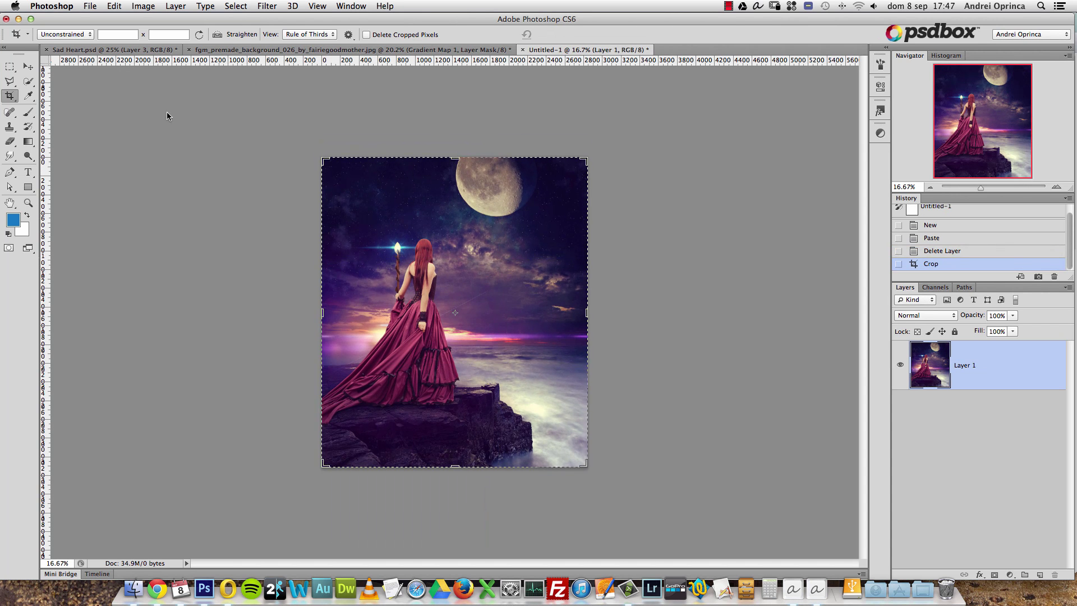
Resize the cropped merged image to 800 px wide with its proportions constrained
left_click(28, 67)
key("alt+super+i")
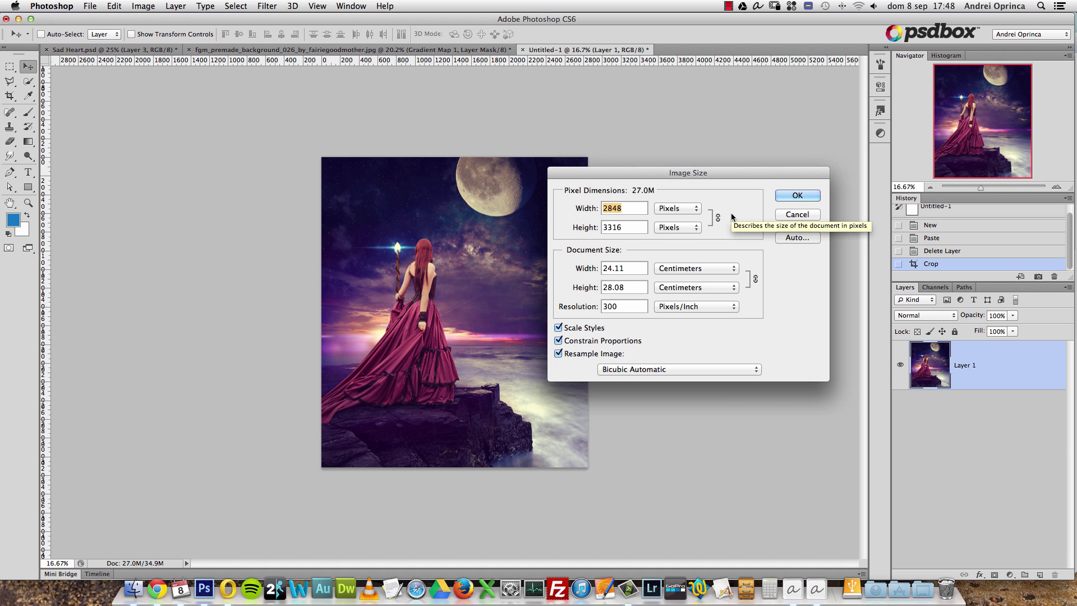
type("800")
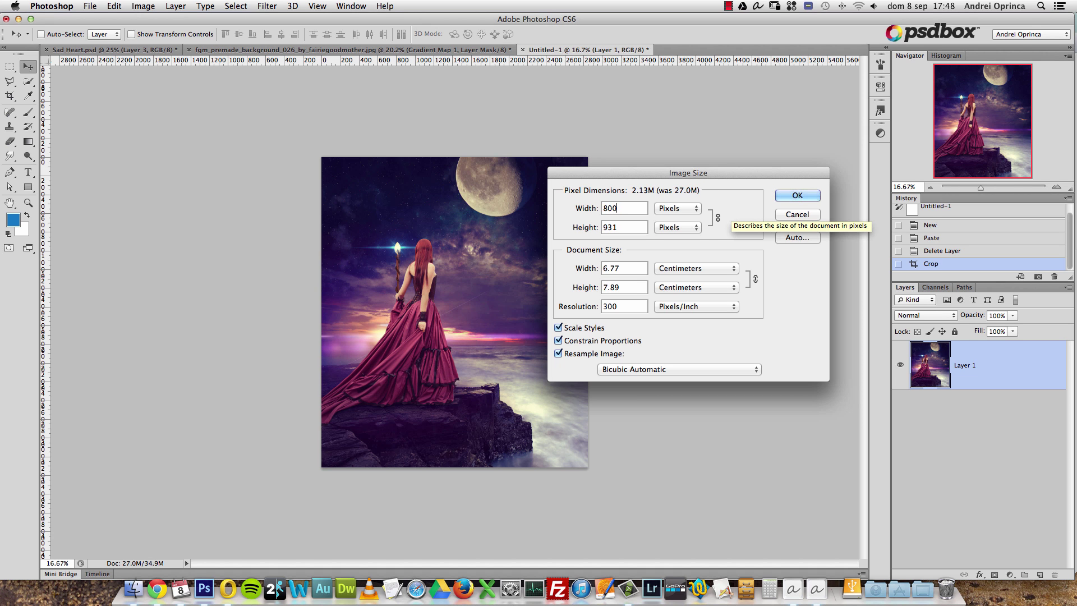
left_click(786, 195)
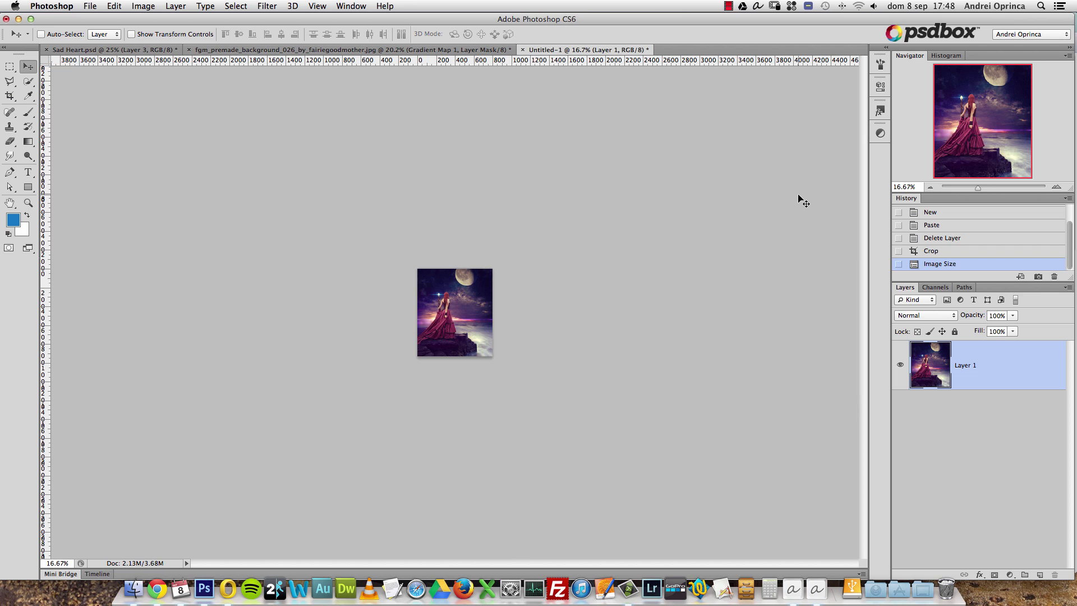
Sharpen the resized image with Unsharp Mask at an amount of 139% and a radius of 0.4 pixels
key("super+1")
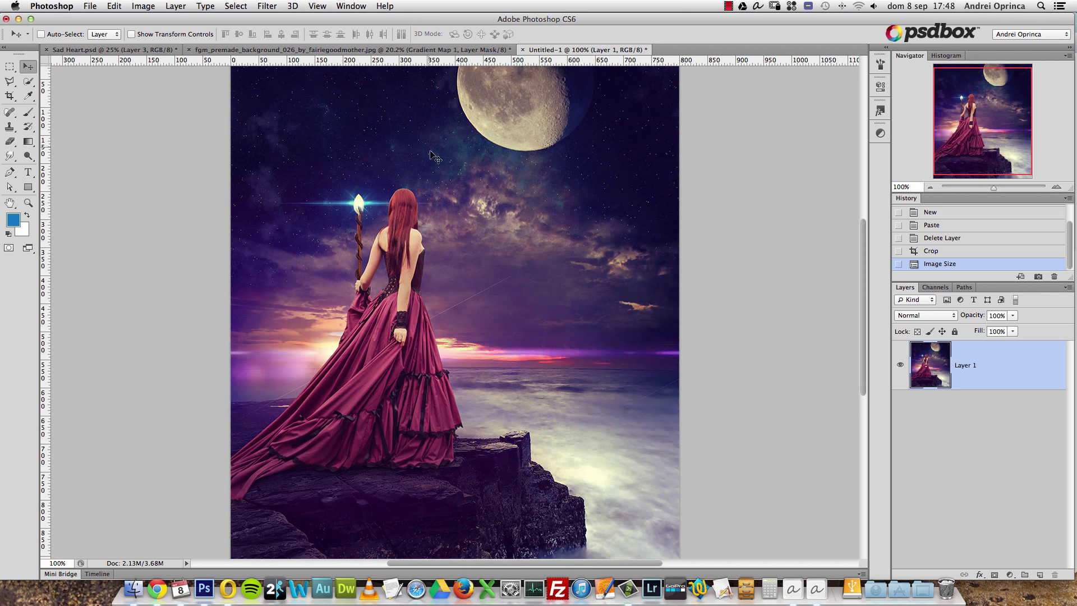
left_click(268, 7)
key("Right")
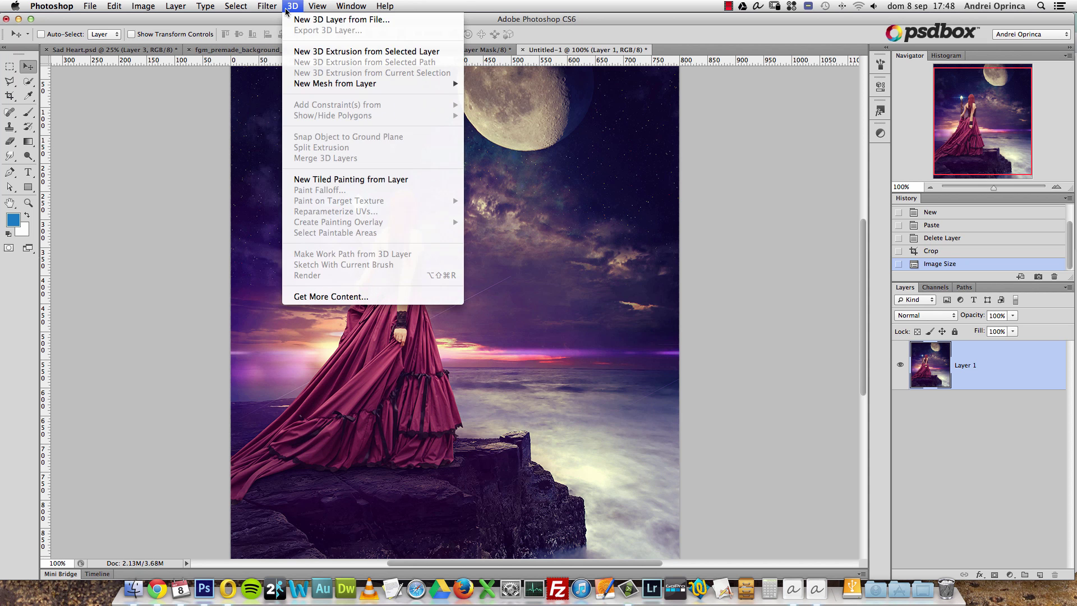
mouse_move(270, 8)
mouse_move(314, 189)
left_click(467, 235)
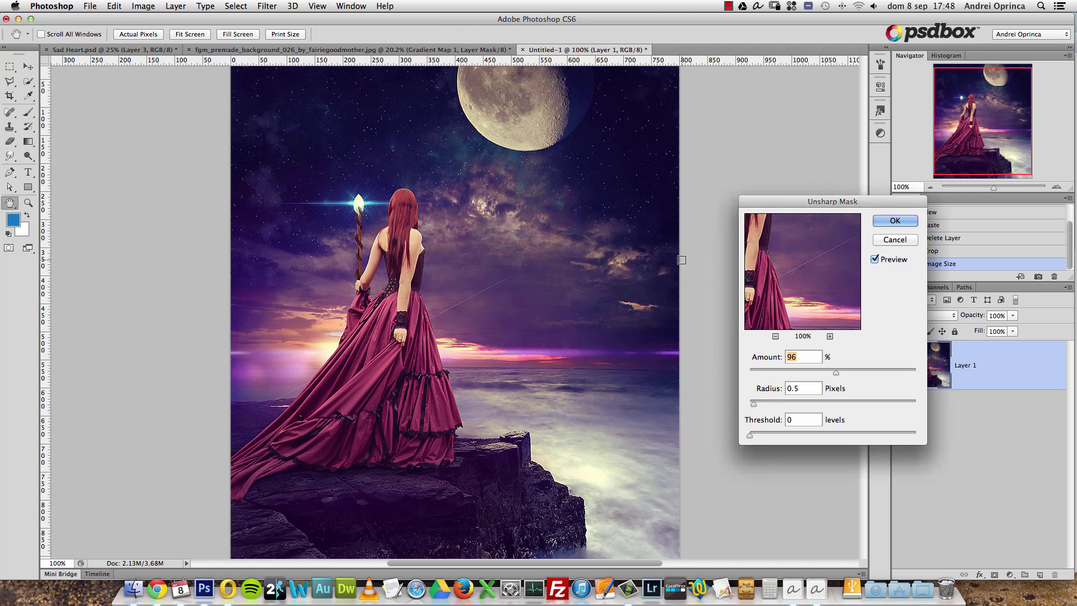
left_click(787, 387)
type("04")
key("BackSpace")
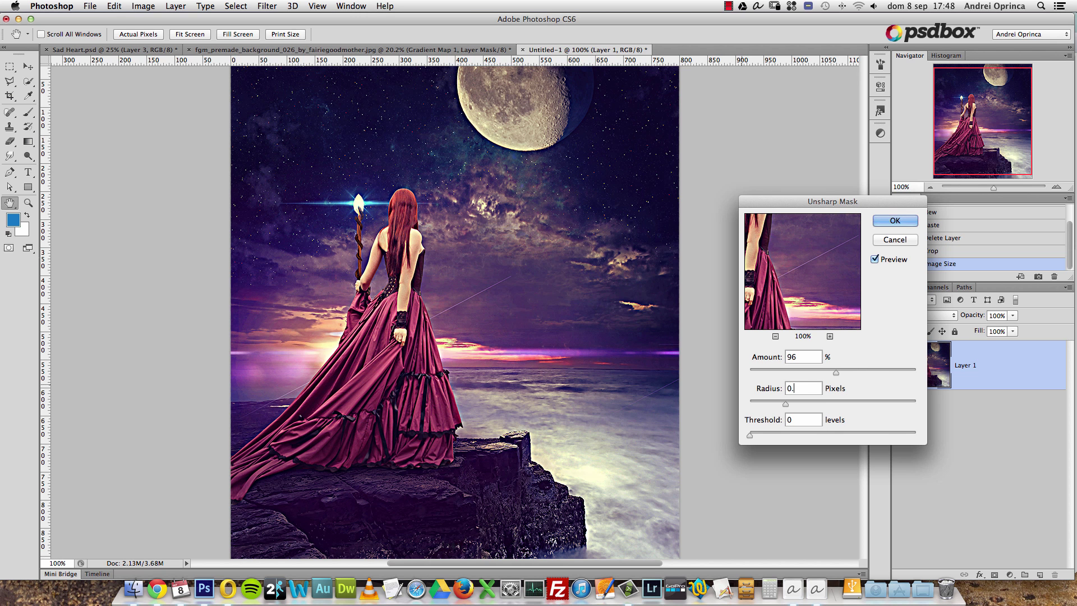
type(".4")
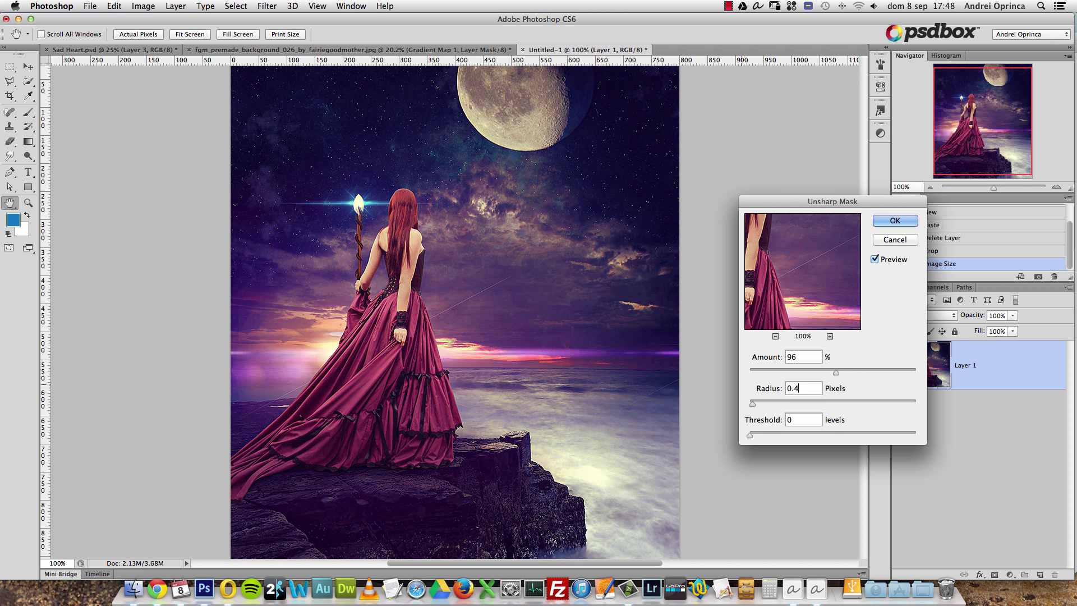
left_click_drag(836, 372, 856, 370)
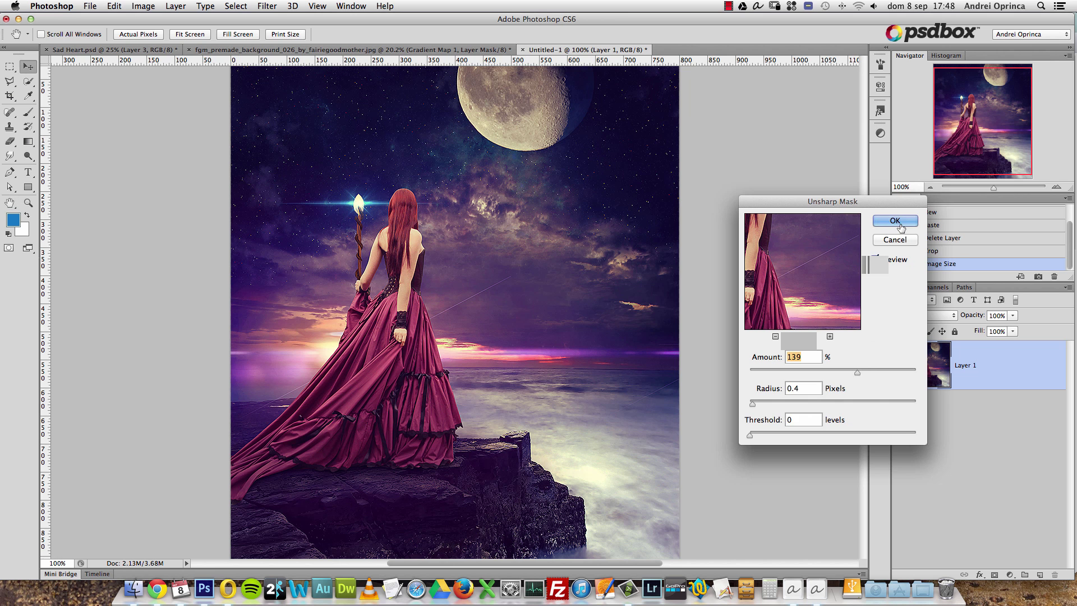
key("Return")
Compare the image before and after the Unsharp Mask by alternating between the two history states
left_click(930, 252)
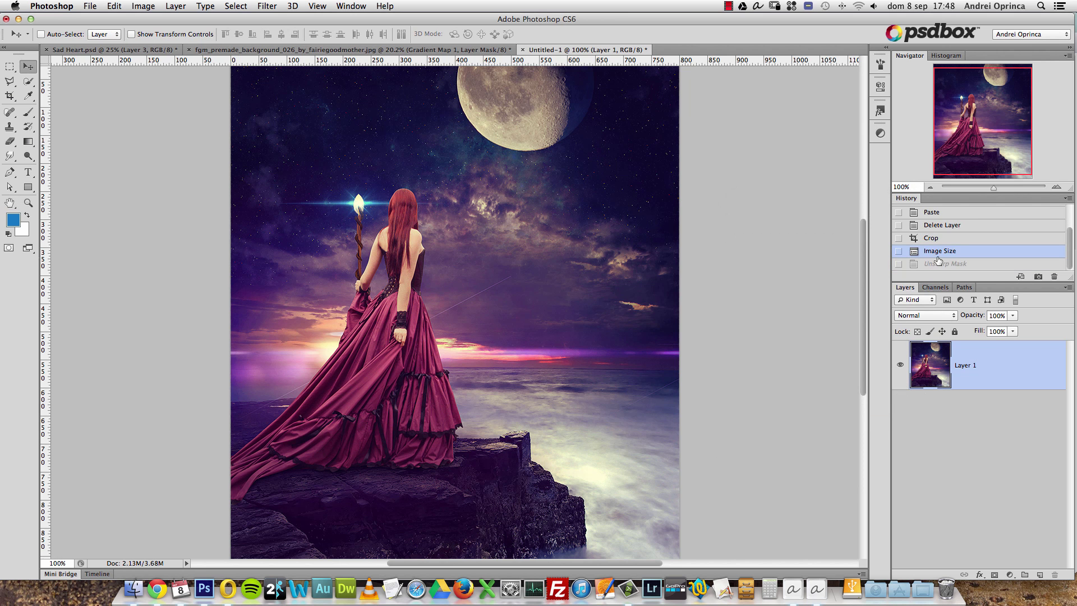
left_click(947, 267)
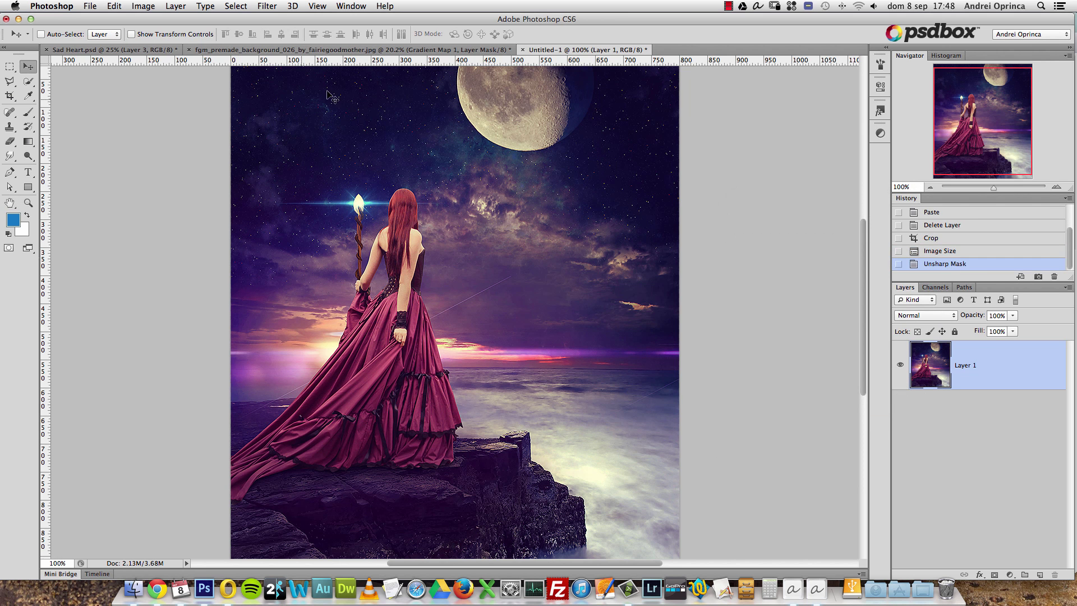
left_click(944, 252)
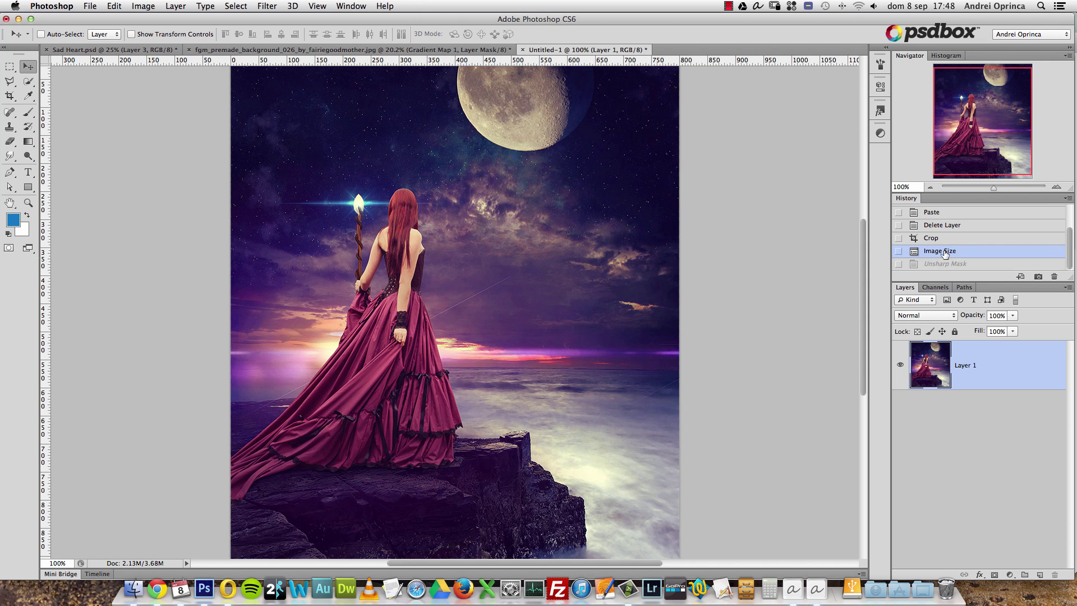
left_click(946, 265)
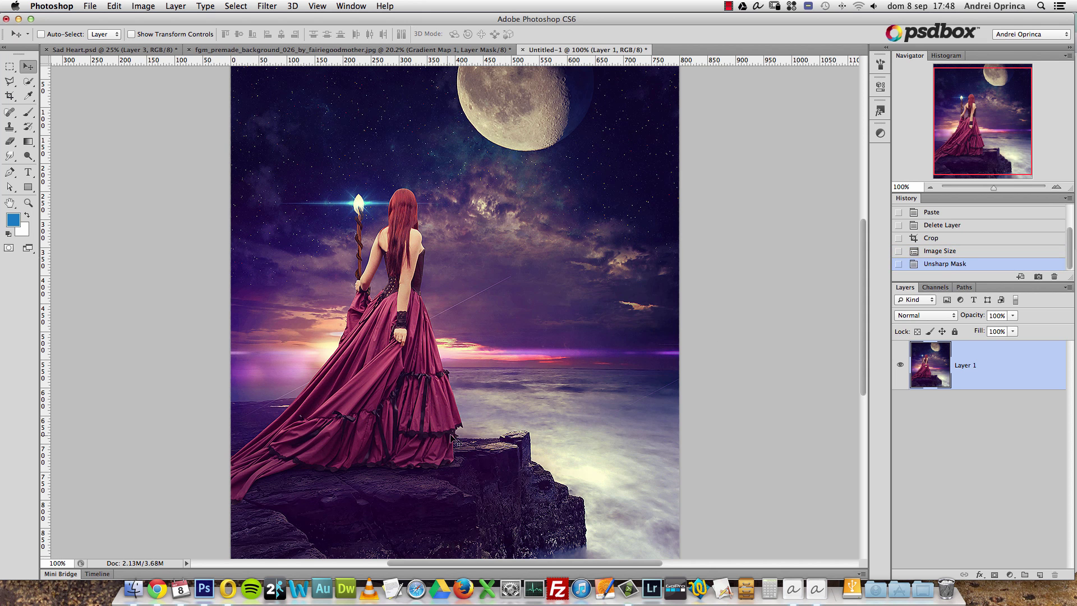
left_click_drag(1011, 117, 997, 119)
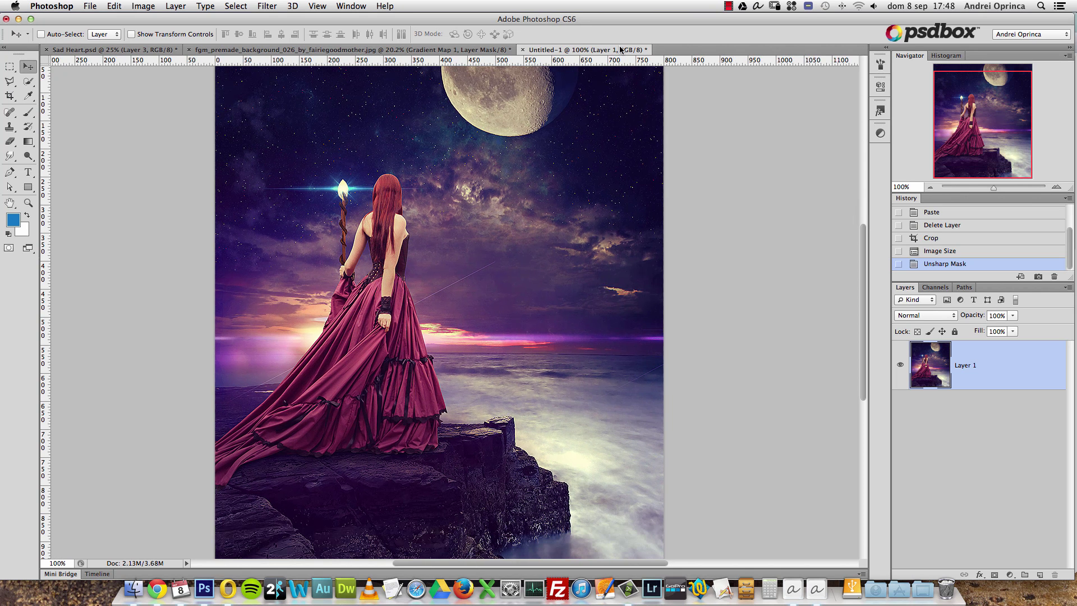
Close the sharpened copy, the deselected working composition and Sad Heart.psd without saving any changes
key("super+w")
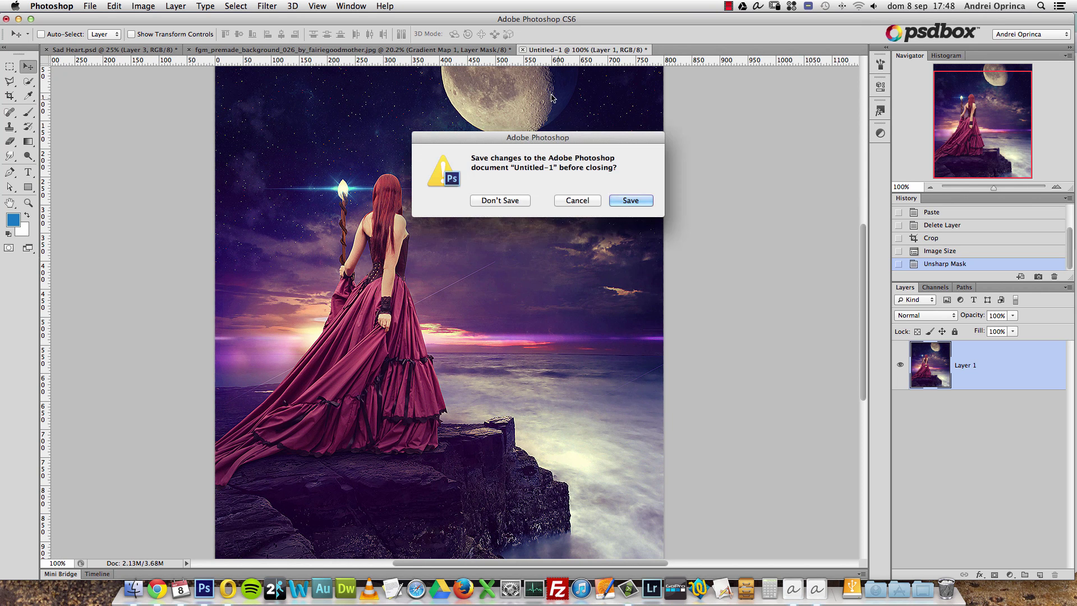
left_click(499, 199)
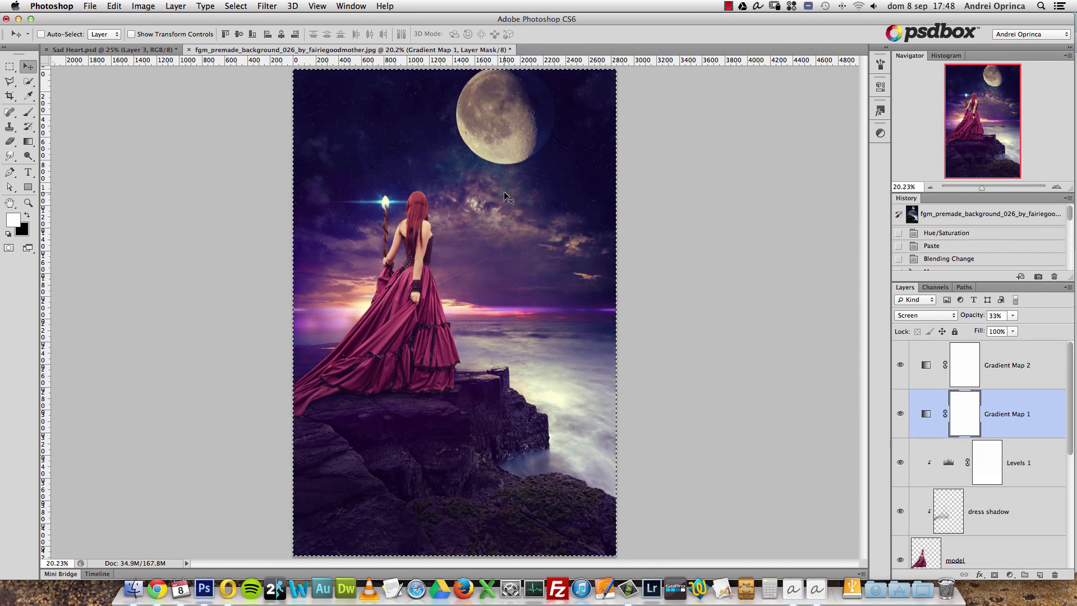
key("super+d")
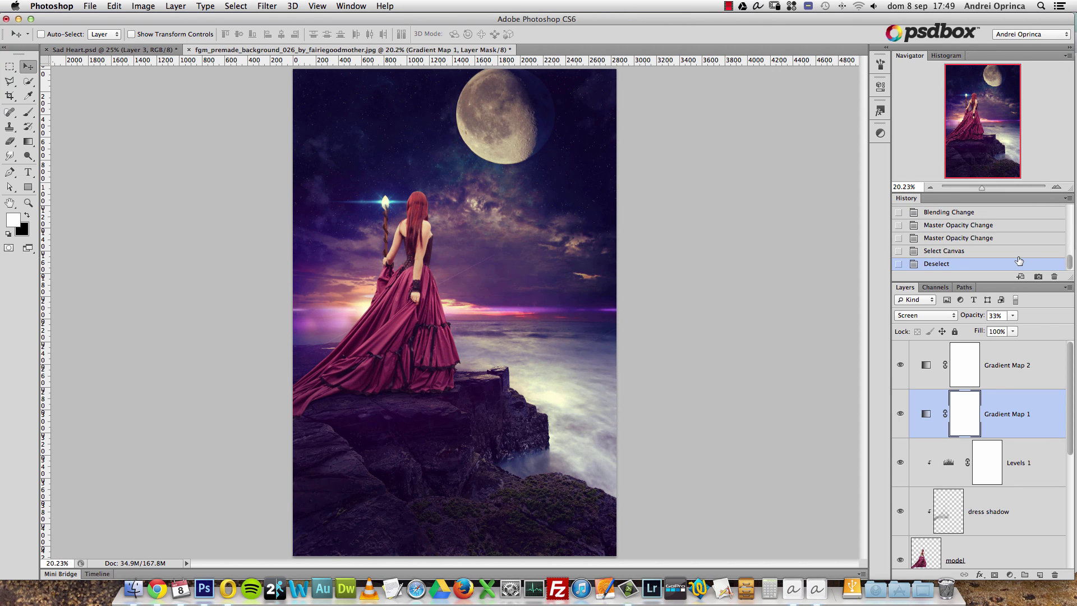
key("super+w")
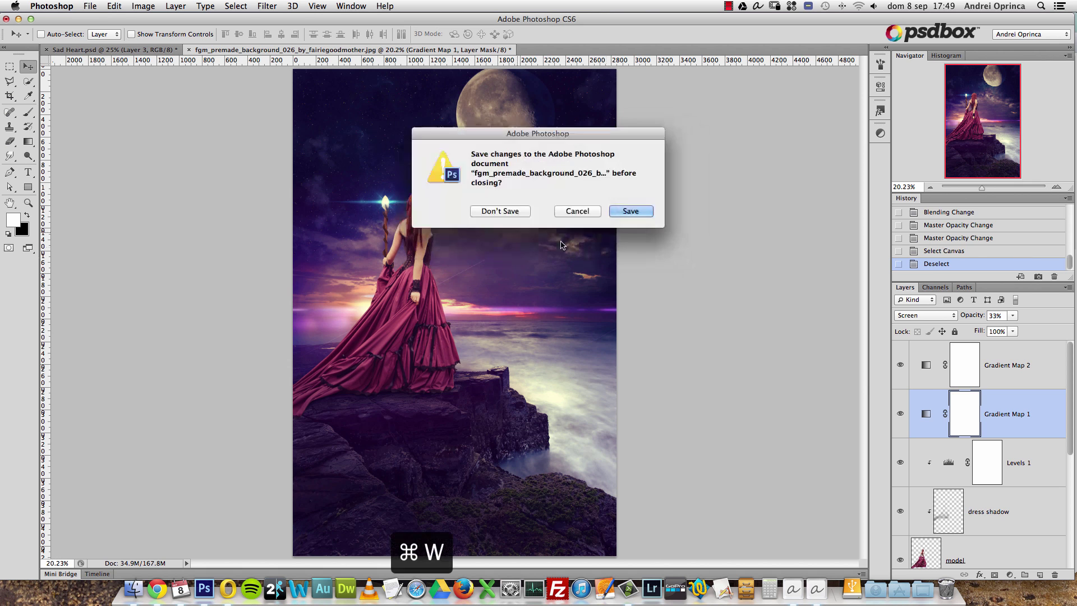
left_click(502, 211)
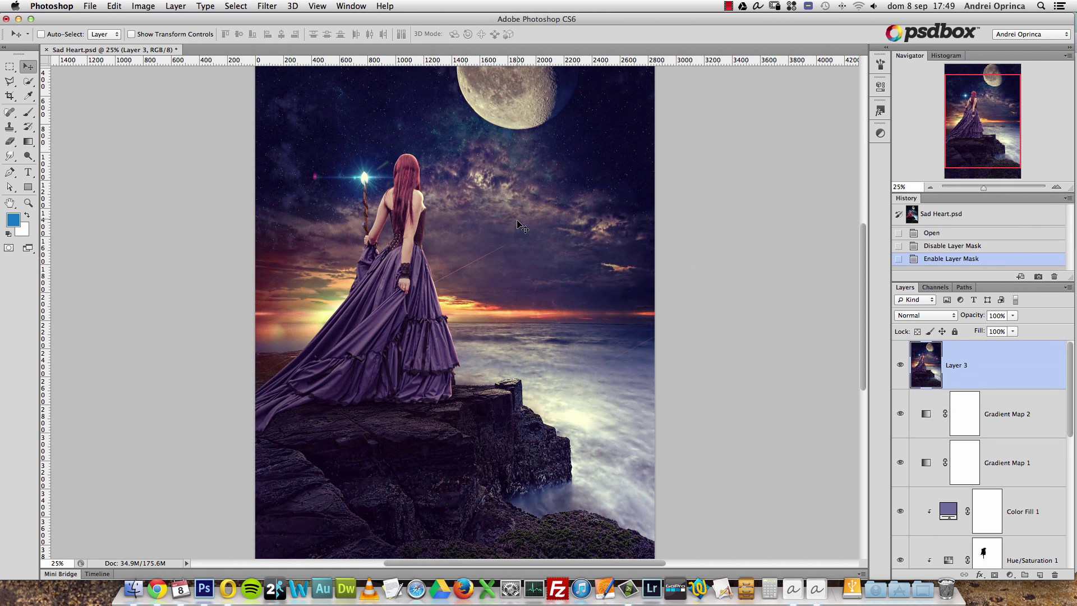
key("super+w")
left_click(519, 199)
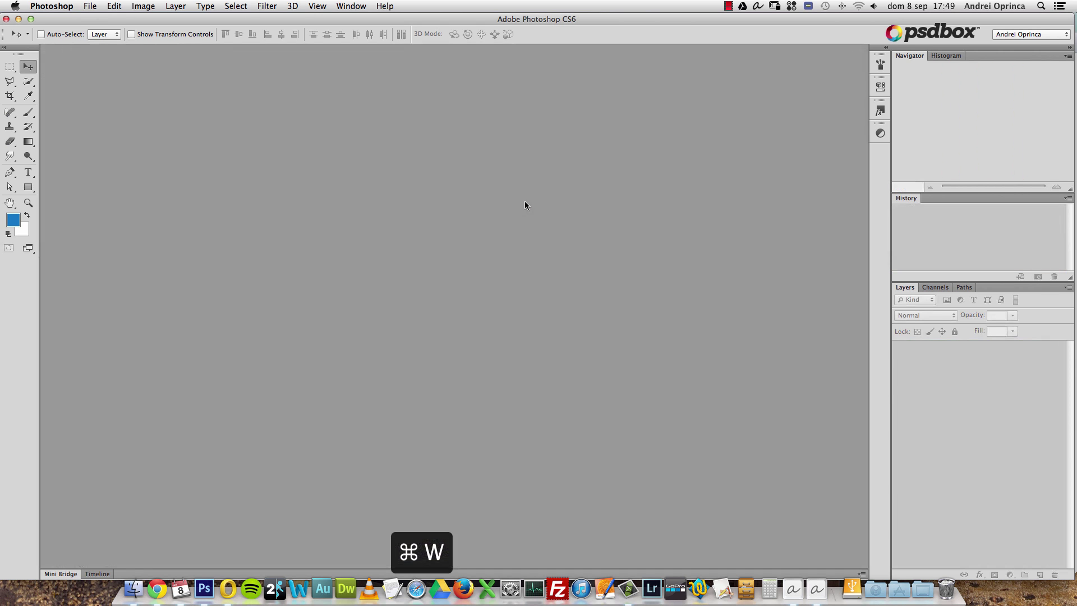
Switch to deviantART in Chrome and open the Resources & Stock Images category
left_click(157, 587)
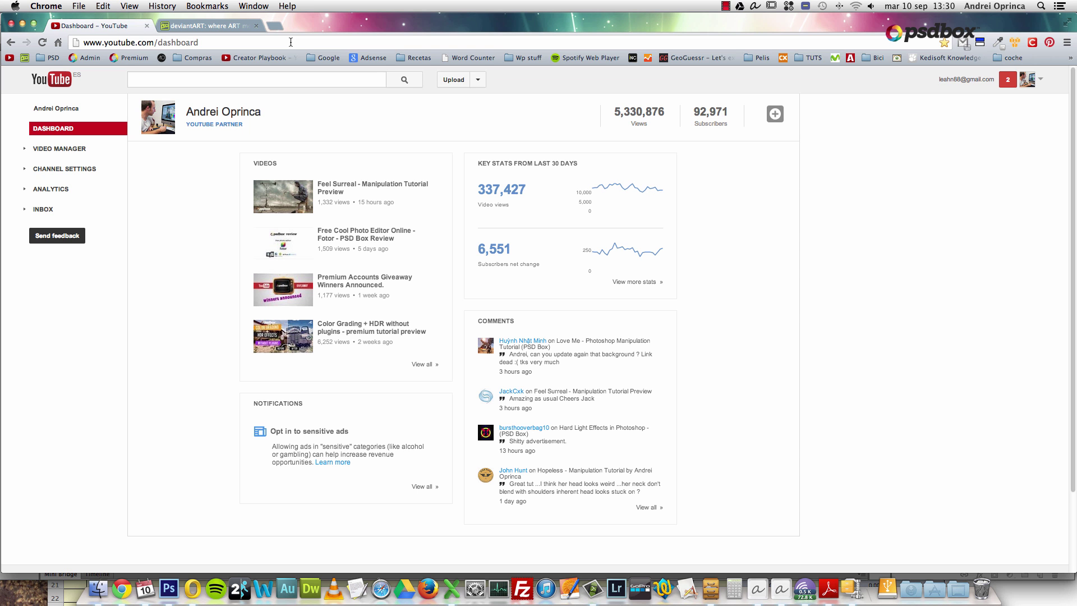
left_click(214, 27)
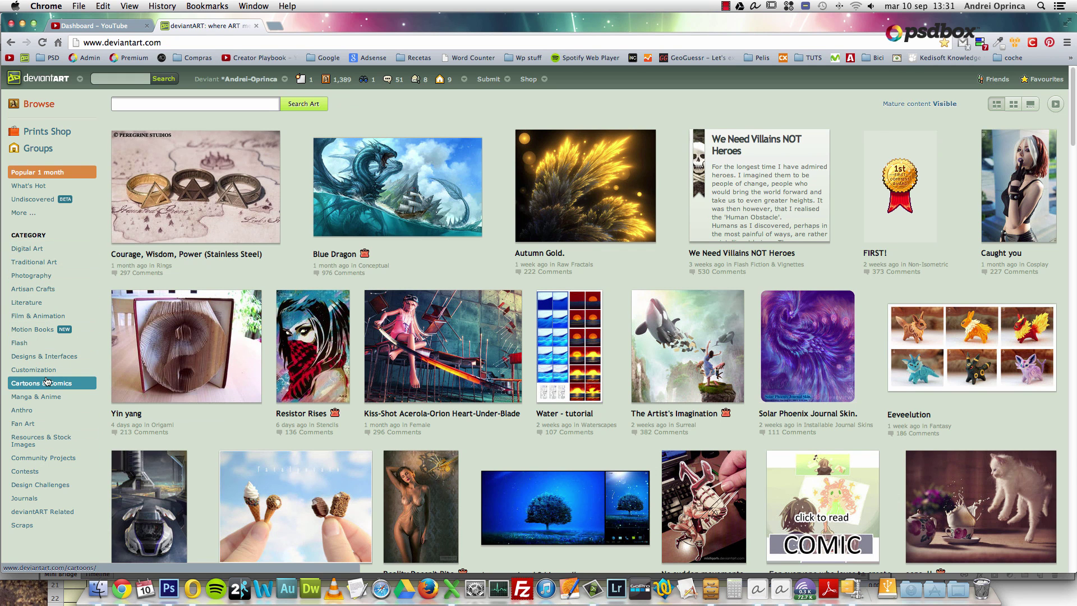
left_click(42, 443)
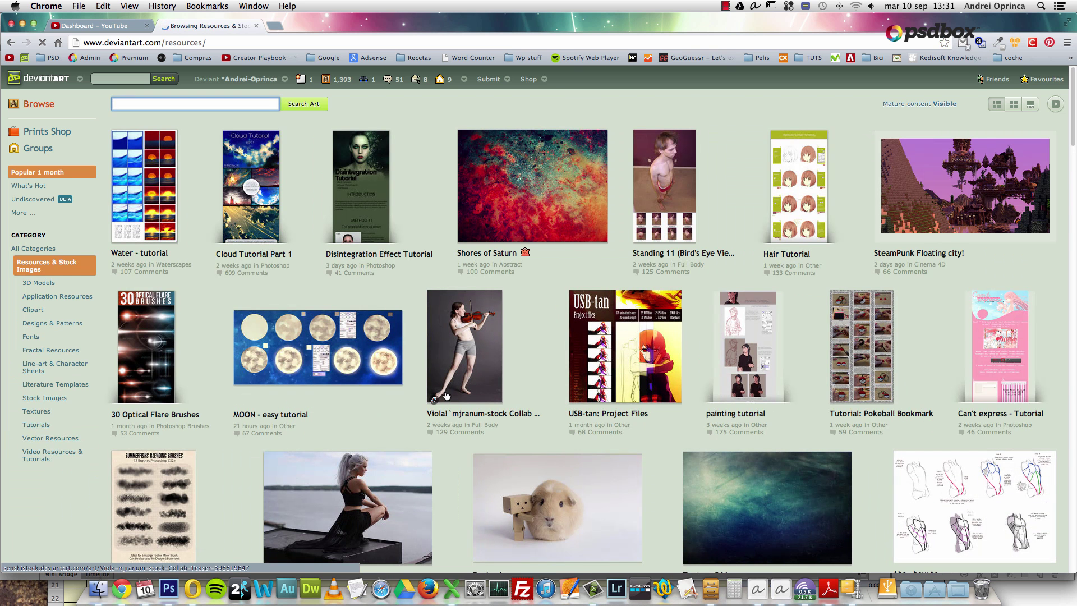
Look through the popular works in the Resources & Stock Images category for usable stock, textures and tutorials
mouse_move(520, 240)
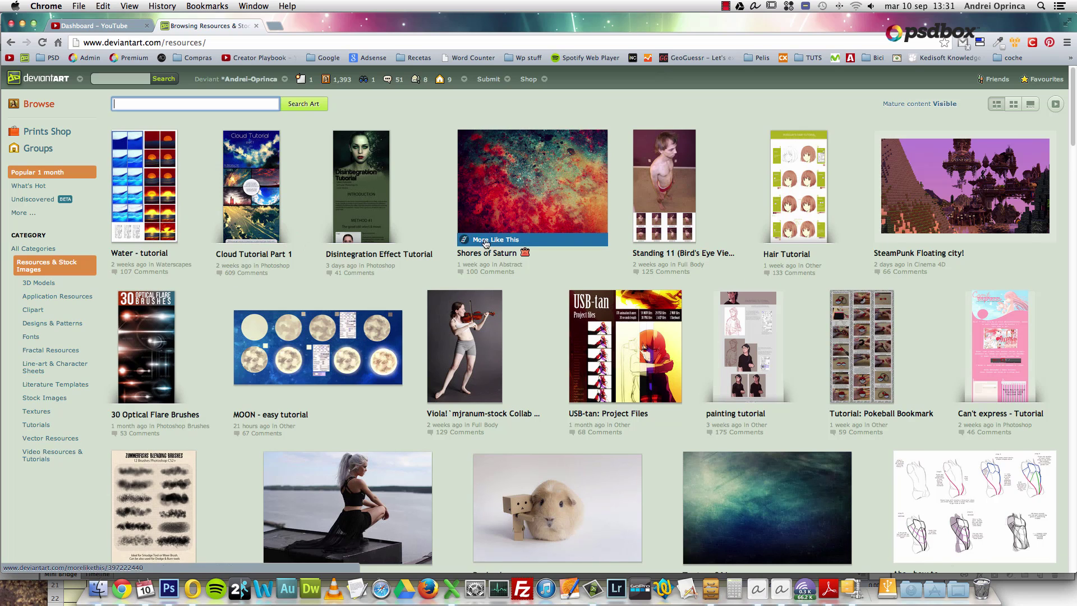
scroll(485, 245, "down", 5)
scroll(486, 246, "down", 7)
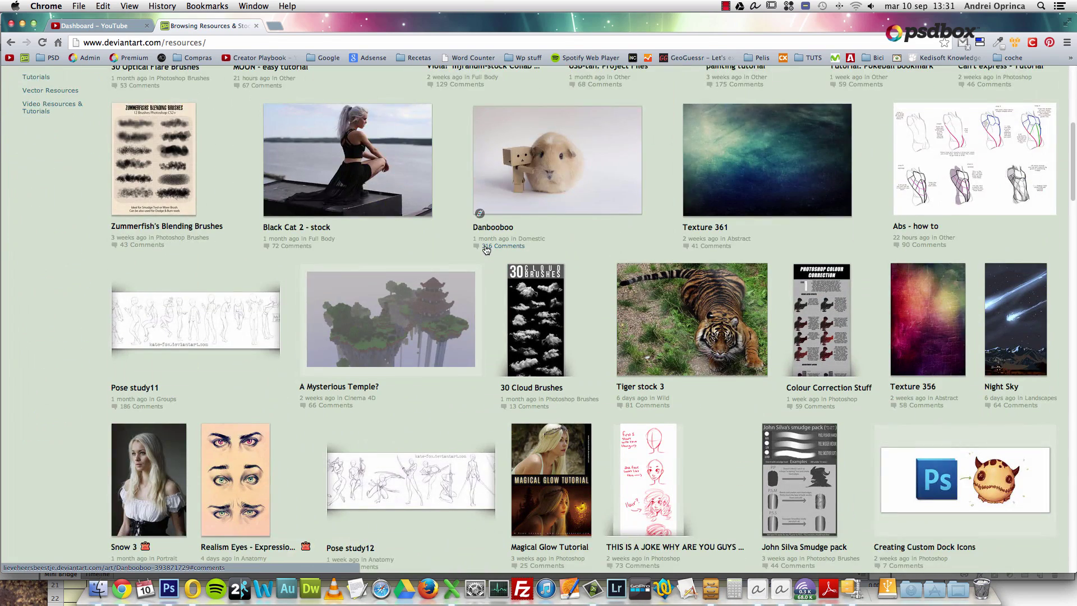
scroll(485, 249, "down", 7)
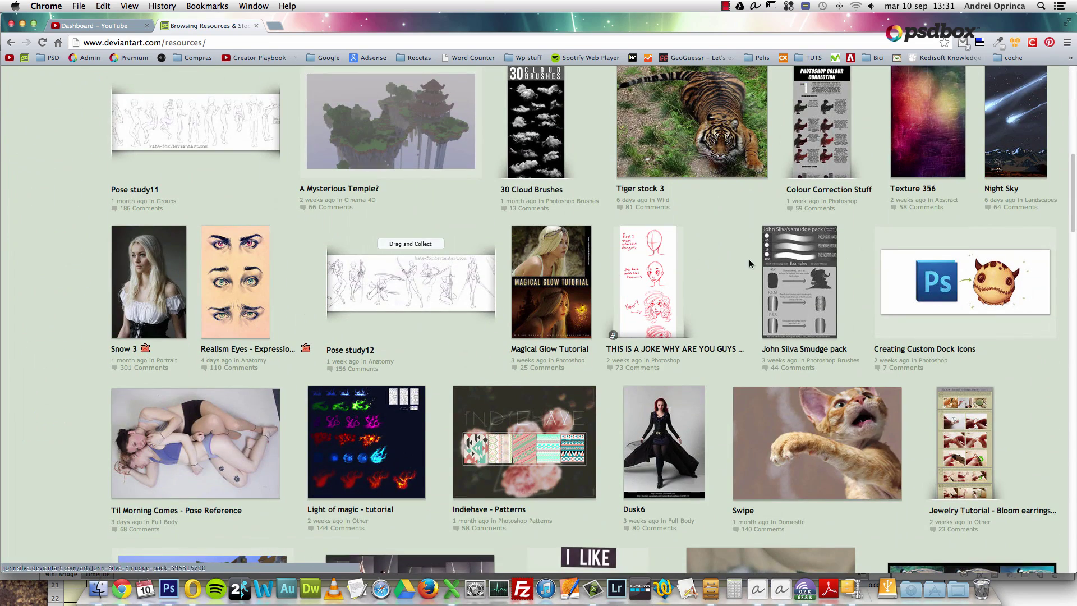
scroll(701, 279, "down", 9)
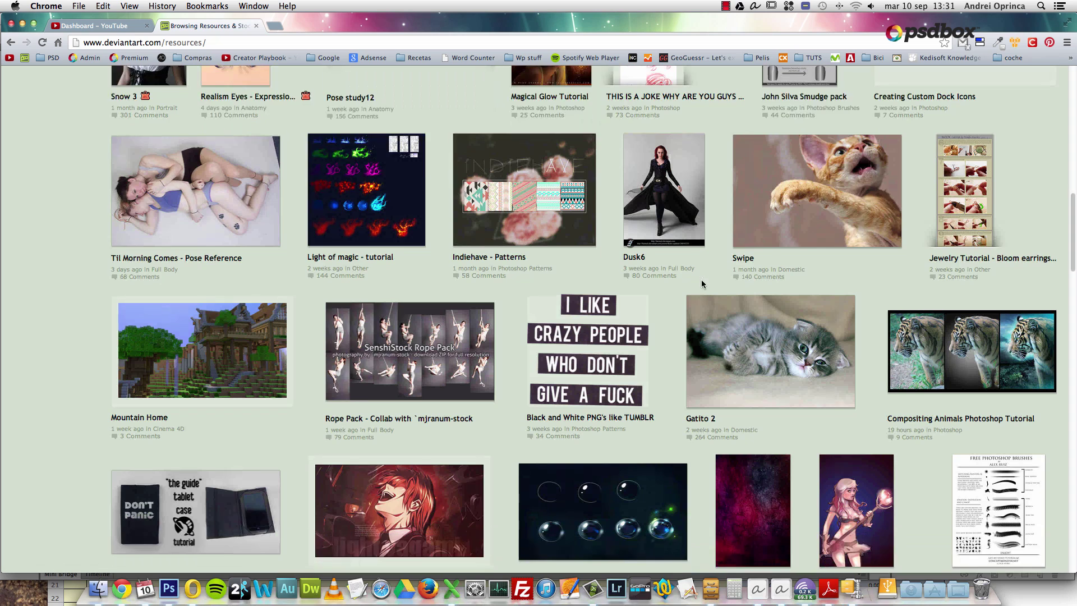
scroll(699, 280, "down", 16)
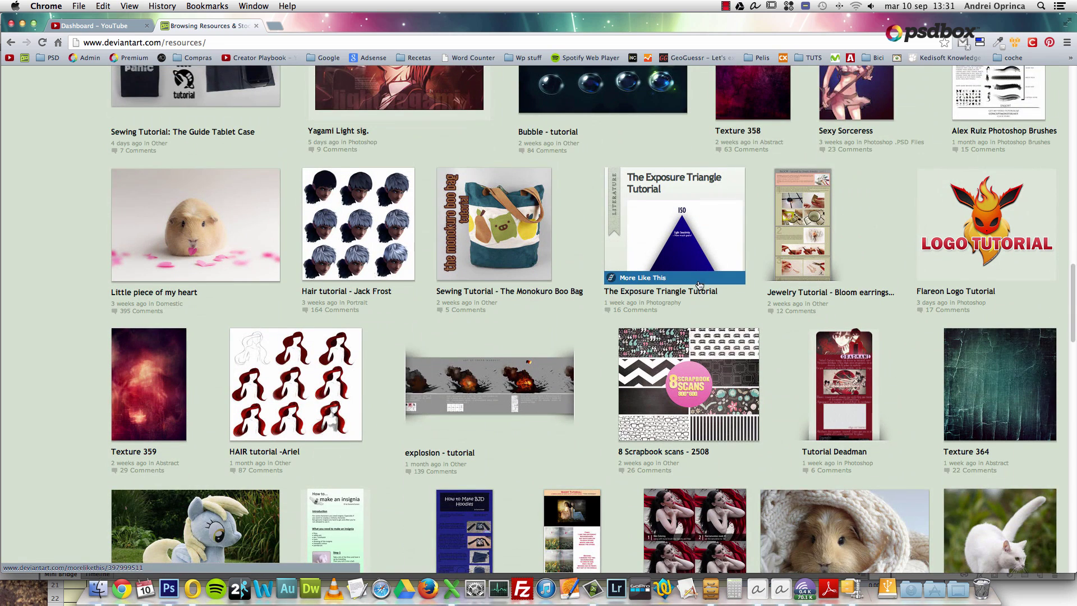
scroll(699, 285, "down", 4)
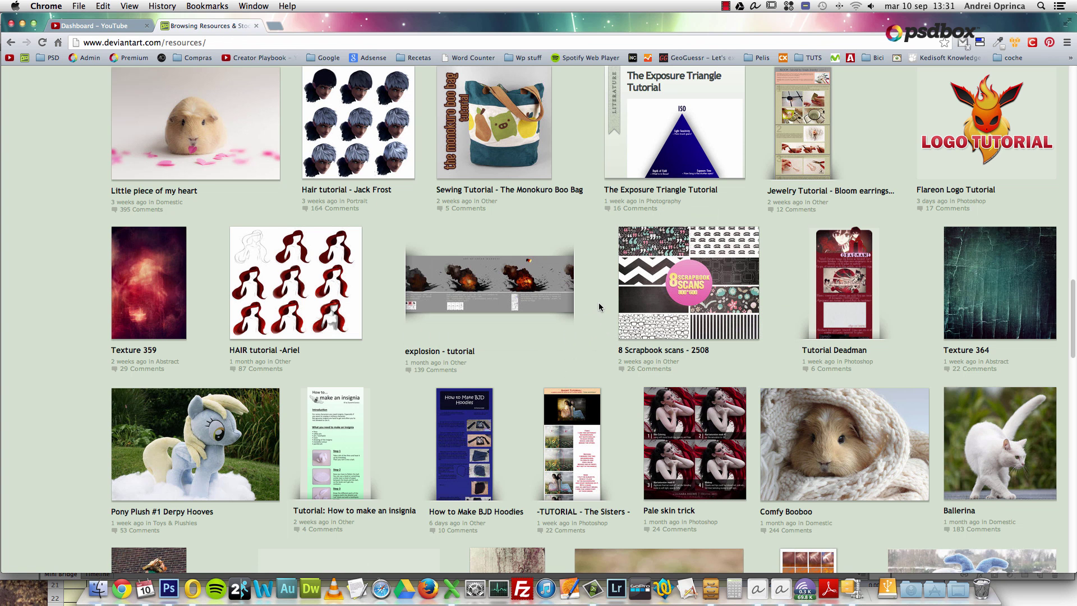
scroll(594, 307, "down", 10)
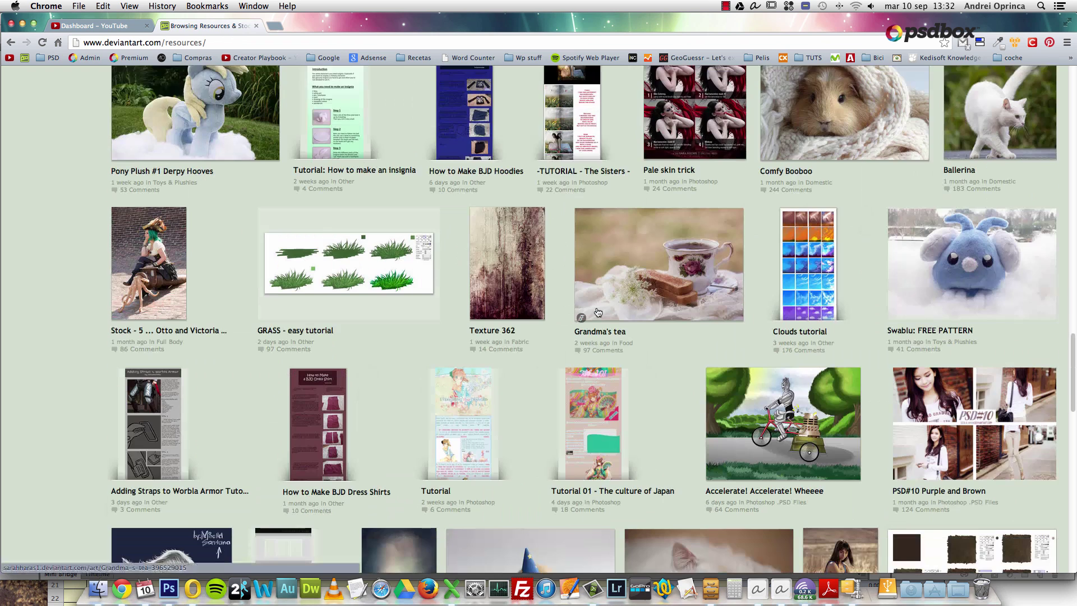
Narrow the category to Stock Images, glance over its works, and open its Premade Backgrounds subcategory
scroll(614, 329, "up", 15)
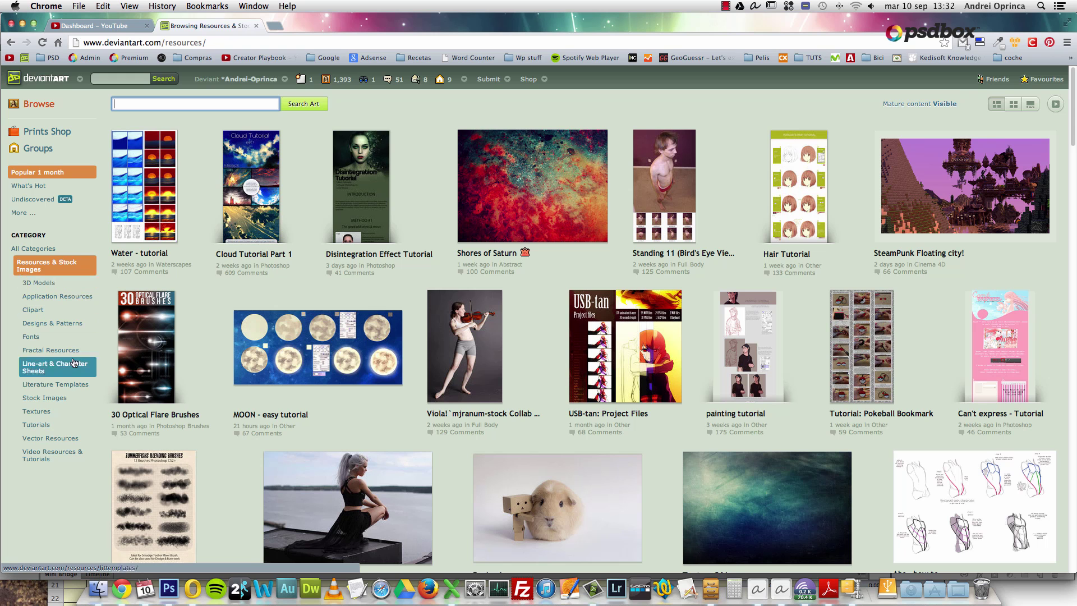
left_click(42, 401)
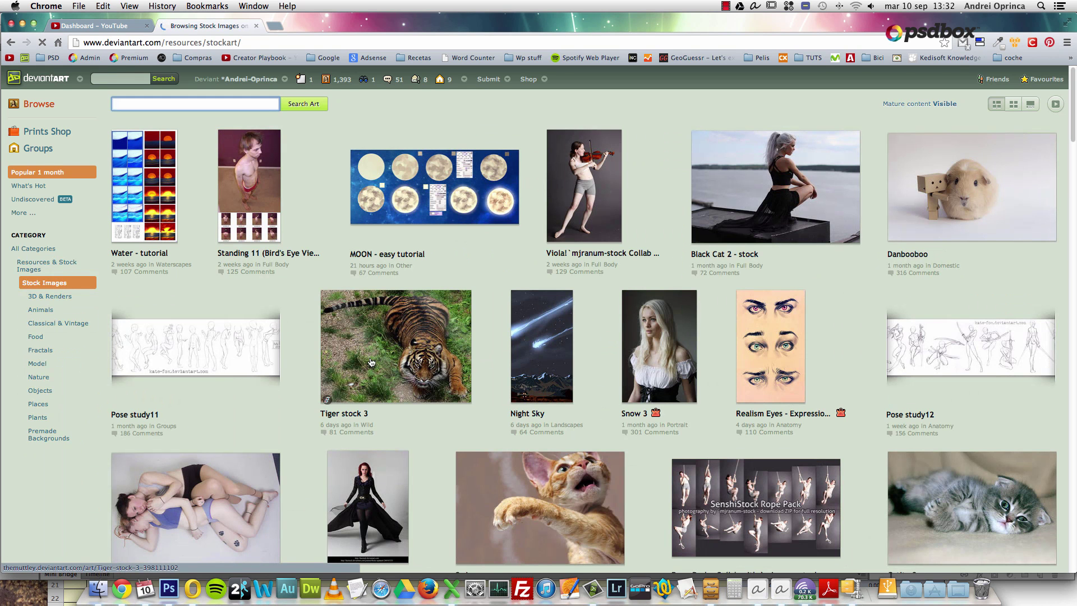
scroll(372, 361, "down", 5)
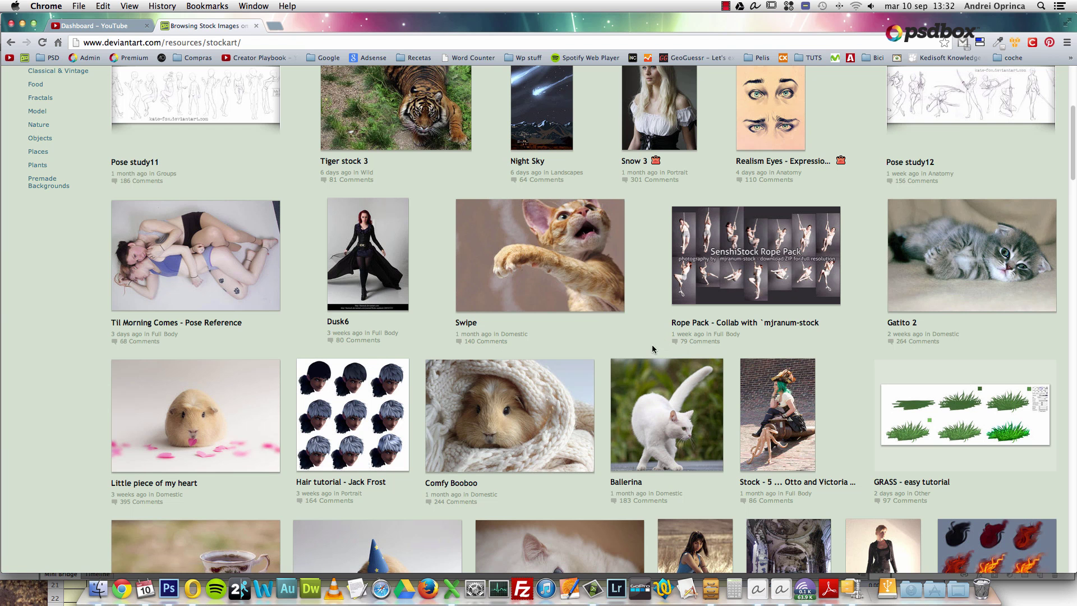
mouse_move(238, 316)
scroll(235, 314, "up", 4)
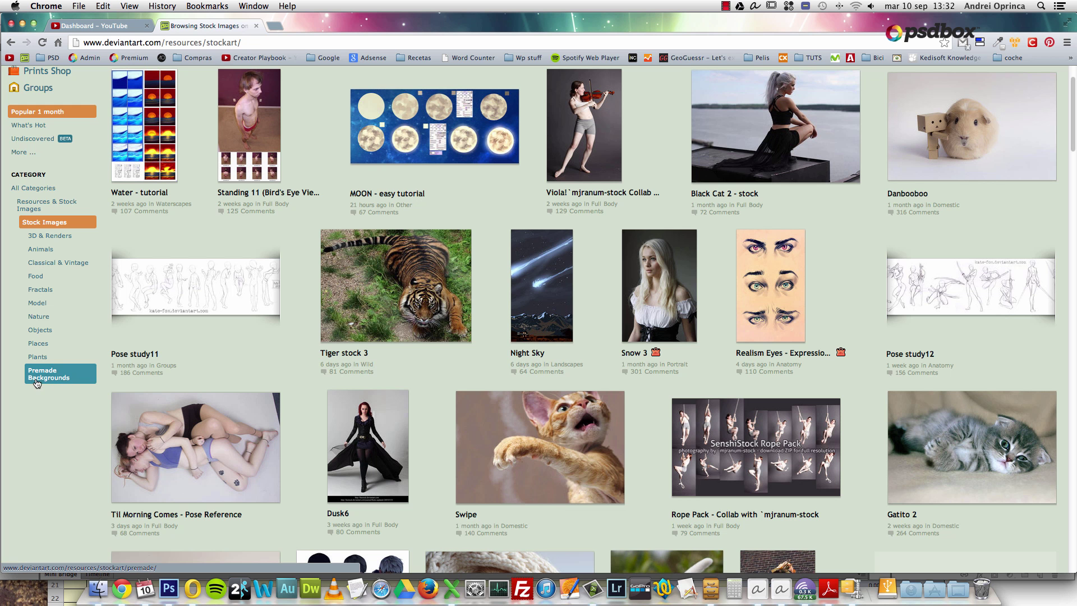
left_click(57, 383)
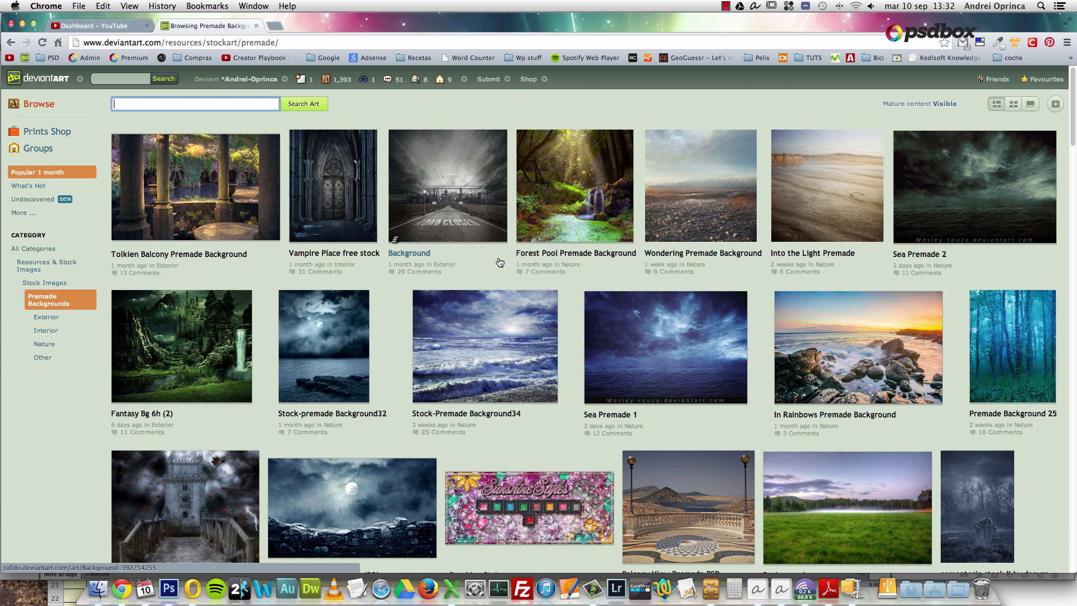
Look through the popular Premade Backgrounds for scenes that could serve as a base for a photo manipulation
scroll(499, 263, "down", 5)
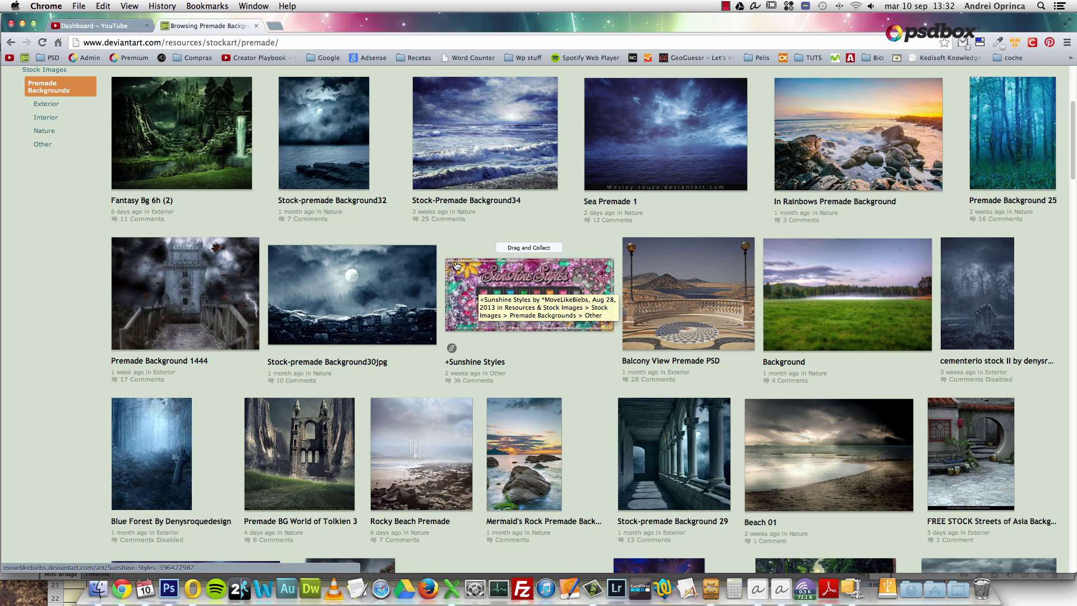
scroll(439, 246, "down", 5)
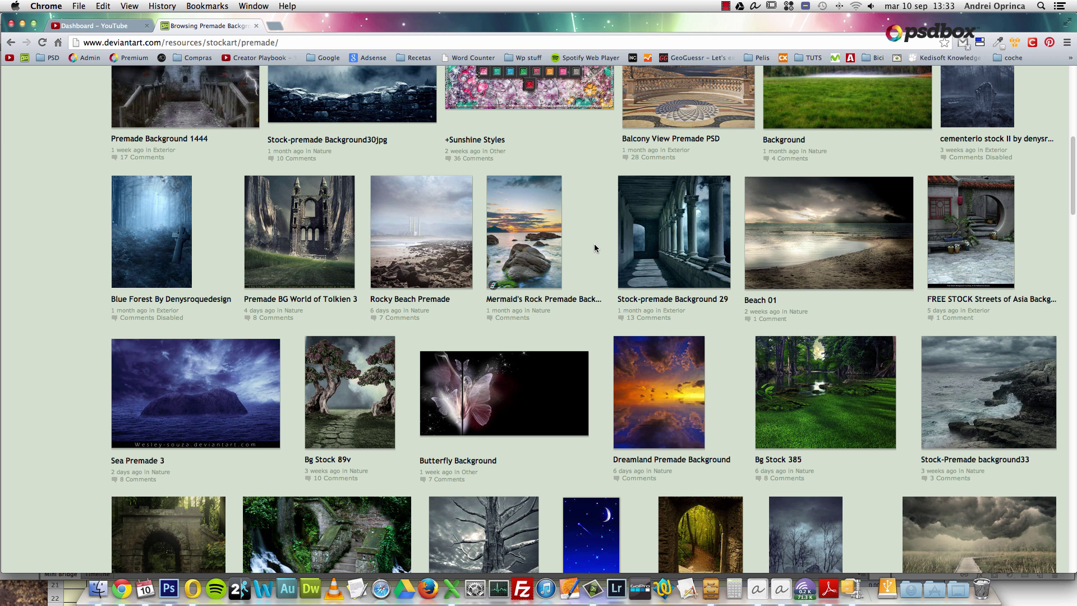
scroll(595, 258, "down", 5)
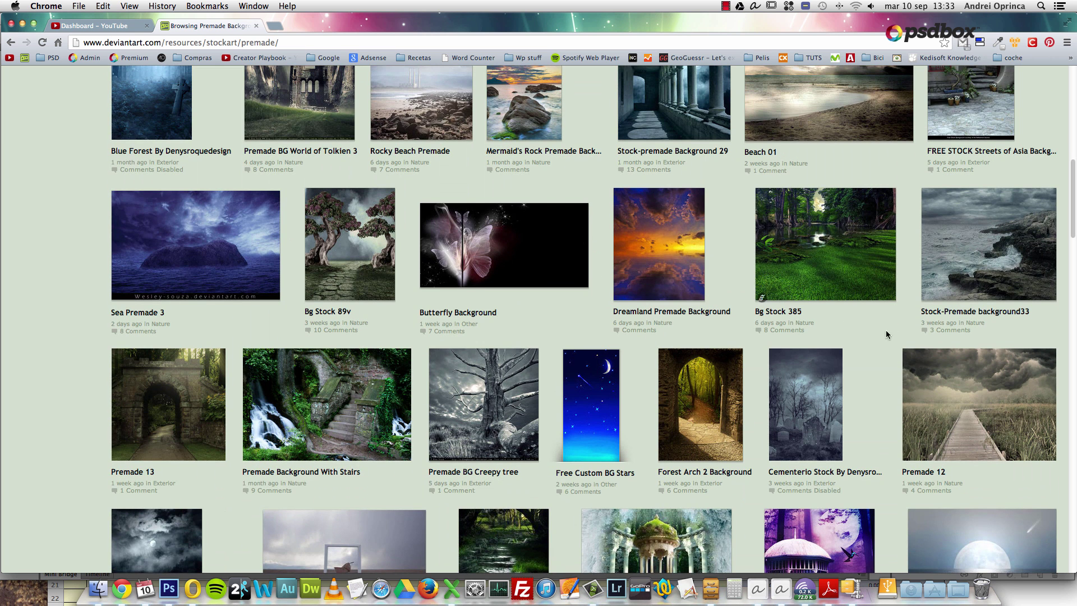
scroll(878, 344, "down", 3)
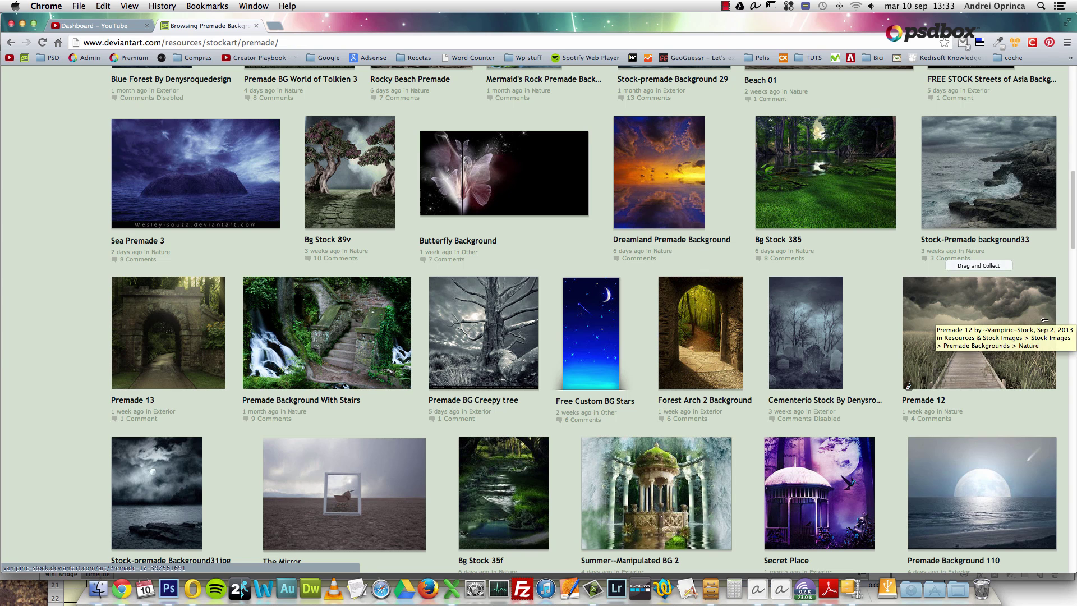
scroll(953, 316, "down", 5)
scroll(867, 312, "up", 15)
scroll(867, 312, "up", 5)
Open the Road Closed work titled Background, examine it enlarged, and return it to the fitted view
left_click(480, 204)
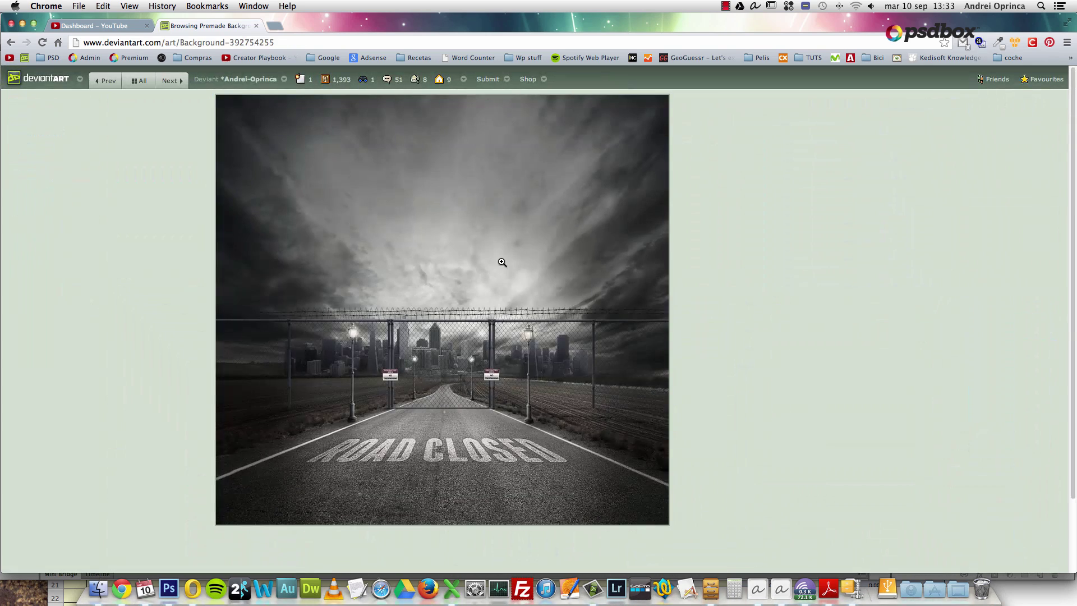
left_click(454, 413)
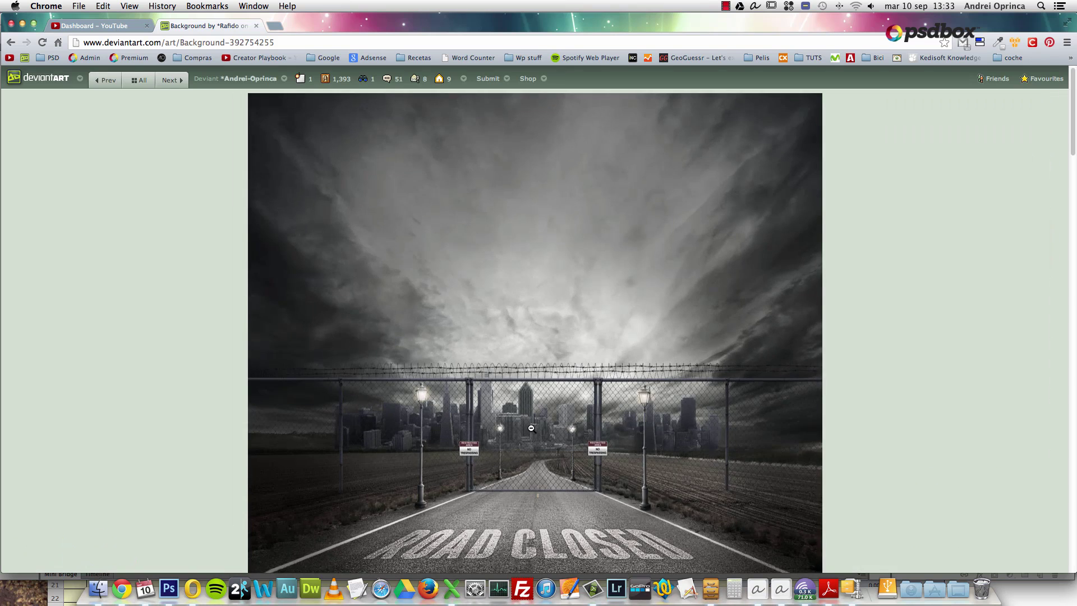
scroll(528, 428, "down", 4)
left_click(546, 411)
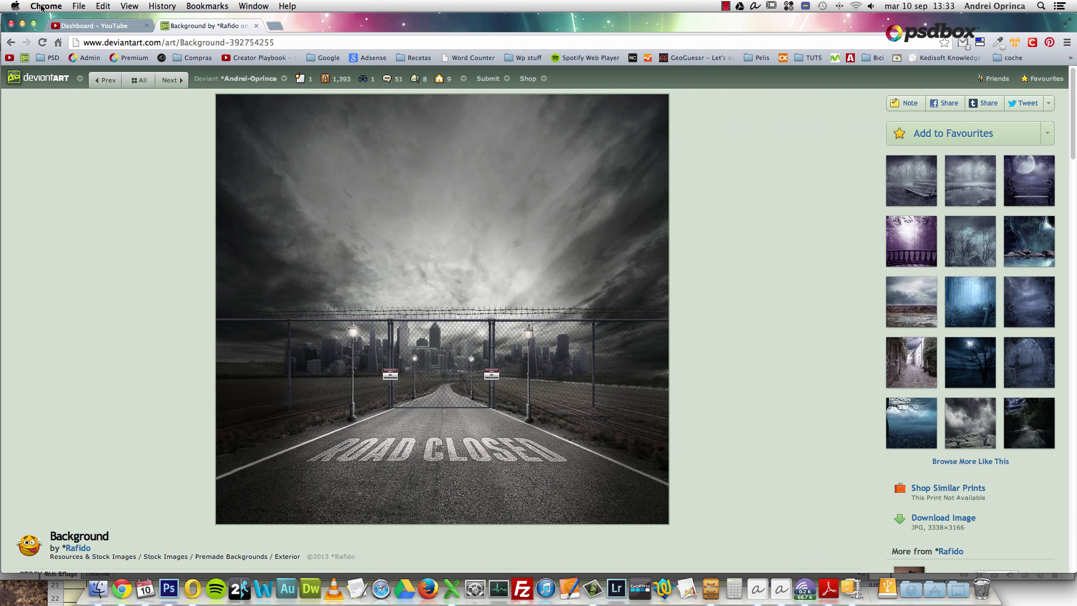
View the related foggy park bench premade background and return to the Road Closed background's page
left_click(909, 185)
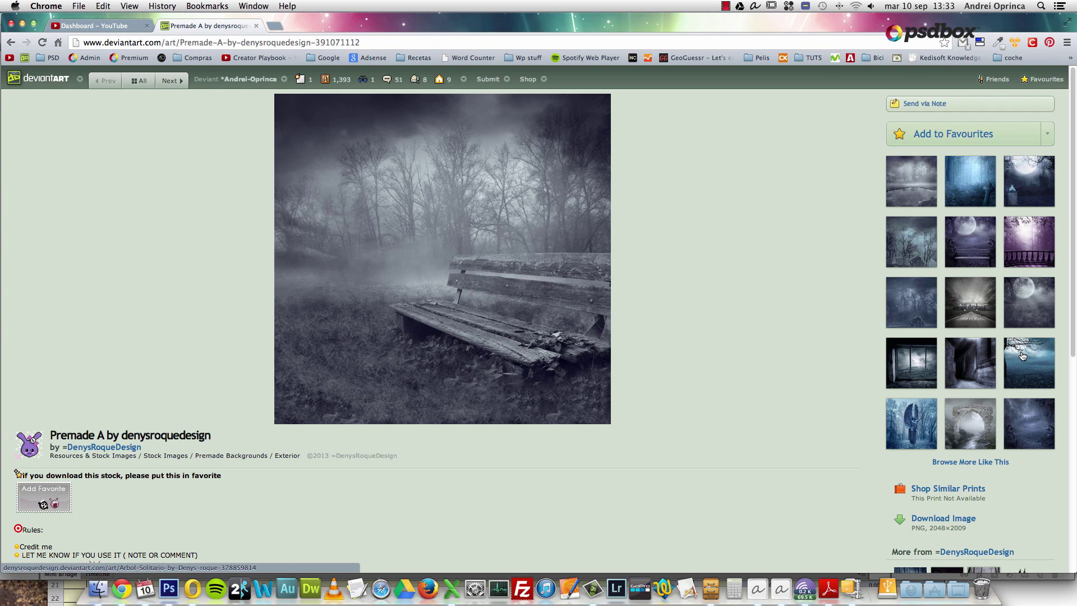
left_click(11, 43)
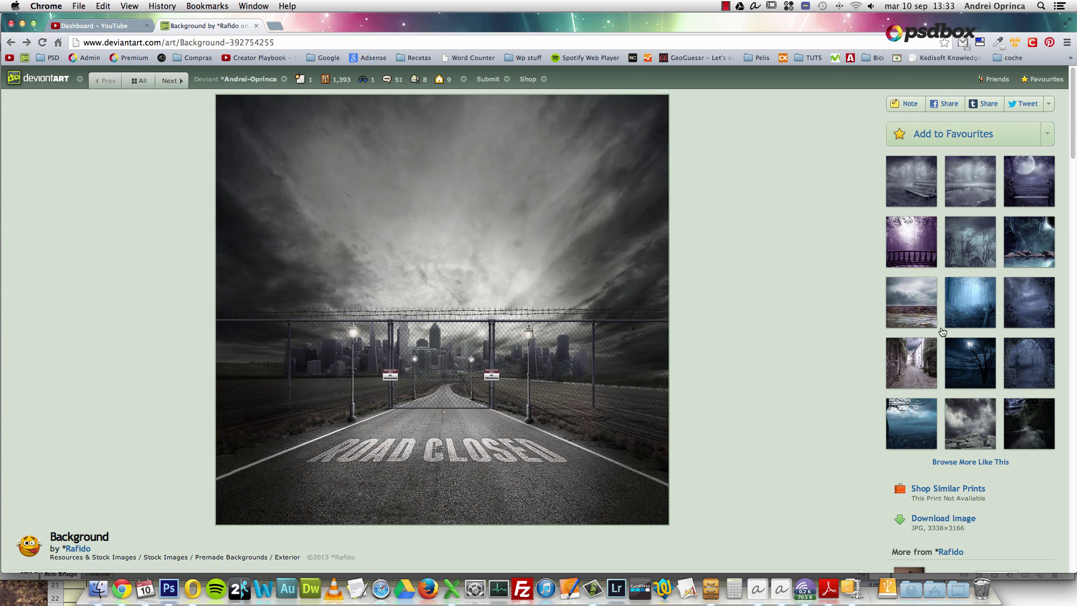
Return to the premade backgrounds listing and open the full-size version of the Premade 12 boardwalk image
left_click(11, 42)
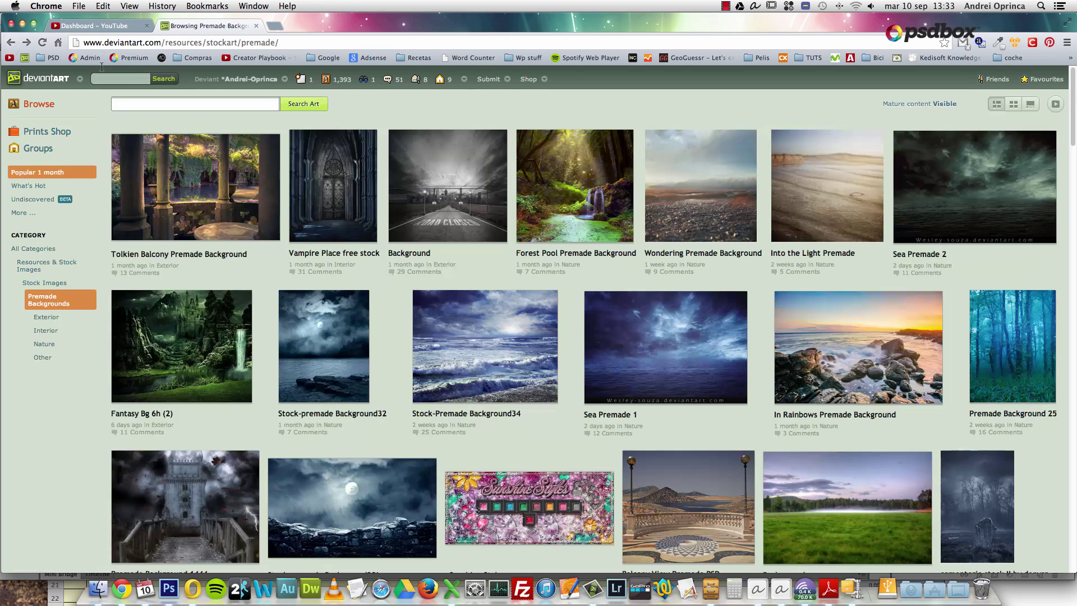
mouse_move(203, 83)
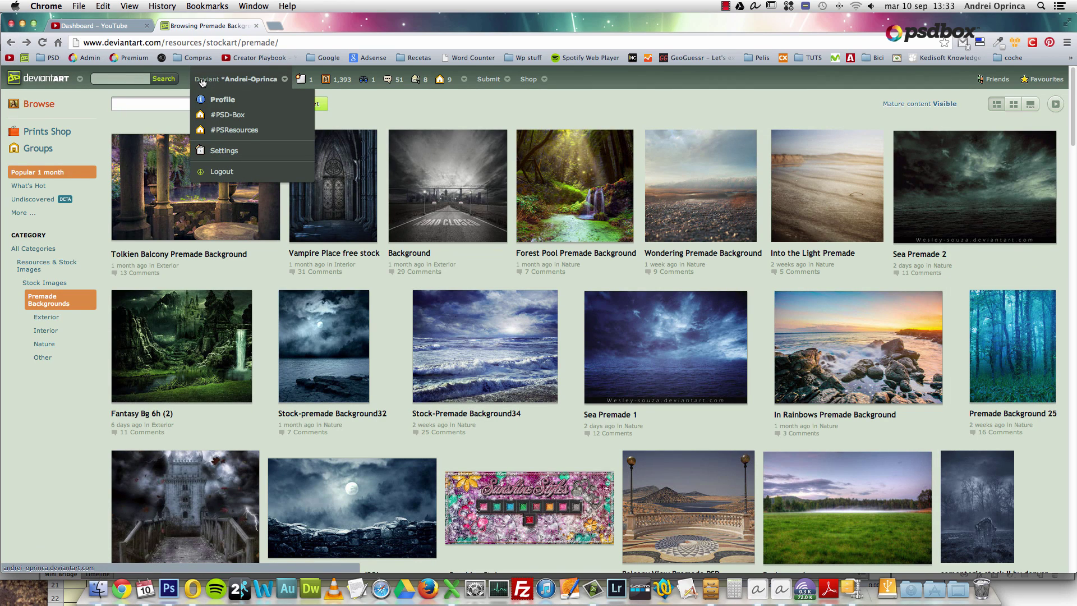
scroll(643, 220, "down", 15)
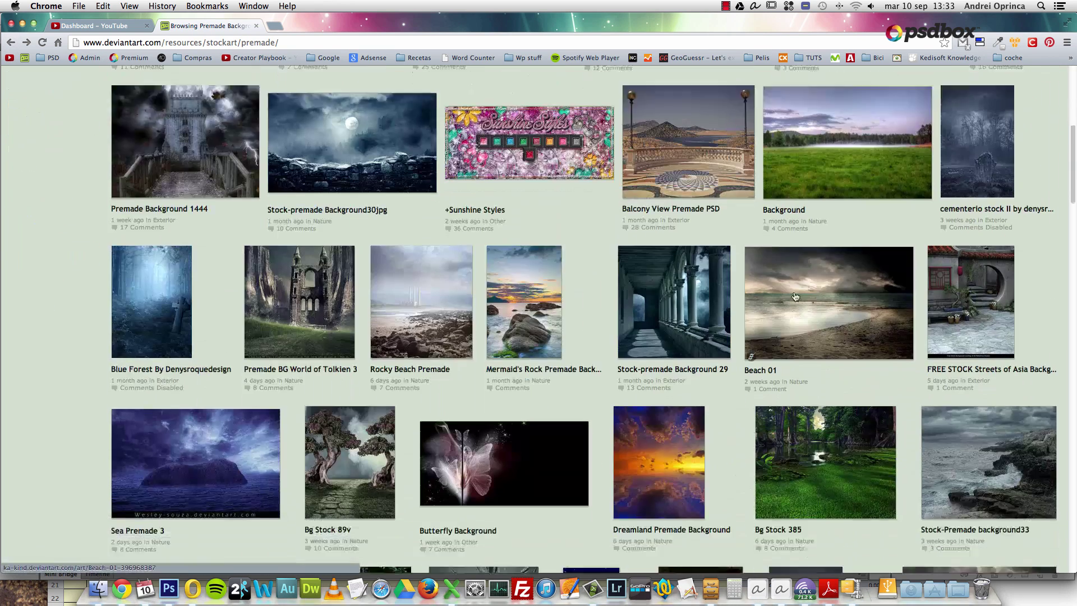
left_click(995, 338)
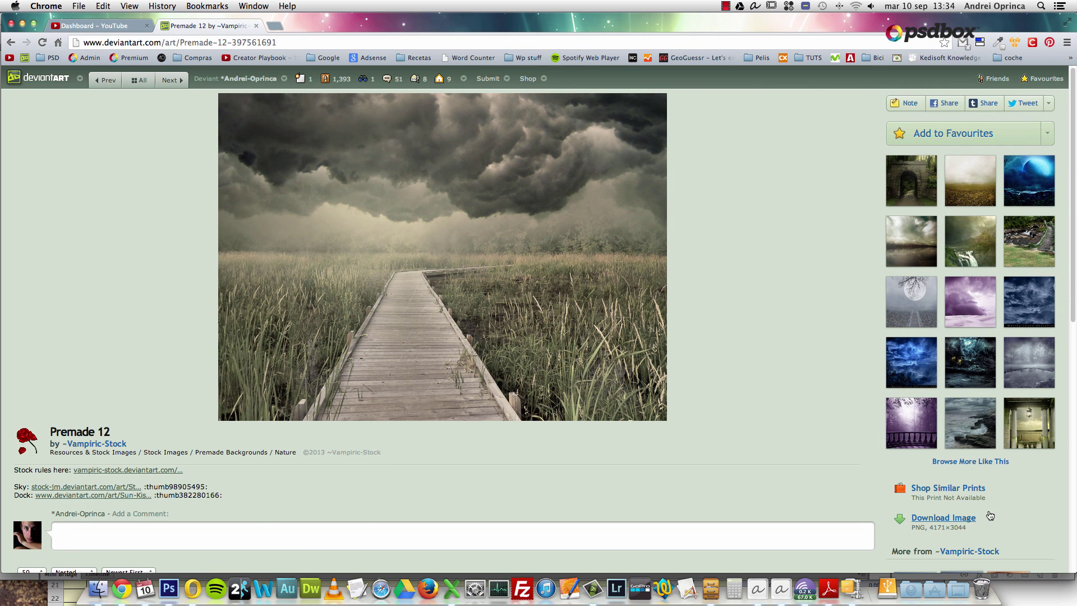
left_click(959, 517)
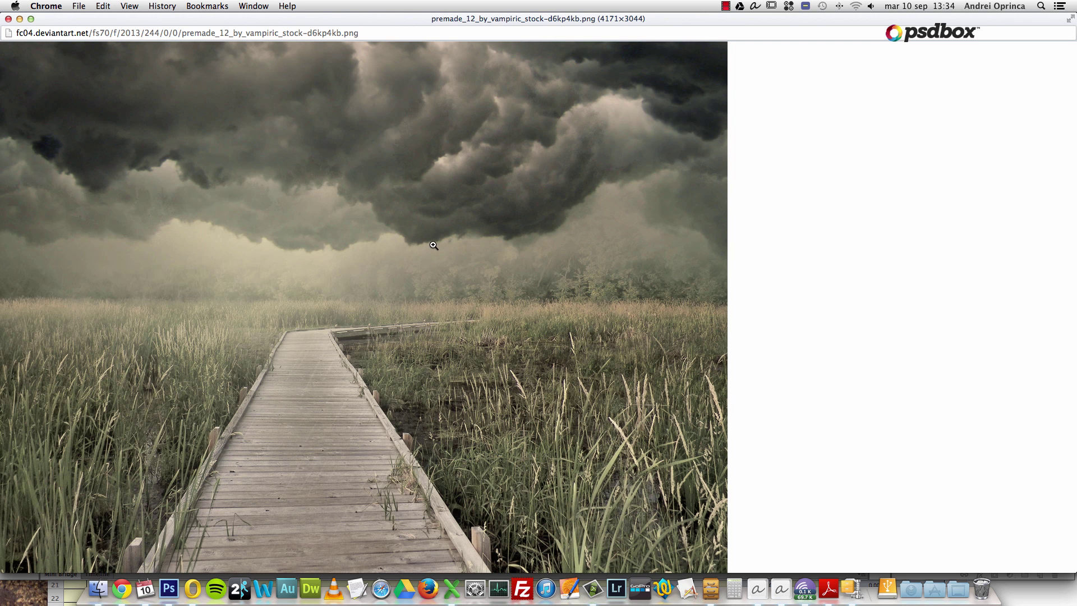
Check the clouds at full resolution and copy the image to the clipboard
left_click(456, 227)
left_click(445, 269)
left_click(387, 196)
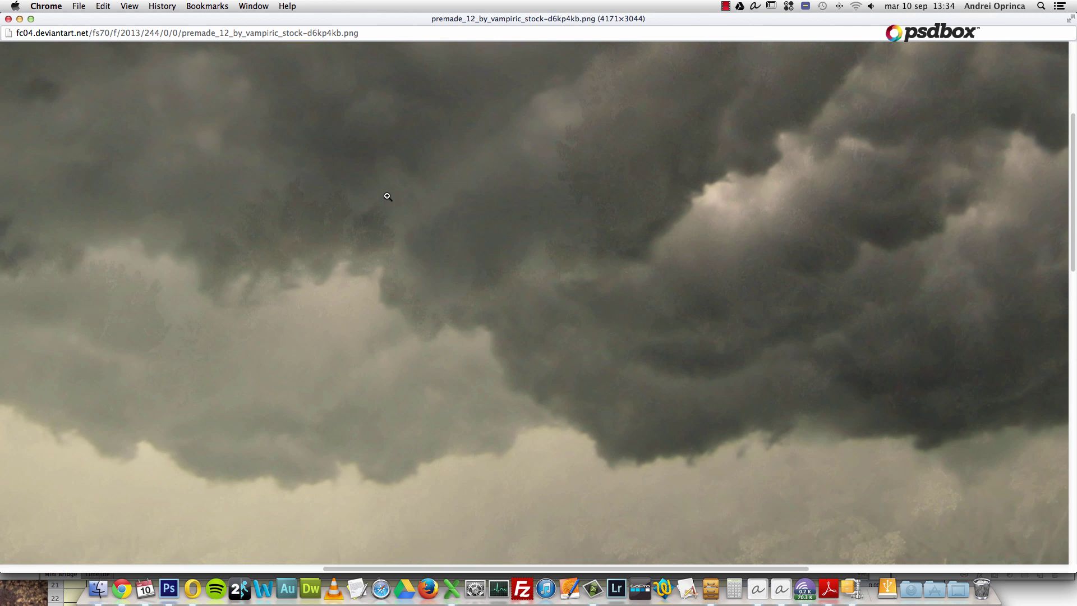
right_click(386, 195)
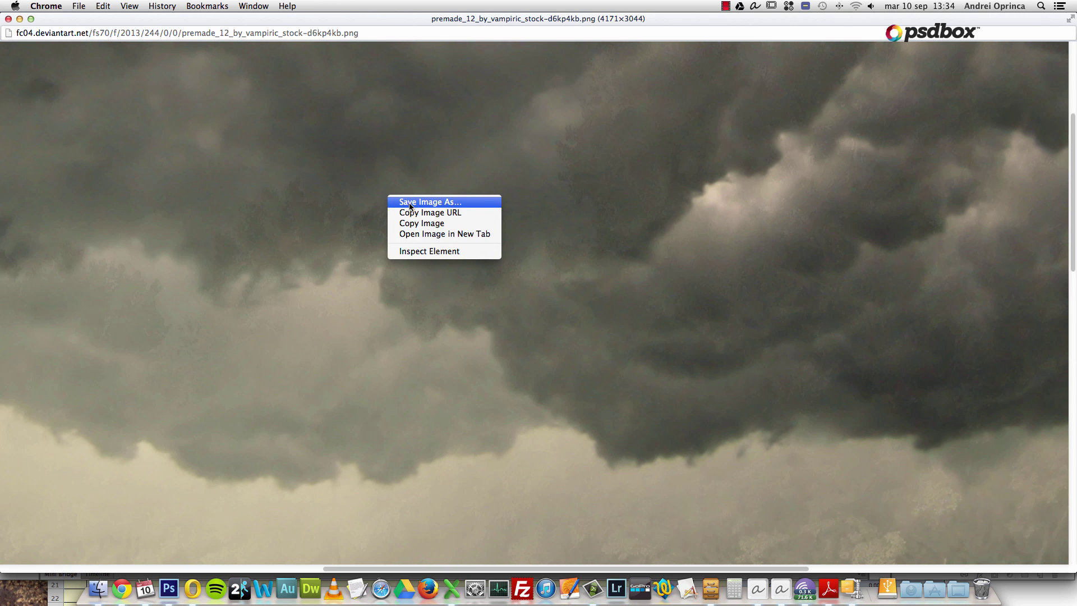
left_click(438, 223)
Examine the sky and tree line of the boardwalk image at full resolution to judge its quality
left_click(451, 230)
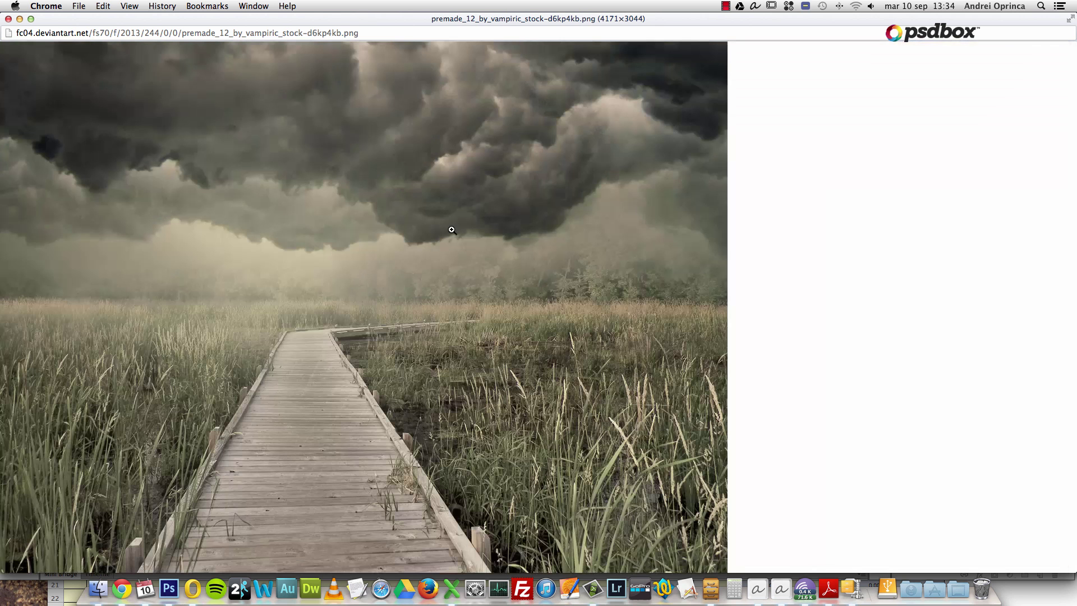
left_click(565, 229)
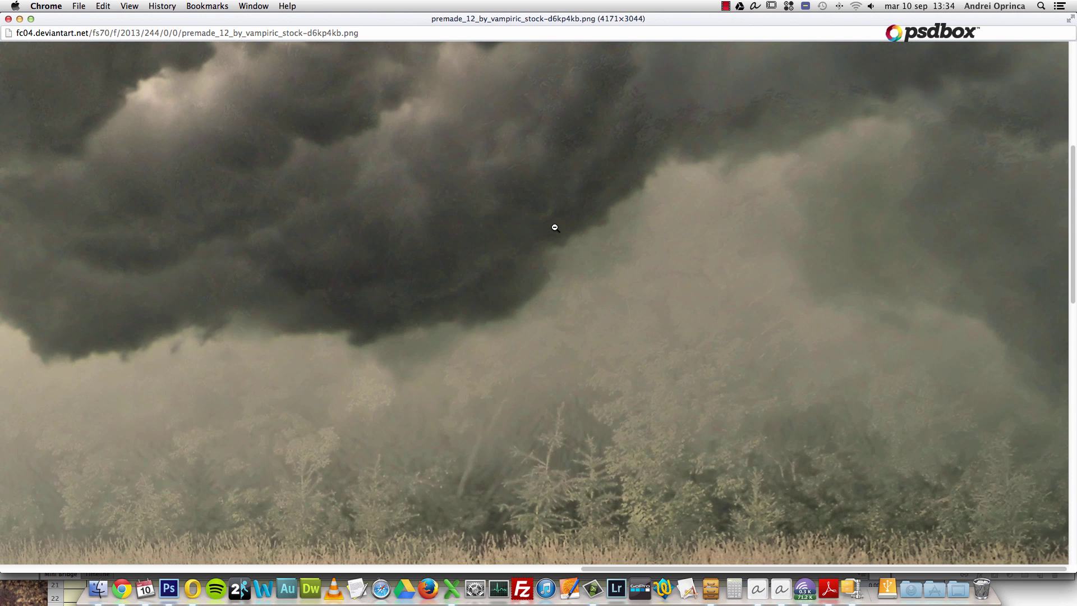
scroll(554, 227, "left", 15)
scroll(554, 228, "up", 4)
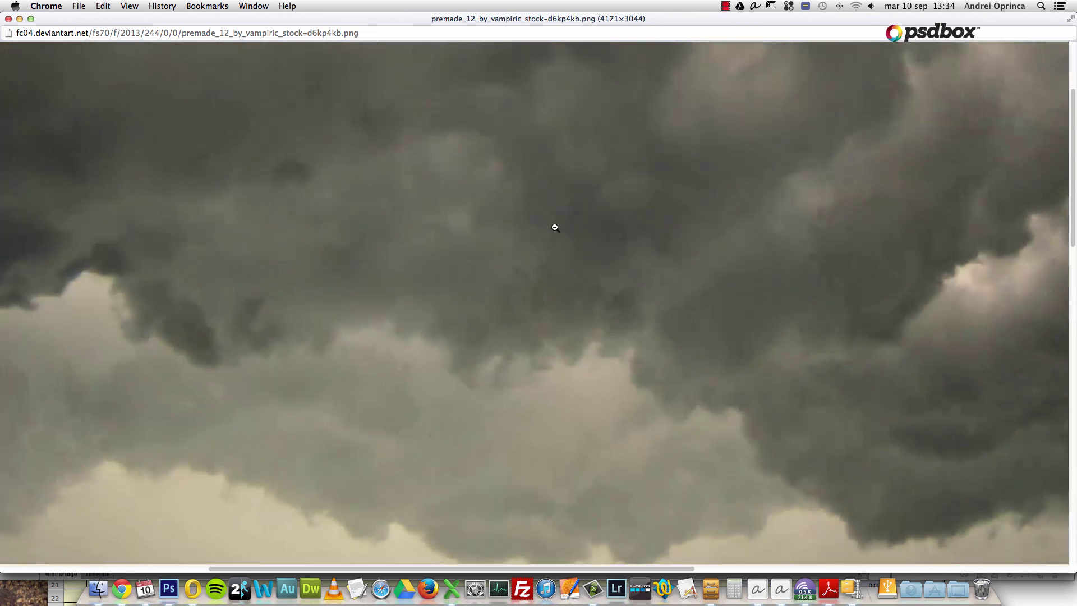
scroll(673, 252, "down", 5)
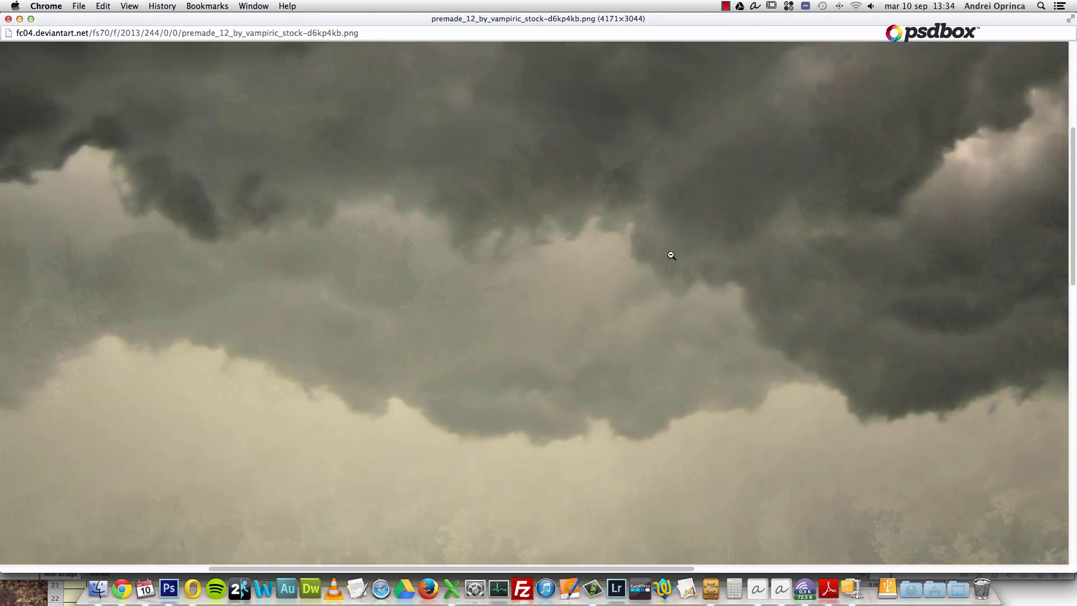
left_click(671, 253)
left_click(199, 176)
left_click(191, 174)
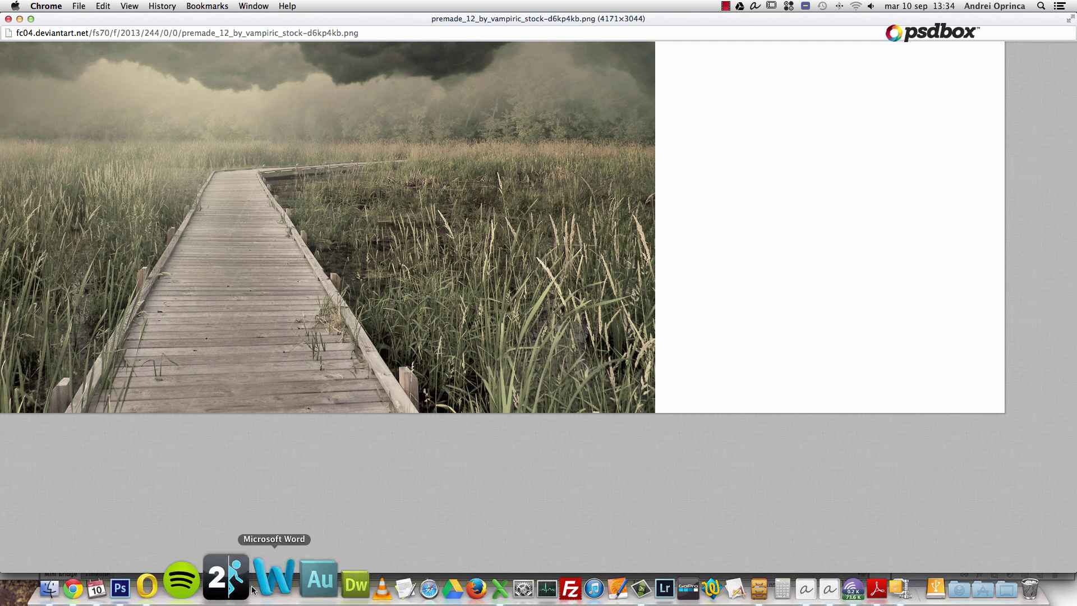
Switch to Photoshop and create a new document from the Clipboard preset, 4171 × 3044 pixels at 72 pixels/inch with a white background
left_click(159, 581)
key("super+n")
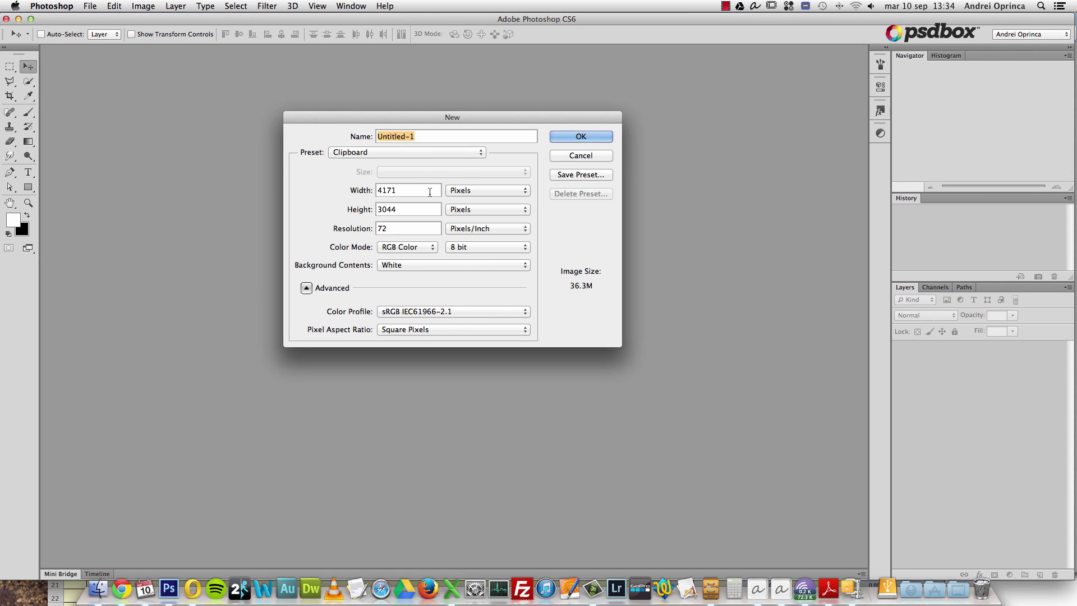
left_click(578, 136)
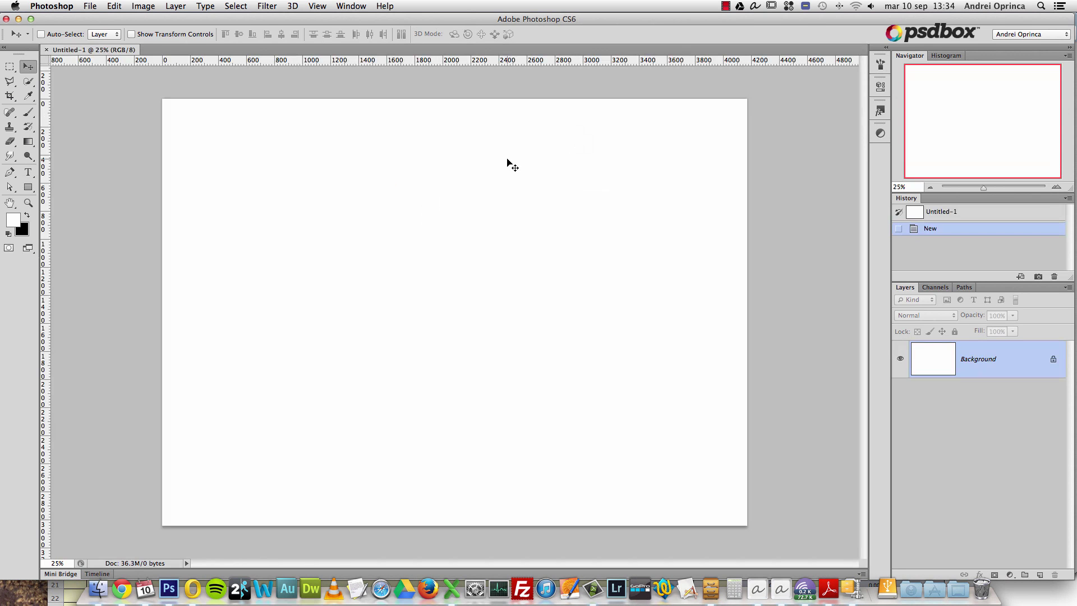
Paste the copied boardwalk image into the document and delete the white Background layer
key("super+v")
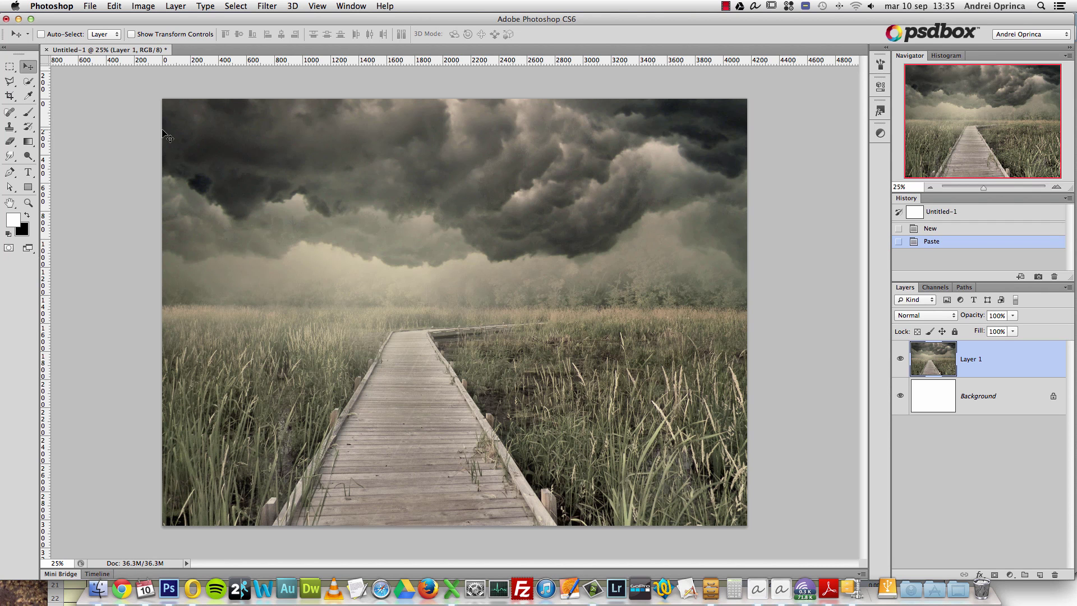
left_click_drag(1031, 404, 1055, 574)
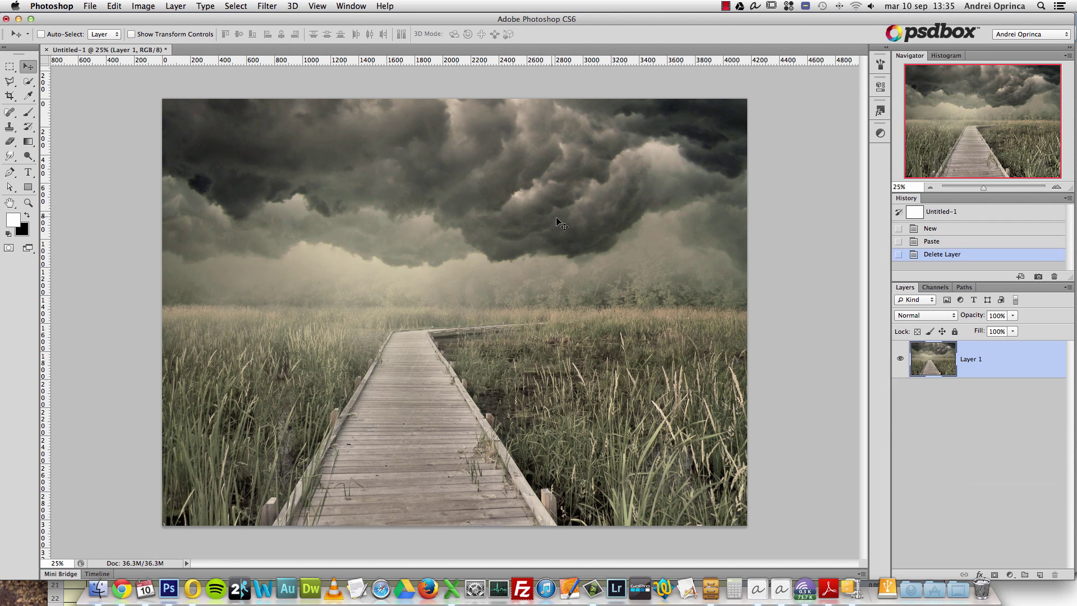
Switch back to Chrome, close the full-size image window and browse the Resources & Stock Images category
left_click(121, 588)
left_click(9, 19)
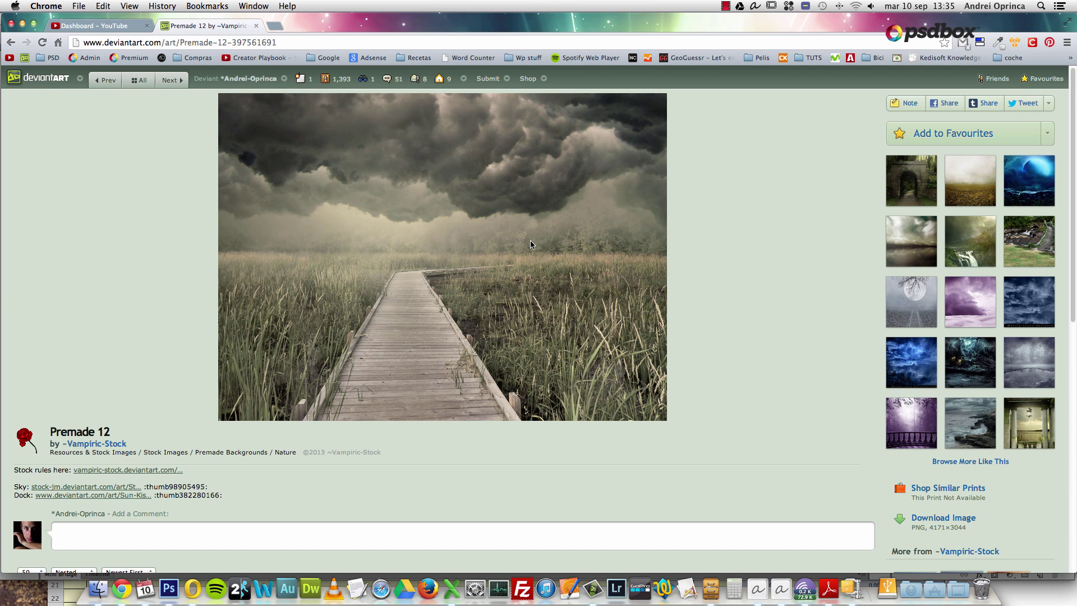
mouse_move(230, 81)
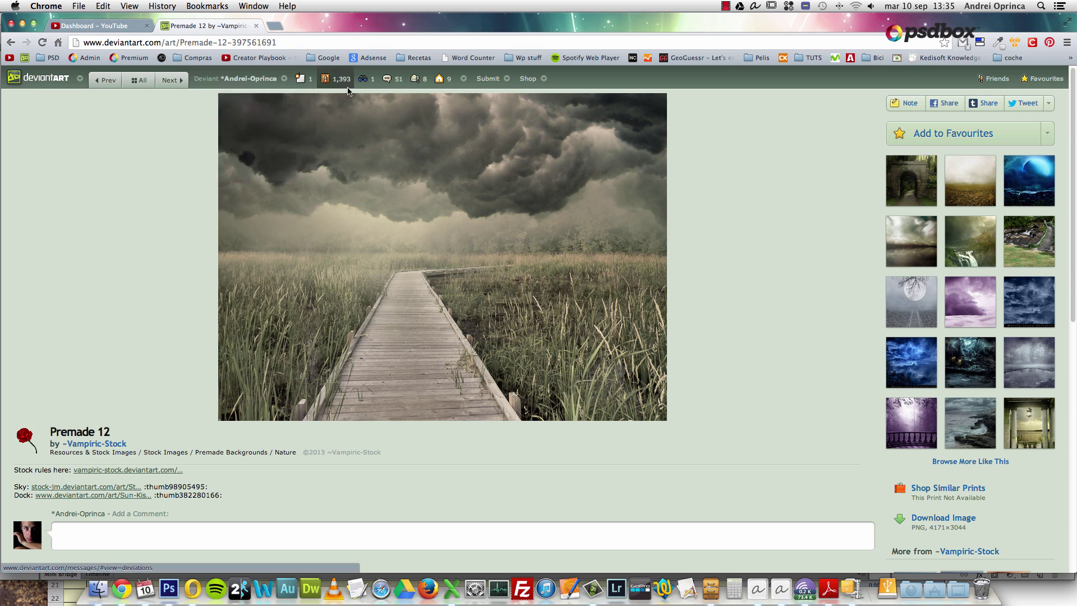
left_click(249, 81)
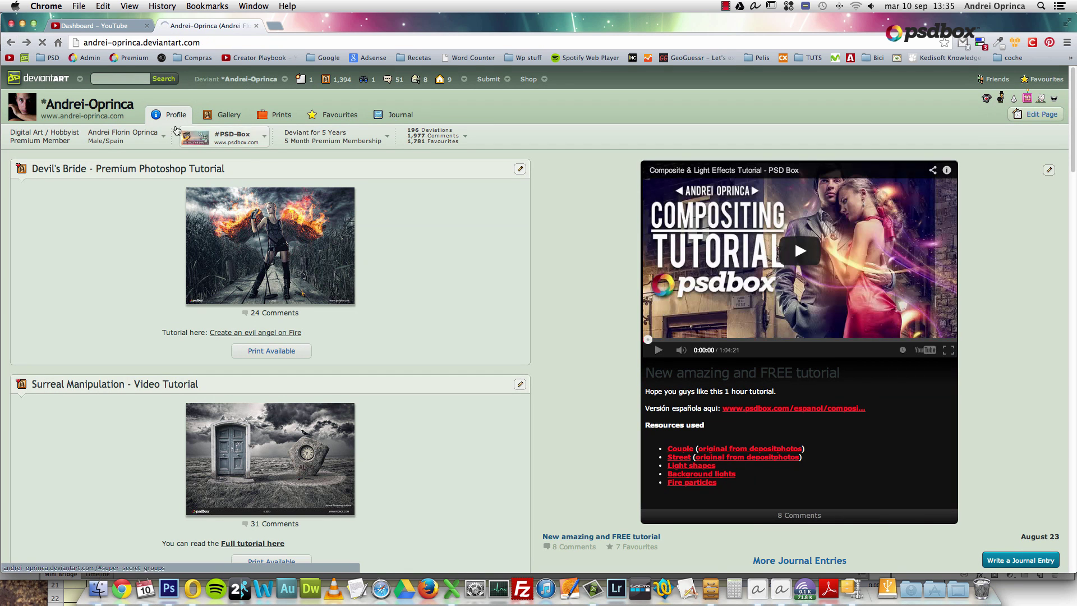
left_click(11, 42)
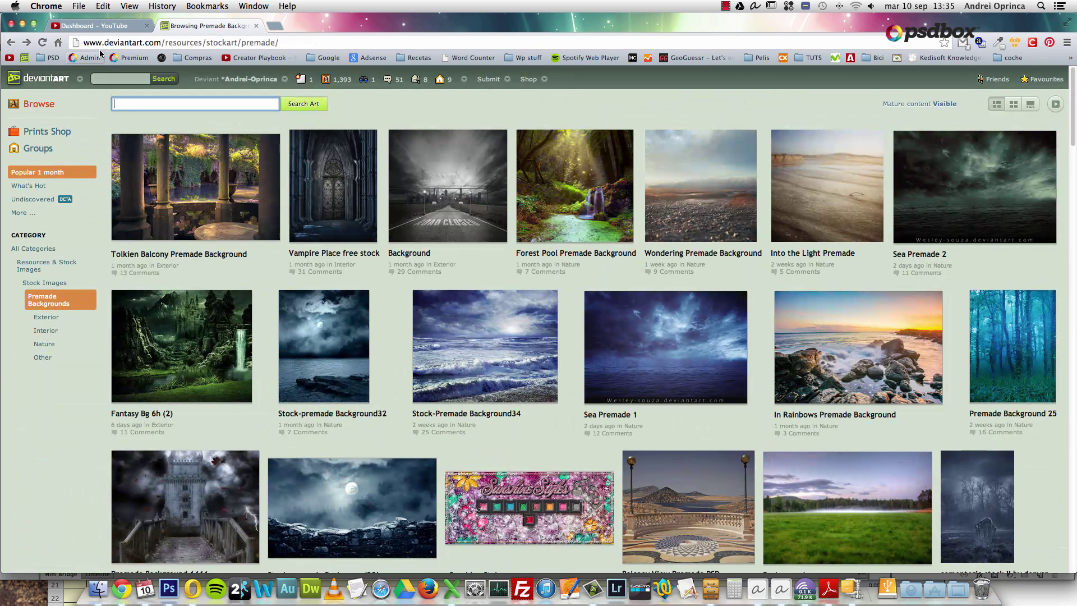
left_click(38, 270)
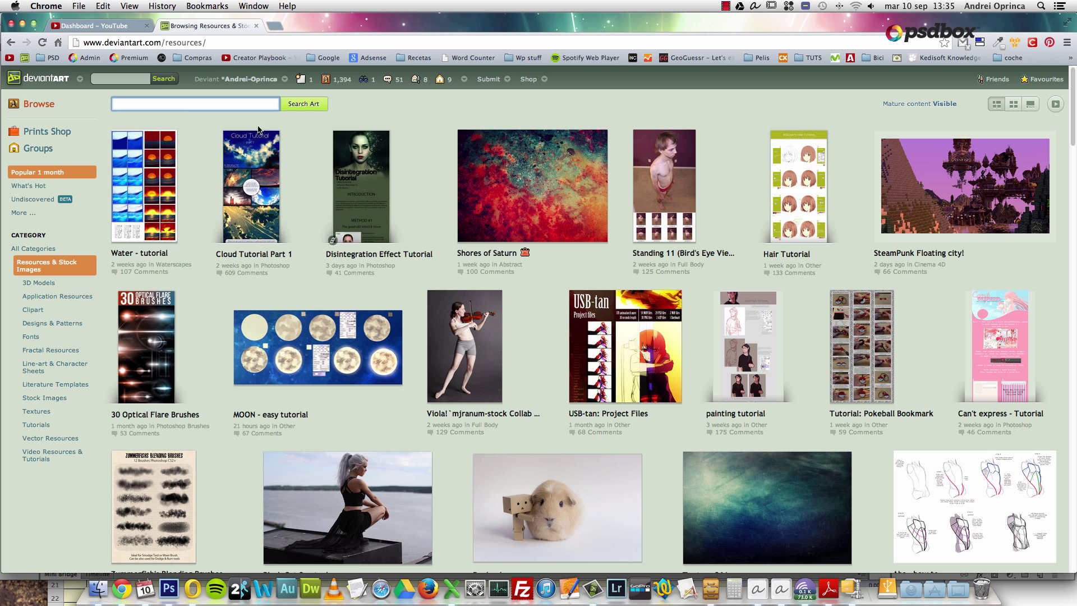
Open the Black Cat 2 stock photo in a new tab and view two related full-body model stock photos
right_click(406, 469)
left_click(449, 454)
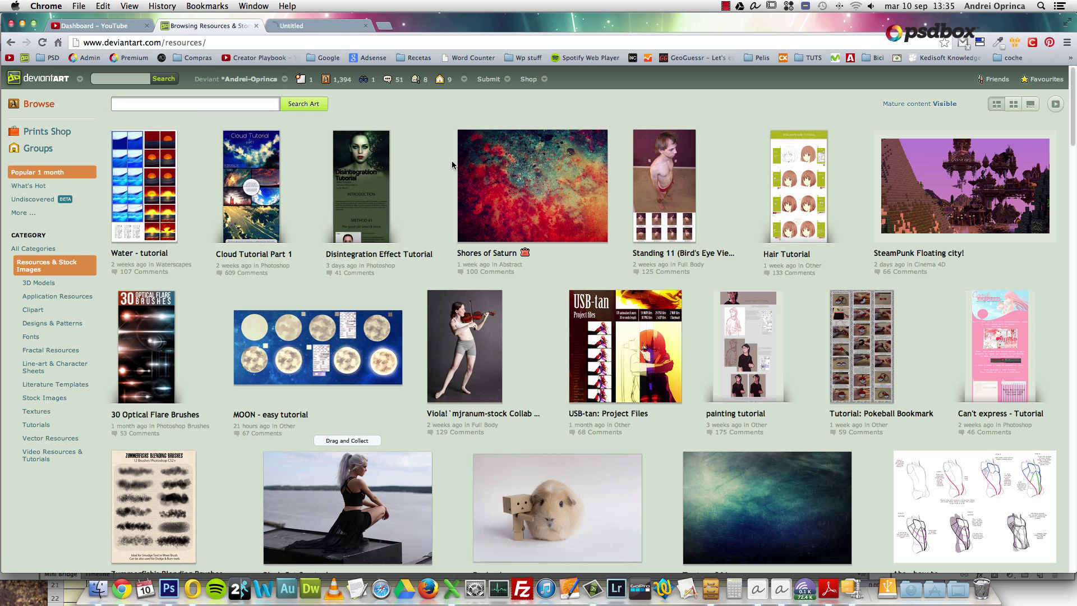
left_click(318, 26)
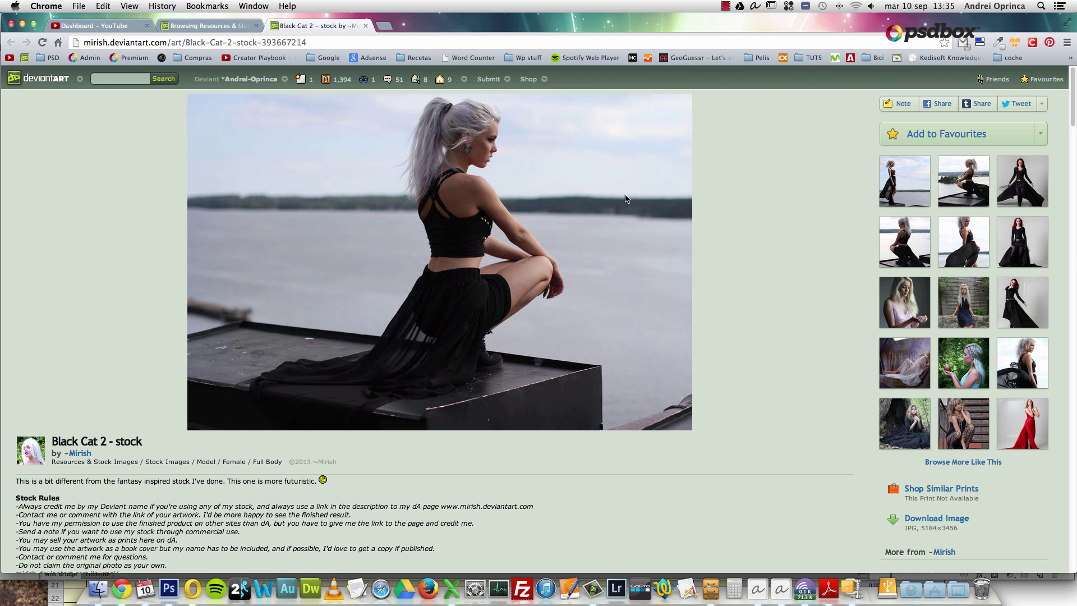
left_click(910, 370)
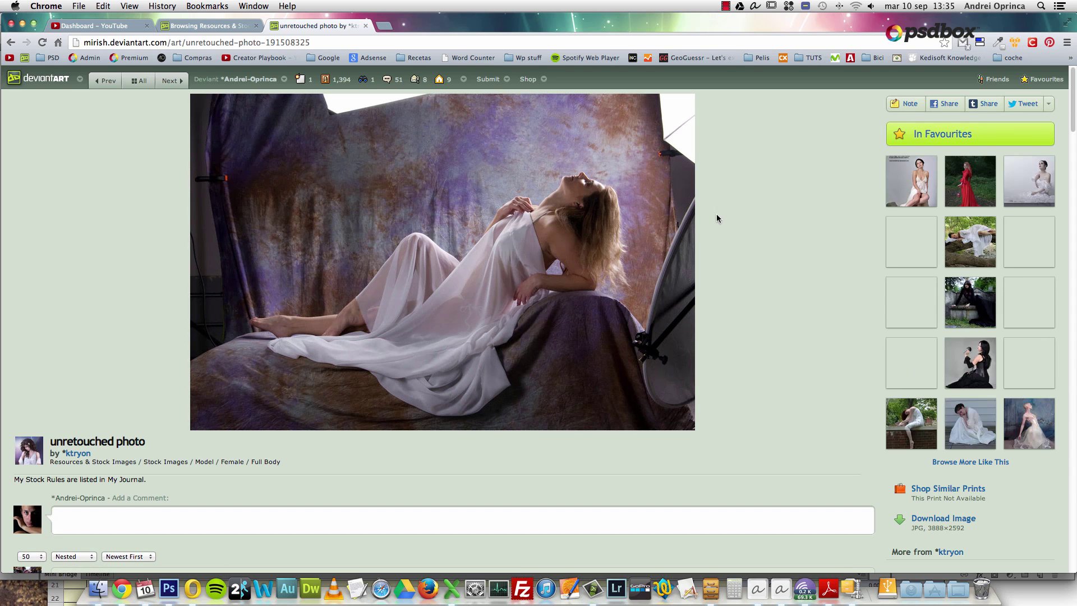
left_click(907, 242)
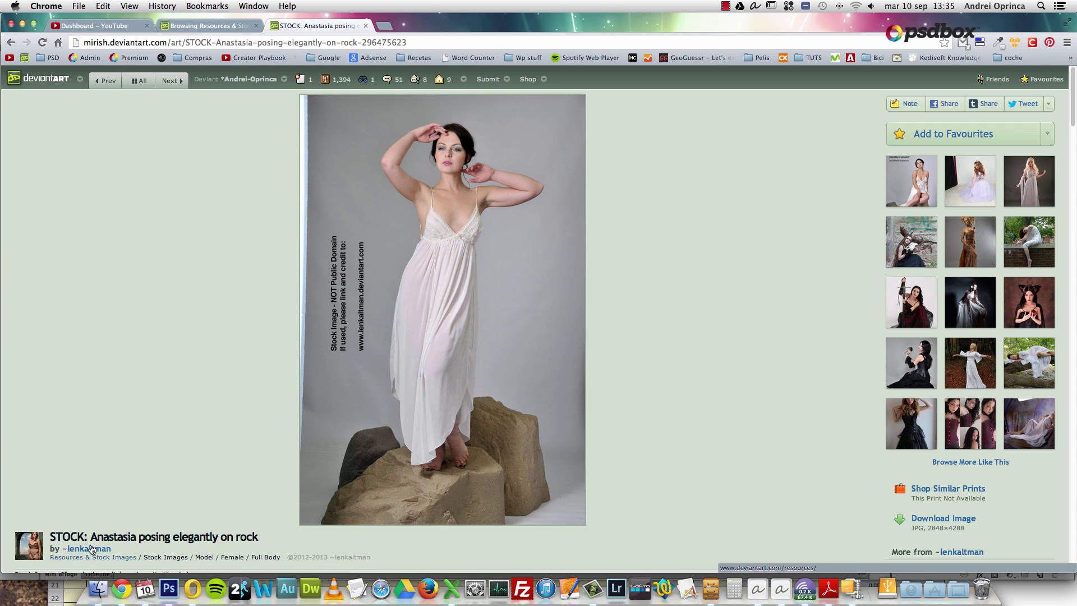
Search the Resources & Stock Images category for "model PNG"
left_click(347, 271)
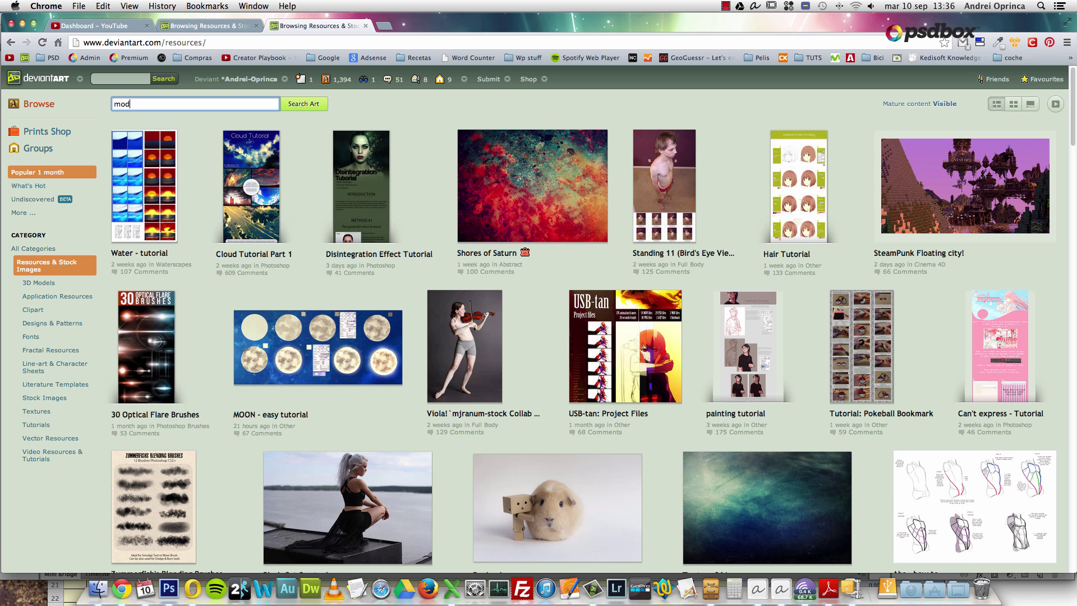
type("model PNG")
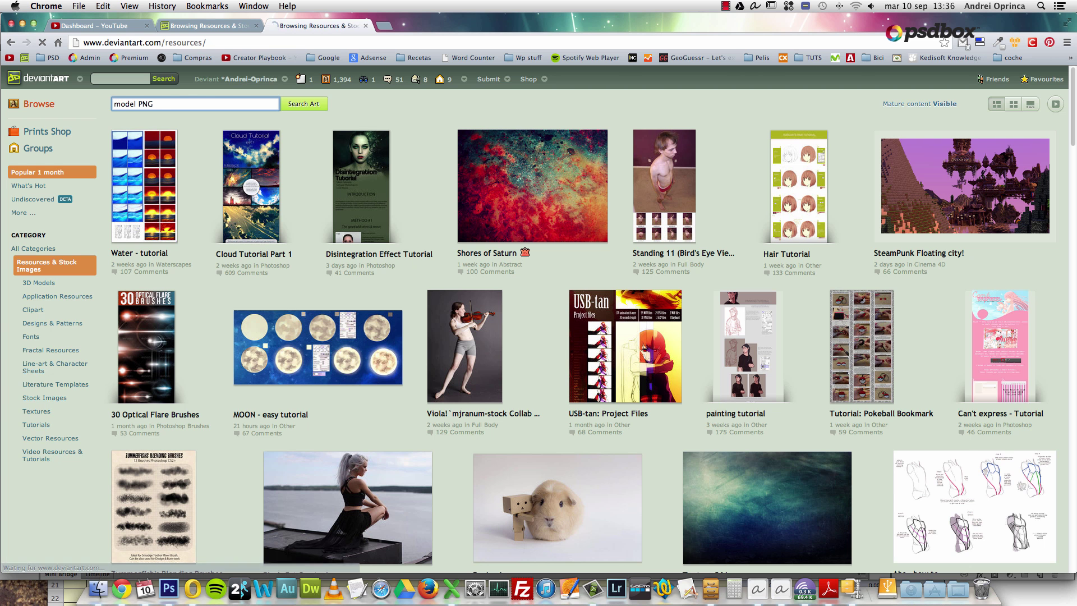
key("Return")
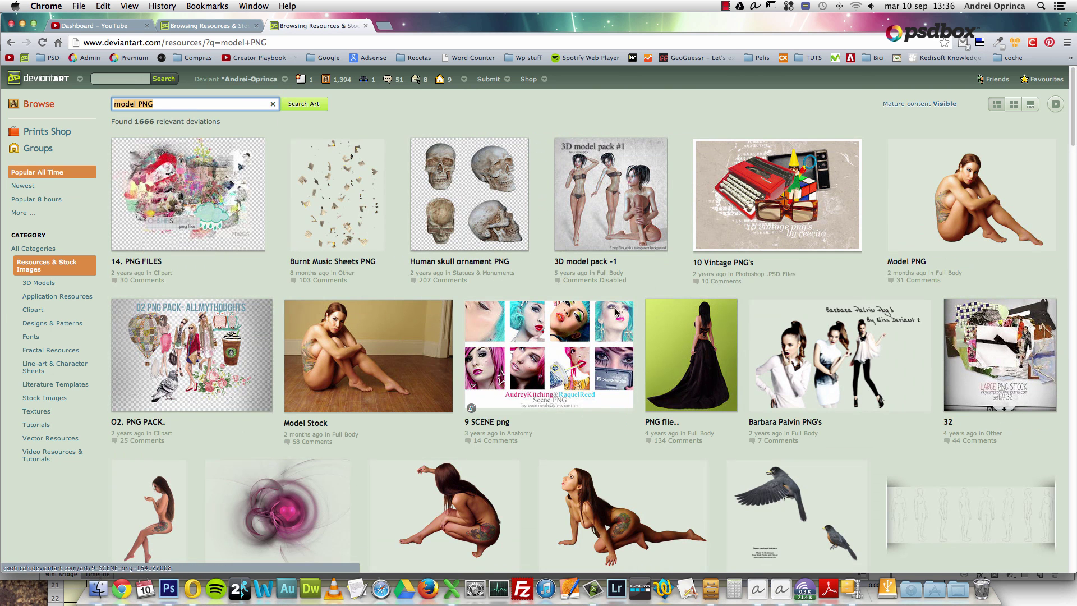
Look through the "model PNG" results for cut-out models and objects suitable for compositing
scroll(851, 310, "down", 3)
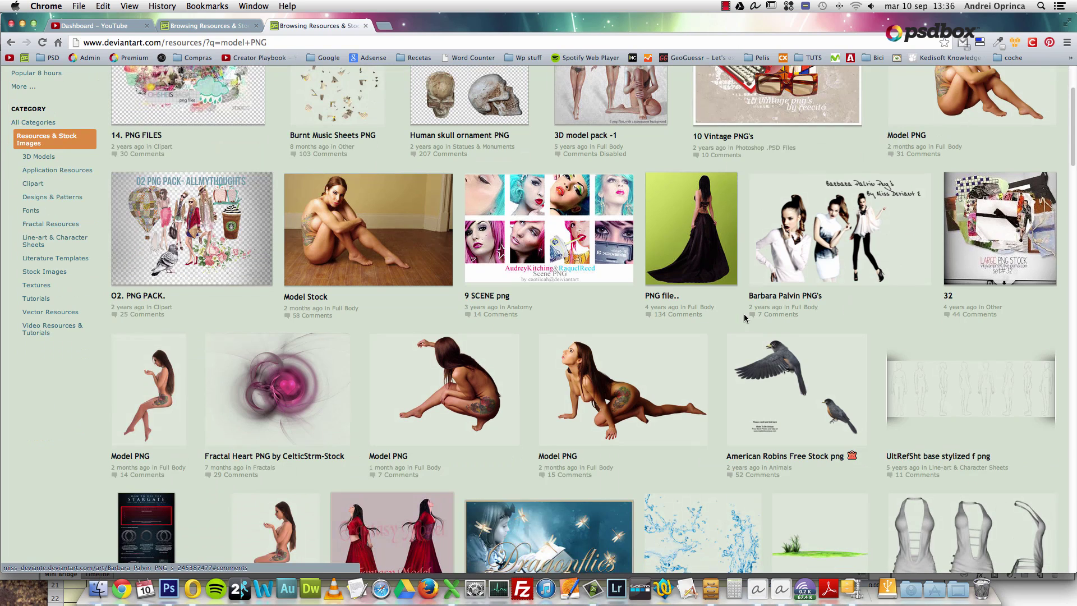
scroll(599, 339, "down", 10)
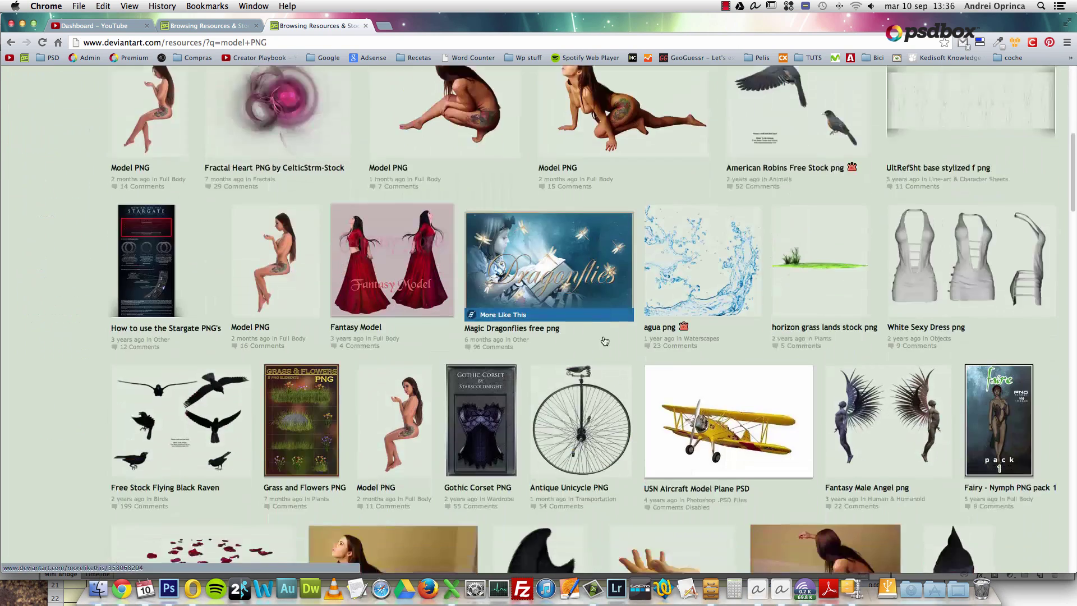
scroll(520, 332, "down", 5)
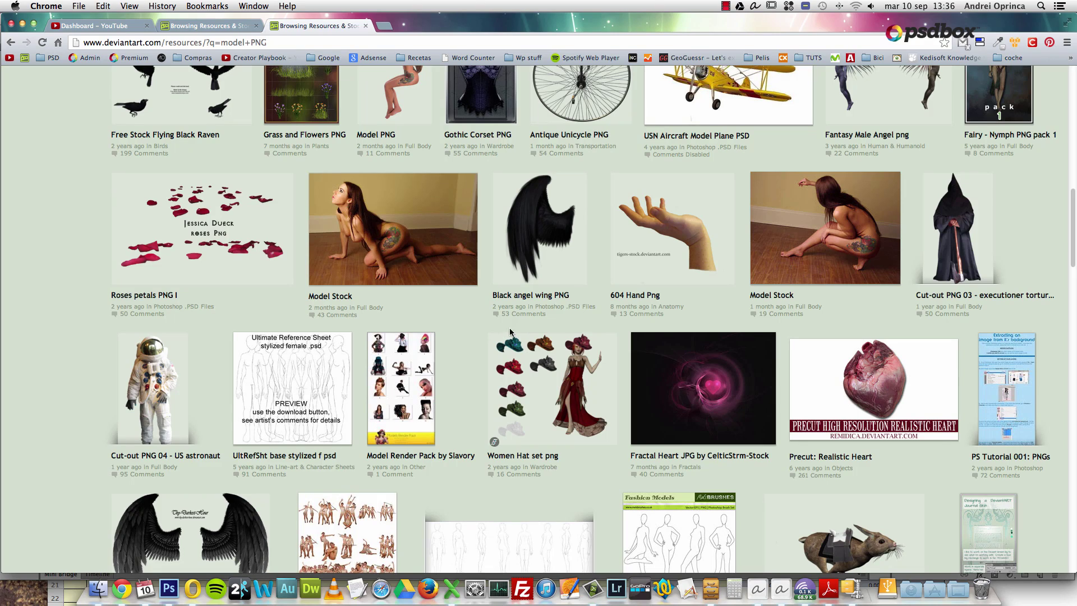
scroll(525, 321, "down", 15)
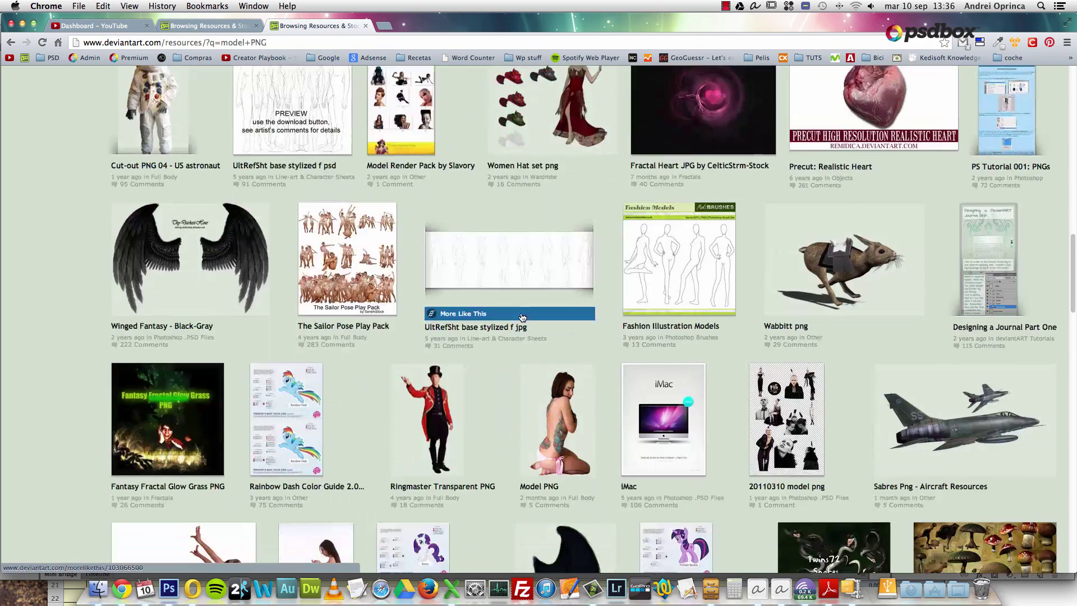
scroll(514, 311, "down", 6)
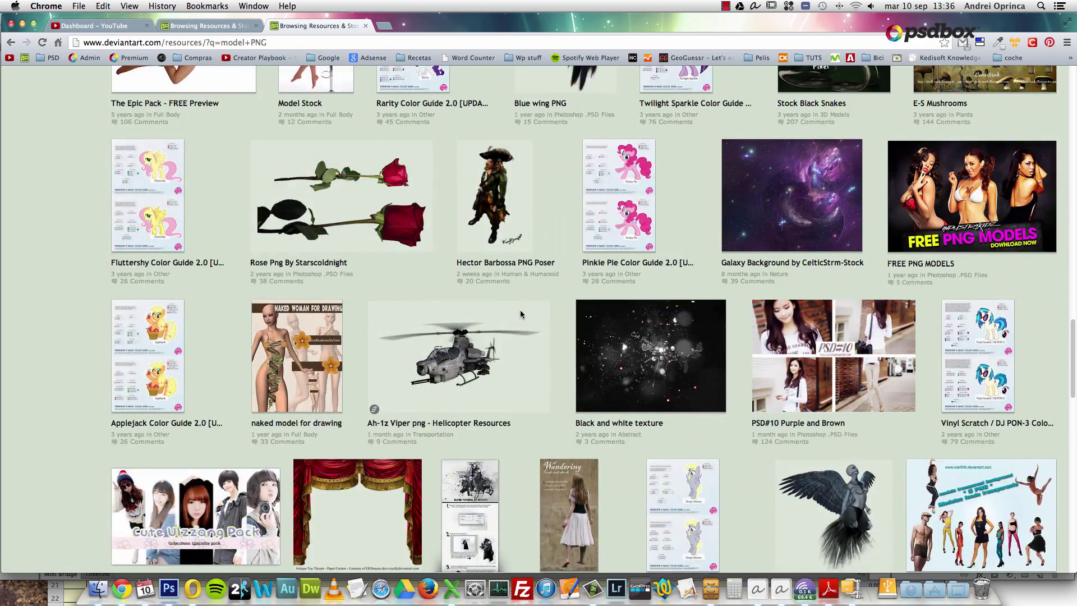
scroll(519, 309, "down", 7)
scroll(561, 292, "down", 7)
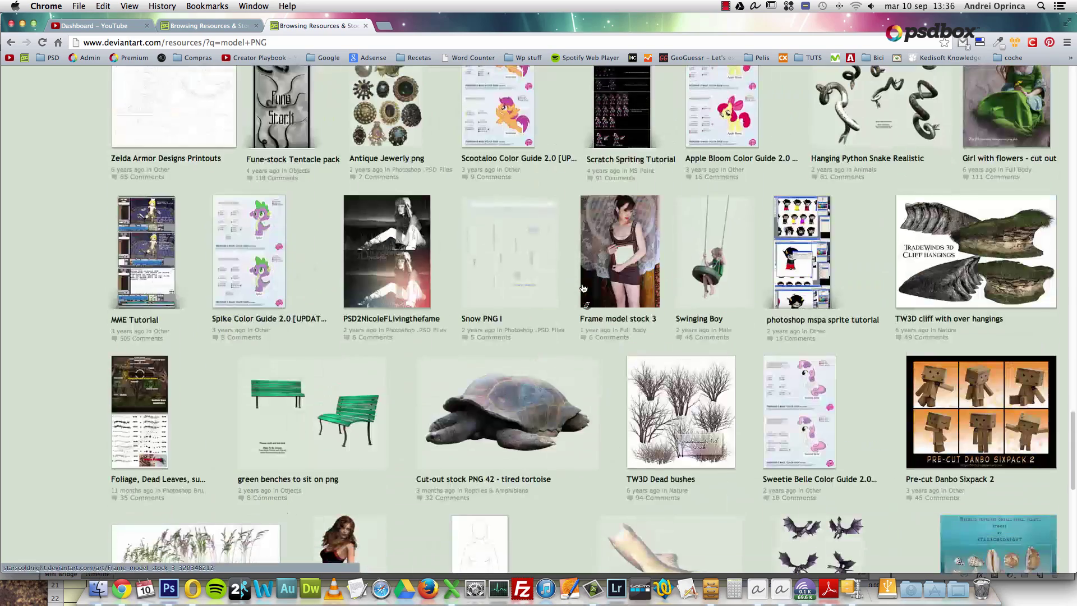
scroll(560, 297, "down", 13)
scroll(561, 305, "up", 20)
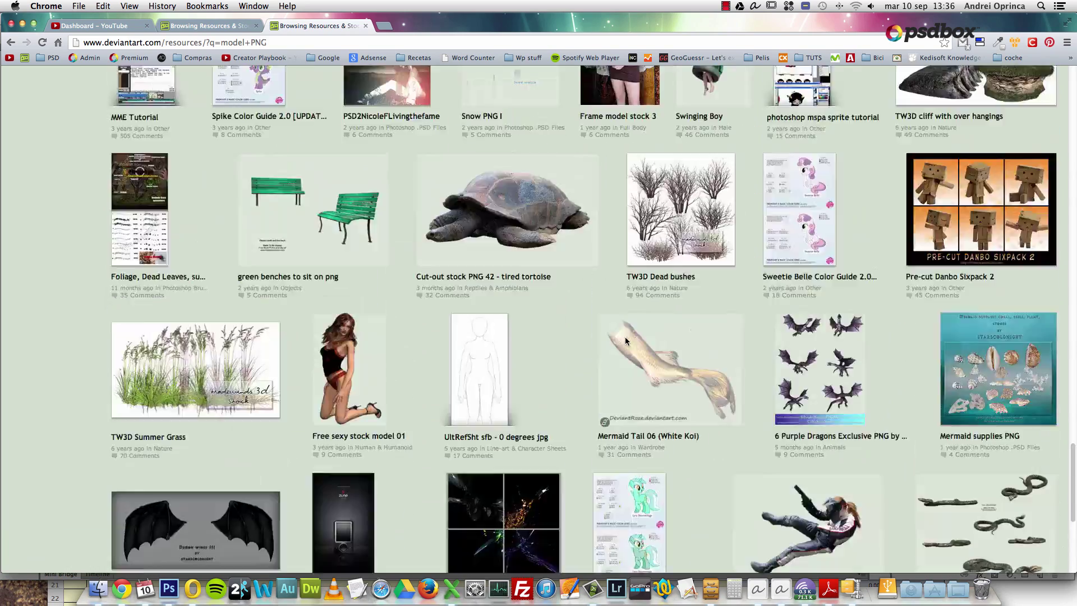
Browse the "model PNG" results from the beginning and open the 604 Hand Png stock image
scroll(628, 342, "up", 15)
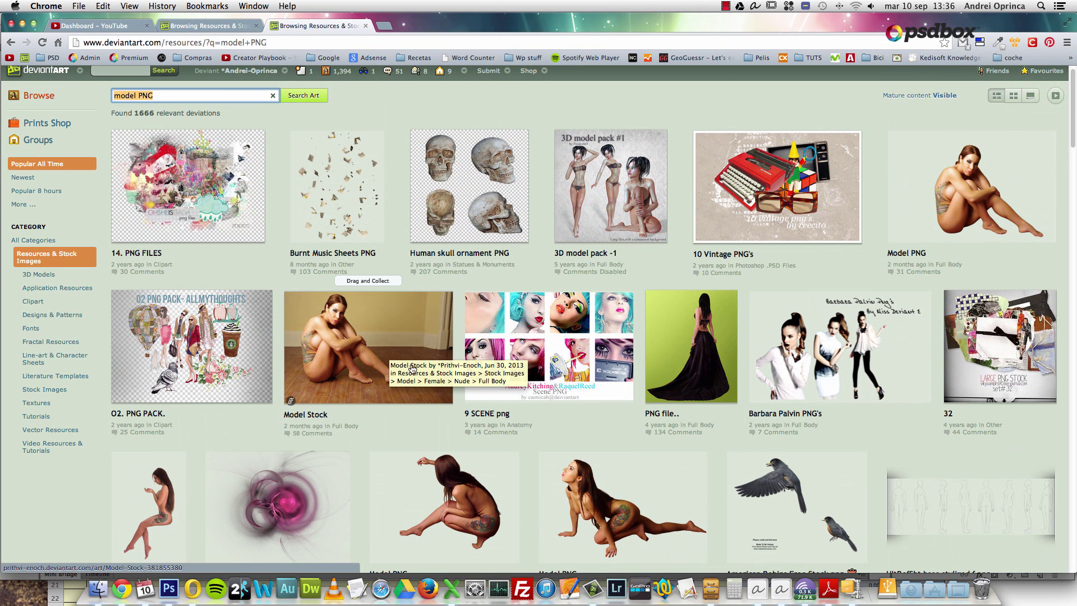
scroll(667, 331, "down", 5)
scroll(674, 324, "down", 5)
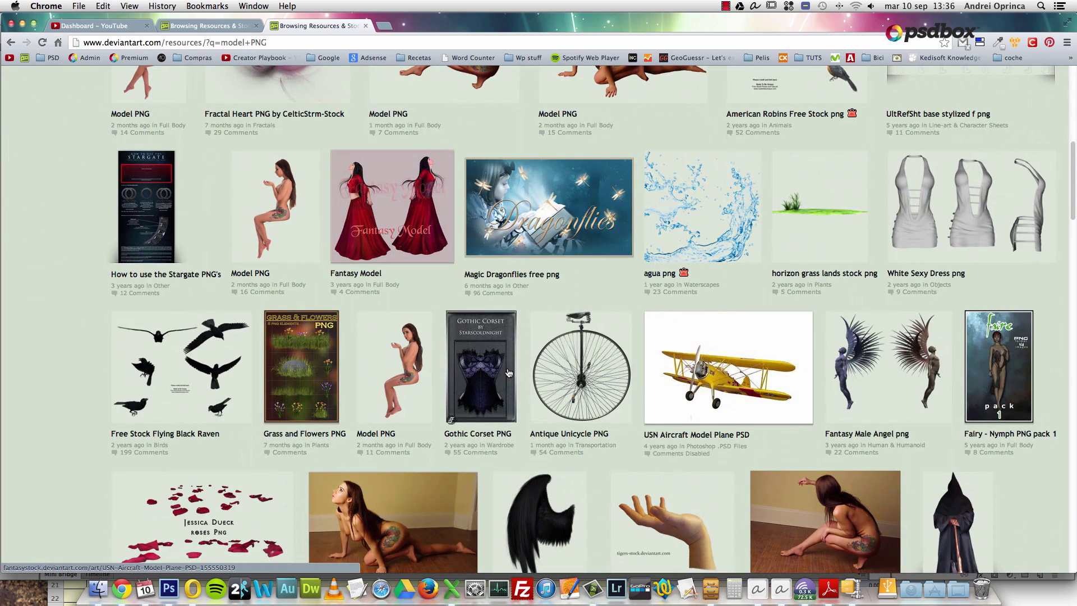
scroll(617, 309, "down", 7)
left_click(690, 254)
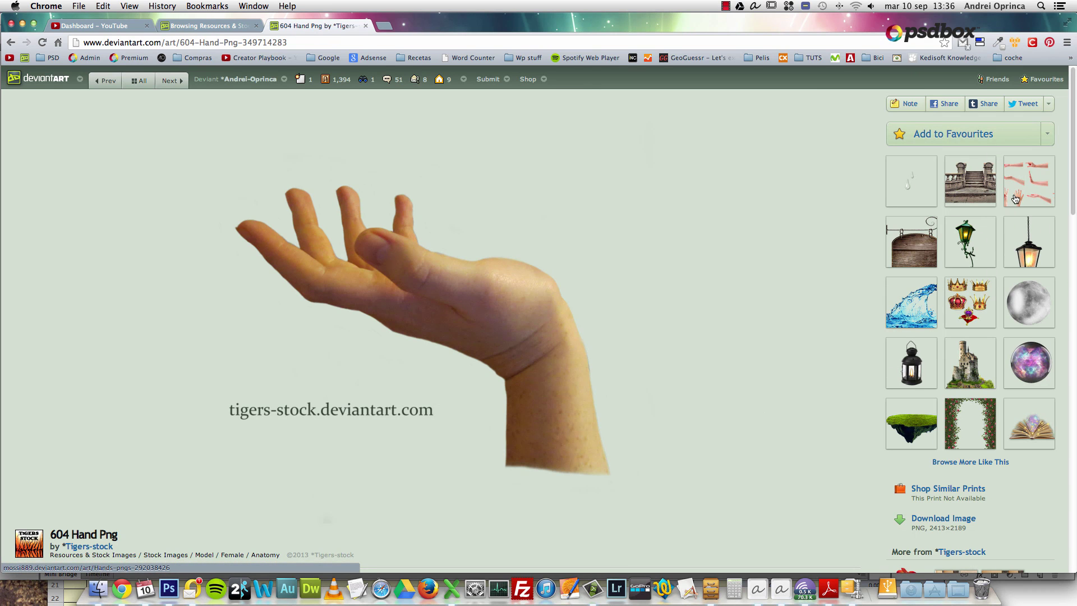
Review the 604 Hand Png page's stock rules, resolution details and featured groups
scroll(785, 315, "down", 5)
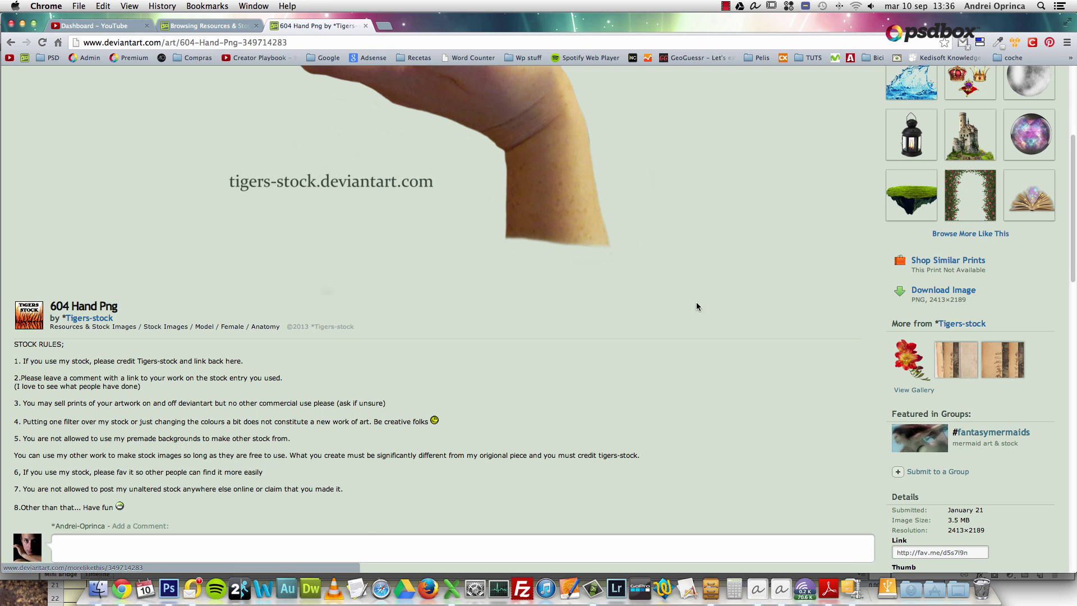
scroll(701, 300, "down", 1)
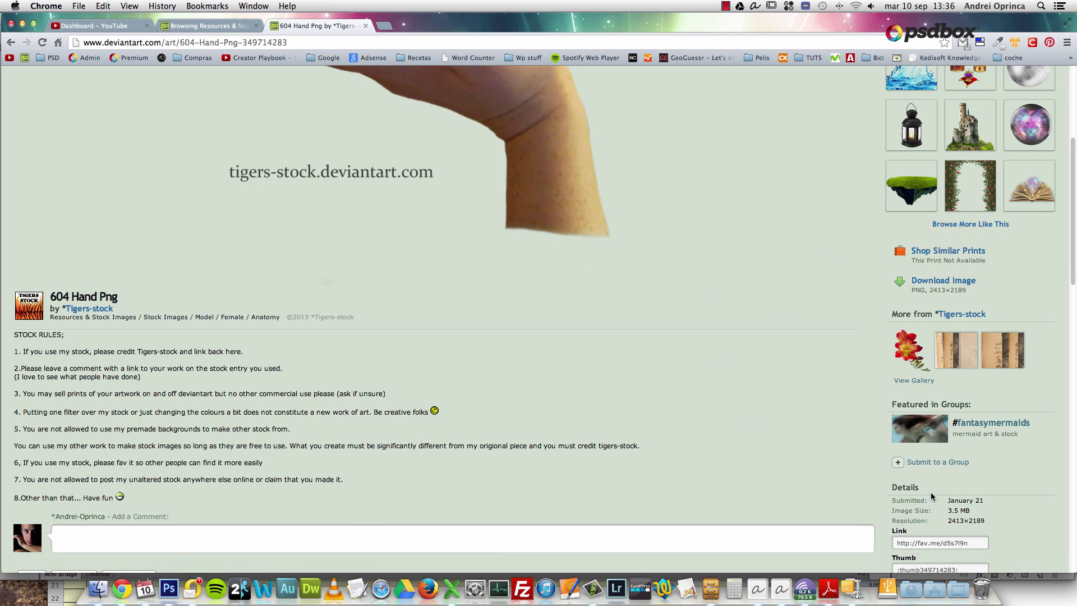
left_click_drag(890, 405, 975, 404)
left_click(986, 408)
scroll(663, 427, "up", 5)
scroll(663, 426, "down", 1)
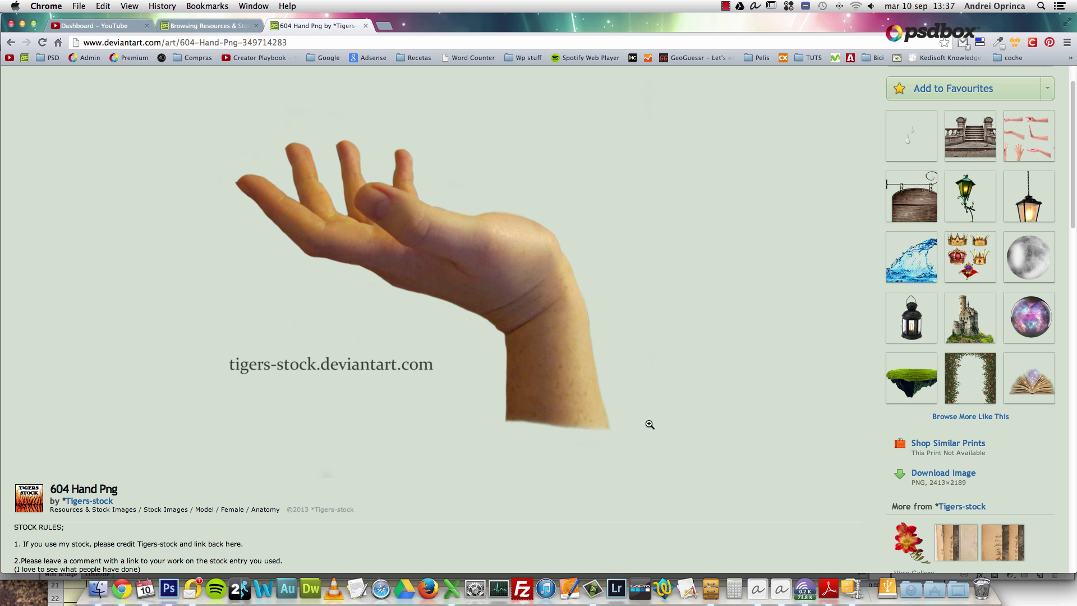
scroll(679, 374, "up", 1)
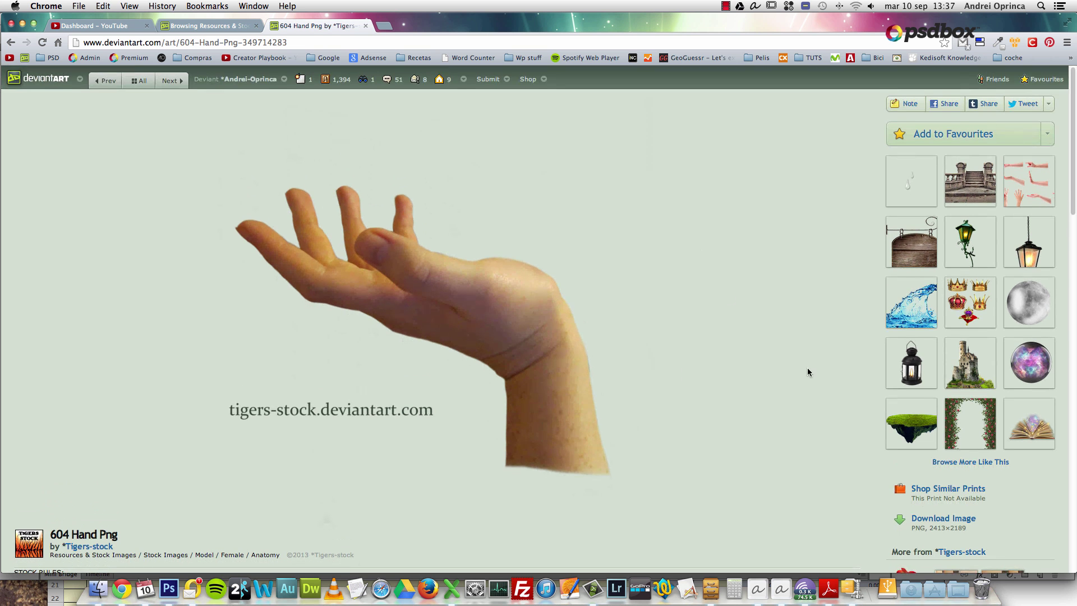
scroll(766, 338, "down", 10)
Return to the search results, open the kneeling Model PNG and review its usage rules, featured groups and resolution
left_click(11, 42)
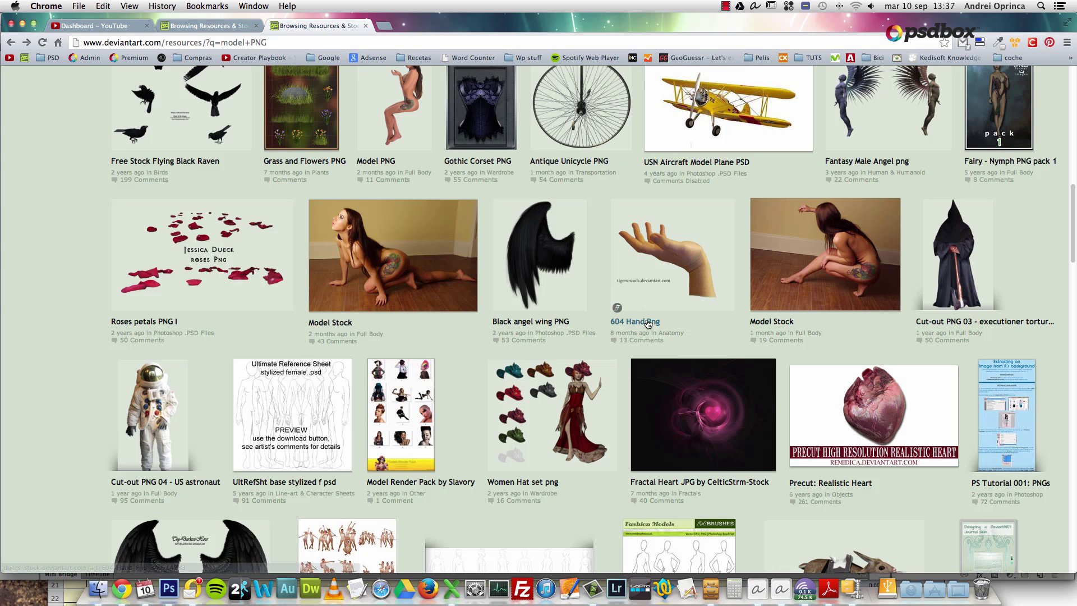
scroll(544, 364, "down", 5)
left_click(558, 391)
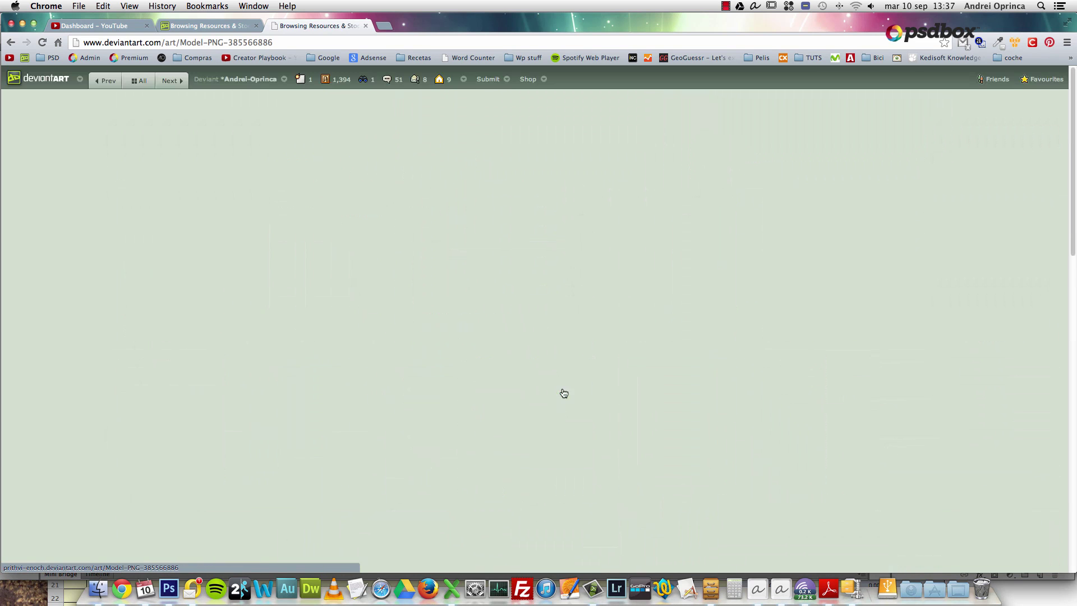
scroll(563, 379, "down", 7)
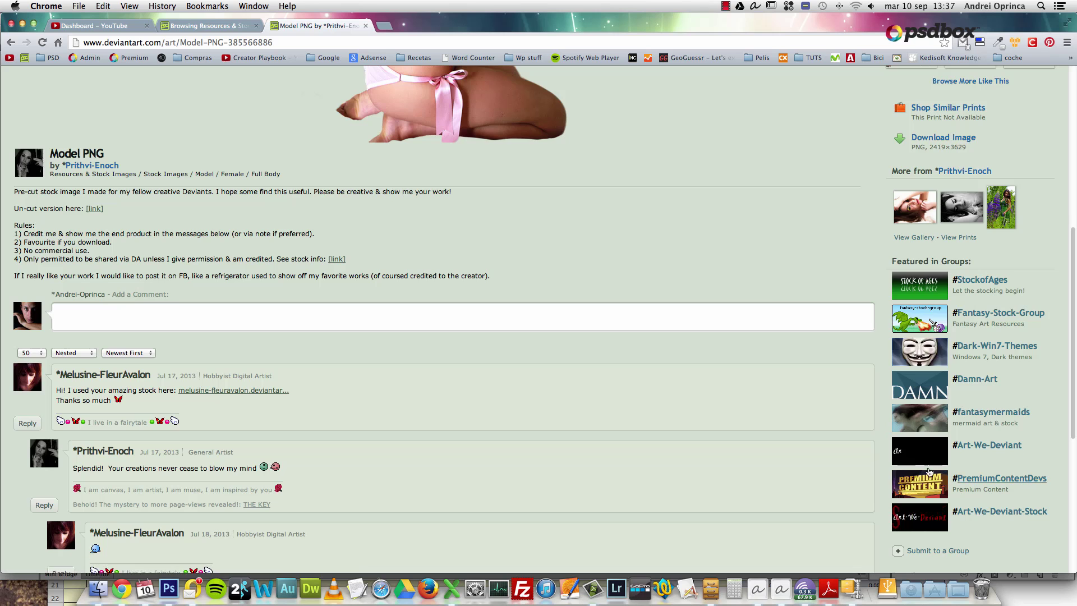
scroll(690, 275, "up", 6)
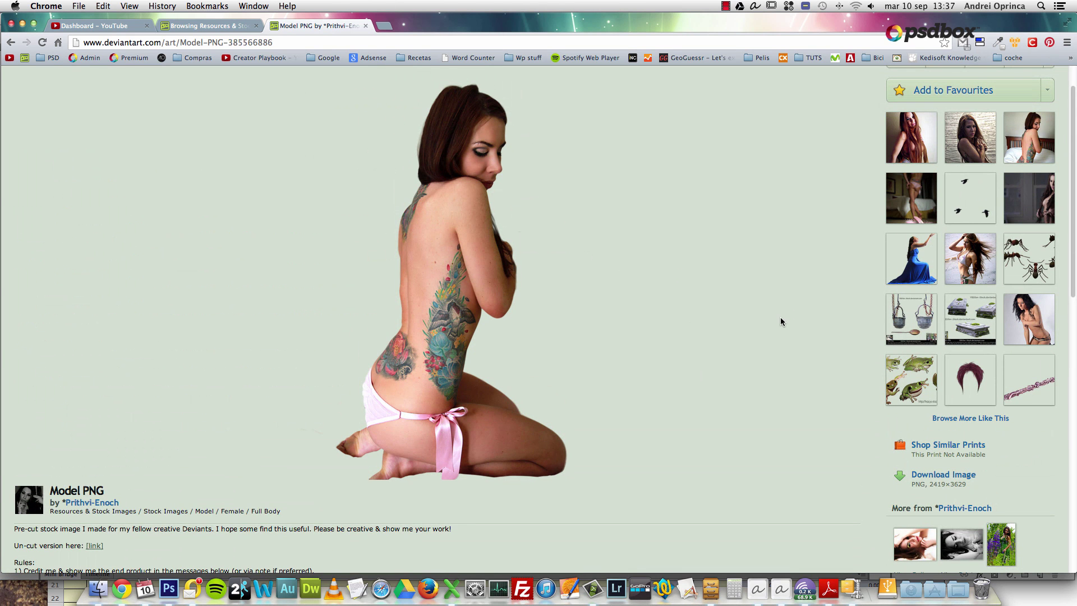
scroll(764, 315, "down", 8)
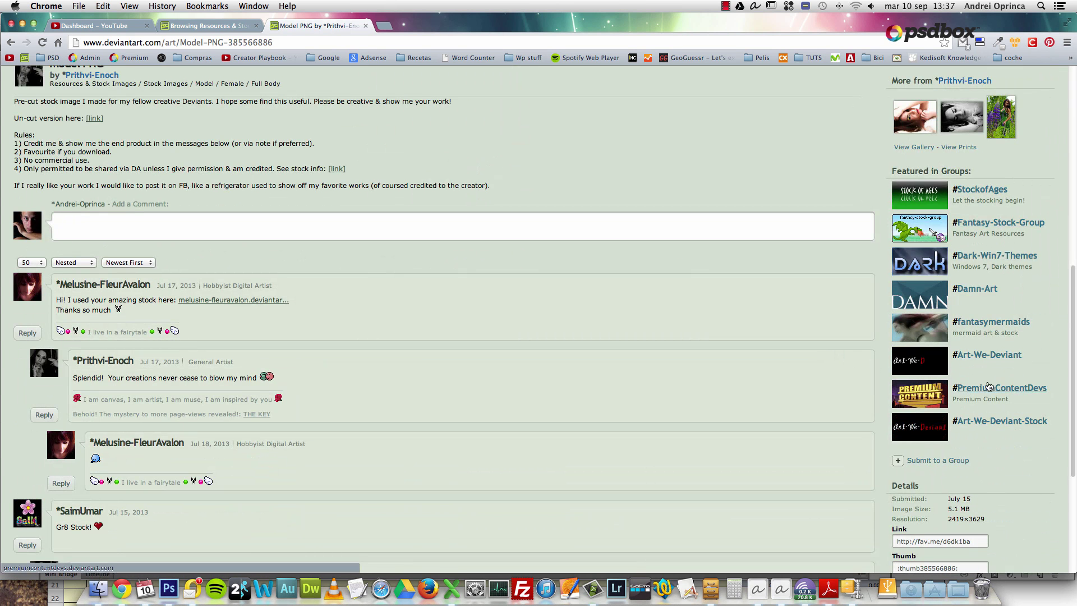
scroll(583, 234, "up", 8)
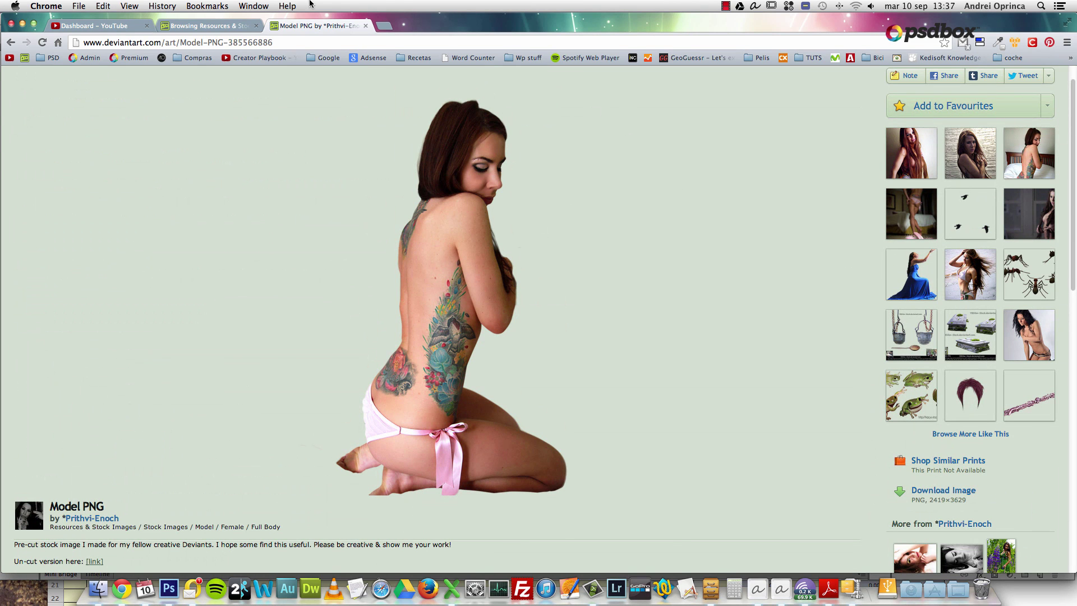
Go back to the Resources & Stock Images page, then open the Stormbringer cut-out PNG from Finder in Adobe Photoshop CS6
left_click(207, 25)
scroll(238, 346, "down", 3)
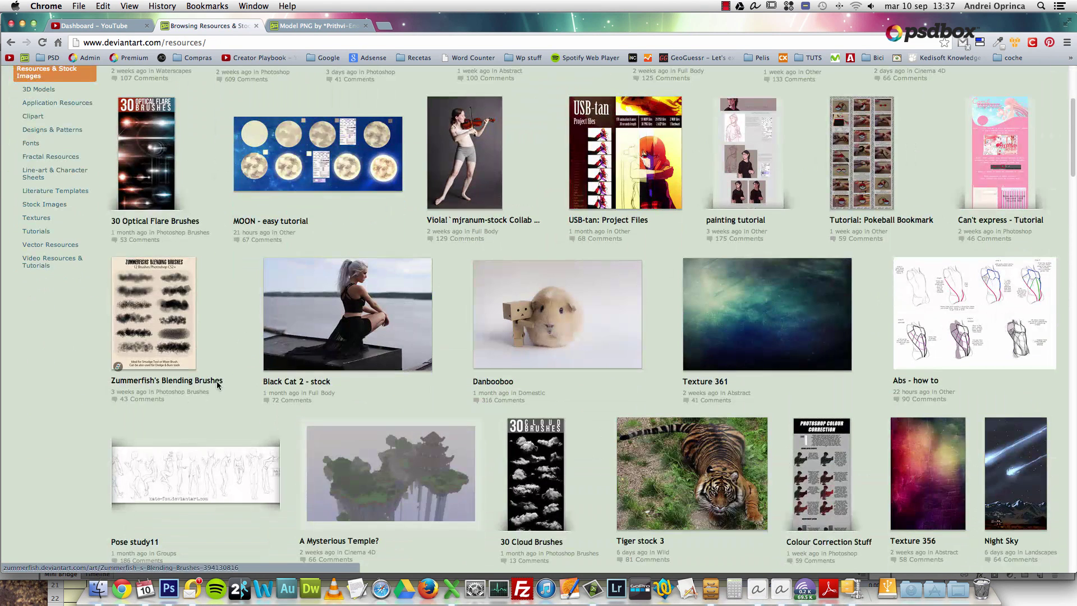
left_click(98, 588)
left_click(456, 273)
right_click(461, 265)
mouse_move(565, 281)
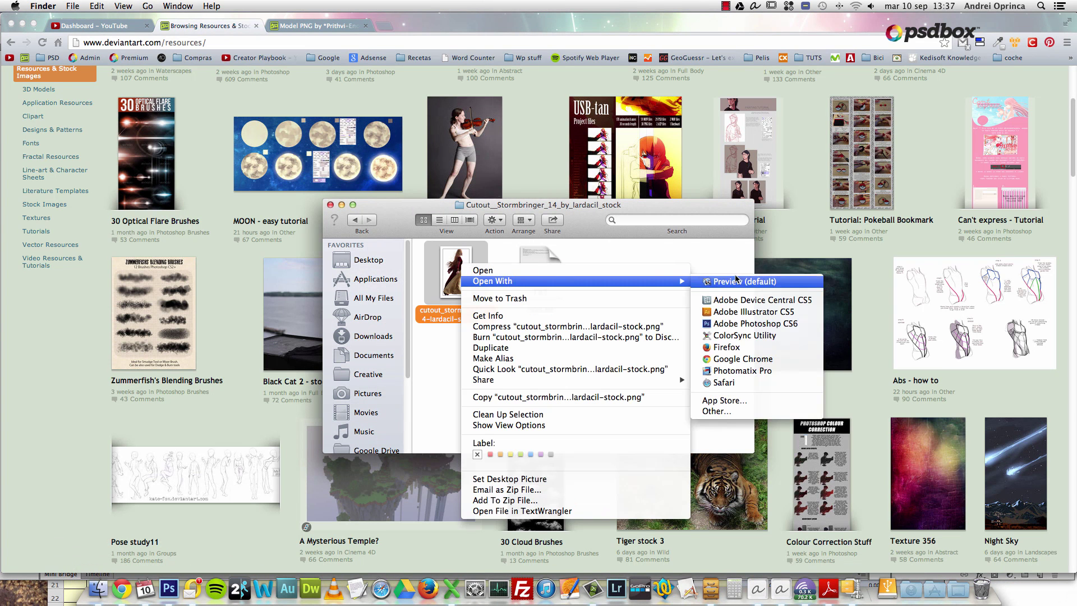
left_click(751, 323)
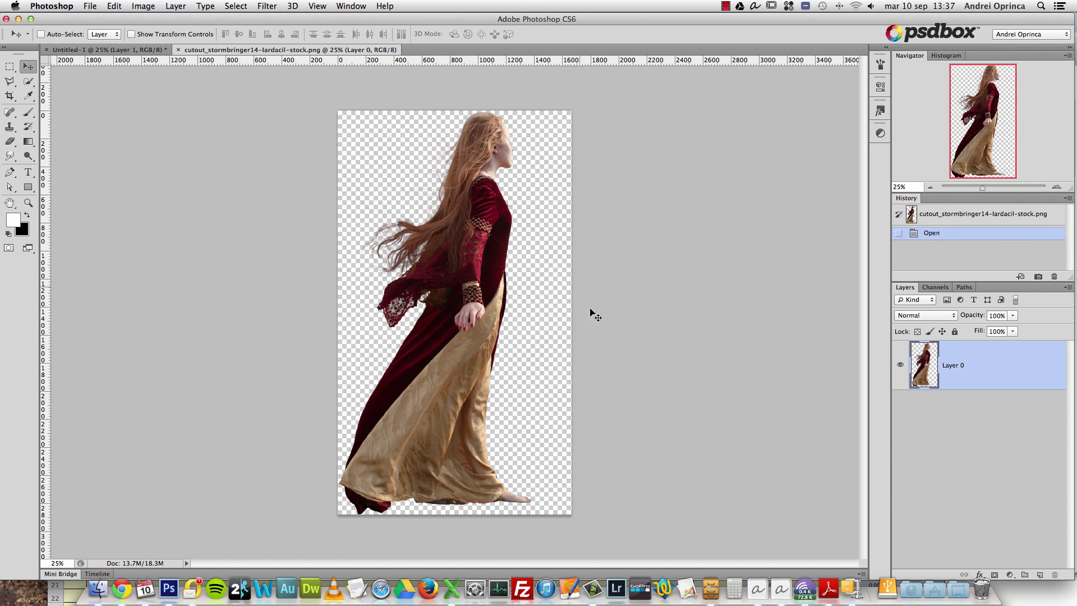
Inspect the cut-out edges of the woman's dress, hand and hair at 100% zoom
key("super+1")
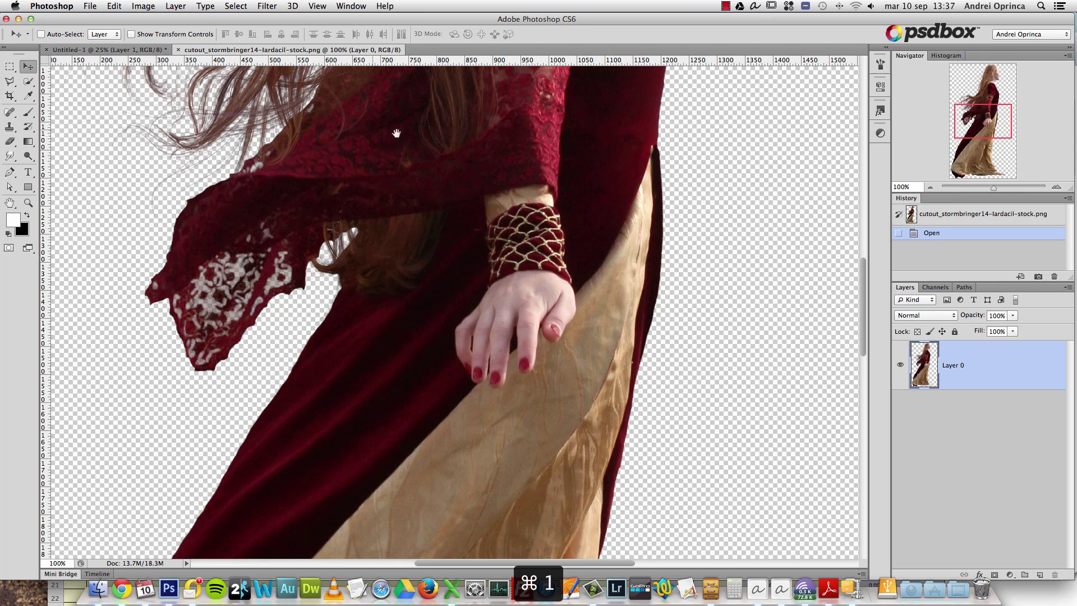
scroll(632, 363, "up", 5)
scroll(631, 363, "right", 2)
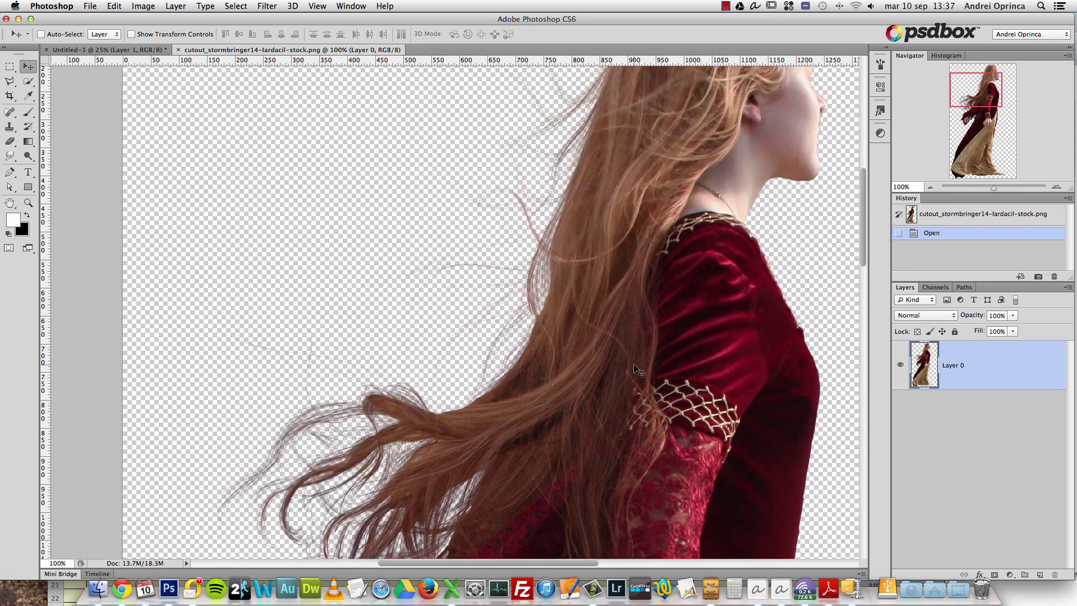
scroll(645, 311, "right", 2)
scroll(645, 311, "down", 10)
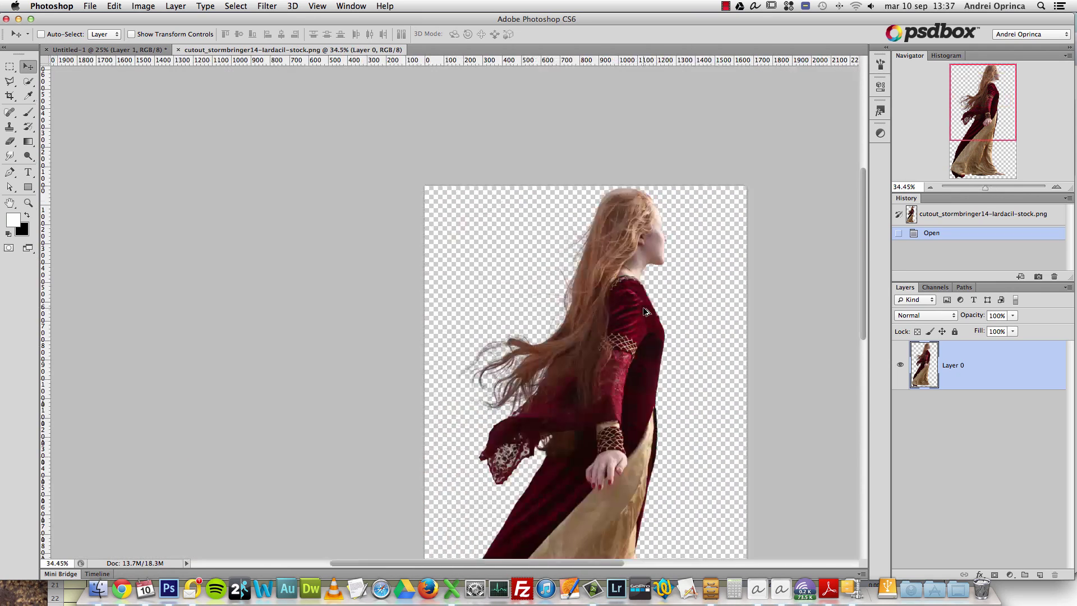
Copy the whole cut-out woman, close its document and paste her into the boardwalk composition
key("super+a")
key("super+c")
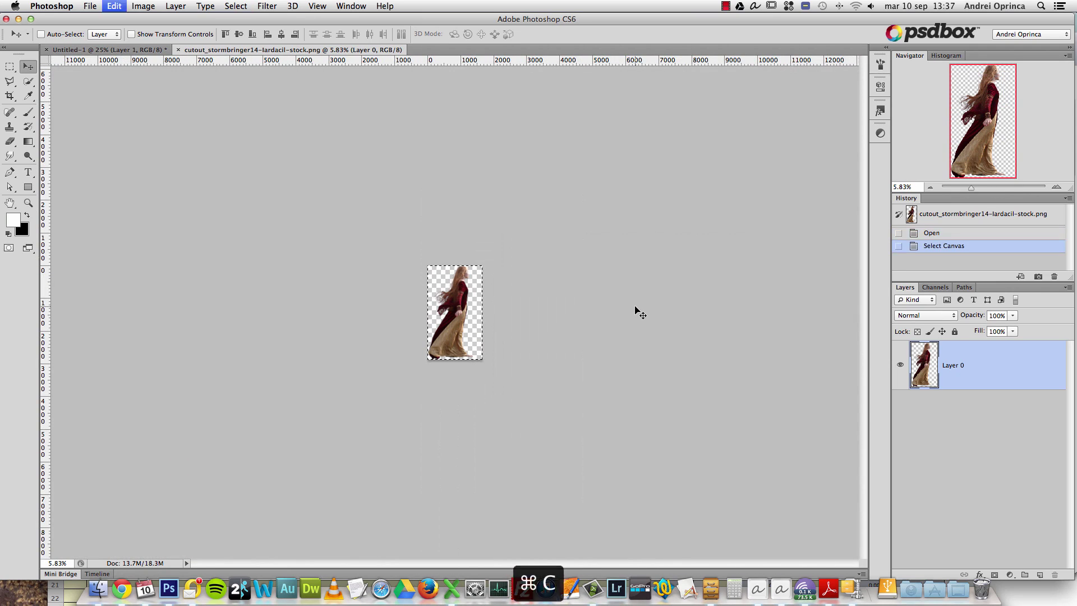
key("super+w")
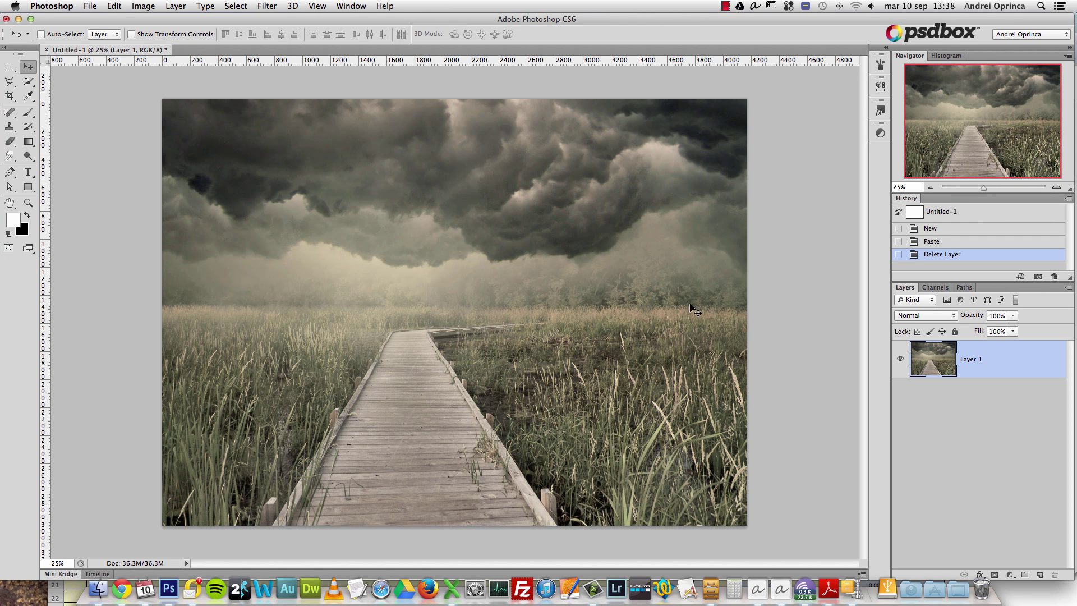
key("super+v")
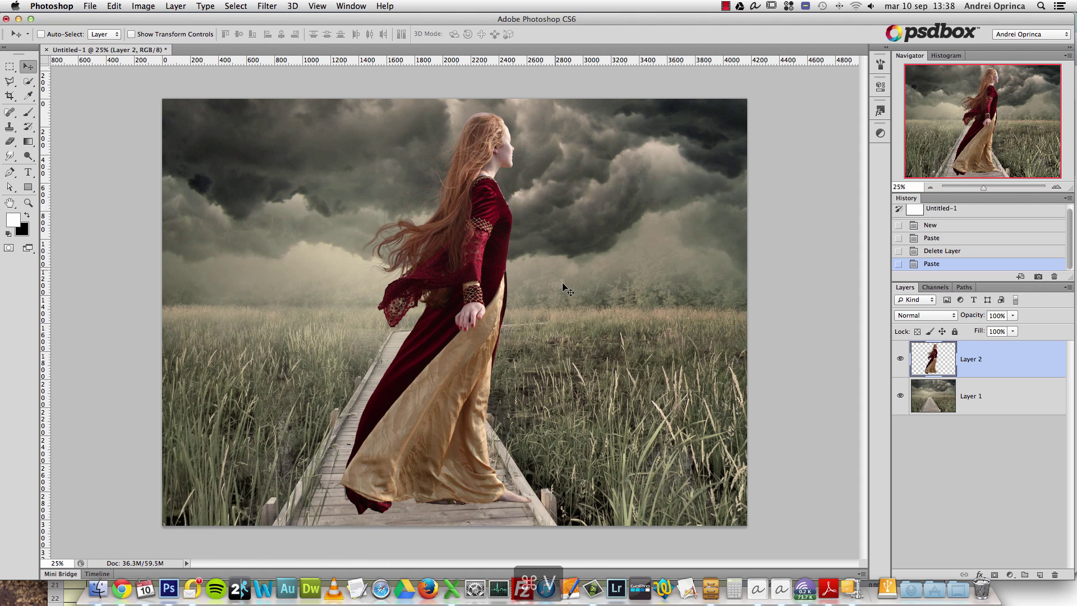
Free-transform the pasted woman to about 67% scale and place her standing on the boardwalk
key("super+t")
left_click_drag(574, 108, 489, 180)
key("super+z")
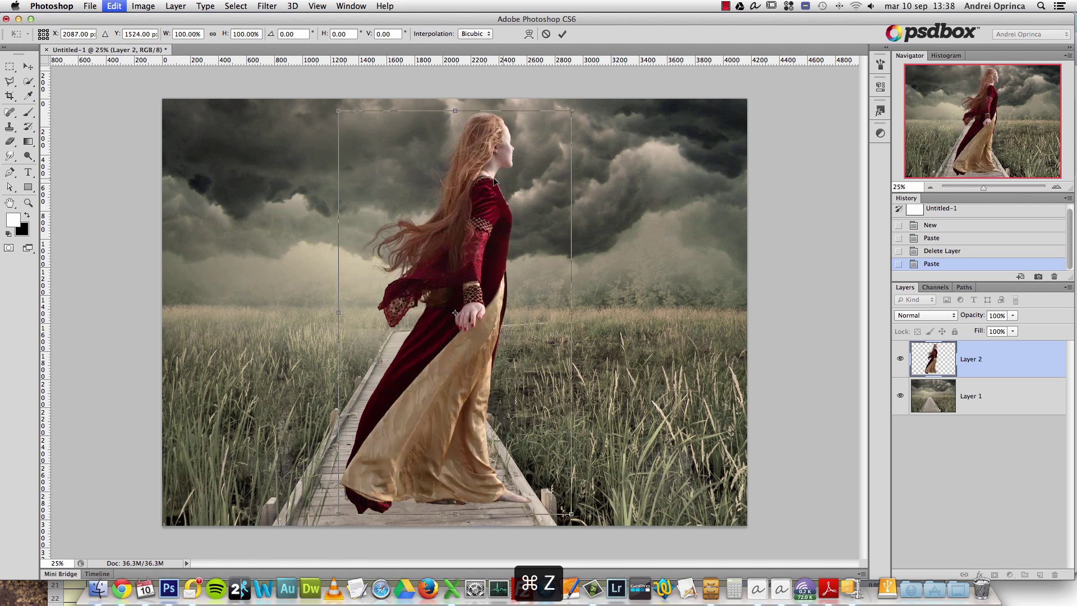
left_click_drag(575, 108, 510, 216)
left_click_drag(469, 355, 460, 280)
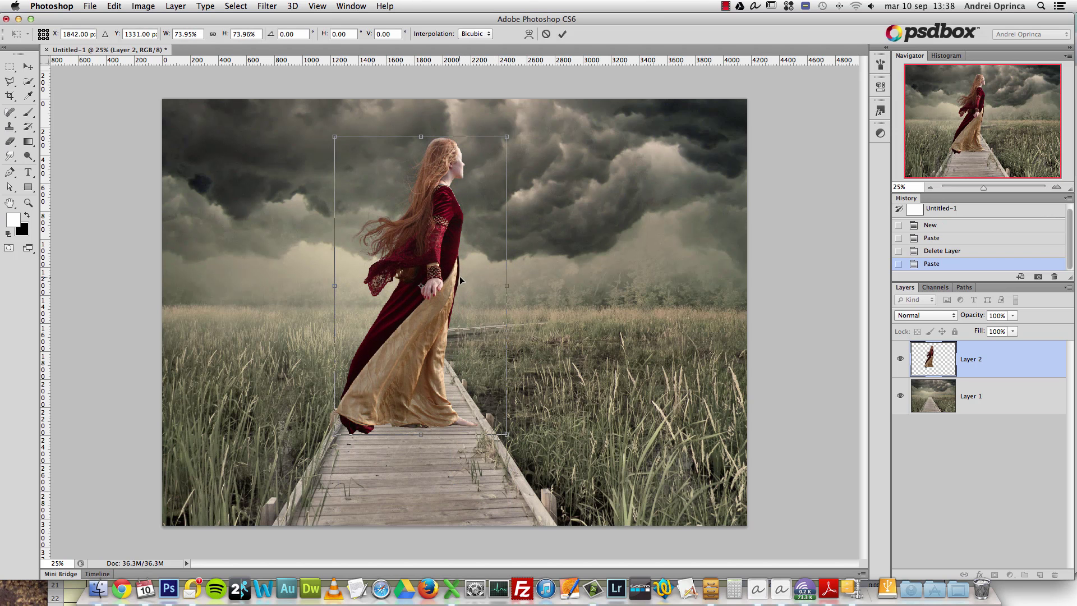
left_click_drag(508, 138, 492, 163)
left_click_drag(439, 232, 457, 224)
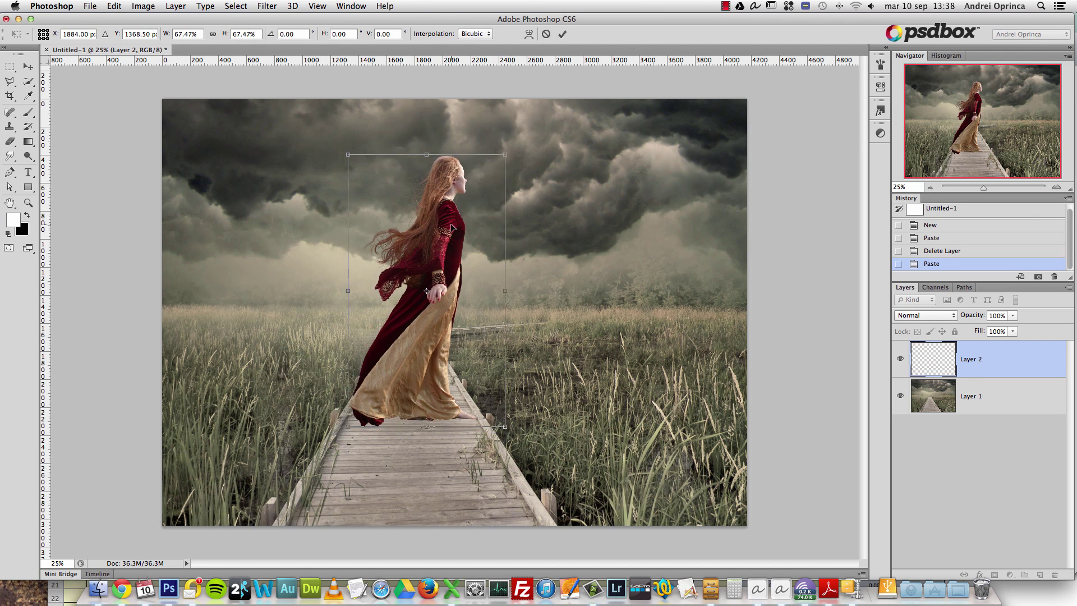
key("Return")
Rename the woman's layer to MODEL and the boardwalk layer to BG
double_click(969, 360)
type("M")
key("Return")
double_click(979, 400)
type("BA")
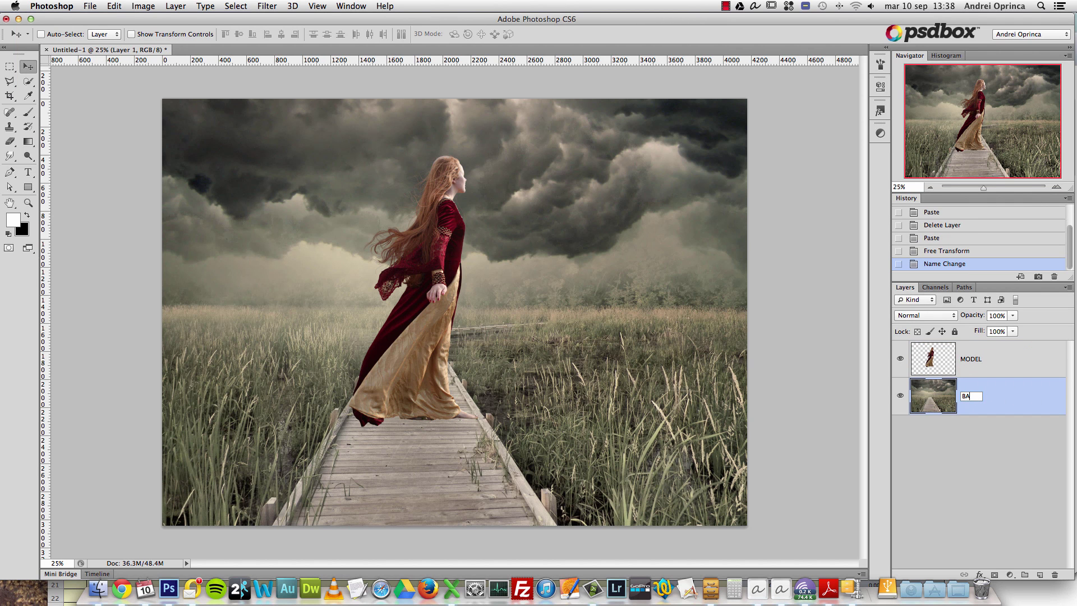
key("Return")
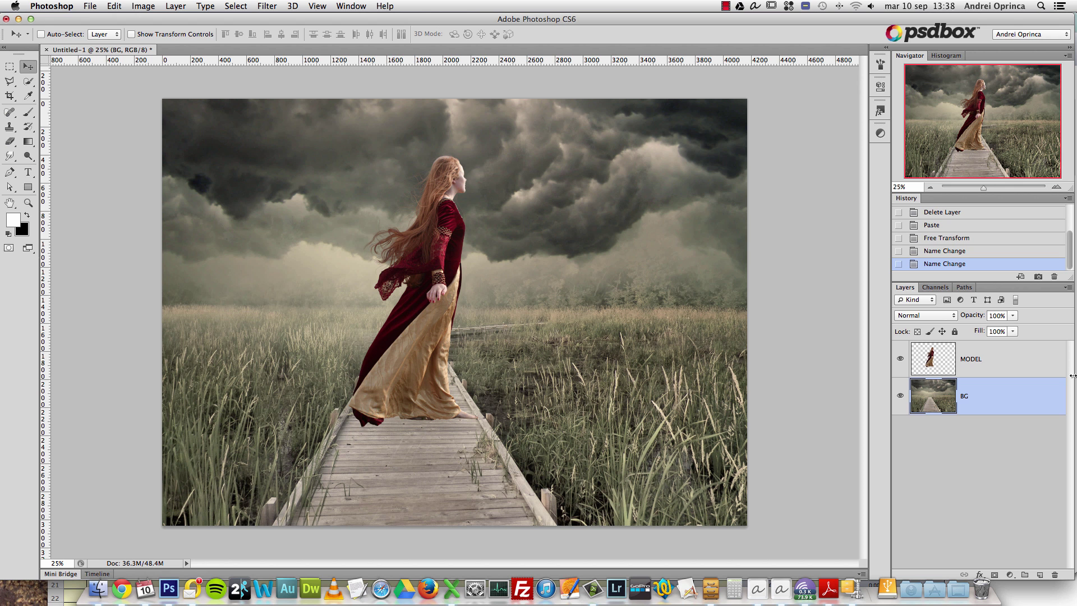
Toggle the MODEL layer's visibility off and on, then add a Levels adjustment layer clipped to it
left_click(1053, 355)
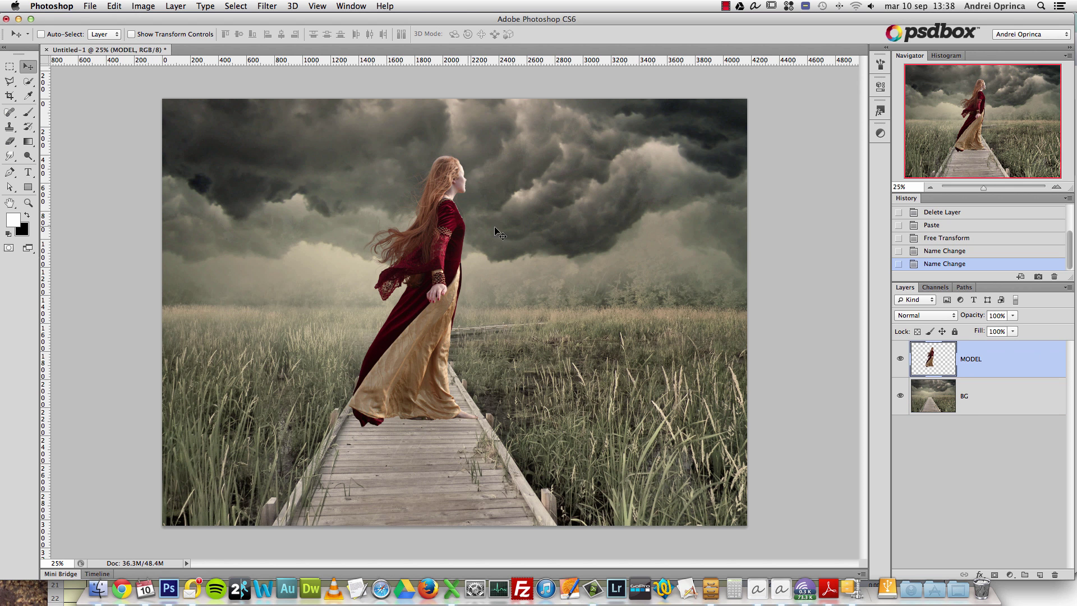
left_click(900, 360)
left_click(900, 360)
left_click(1009, 575)
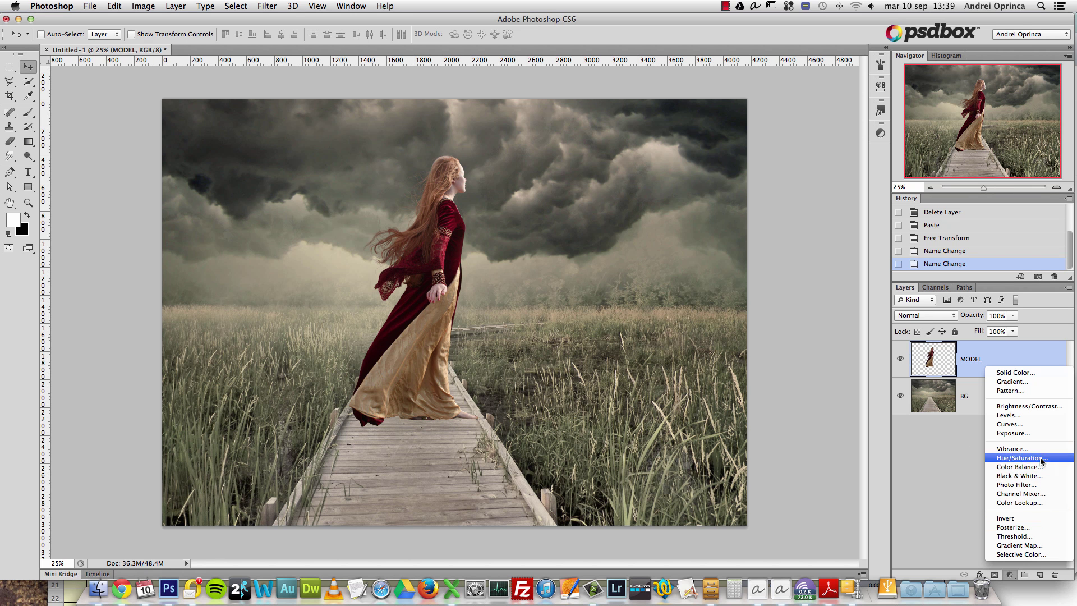
left_click(1021, 416)
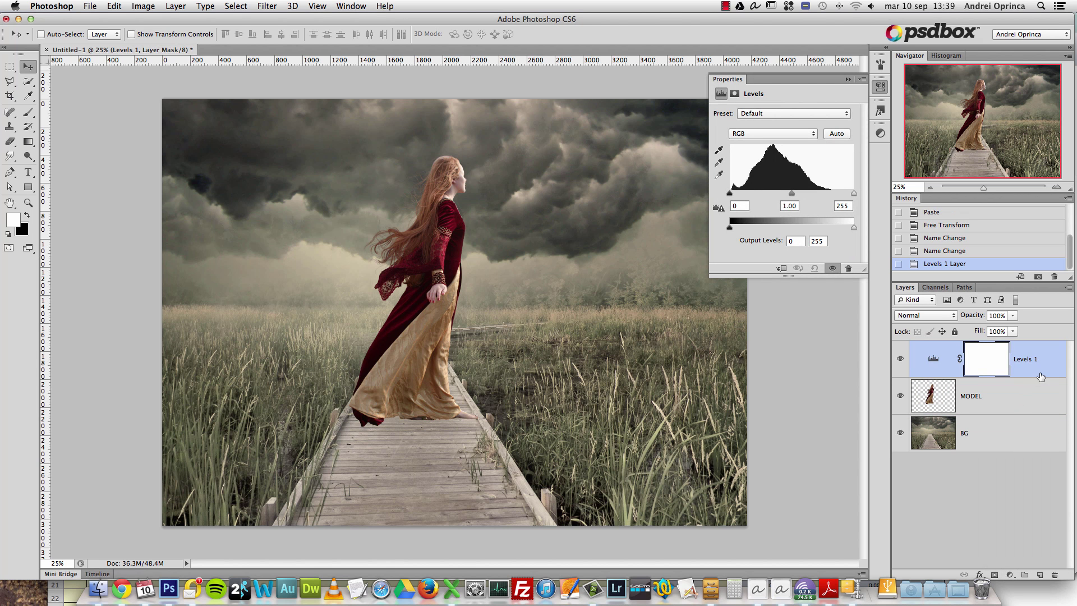
left_click(1037, 373, "alt")
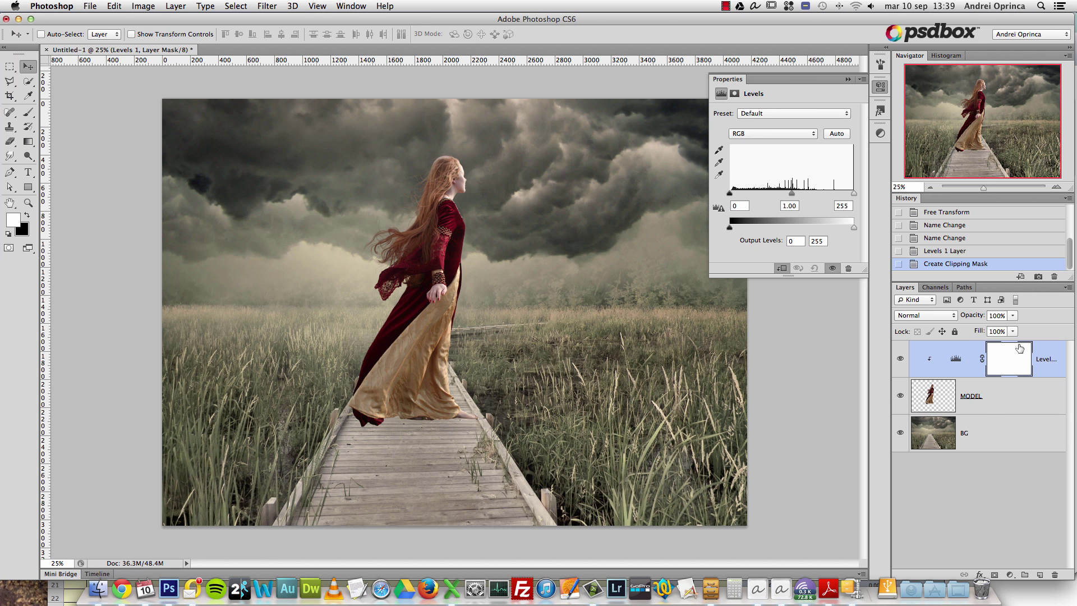
Set the clipped Levels adjustment's midtones to 1.27 and its white output level to 237
left_click_drag(784, 195, 780, 195)
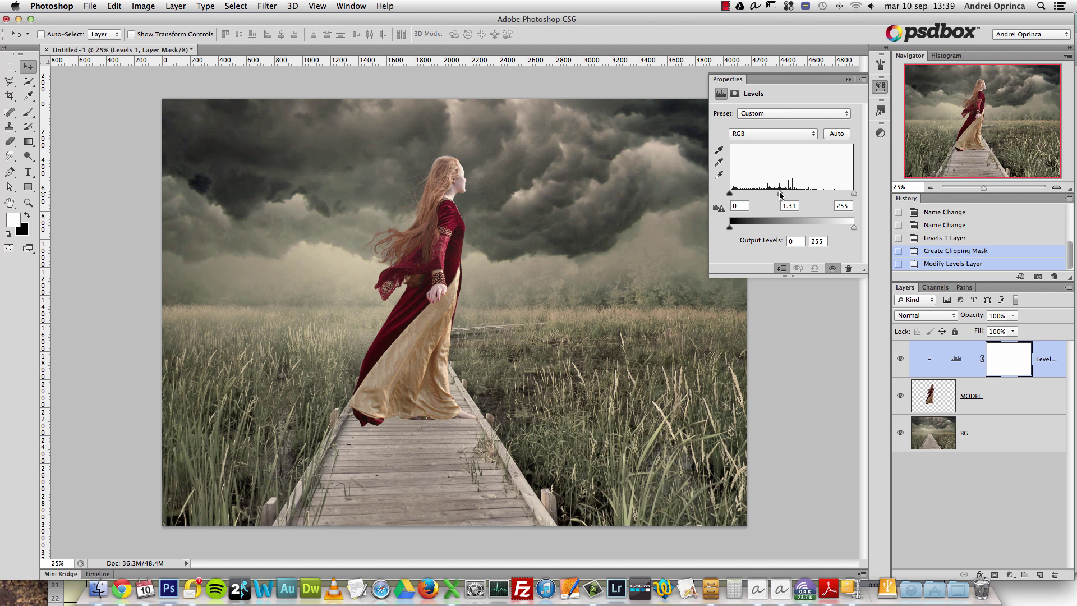
left_click_drag(853, 227, 836, 230)
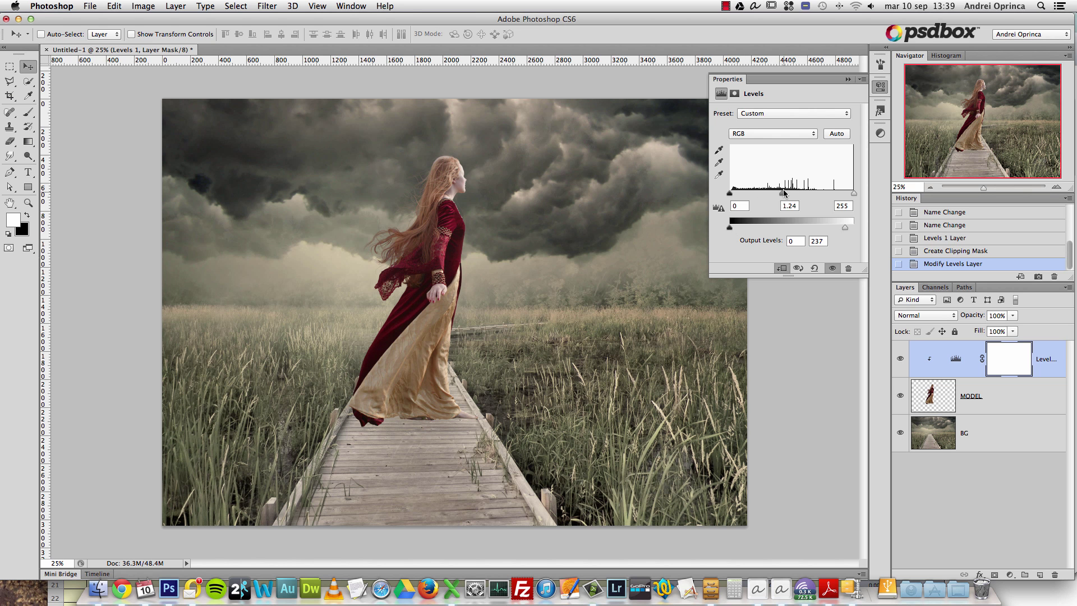
left_click_drag(786, 195, 781, 196)
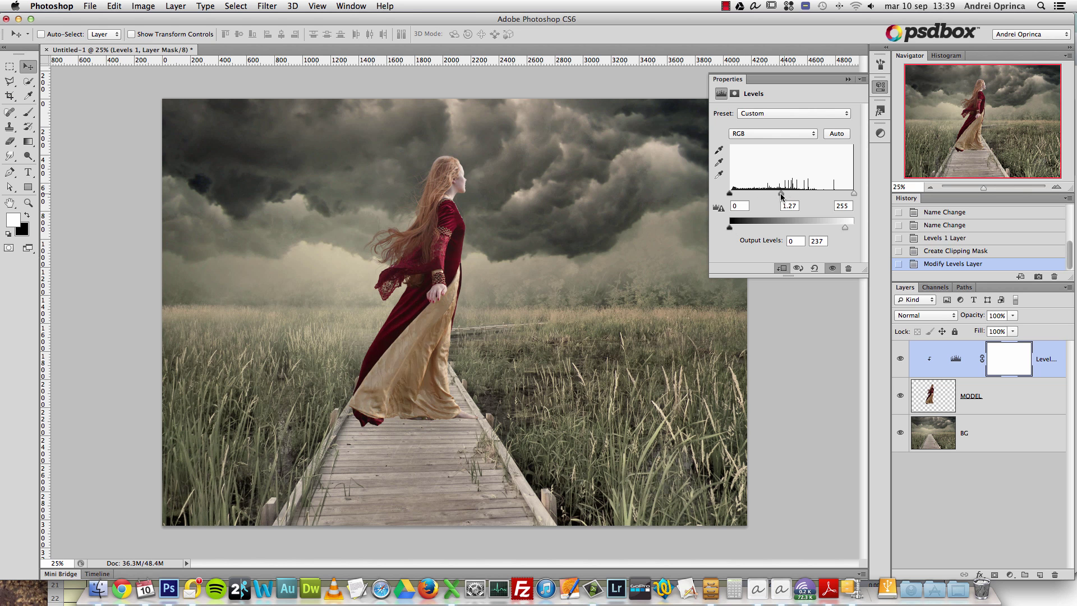
left_click(848, 79)
Add a Photo Filter adjustment layer clipped to the MODEL layer and compare its effect by toggling its visibility
left_click(1010, 575)
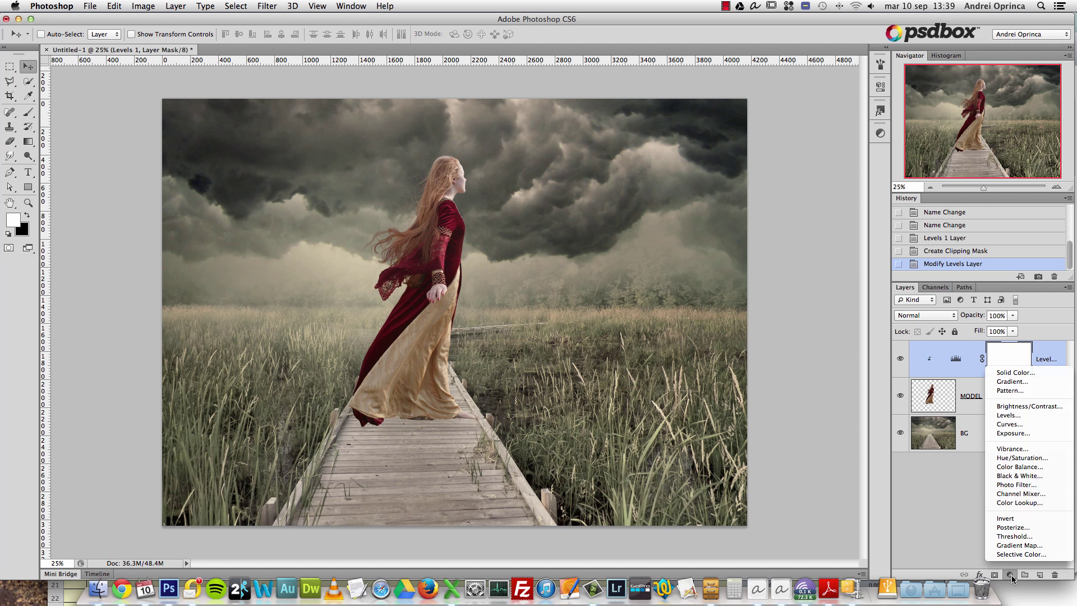
left_click(1017, 484)
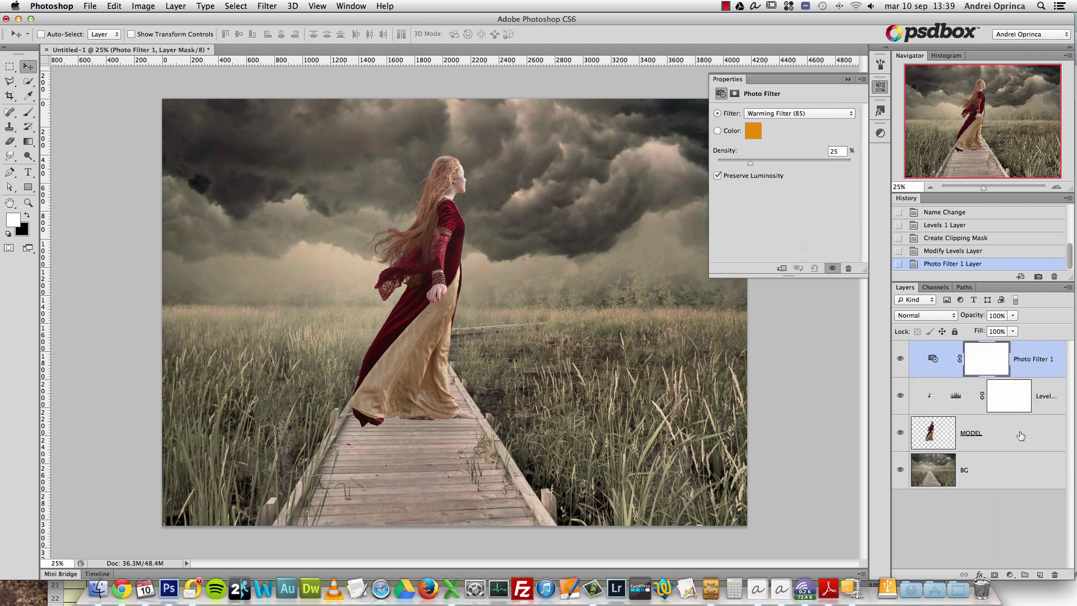
left_click(1042, 379, "alt")
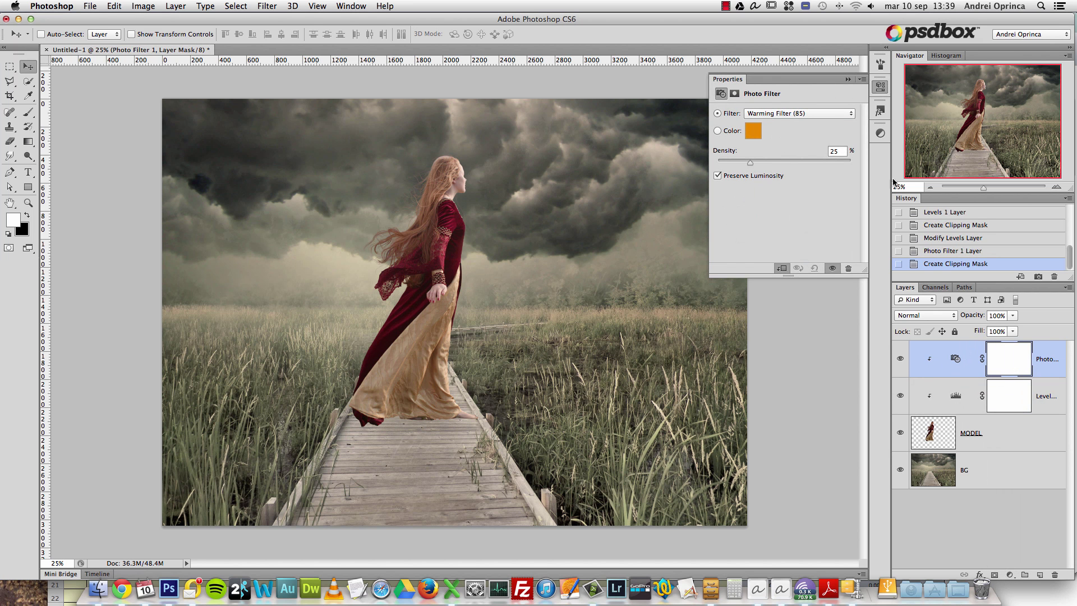
left_click(901, 361)
left_click(901, 360)
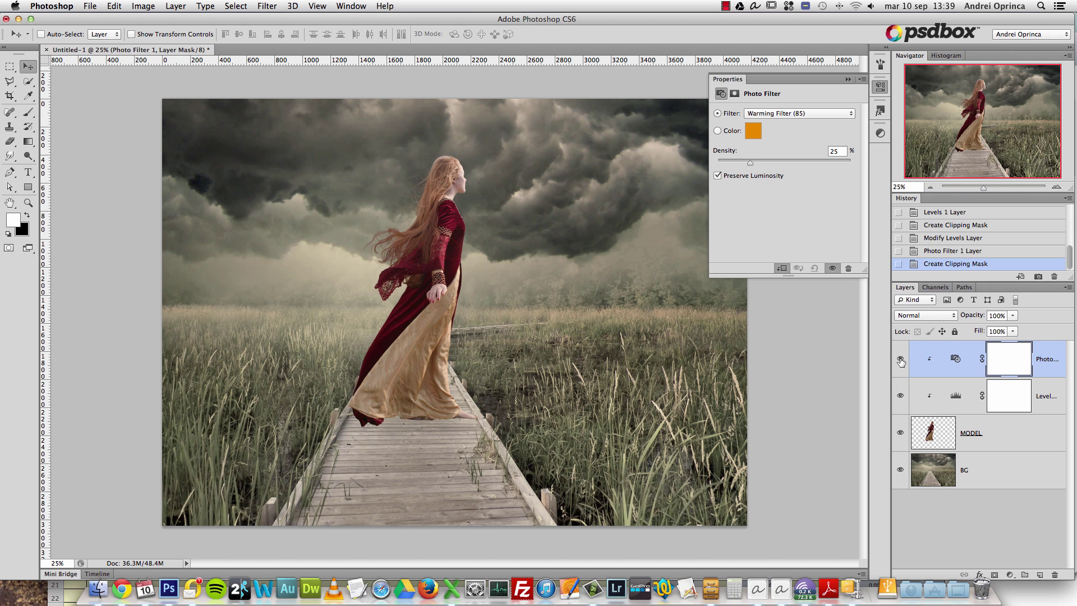
Increase the Photo Filter's density and set its colour to the muted beige c1b99f
left_click_drag(757, 163, 780, 164)
left_click(754, 132)
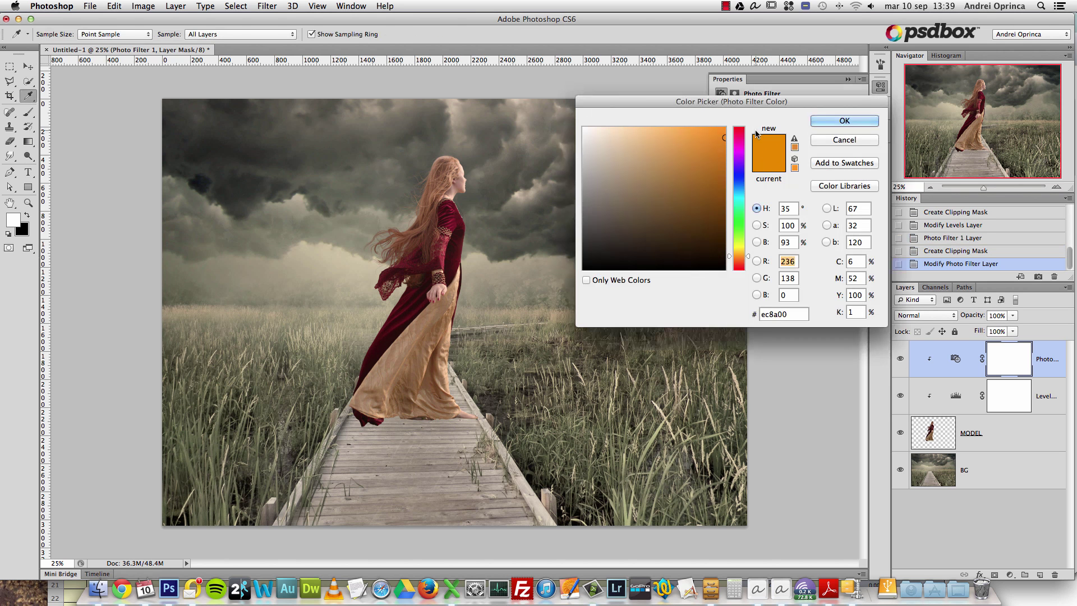
left_click(754, 144)
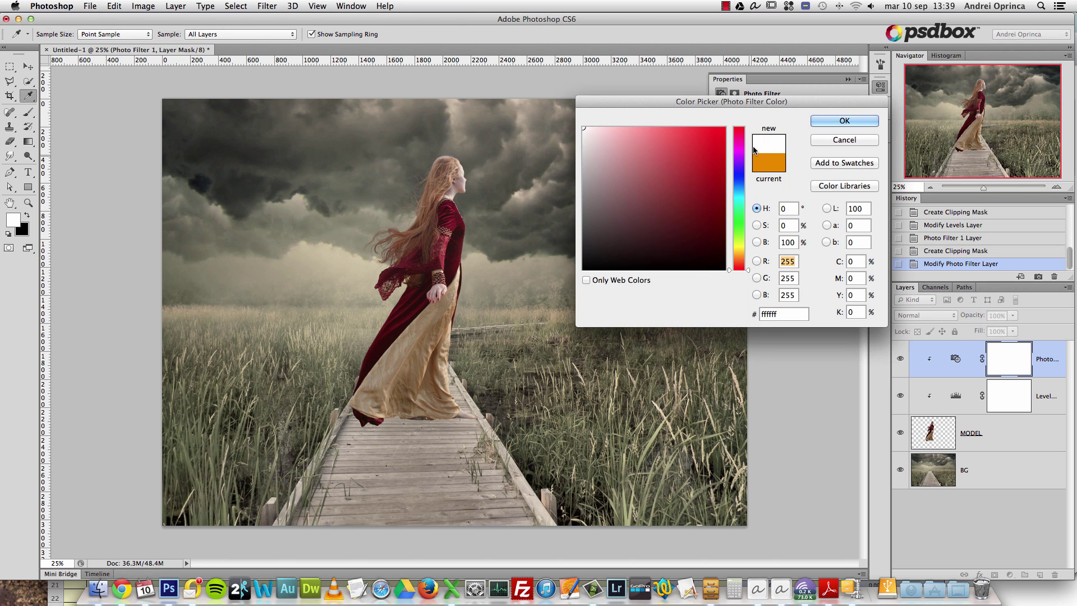
left_click(739, 252)
left_click(621, 160)
left_click_drag(621, 160, 607, 161)
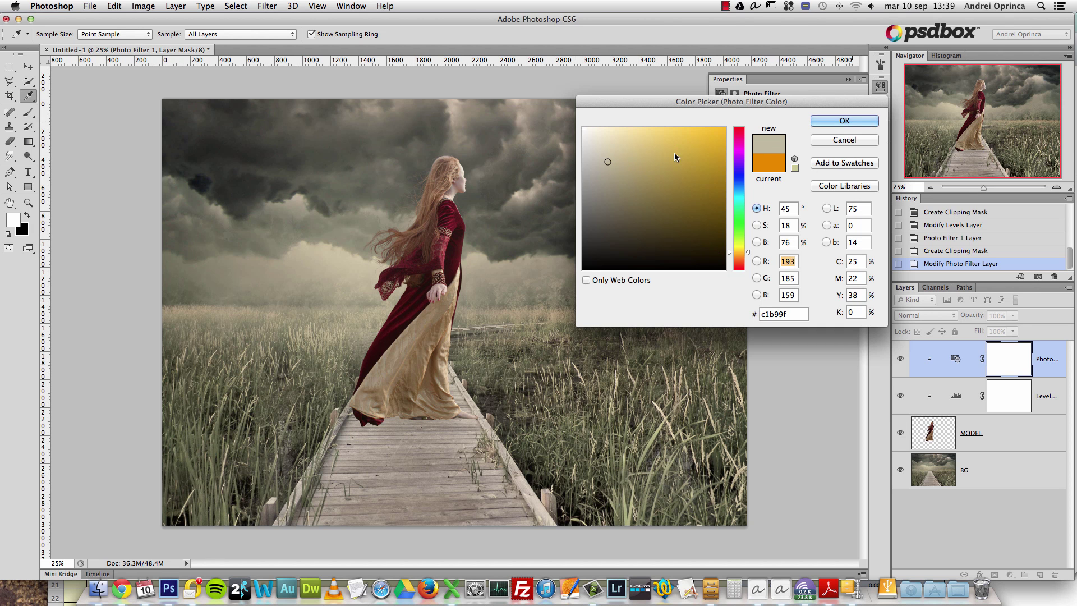
left_click(846, 121)
left_click(847, 80)
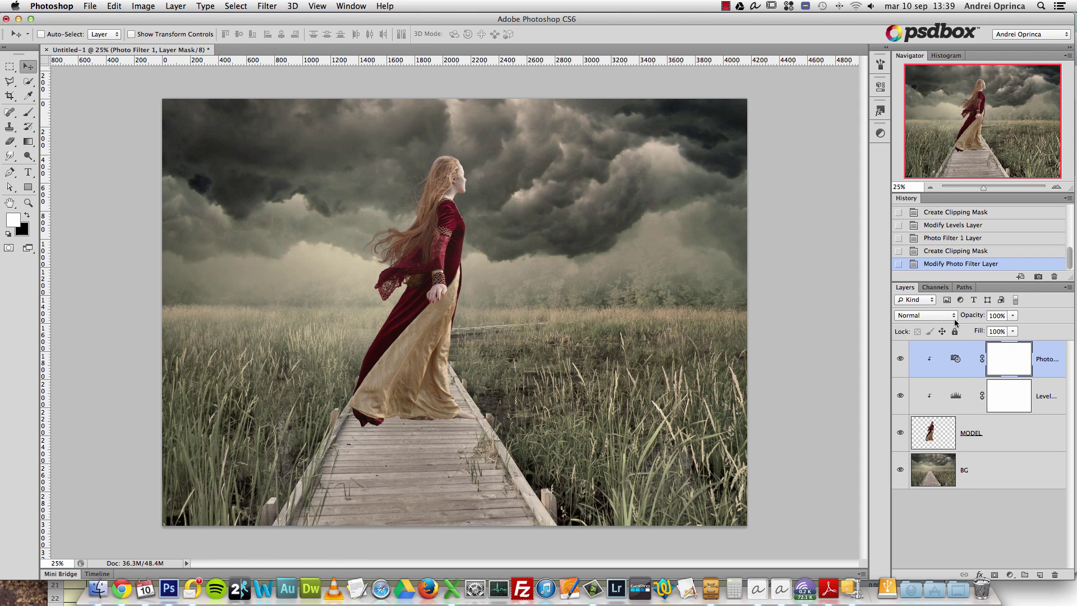
Try the Color blend mode on the Photo Filter layer, switch it to Hue, and compare by toggling its visibility
left_click(925, 315)
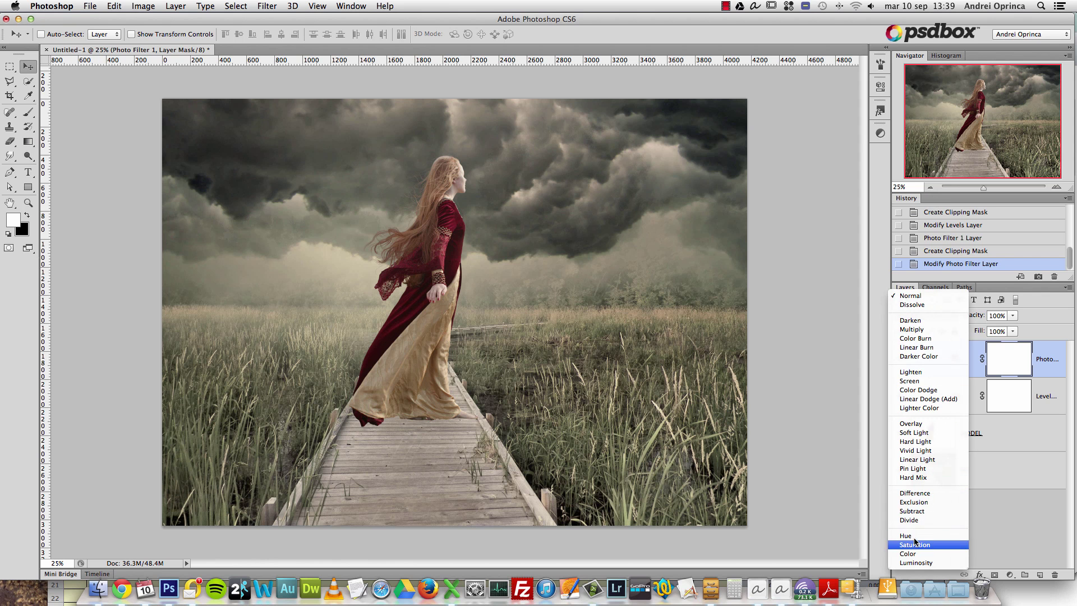
left_click(908, 554)
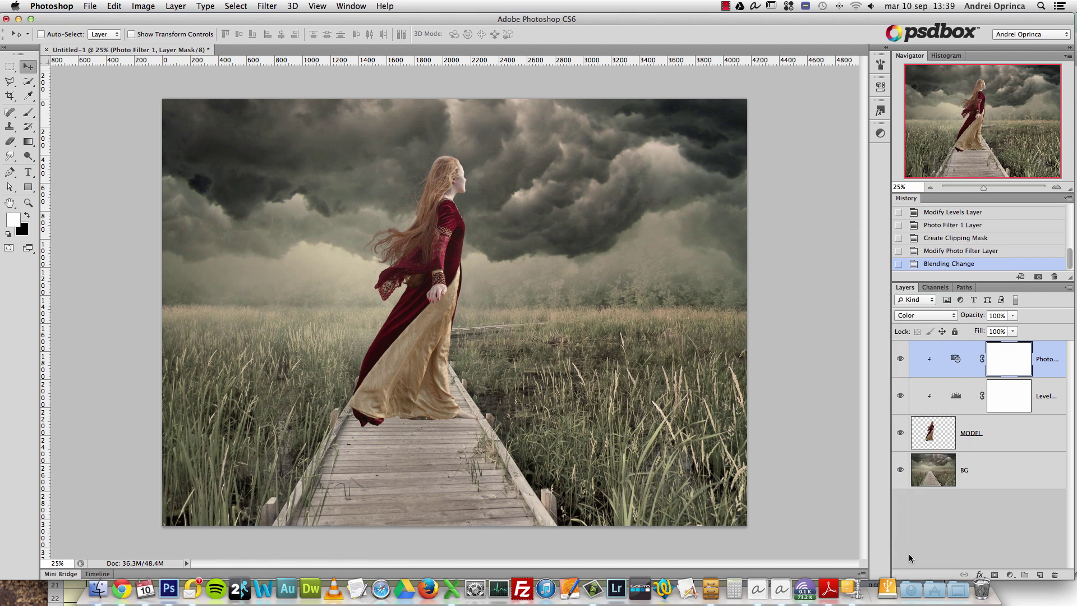
left_click(908, 316)
left_click(913, 299)
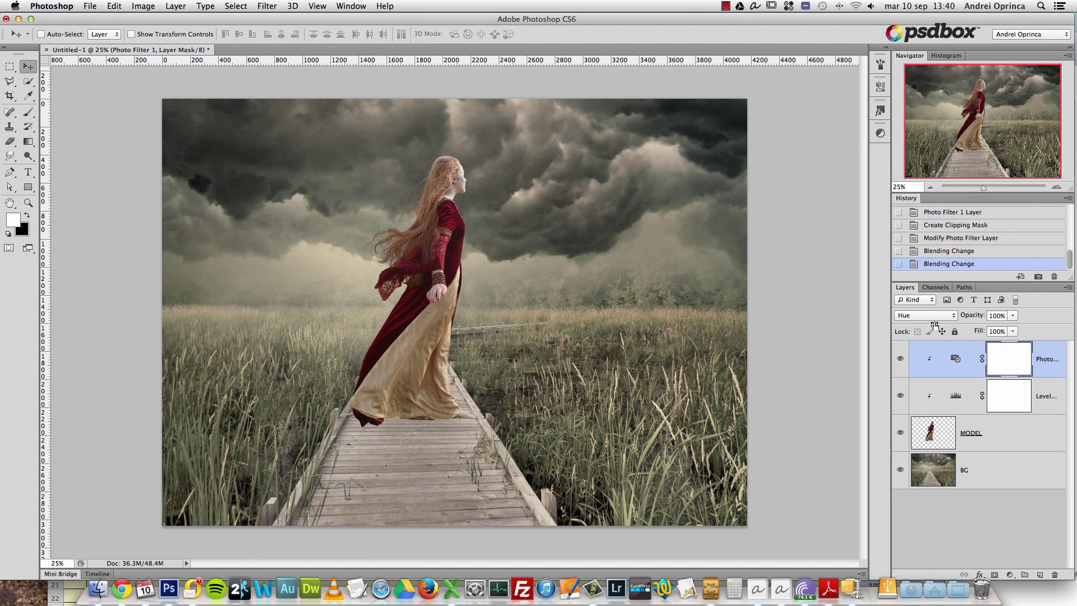
left_click(900, 362)
left_click(899, 363)
left_click(900, 362)
left_click(899, 362)
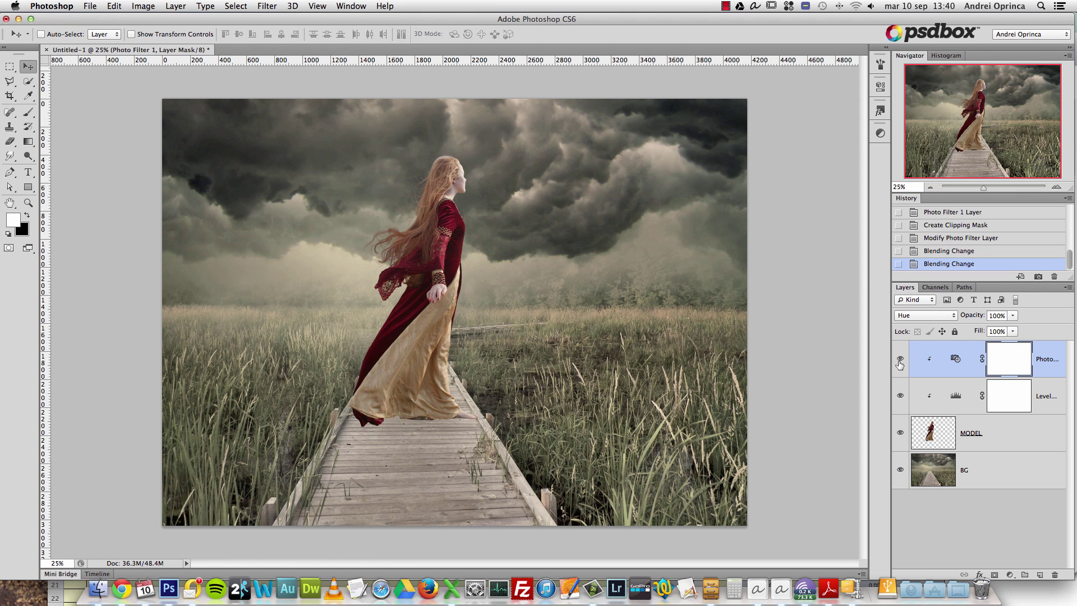
Set the Photo Filter's density to 80% and its colour to c3a984
double_click(954, 359)
left_click_drag(790, 161, 824, 164)
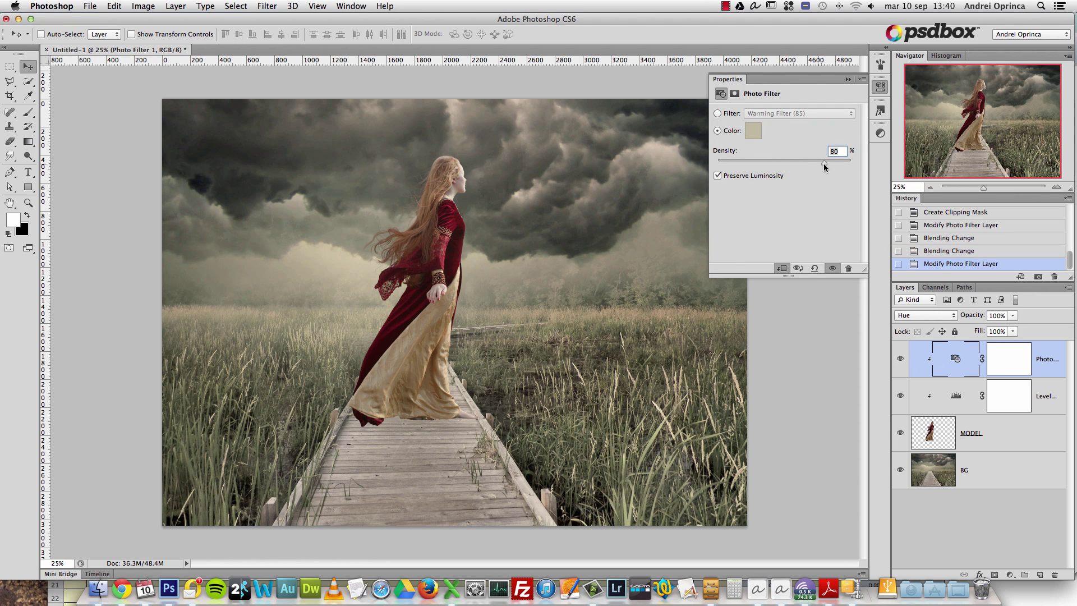
left_click(750, 138)
left_click(739, 256)
left_click(628, 161)
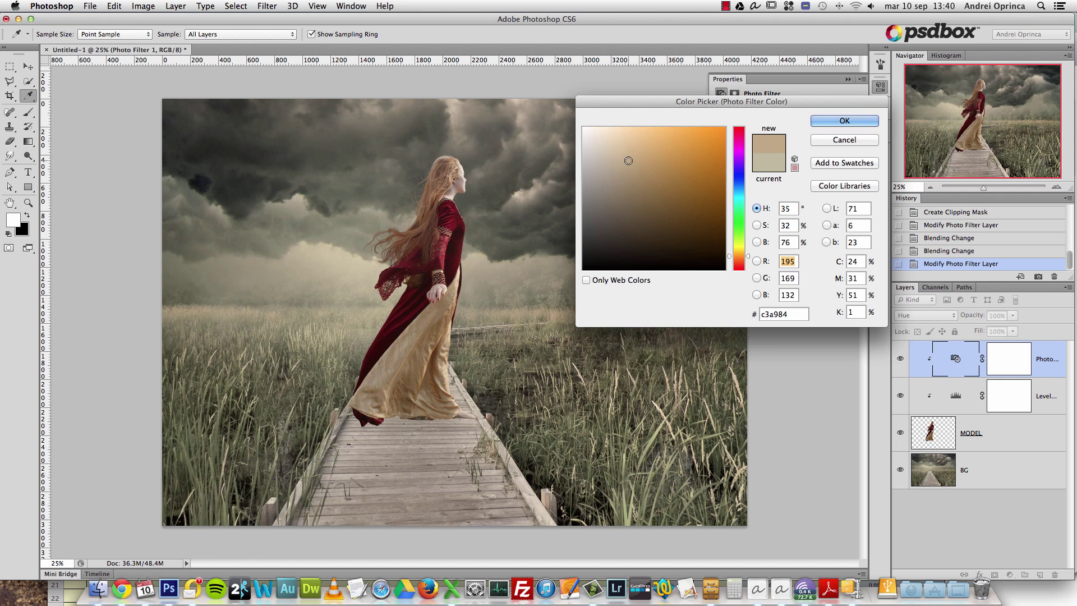
left_click(847, 79)
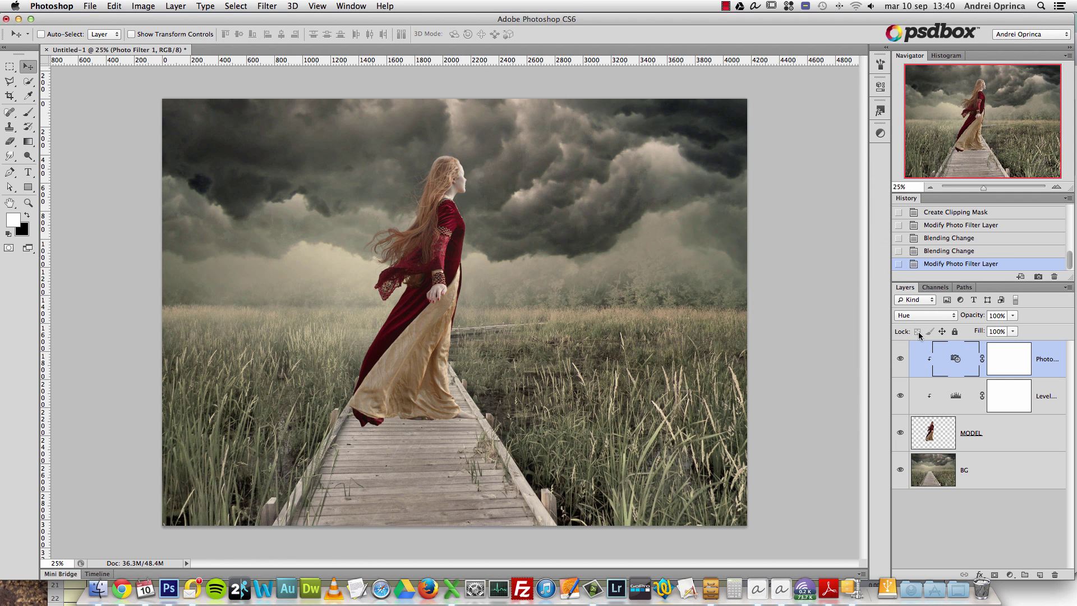
Fine-tune the Levels adjustment clipped to the MODEL layer
double_click(955, 397)
left_click(847, 80)
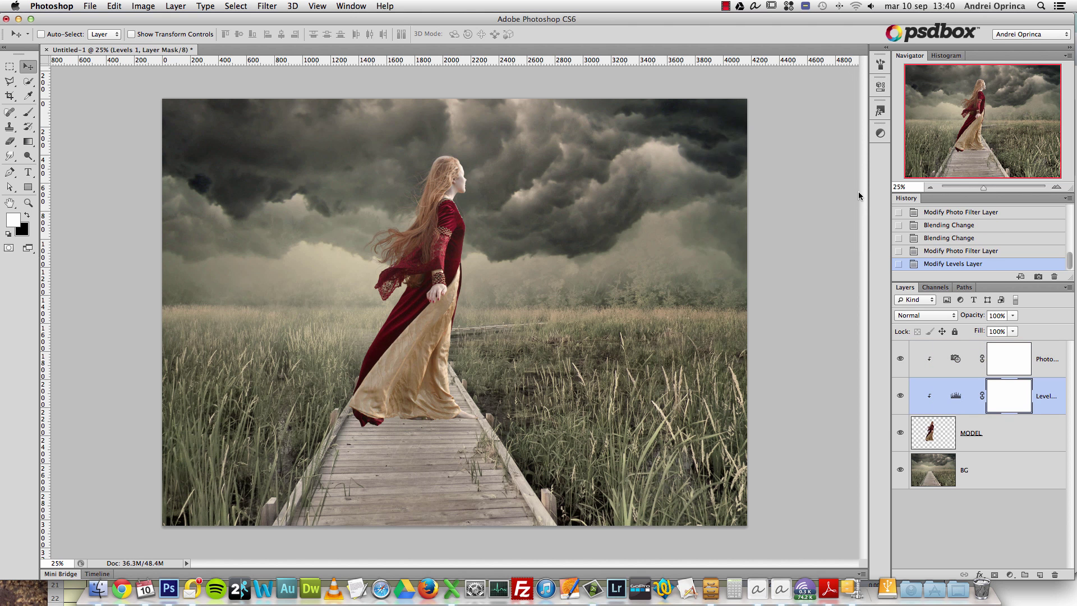
Add a clipped Hue/Saturation adjustment layer, move it above the Photo Filter layer, and set its saturation to -20
left_click(1009, 575)
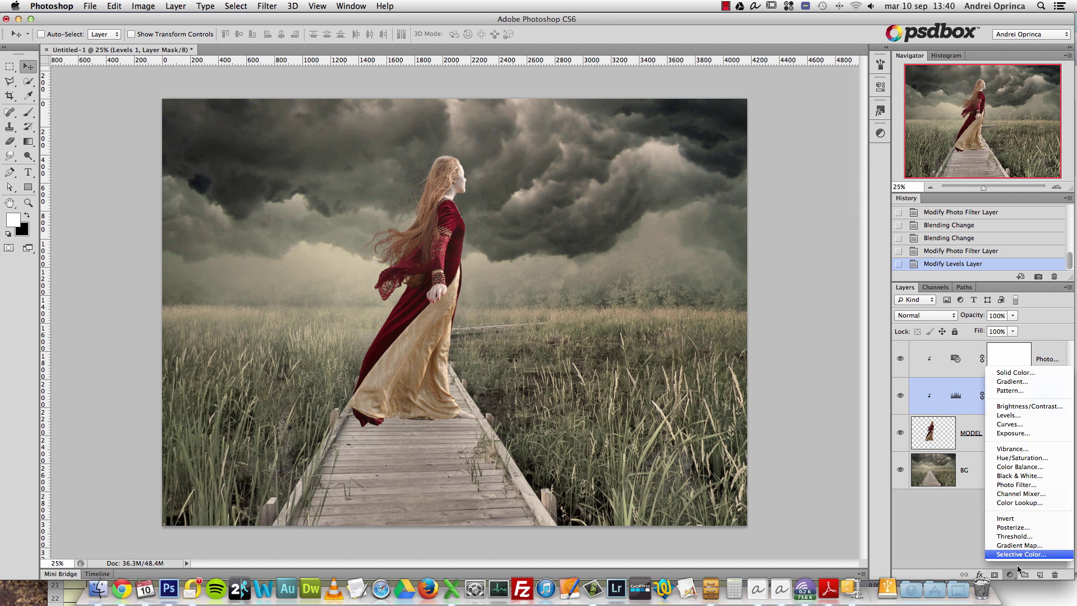
left_click(1048, 458)
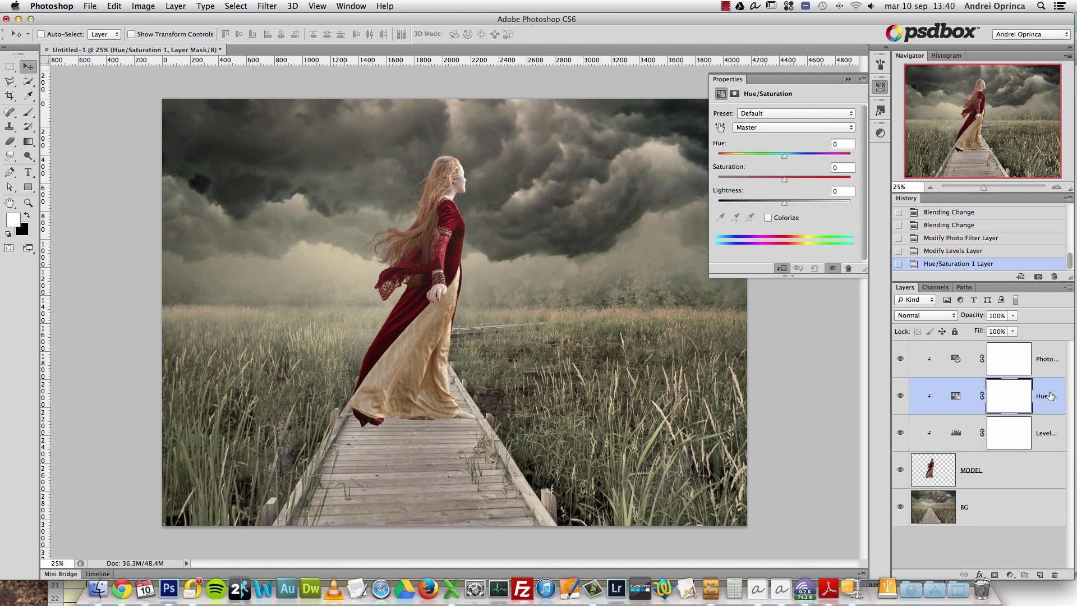
left_click_drag(1052, 393, 1046, 359)
left_click_drag(784, 180, 771, 182)
left_click(767, 218)
left_click(769, 219)
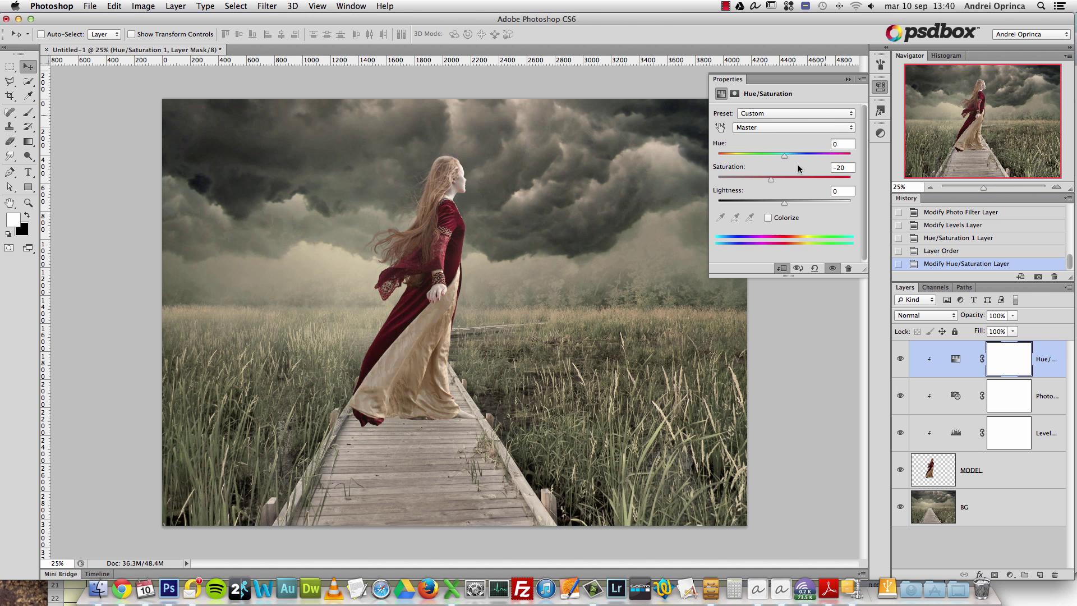
left_click(847, 80)
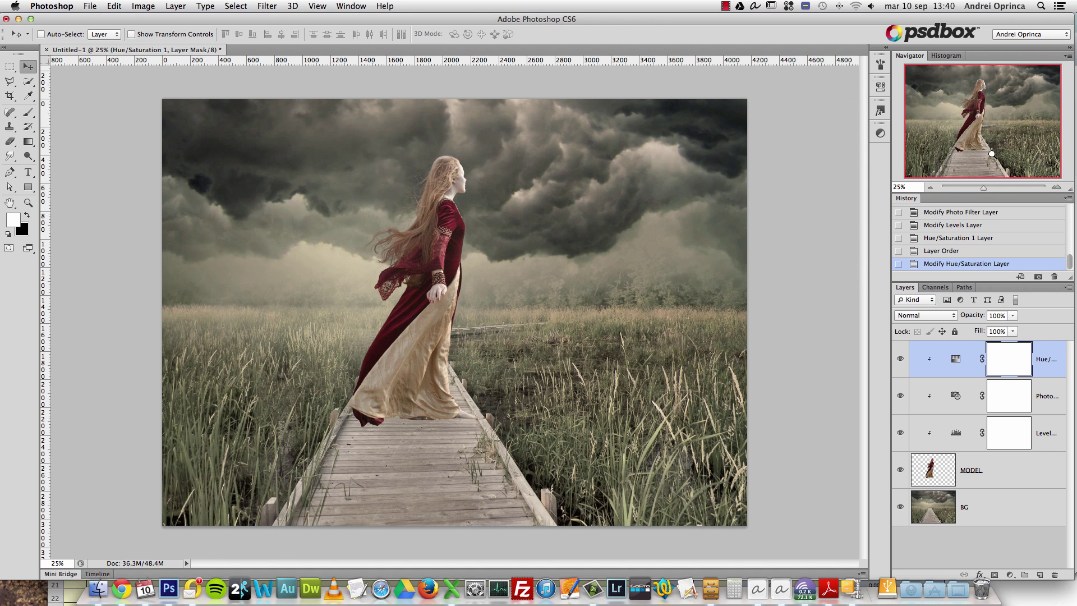
Paint black over the woman's face and neck on the Photo Filter layer's mask with a 61 px soft brush
key("super+1")
scroll(733, 284, "up", 10)
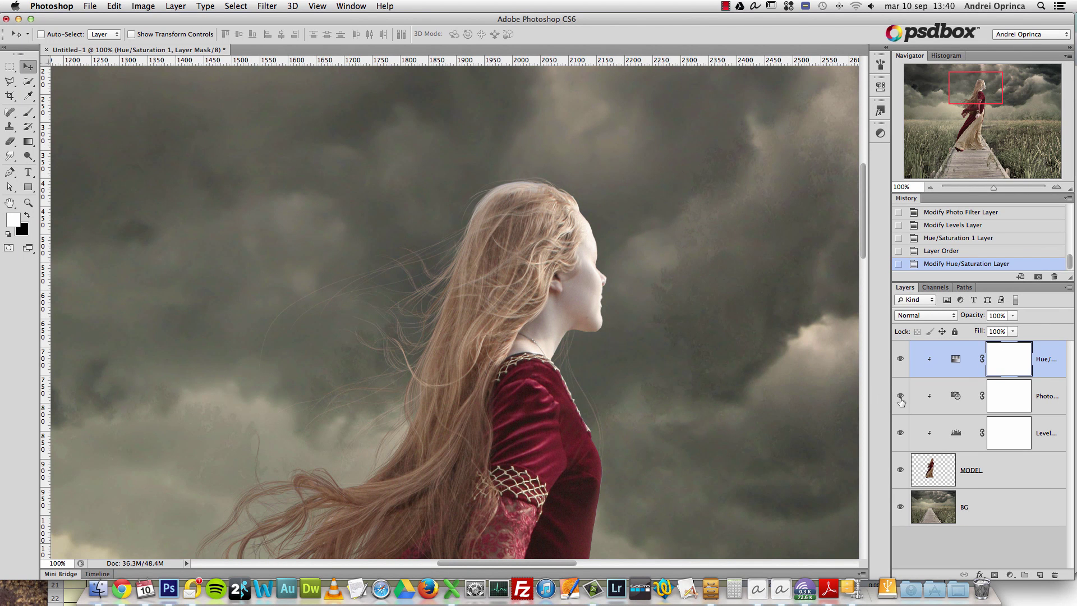
left_click(1004, 401)
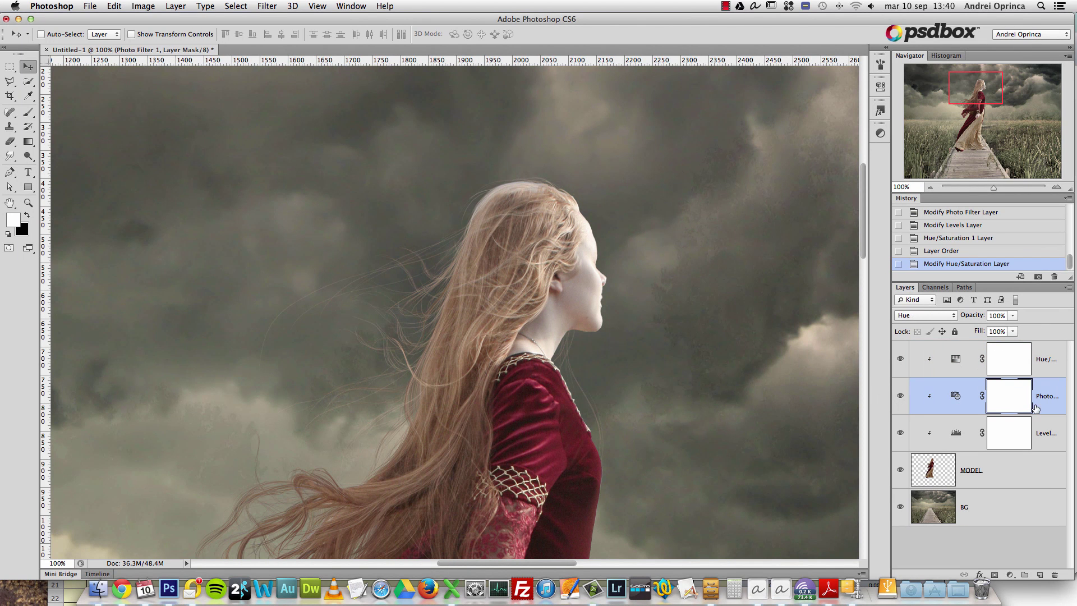
left_click(28, 112)
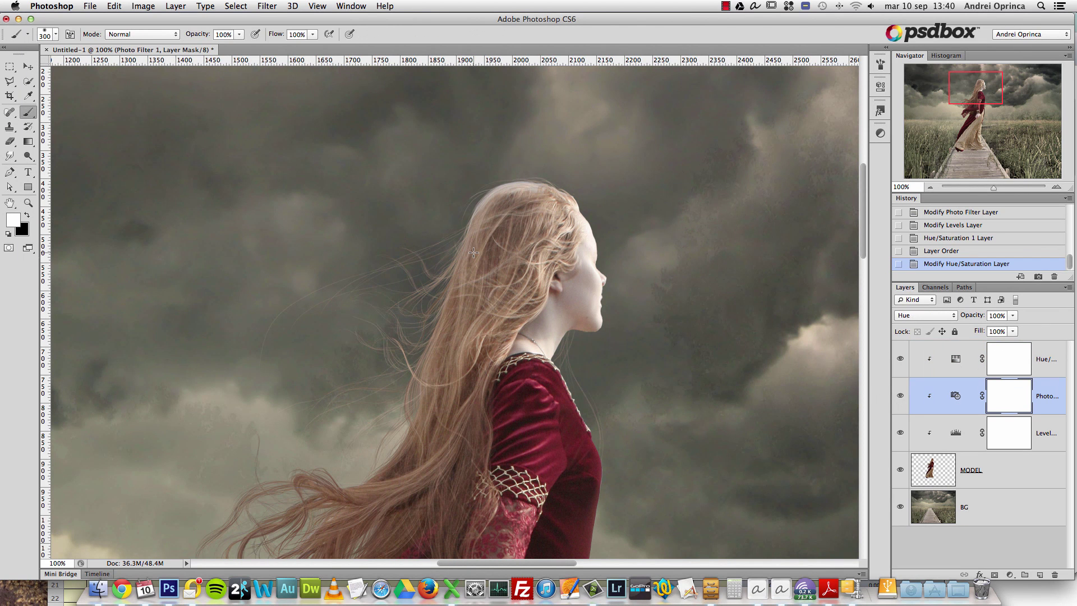
scroll(633, 305, "up", 3)
scroll(633, 305, "left", 3)
right_click(633, 306)
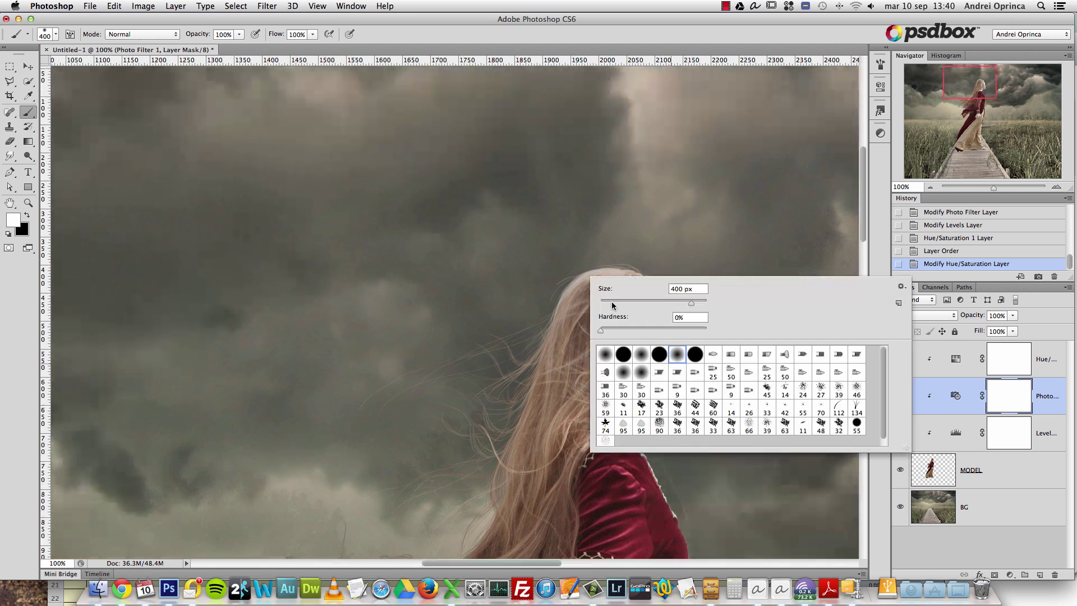
left_click(633, 302)
left_click_drag(975, 105, 978, 92)
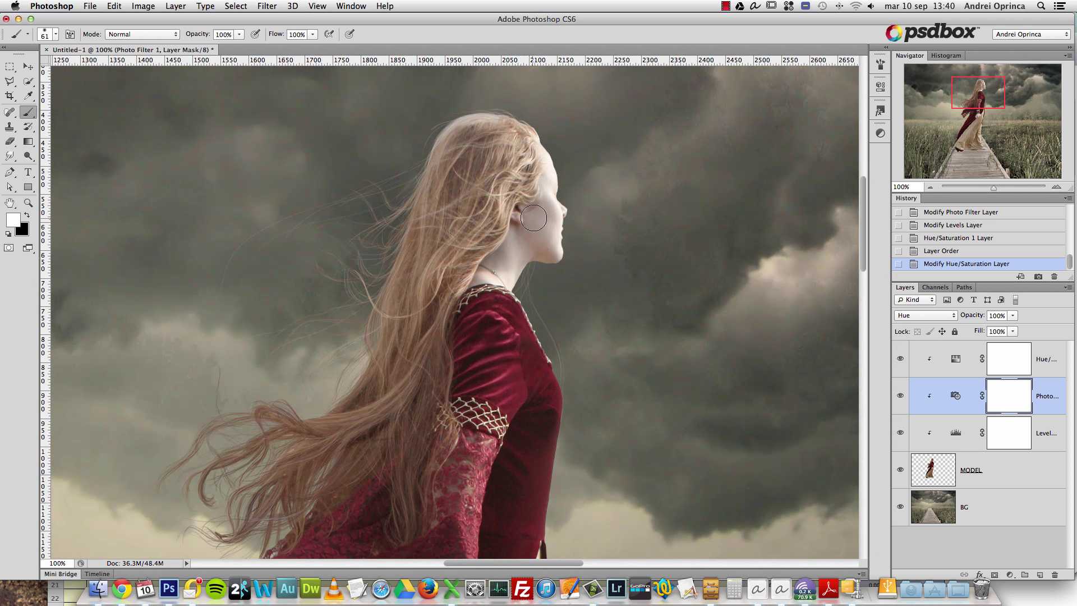
key("x")
mouse_move(547, 185)
left_mouse_down()
mouse_move(547, 242)
mouse_move(548, 223)
mouse_move(502, 263)
left_mouse_up()
left_click_drag(499, 261, 497, 270)
left_click_drag(549, 207, 547, 170)
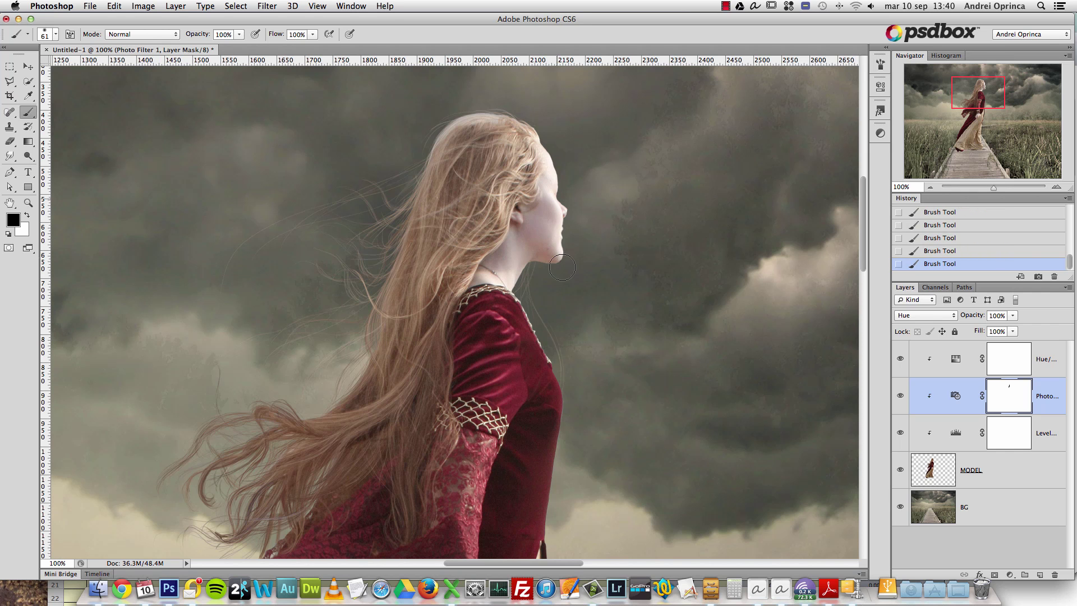
Mask the woman's face in black on the Levels and Hue/Saturation layers, enlarging the brush to 138 px
left_click(1002, 434)
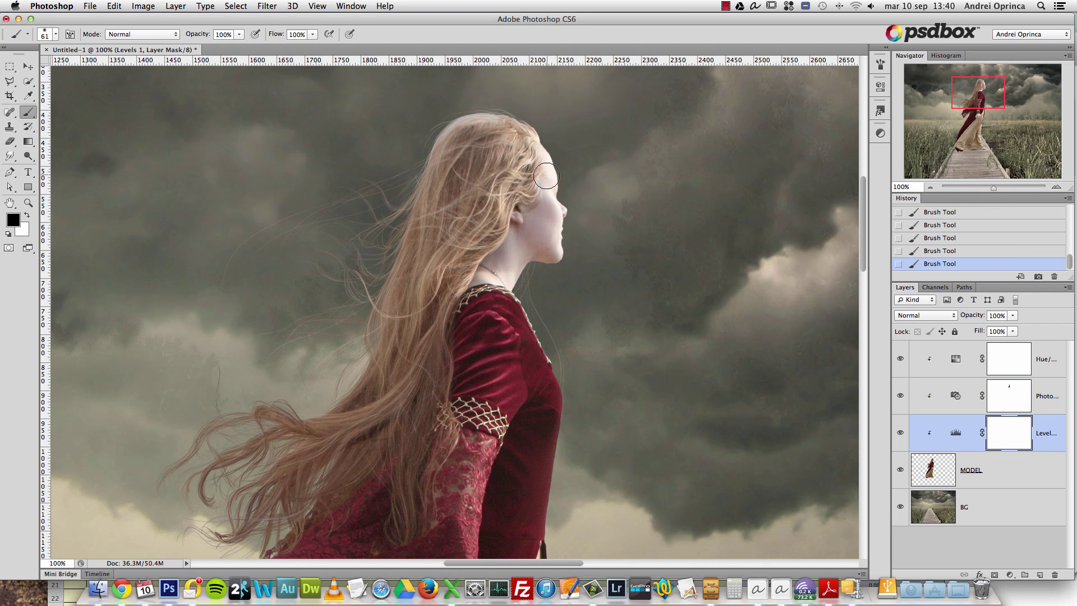
left_click_drag(542, 178, 548, 251)
right_click(568, 259)
type("138")
key("Return")
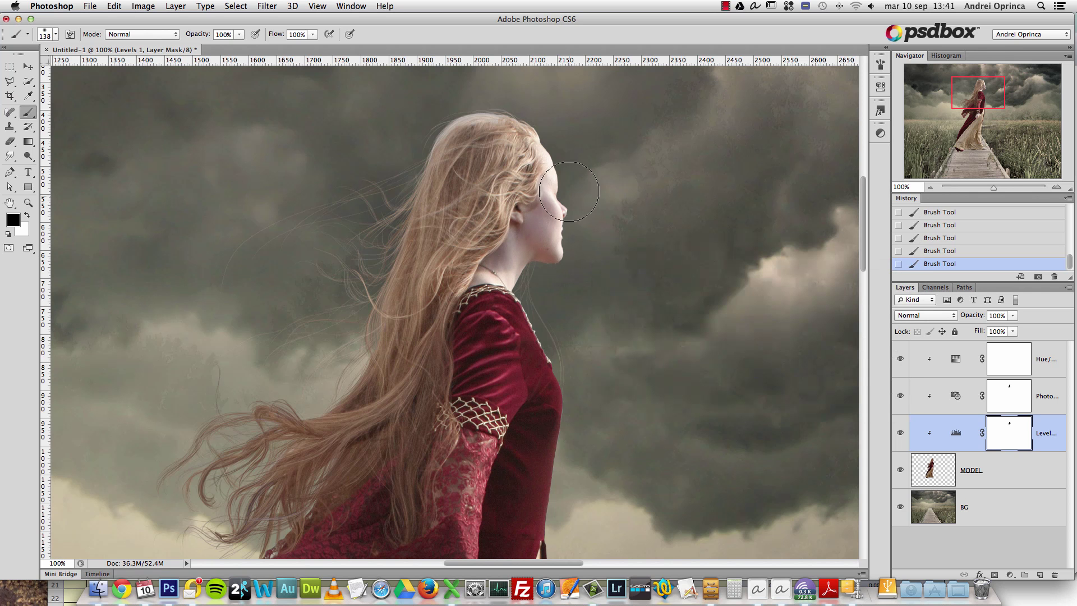
key("alt+bracketright")
mouse_move(566, 201)
left_mouse_down()
mouse_move(569, 167)
mouse_move(556, 233)
mouse_move(530, 271)
left_mouse_up()
Create a new layer named shadows directly above the BG layer
scroll(594, 260, "down", 10)
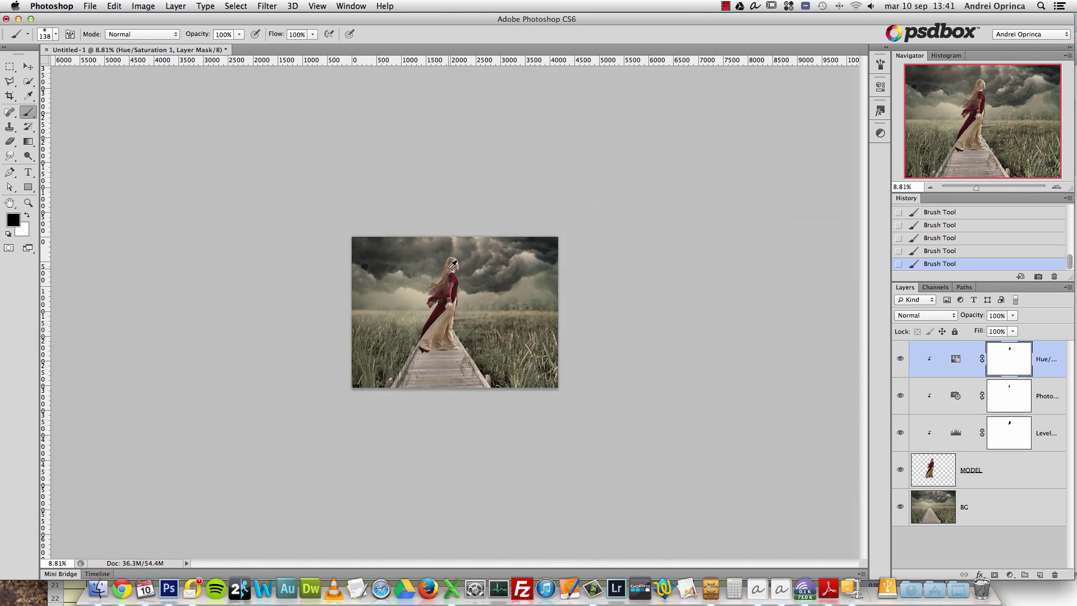
scroll(452, 263, "up", 10)
scroll(460, 336, "down", 3)
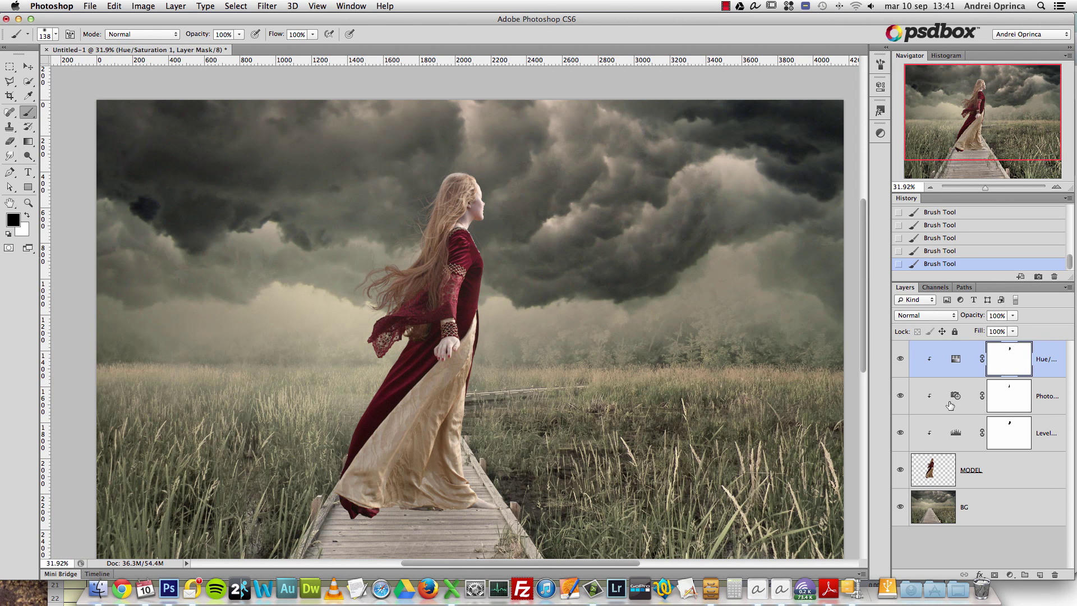
left_click(929, 187)
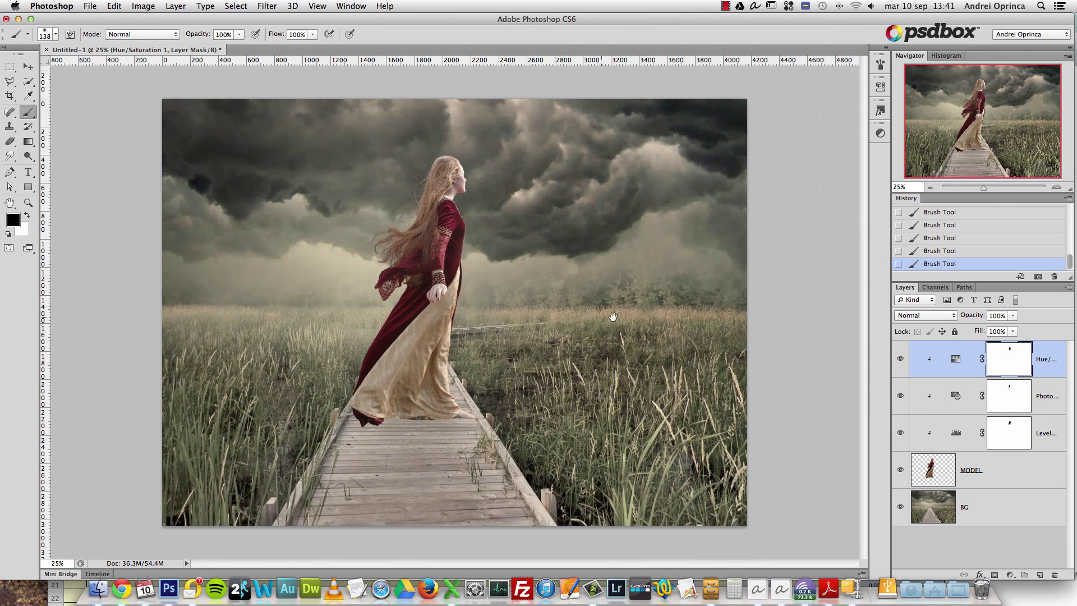
left_click(1018, 501)
key("x")
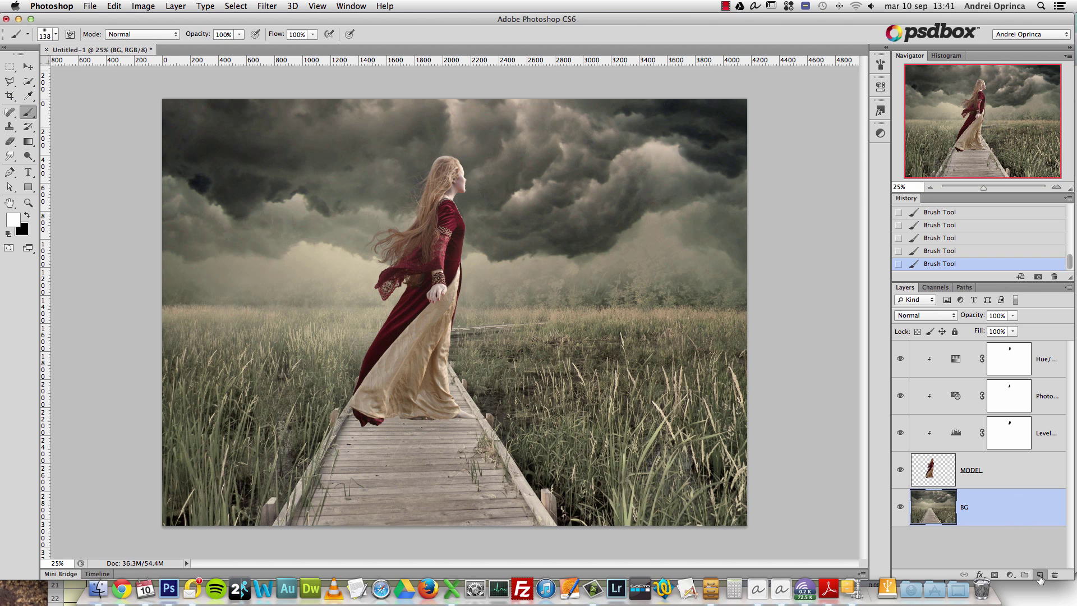
left_click(1040, 574)
double_click(965, 507)
type("shadows")
key("Return")
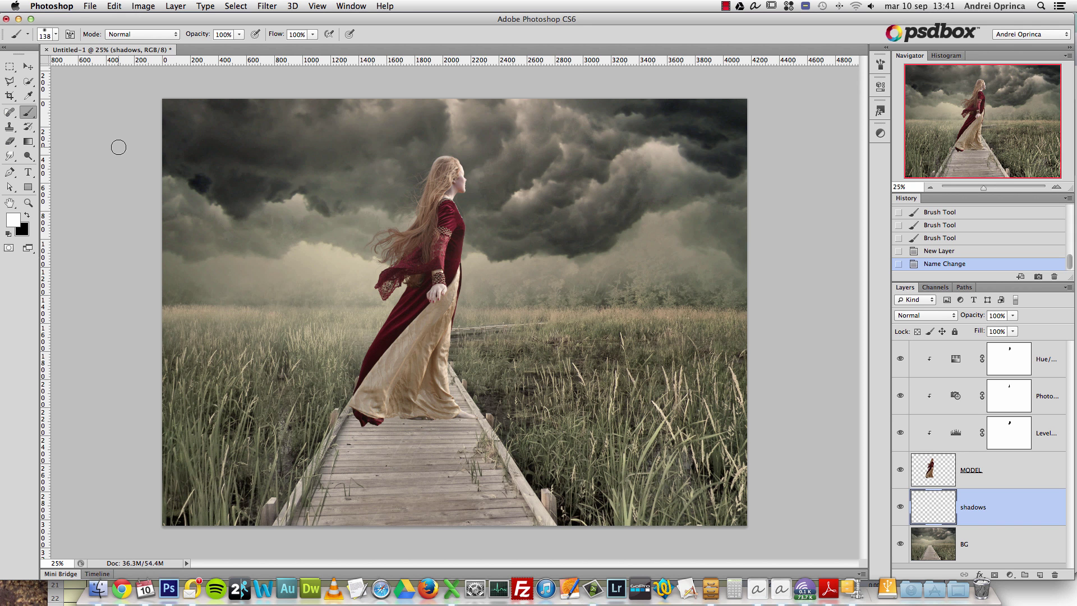
Set the brush to black with 41% opacity and 39% flow for the shadows layer
left_click(29, 214)
left_click(239, 37)
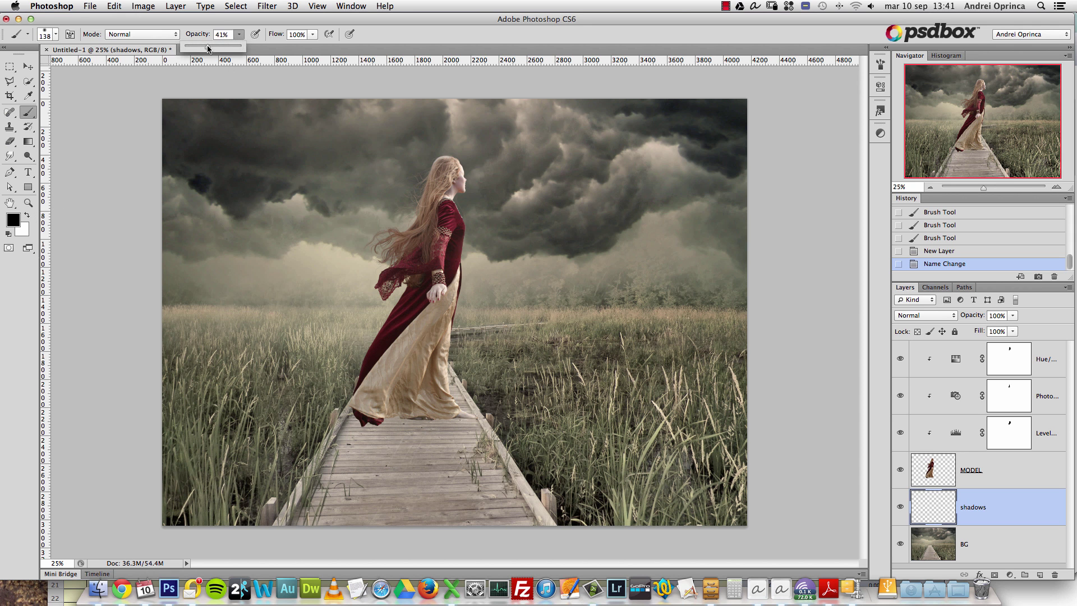
left_click(312, 34)
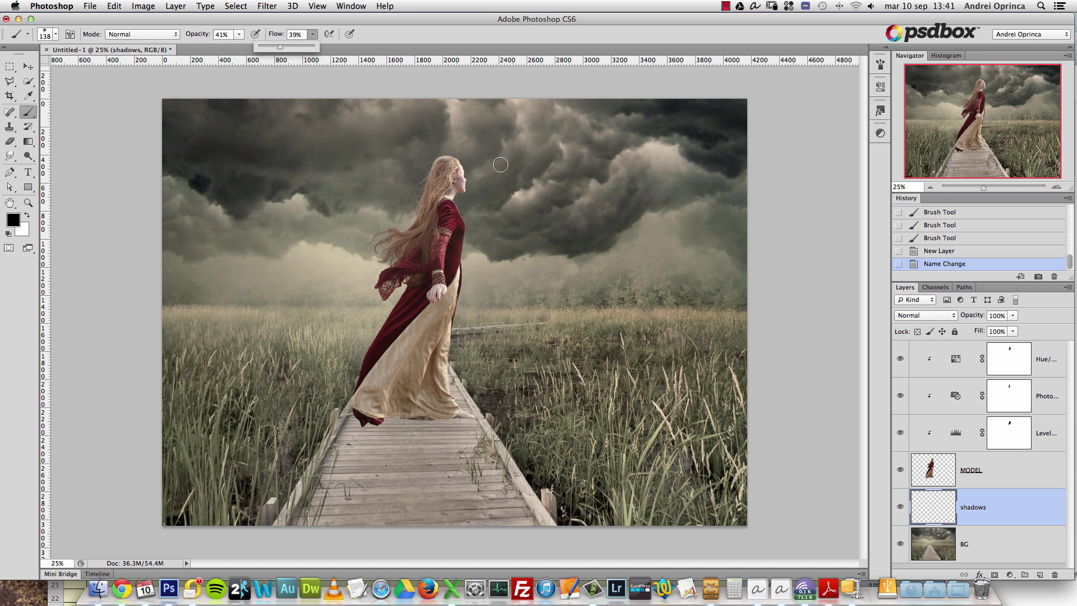
Reduce the brush size to 27 px for shadow work close up at the woman's bare front foot
left_click(1009, 513)
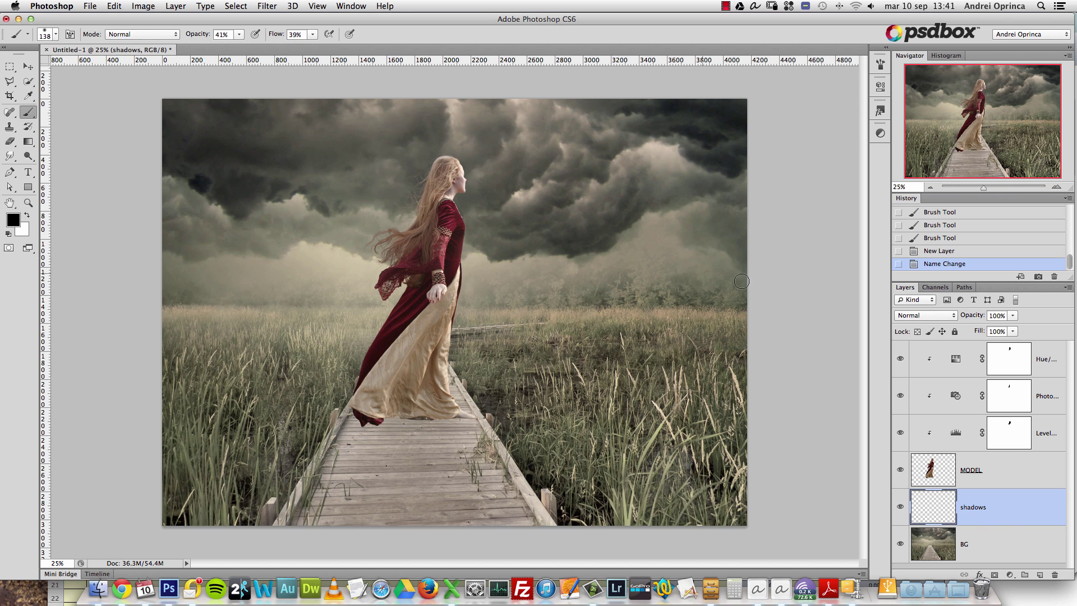
key("super+1")
left_click_drag(414, 373, 489, 240)
left_click(561, 280, "super")
left_click(576, 286, "super")
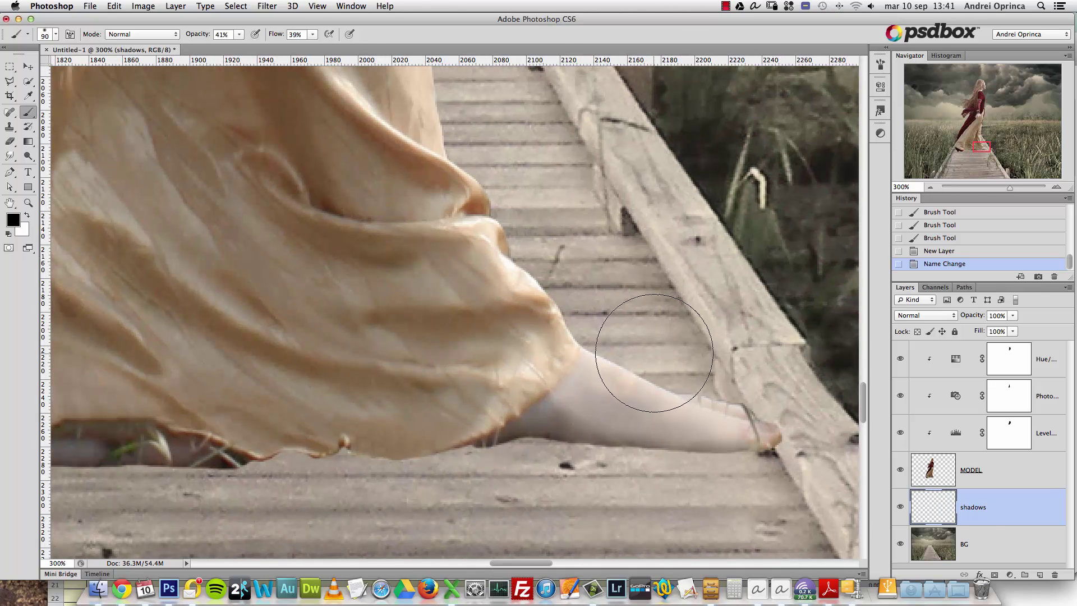
key("bracketleft")
key("bracketleft")
right_click(676, 348)
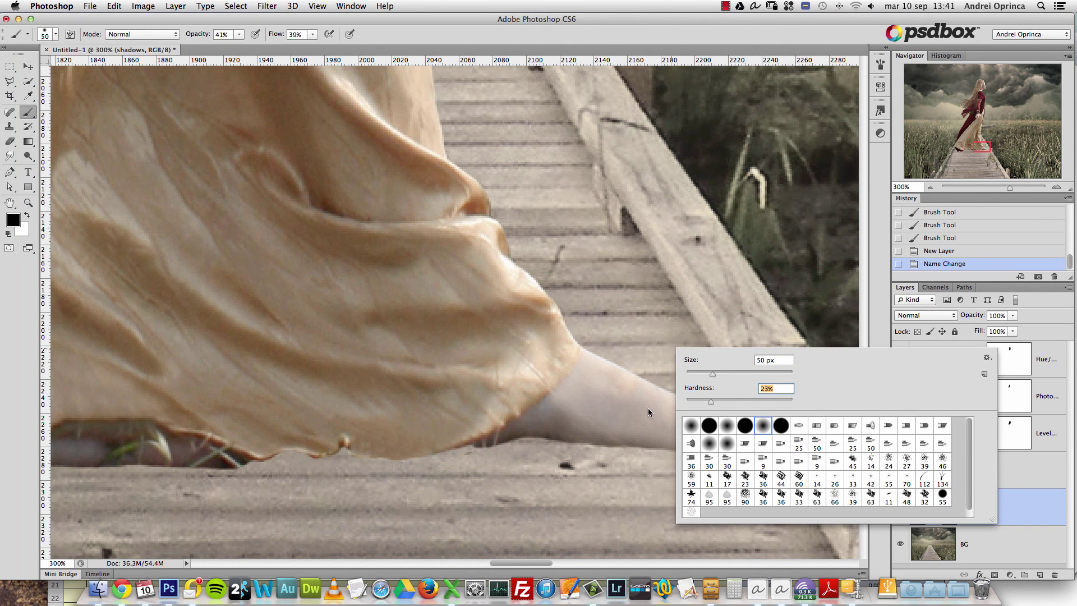
left_click_drag(711, 374, 700, 375)
left_click(620, 414)
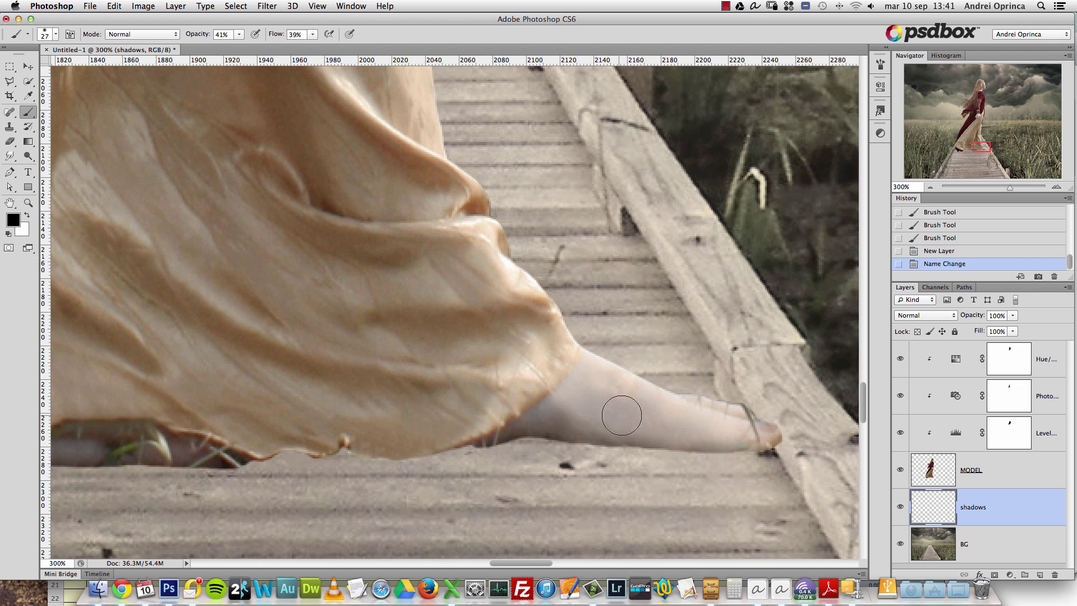
Paint a thin contact shadow beneath the bare foot, dress hem and red fabric with a 20 px brush on the shadows layer
left_click(620, 413)
scroll(721, 433, "left", 3)
key("bracketleft")
mouse_move(813, 435)
left_mouse_down()
mouse_move(716, 435)
mouse_move(729, 430)
mouse_move(730, 442)
mouse_move(558, 419)
mouse_move(599, 429)
mouse_move(305, 449)
mouse_move(504, 442)
mouse_move(701, 406)
left_mouse_up()
left_click(802, 443)
mouse_move(595, 409)
left_mouse_down()
mouse_move(455, 429)
mouse_move(406, 415)
mouse_move(574, 409)
left_mouse_up()
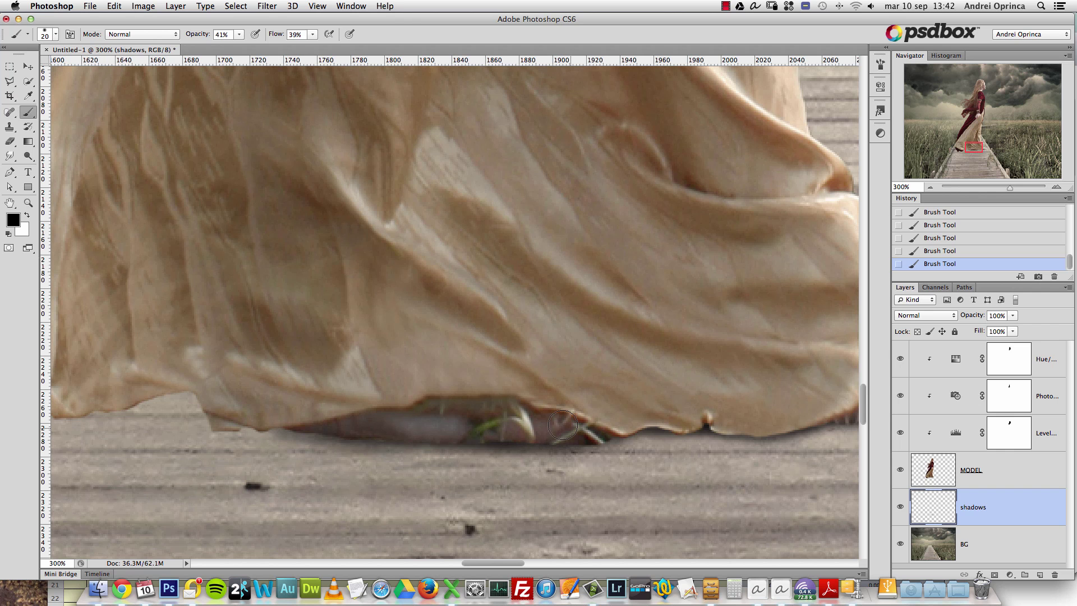
left_click_drag(387, 428, 665, 403)
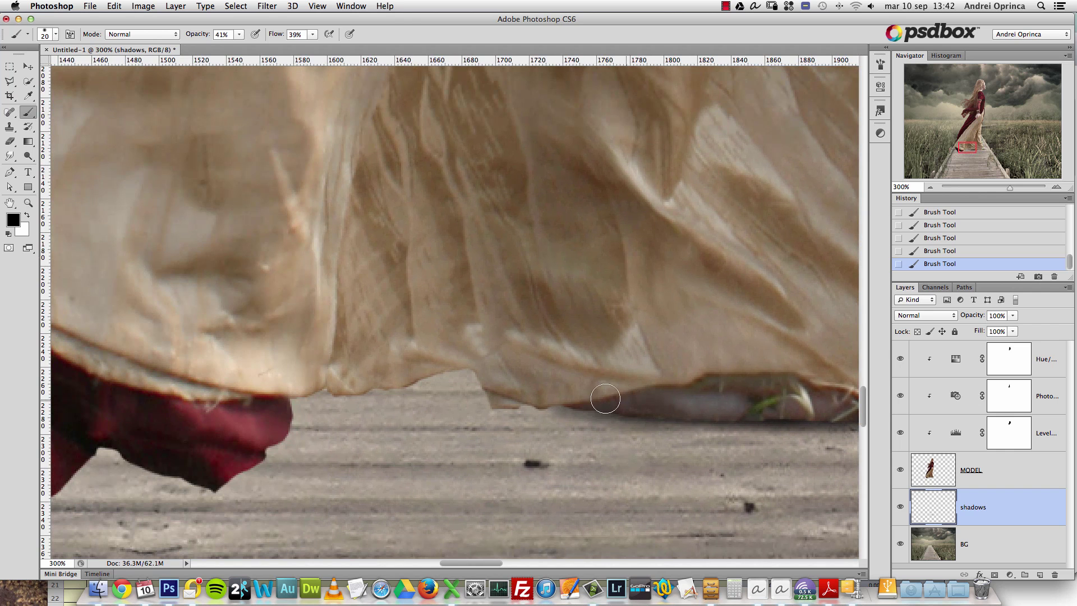
mouse_move(450, 371)
left_mouse_down()
mouse_move(483, 364)
mouse_move(323, 383)
mouse_move(435, 372)
mouse_move(378, 377)
mouse_move(460, 357)
mouse_move(497, 367)
mouse_move(515, 397)
mouse_move(538, 401)
mouse_move(485, 394)
mouse_move(478, 375)
mouse_move(296, 388)
mouse_move(313, 409)
mouse_move(569, 349)
mouse_move(552, 399)
mouse_move(476, 386)
mouse_move(509, 393)
mouse_move(451, 370)
mouse_move(410, 384)
mouse_move(460, 359)
mouse_move(463, 379)
mouse_move(438, 370)
mouse_move(488, 380)
mouse_move(305, 294)
mouse_move(349, 370)
mouse_move(330, 353)
mouse_move(361, 412)
mouse_move(349, 415)
mouse_move(426, 370)
mouse_move(529, 402)
mouse_move(512, 391)
mouse_move(560, 377)
left_mouse_up()
Enlarge the brush to 78 px and lower its opacity to 22% and flow to 16%
key("alt+space")
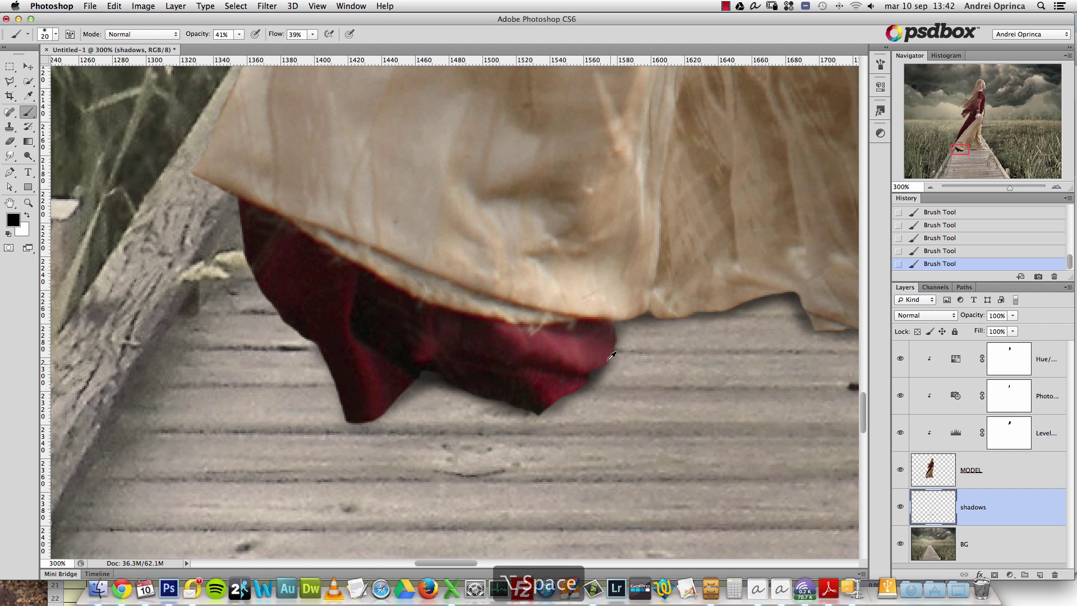
left_click(613, 351)
left_click(799, 368, "super")
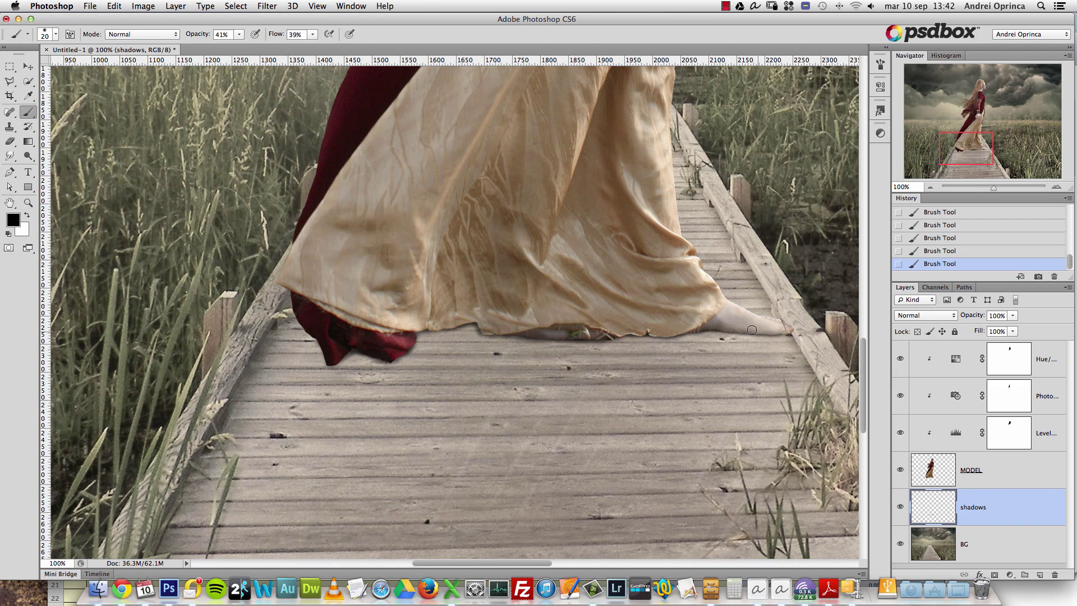
right_click(729, 326)
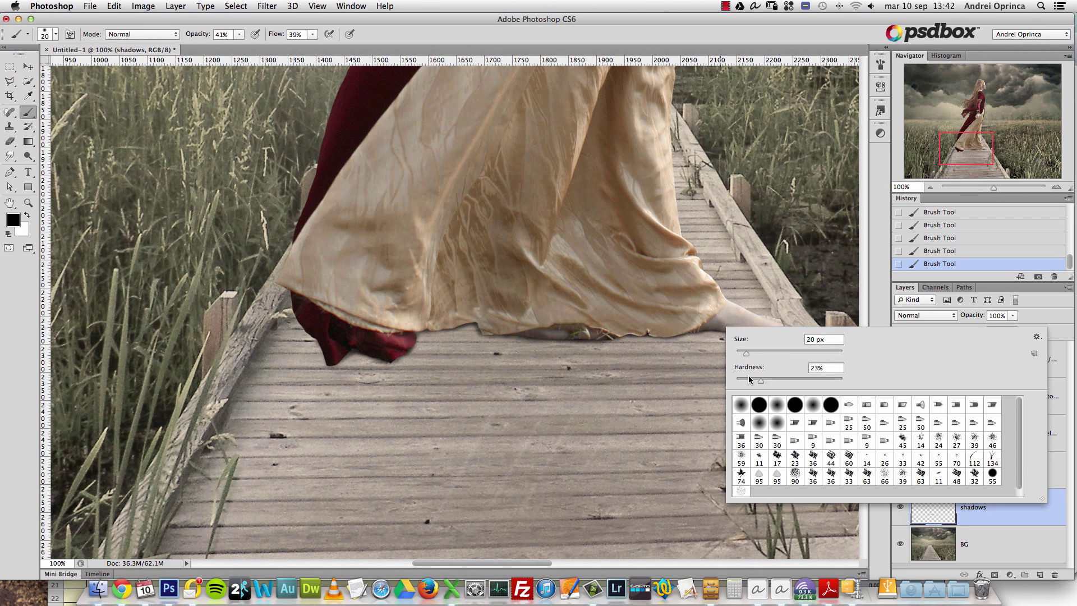
left_click_drag(749, 357, 767, 357)
left_click(251, 35)
left_click(239, 34)
left_click(312, 35)
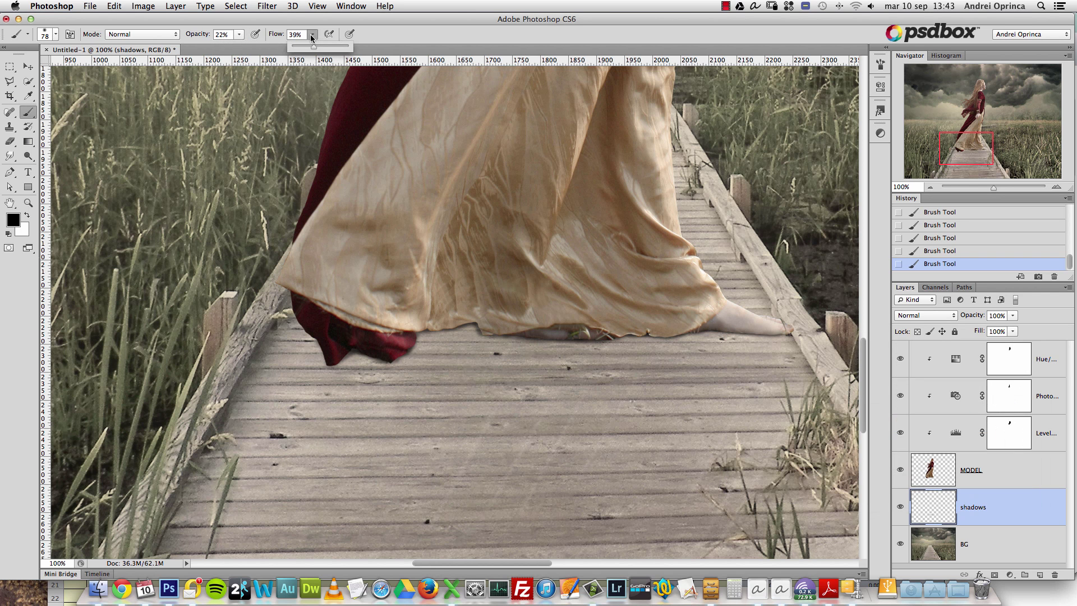
left_click(724, 368)
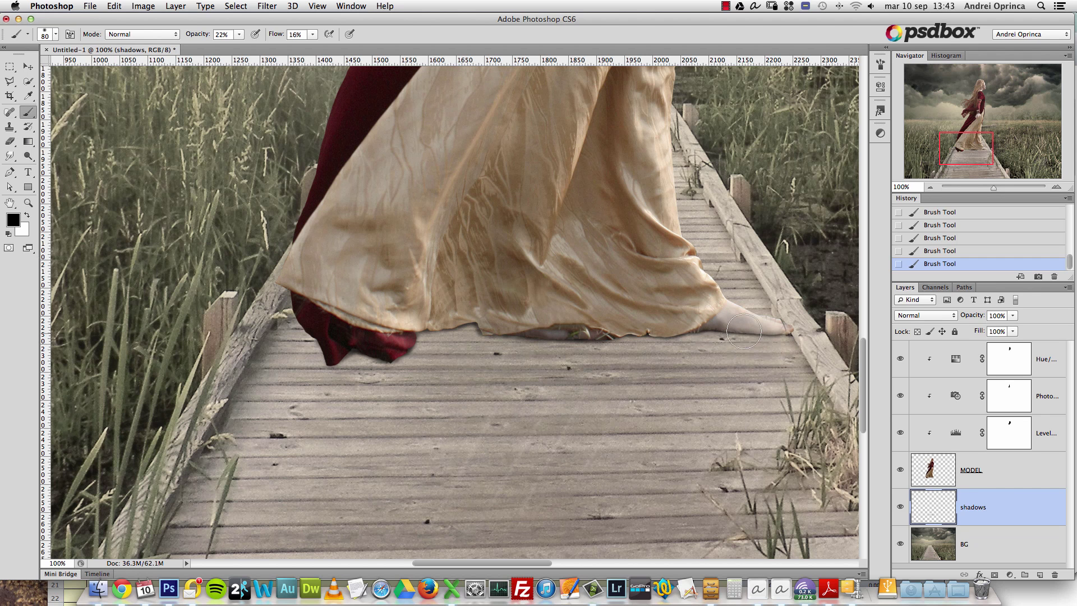
Paint a softer, wider shadow on the planks along the foot and dress hem, starting with a 60 px brush
key("bracketleft")
key("bracketleft")
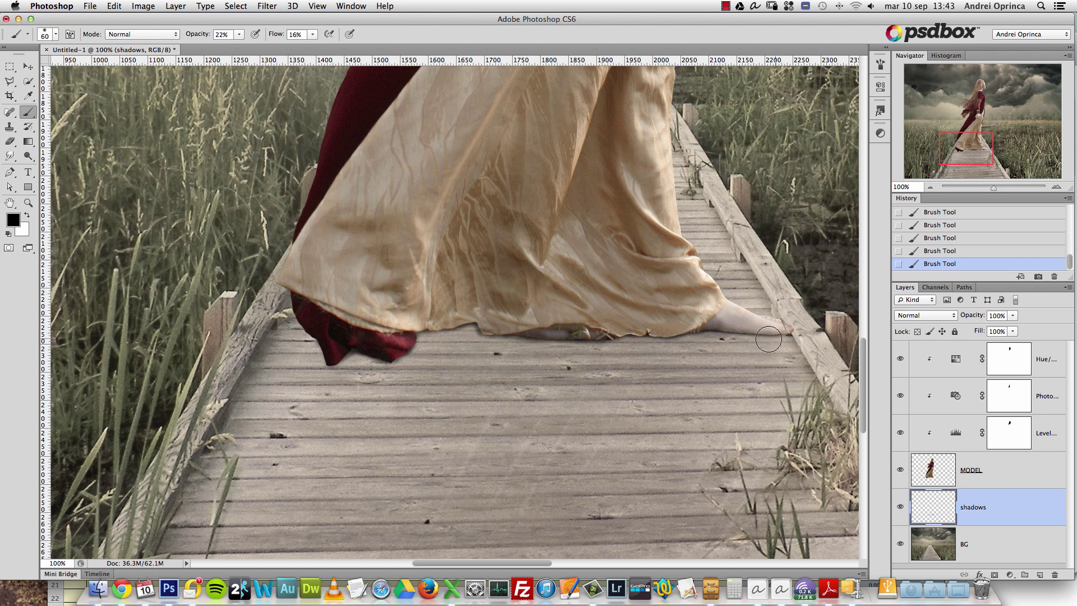
left_click_drag(643, 340, 573, 323)
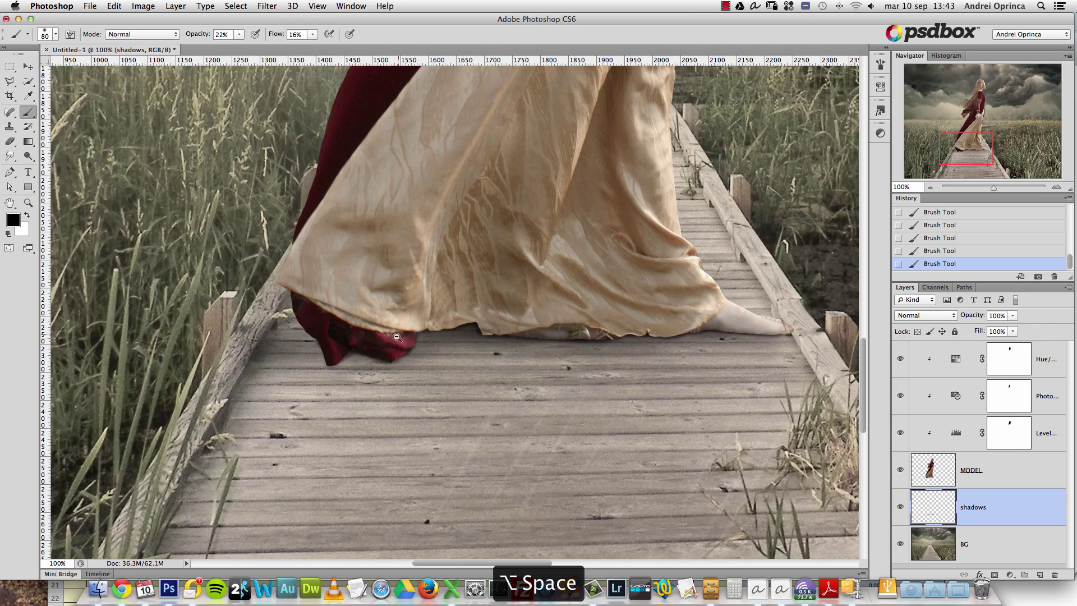
Check how the painted shadows ground the woman by viewing the whole figure against the background
left_click(415, 302, "alt")
left_click(415, 303, "alt")
left_click(416, 301, "alt")
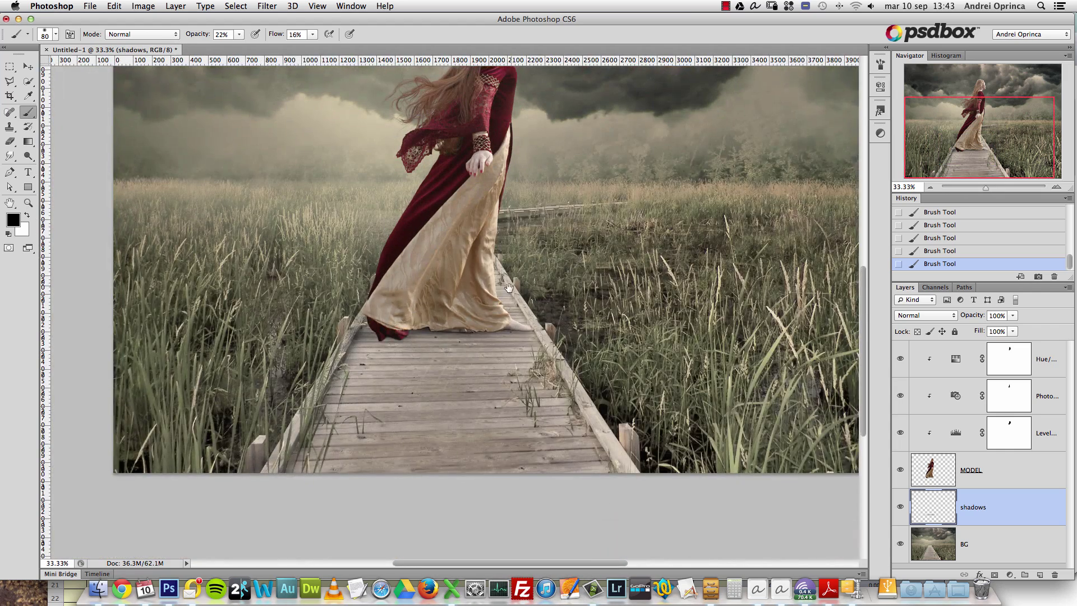
scroll(515, 276, "up", 5)
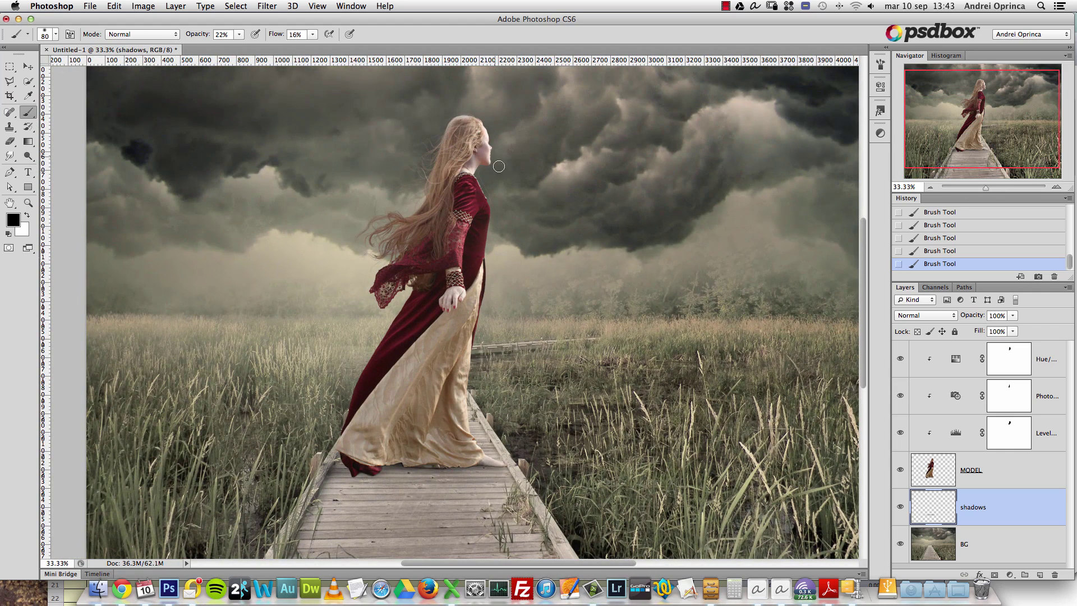
scroll(601, 228, "right", 5)
scroll(568, 240, "up", 2)
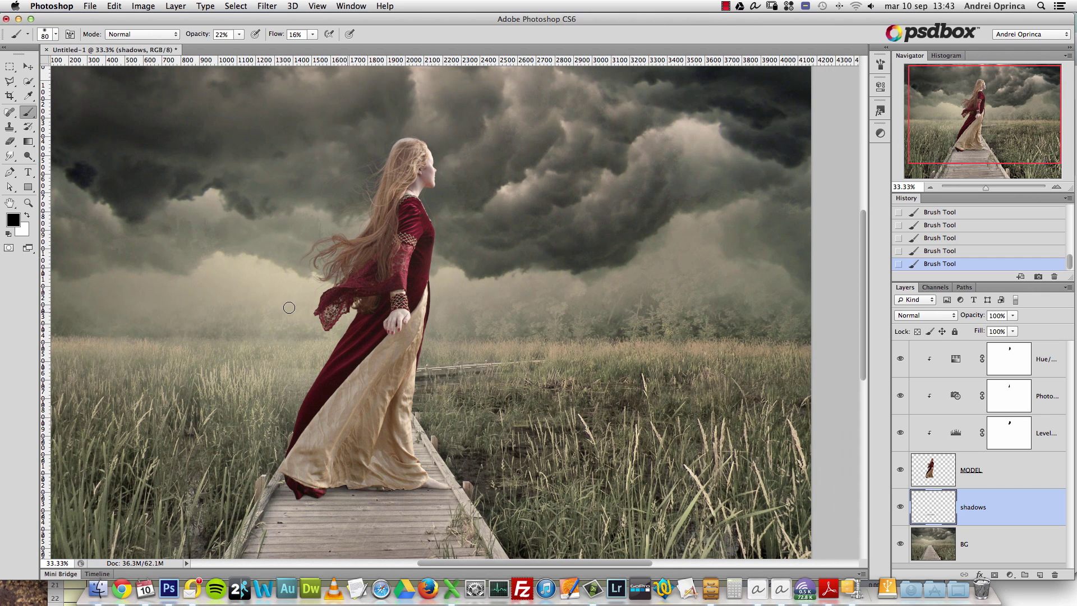
left_click_drag(377, 304, 545, 309)
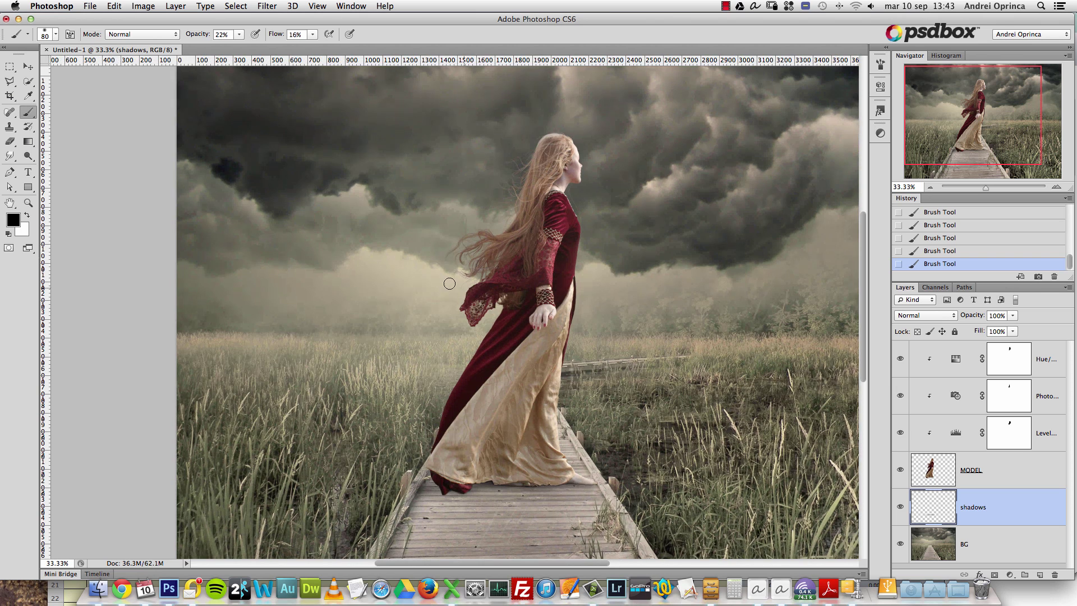
left_click_drag(587, 324, 543, 334)
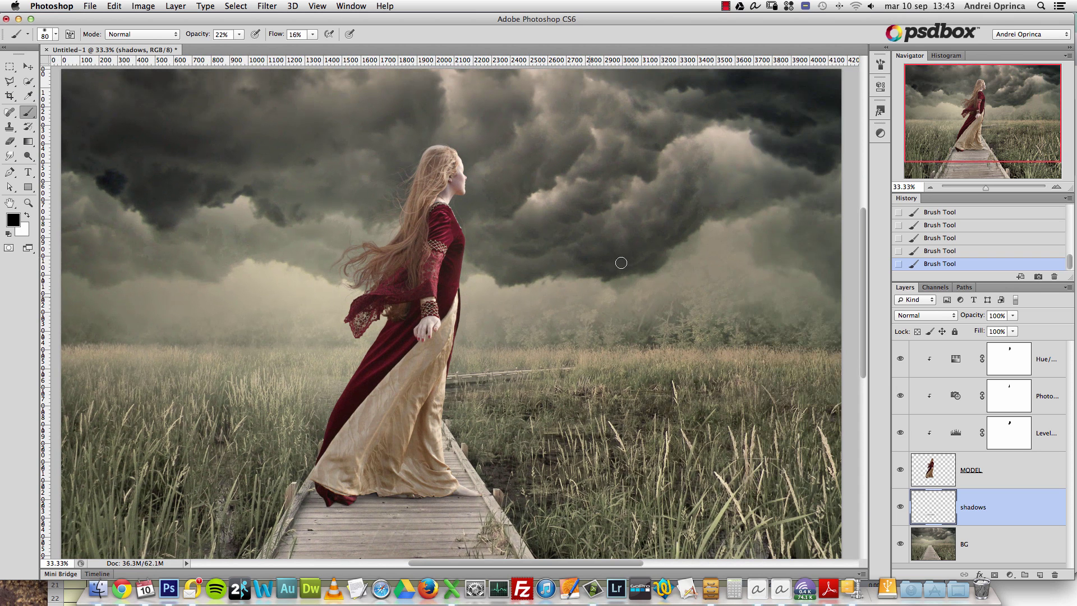
Spread the soft shadow across the planks beneath the dress and red fabric, enlarging the brush from 100 to 150 px
left_click(530, 371, "super")
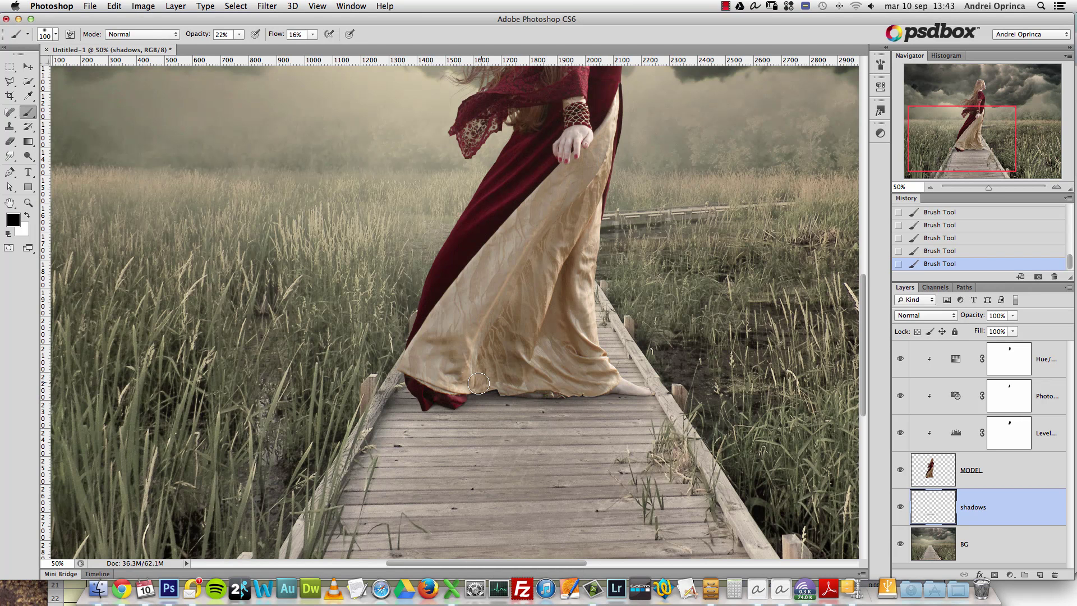
mouse_move(401, 397)
left_mouse_down()
mouse_move(464, 398)
mouse_move(364, 433)
left_mouse_up()
key("]")
mouse_move(451, 406)
left_mouse_down()
mouse_move(330, 419)
mouse_move(419, 424)
mouse_move(485, 408)
mouse_move(494, 375)
left_mouse_up()
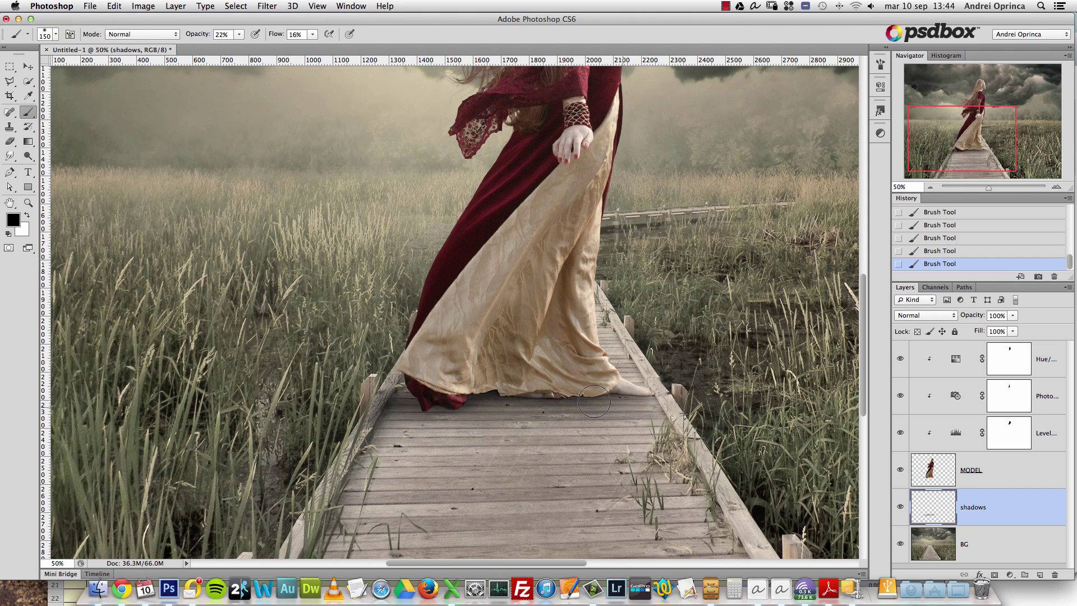
Refine the shadow directly beneath the bare foot with the brush reduced to about 50 px
left_click(648, 384, "ctrl")
key("bracketleft")
key("bracketleft")
key("bracketleft")
key("bracketleft")
key("bracketleft")
key("bracketleft")
key("bracketleft")
key("bracketleft")
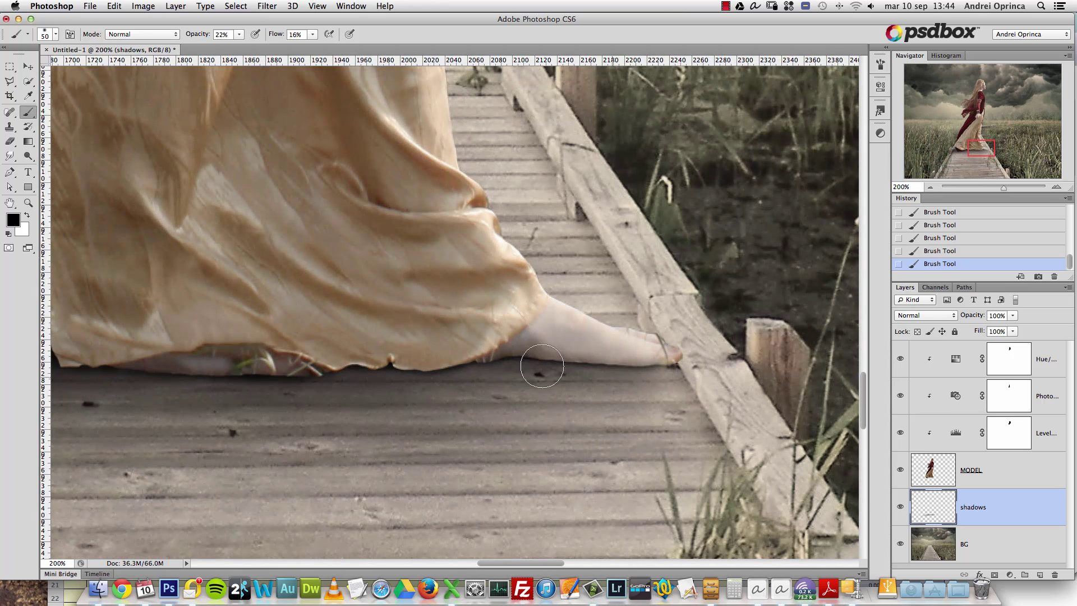
left_click(656, 387, "alt")
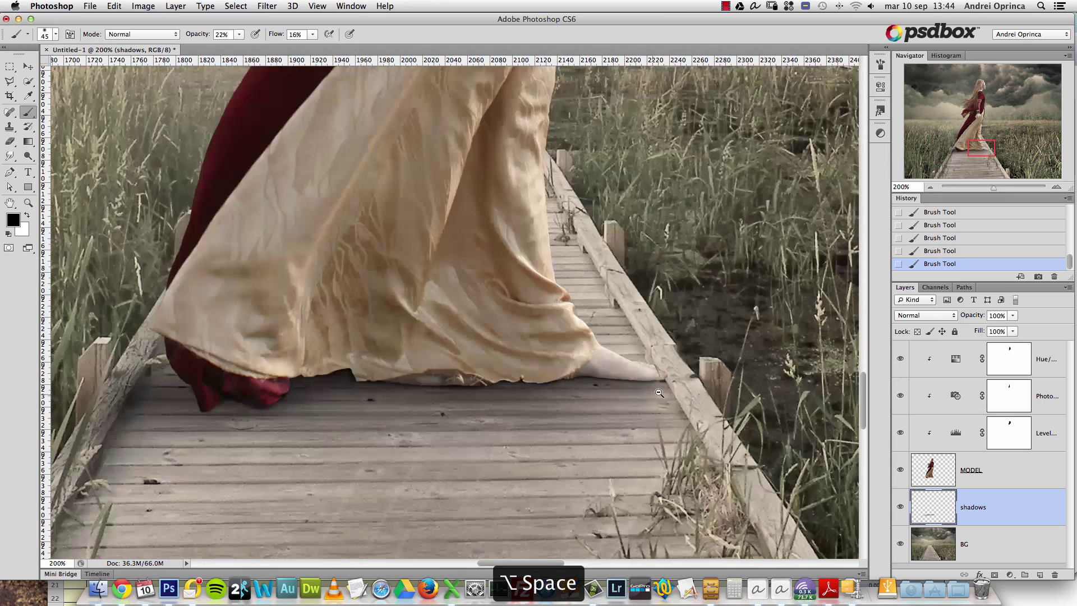
Build up the shadow beneath the red fabric and dress hem with a 100 px brush, checking it against the full image
key("bracketright")
key("bracketright")
key("bracketright")
key("bracketright")
key("bracketright")
key("bracketright")
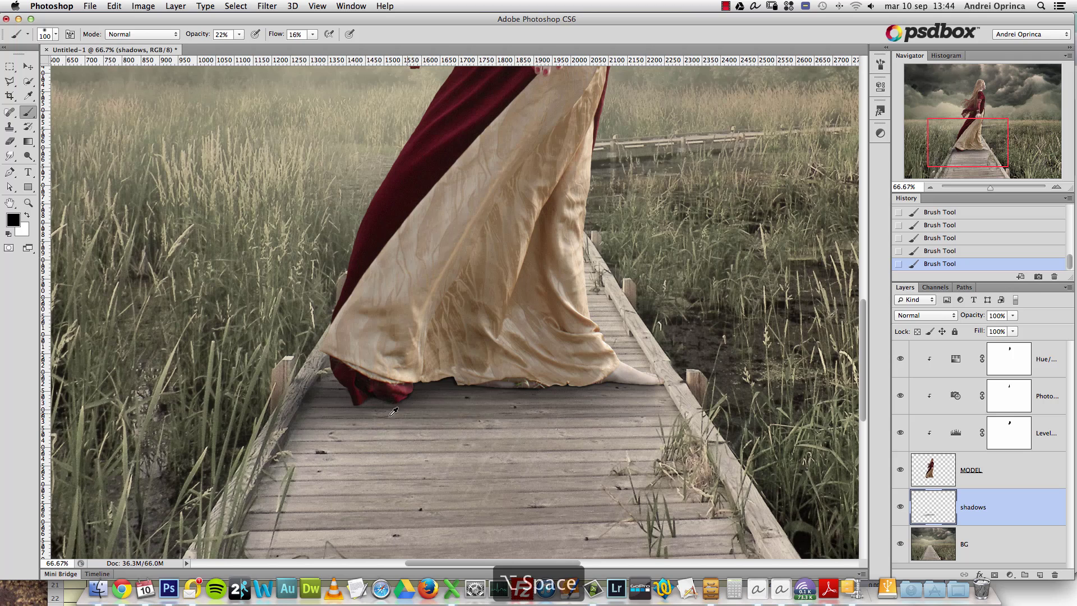
left_click(446, 403, "alt")
left_click(446, 403, "alt")
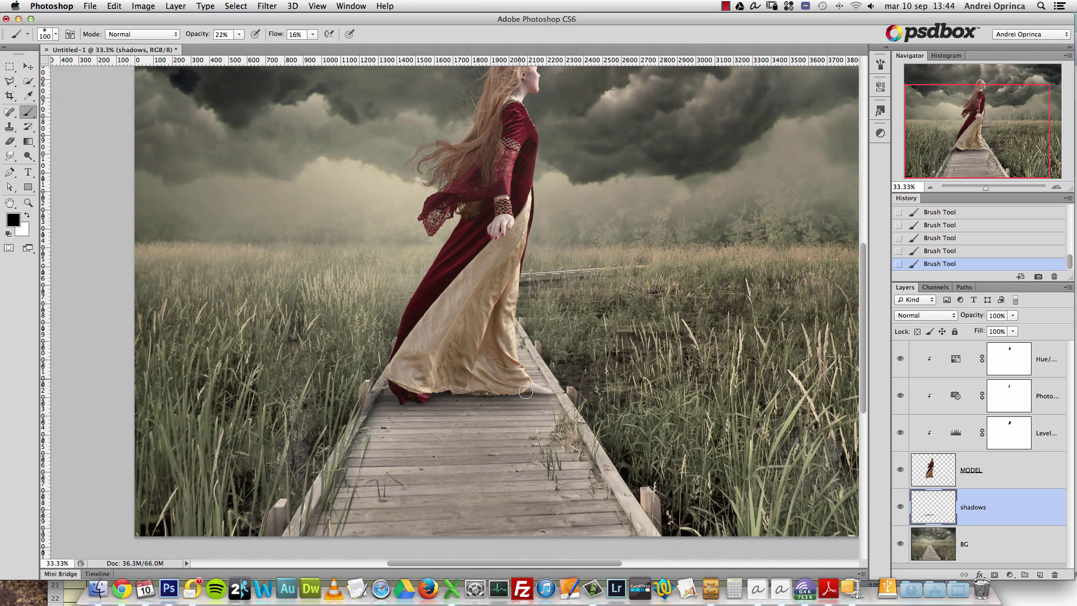
left_click(514, 335, "super")
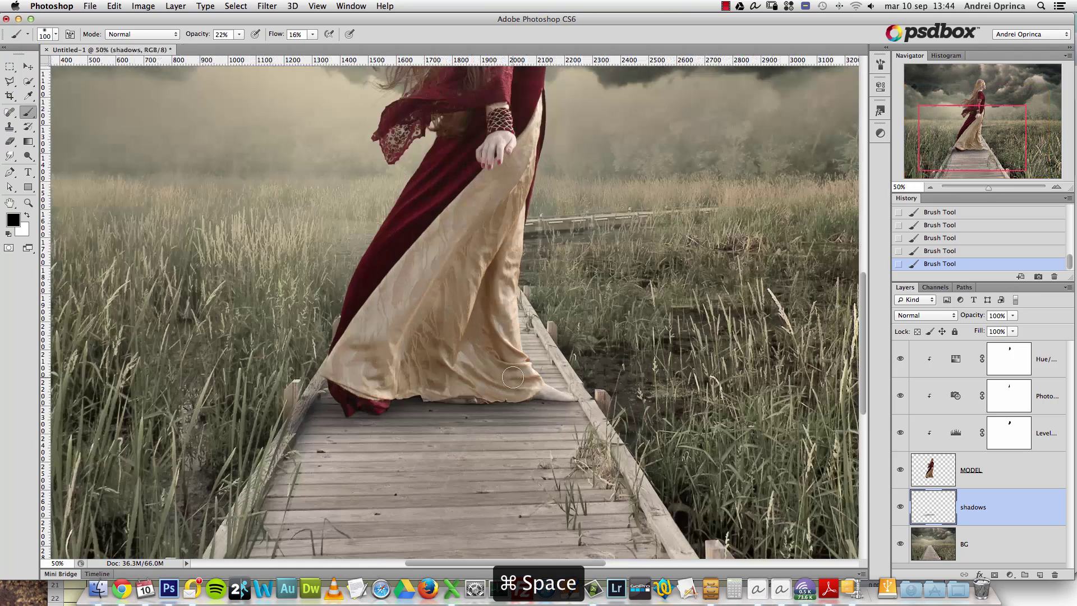
left_click(520, 294, "alt")
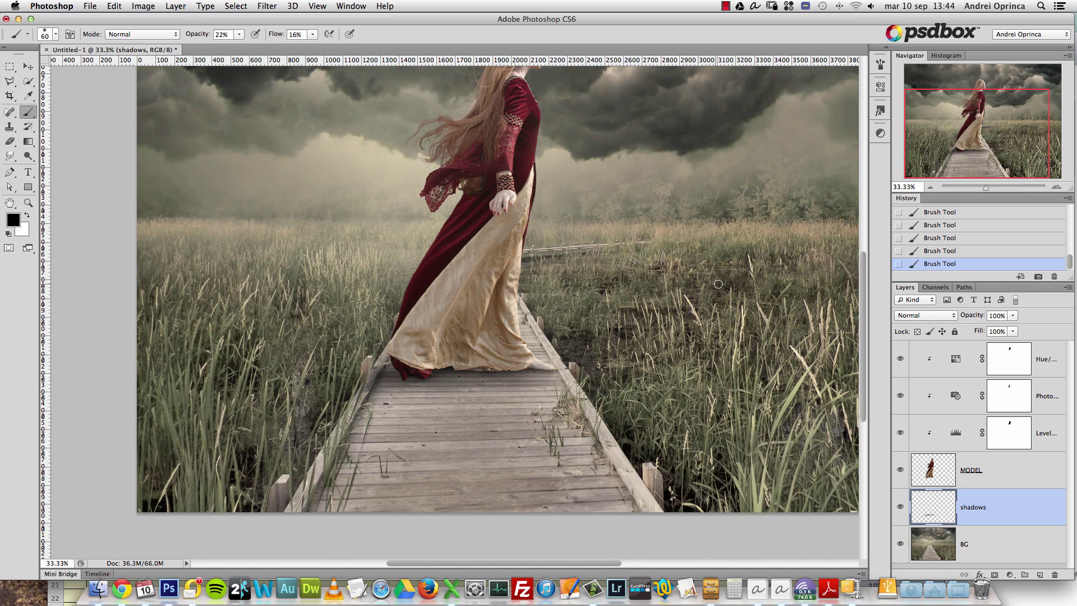
left_click(614, 257, "alt")
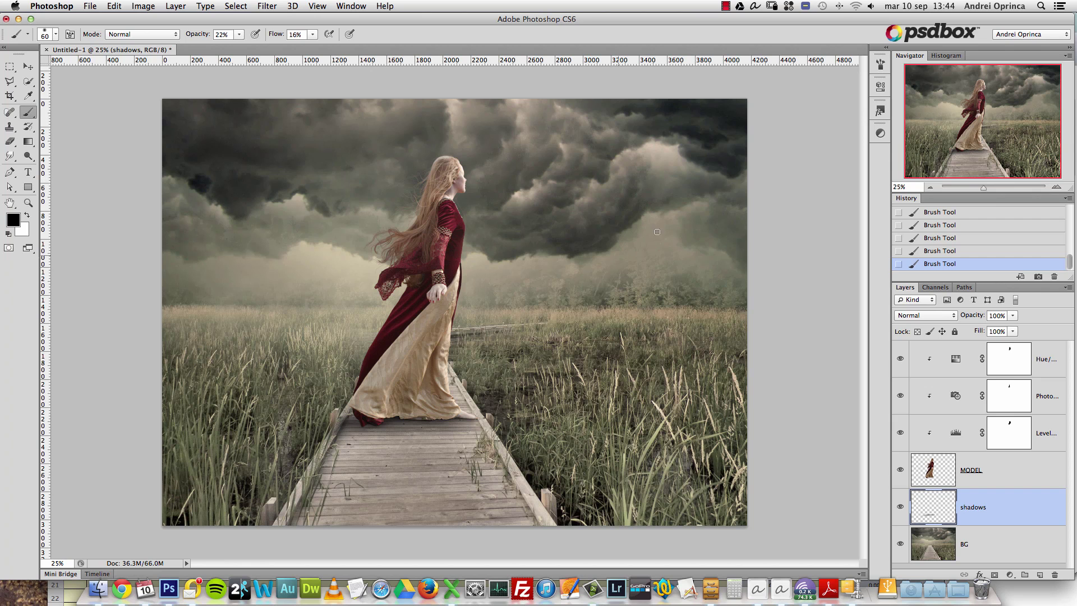
Extend the soft shadow onto the boardwalk in front of the dress with the brush enlarged from 125 to 175 px
left_click(375, 391, "super")
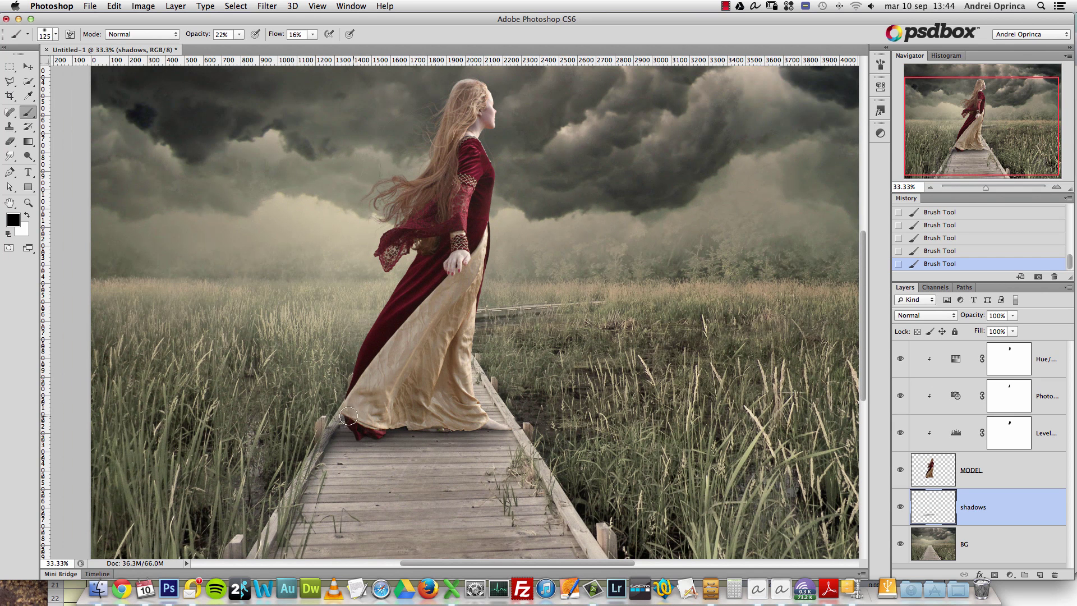
left_click_drag(463, 433, 484, 428)
left_click_drag(372, 452, 345, 453)
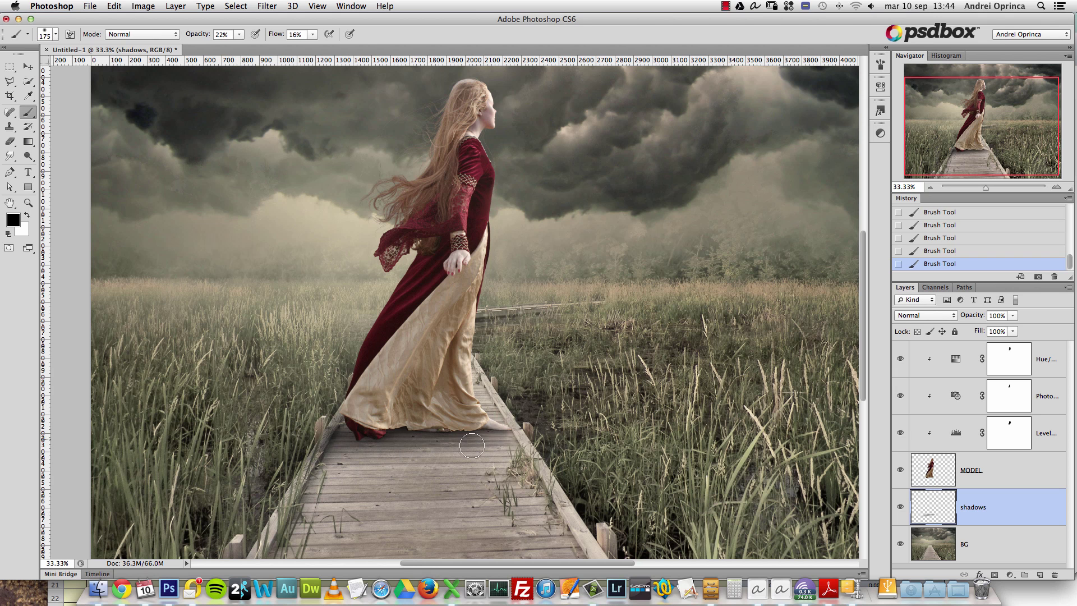
Darken the shadow close to the red fabric and dress hem with an 80 px brush
key("e")
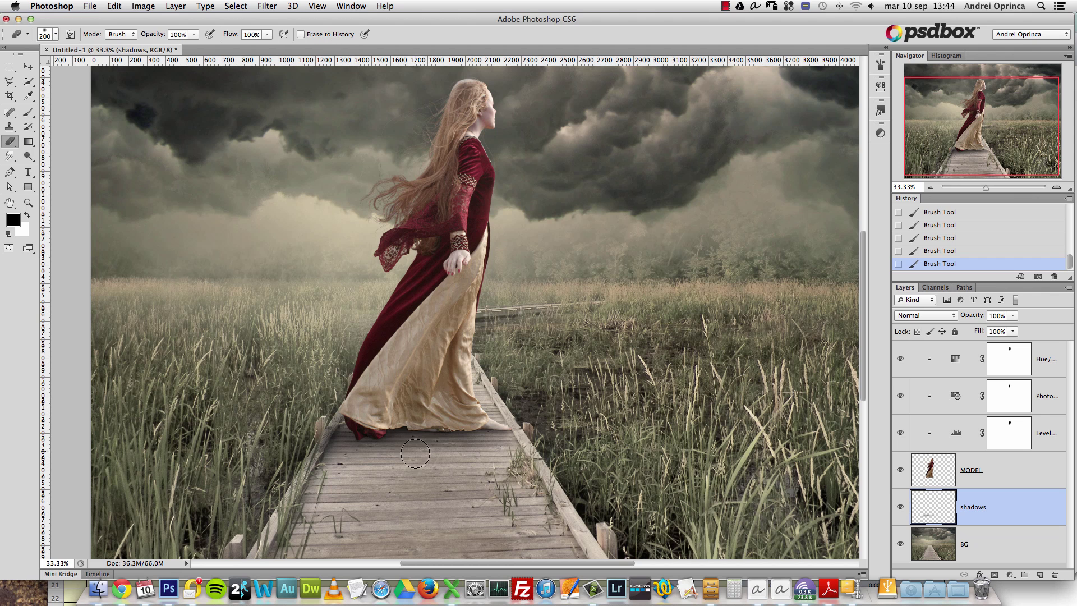
key("super+space")
left_click(368, 451)
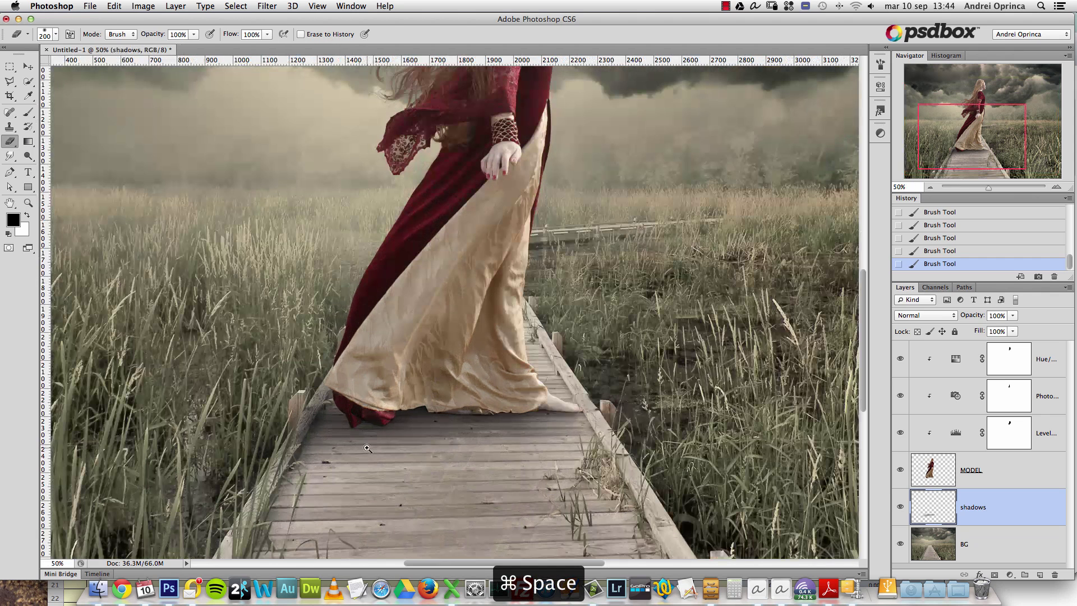
key("b")
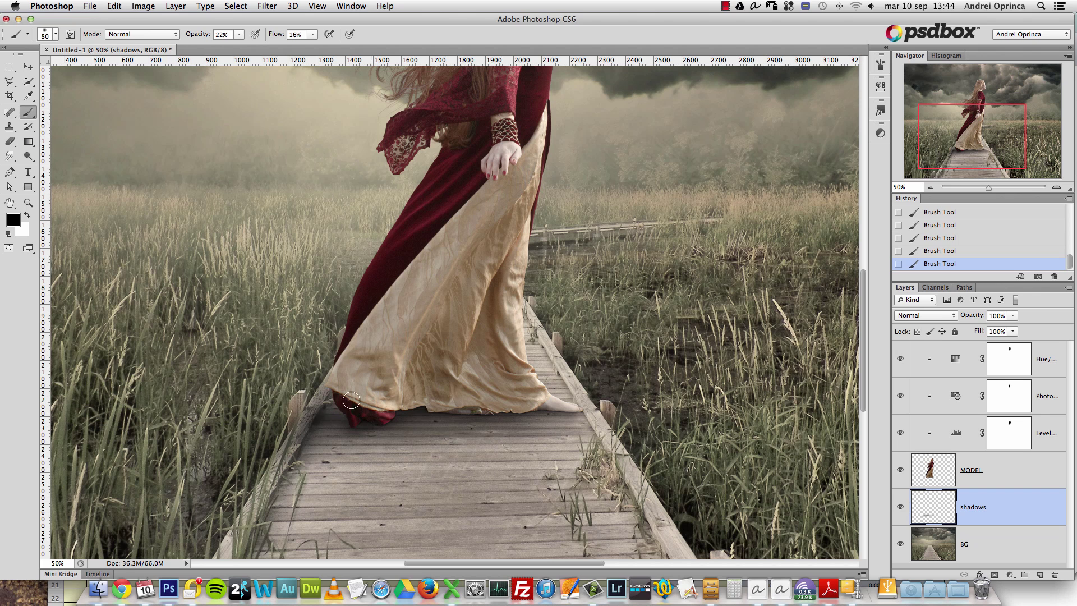
left_click(372, 432, "alt+super")
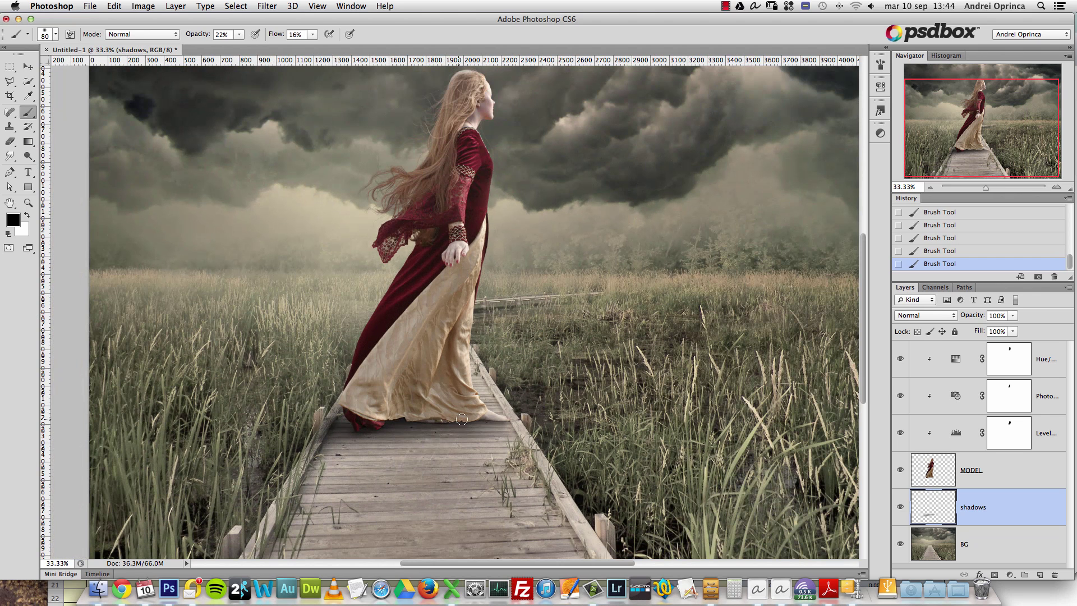
Switch to the Eraser tool and set its size to 289 px for the shadows layer
left_click(10, 142)
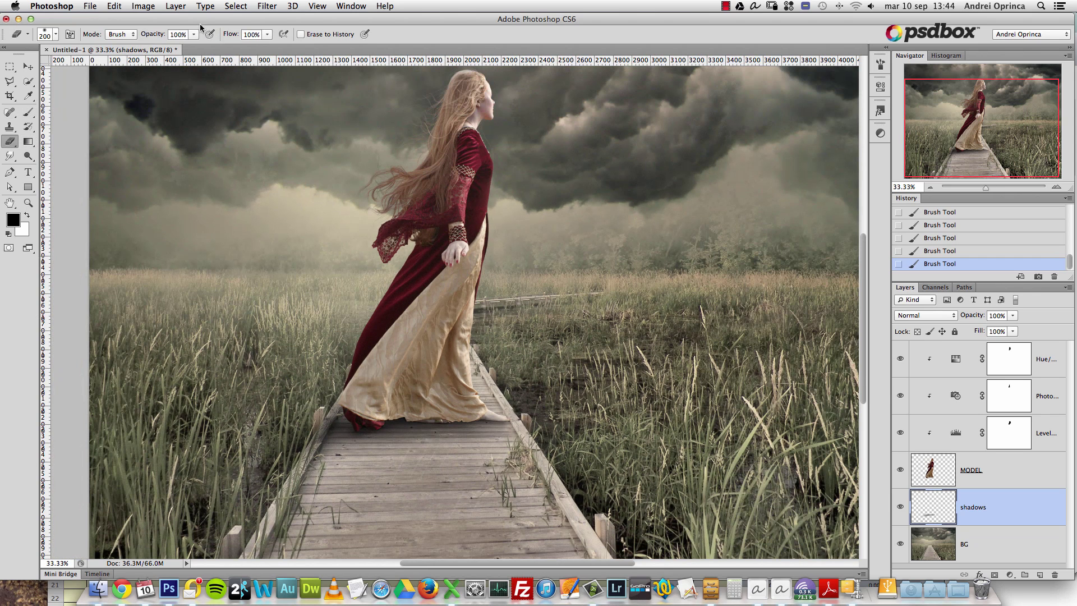
right_click(458, 238)
left_click_drag(539, 241, 544, 241)
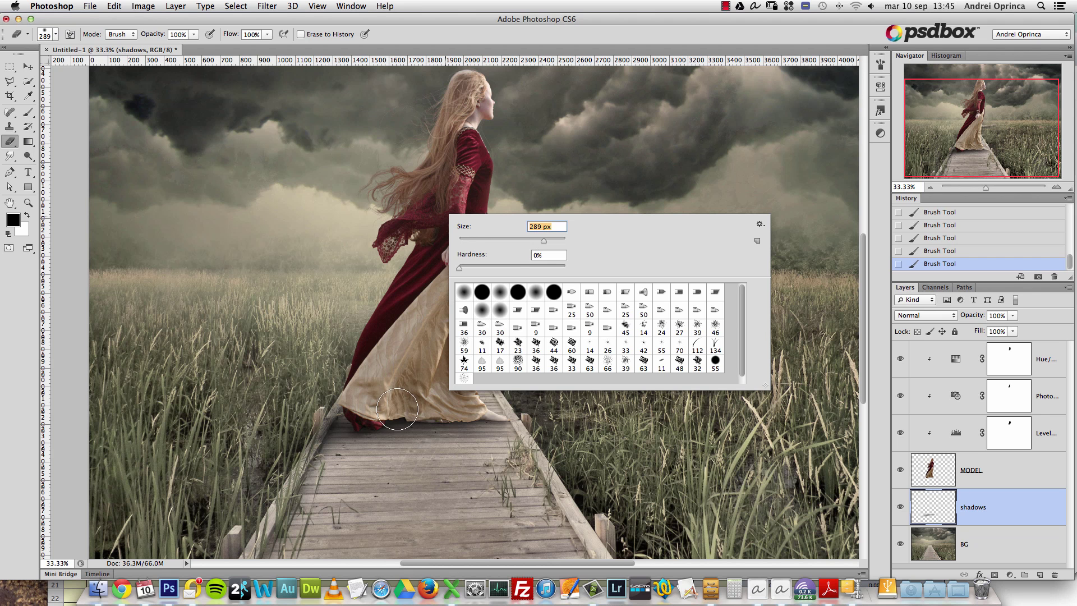
Lighten the shadow at the boardwalk's edge beyond the model's foot using the Eraser at 32% opacity and 22% flow
left_click(267, 35)
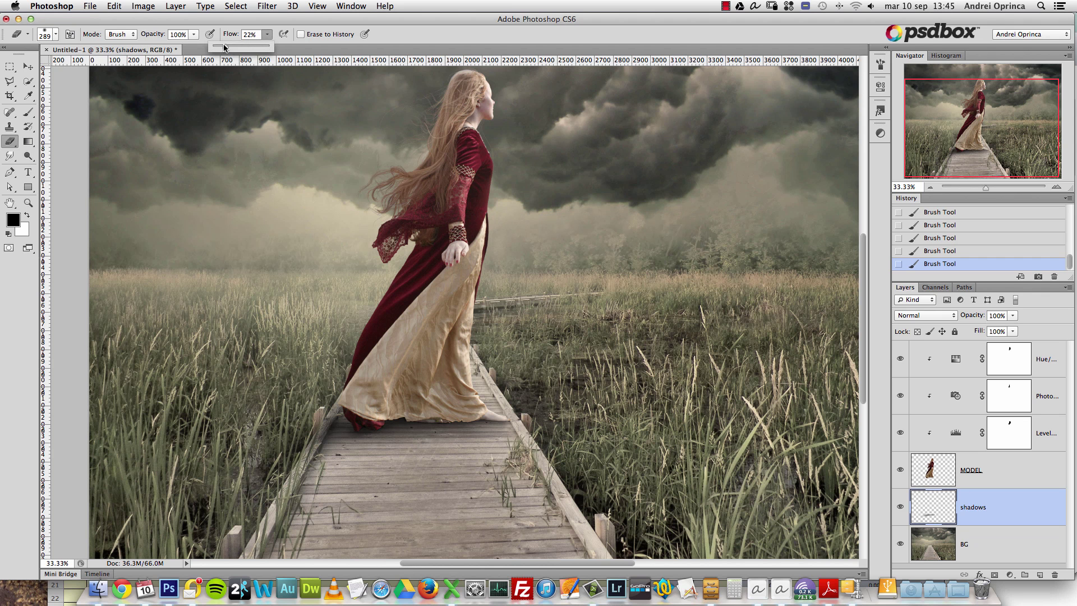
left_click(193, 35)
left_click_drag(160, 48, 157, 48)
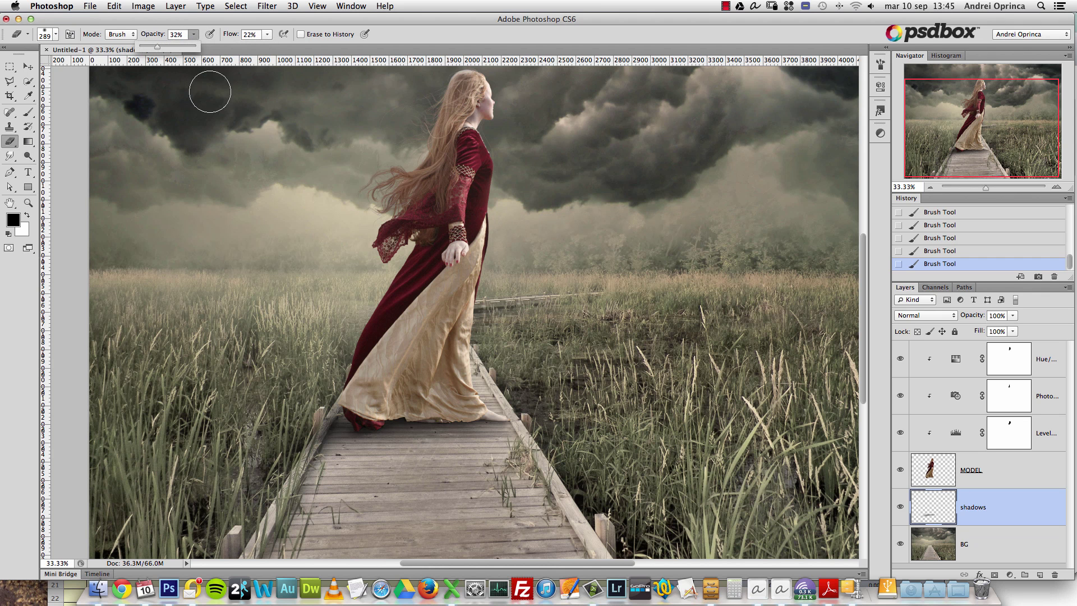
left_click(525, 448)
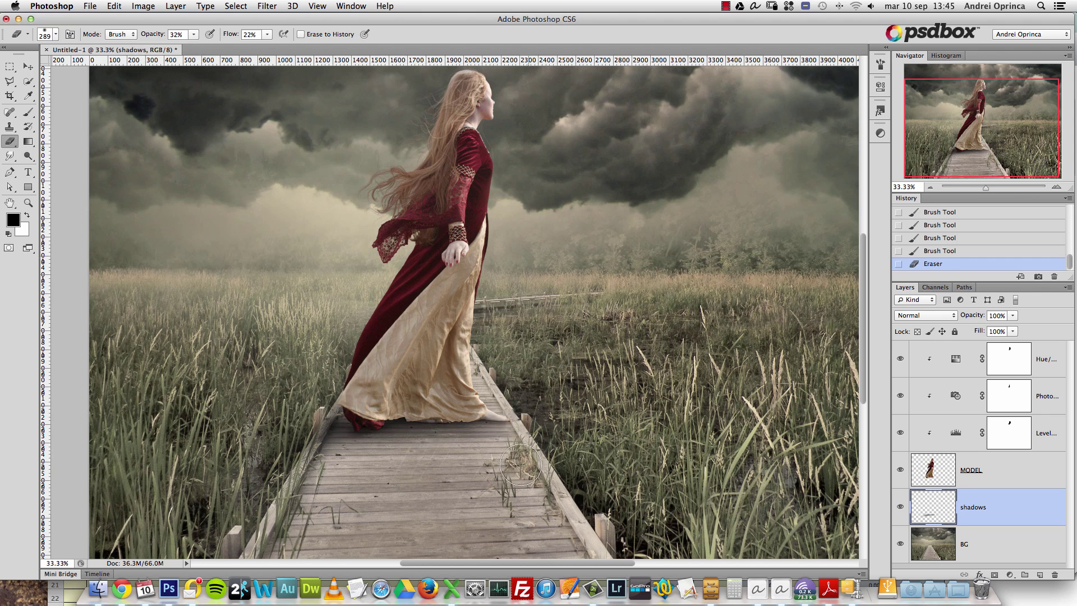
left_click(521, 446)
left_click(526, 440)
left_click(515, 451)
left_click(528, 440)
Paint a contact shadow beneath the model's bare foot and dress hem with the Brush tool, reducing its size from 60 to 40 px
key("super+space")
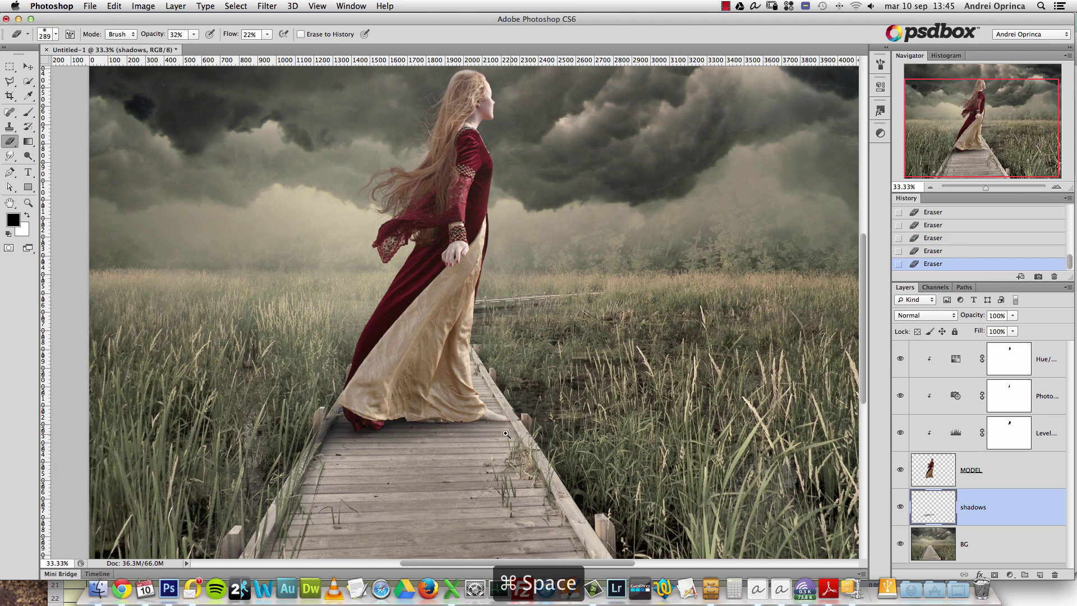
left_click(493, 443)
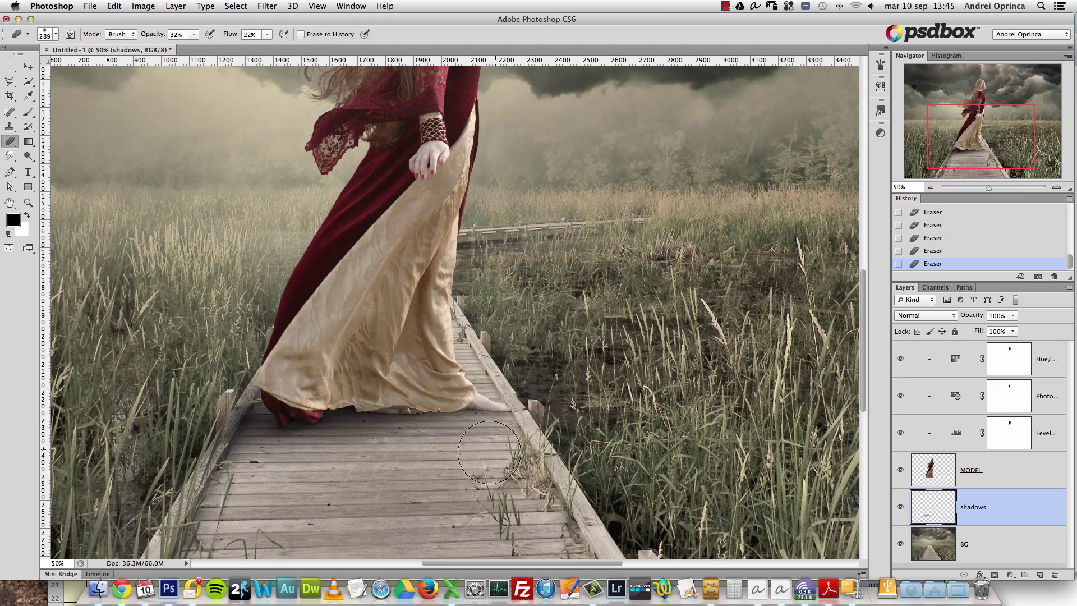
key("b")
key("super+space")
left_click(473, 443)
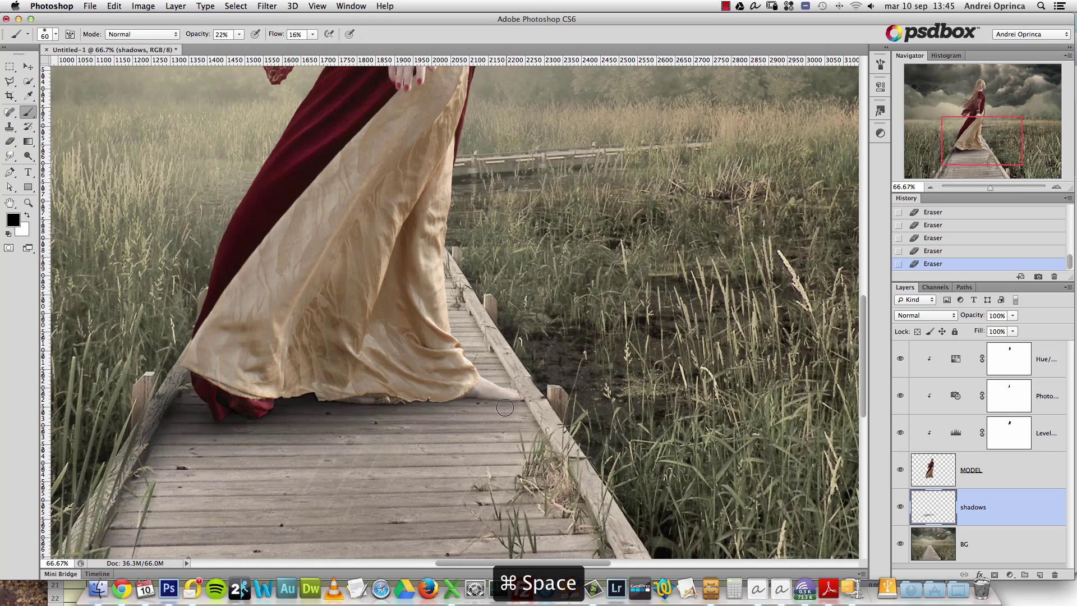
left_click_drag(494, 401, 510, 402)
left_click_drag(510, 402, 431, 403)
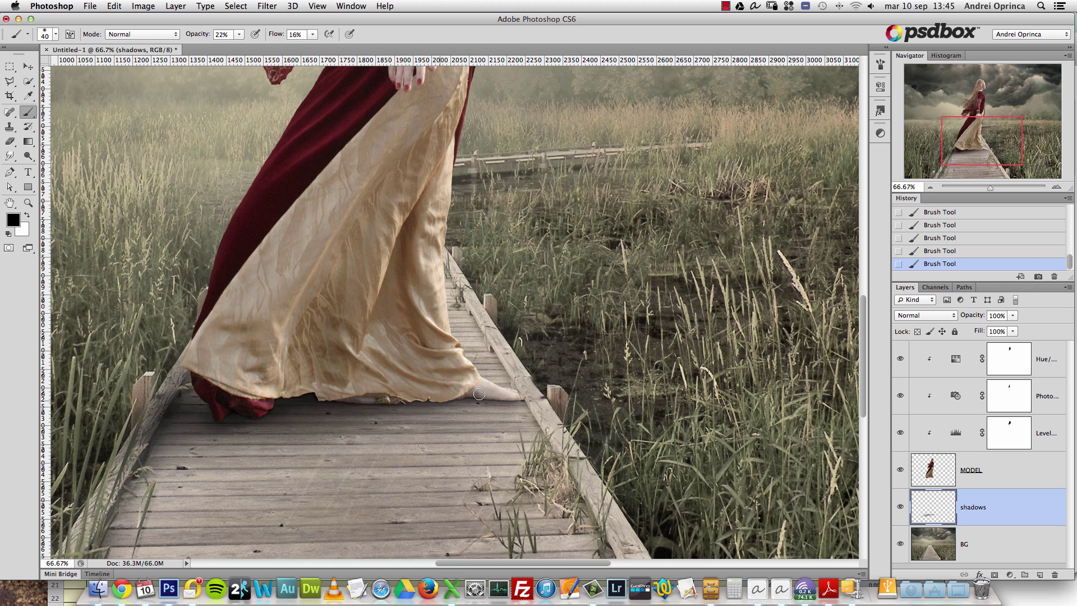
Compare the full image with and without the shadows layer, leaving the layer visible
scroll(504, 465, "down", 2)
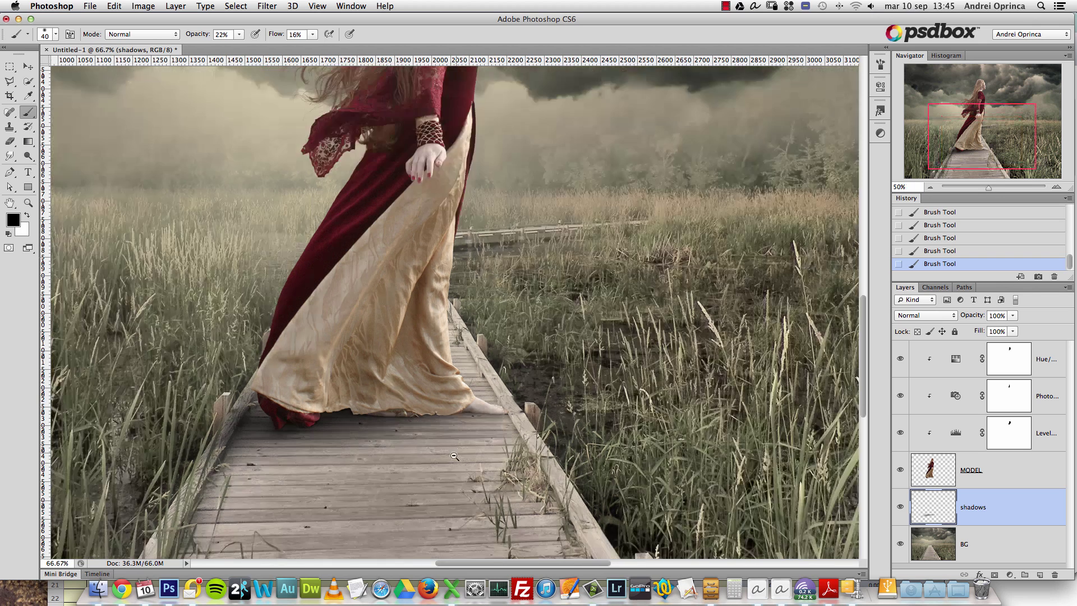
scroll(466, 444, "up", 3)
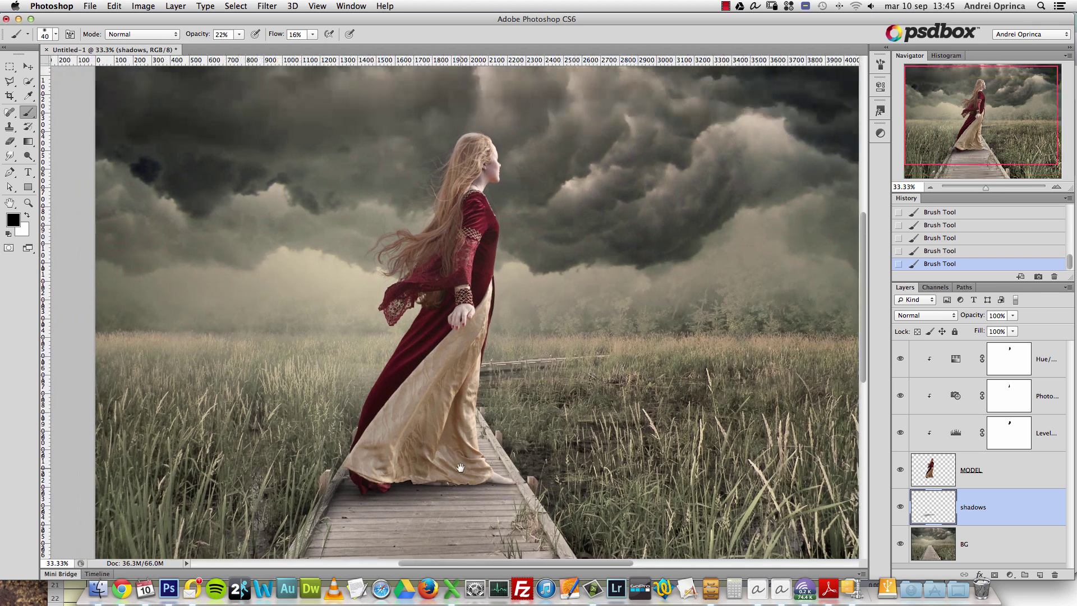
scroll(439, 399, "down", 2)
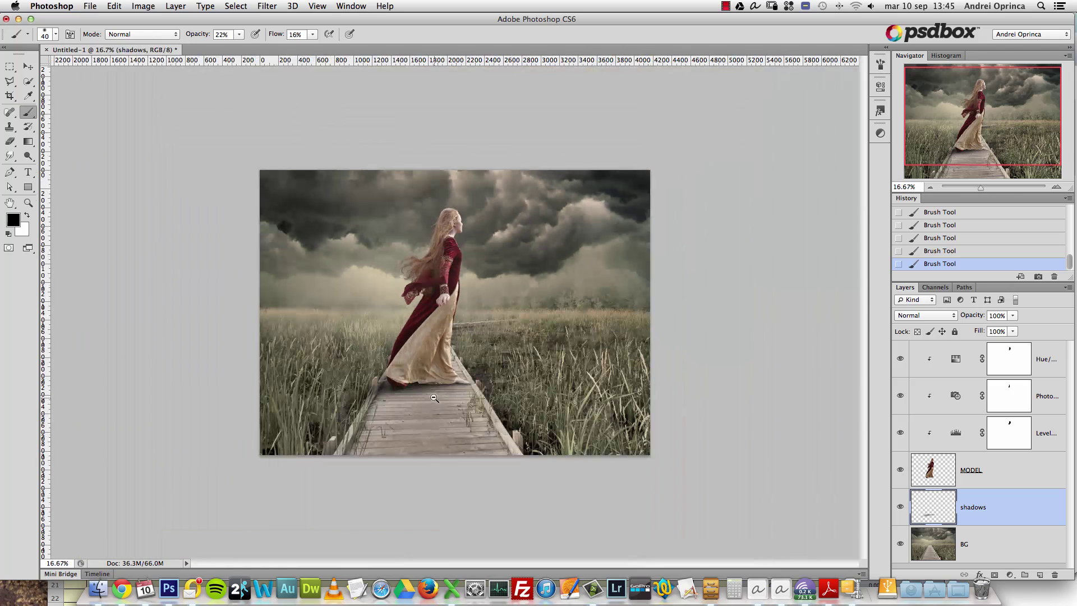
left_click(900, 507)
left_click(899, 508)
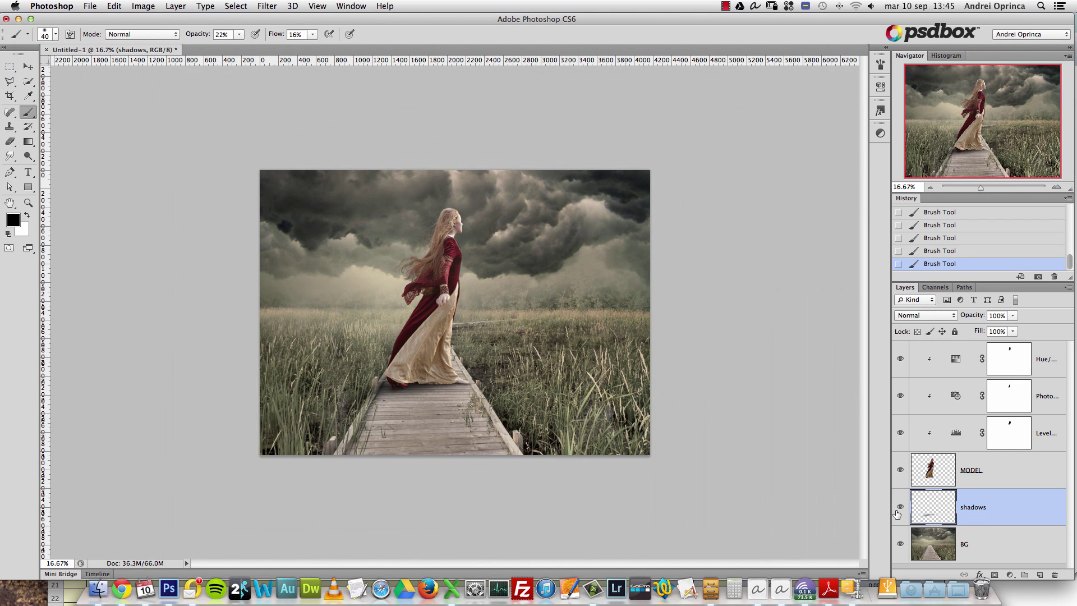
left_click(898, 510)
left_click(508, 269)
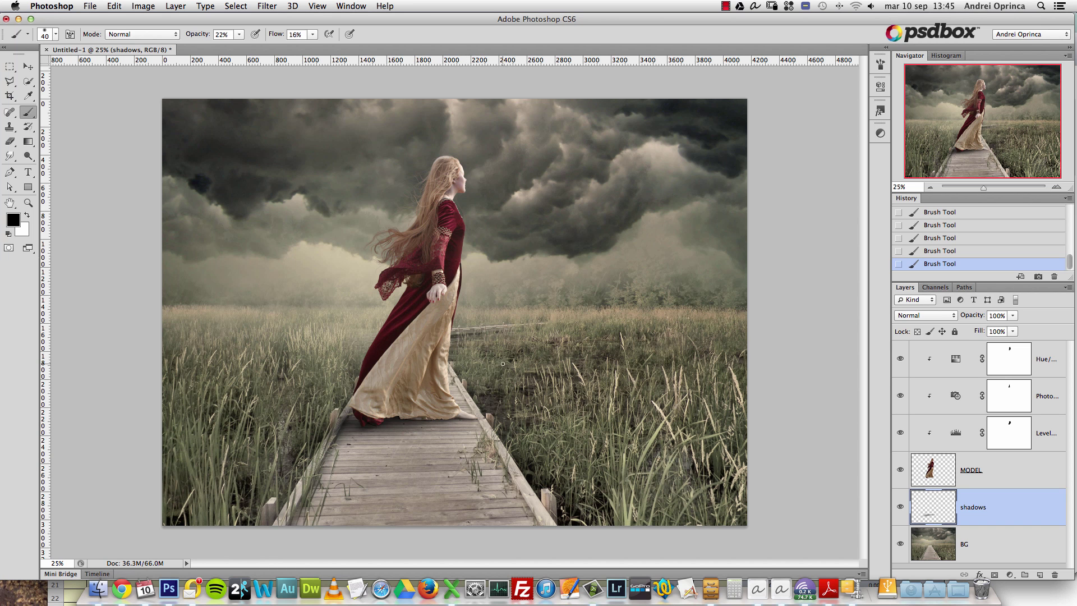
Switch to Chrome and open the Objects category within DeviantArt's Stock Images
left_click(121, 589)
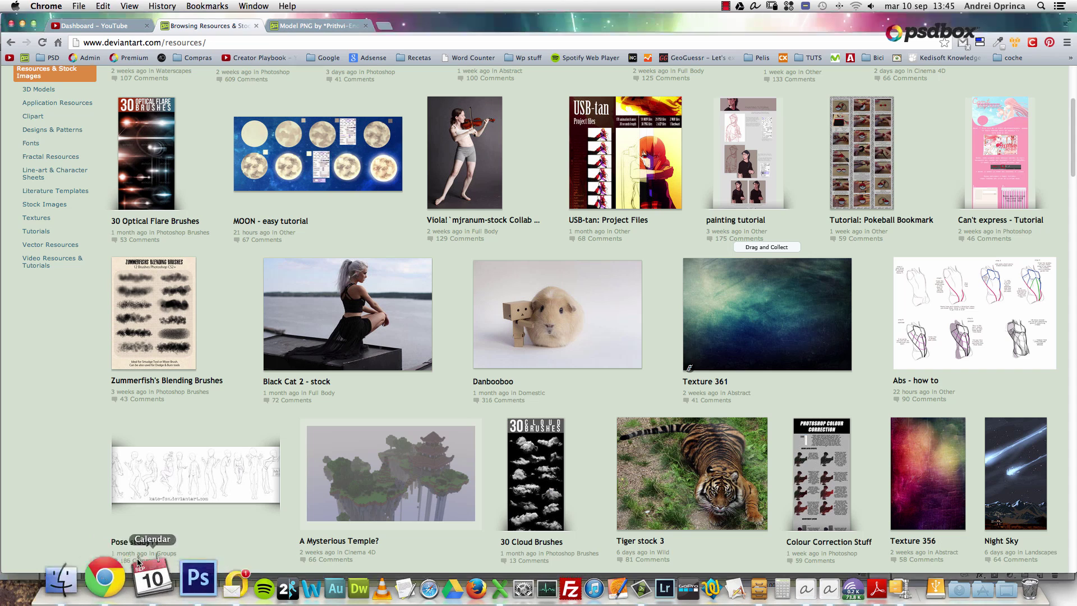
left_click(51, 209)
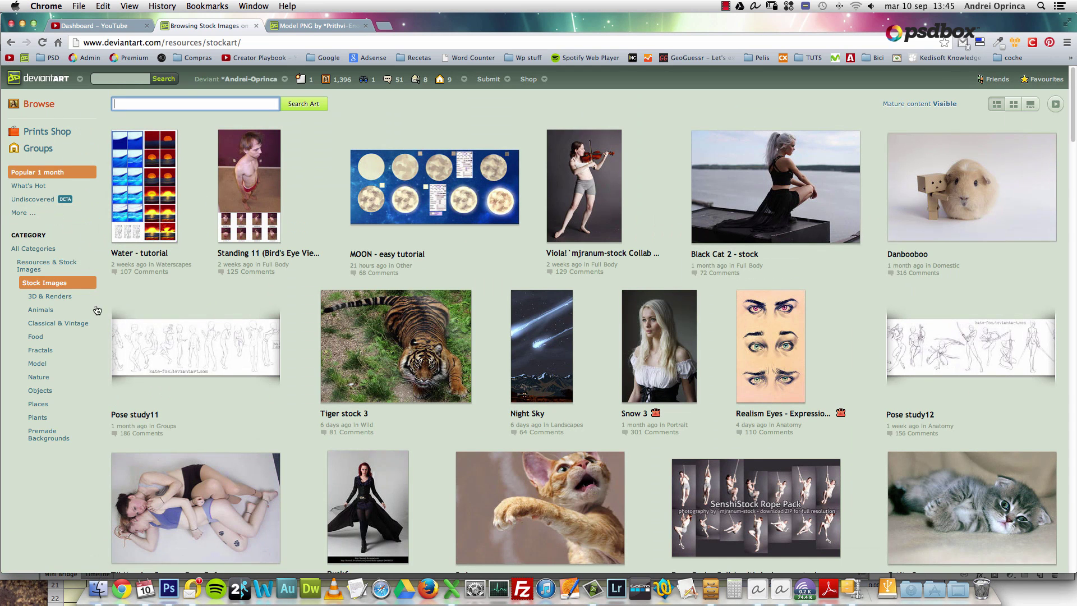
left_click(49, 391)
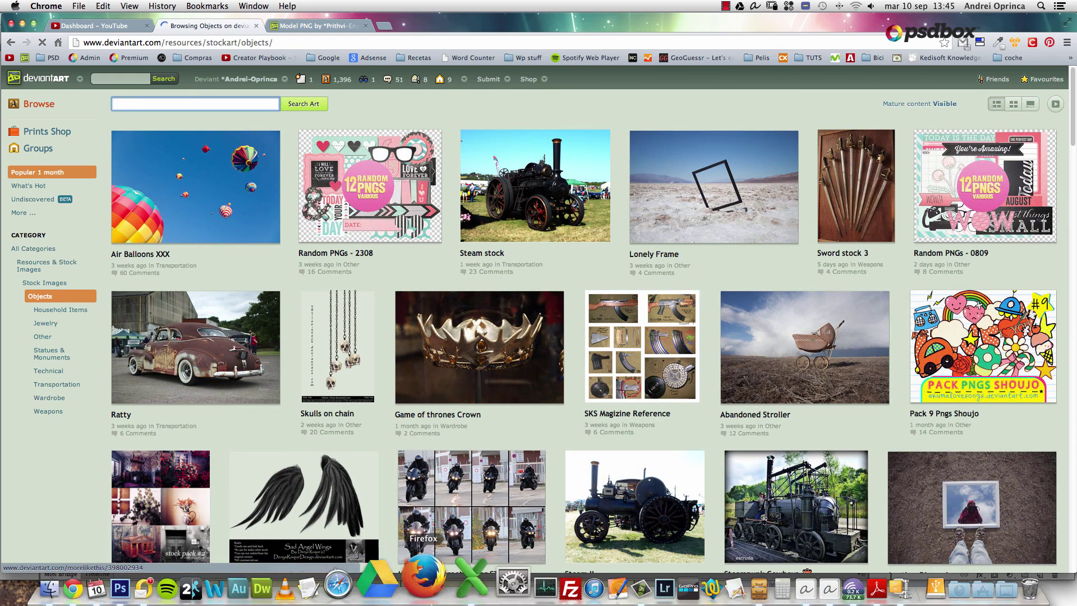
Look through the popular stock objects of the past month for a suitable prop, continuing to the next page of results
scroll(395, 355, "down", 3)
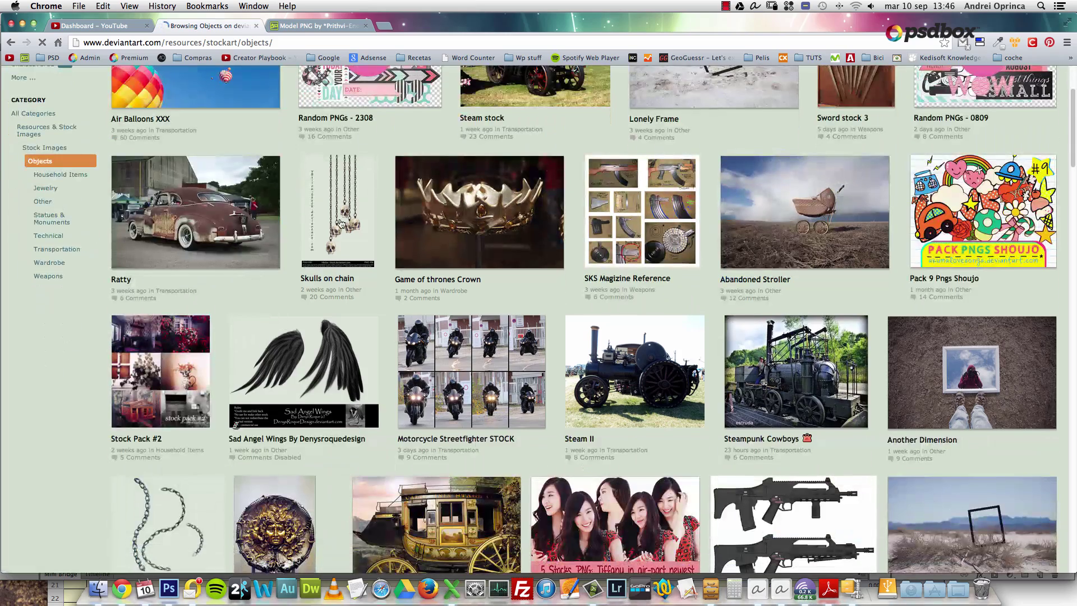
scroll(426, 275, "down", 5)
scroll(579, 277, "down", 8)
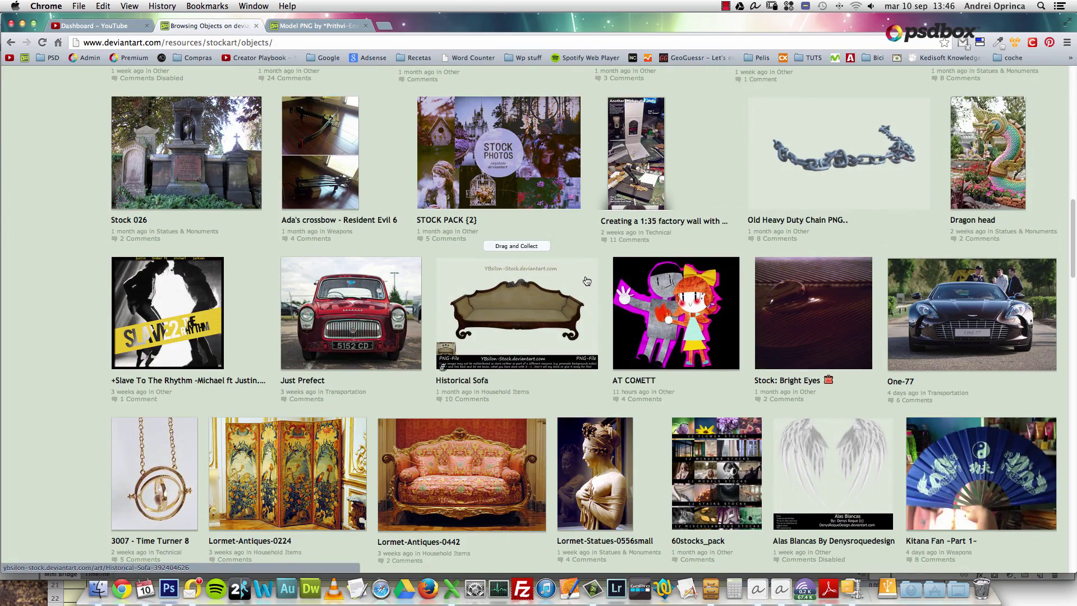
scroll(586, 283, "down", 3)
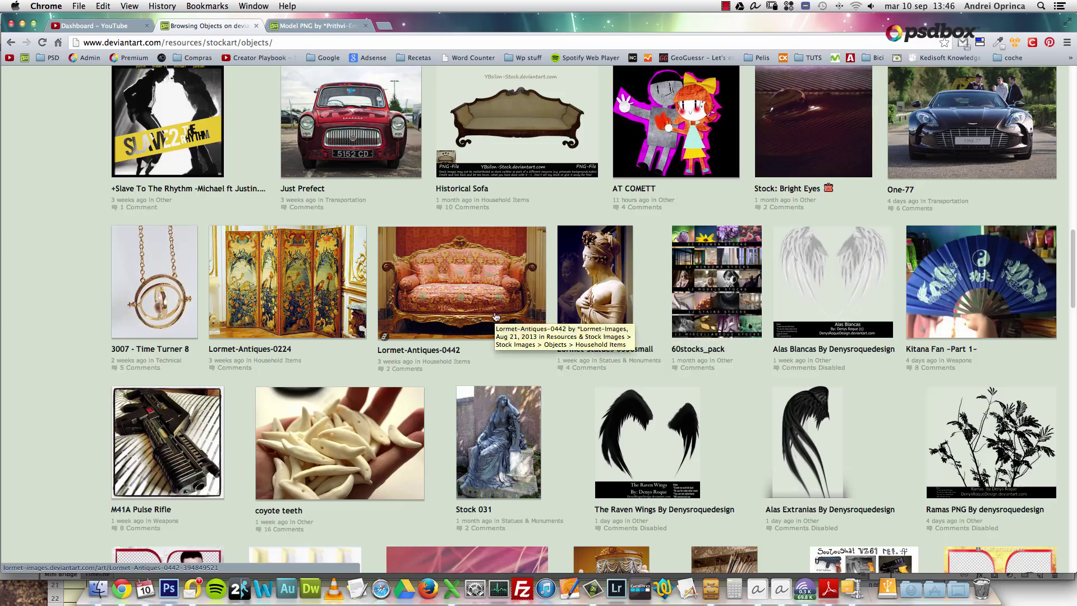
scroll(496, 317, "down", 9)
scroll(499, 318, "down", 6)
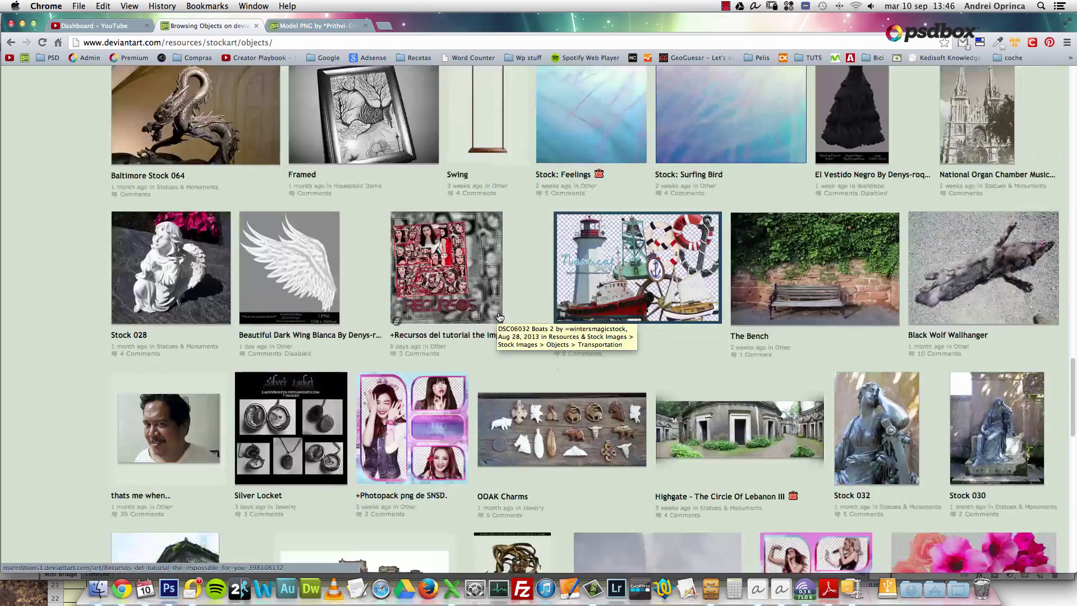
scroll(499, 317, "down", 8)
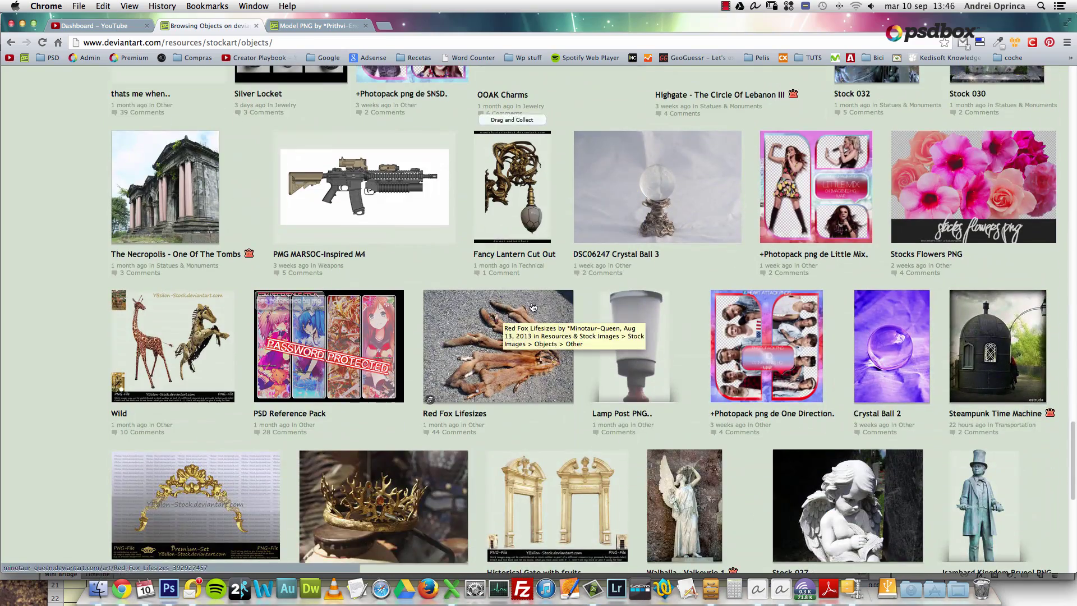
scroll(594, 306, "down", 5)
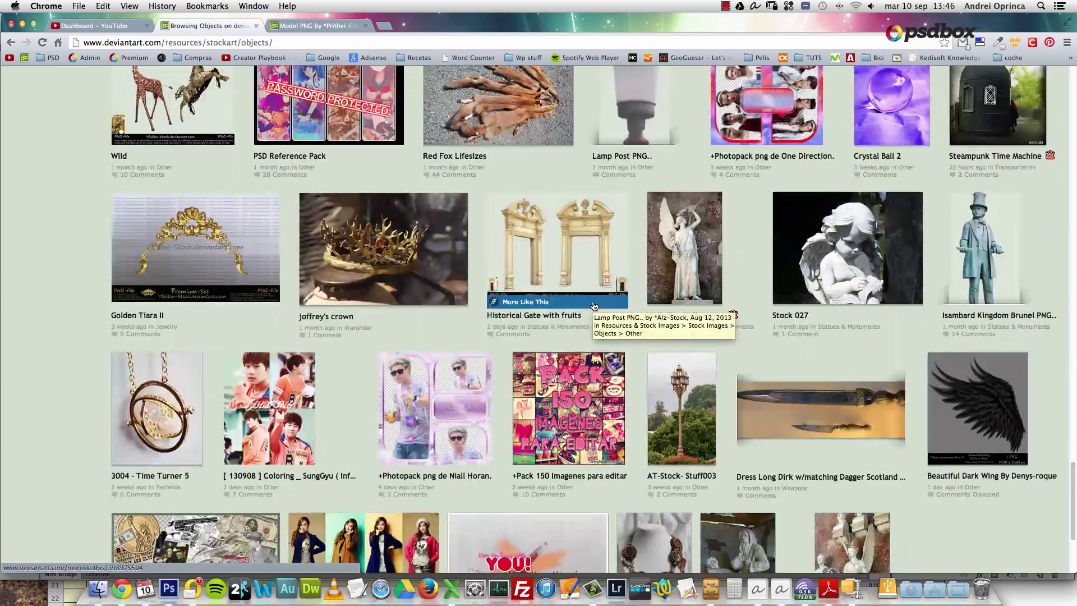
scroll(593, 302, "down", 4)
left_click(572, 505)
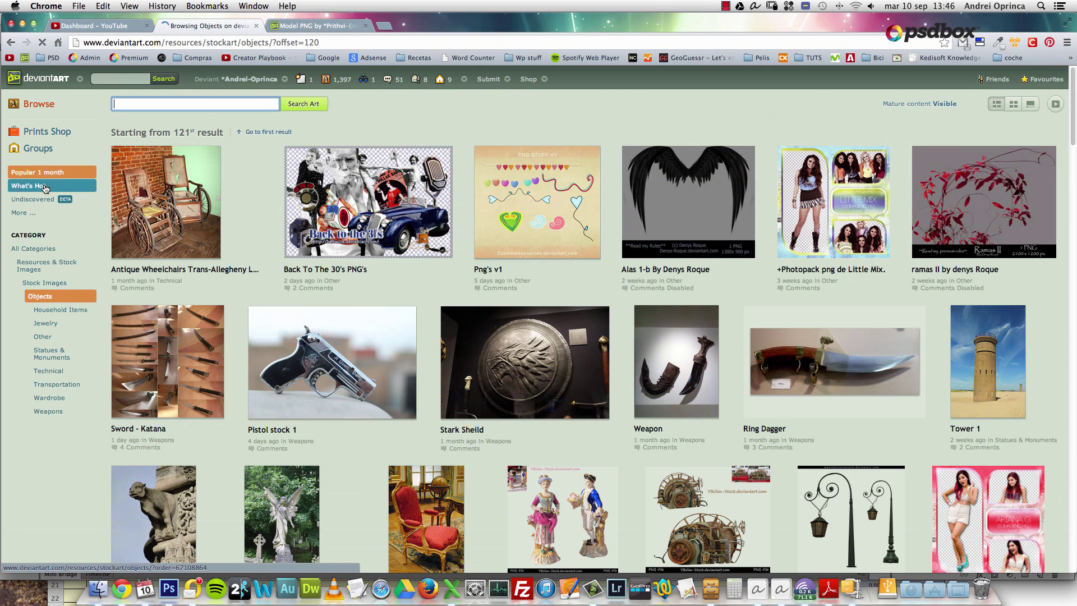
Sort the stock objects by Popular 3 days and look through them for a suitable prop
left_click(23, 212)
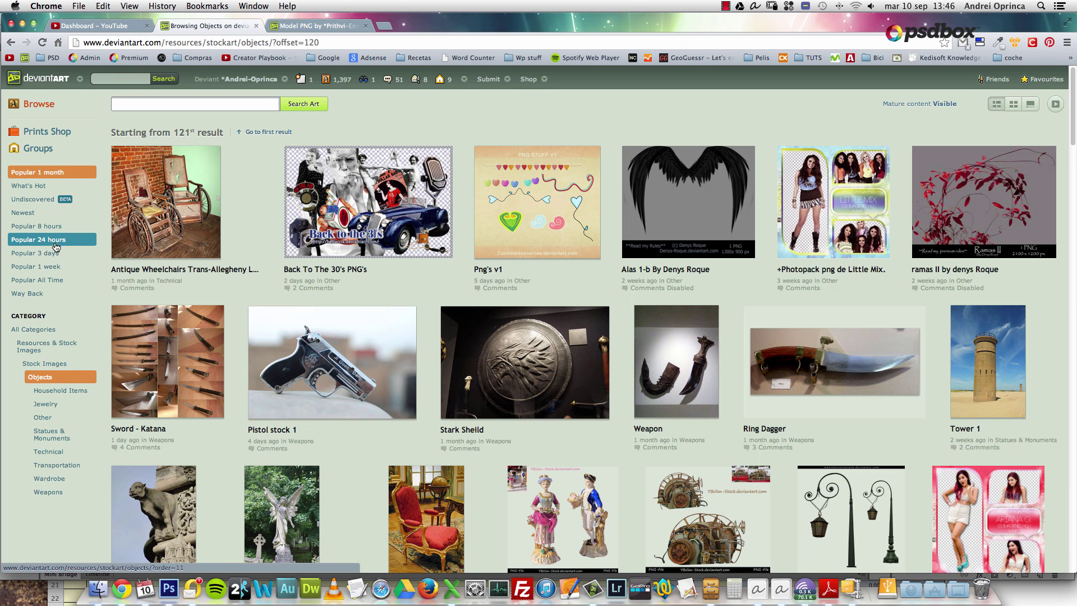
left_click(44, 258)
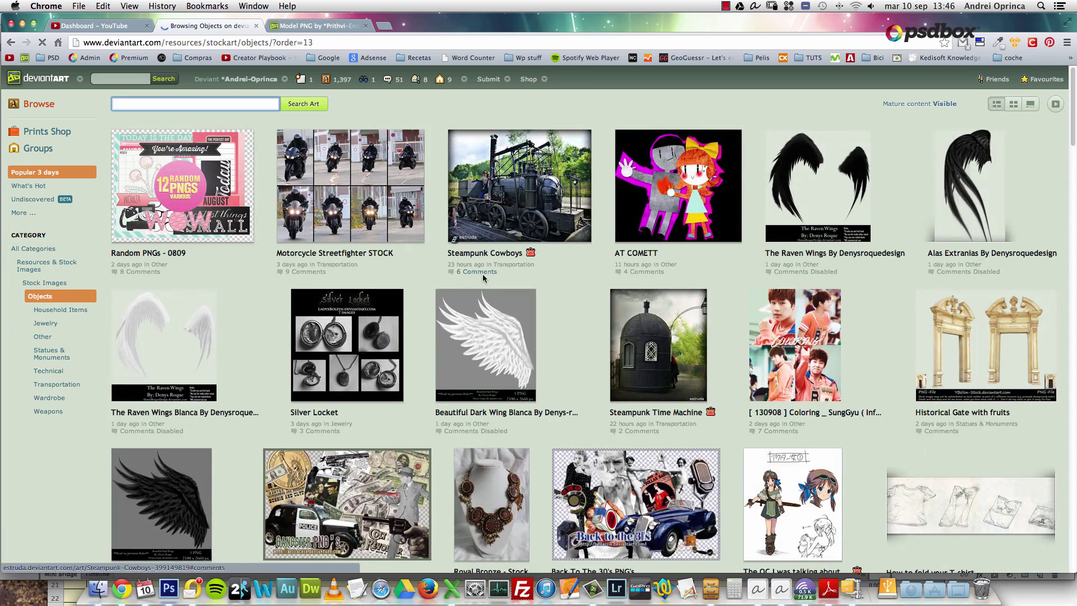
scroll(457, 290, "down", 10)
scroll(480, 272, "up", 3)
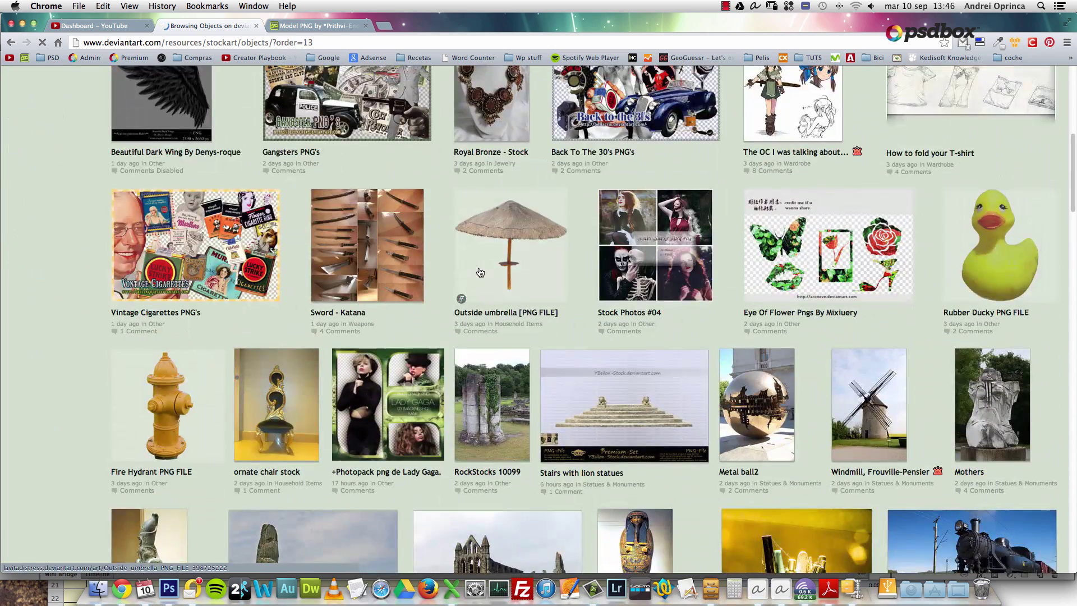
scroll(897, 298, "down", 5)
scroll(891, 245, "up", 3)
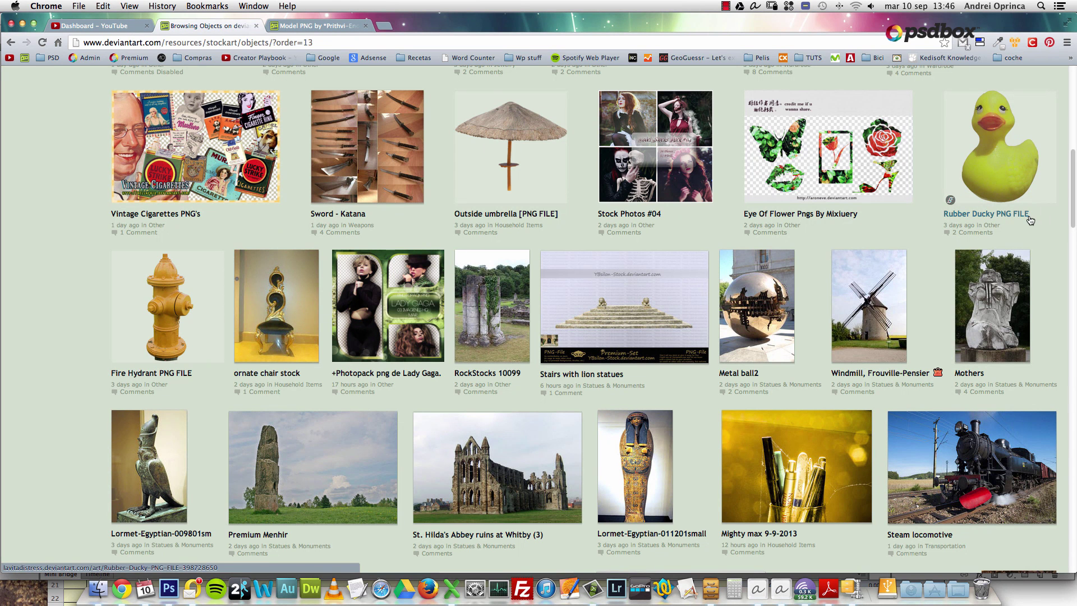
scroll(483, 219, "down", 3)
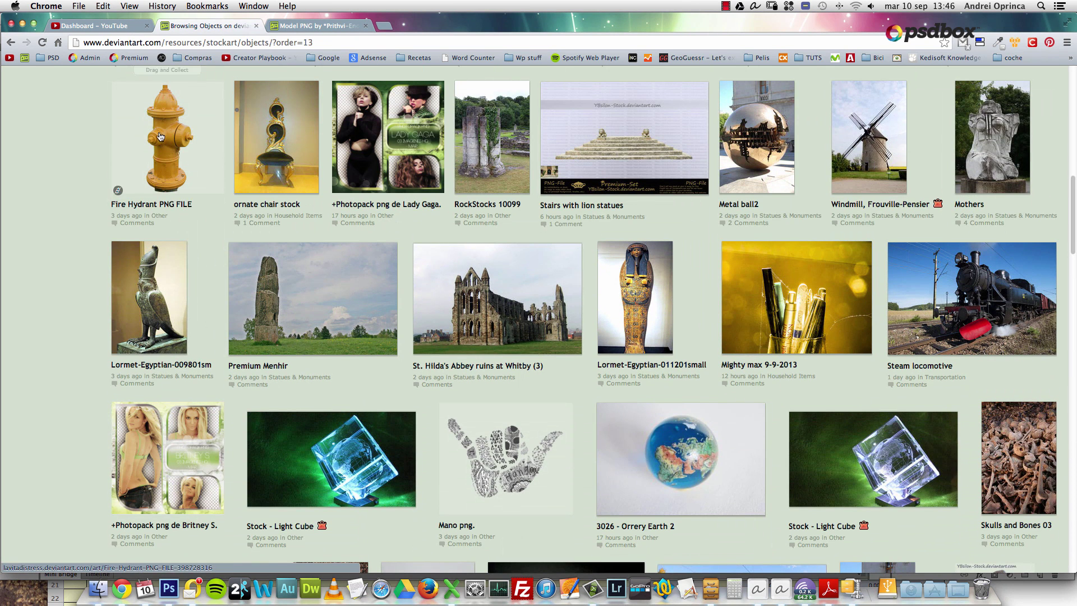
scroll(447, 353, "down", 8)
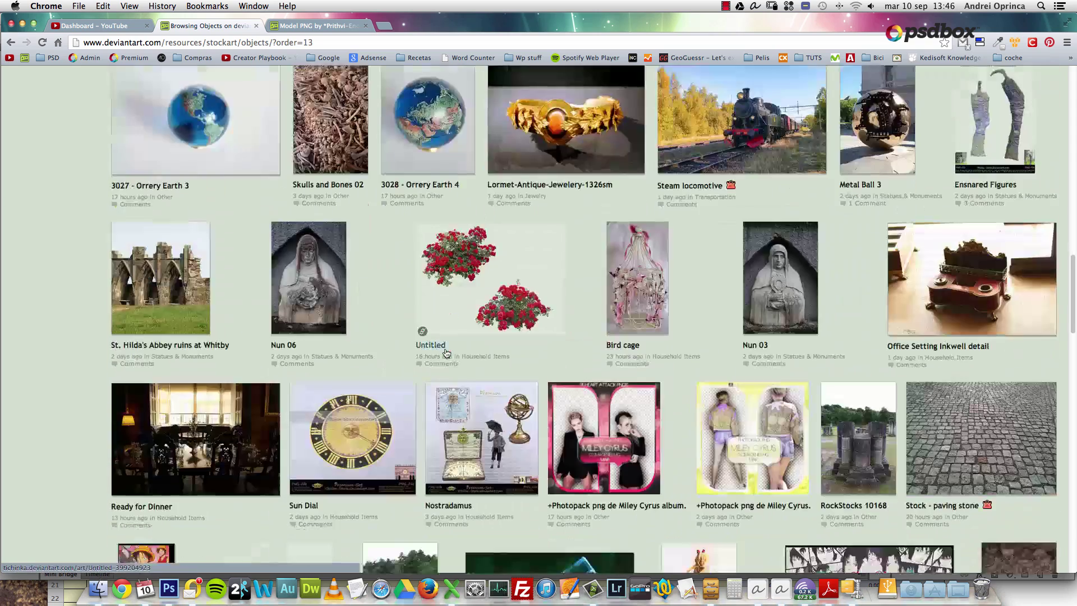
scroll(446, 353, "down", 10)
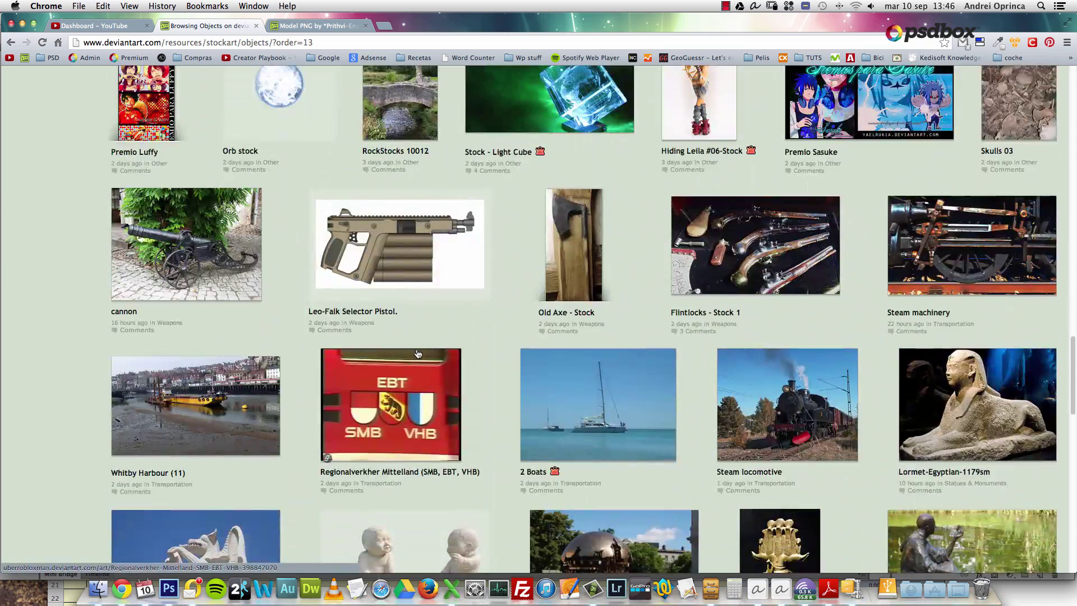
scroll(414, 352, "down", 13)
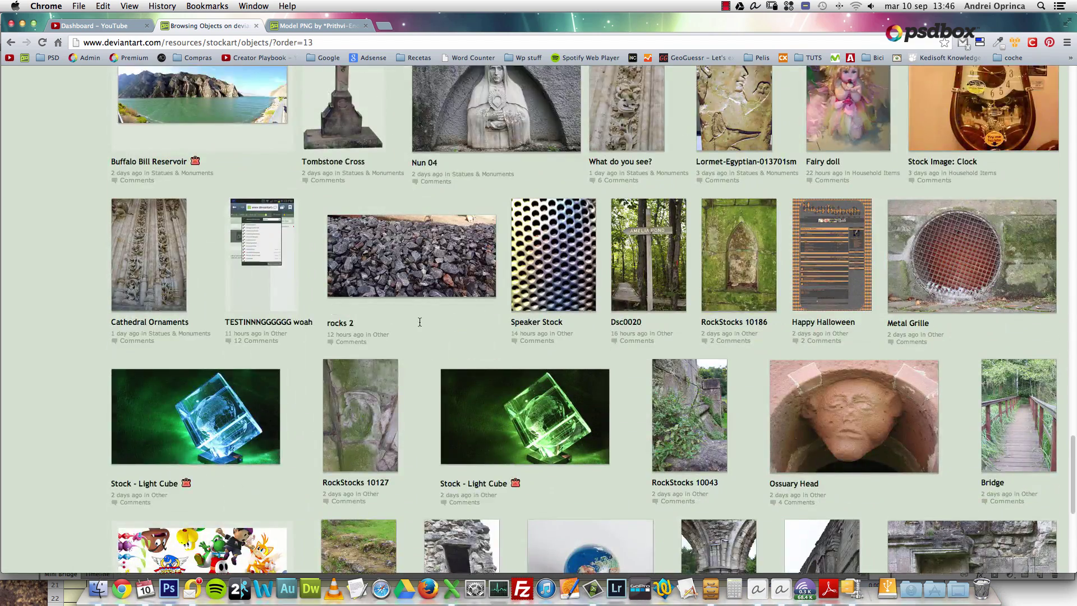
scroll(420, 322, "up", 3)
Open the Tombstone Cross PNG at full size and save the image into the Manip tutorial PSD Box folder
left_click(367, 247)
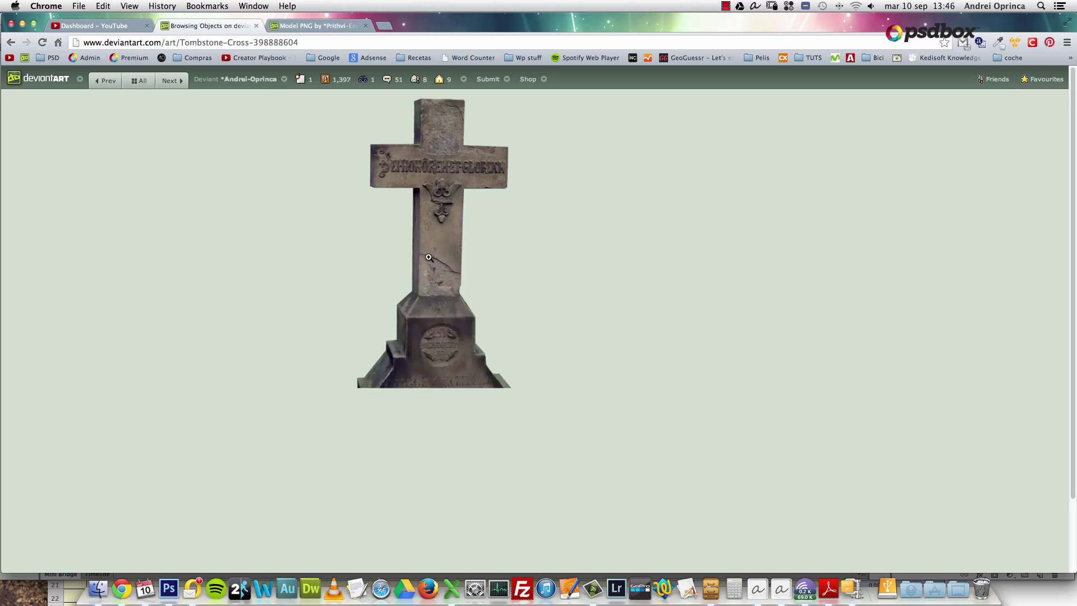
left_click(417, 266)
right_click(518, 261)
left_click(563, 265)
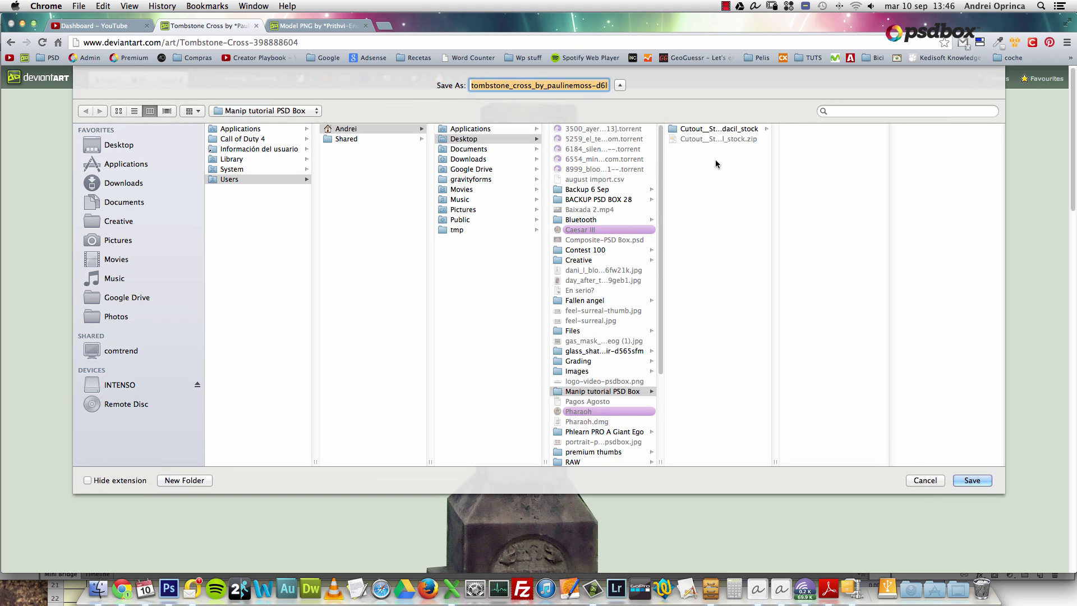
key("Return")
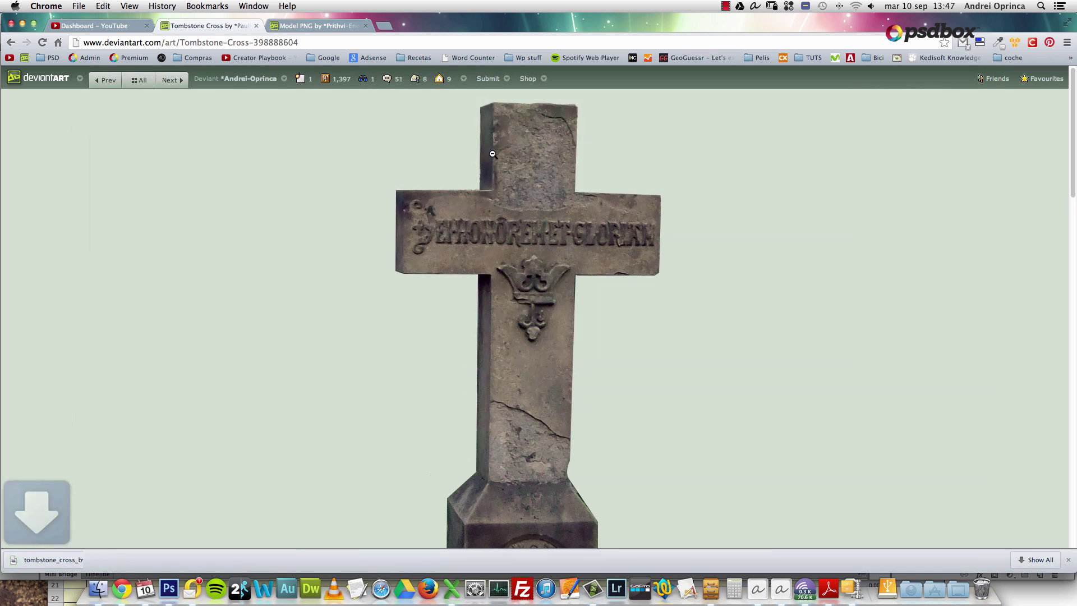
left_click(476, 216)
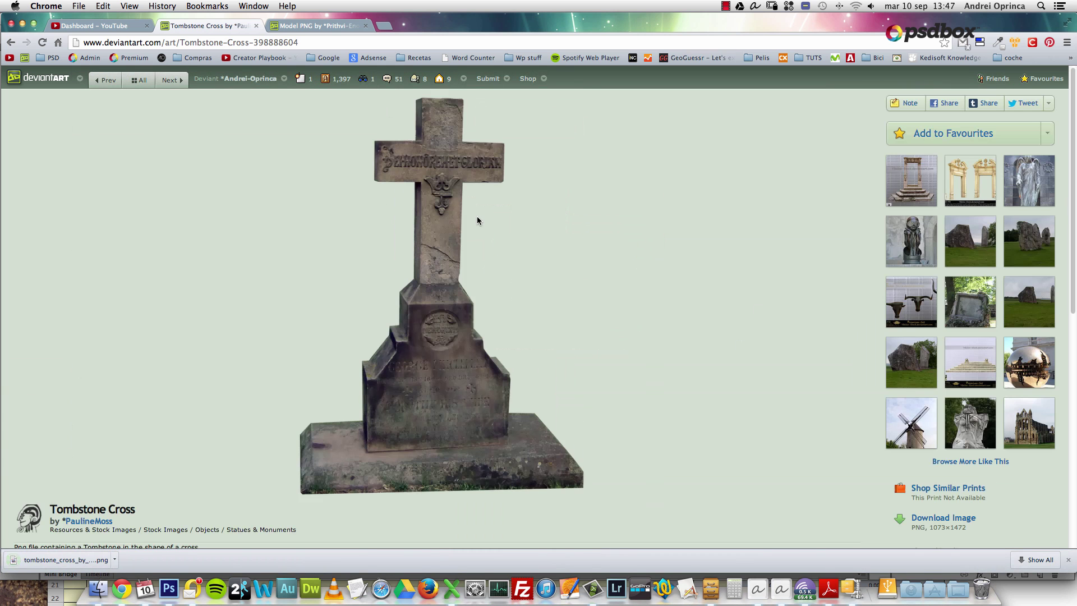
right_click(435, 255)
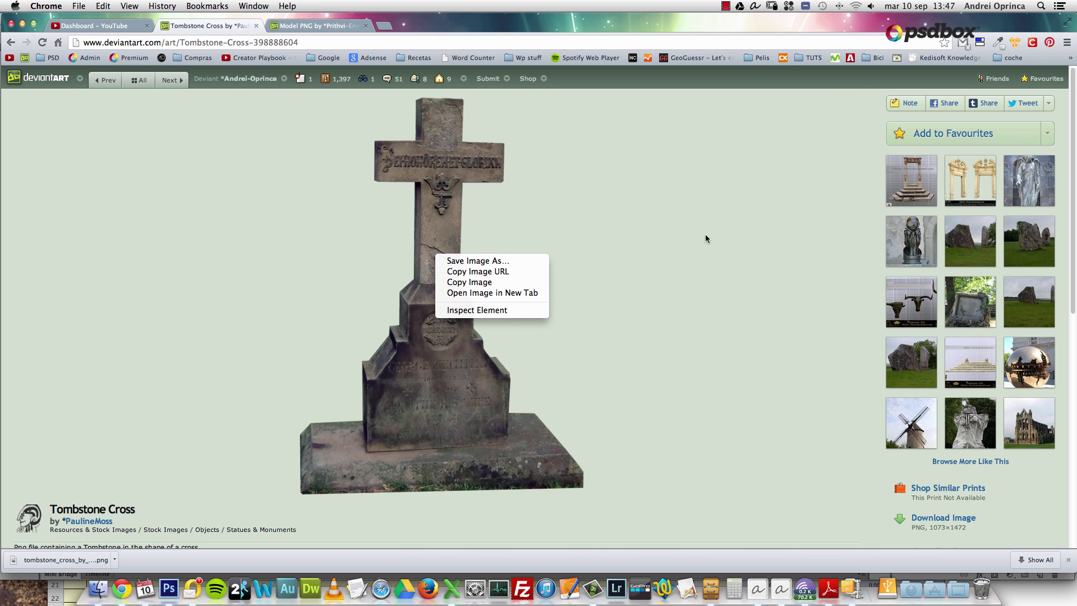
Show the downloaded Tombstone Cross PNG in its Finder folder
left_click(639, 26)
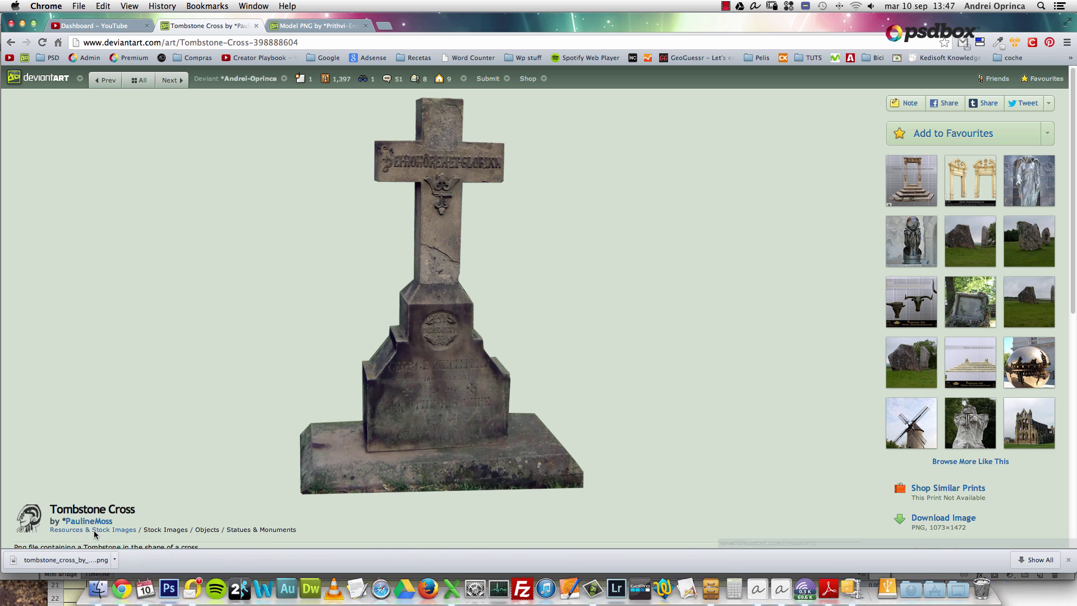
left_click(114, 559)
left_click(140, 543)
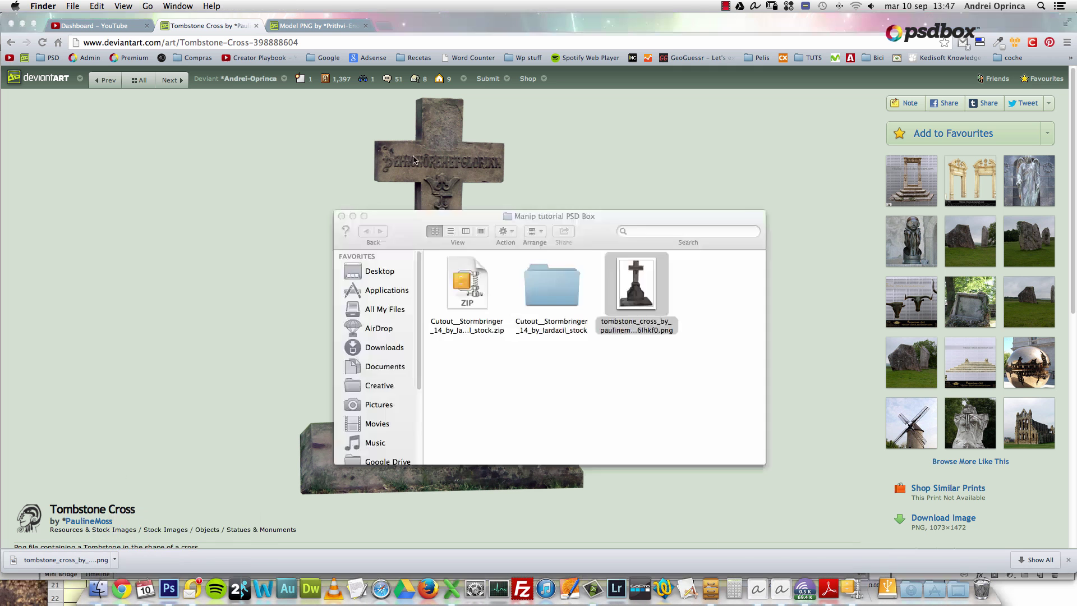
left_click(642, 331)
left_click(641, 329)
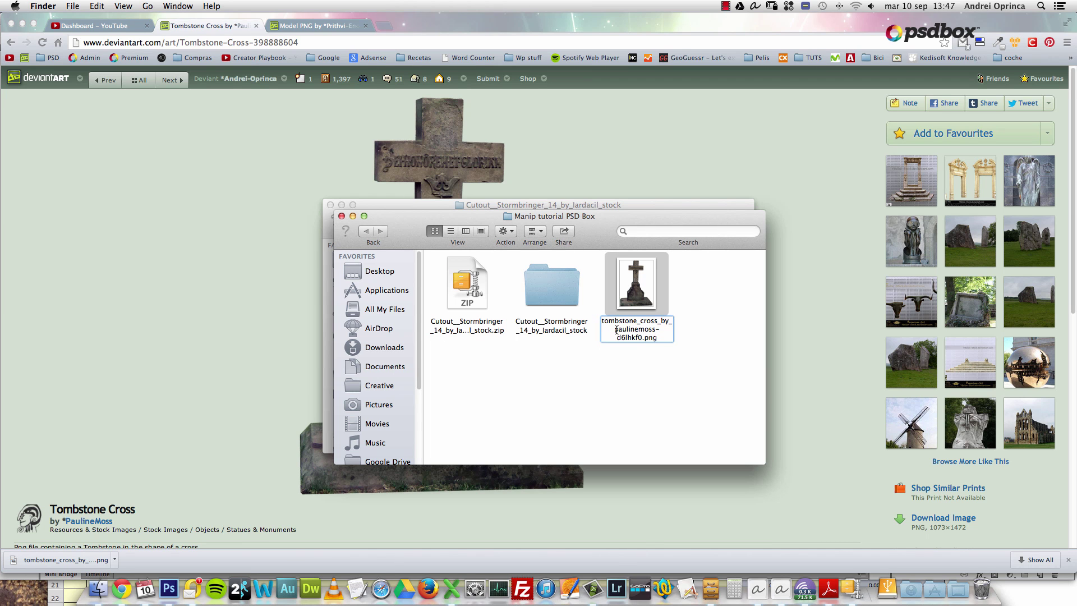
left_click_drag(616, 330, 641, 329)
key("Return")
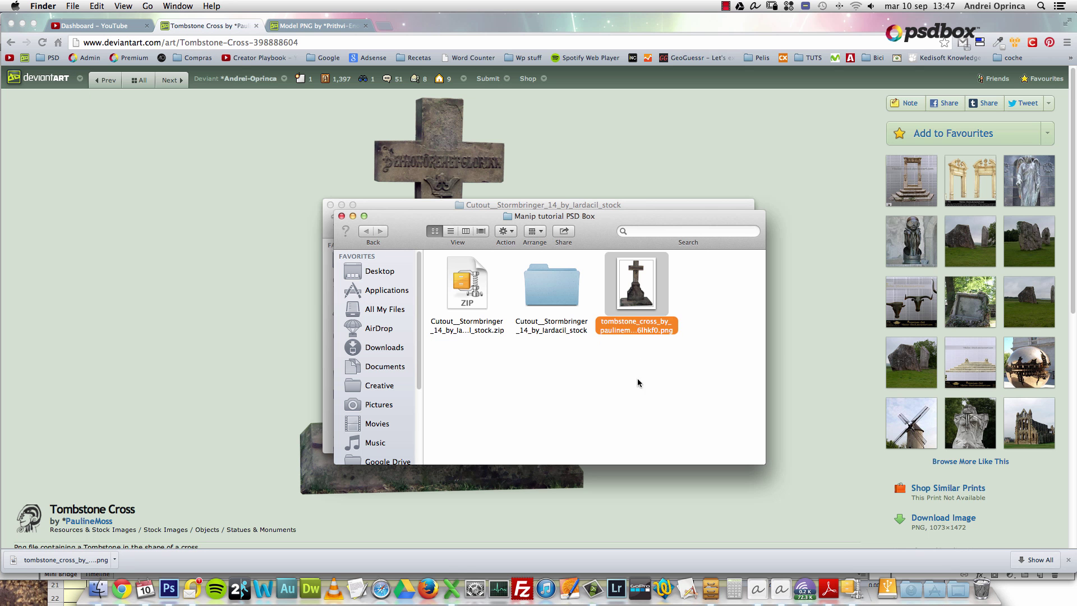
Open the Tombstone Cross PNG from Finder in Photoshop
right_click(646, 296)
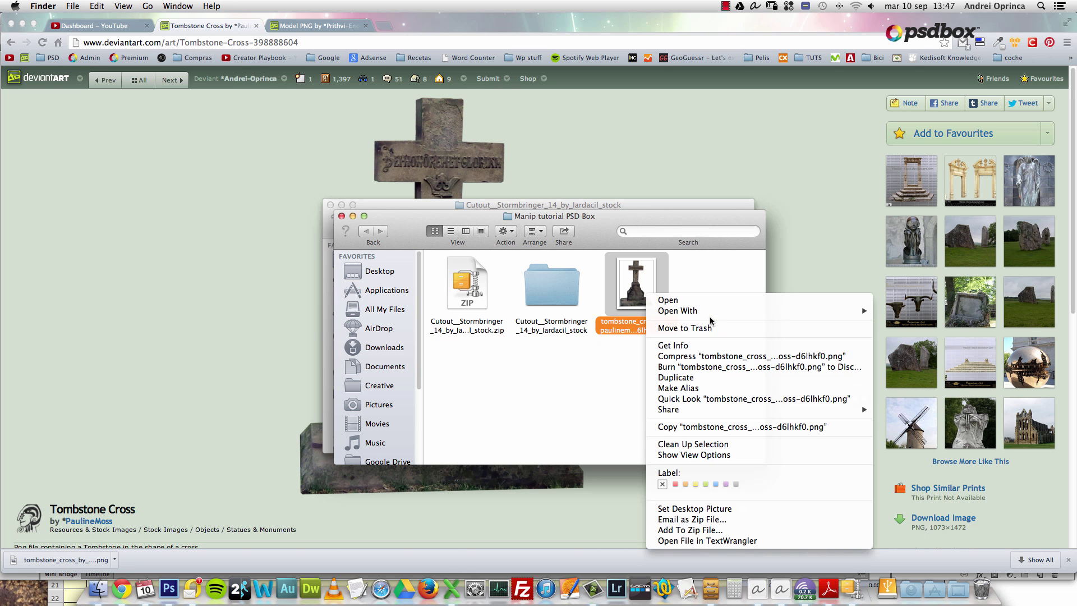
mouse_move(725, 317)
left_click(937, 353)
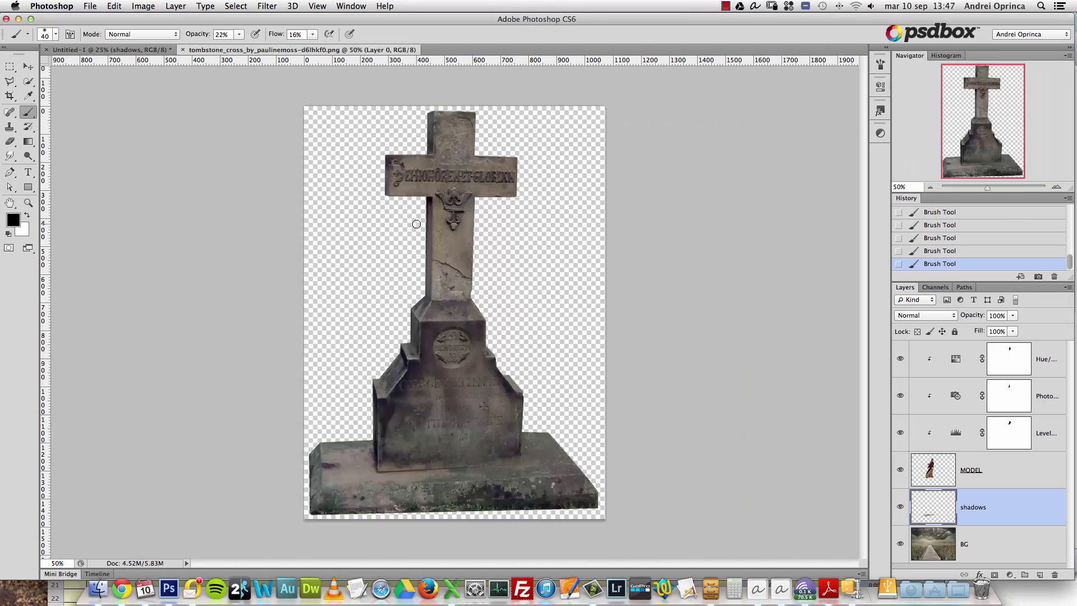
Cut the whole tombstone image, close its document without saving, and paste the tombstone into the boardwalk composite
key("super+a")
key("super+x")
key("super+w")
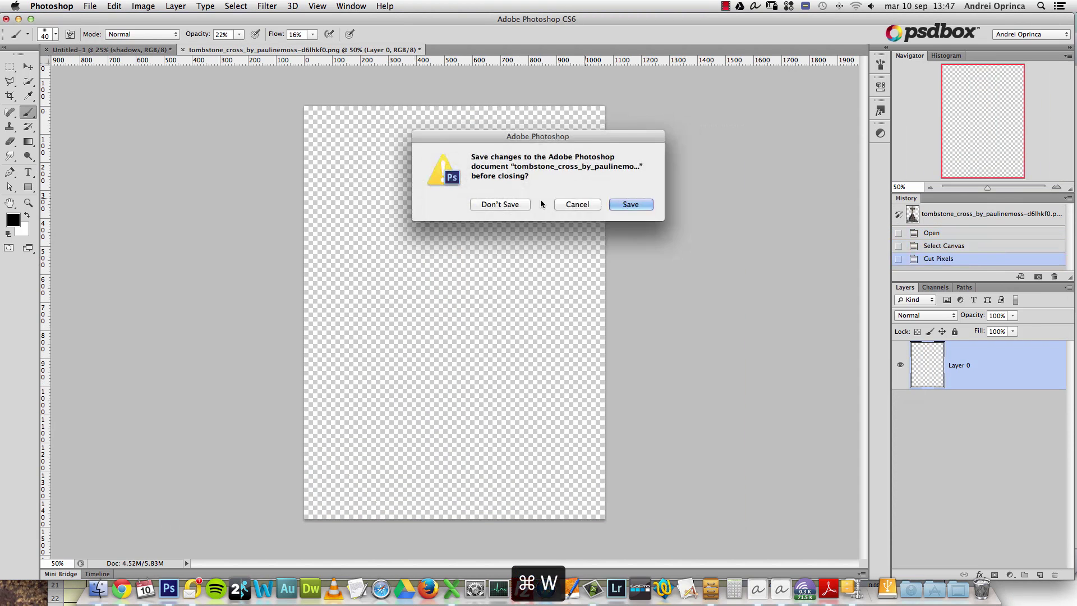
left_click(505, 204)
key("super+v")
Move the tombstone into the grass to the right of the model and bring its layer above all the others
key("v")
left_click_drag(469, 327, 644, 340)
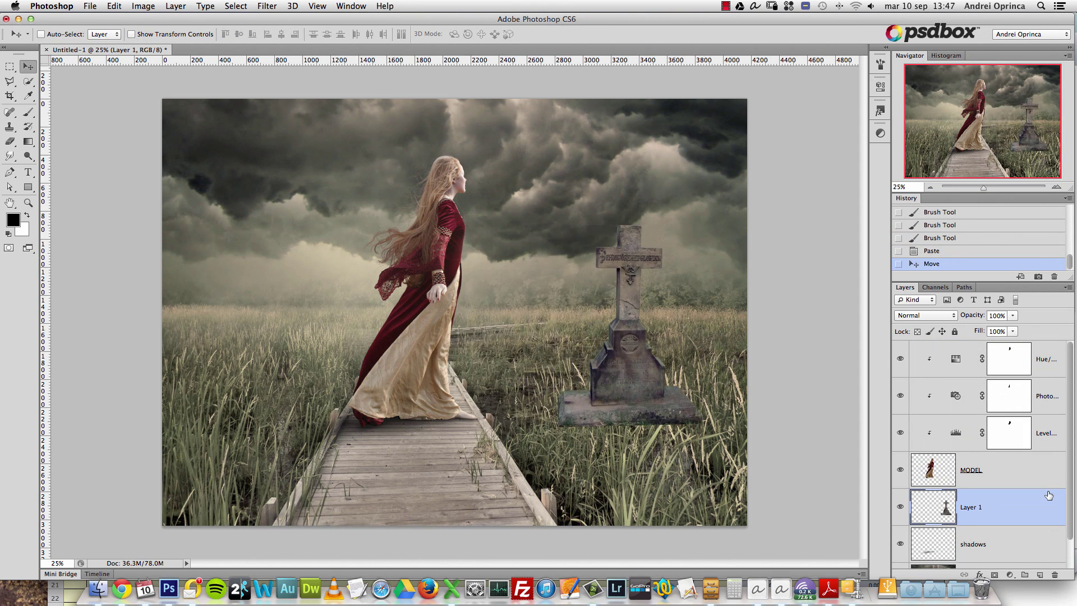
left_click_drag(662, 387, 671, 377)
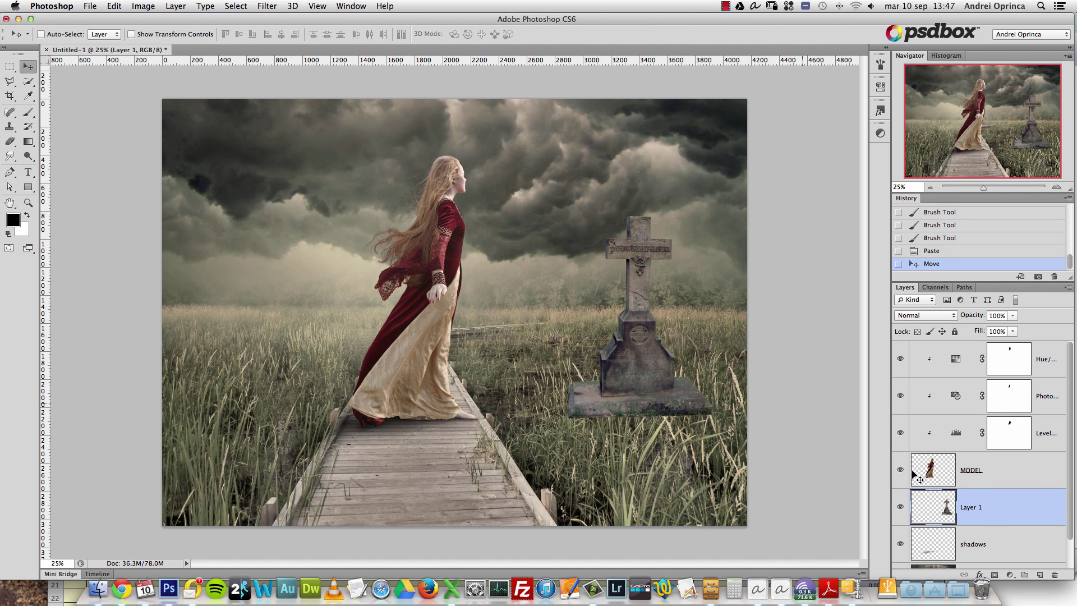
mouse_move(652, 318)
left_mouse_down()
mouse_move(640, 372)
mouse_move(647, 319)
left_mouse_up()
left_click_drag(1017, 507, 1001, 351)
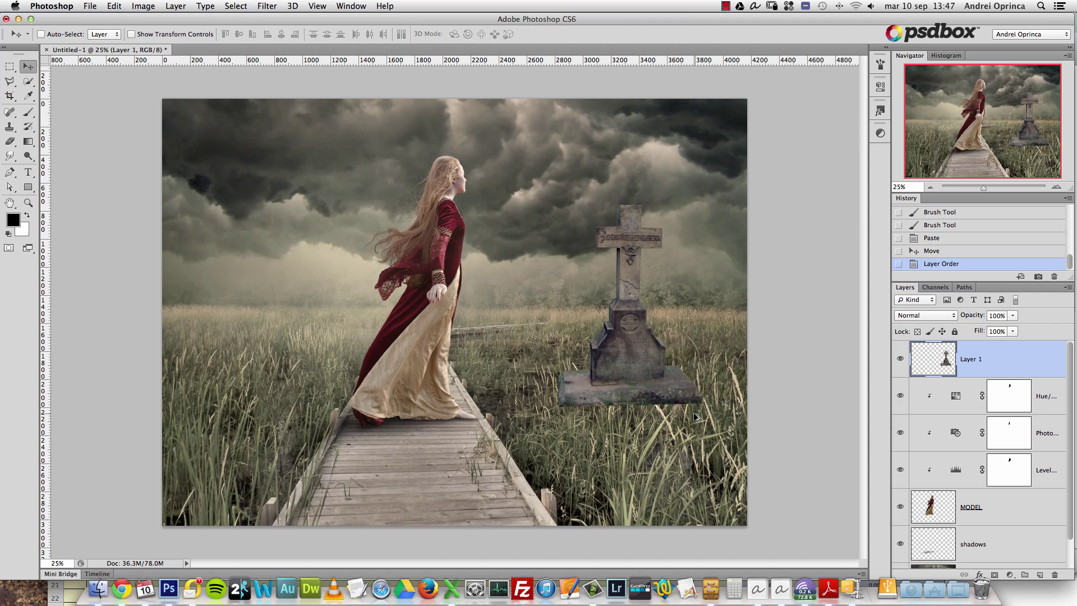
Add a linked layer mask to the tombstone layer, ready for painting around its base with the Brush tool
key("ctrl+plus")
scroll(694, 384, "right", 5)
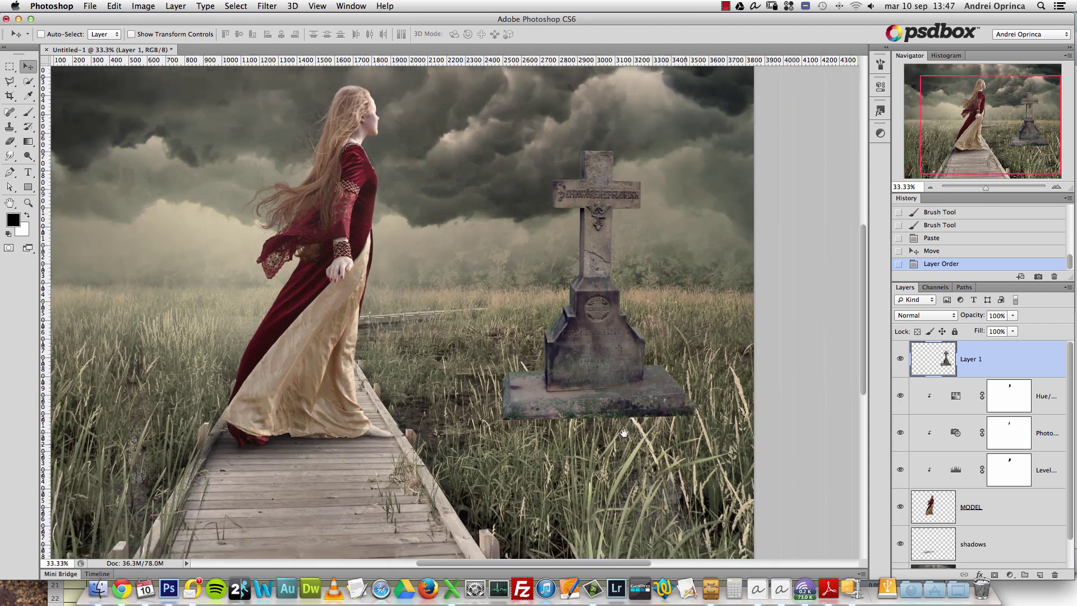
left_click(1056, 185)
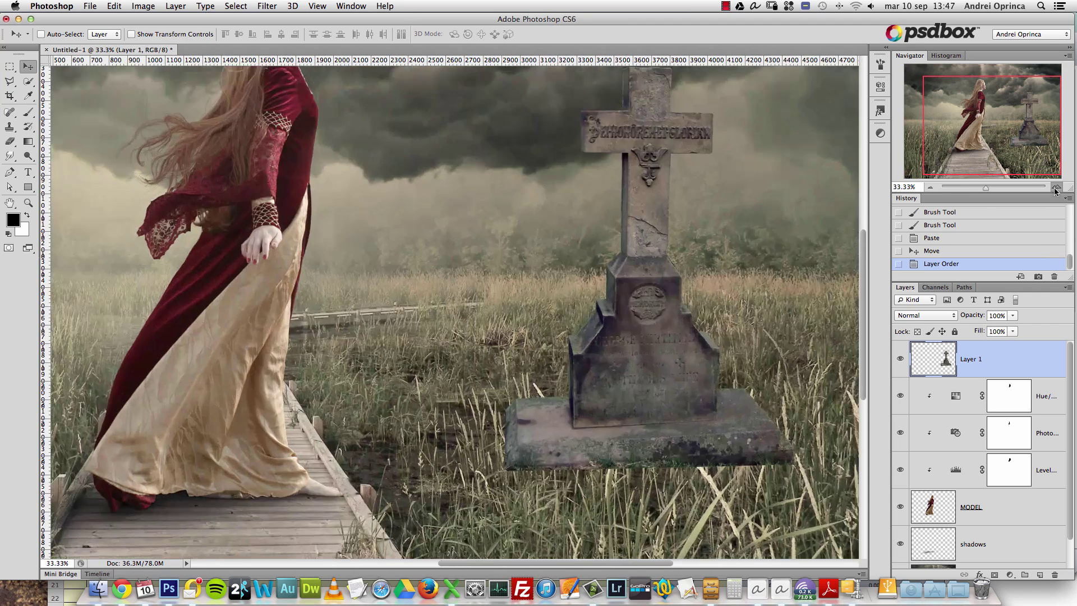
scroll(449, 309, "down", 2)
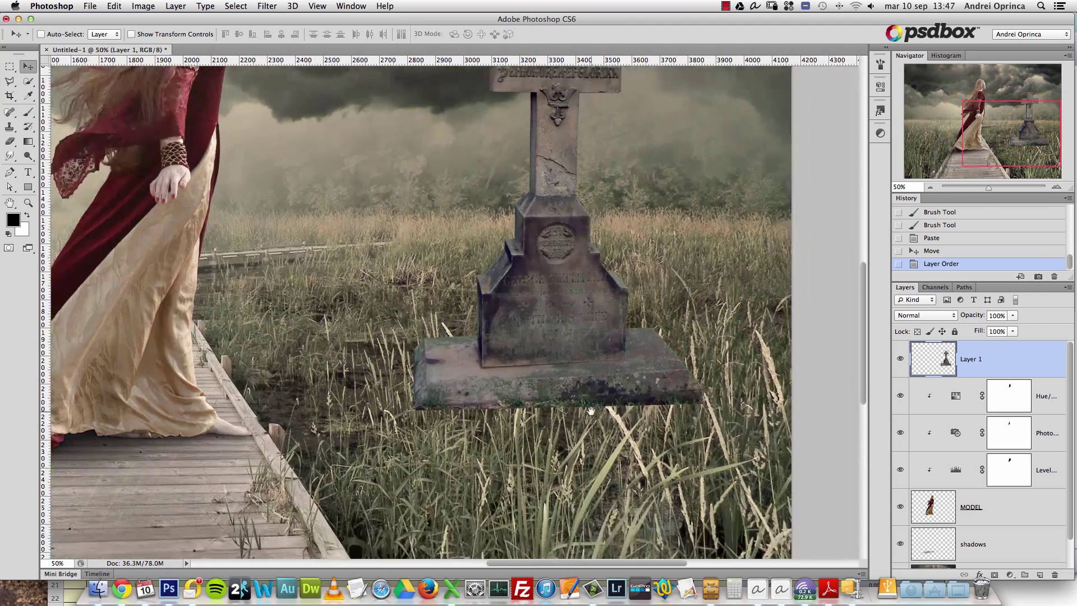
left_click(30, 112)
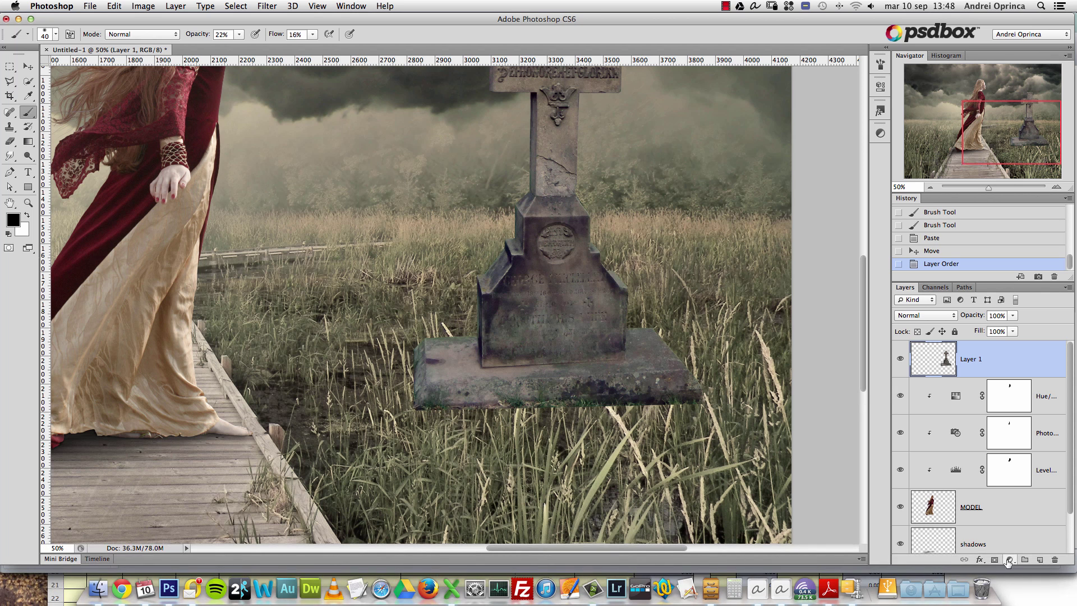
left_click(994, 560)
left_click(959, 364)
left_click(959, 359)
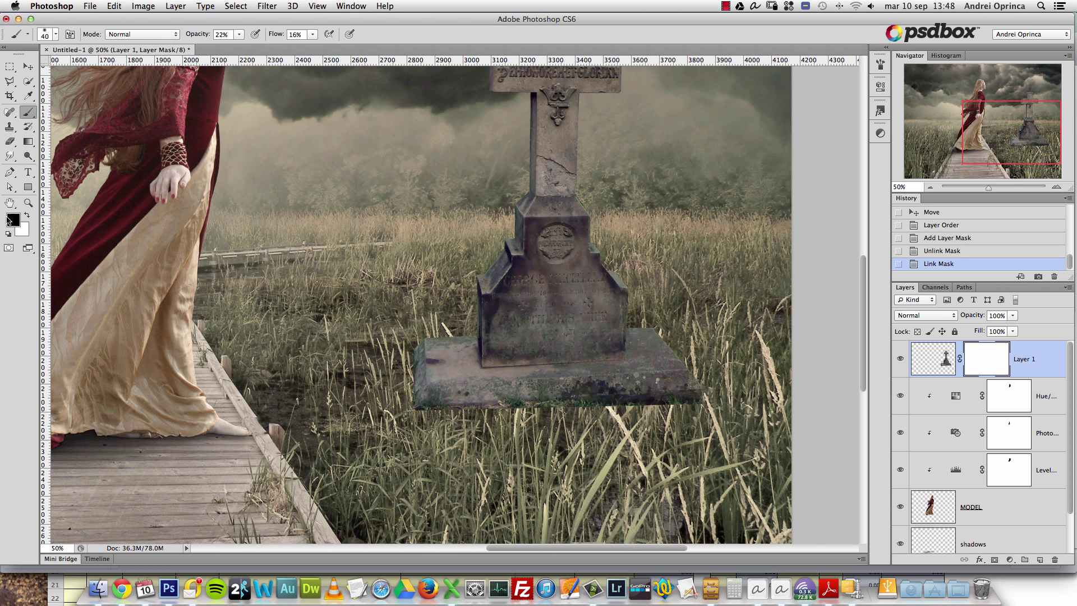
Set the brush to 100% opacity and 100% flow and choose the 134 px grass brush tip
left_click(238, 34)
left_click_drag(243, 46, 288, 47)
left_click(312, 34)
right_click(480, 184)
left_click_drag(579, 204, 590, 205)
left_click(733, 311)
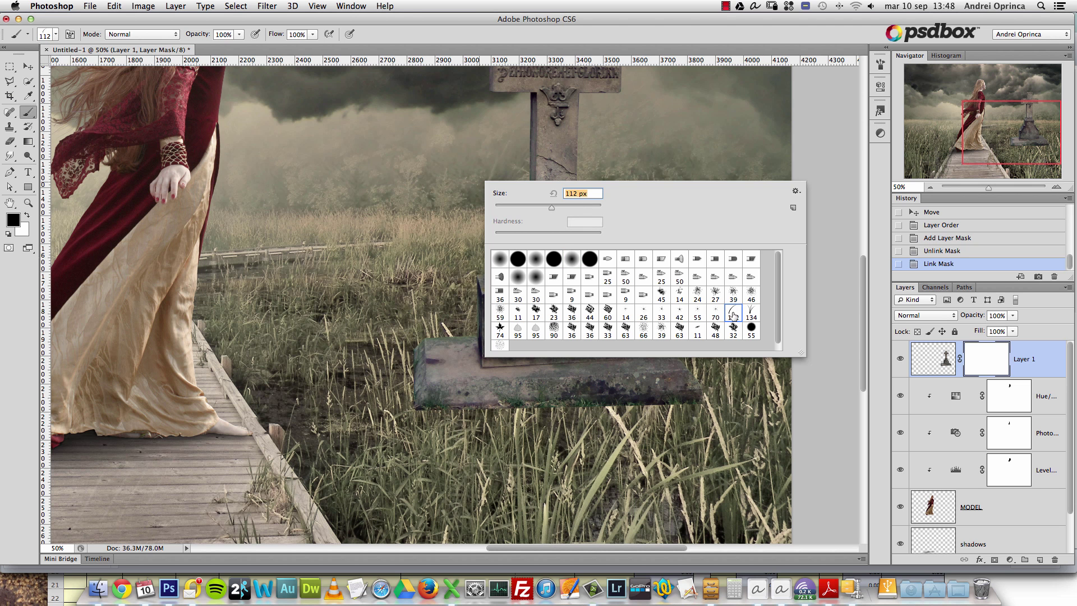
left_click(745, 315)
Turn off Color Dynamics for the grass brush
left_click(880, 65)
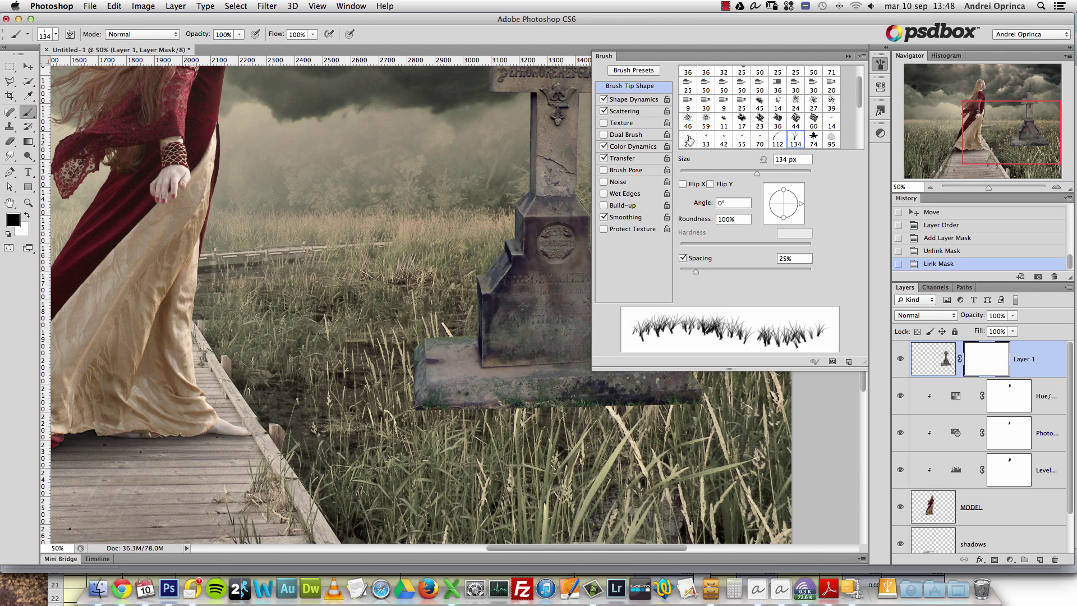
left_click(604, 148)
key("F5")
key("F5")
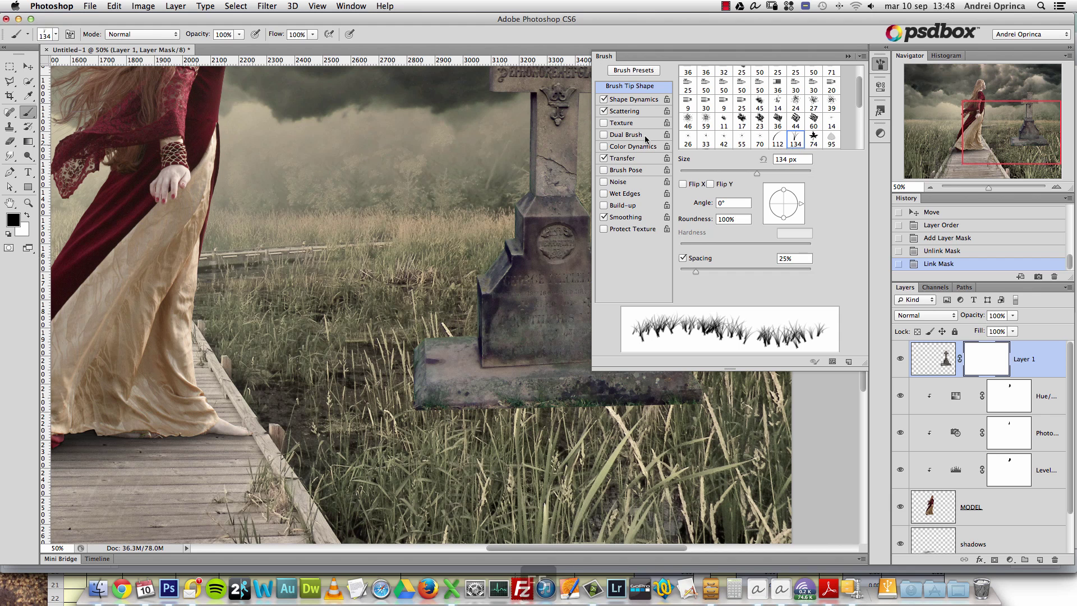
left_click(848, 57)
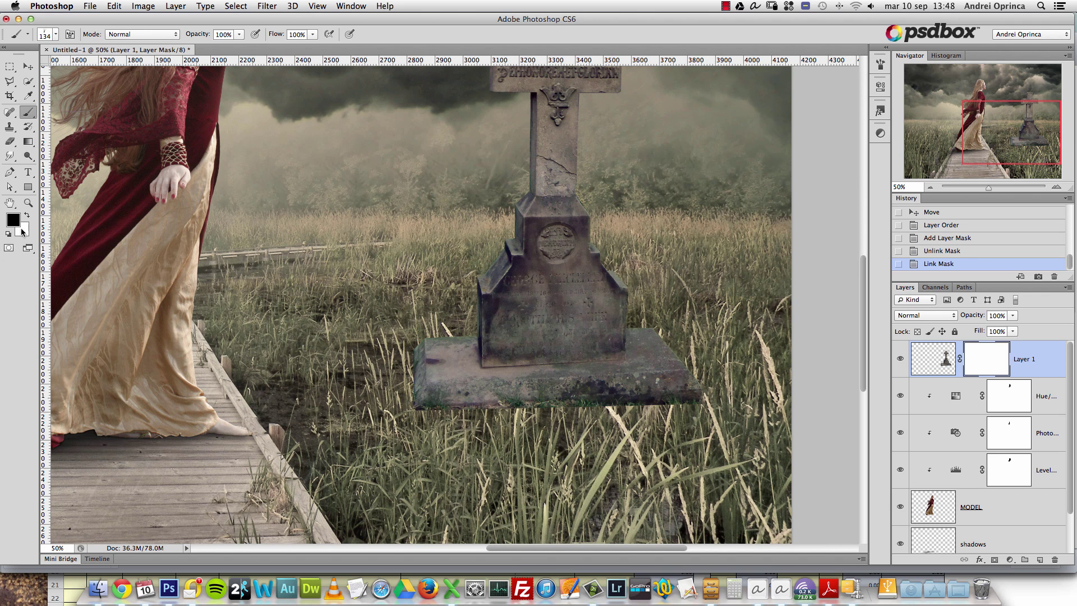
Paint black grass strokes on the tombstone's mask along the base slab, varying the brush size so grass overlaps the stone
left_click_drag(594, 414, 581, 404)
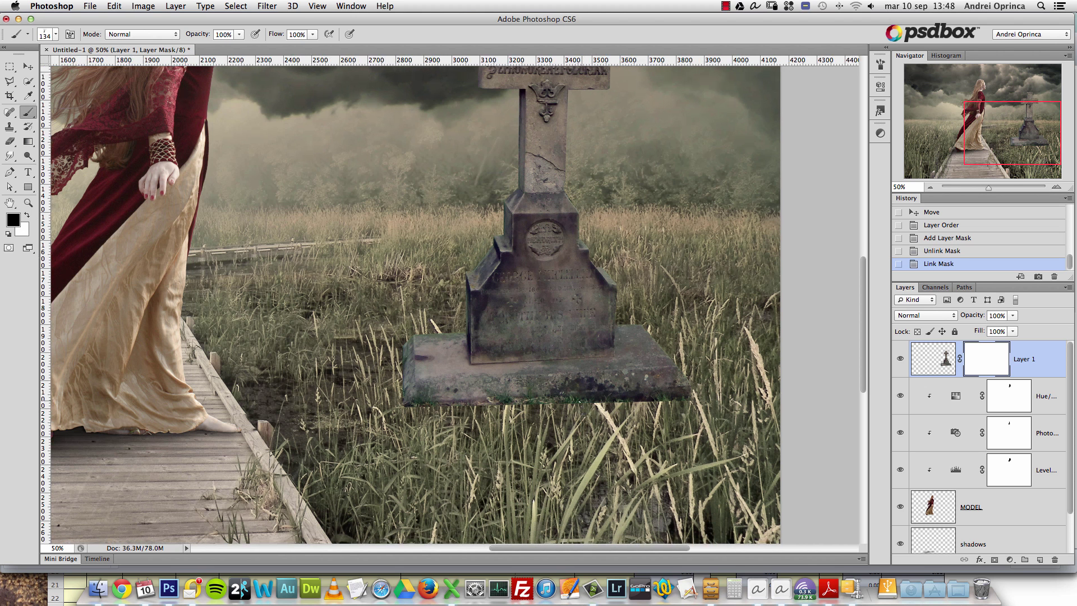
left_click_drag(694, 396, 569, 397)
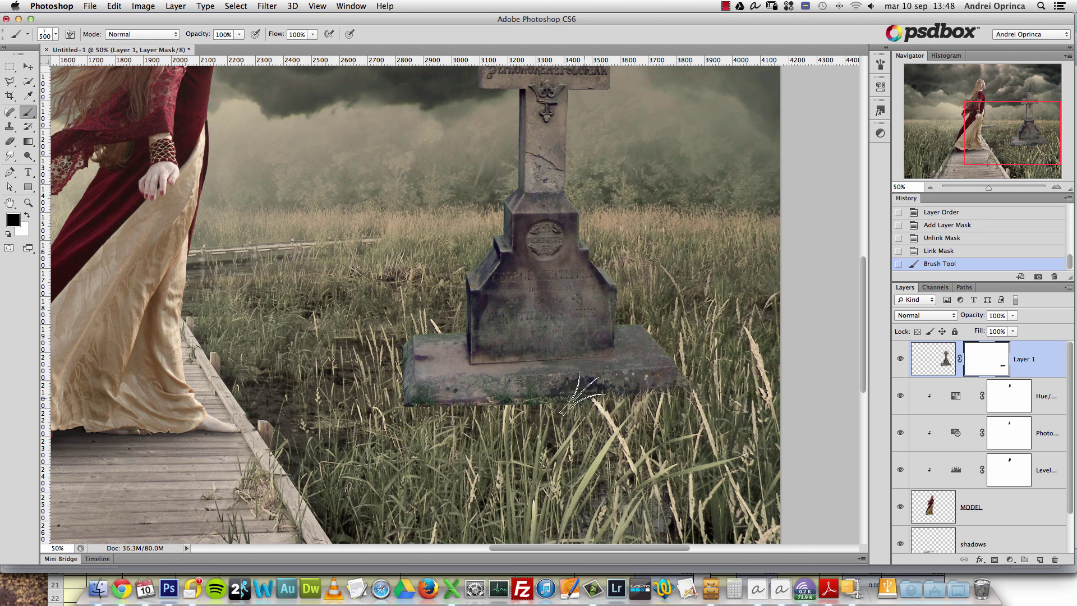
key("bracketright")
key("bracketright")
key("bracketright")
mouse_move(517, 388)
left_mouse_down()
mouse_move(589, 417)
mouse_move(436, 425)
mouse_move(554, 420)
mouse_move(404, 421)
mouse_move(472, 418)
mouse_move(389, 416)
mouse_move(415, 413)
mouse_move(381, 409)
mouse_move(376, 393)
mouse_move(400, 393)
mouse_move(413, 445)
mouse_move(430, 434)
mouse_move(626, 437)
mouse_move(692, 399)
mouse_move(578, 418)
mouse_move(642, 423)
mouse_move(592, 411)
mouse_move(458, 425)
mouse_move(677, 409)
mouse_move(423, 425)
mouse_move(686, 405)
mouse_move(503, 408)
left_mouse_up()
left_click(392, 367)
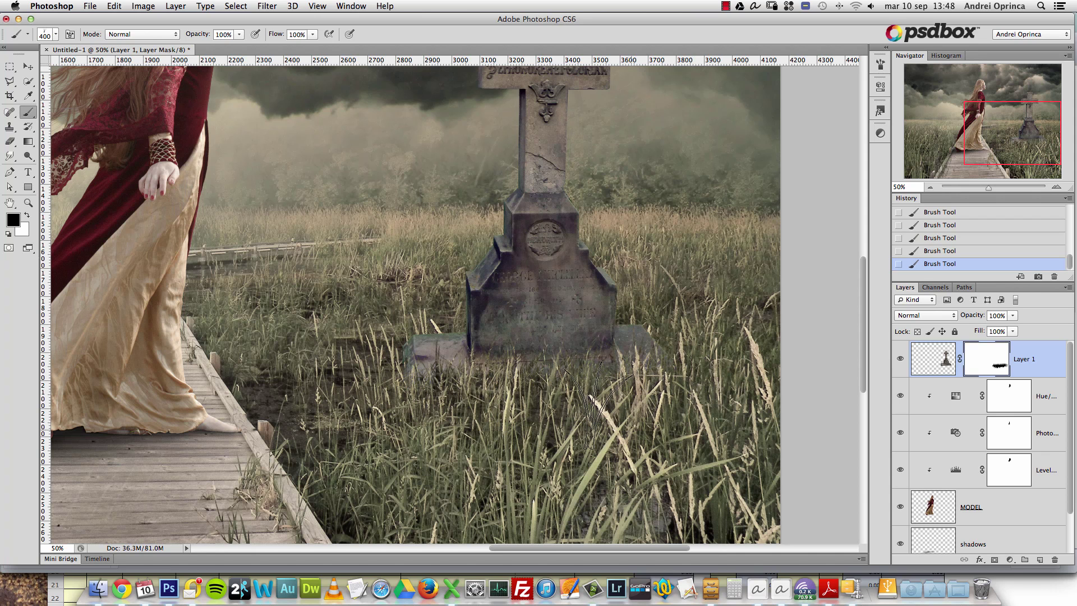
key("bracketleft")
Add a new layer clipped to the tombstone and set a soft round 200 px brush with 29% opacity and 40% flow
left_click(1040, 560)
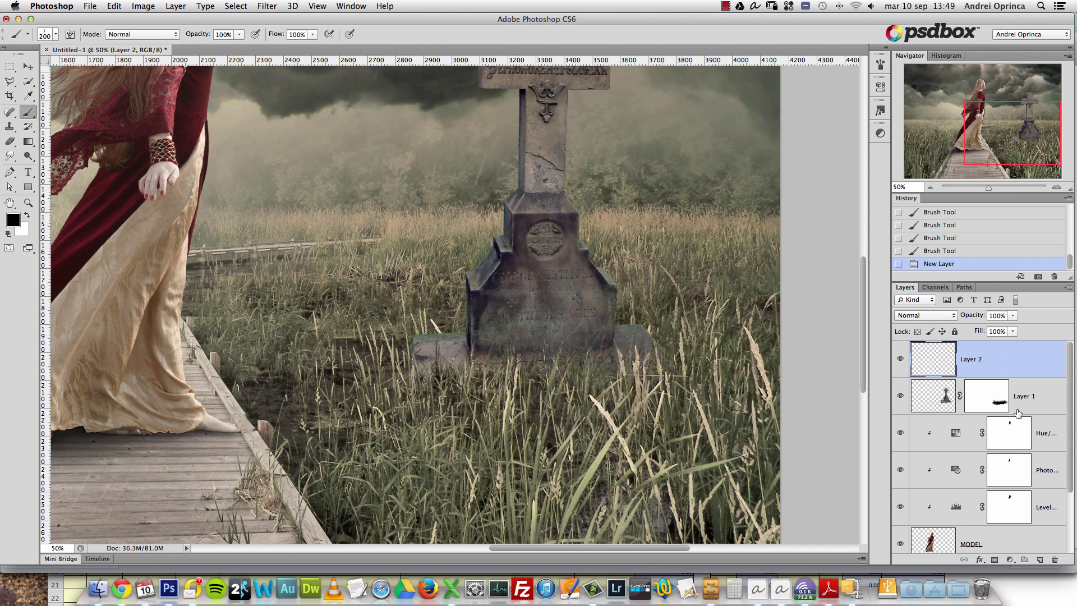
left_click(1022, 375, "alt")
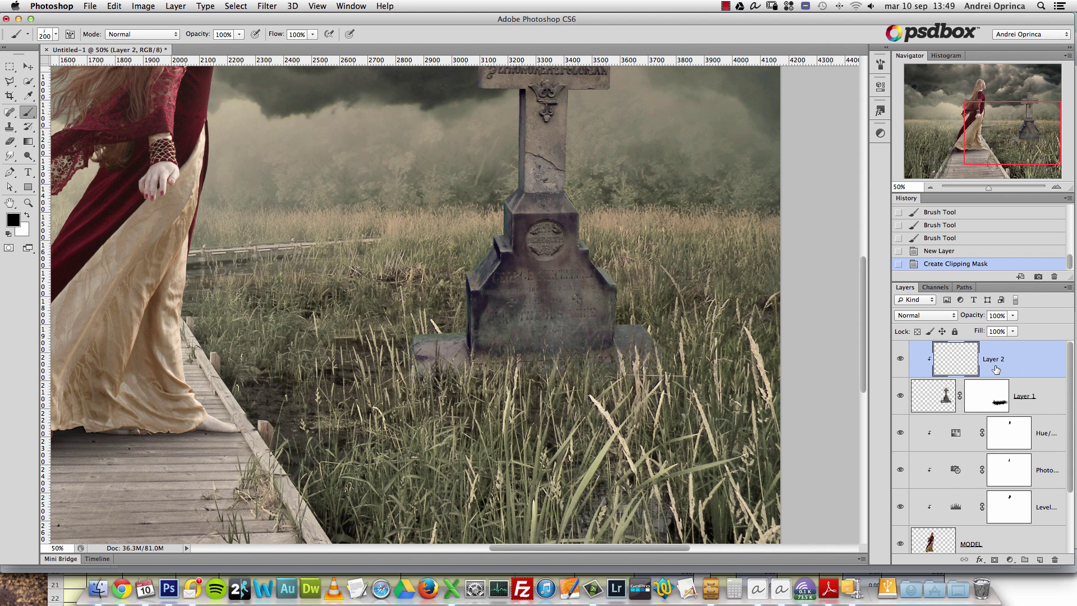
right_click(568, 240)
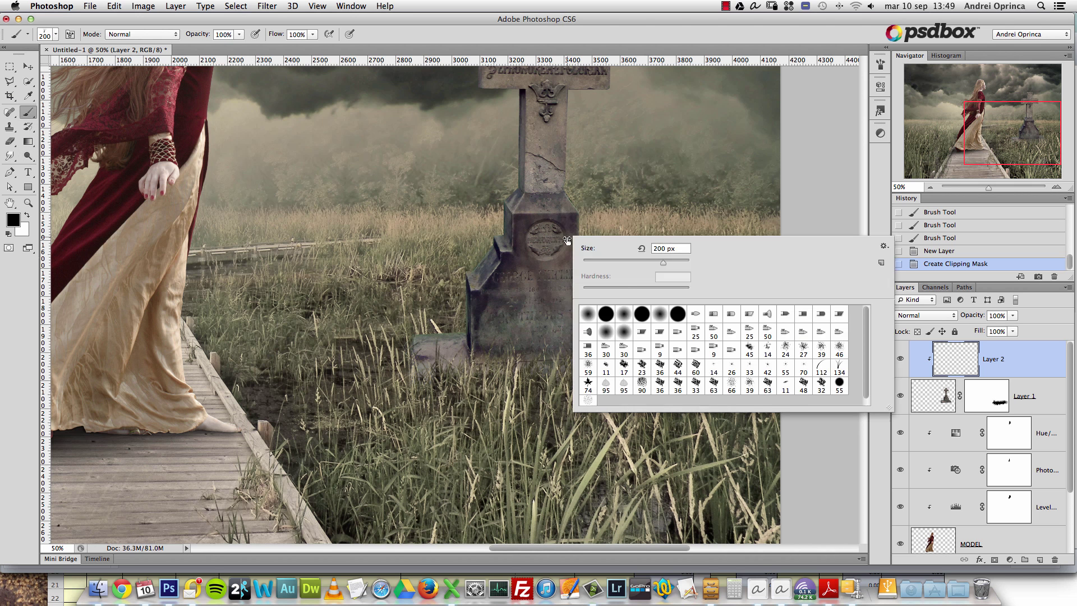
left_click(588, 314)
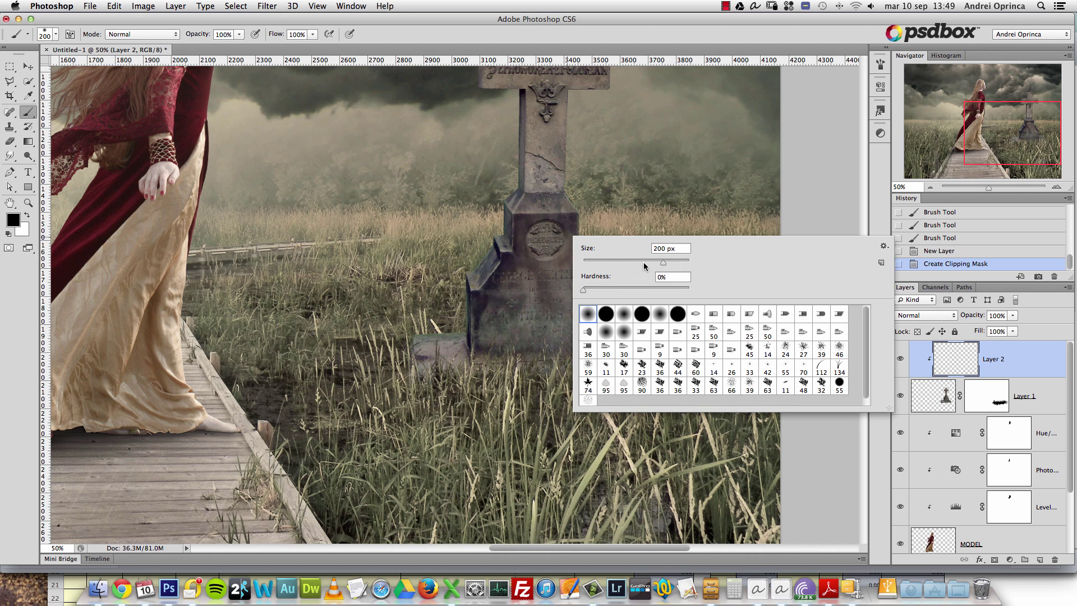
left_click(313, 34)
left_click_drag(311, 46, 201, 47)
left_click(239, 34)
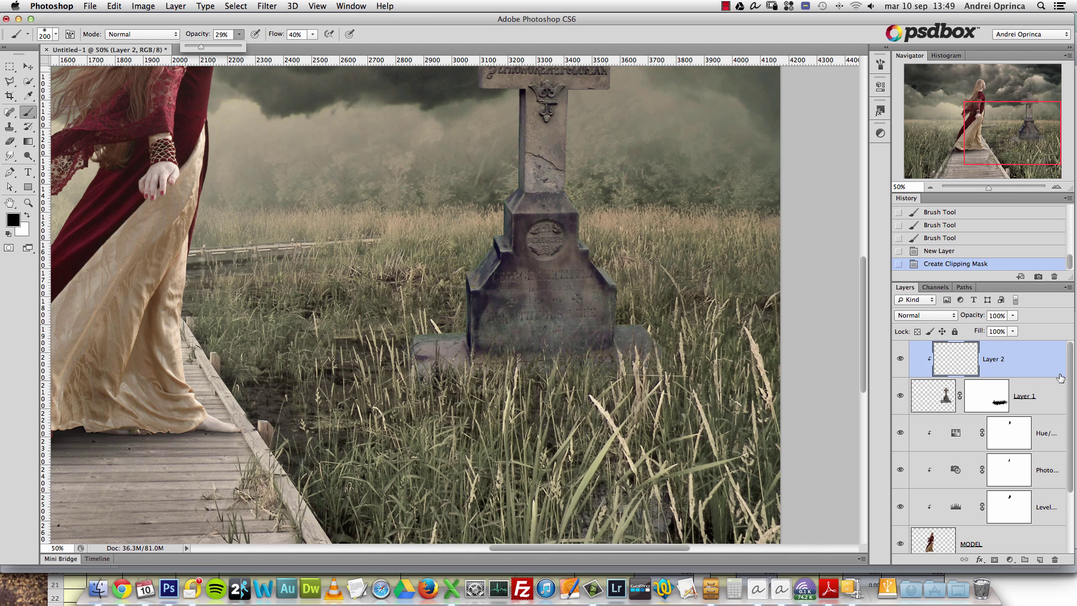
left_click(985, 360)
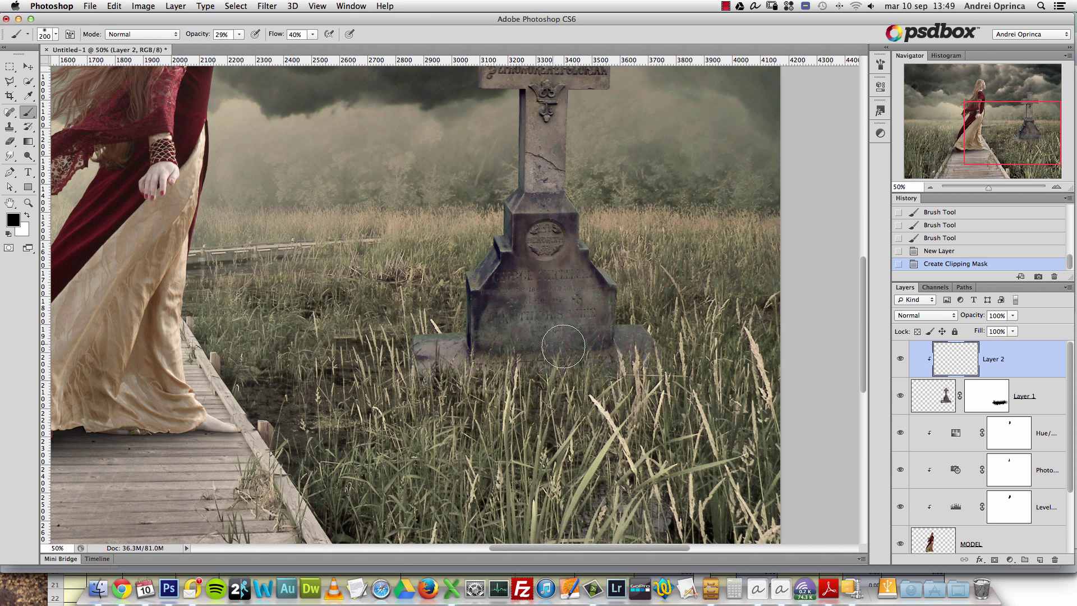
Try soft black shadow strokes along the tombstone's base, lowering the brush flow to 31%, and undo the strokes
left_click_drag(637, 366, 644, 367)
left_click_drag(454, 358, 443, 362)
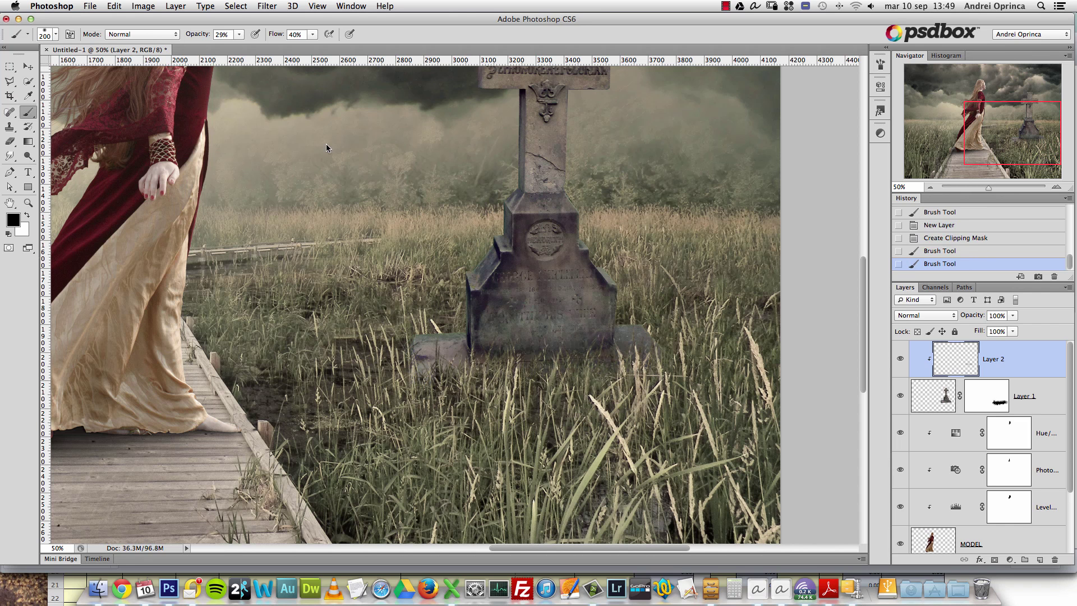
left_click(313, 34)
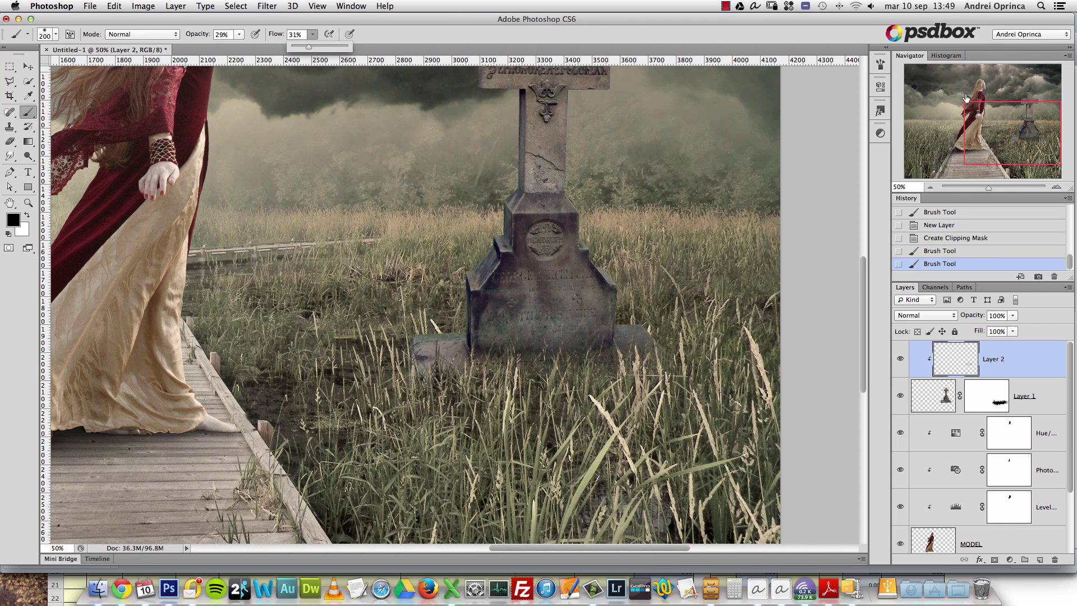
scroll(448, 303, "left", 5)
mouse_move(496, 367)
left_mouse_down()
mouse_move(555, 375)
mouse_move(594, 361)
left_mouse_up()
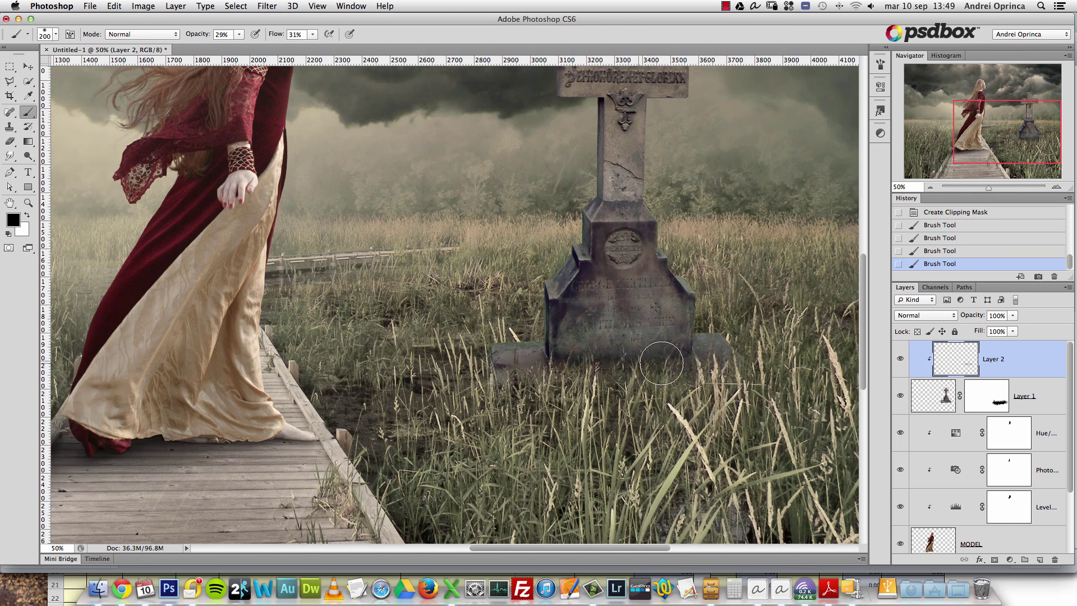
key("super+alt+z")
key("super+alt+z")
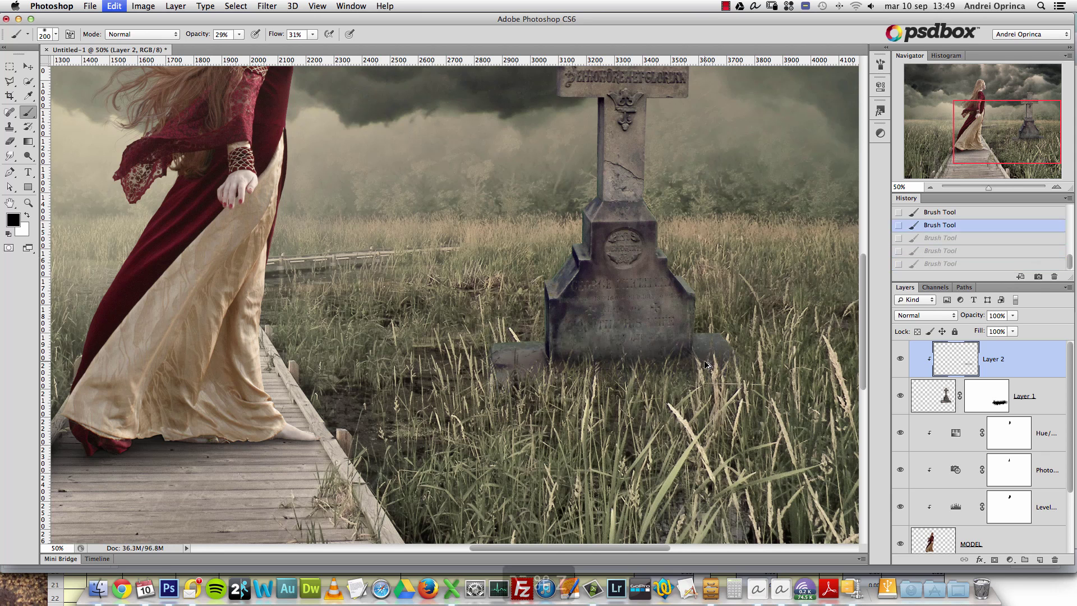
key("super+alt+z")
key("super+alt+z")
Set the brush opacity to 15%, paint a soft black shadow along the tombstone's base on the clipped layer, and check the effect
left_click(243, 35)
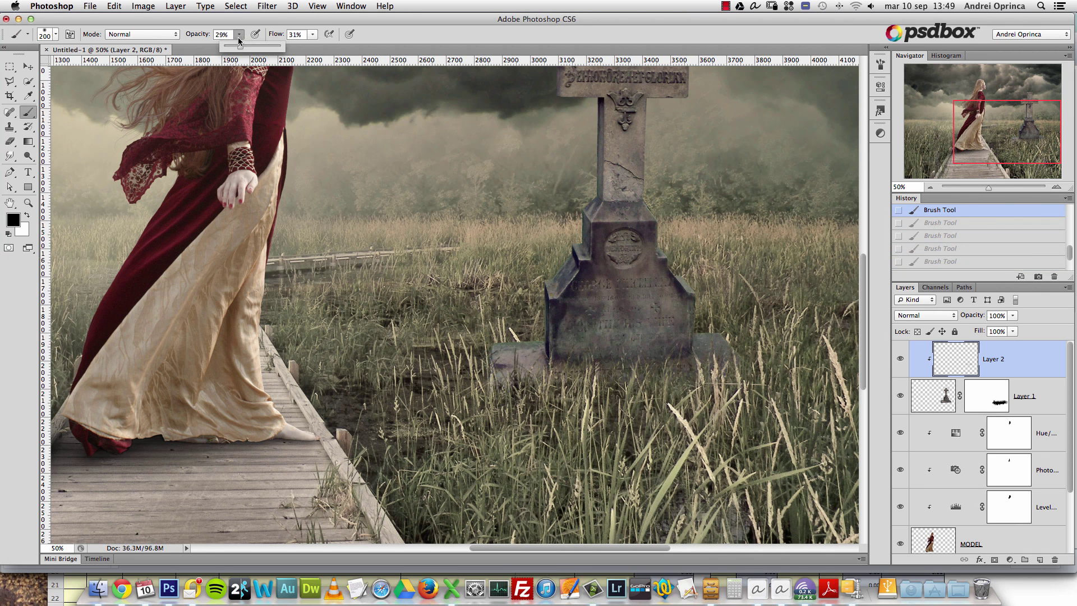
left_click(729, 365)
left_click(521, 389)
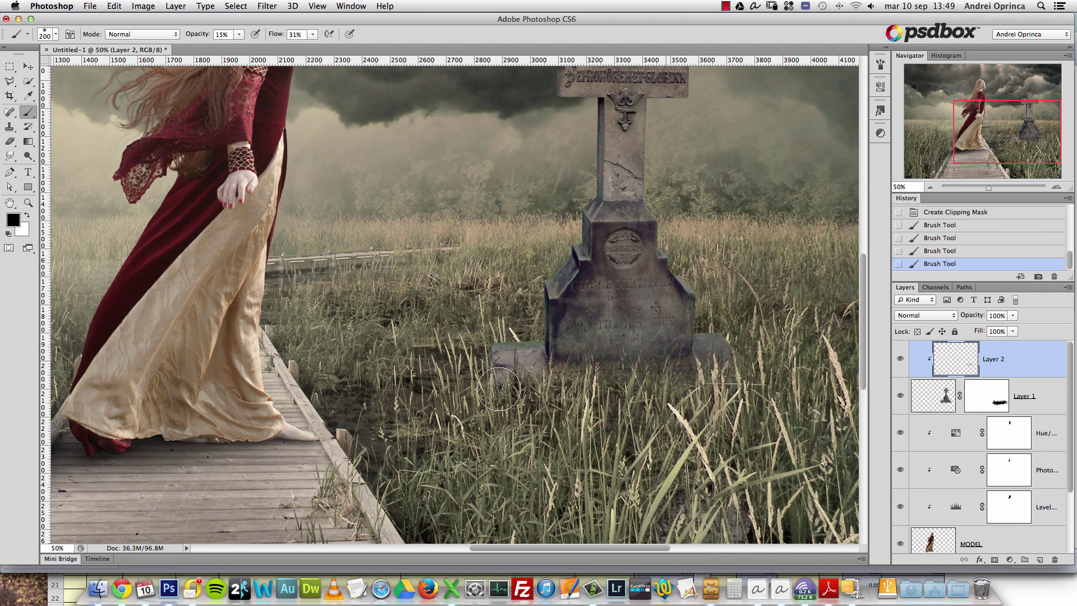
mouse_move(495, 380)
left_mouse_down()
mouse_move(699, 356)
mouse_move(539, 355)
mouse_move(663, 336)
mouse_move(568, 296)
mouse_move(710, 323)
left_mouse_up()
left_click(900, 359)
scroll(567, 336, "down", 5)
scroll(450, 317, "up", 2)
scroll(451, 317, "up", 3)
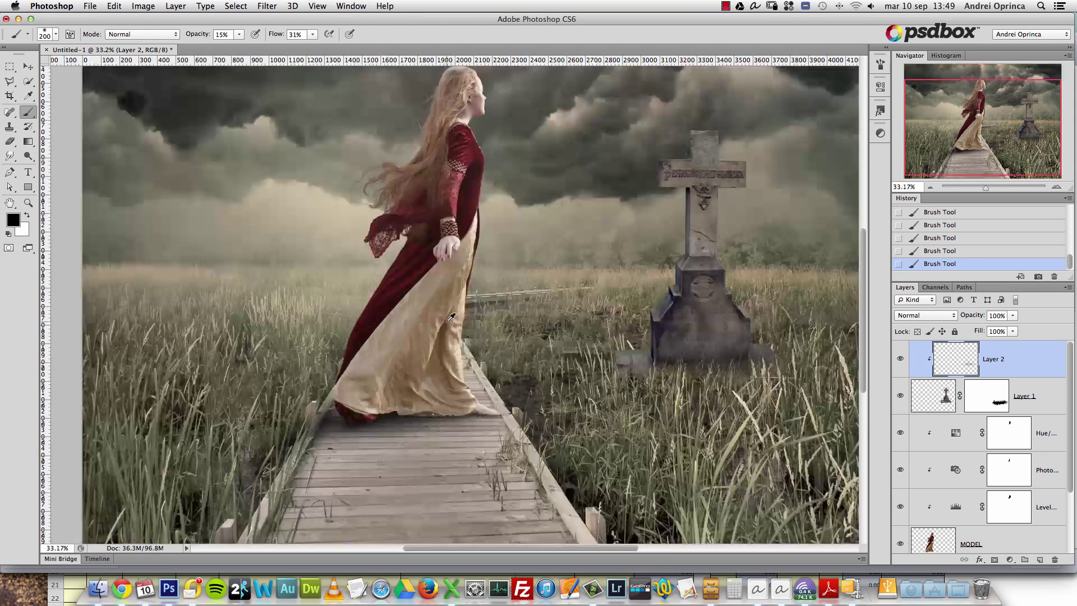
Open the crow_7_by_peroni68 PNG from the Animals folder inside Stock Photos on the INTENSO drive
left_click_drag(542, 240, 517, 291)
scroll(517, 291, "down", 3)
scroll(527, 286, "up", 4)
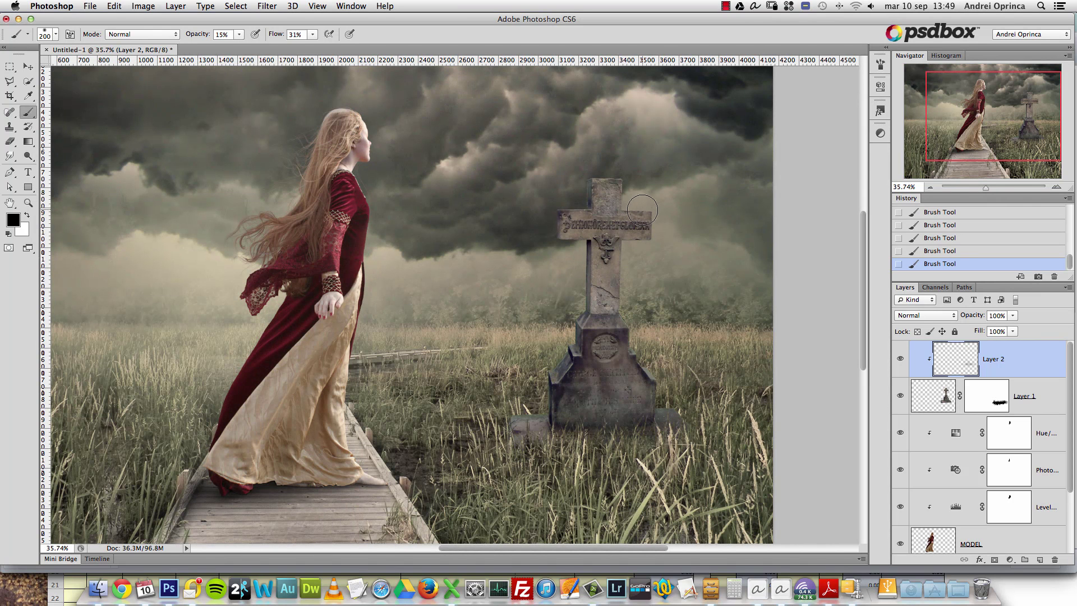
key("super+o")
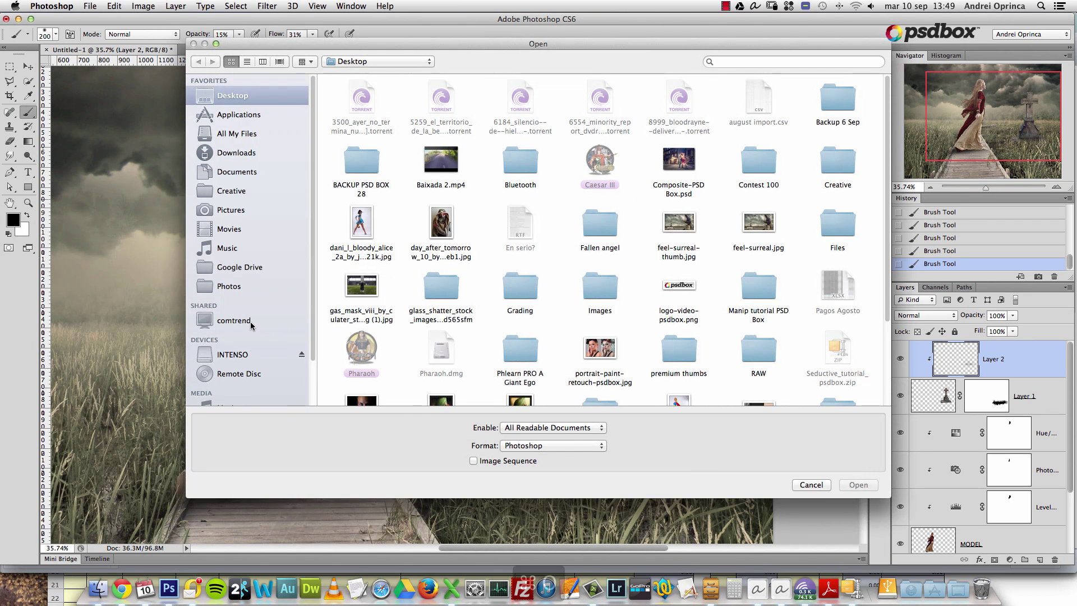
left_click(247, 354)
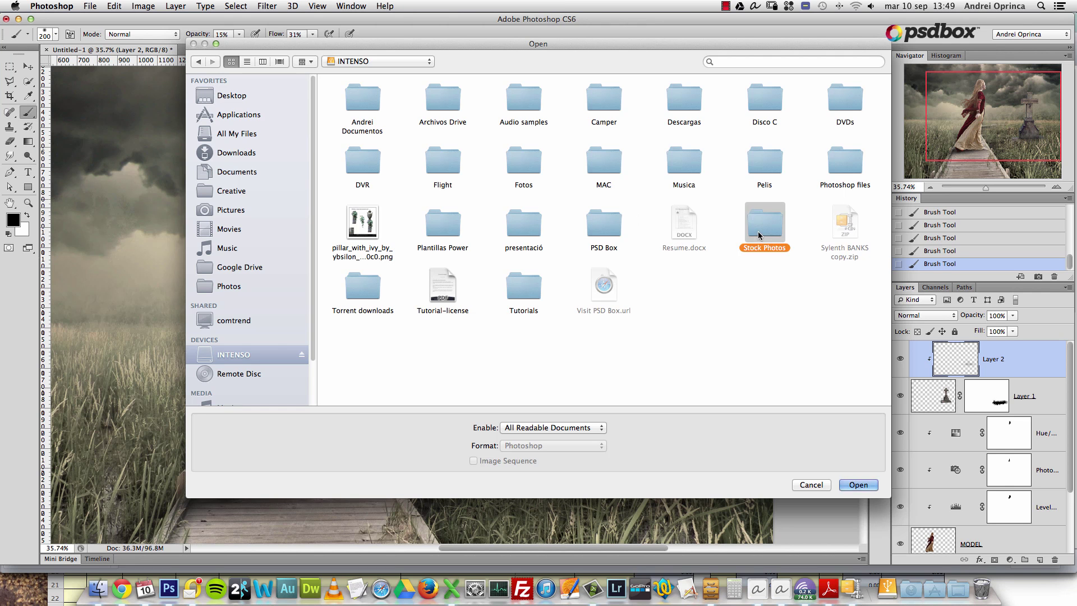
double_click(761, 236)
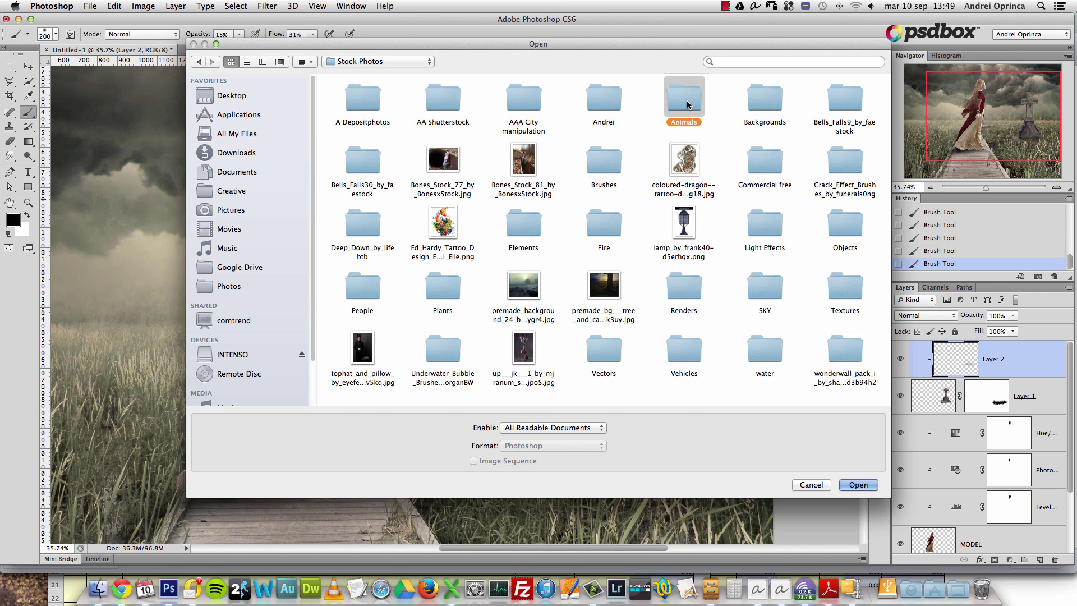
double_click(685, 100)
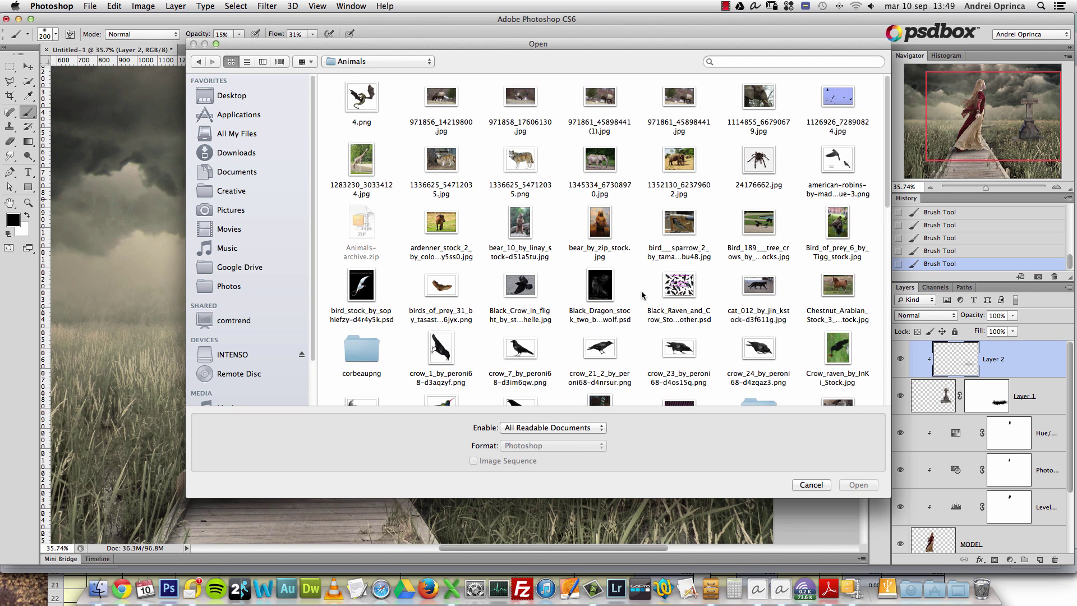
left_click(536, 349)
left_click(858, 484)
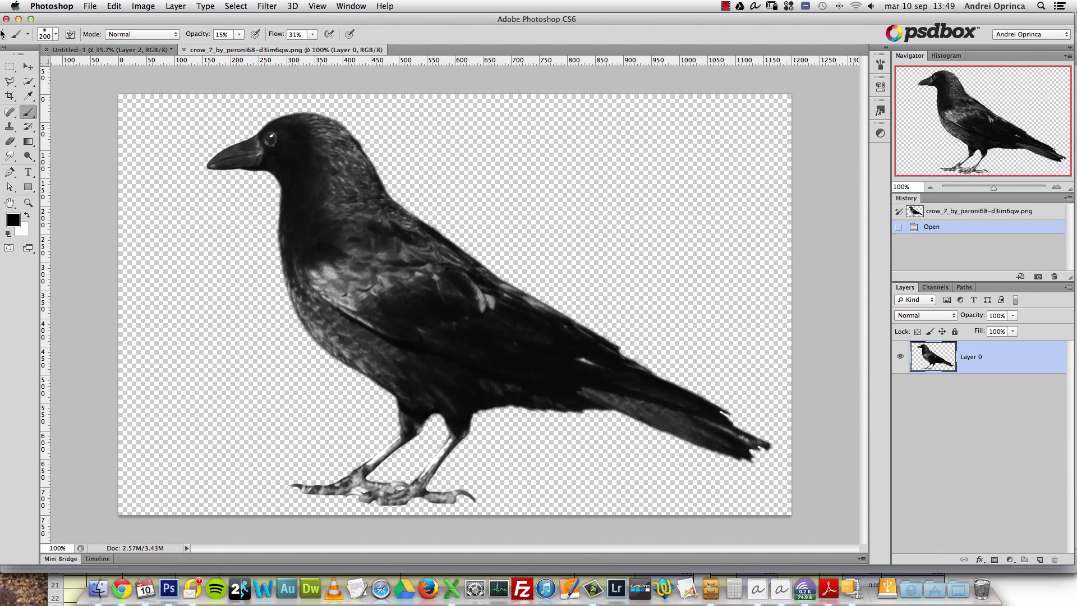
Copy the entire crow image, close its file and paste the crow into the boardwalk composite as a new layer
key("super+a")
key("super+c")
key("super+w")
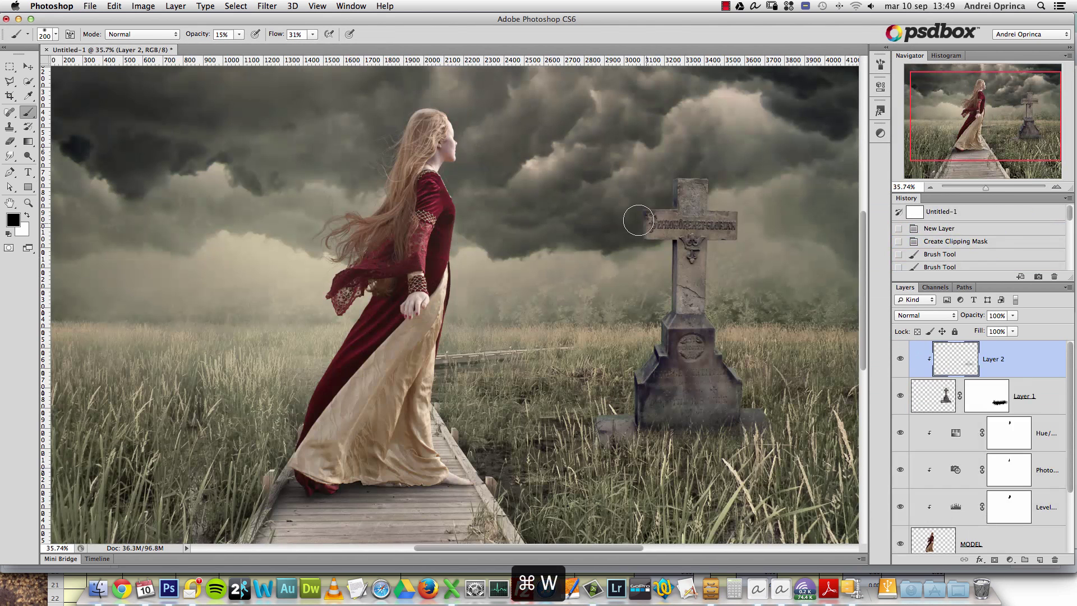
key("super+v")
Scale the crow down to a small bird proportionate to the tombstone and place it above the top of the cross
key("super+t")
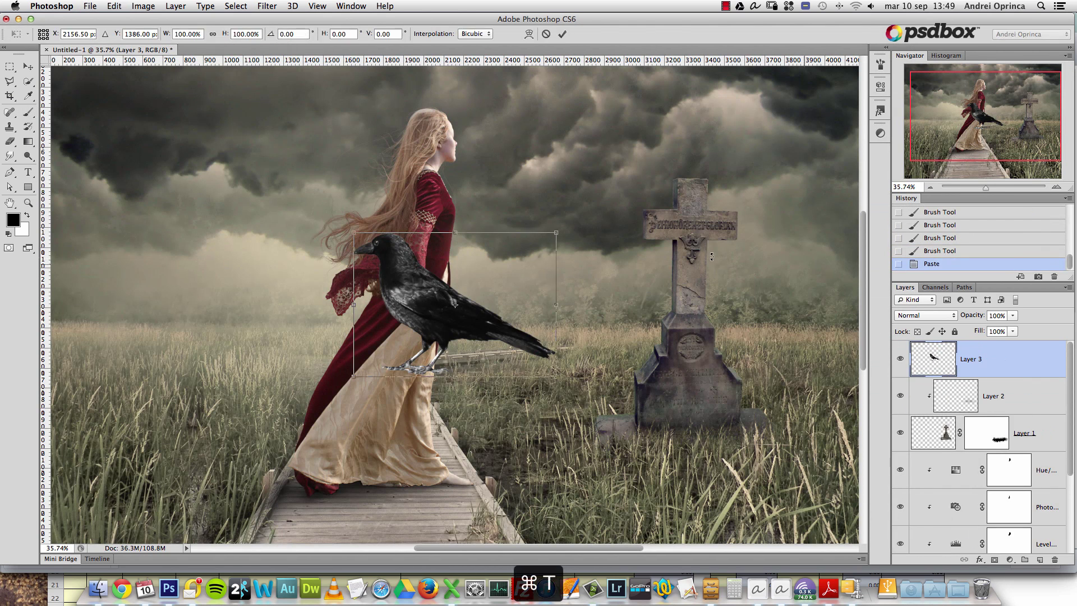
left_click_drag(555, 232, 413, 304)
left_click_drag(409, 352, 716, 158)
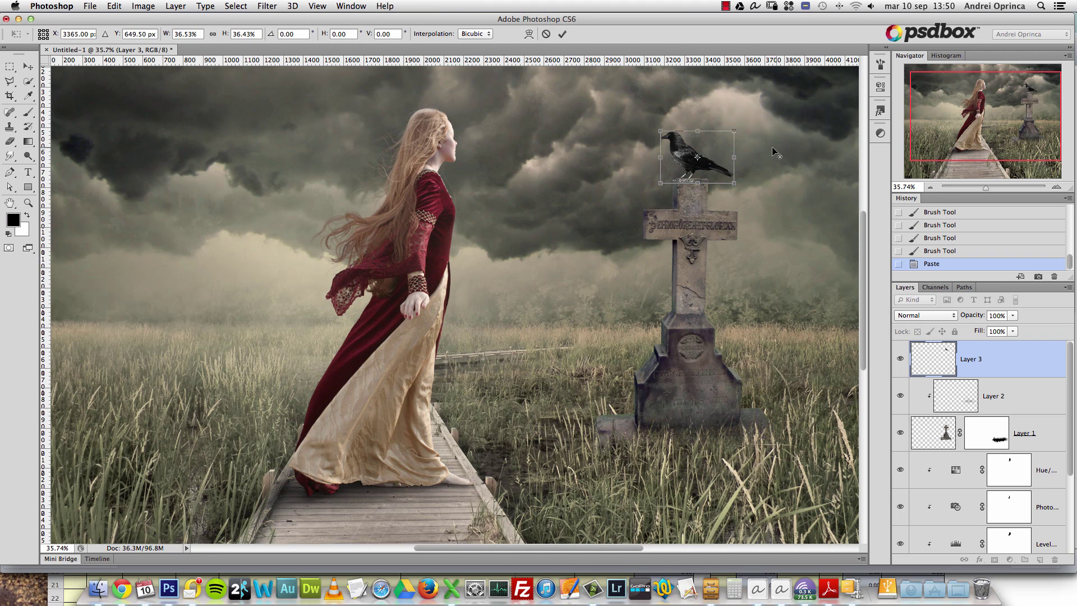
left_click(1056, 186)
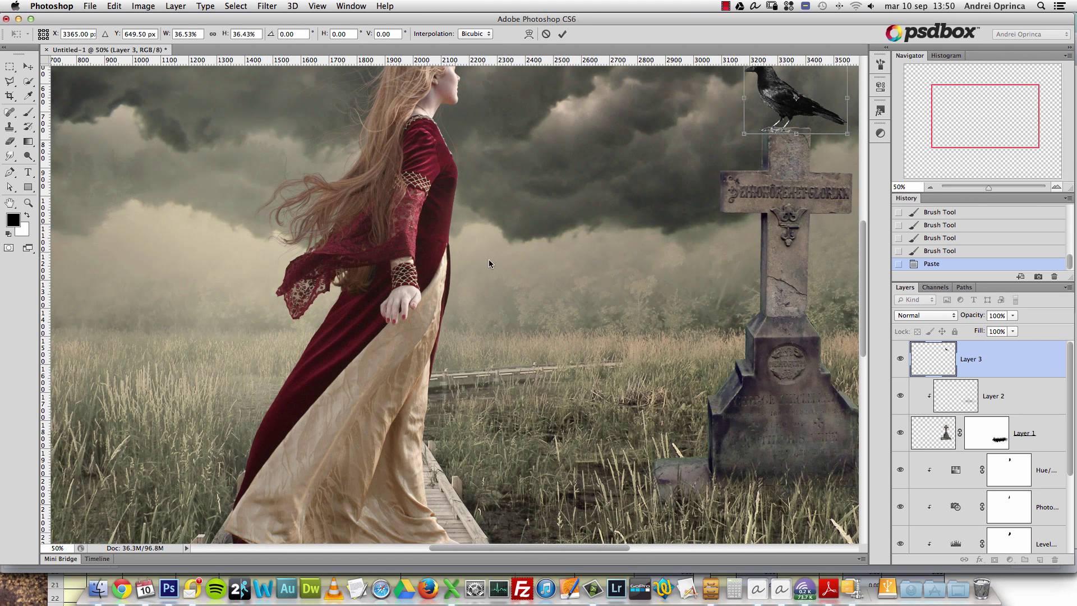
left_click_drag(984, 113, 1006, 102)
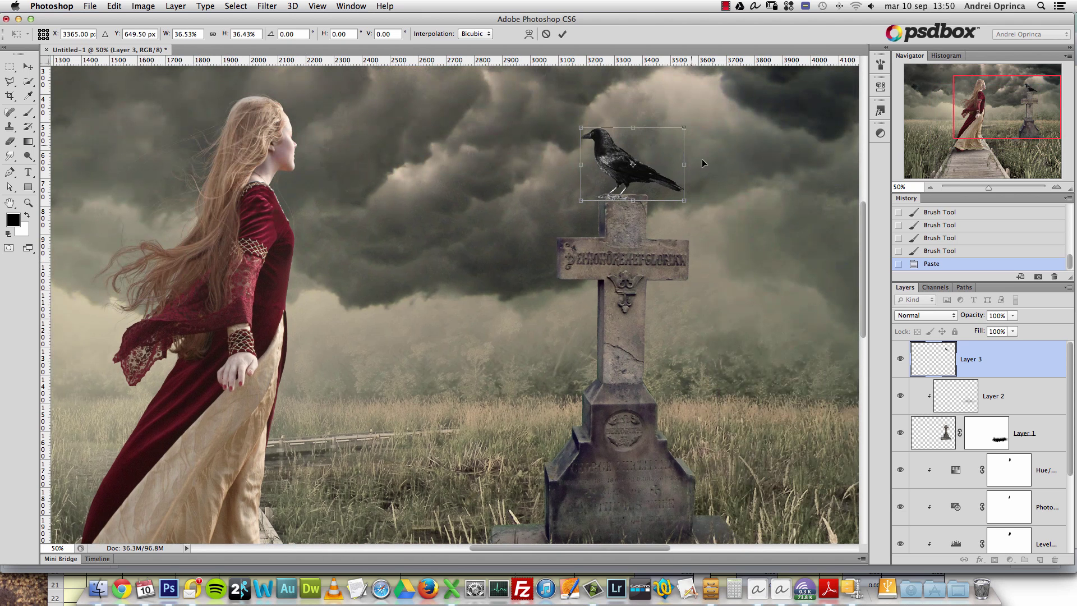
mouse_move(681, 121)
left_mouse_down()
mouse_move(676, 137)
mouse_move(638, 160)
mouse_move(639, 177)
mouse_move(653, 176)
left_mouse_up()
key("Return")
Reposition the crow in small steps so its feet stand on the top edge of the stone cross
key("b")
left_click(1056, 186)
left_click(1056, 187)
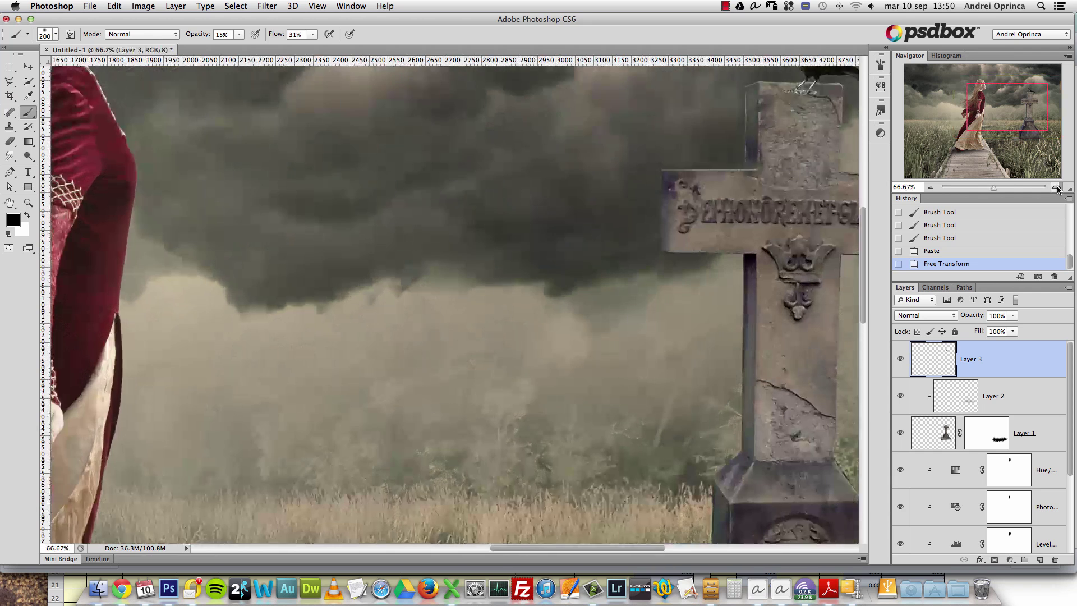
left_click_drag(1026, 102, 1045, 83)
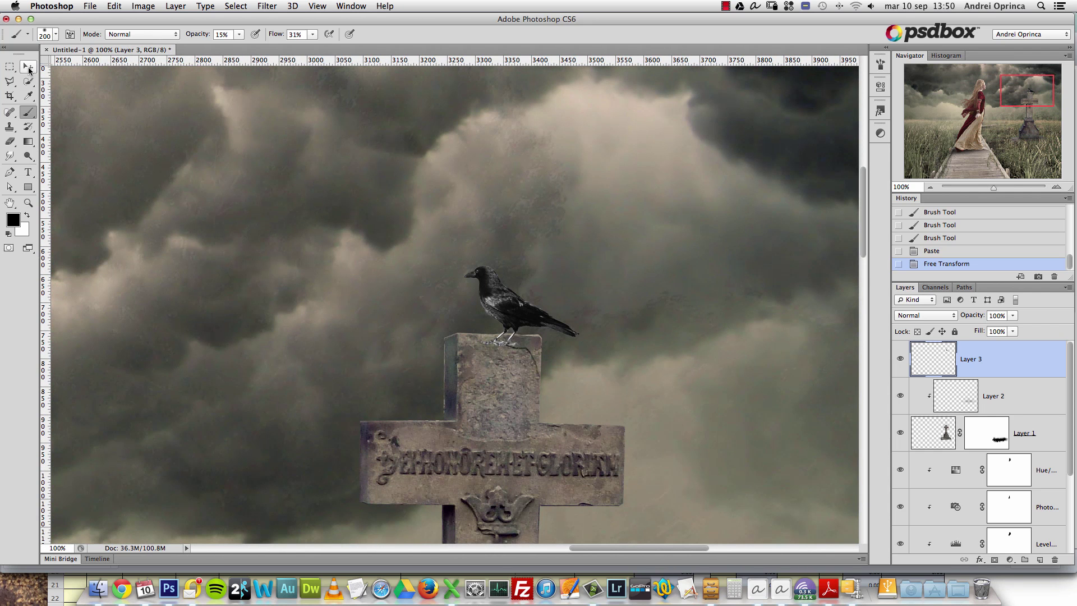
key("v")
left_click_drag(569, 331, 572, 316)
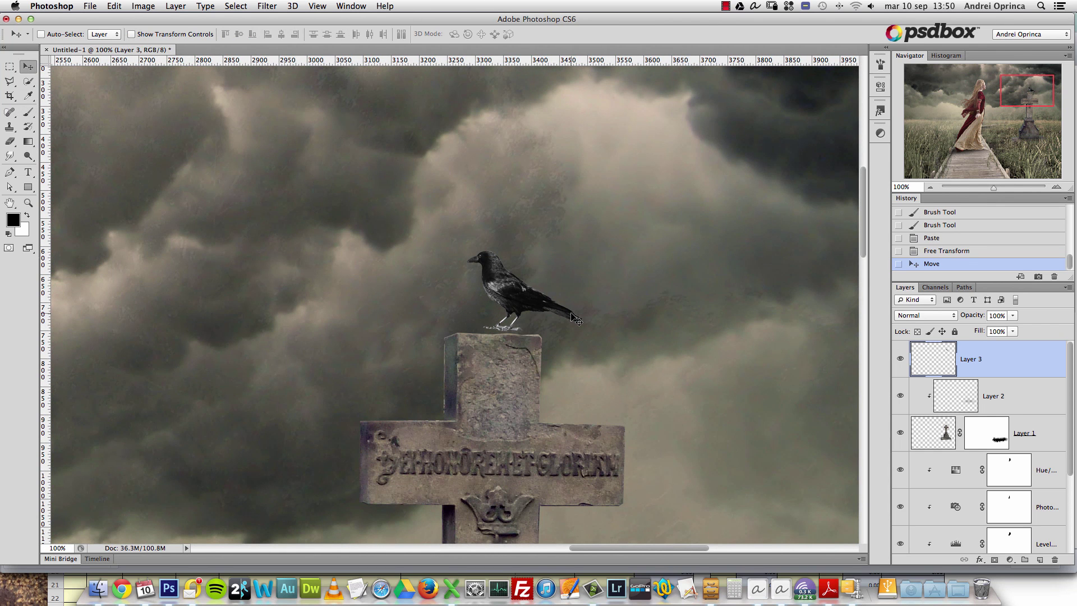
key("Down")
key("Down")
key("Down")
key("Down")
key("Down")
key("Down")
key("Down")
key("Down")
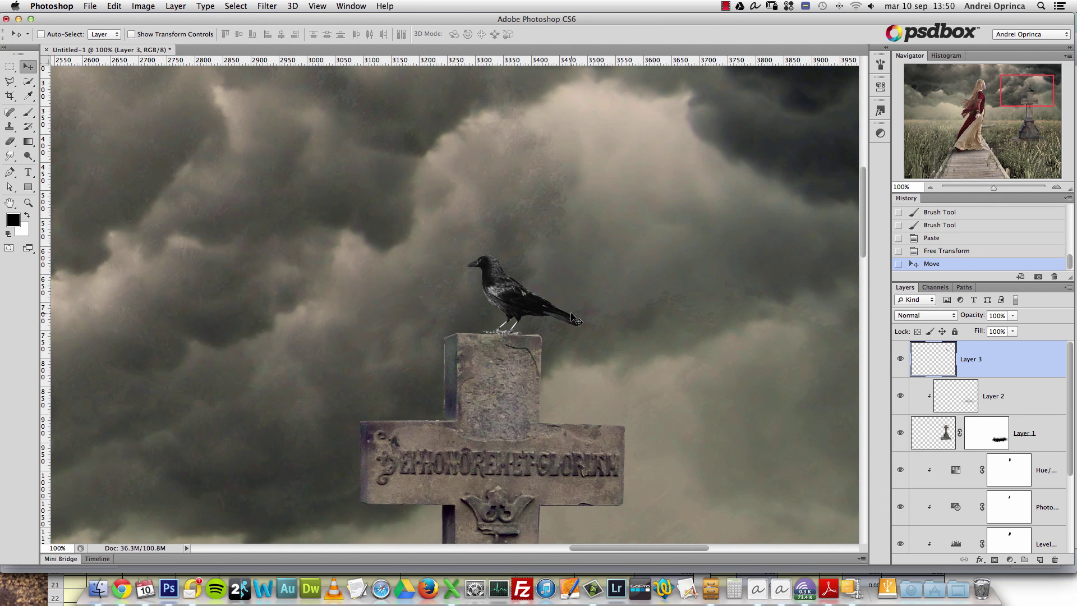
key("super+t")
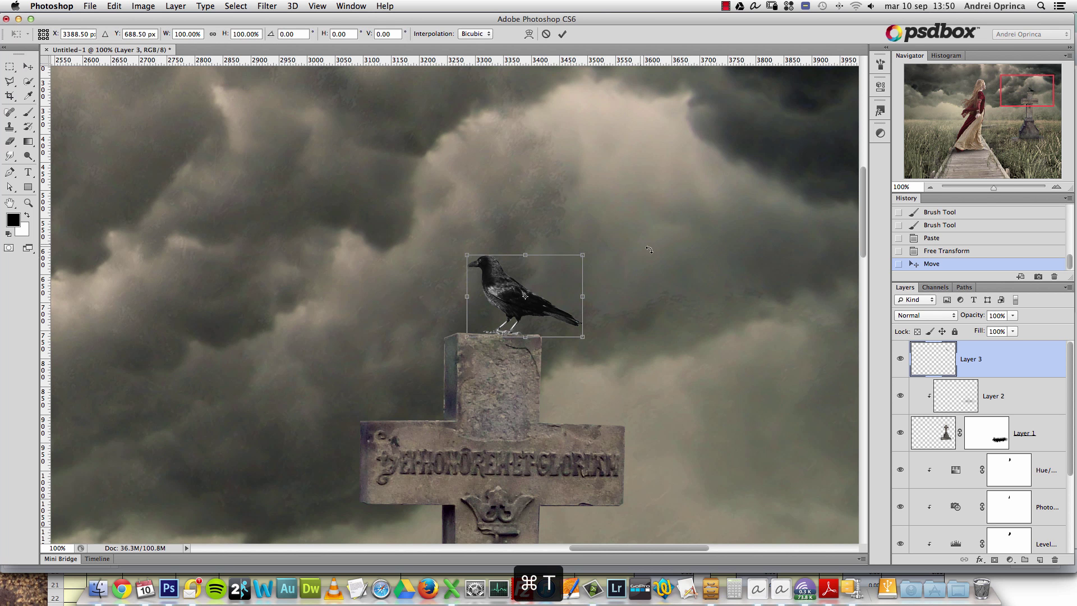
key("Return")
Move the crow onto the cross's left arm and nudge it up and left until its feet rest on the stone
scroll(510, 366, "down", 1)
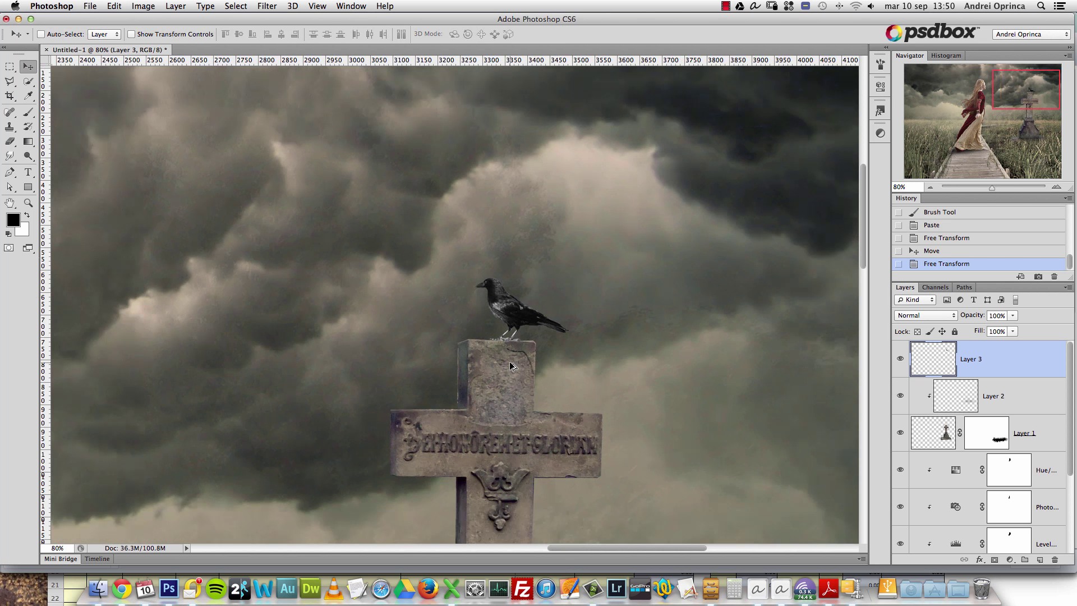
scroll(537, 353, "down", 8)
scroll(565, 235, "up", 3)
left_click_drag(670, 188, 619, 231)
key("Up")
key("Up")
key("Up")
key("Up")
key("Up")
key("Up")
key("Left")
key("Left")
key("Left")
key("Left")
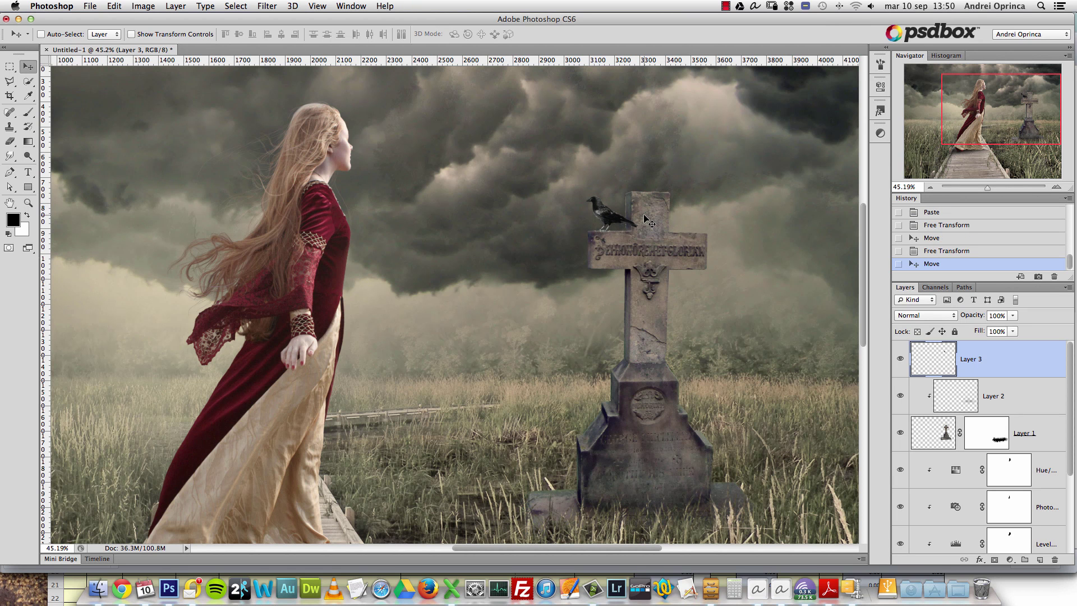
Add a Gradient Map adjustment layer above the crow layer using the purple-to-orange preset
scroll(459, 264, "down", 3)
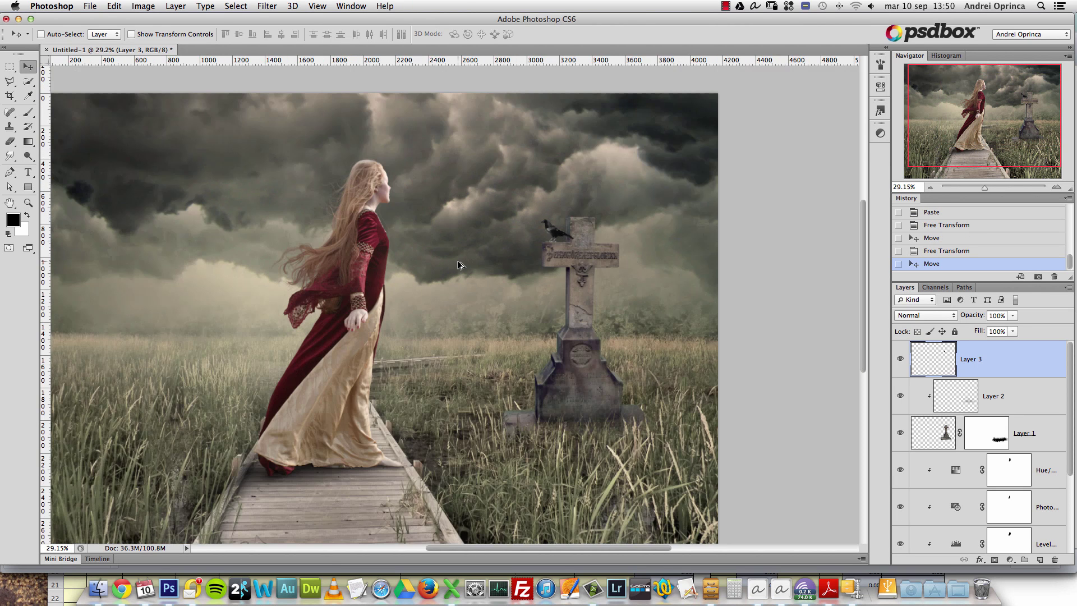
scroll(415, 290, "up", 3)
scroll(415, 290, "down", 5)
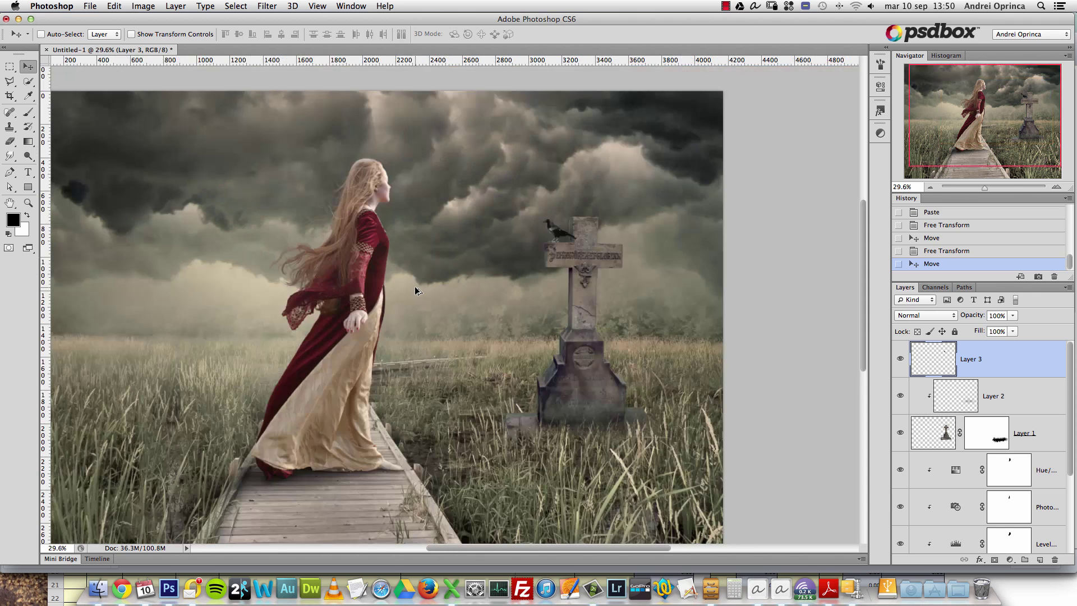
scroll(417, 291, "up", 2)
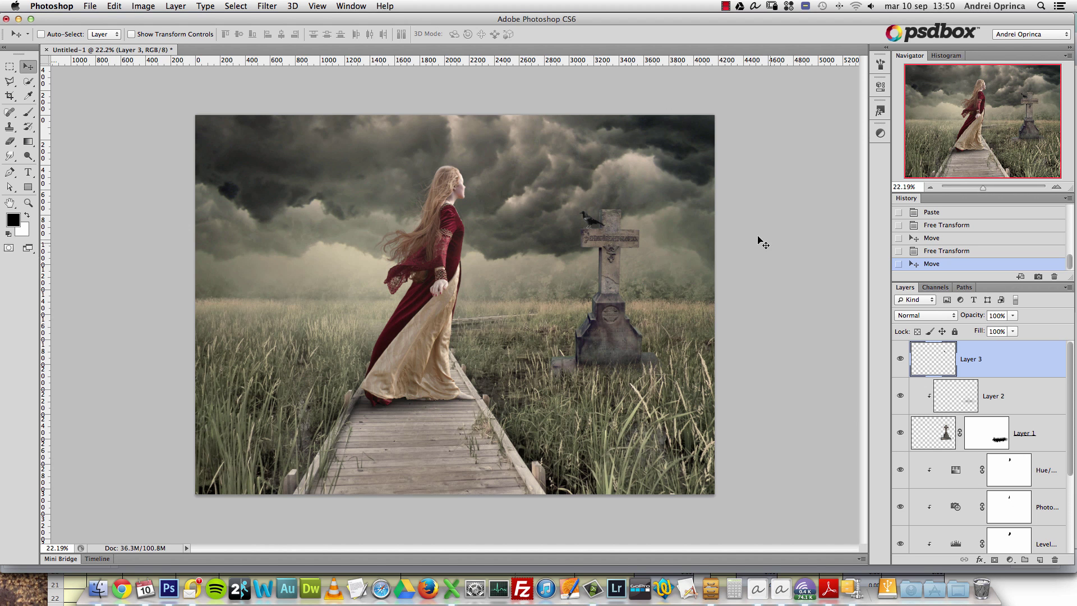
left_click(1009, 559)
left_click(998, 530)
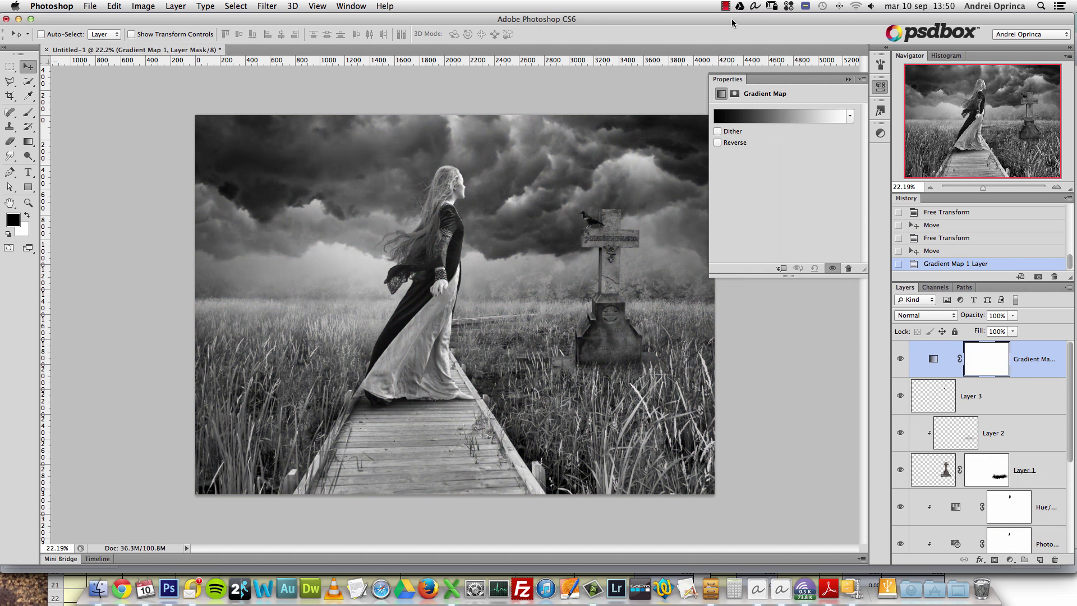
left_click(777, 112)
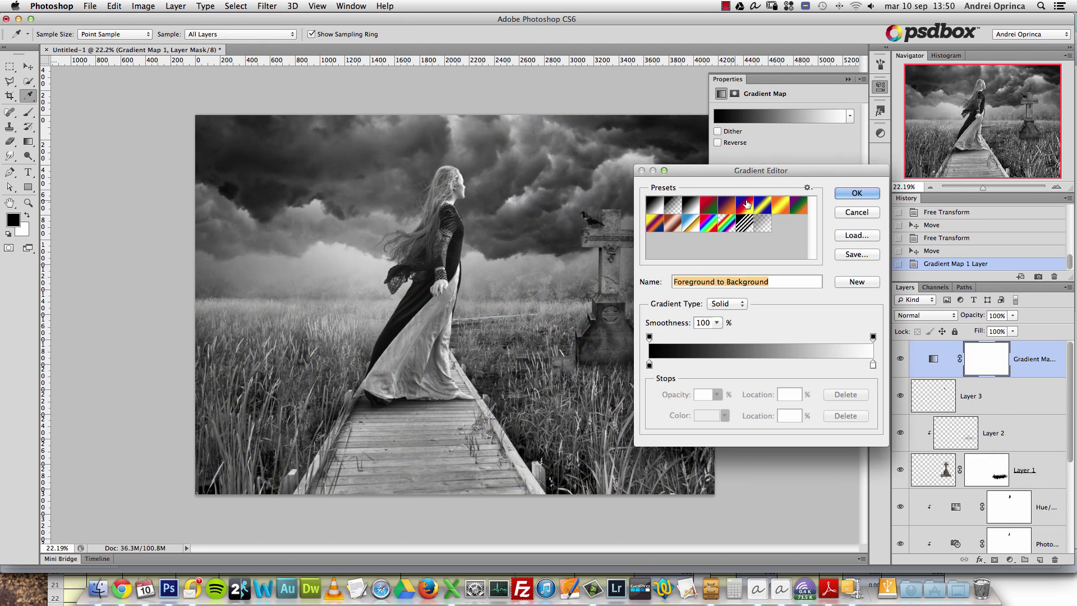
left_click(729, 205)
left_click(856, 193)
key("v")
left_click(848, 79)
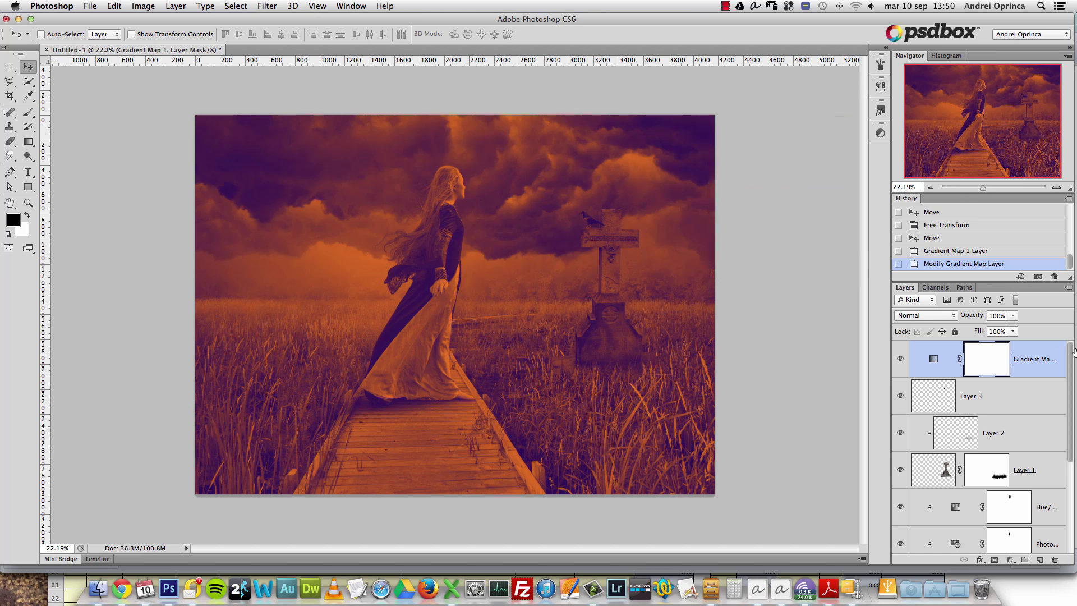
Try the Gradient Map layer in Vivid Light blend mode at 19% opacity
left_click(925, 316)
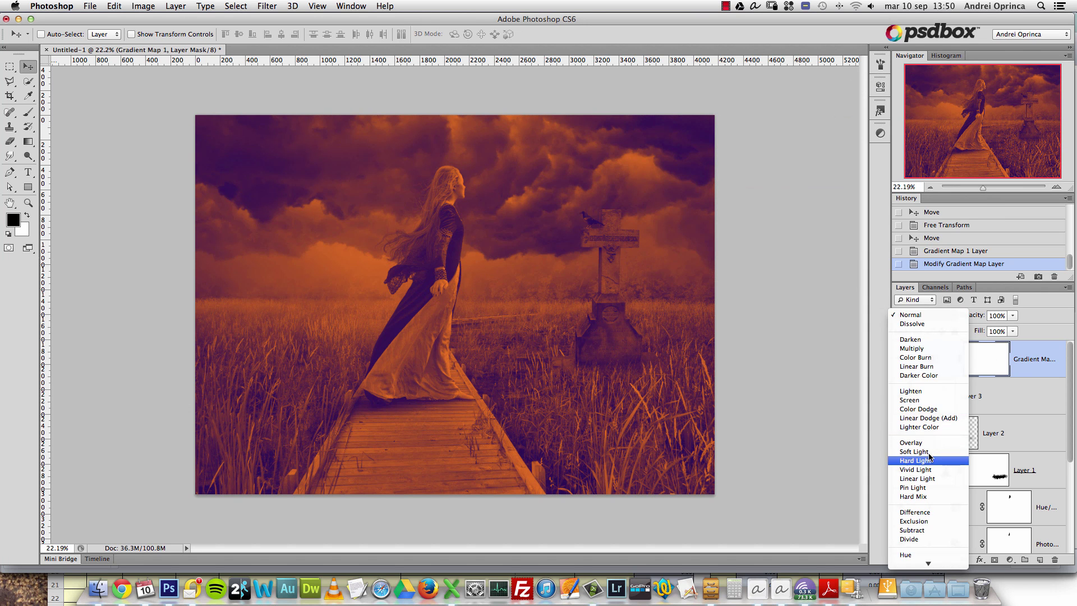
left_click(929, 471)
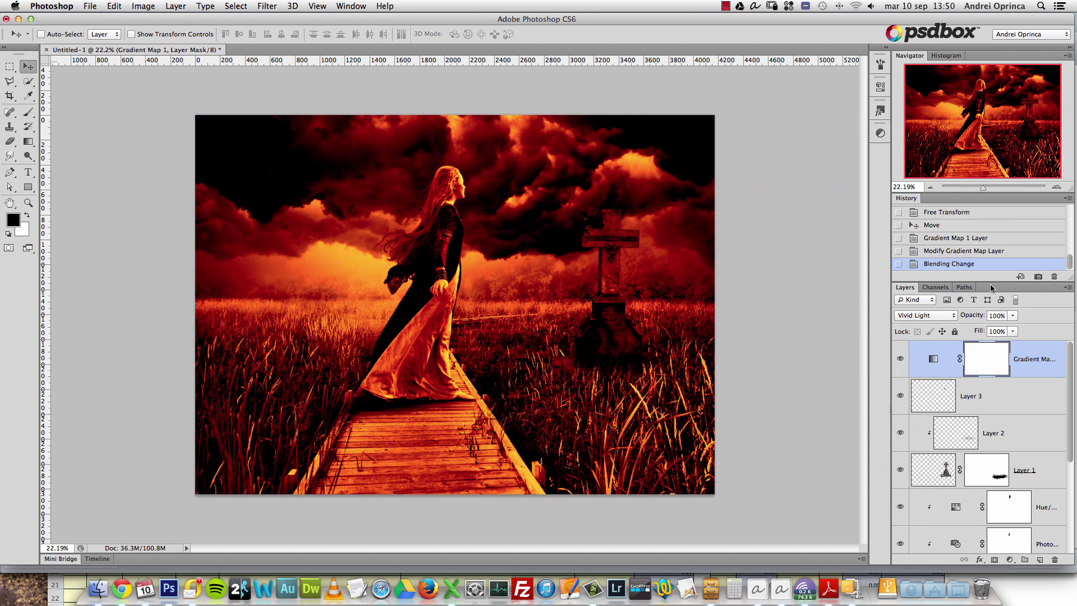
left_click(1012, 316)
left_click_drag(970, 328, 968, 328)
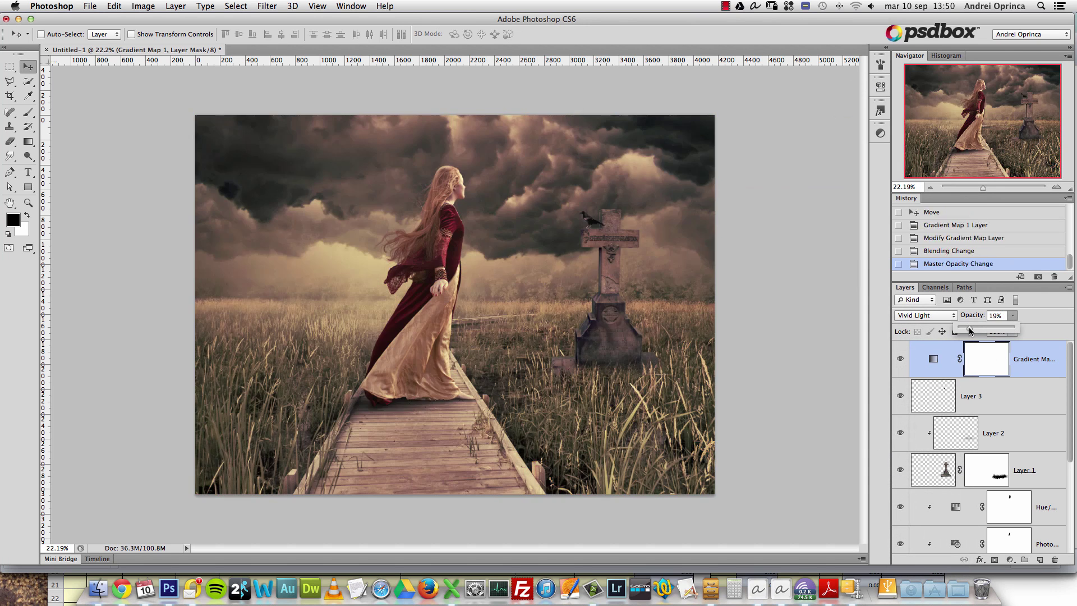
Try the Hard Light and Soft Light blend modes on the Gradient Map layer
left_click(936, 316)
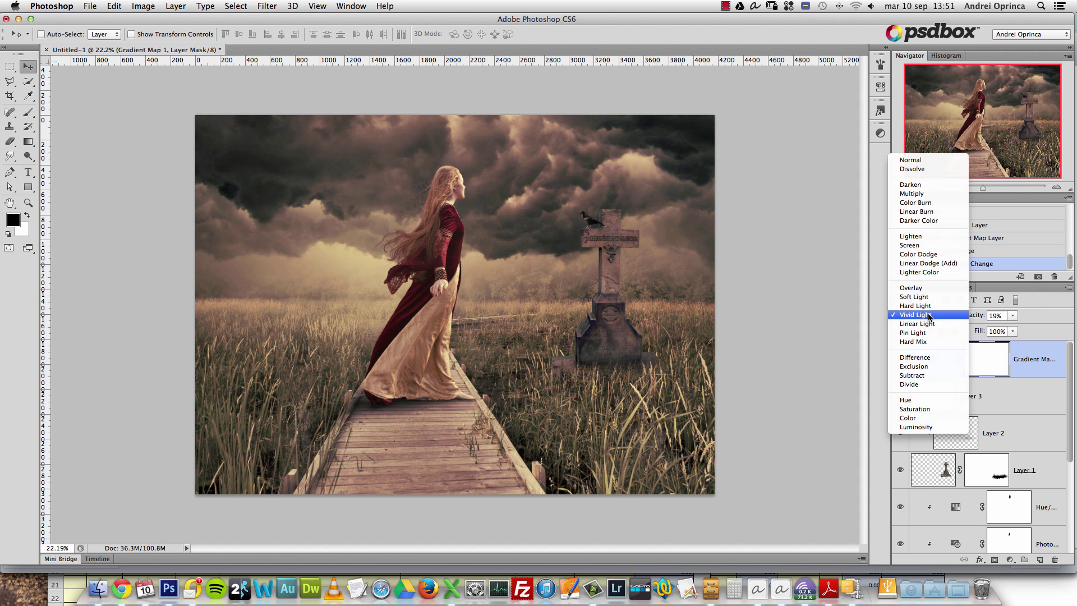
left_click(923, 307)
left_click(943, 315)
left_click(922, 305)
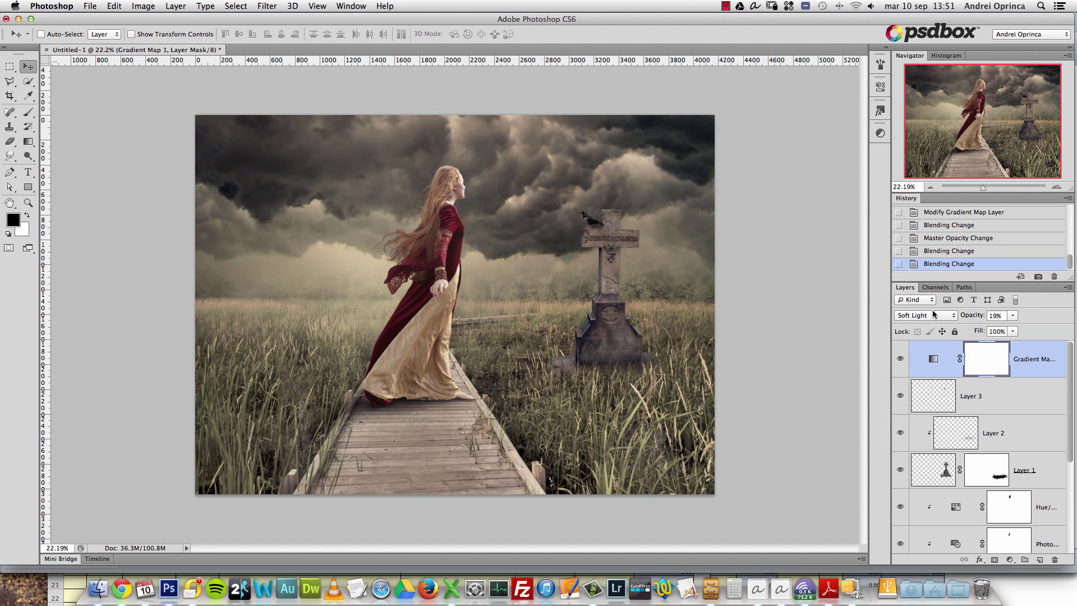
Set the Gradient Map layer's blend mode to Screen and its opacity to 54%
left_click(932, 313)
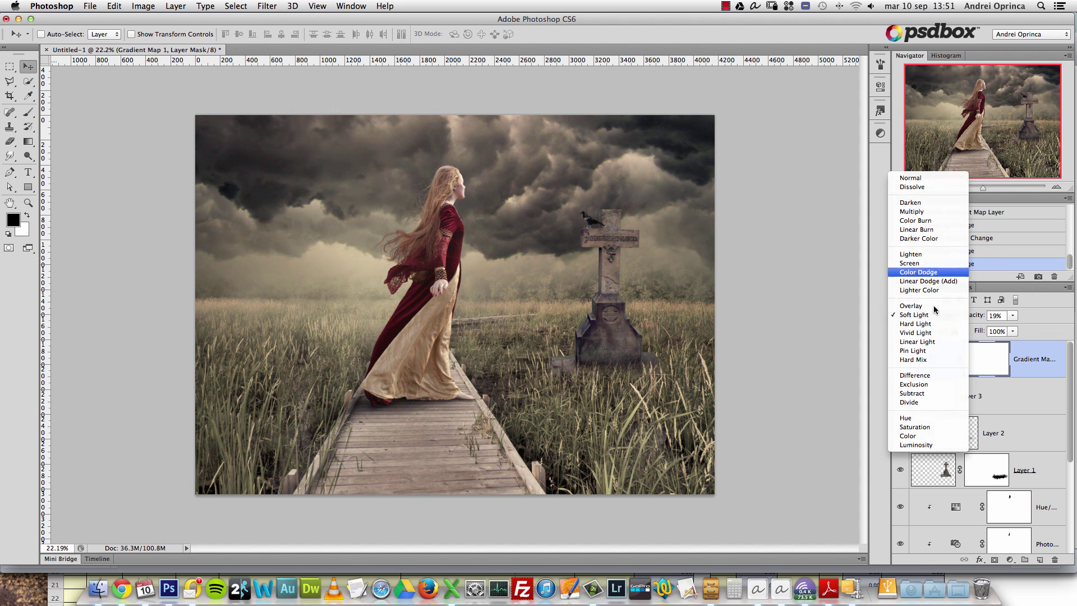
left_click(924, 263)
left_click(1012, 316)
left_click_drag(1028, 324, 1031, 327)
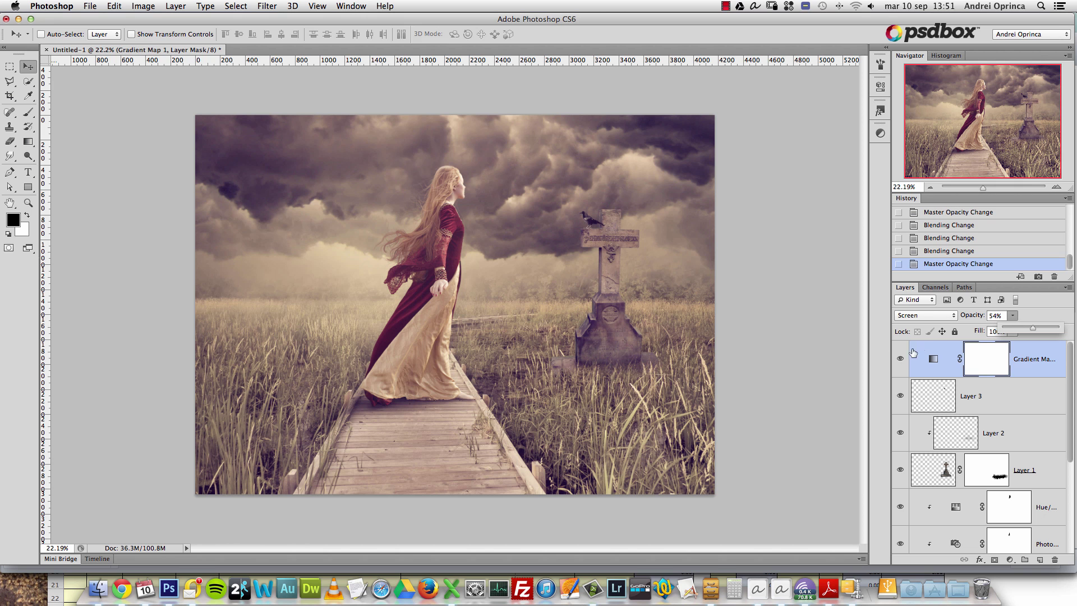
Change the Gradient Map's purple color stop at location 0% to the muted blue #5787a5
double_click(931, 362)
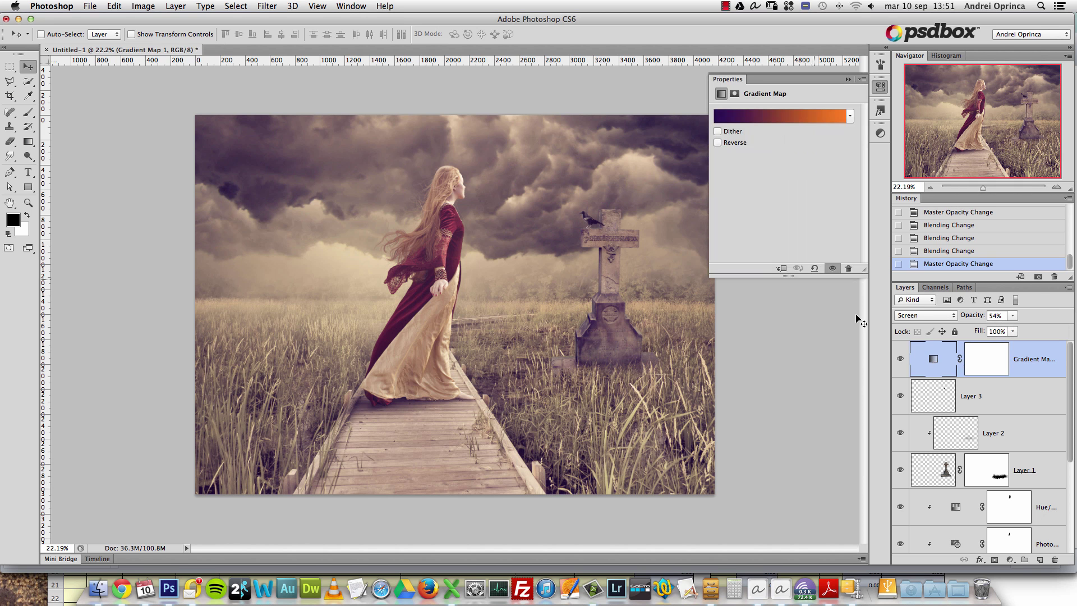
left_click(730, 112)
left_click(649, 364)
left_click(701, 415)
left_click(738, 189)
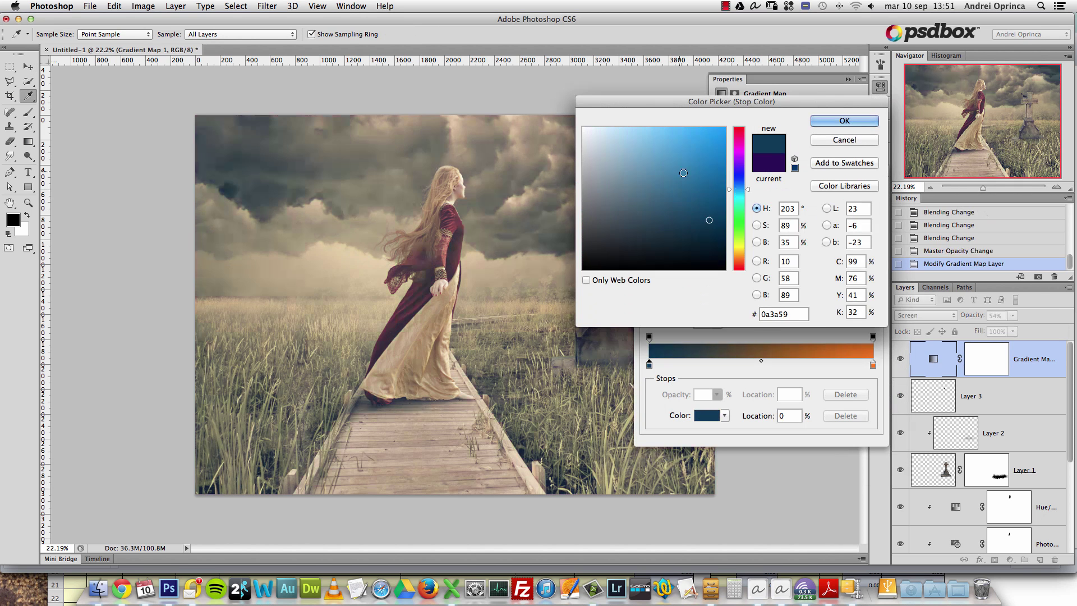
left_click(653, 162)
left_click(649, 178)
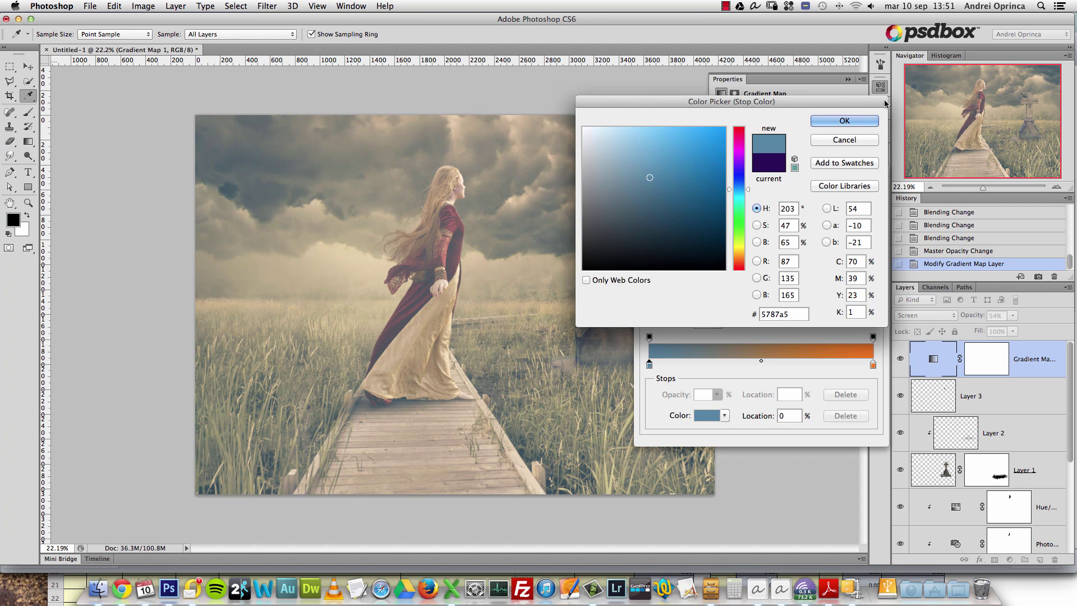
left_click(872, 119)
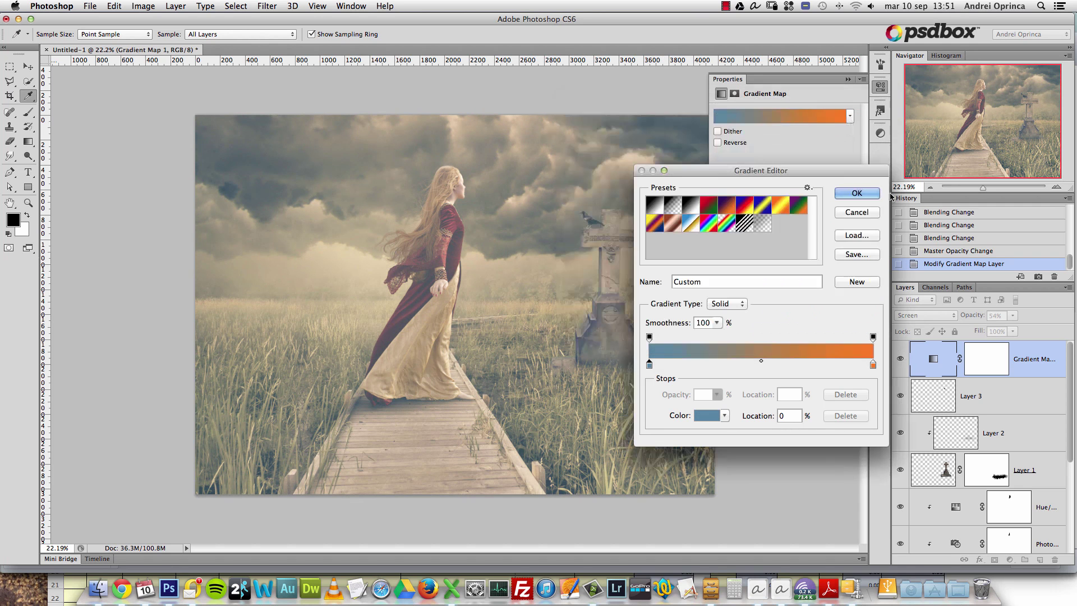
Change the Gradient Map's orange color stop at location 100% to a muted tan and apply the edited gradient
left_click(872, 364)
left_click(707, 415)
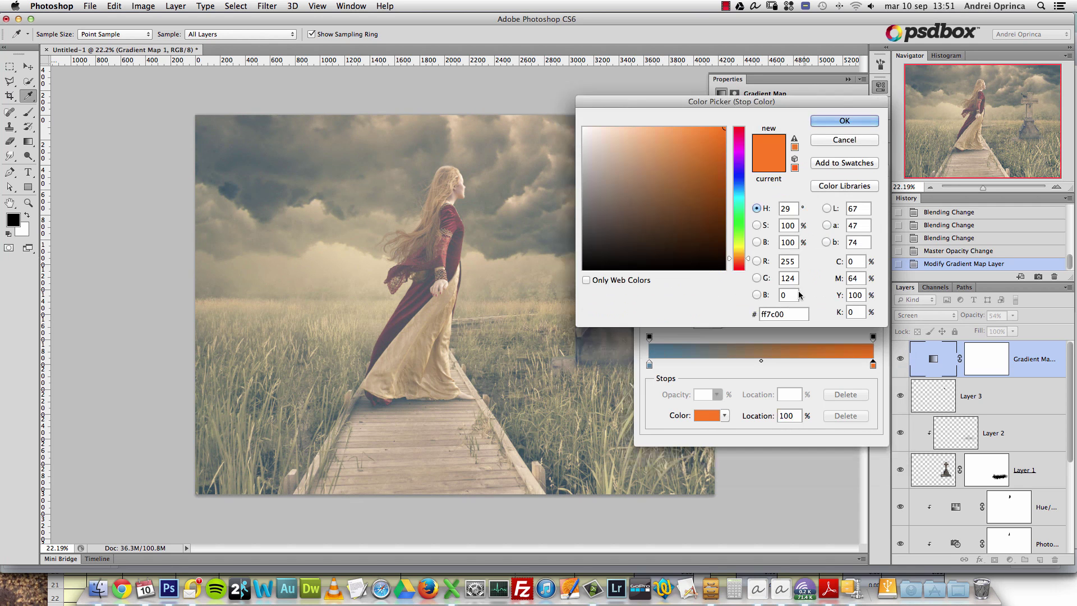
left_click_drag(735, 256, 735, 254)
left_click_drag(630, 162, 634, 159)
left_click(820, 121)
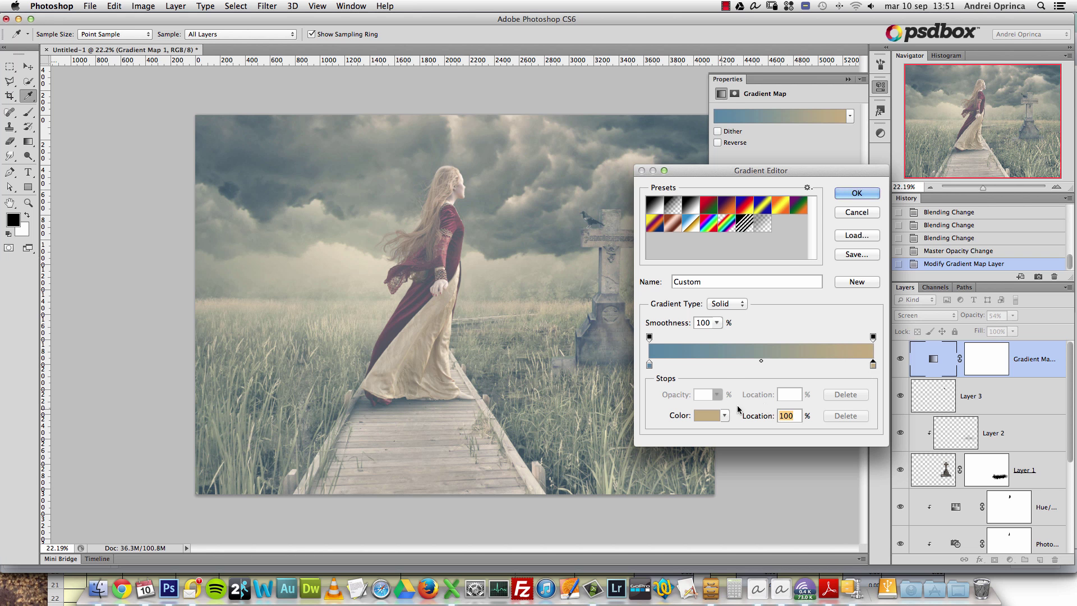
left_click(710, 415)
left_click(618, 157)
left_click(824, 121)
left_click(853, 191)
left_click(847, 79)
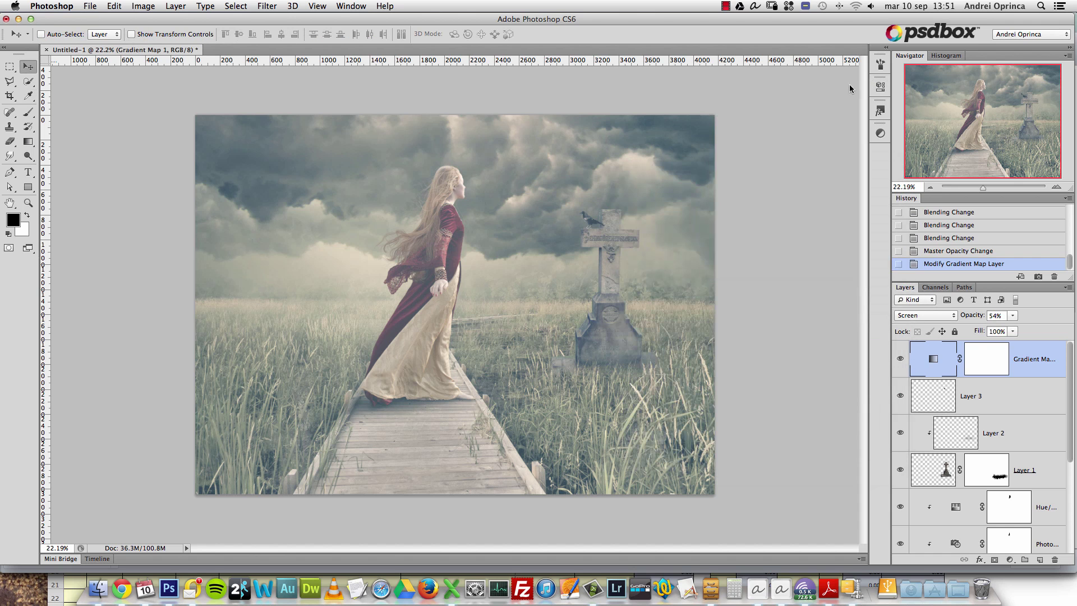
Try the Gradient Map layer in Soft Light at 54% opacity and in Color Dodge at 19% opacity
left_click(925, 316)
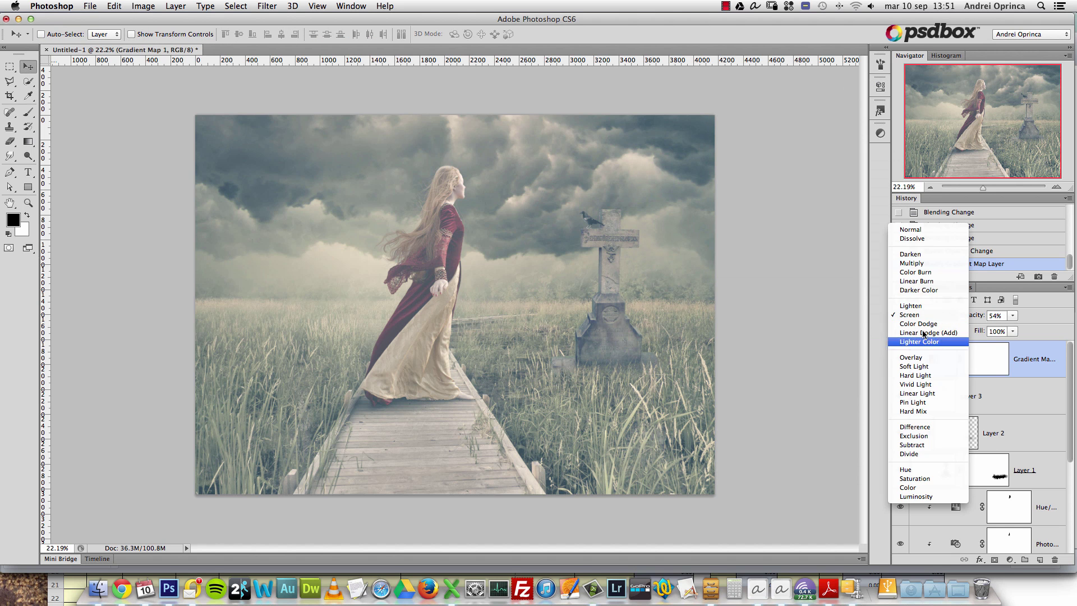
left_click(914, 366)
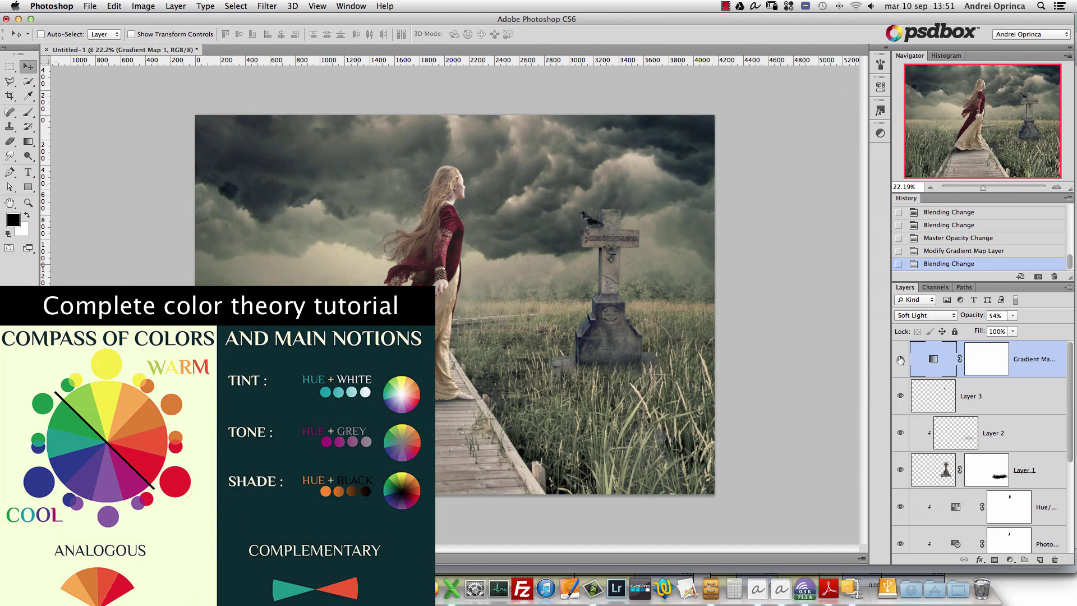
left_click(948, 316)
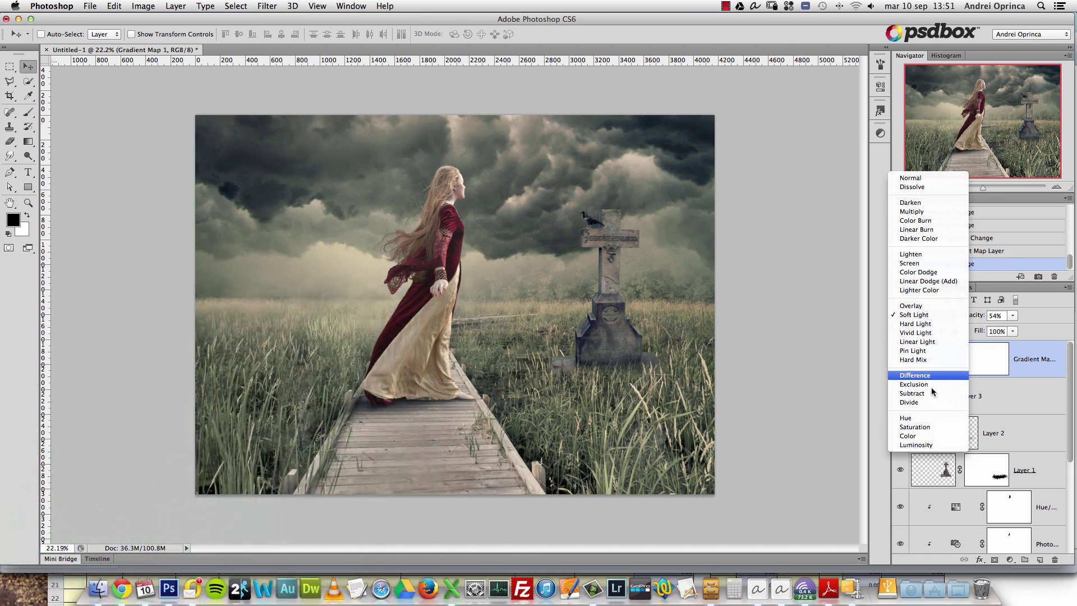
left_click(926, 273)
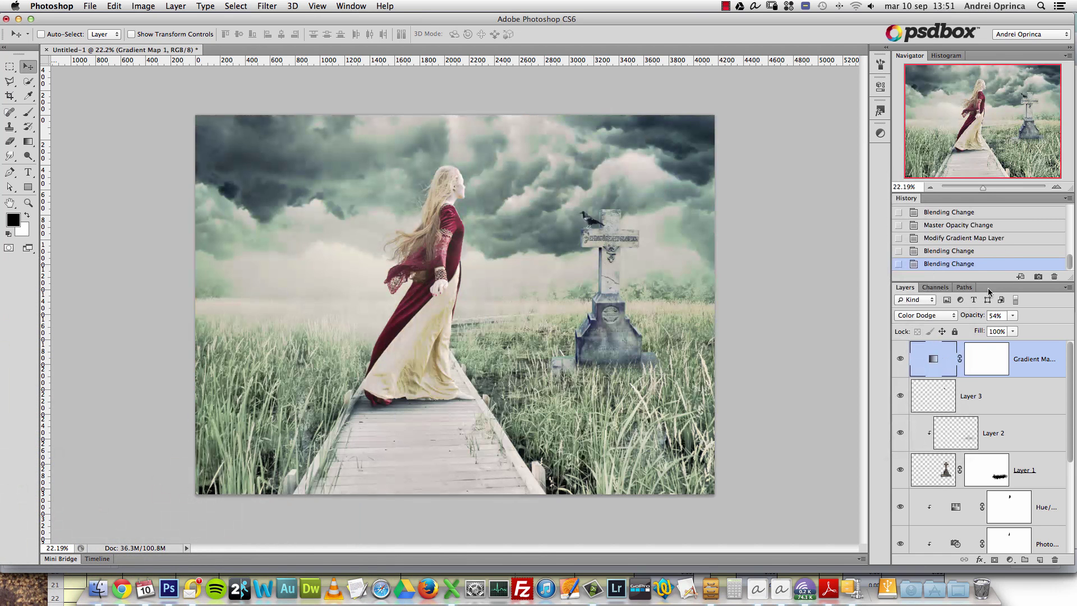
left_click(1012, 316)
left_click(995, 331)
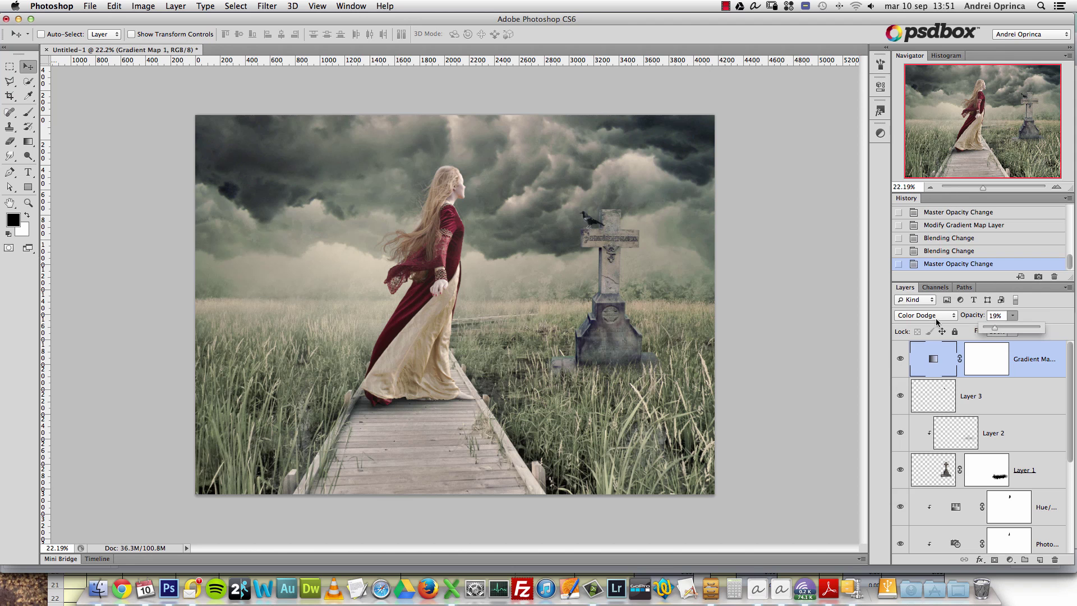
Try the Gradient Map layer in Overlay at 66% opacity and in Soft Light at 29% opacity
left_click(942, 317)
left_click(934, 351)
left_click(1012, 315)
left_click_drag(1012, 329, 1040, 331)
left_click(955, 321)
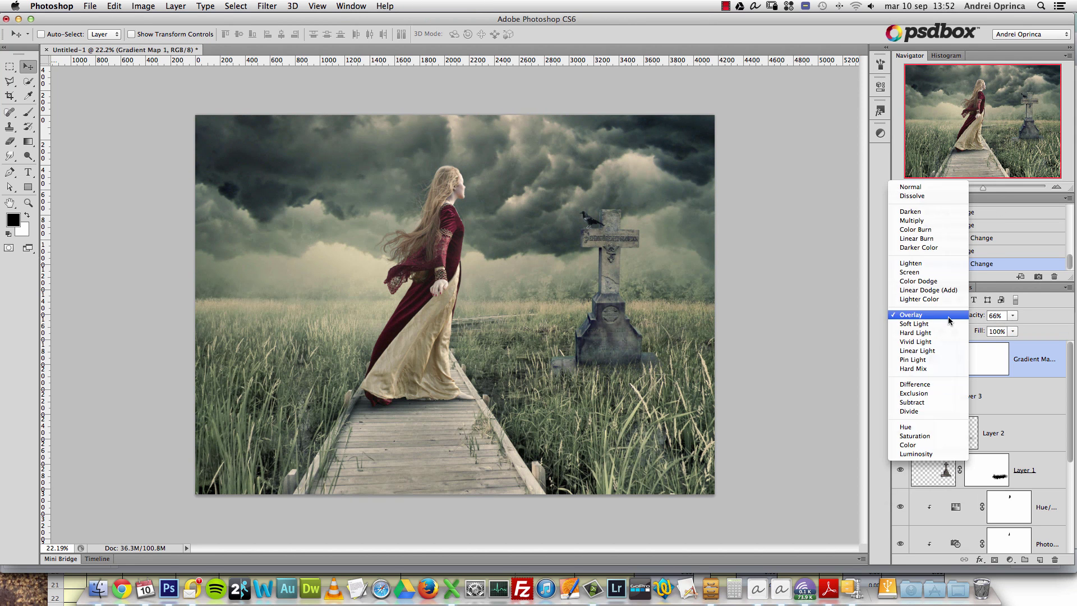
left_click(929, 326)
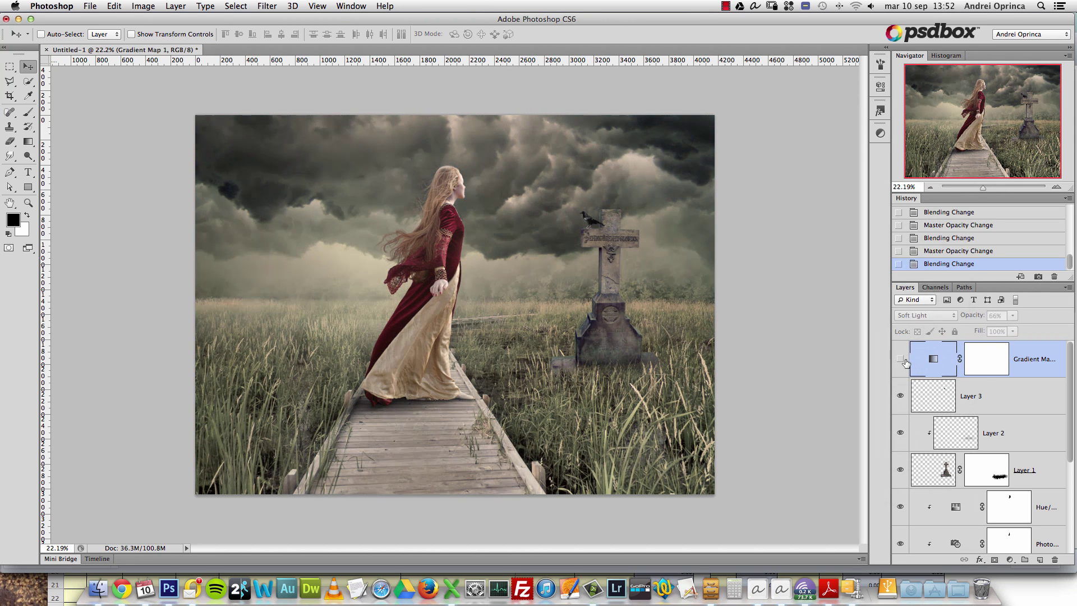
left_click(1012, 315)
left_click_drag(1012, 329, 994, 331)
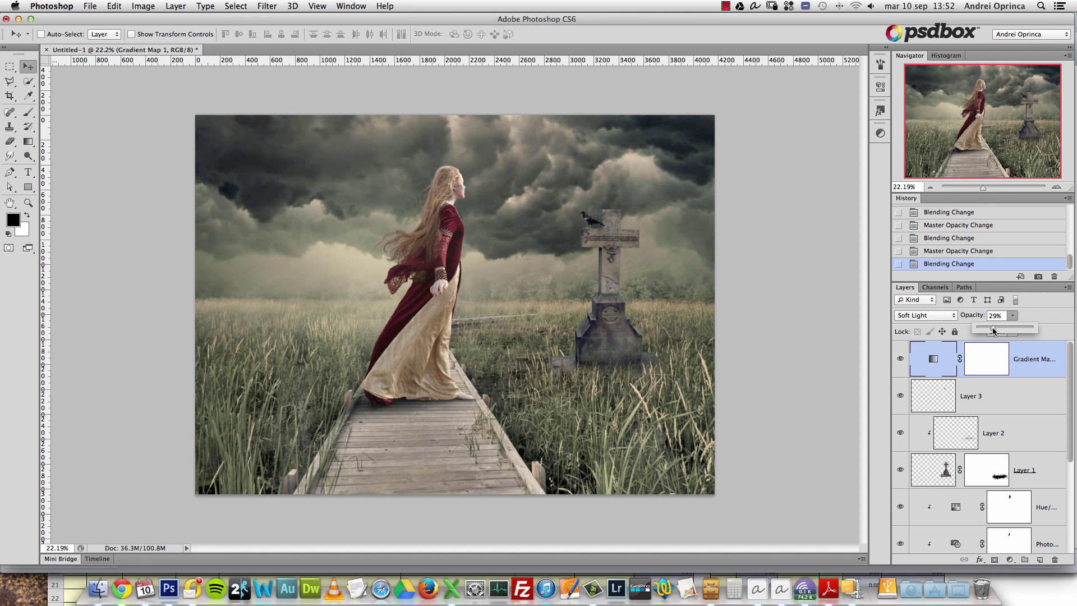
Set the Gradient Map layer's blend mode to Screen and its opacity to 14%
left_click(925, 315)
left_click(920, 264)
left_click(1010, 316)
left_click(1005, 330)
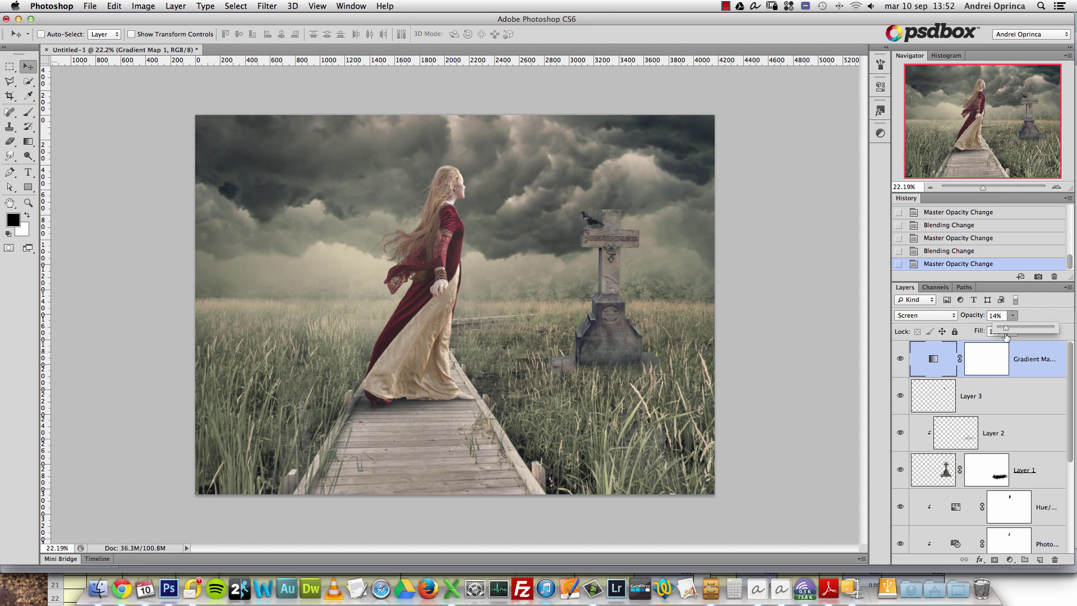
Add a Color Balance adjustment layer on top, try Midtones values of -15, +9 and -23, and reset them
left_click(1008, 558)
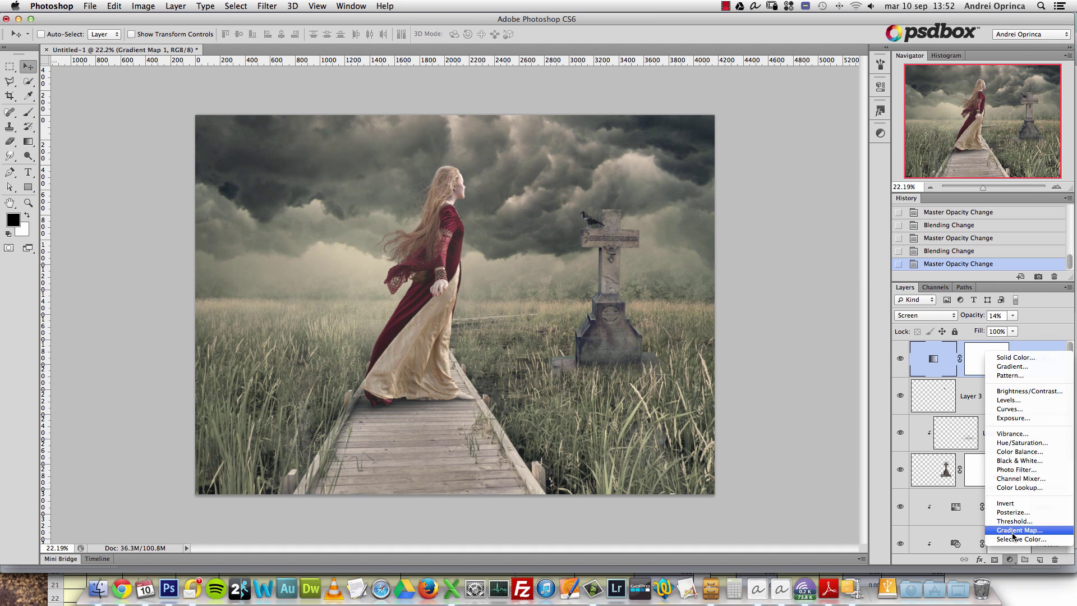
left_click(1001, 452)
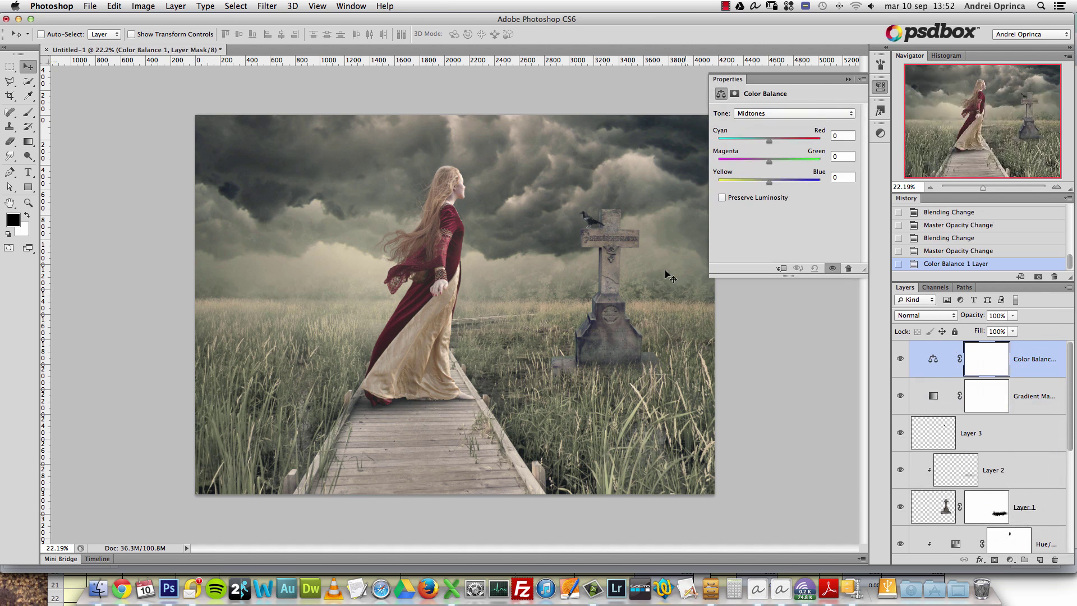
left_click_drag(765, 139, 773, 162)
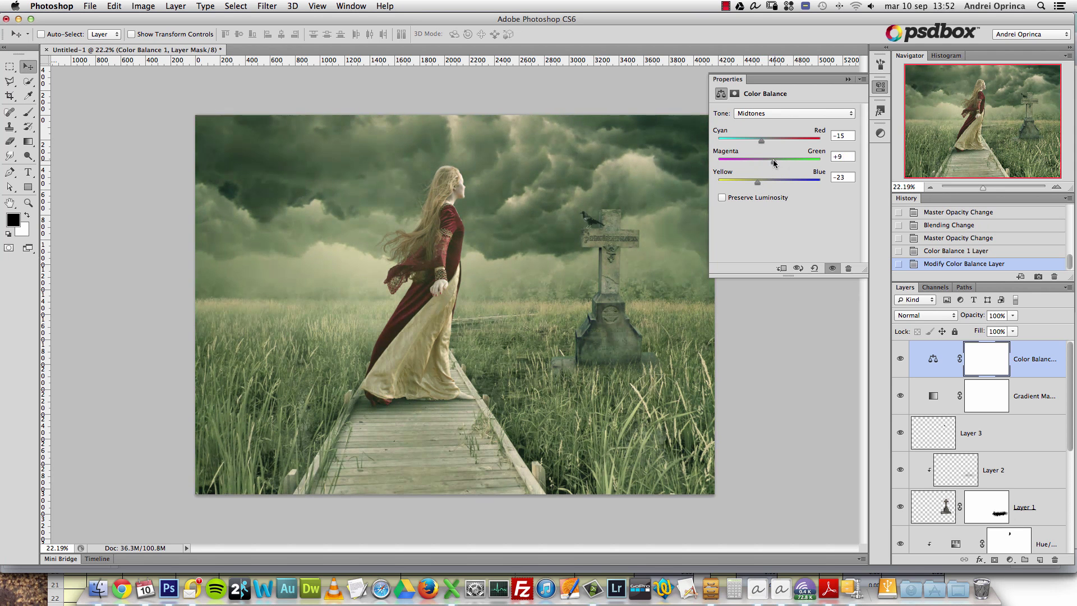
left_click(814, 268)
Shift the Color Balance layer's Shadows slightly toward cyan and blue and enable Preserve Luminosity
left_click(772, 113)
left_click(772, 103)
left_click_drag(769, 141, 764, 140)
left_click_drag(768, 182, 776, 184)
left_click(722, 197)
Set the Color Balance layer's Highlights to Cyan-Red +10, Magenta-Green +7 and Yellow-Blue -2
left_click(783, 114)
left_click(774, 129)
left_click_drag(769, 182, 764, 186)
left_click_drag(772, 141, 767, 185)
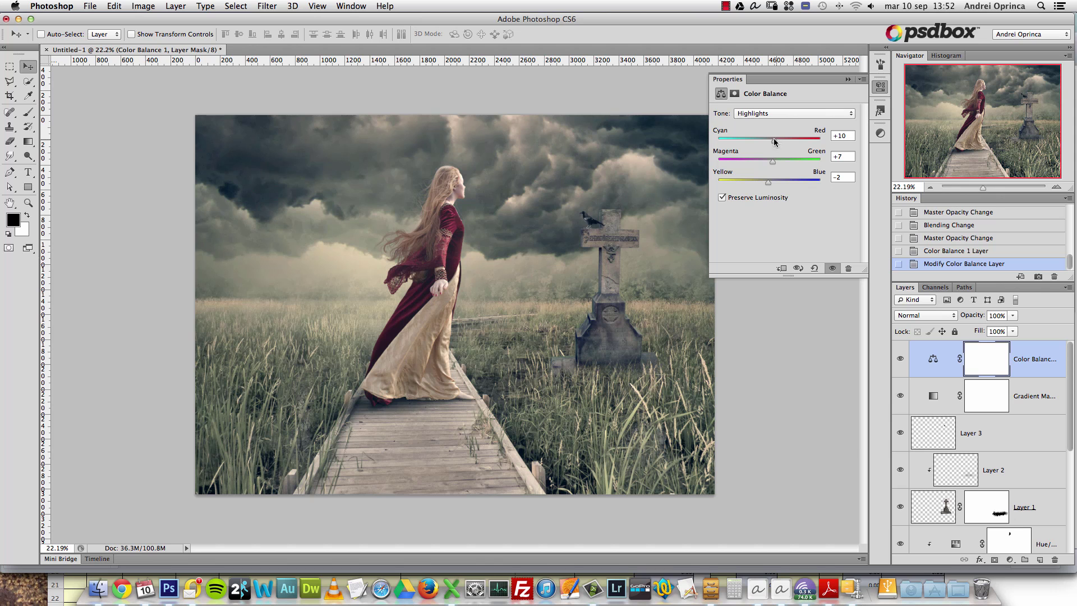
left_click(848, 79)
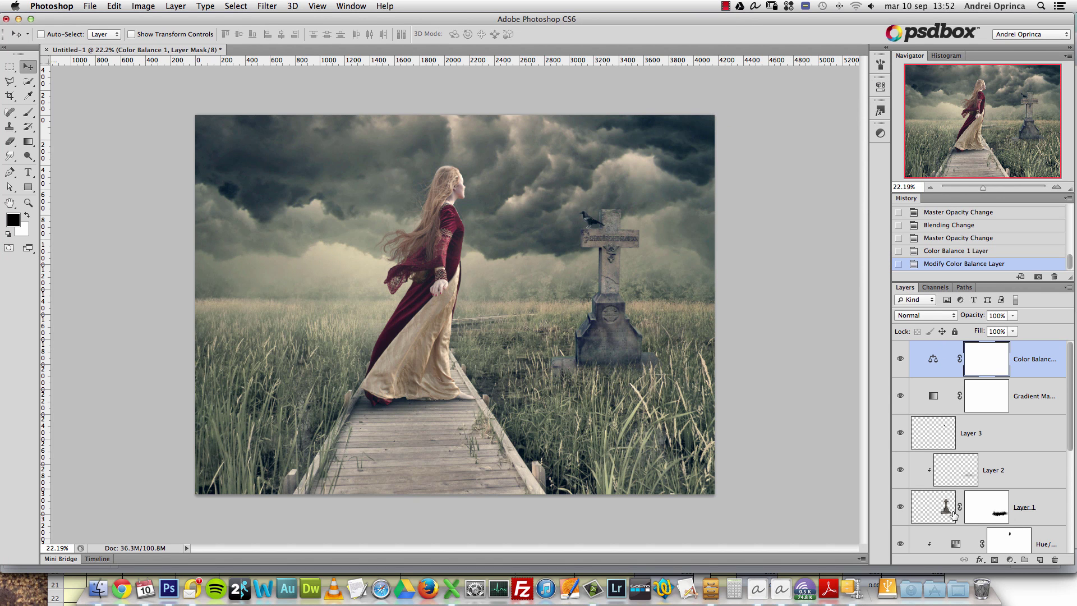
Add a Curves adjustment layer on top, raise the RGB curve's highlights slightly and adjust its shadows for contrast
left_click(1009, 559)
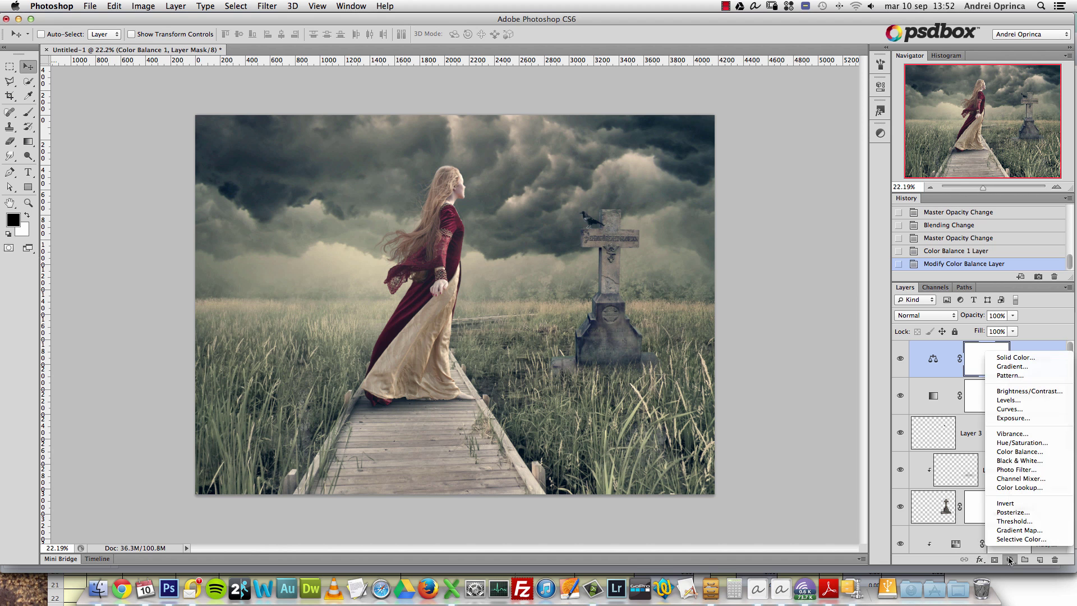
left_click(1026, 410)
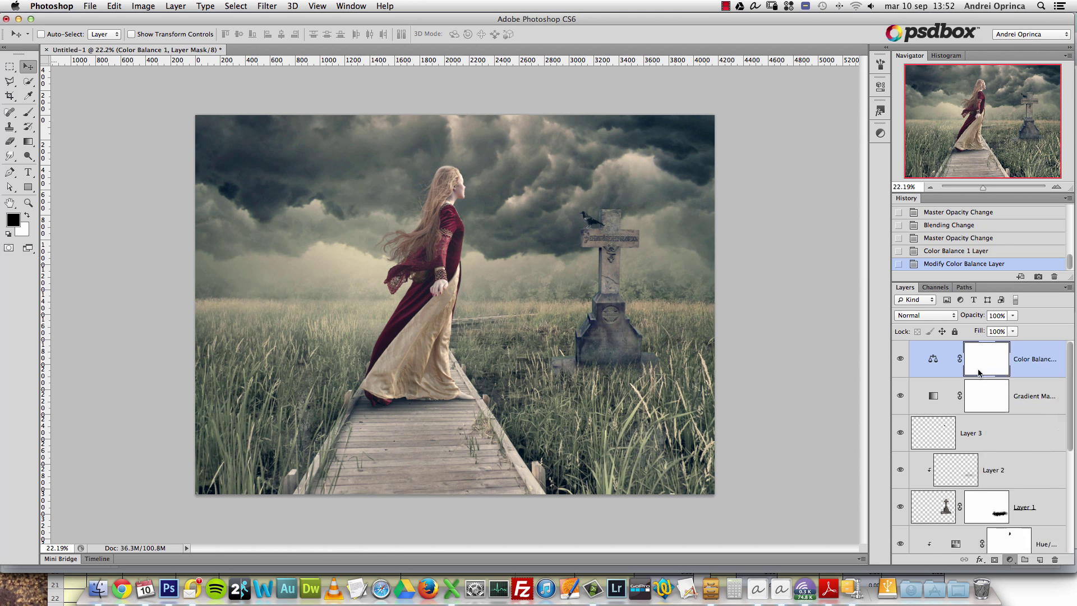
left_click_drag(806, 172, 813, 168)
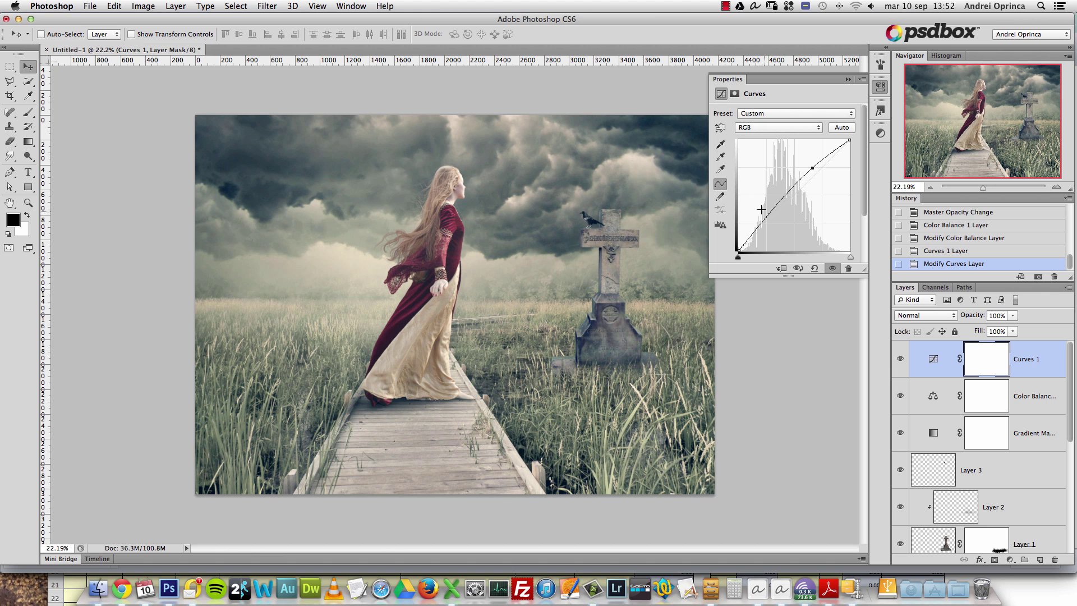
left_click_drag(764, 220, 766, 218)
left_click(899, 356)
left_click(898, 355)
left_click(847, 79)
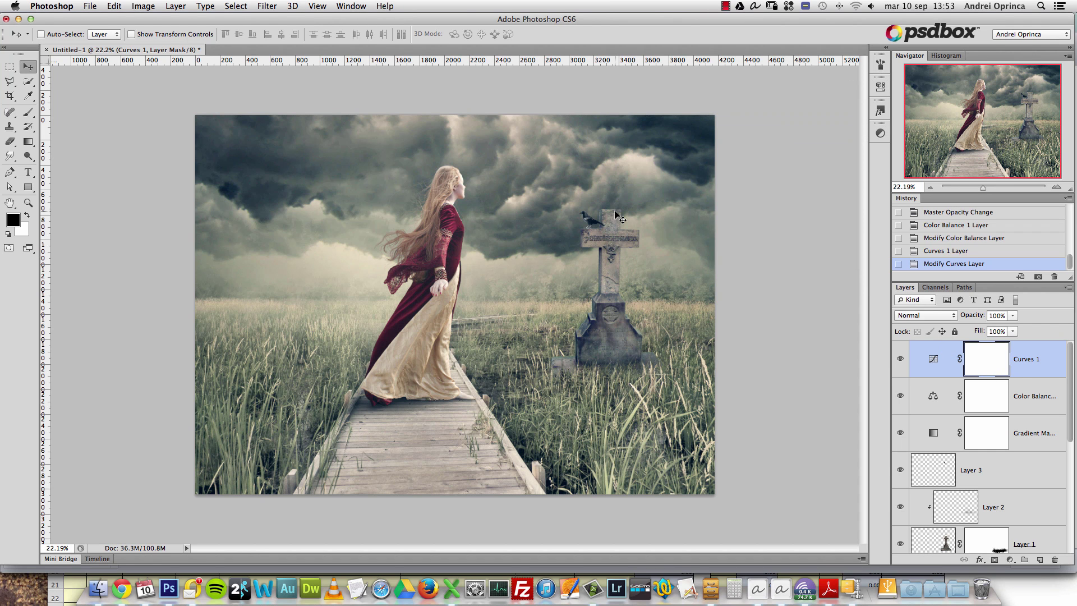
Stamp all visible layers into a new merged layer at the top of the stack
key("ctrl+shift+super+e")
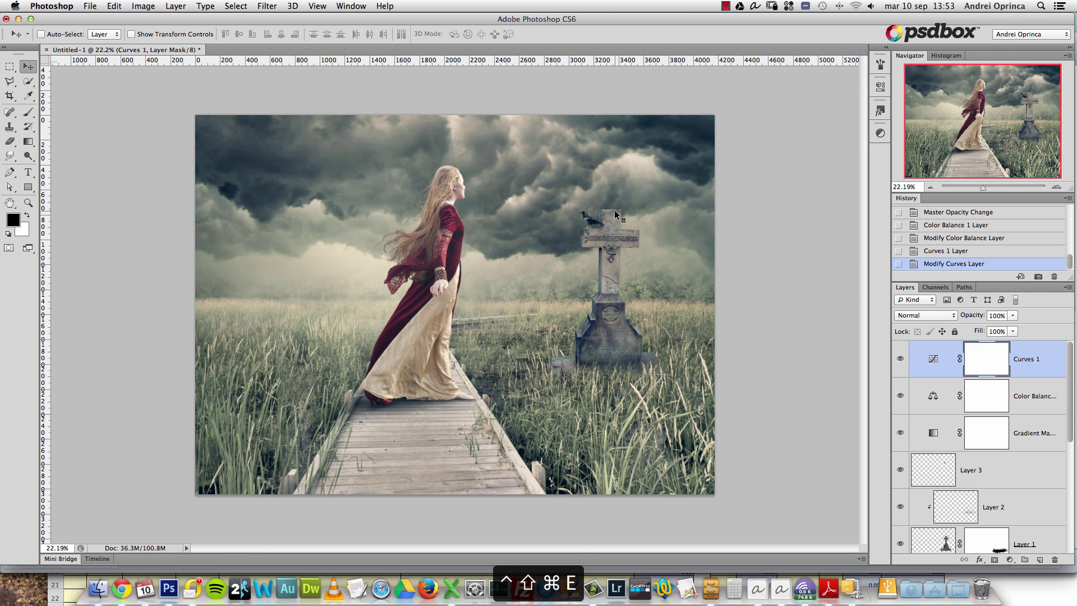
key("alt+shift+super+e")
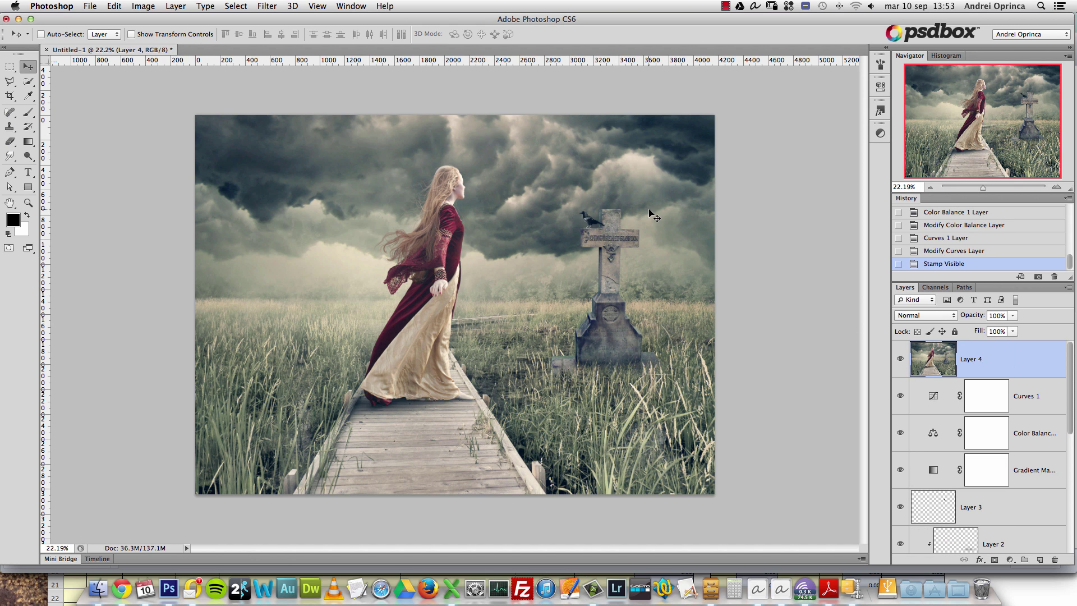
right_click(1044, 354)
left_click(1051, 358)
left_click(901, 359)
left_click(901, 358)
left_click(900, 359)
scroll(994, 458, "down", 2)
scroll(993, 459, "up", 2)
left_click(900, 359)
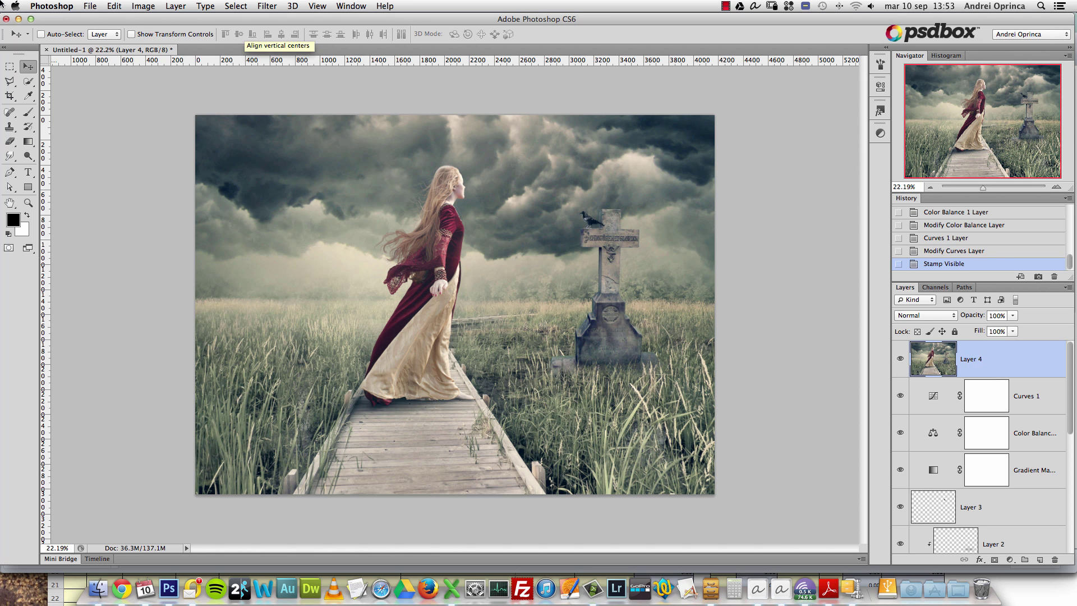
Open the Lighting Effects filter on Layer 4 and move the spot light up between the woman and the tombstone
left_click(242, 7)
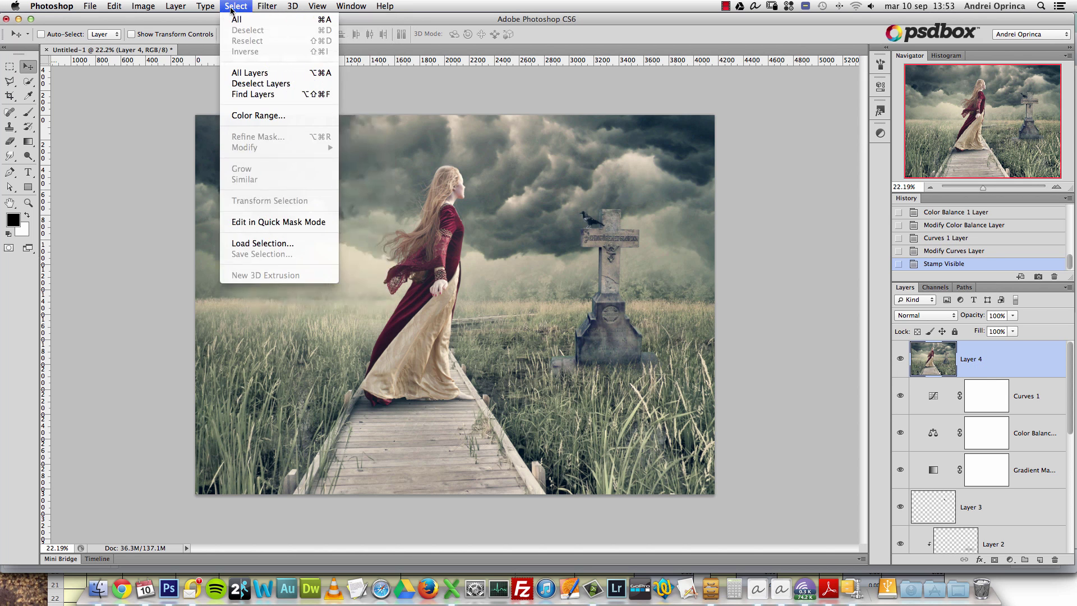
mouse_move(267, 7)
mouse_move(294, 180)
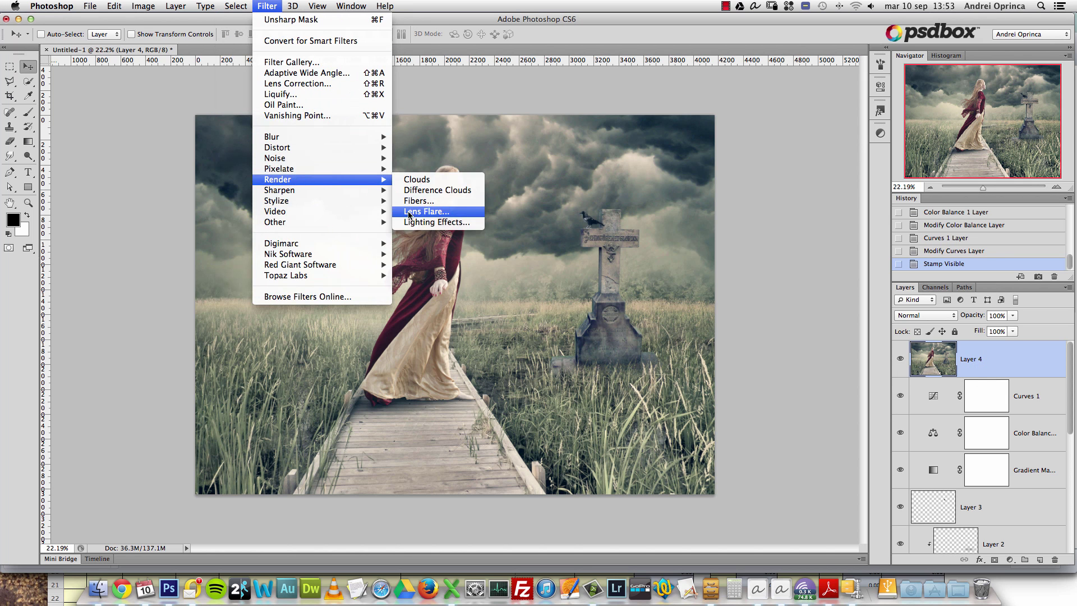
left_click(436, 222)
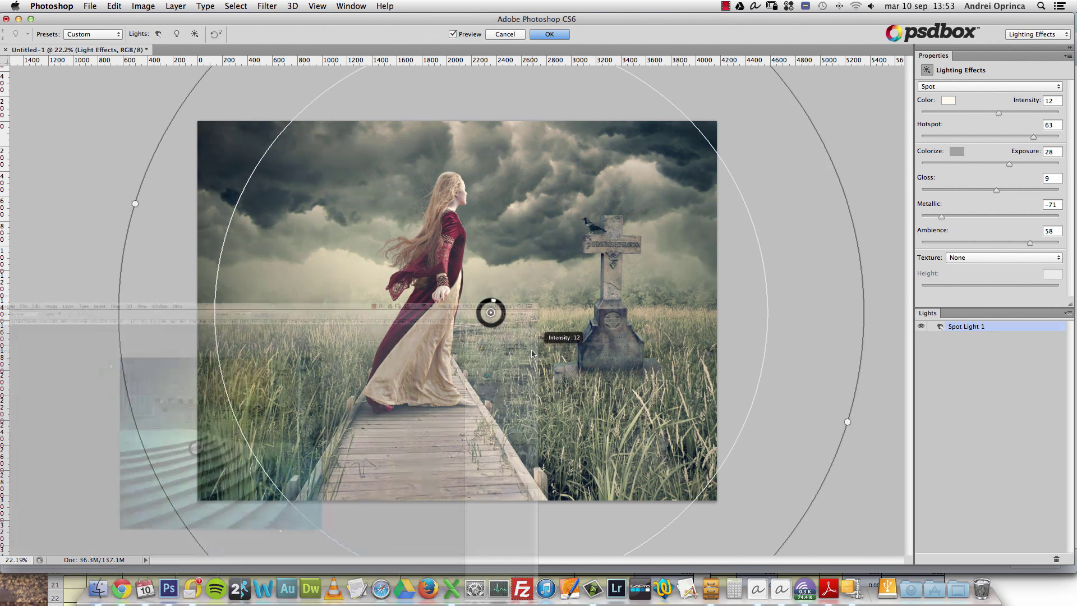
left_click_drag(493, 314, 531, 280)
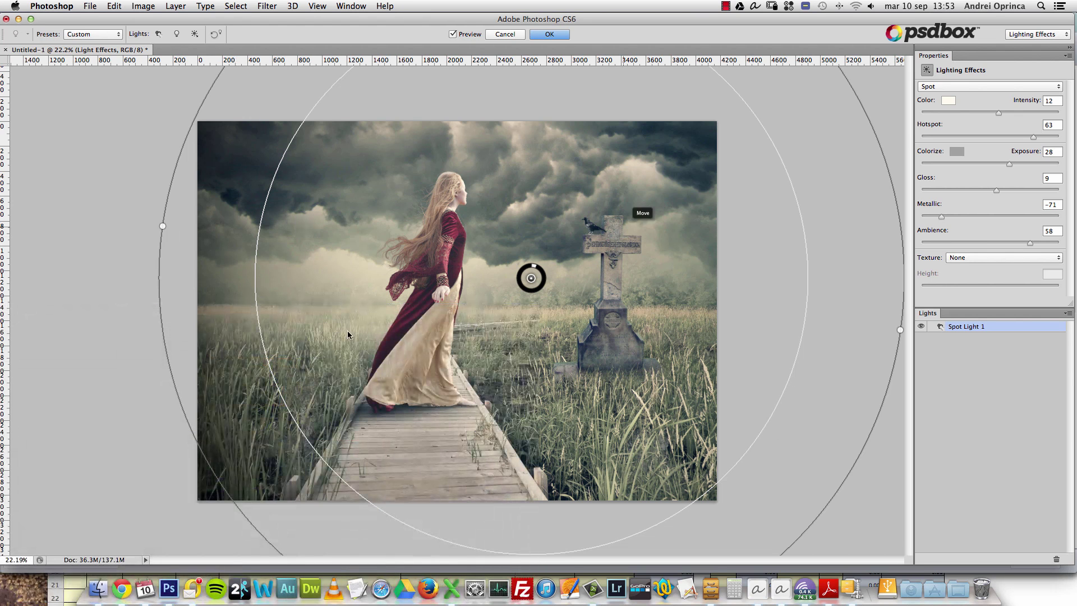
Set the spot light's hotspot to 23, rotate and narrow its ellipse, and move its center slightly toward the woman
key("super+minus")
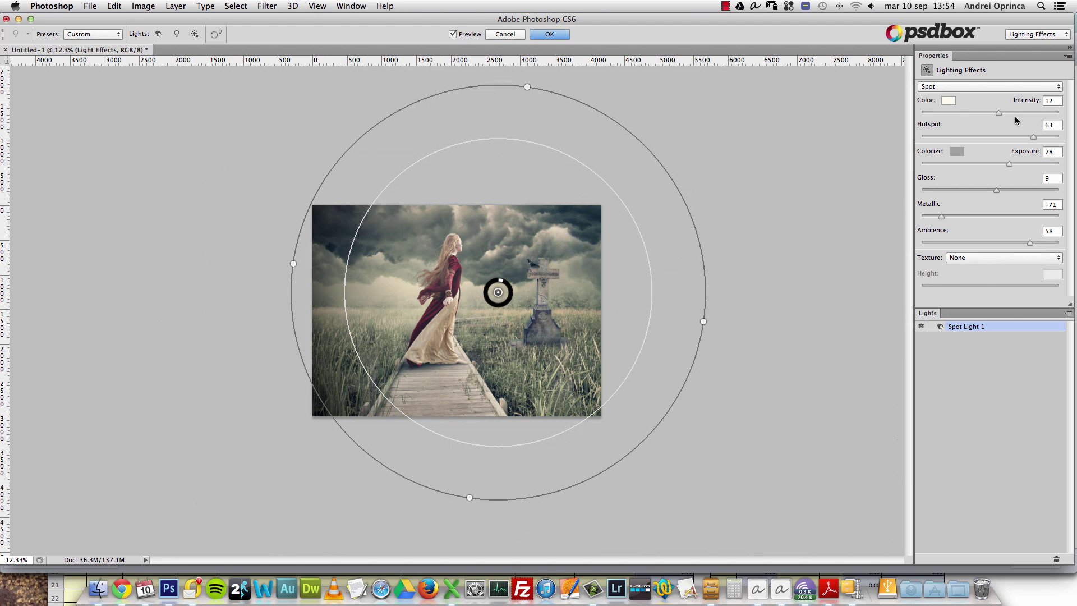
left_click_drag(1032, 136, 1007, 136)
left_click_drag(704, 322, 693, 205)
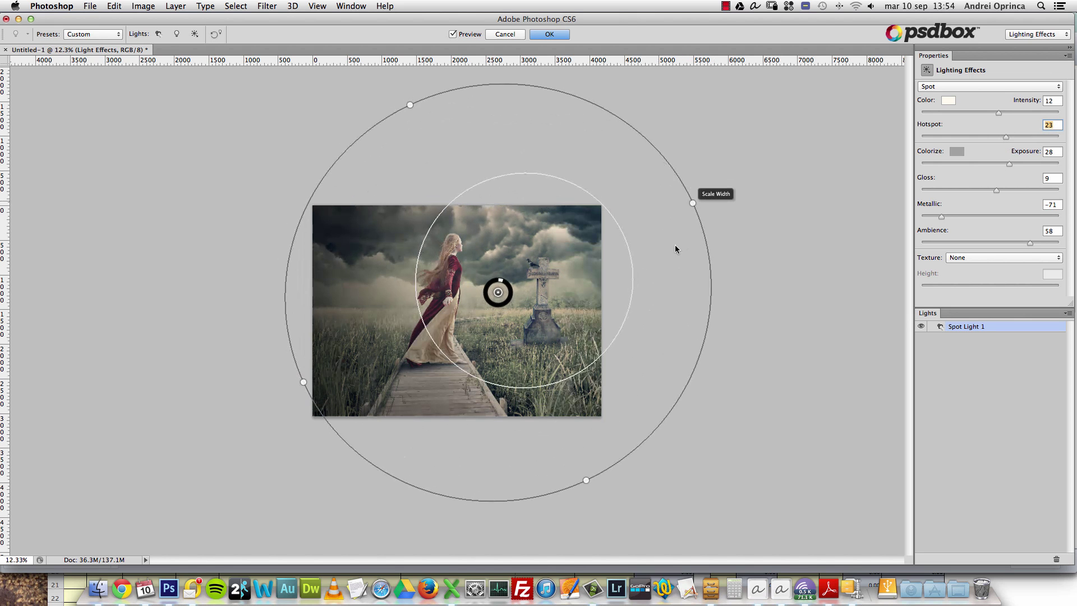
left_click_drag(585, 479, 600, 459)
left_click_drag(498, 292, 486, 293)
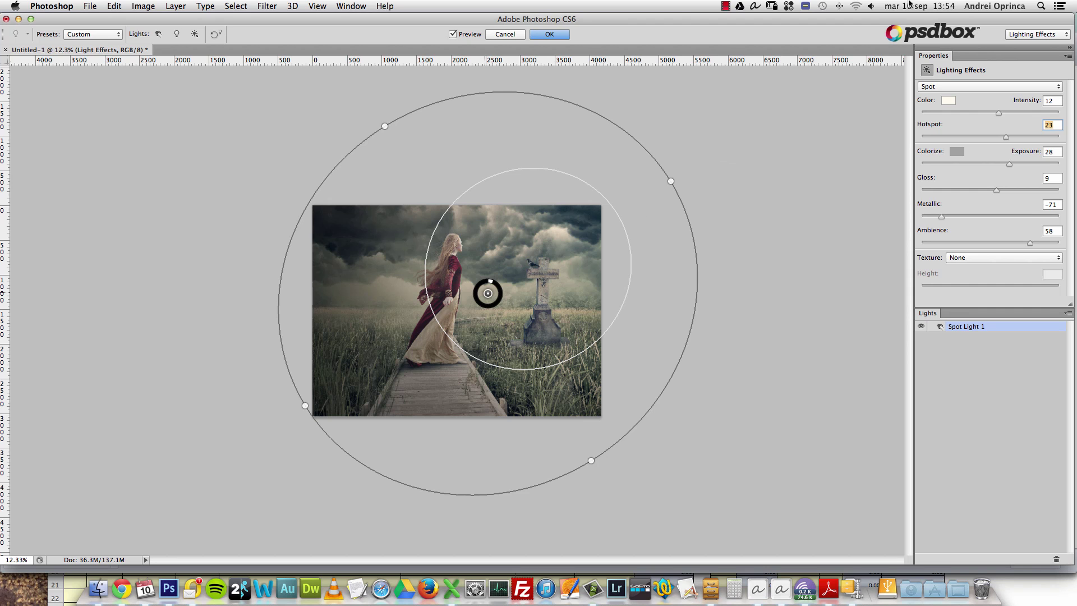
Add a point light centered on the woman's torso and set its intensity to 1
left_click(177, 35)
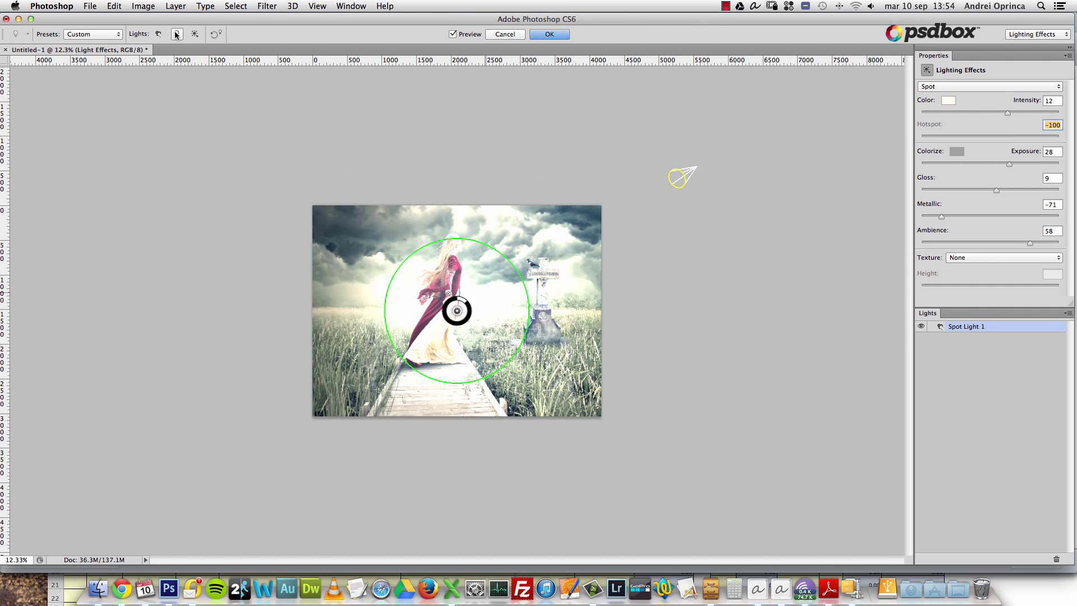
mouse_move(457, 307)
left_mouse_down()
mouse_move(457, 259)
mouse_move(455, 290)
left_mouse_up()
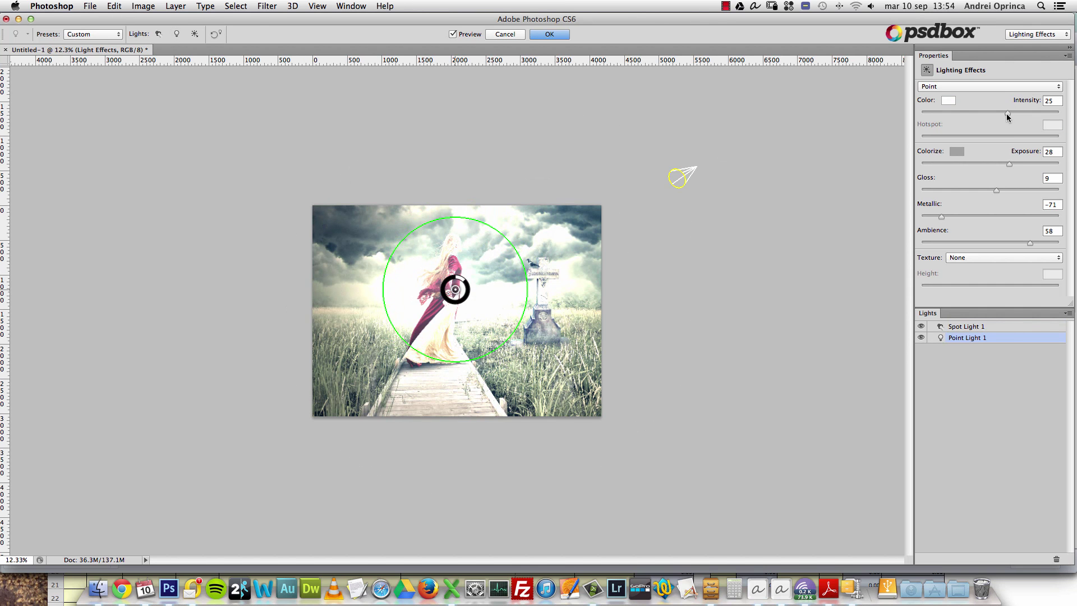
left_click_drag(1007, 111, 995, 113)
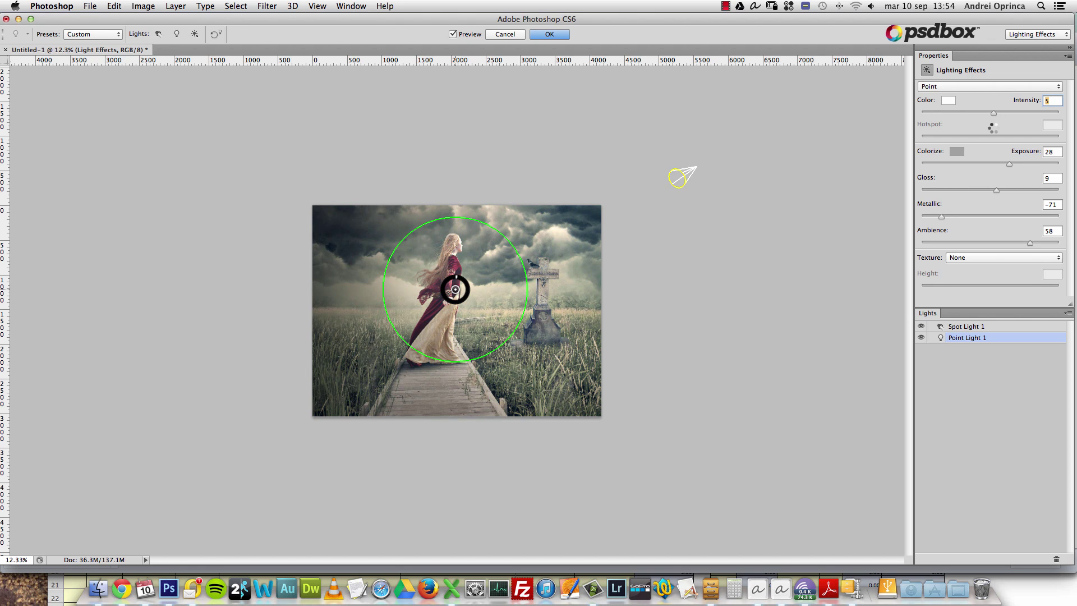
left_click_drag(991, 113, 989, 113)
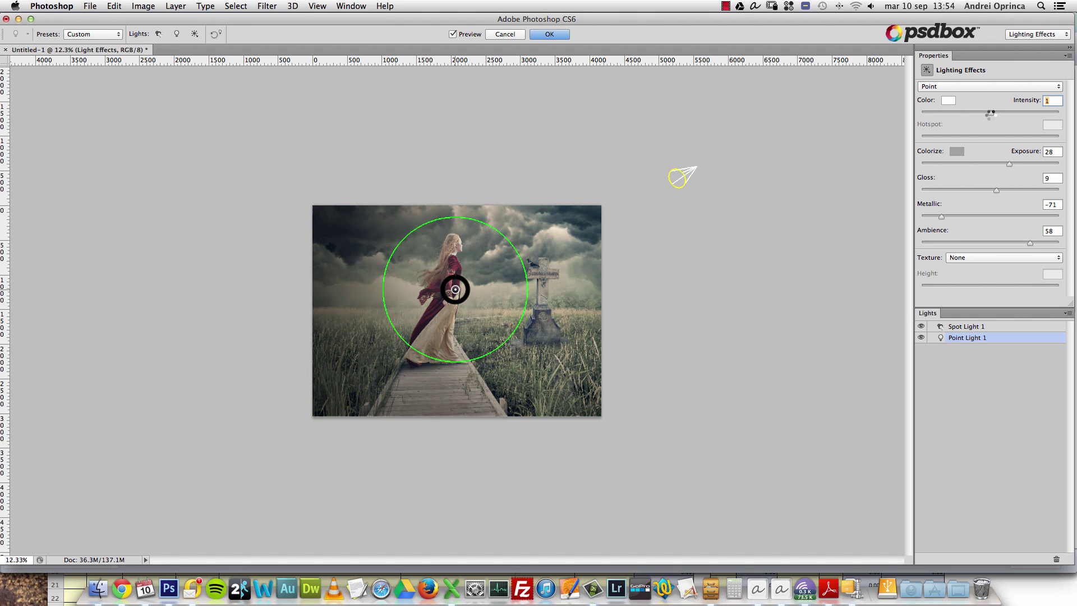
Set the Lighting Effects exposure to 55 and the point light's intensity to 1
type("0")
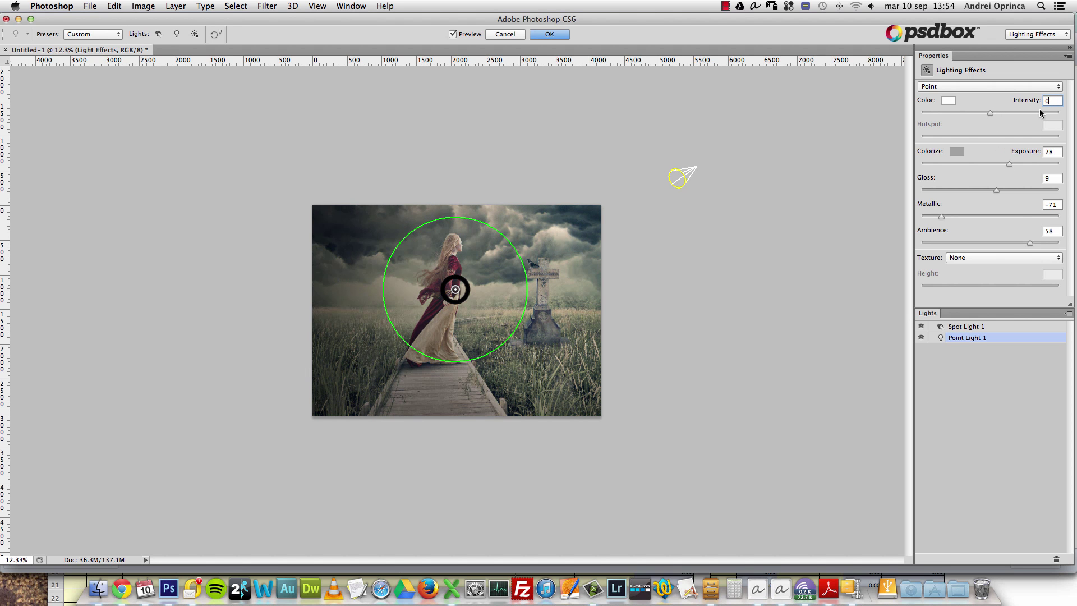
left_click(1028, 240)
left_click_drag(1009, 163, 1029, 165)
left_click(1048, 101)
type("1")
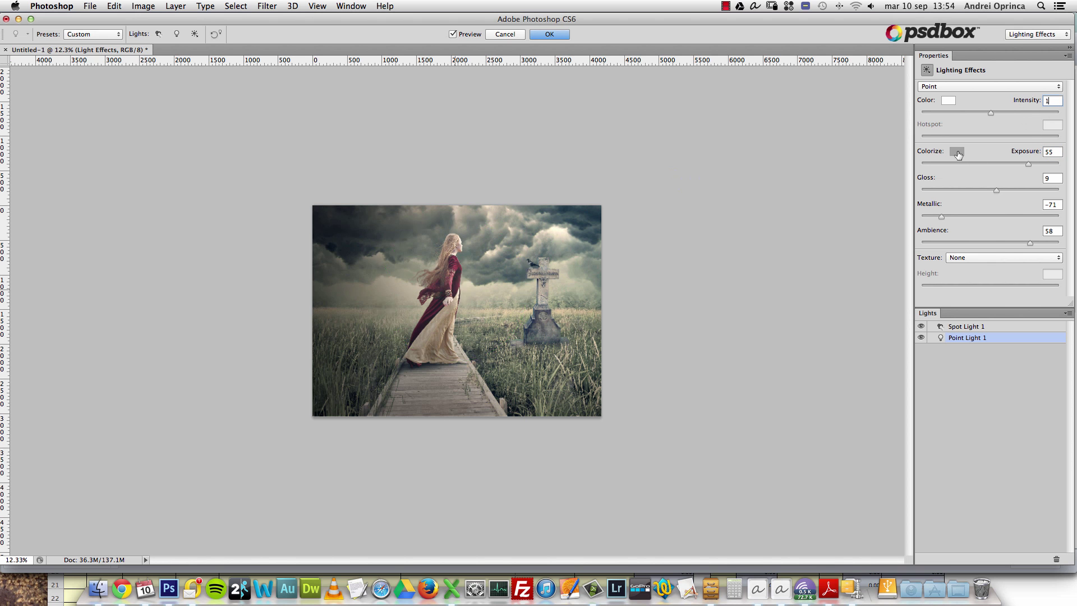
Lighten the Colorize color to a very pale grey and lower the exposure to 20
left_click(956, 151)
mouse_move(618, 144)
left_mouse_down()
mouse_move(603, 134)
mouse_move(603, 156)
mouse_move(589, 138)
mouse_move(590, 148)
left_mouse_up()
left_click(739, 254)
left_click(844, 120)
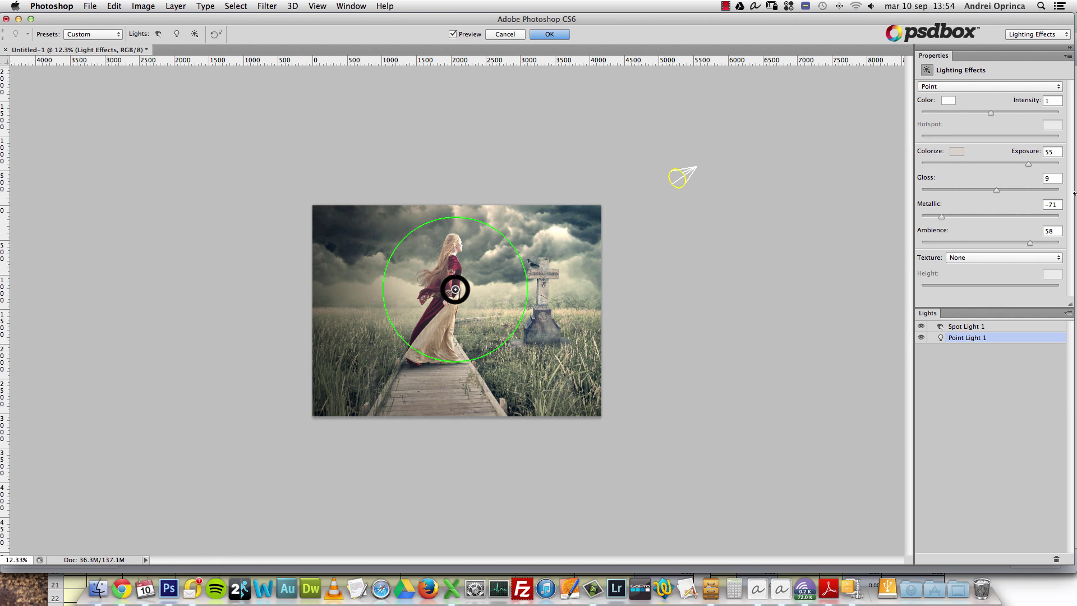
left_click_drag(1021, 166, 1008, 167)
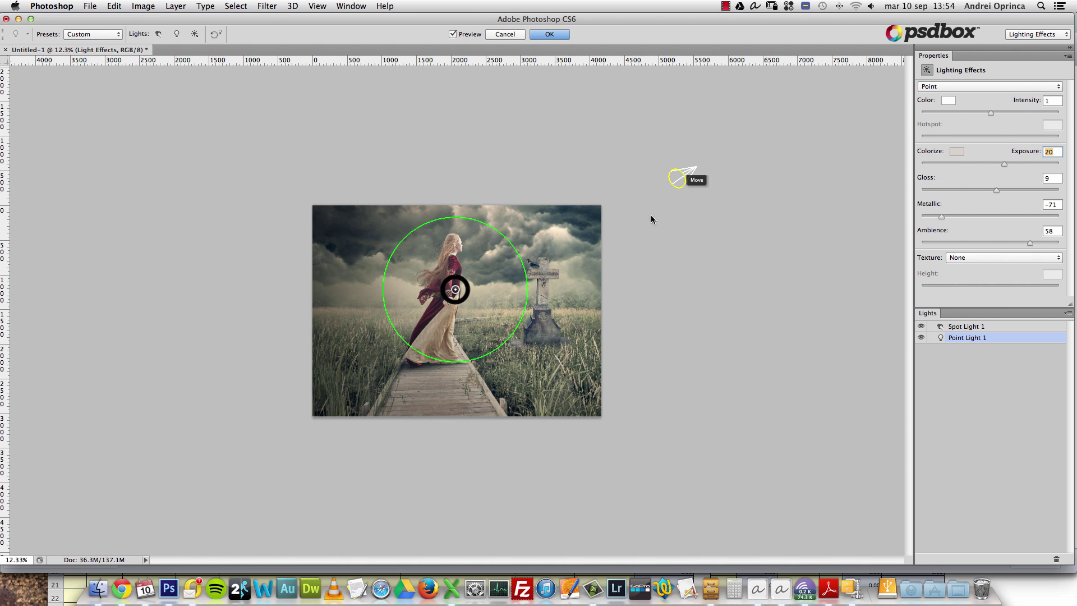
Select the spot light, set its intensity to 8 and slightly reshape its outer ellipse around the woman and tombstone
left_click(678, 177)
left_click_drag(998, 112, 995, 113)
left_click_drag(591, 460, 598, 471)
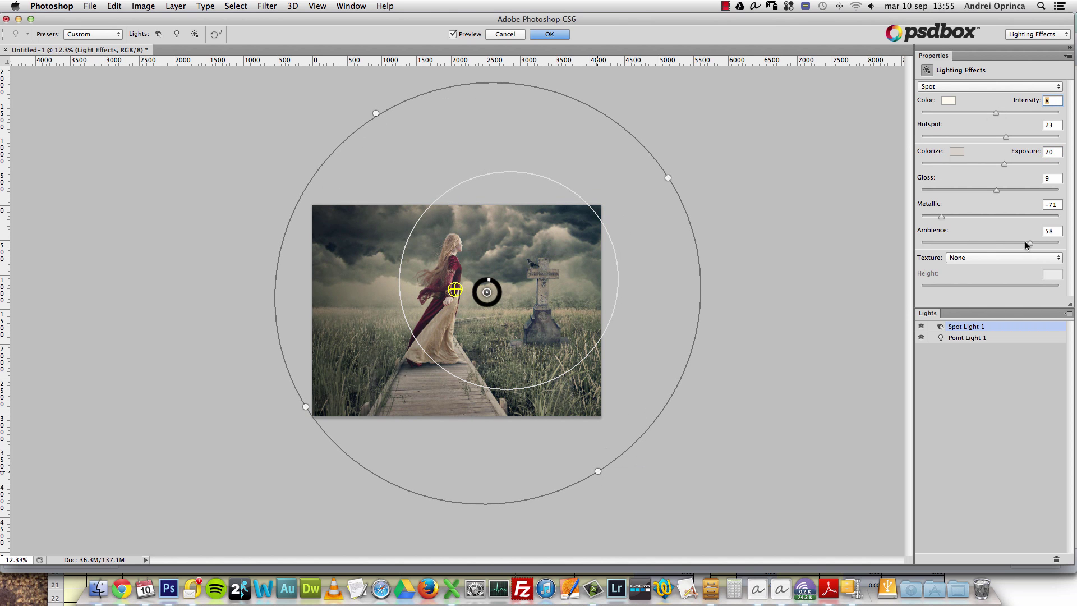
Set metallic to 44 and ambience to 73, and apply the Lighting Effects filter to Layer 4
left_click_drag(941, 217, 1041, 243)
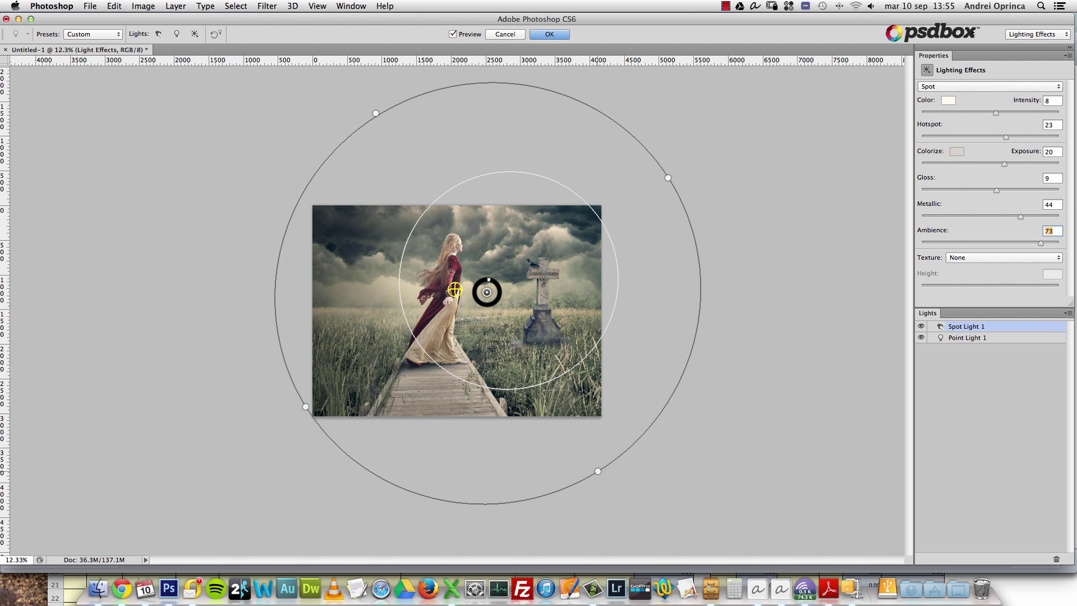
left_click(551, 35)
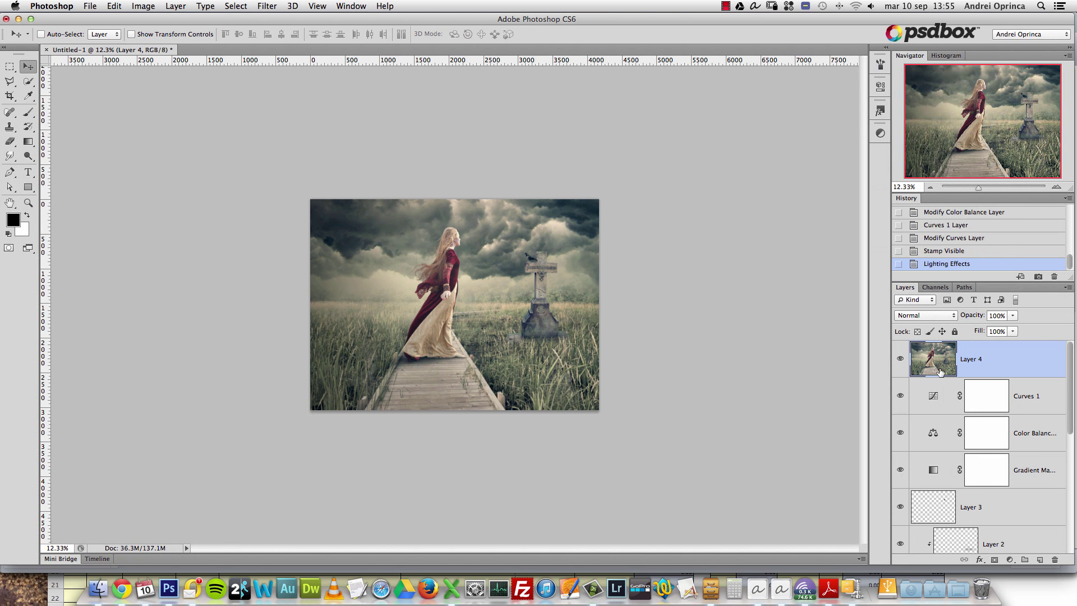
Compare the image with and without Layer 4's lighting by toggling that layer's visibility, also at 25% zoom
left_click(900, 358)
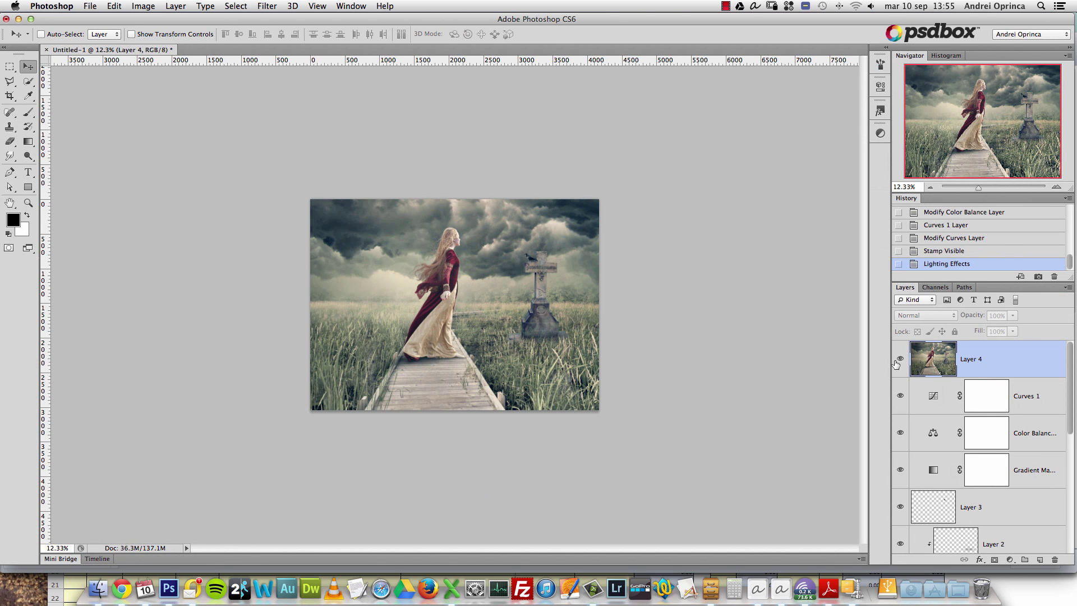
left_click(898, 362)
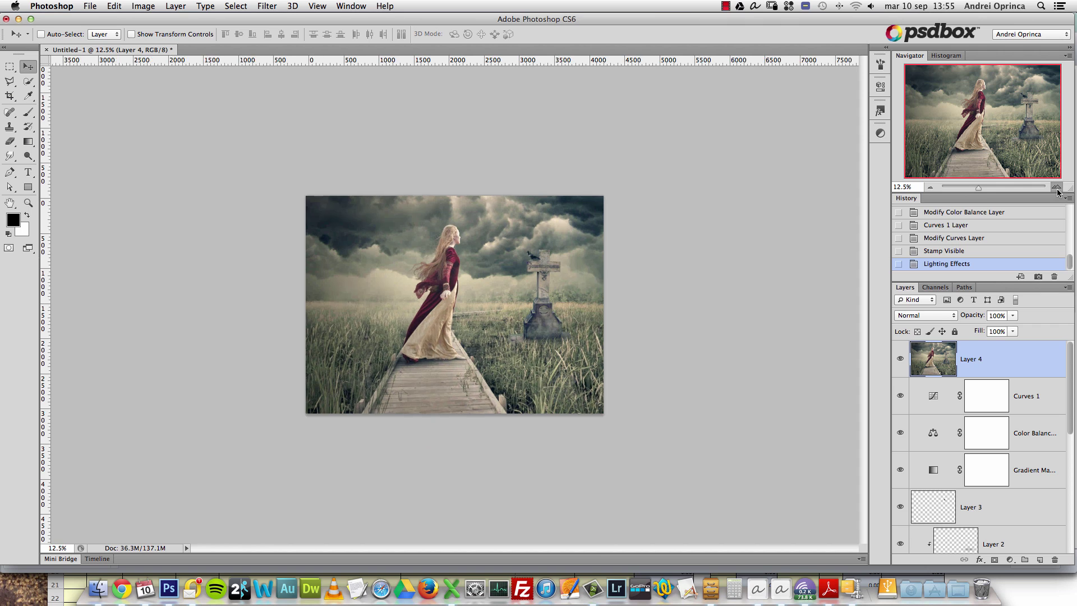
left_click(1057, 187)
left_click(1057, 187)
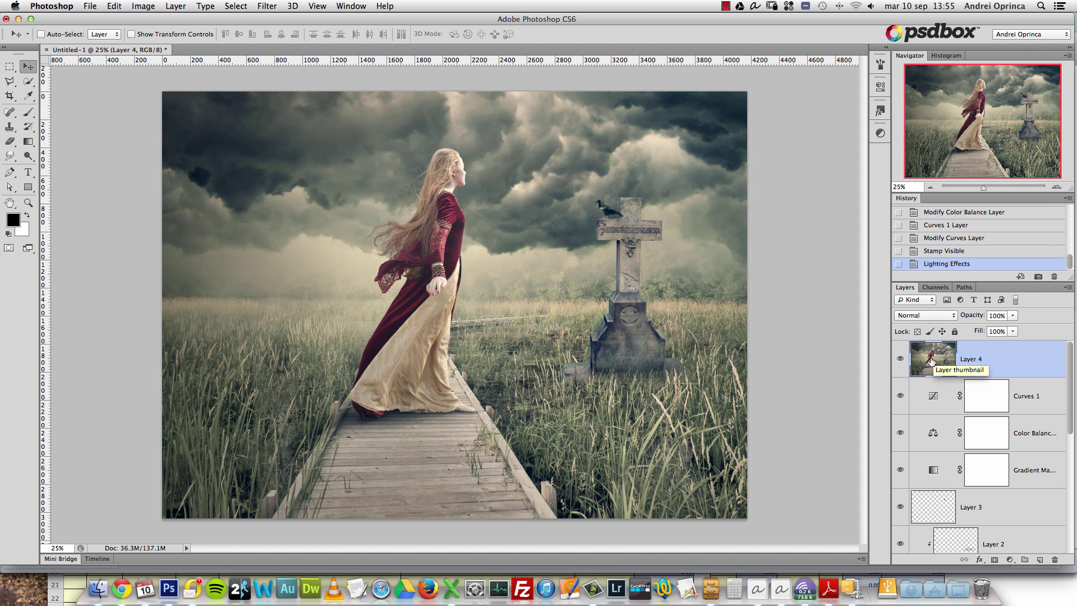
left_click(900, 359)
left_click(900, 359)
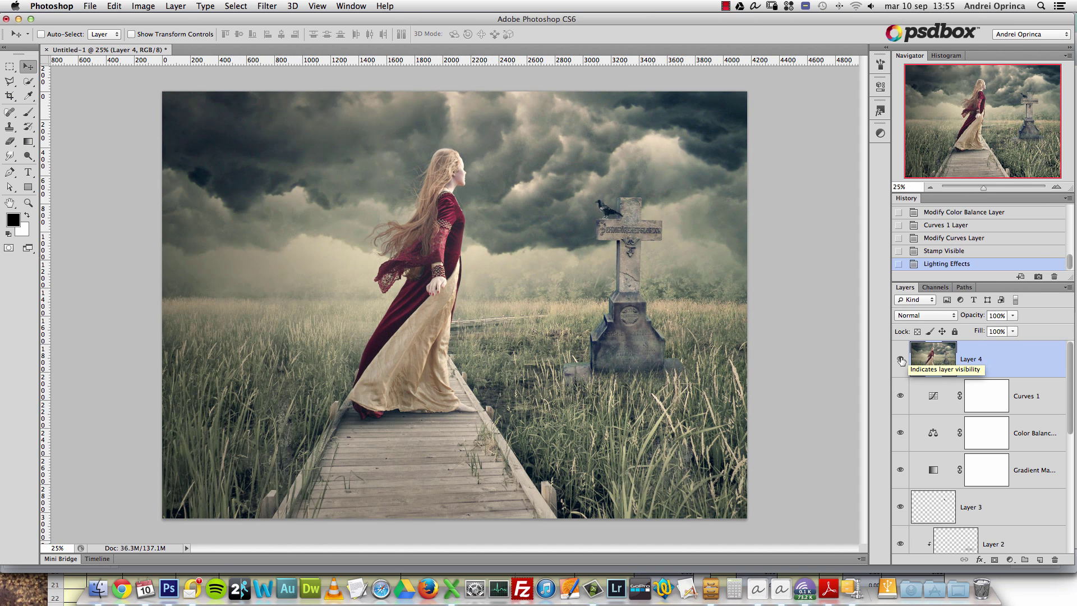
left_click(900, 360)
left_click(900, 360)
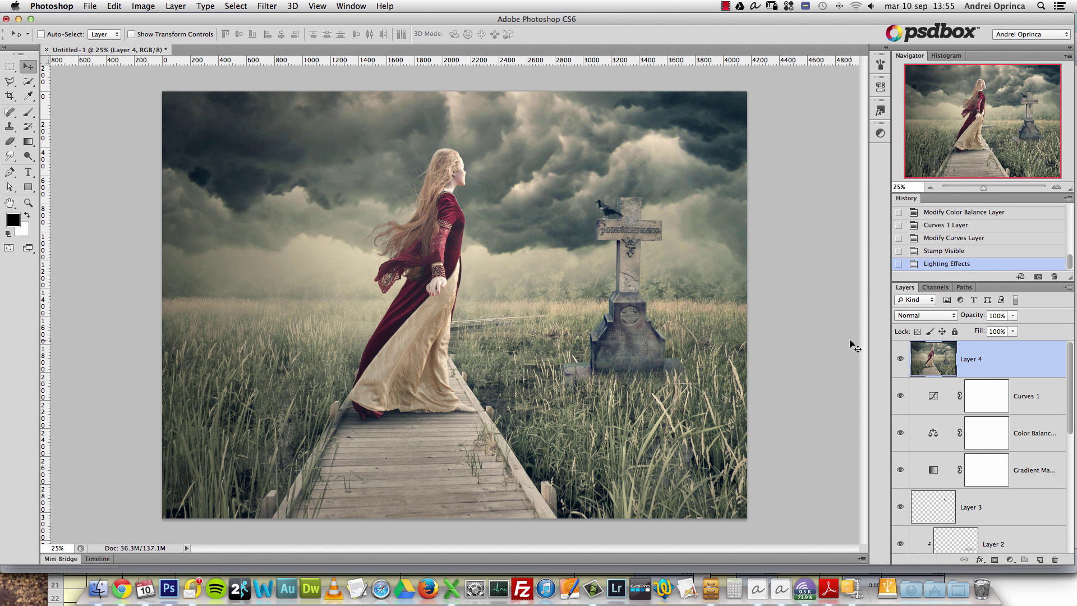
Brighten Layer 4 with a Levels adjustment, setting the white input level to 231
key("super+l")
left_click_drag(892, 248, 878, 248)
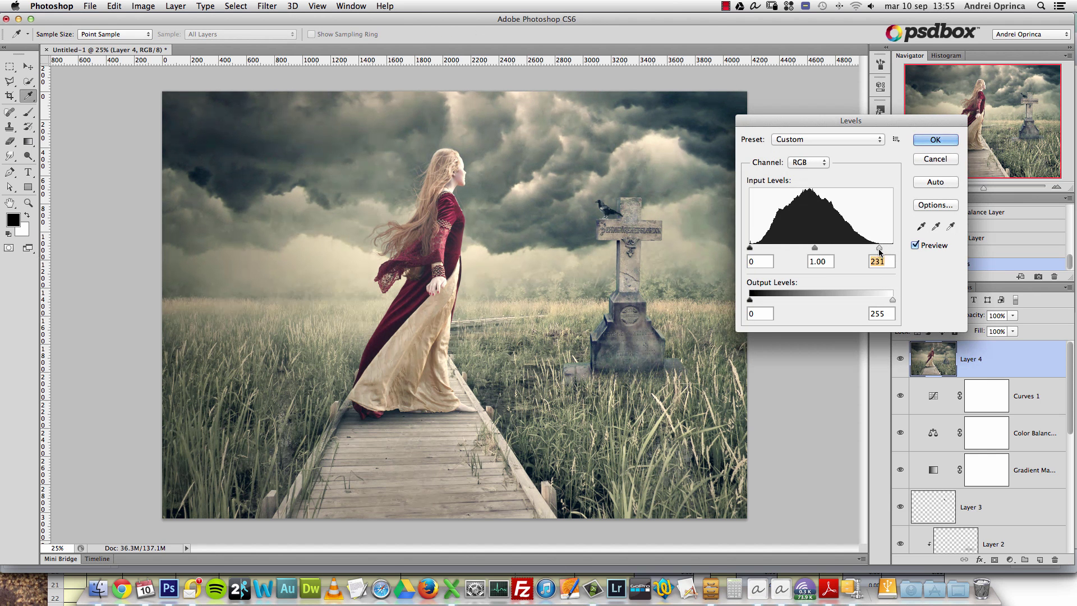
left_click(935, 140)
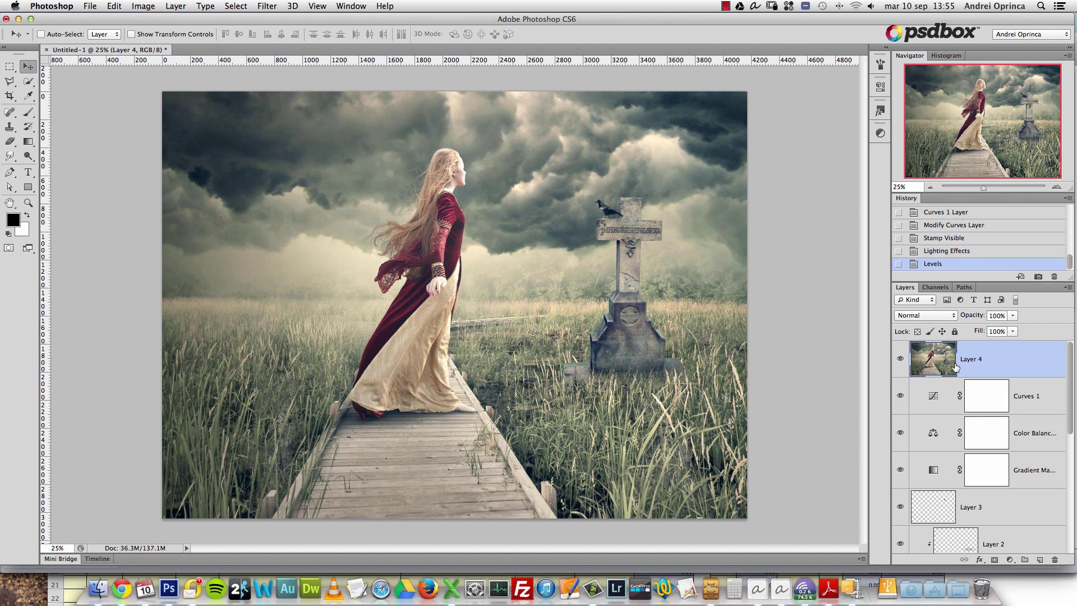
scroll(987, 387, "down", 10)
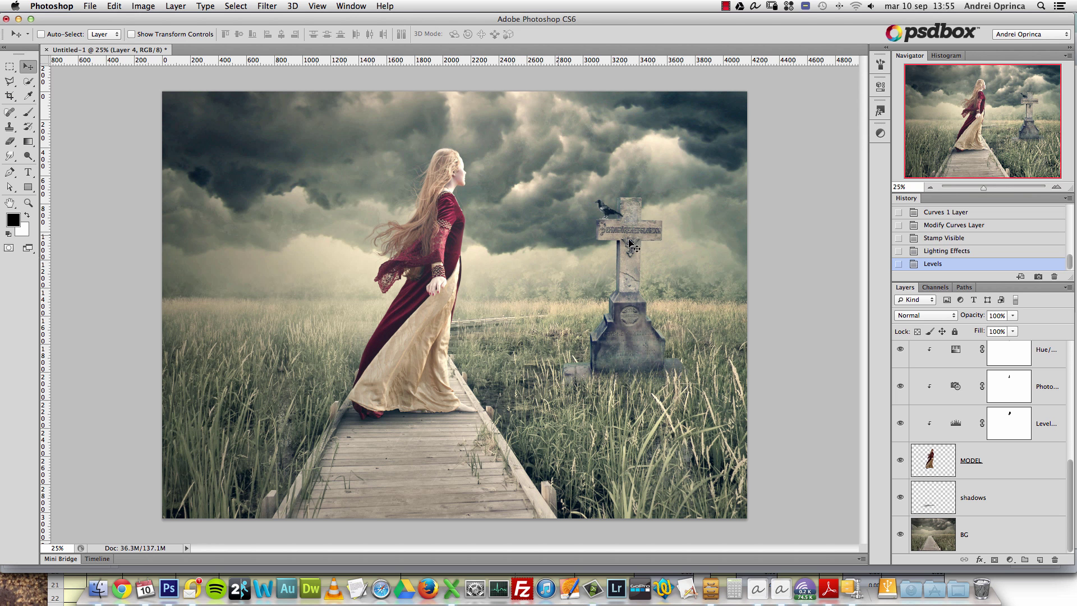
Switch to Chrome, open the account's own deviantART profile page and close the Model PNG tab
left_click(119, 580)
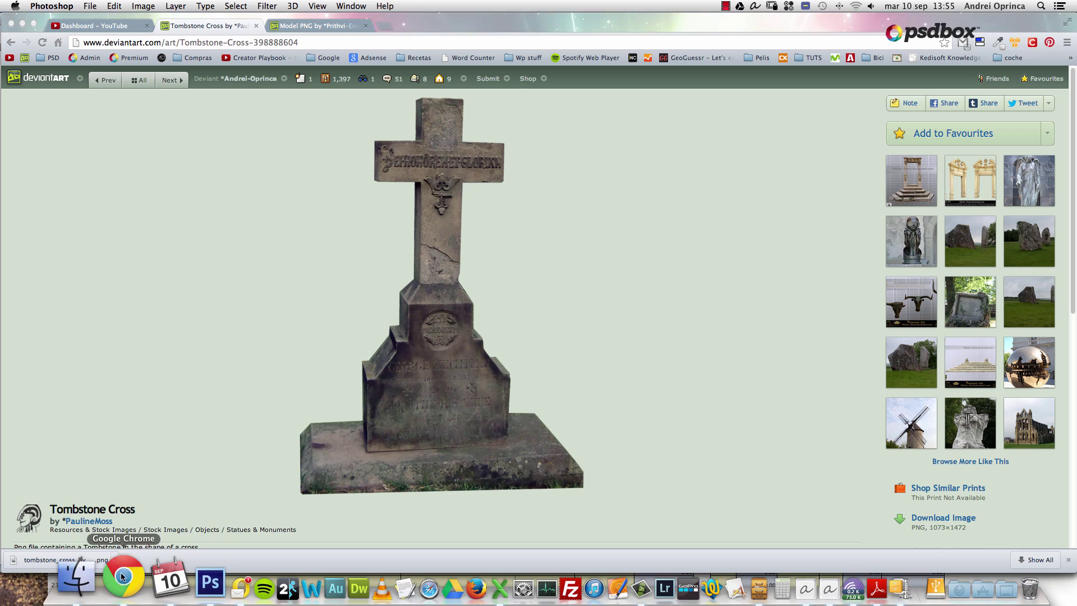
left_click(251, 81)
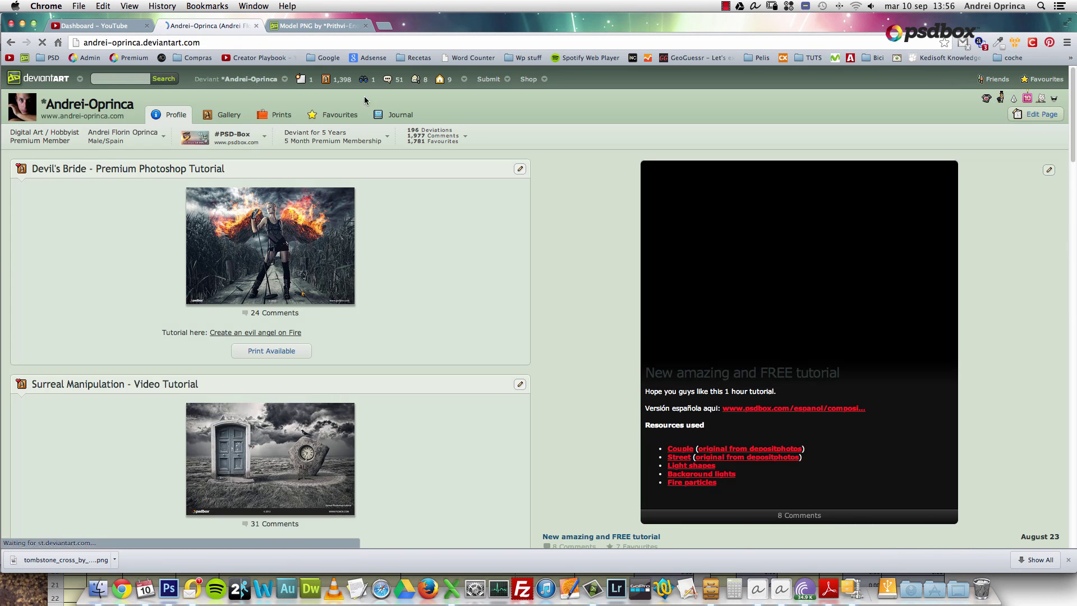
left_click(366, 26)
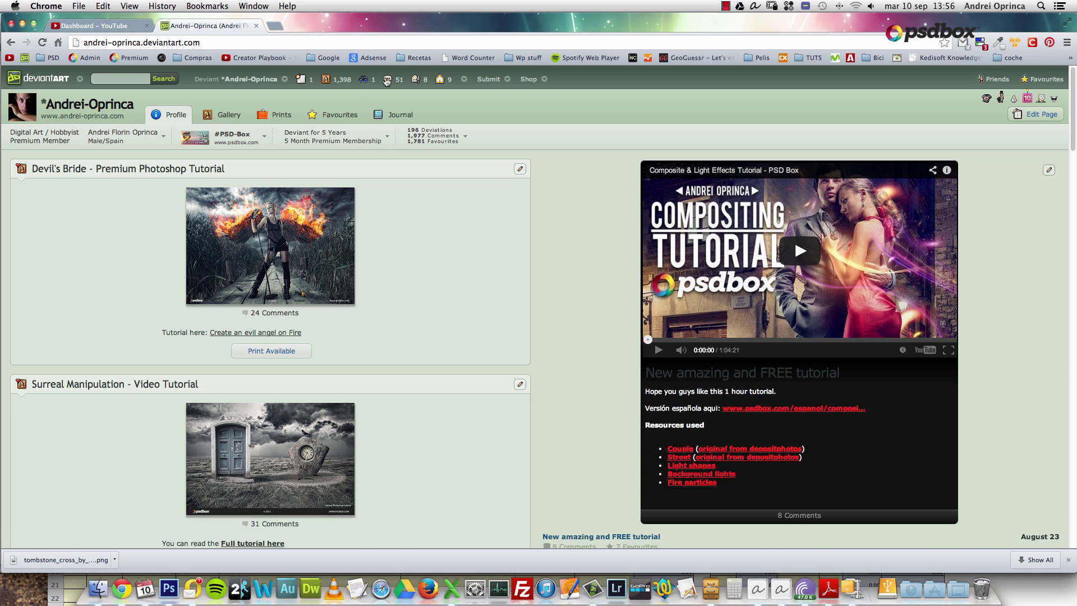
Go to the deviantART home page and show the What's Hot works in Digital Art > Photomanipulation
mouse_move(264, 82)
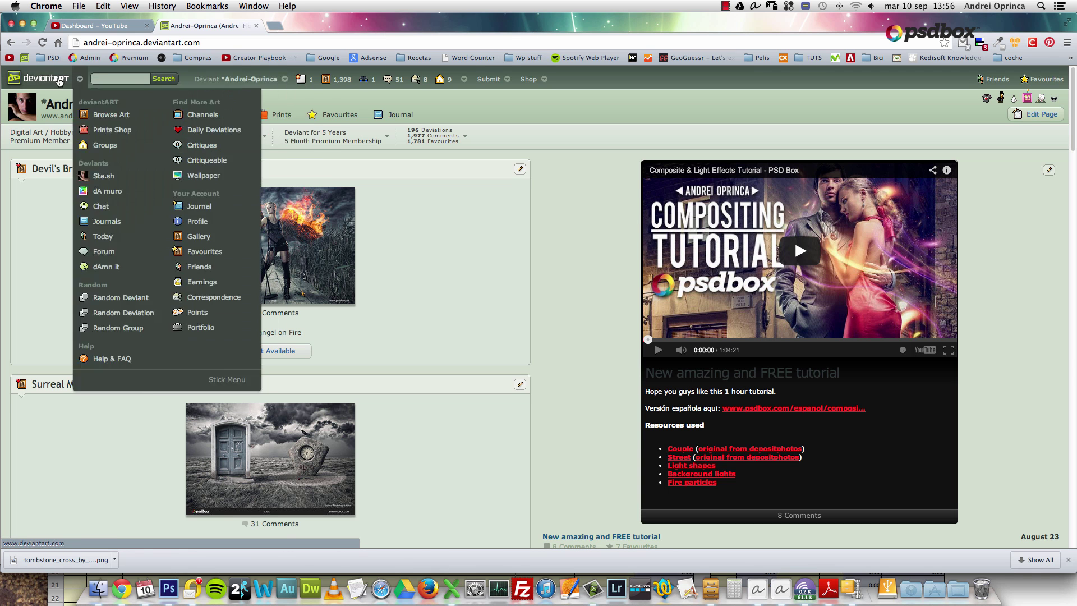
left_click(93, 91)
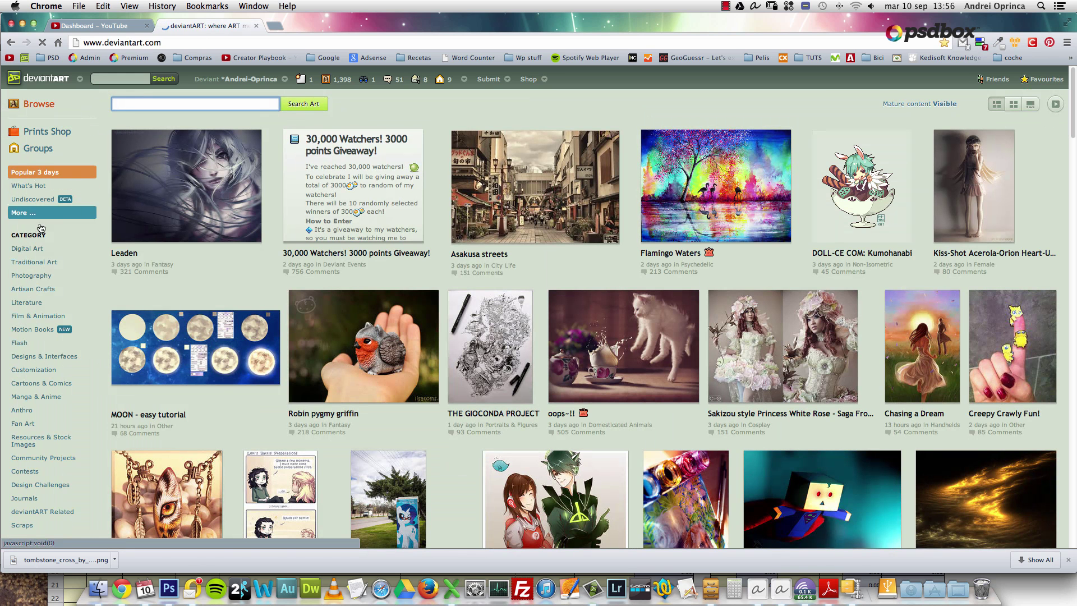
left_click(33, 249)
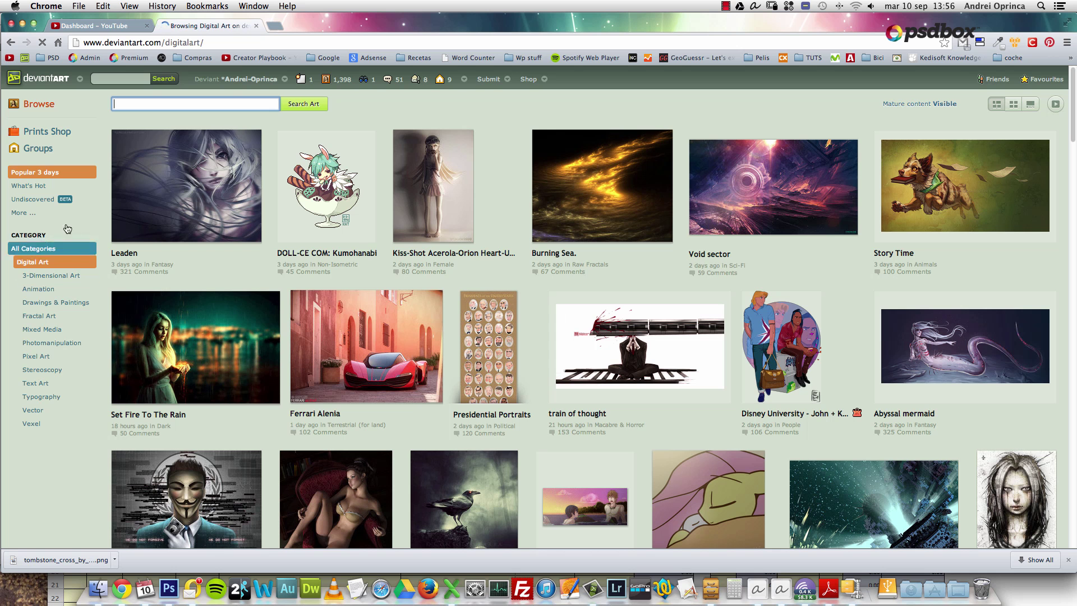
left_click(51, 342)
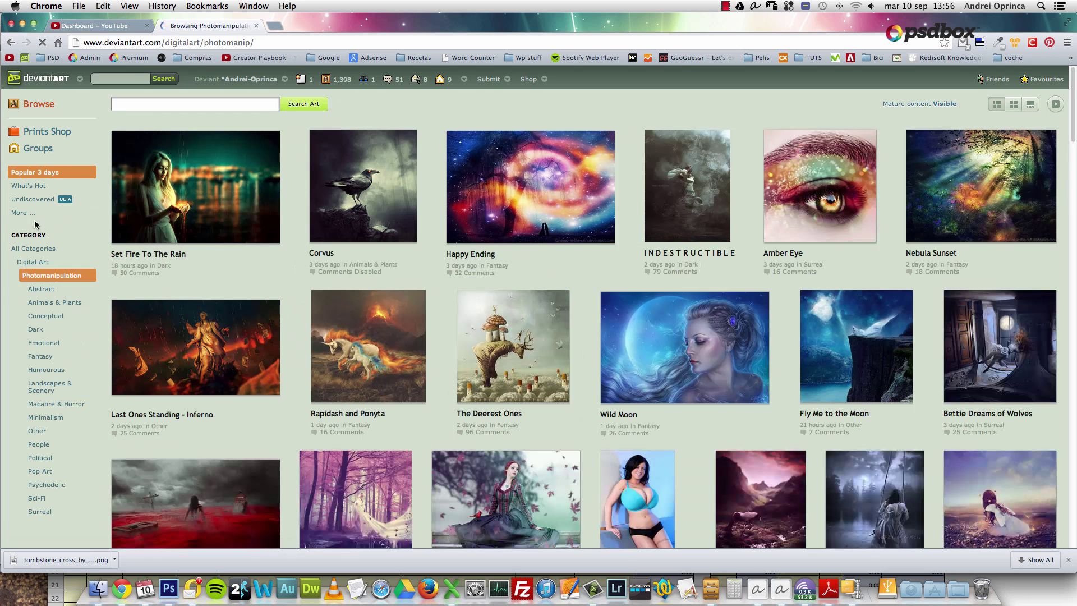
left_click(29, 213)
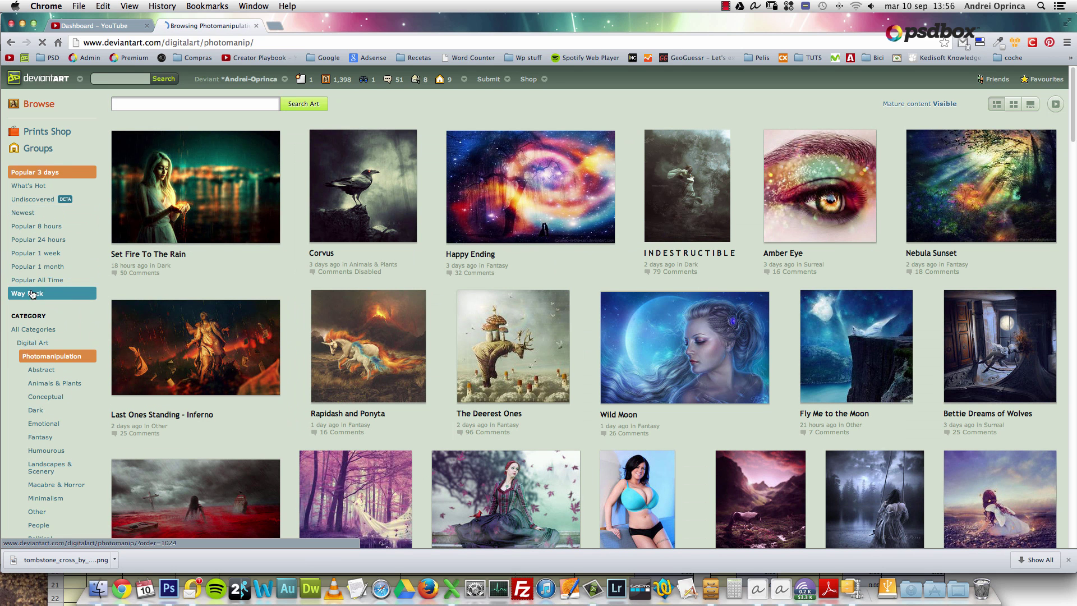
left_click(34, 186)
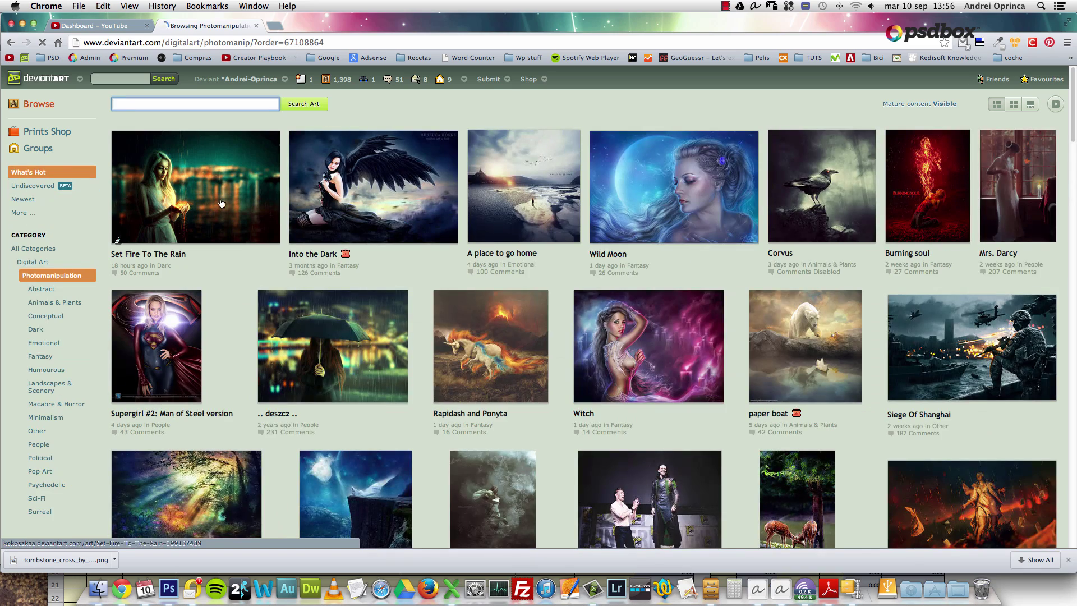
Look through the What's Hot photomanipulation gallery for inspiring artworks
scroll(418, 252, "down", 5)
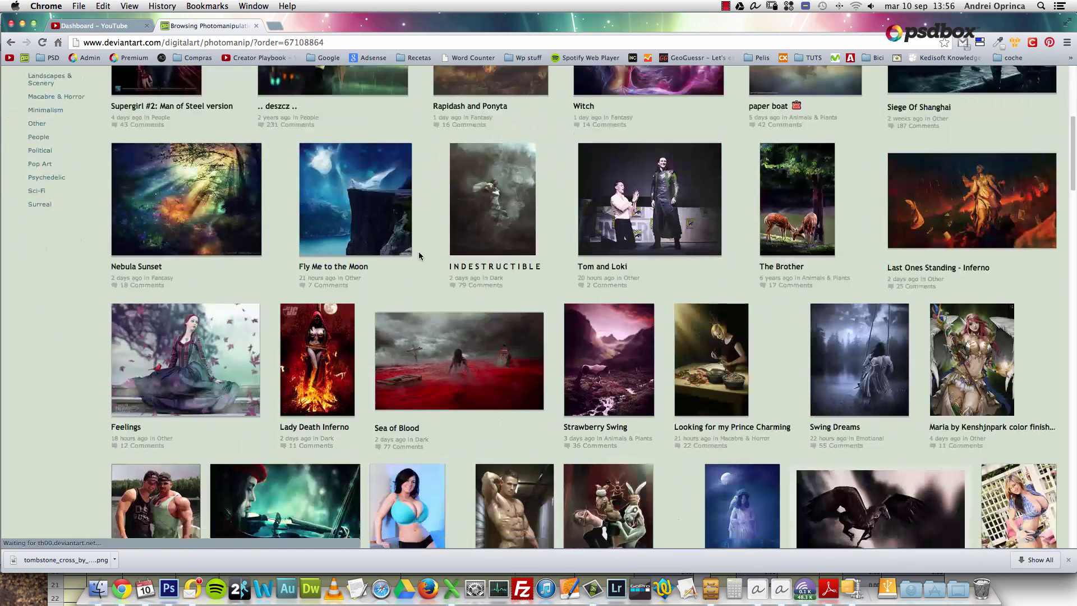
scroll(418, 252, "down", 7)
scroll(418, 252, "down", 3)
scroll(418, 252, "up", 15)
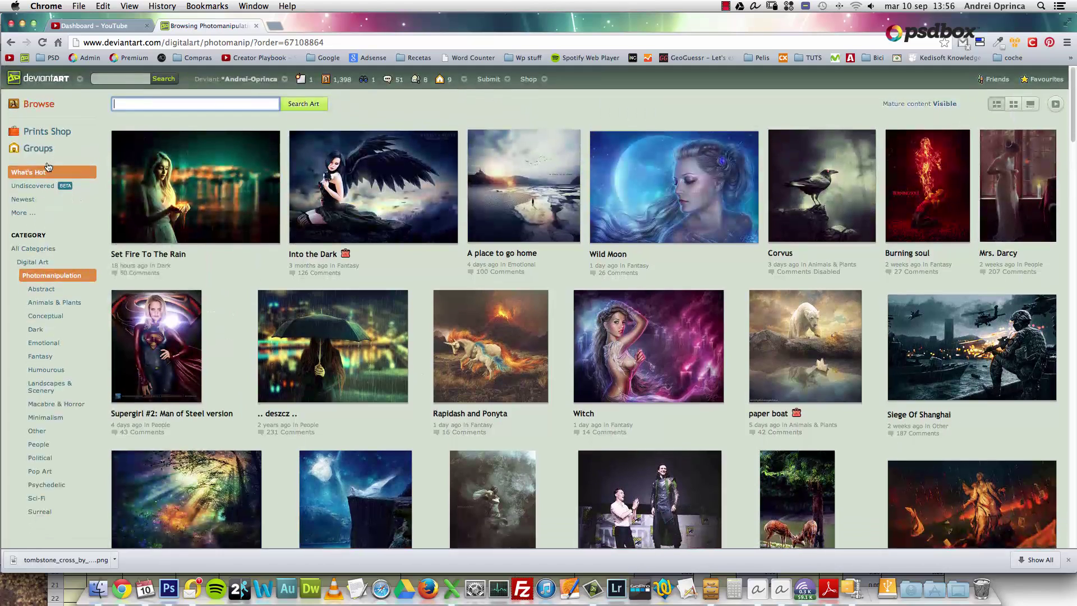
left_click(29, 174)
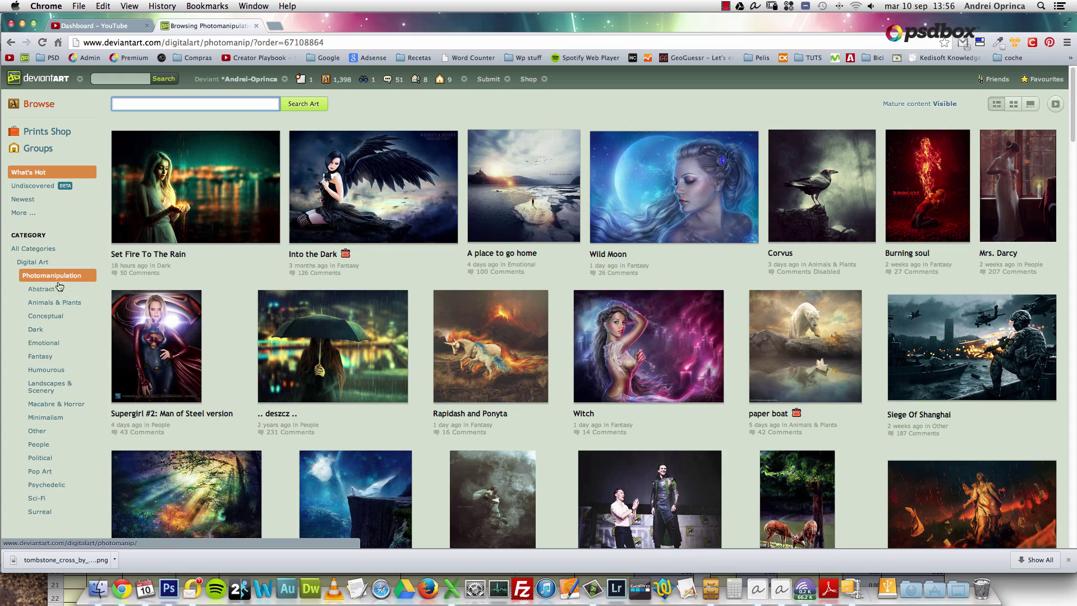
scroll(558, 268, "down", 5)
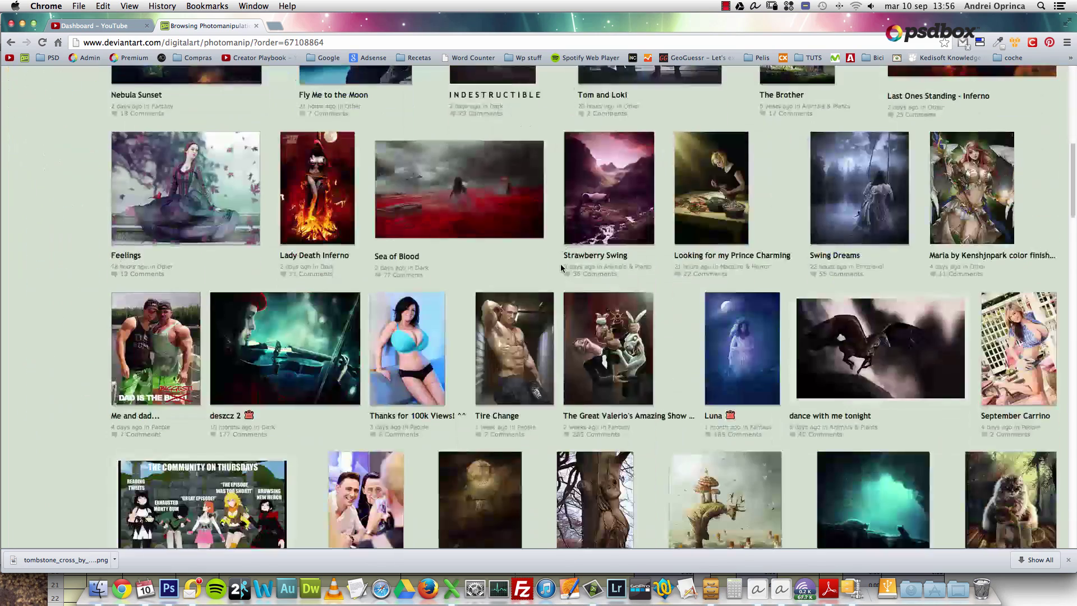
scroll(561, 264, "down", 10)
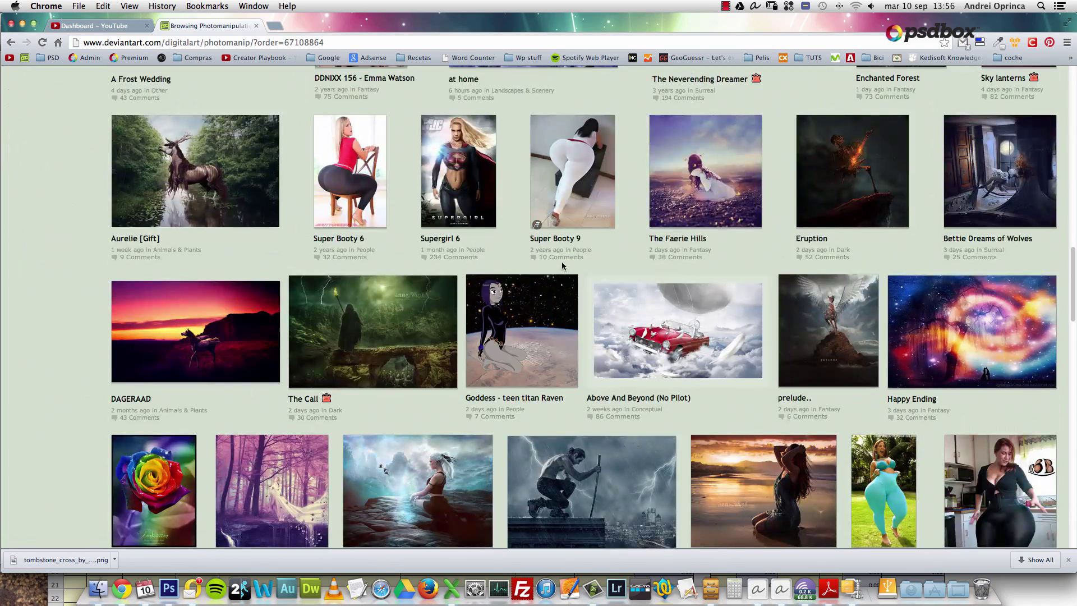
scroll(563, 266, "down", 4)
scroll(563, 267, "up", 6)
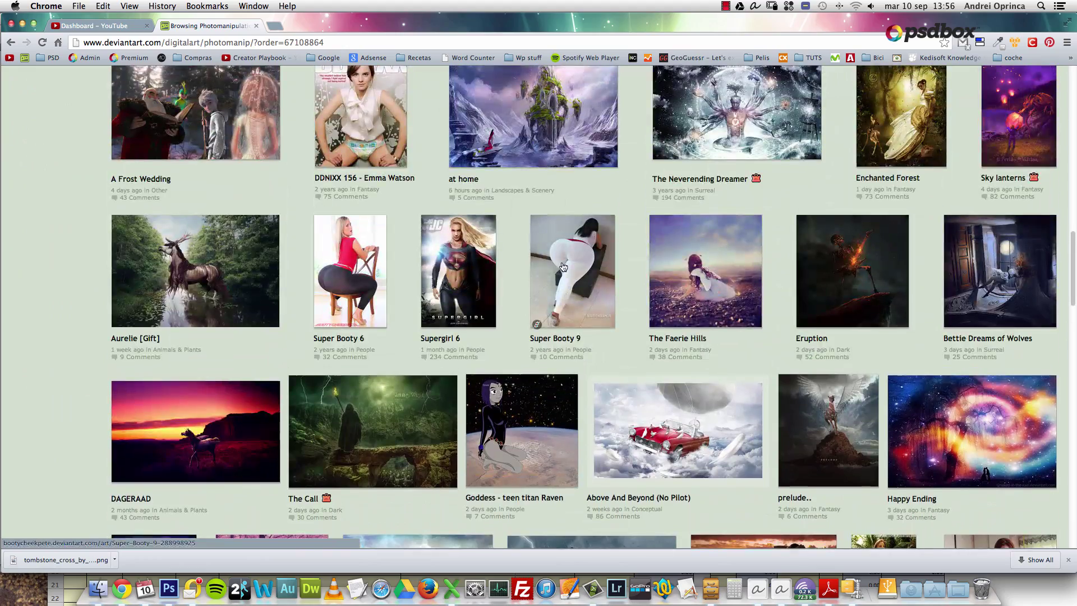
Open the Eruption artwork in a new tab and load the PSD-Box group page in the gallery tab
right_click(859, 260)
left_click(861, 263)
scroll(561, 224, "up", 15)
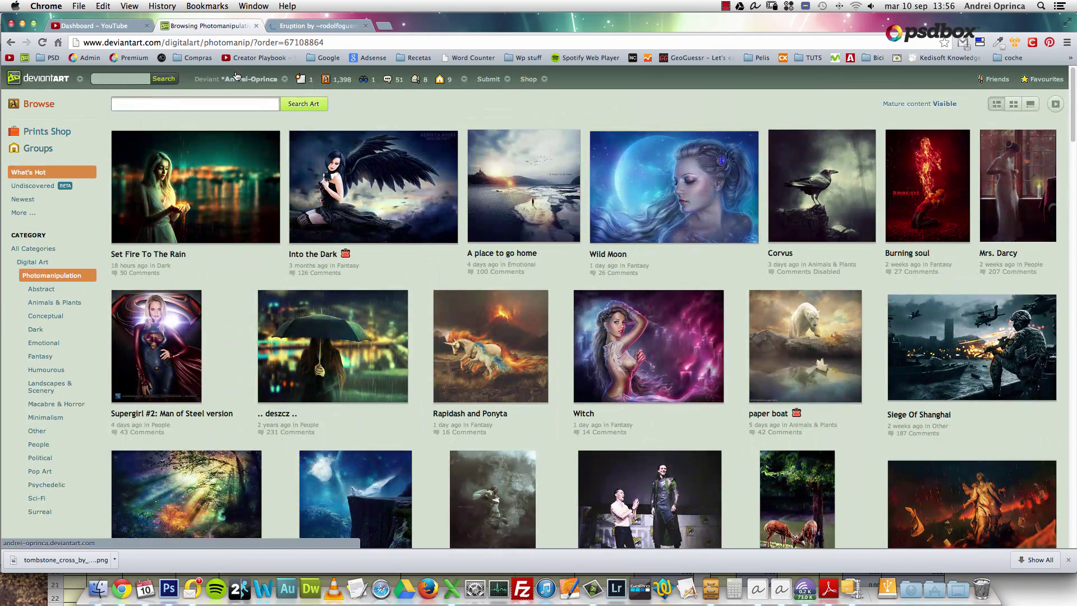
mouse_move(261, 80)
left_click(229, 115)
Examine the Eruption artwork and the stock credits in its description
left_click(315, 26)
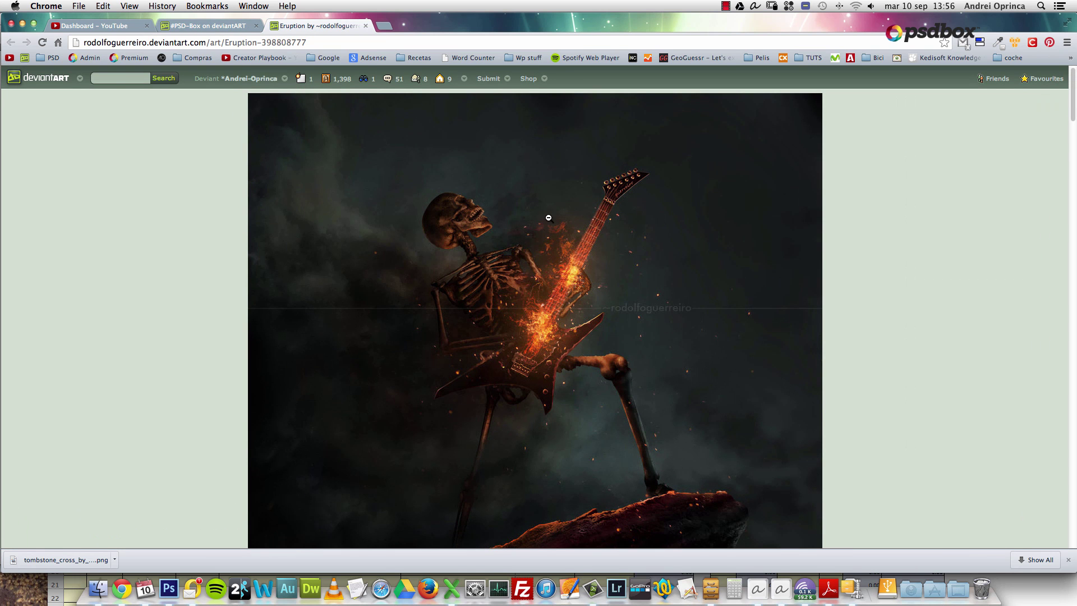
scroll(549, 217, "down", 5)
scroll(560, 213, "down", 4)
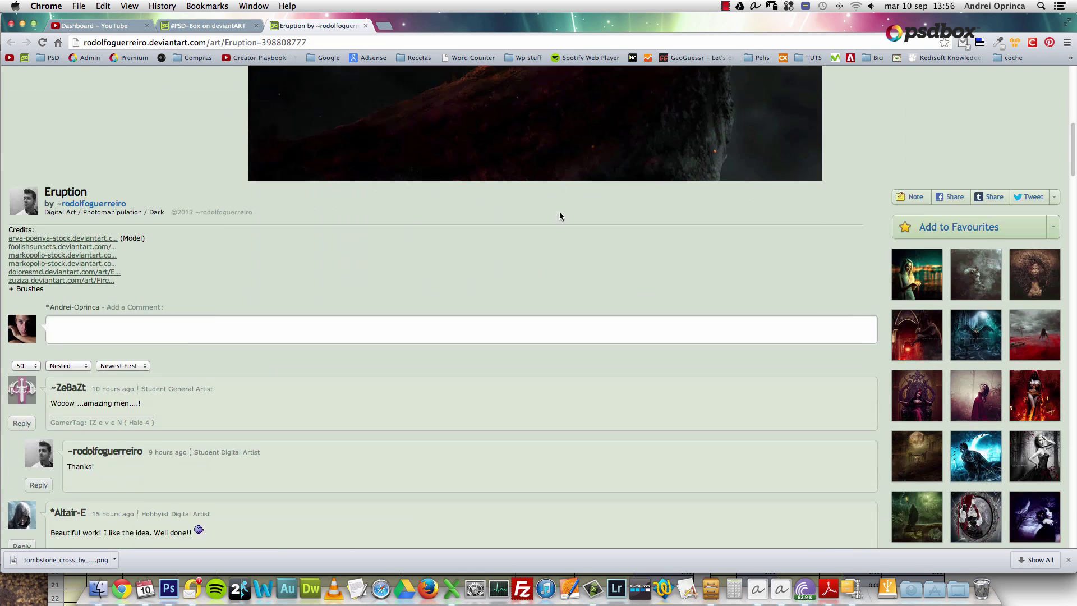
Open the suggested Crimson artwork and load its credited background stock artist's page in a new tab
left_click(974, 399)
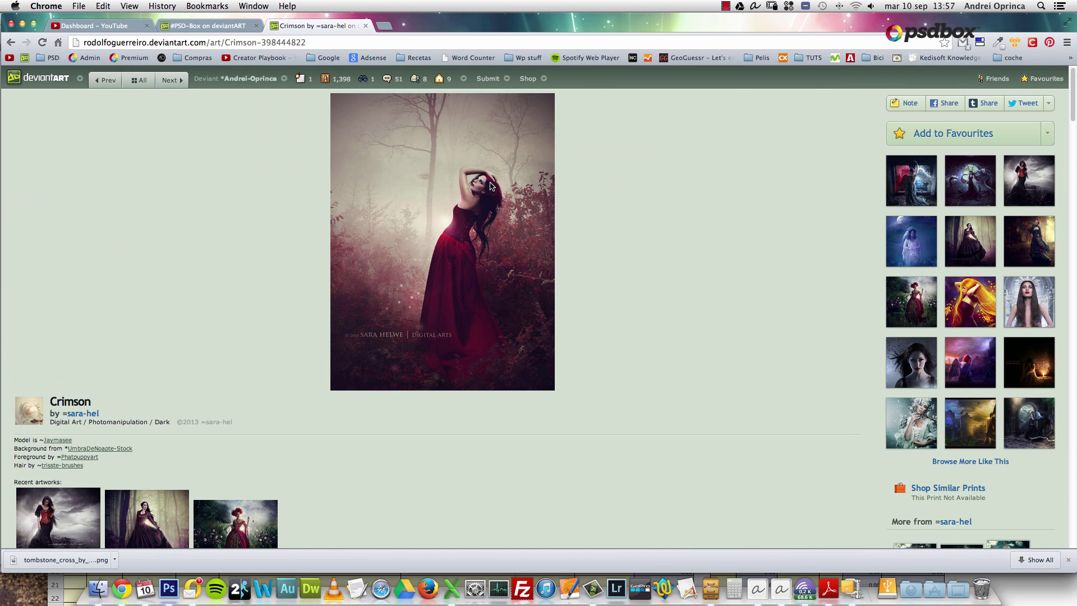
right_click(125, 449)
left_click(195, 402)
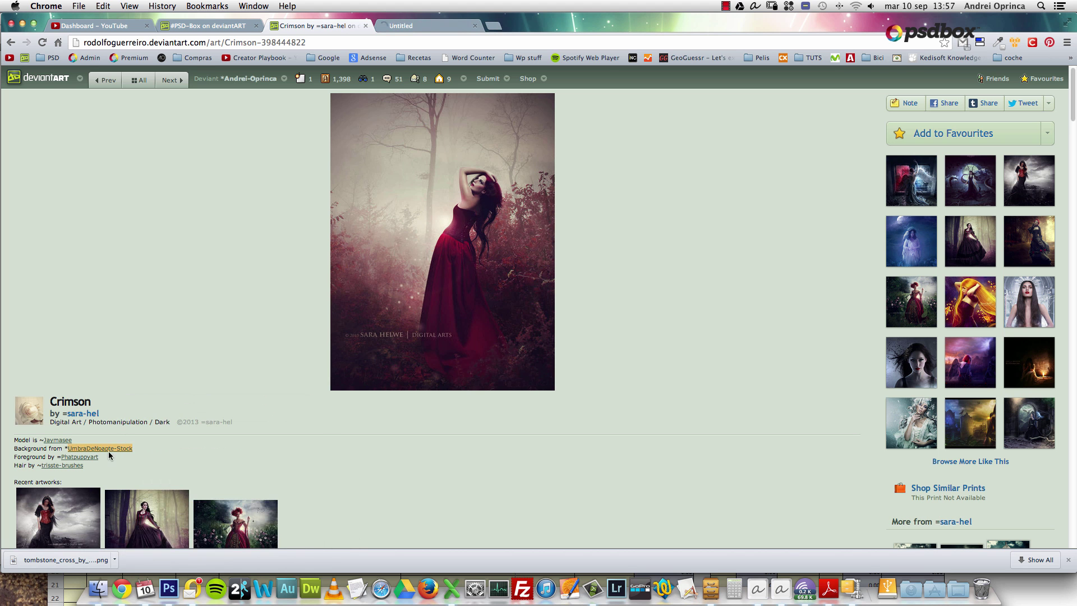
Browse the background stock artist's profile, viewing the Lands Of The Fog premium pack and the newest deviations
scroll(50, 432, "down", 2)
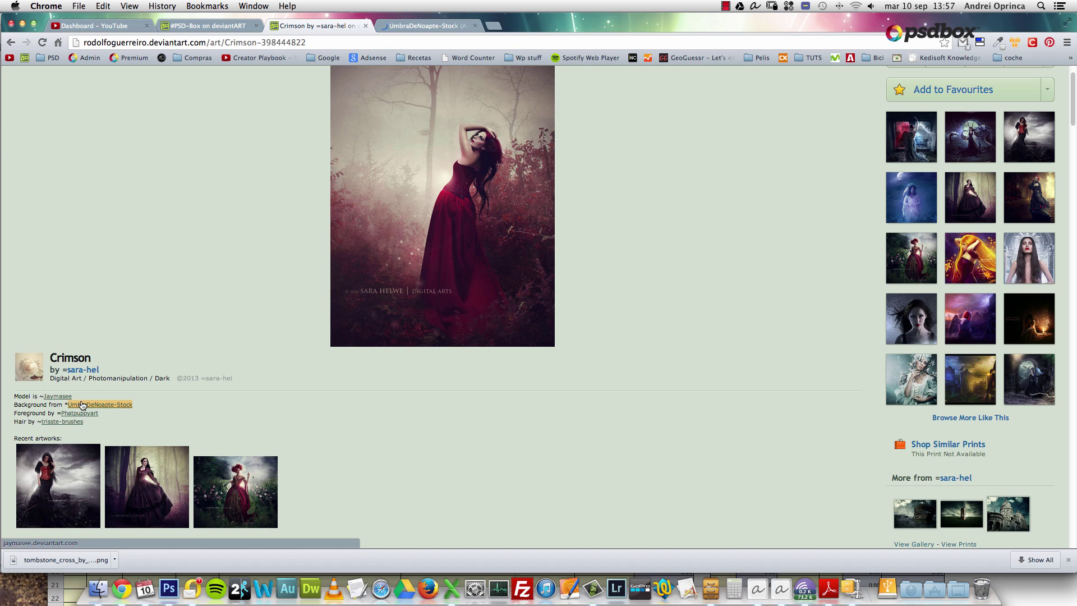
left_click(431, 24)
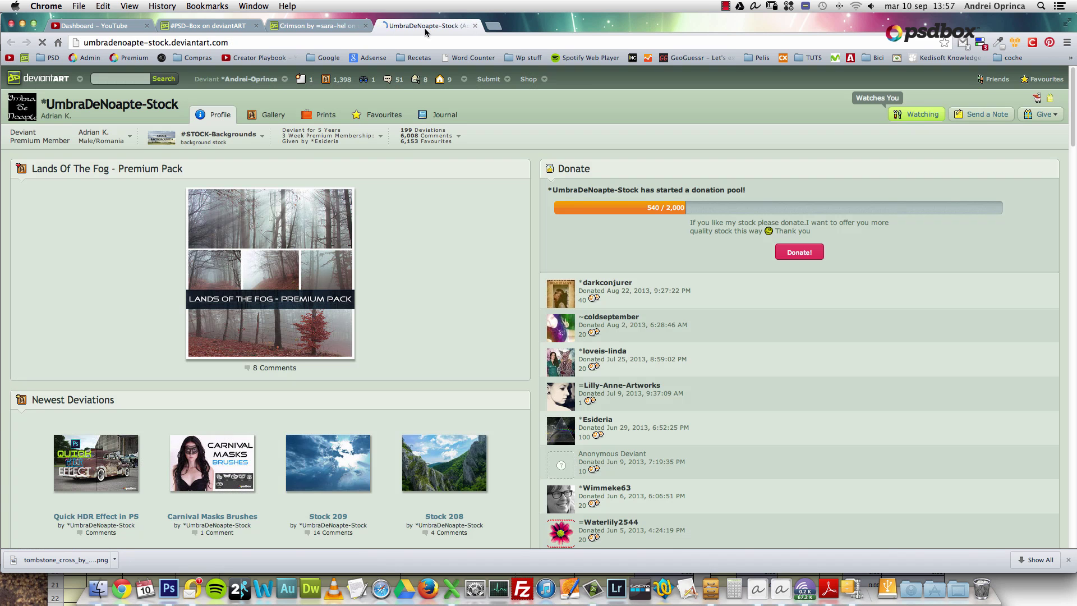
left_click(296, 323)
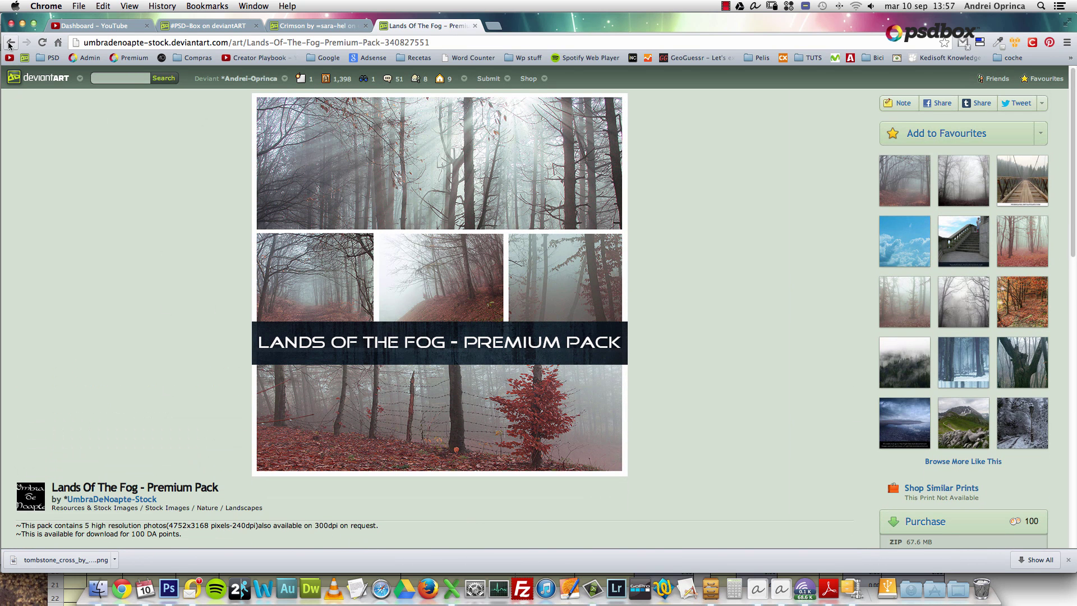
key("super+bracketleft")
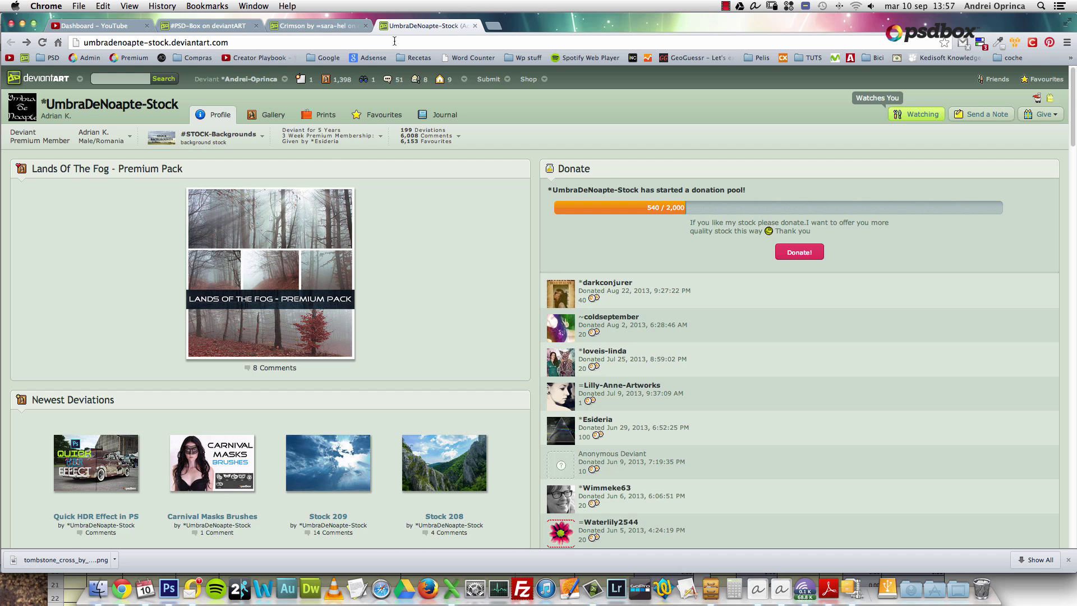
scroll(377, 168, "down", 5)
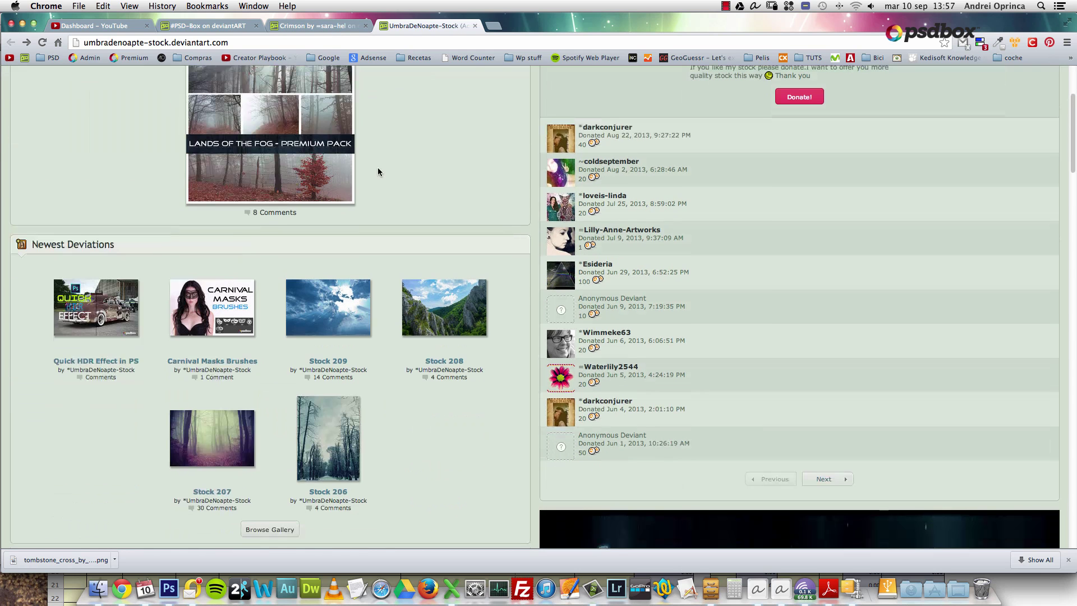
Return to the Crimson artwork page and open the Seeking artwork from its recent artworks
left_click(307, 25)
left_click(100, 490)
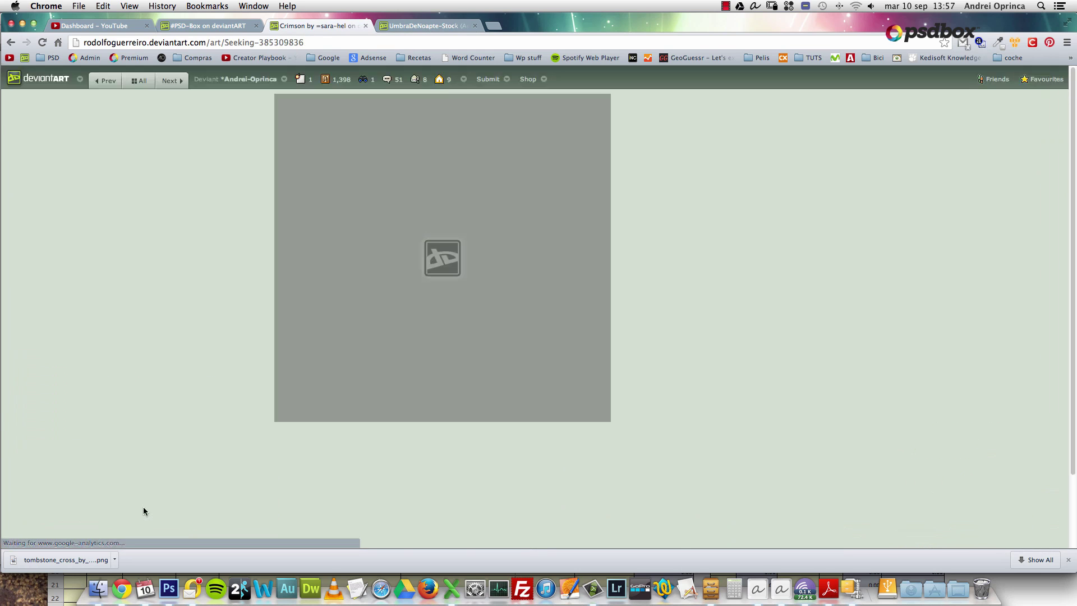